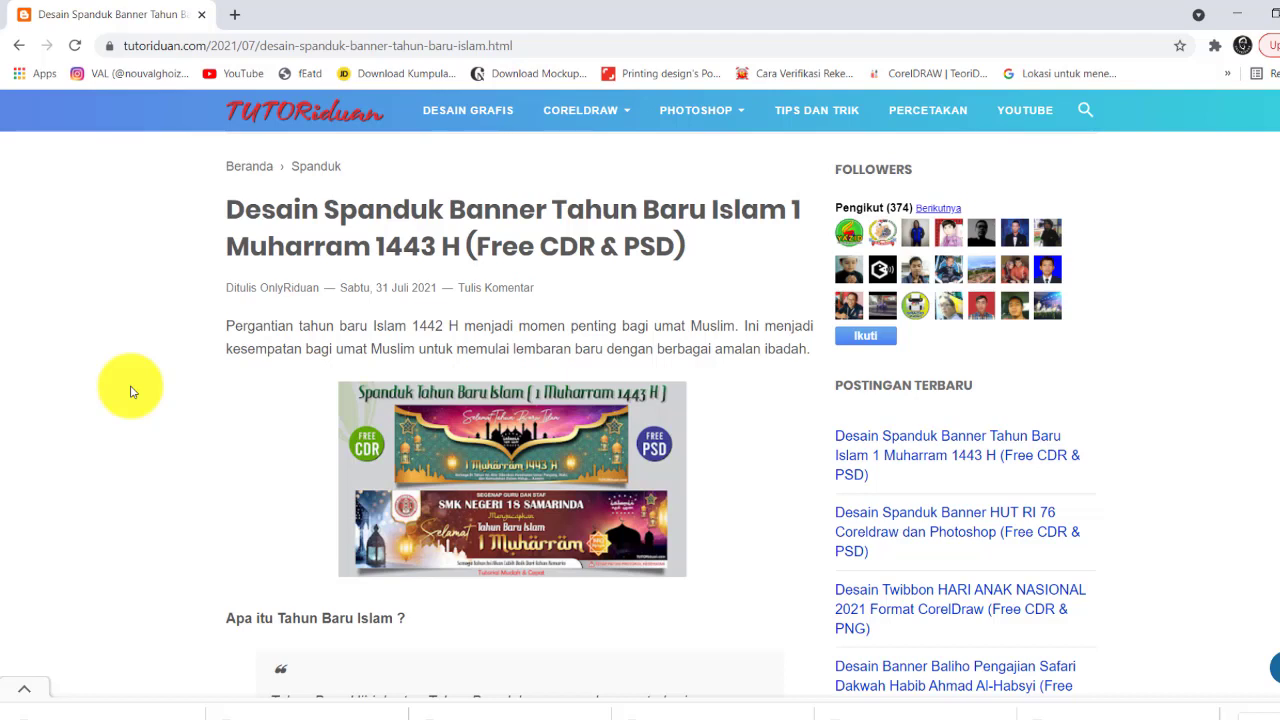
Open the Gaston Villa Font link in the 1x3m banner's CDR section and download the font from dafont.com
scroll(200, 388, down, 5)
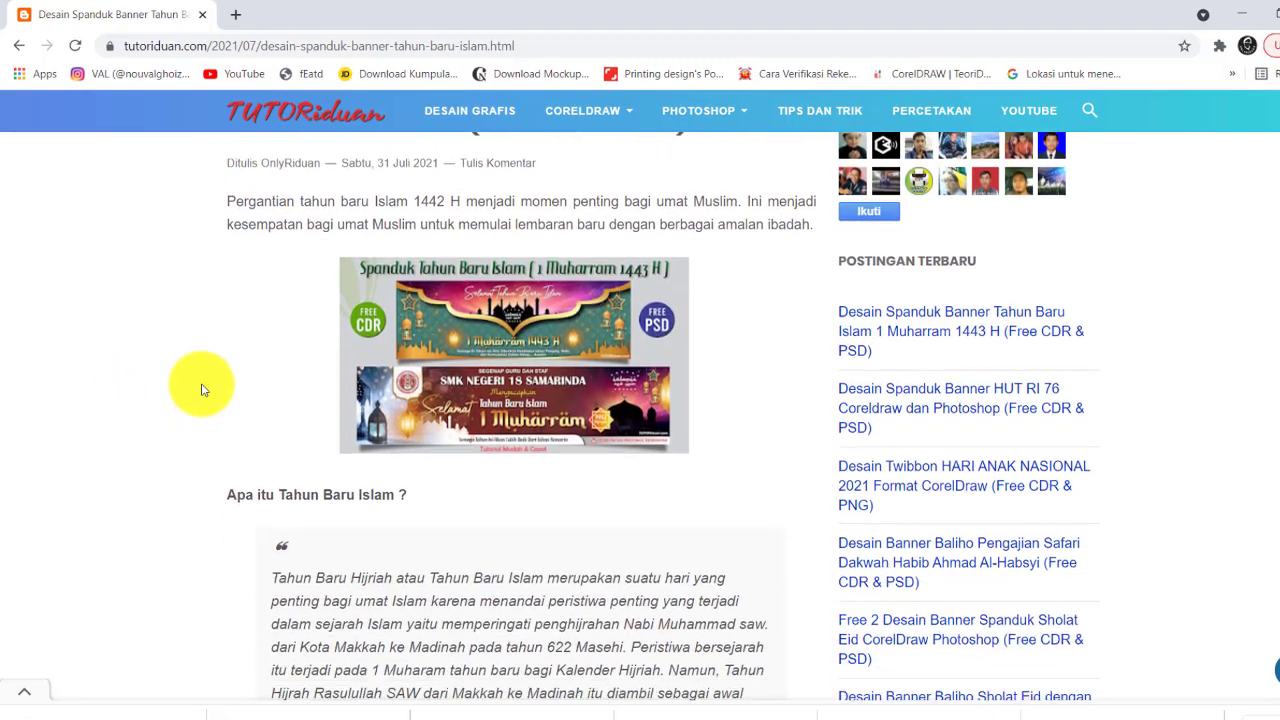
scroll(200, 388, down, 2)
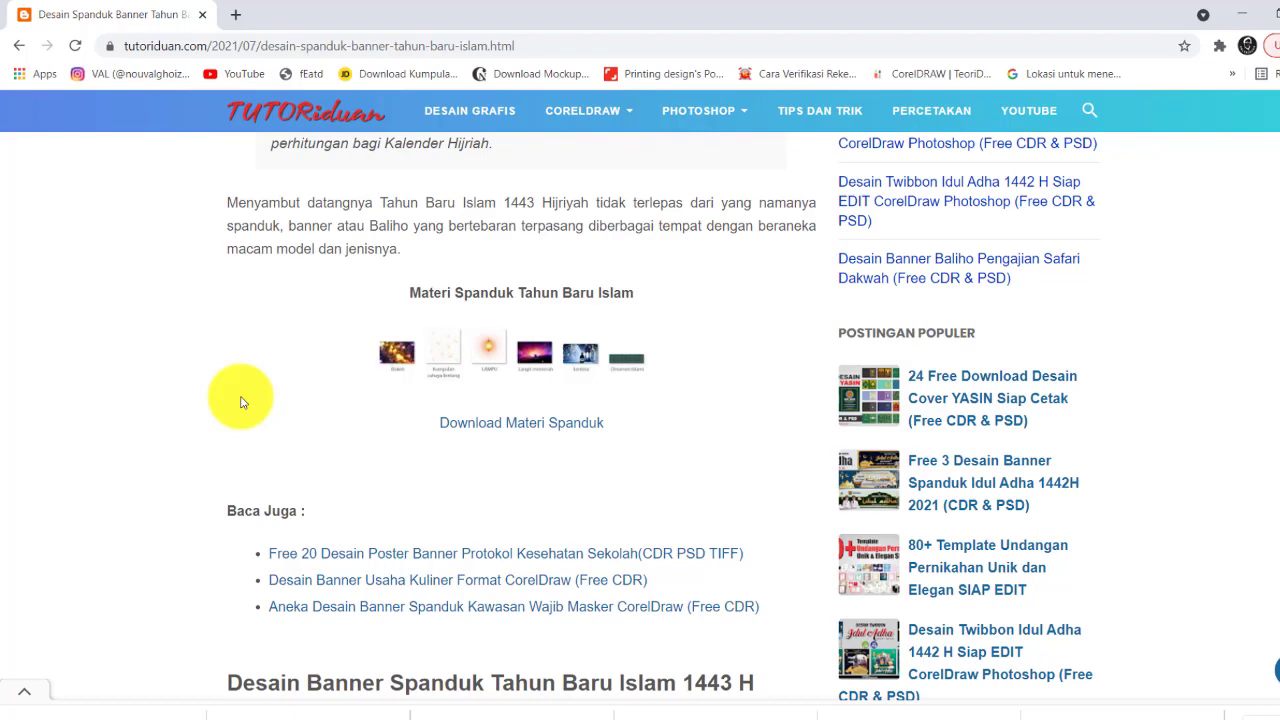
scroll(337, 434, down, 5)
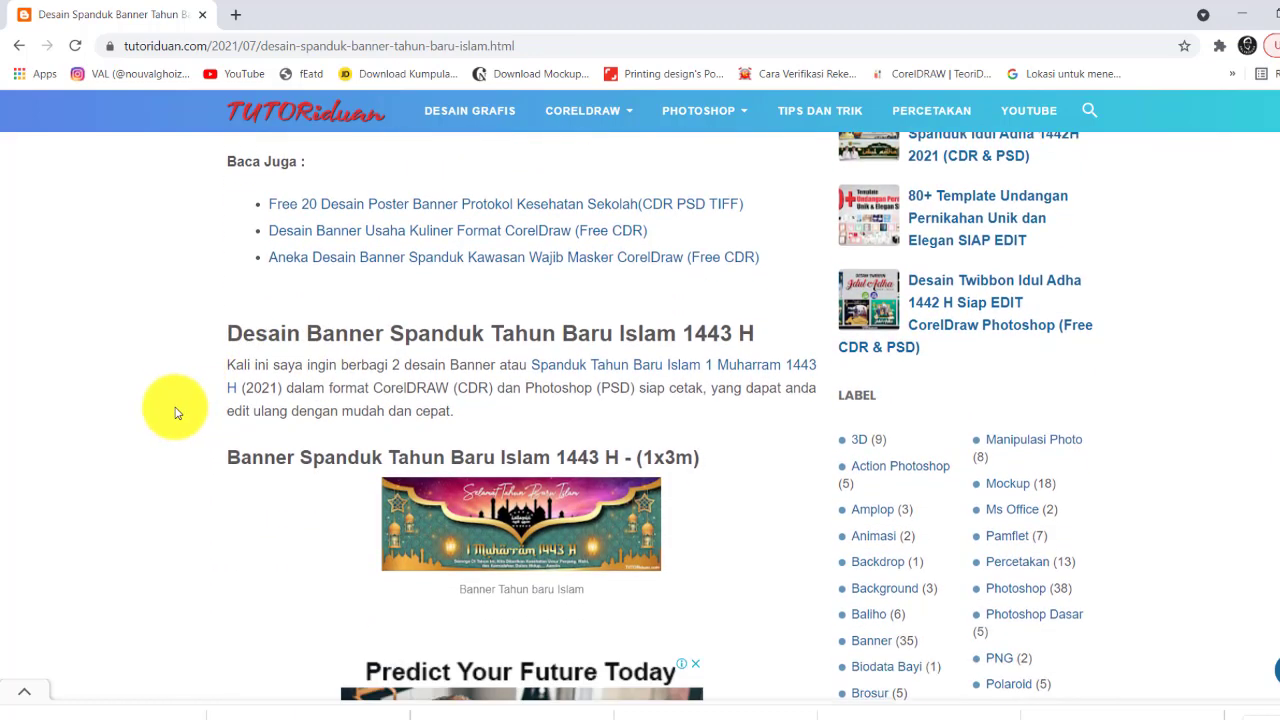
scroll(175, 413, up, 1)
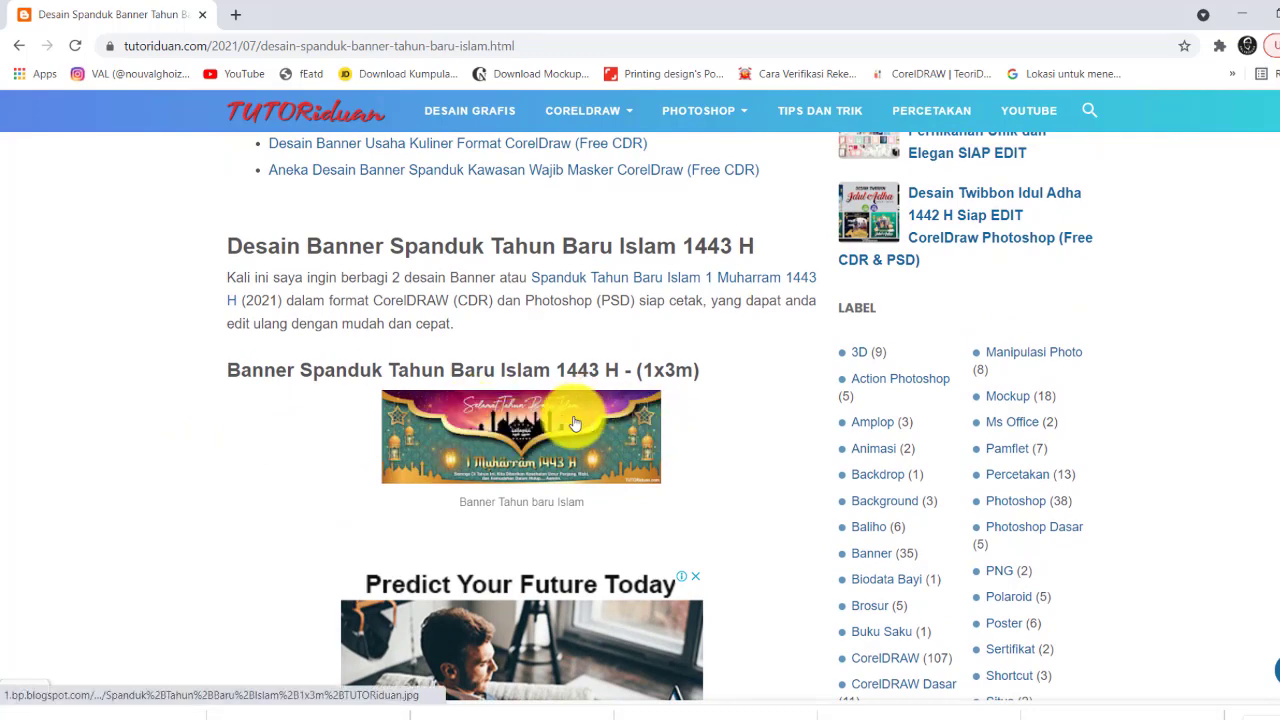
scroll(578, 449, down, 6)
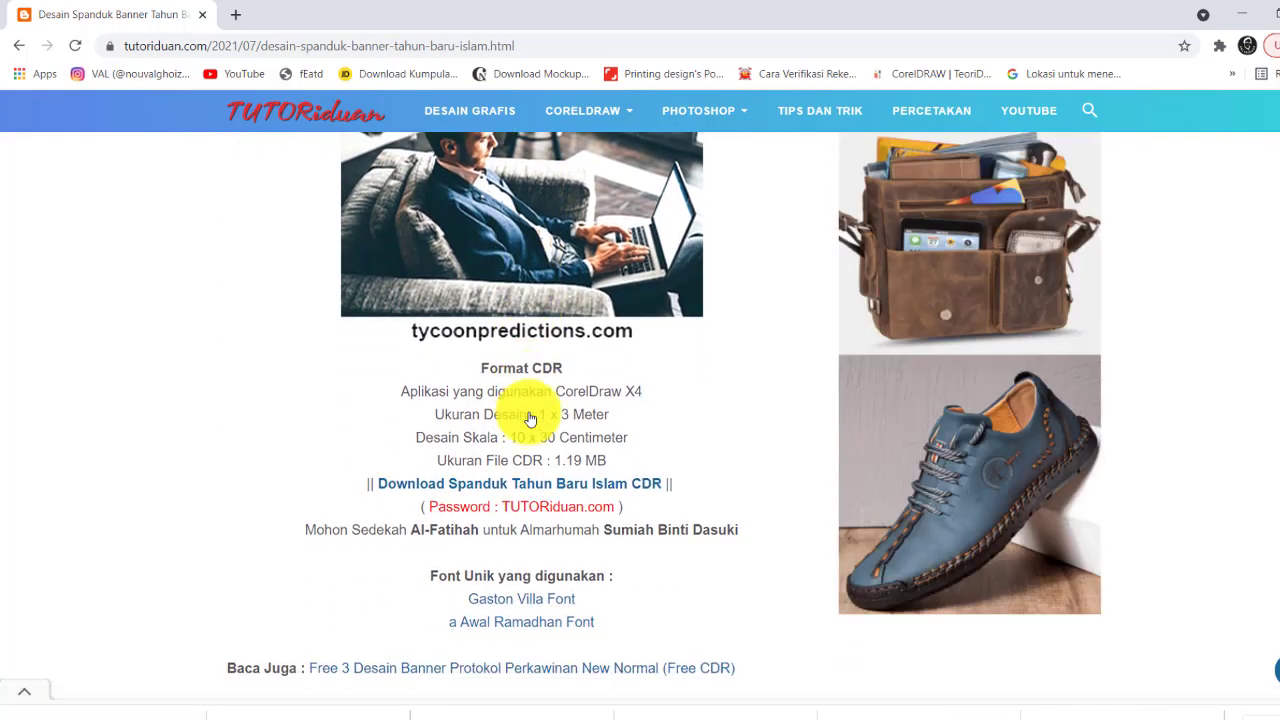
scroll(526, 417, down, 1)
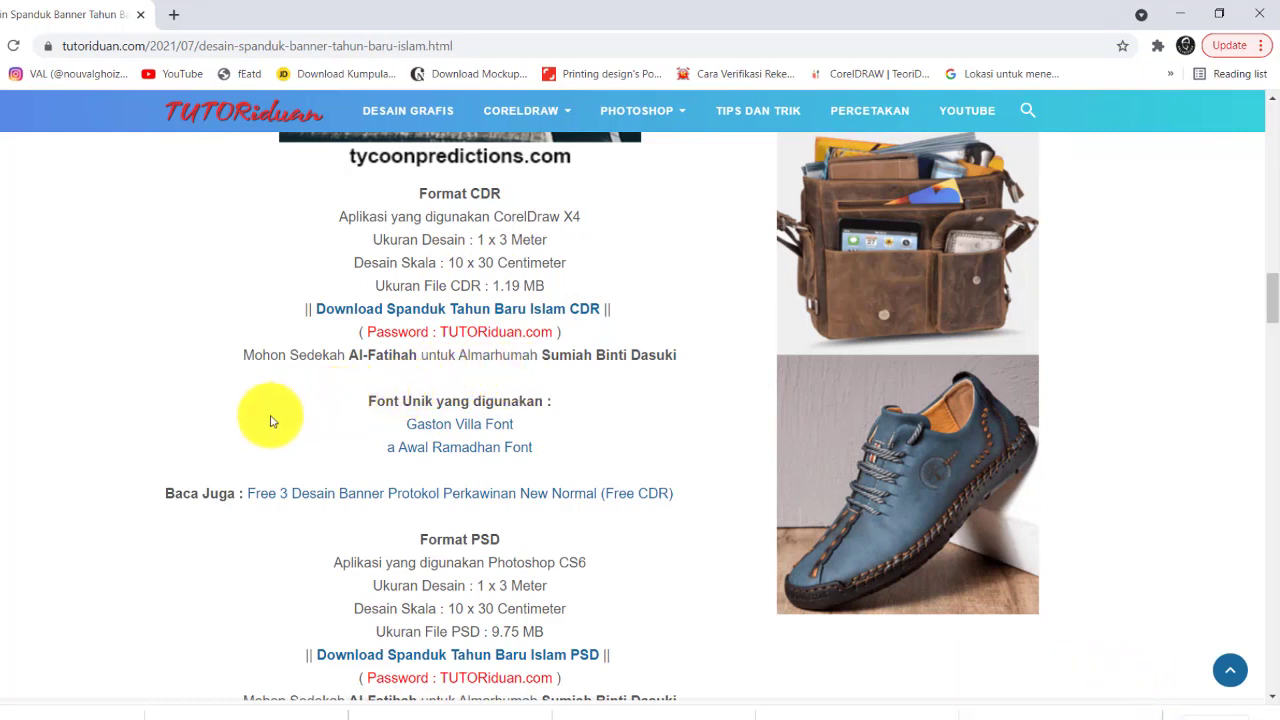
click(479, 431)
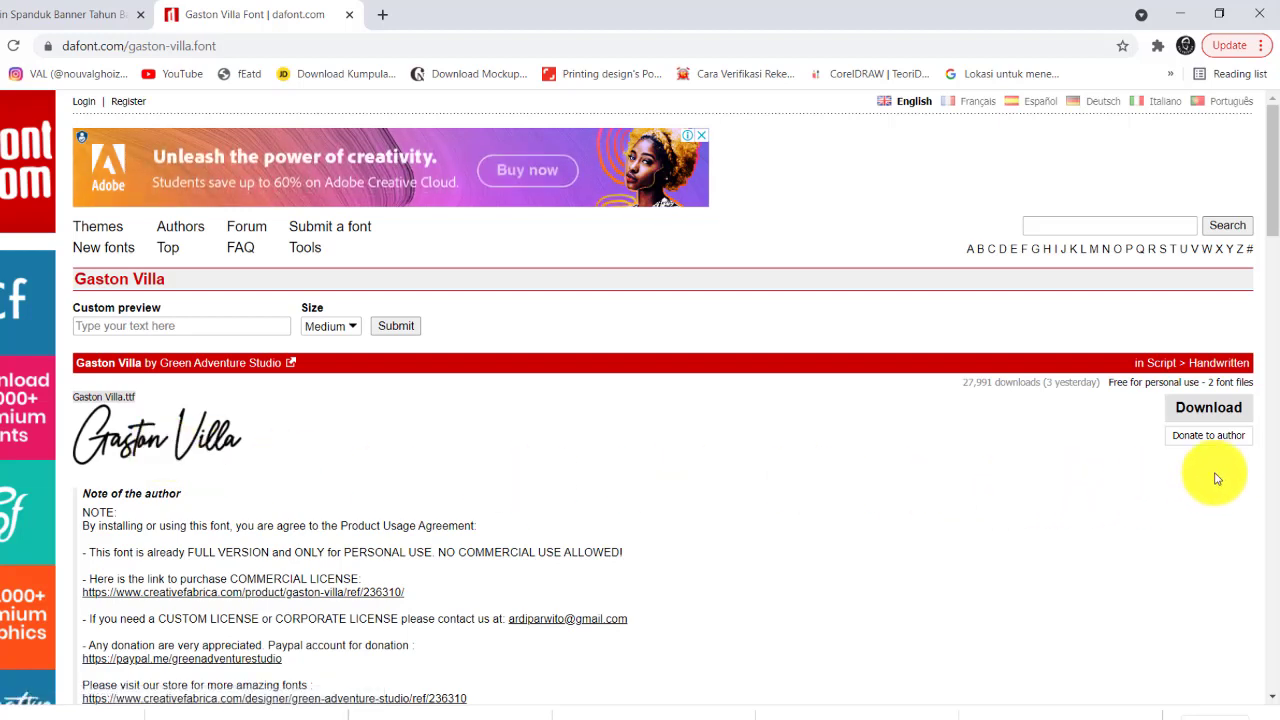
click(1209, 412)
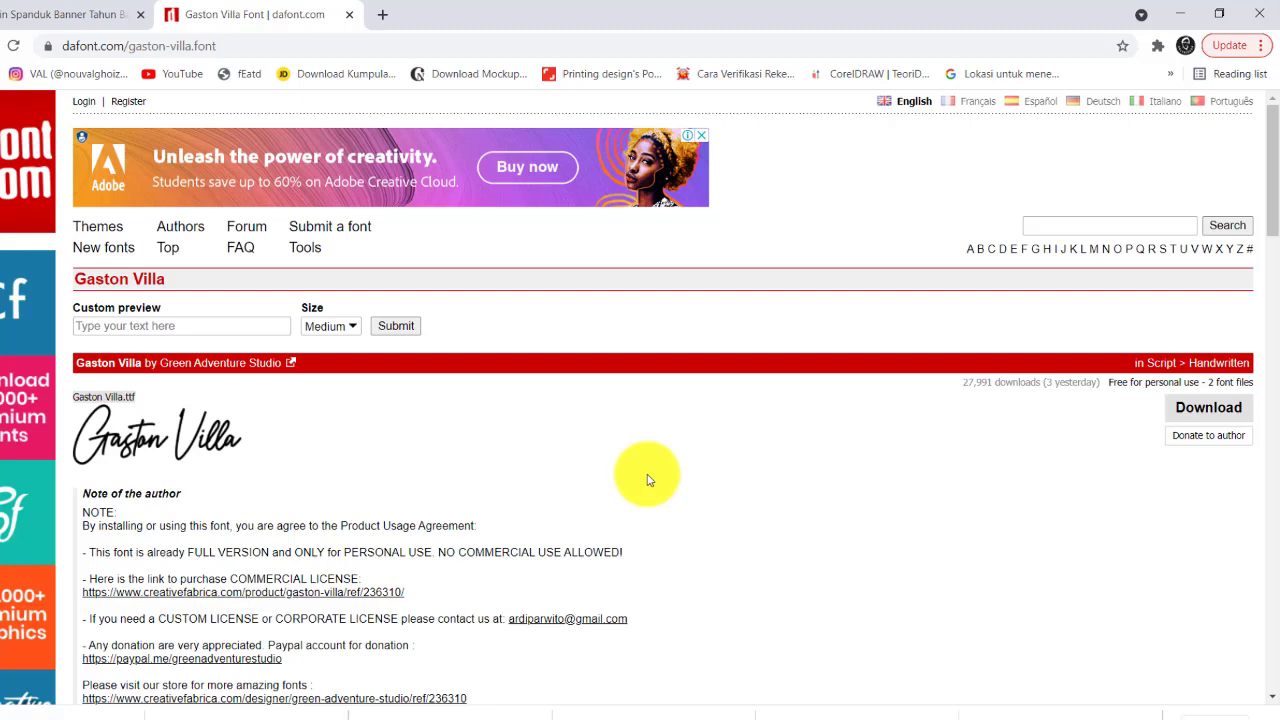
Switch to File Explorer, open the Font folder inside 1 Muharram and extract the gaston_villa archive there
click(452, 714)
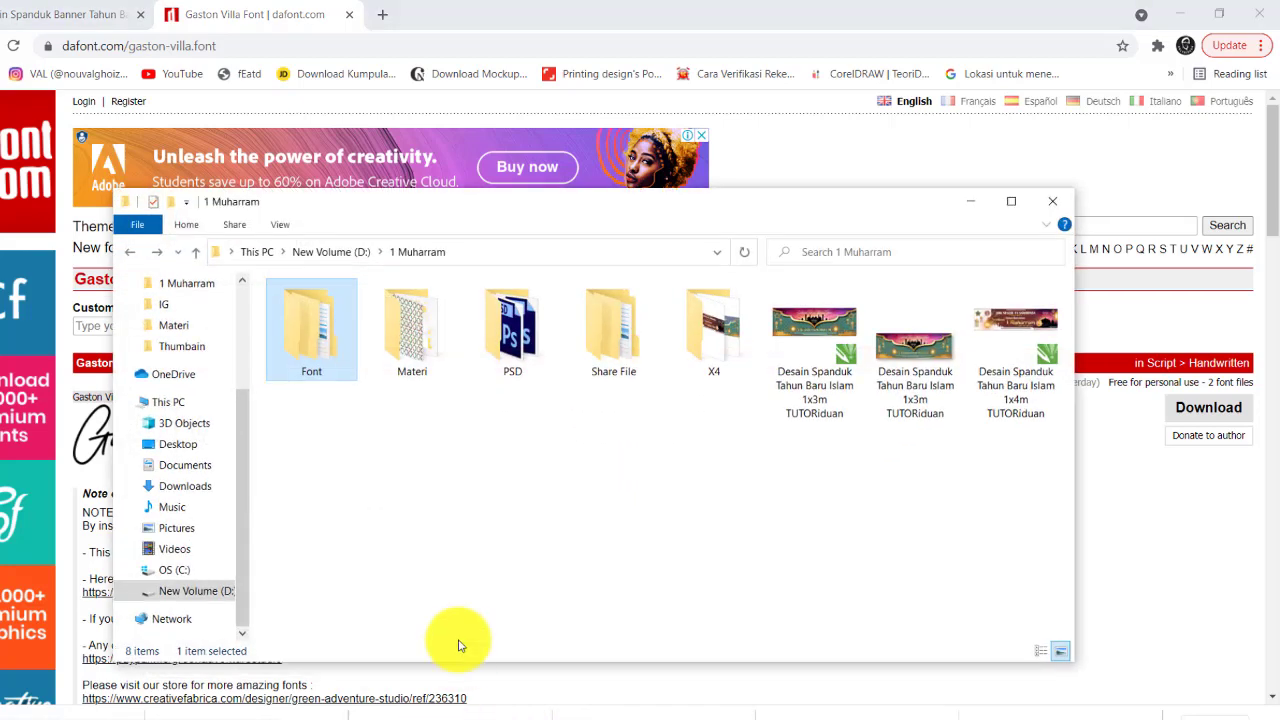
double_click(335, 371)
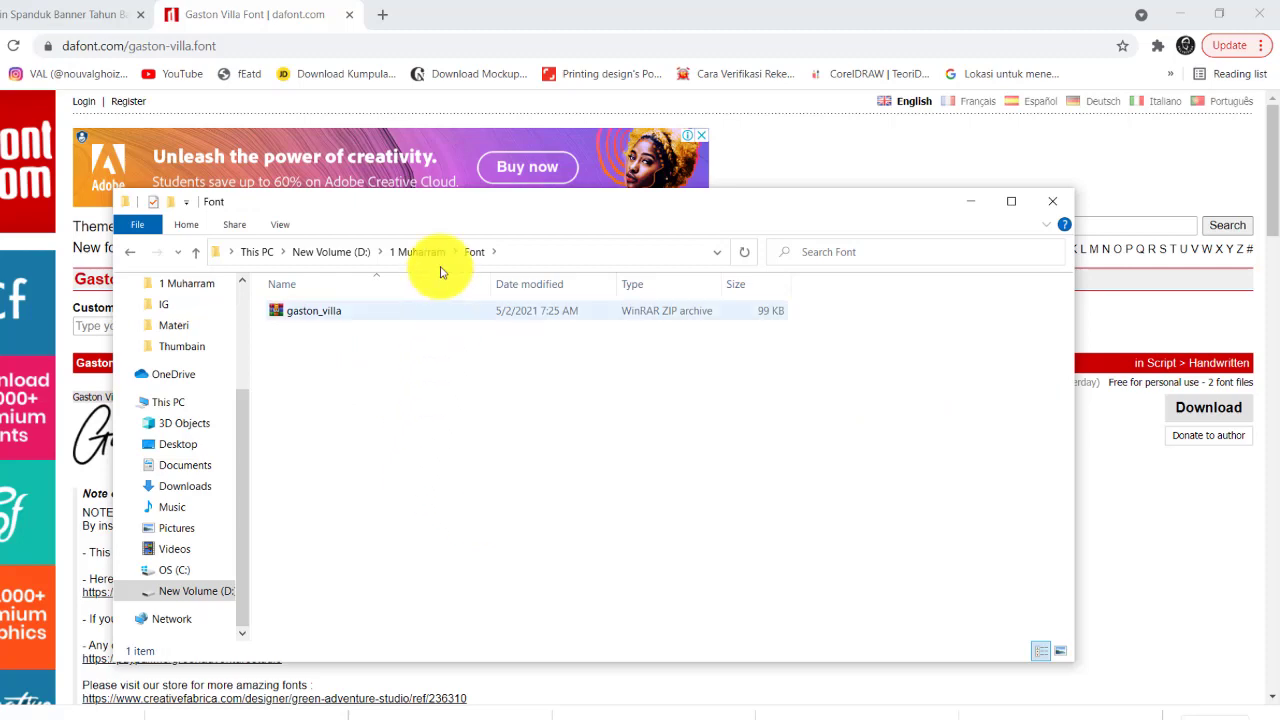
mouse_move(414, 206)
mouse_down()
mouse_move(392, 231)
mouse_move(400, 208)
mouse_up()
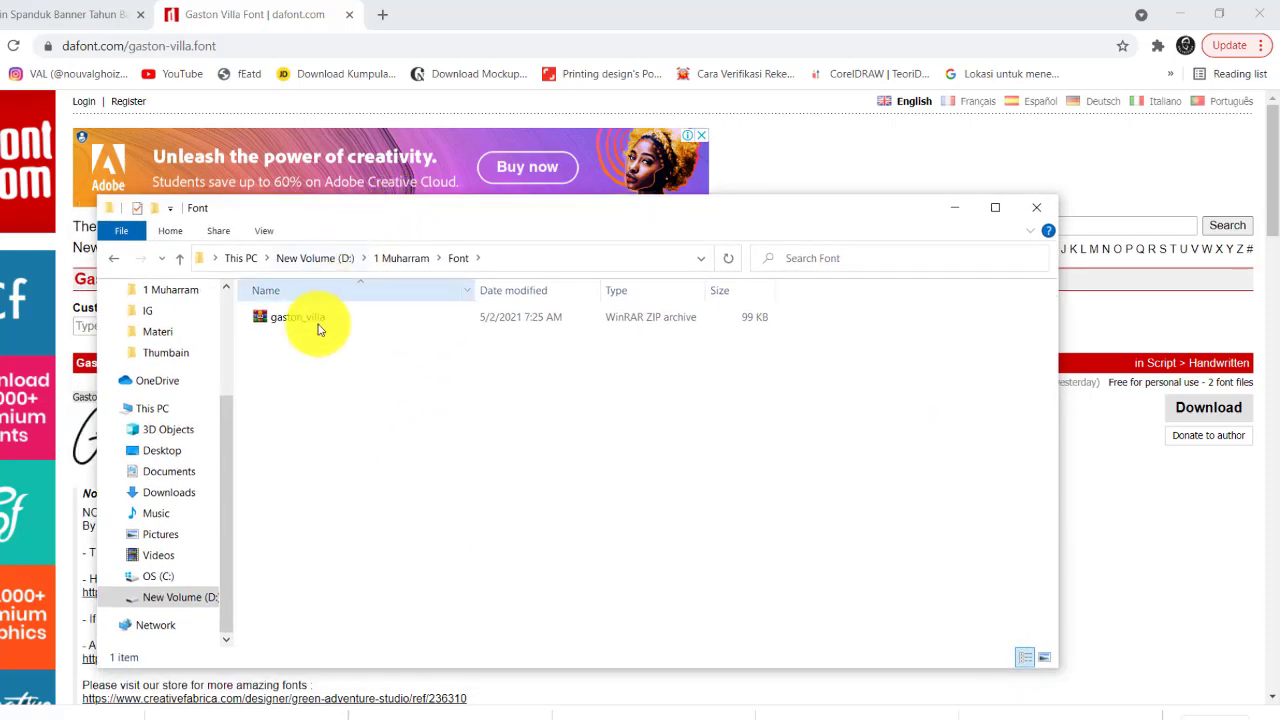
click(274, 324)
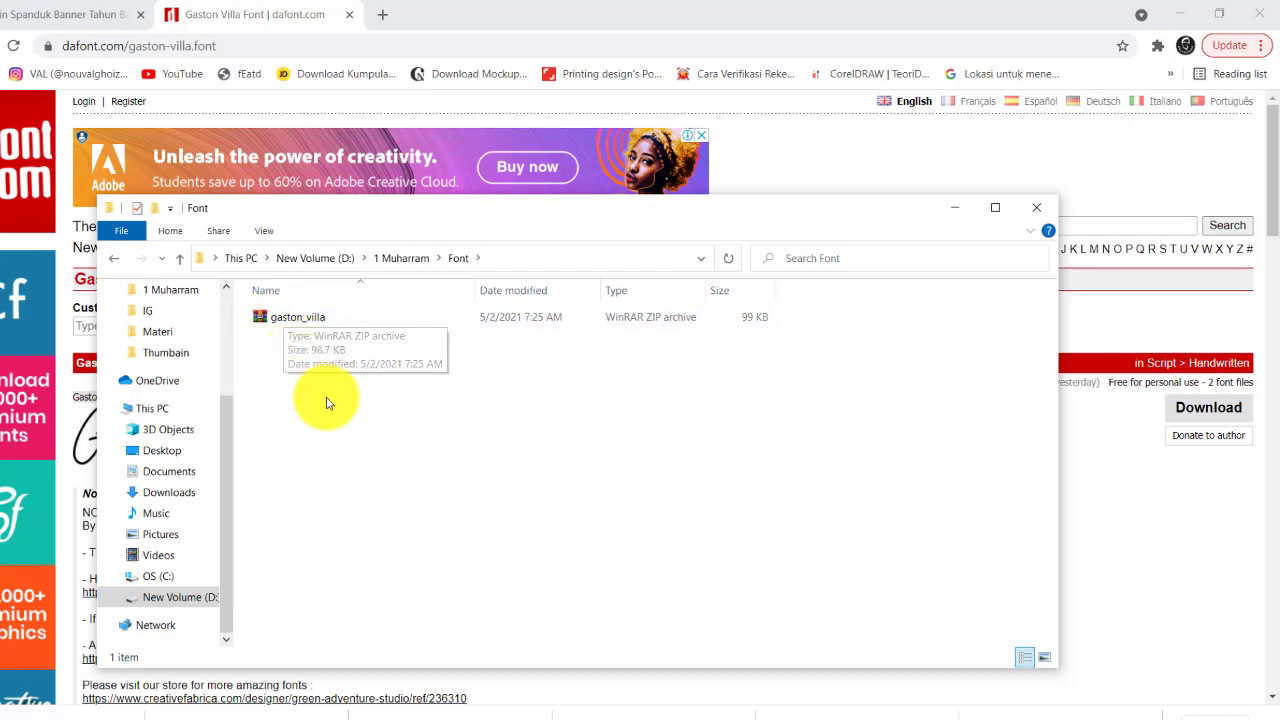
click(266, 320)
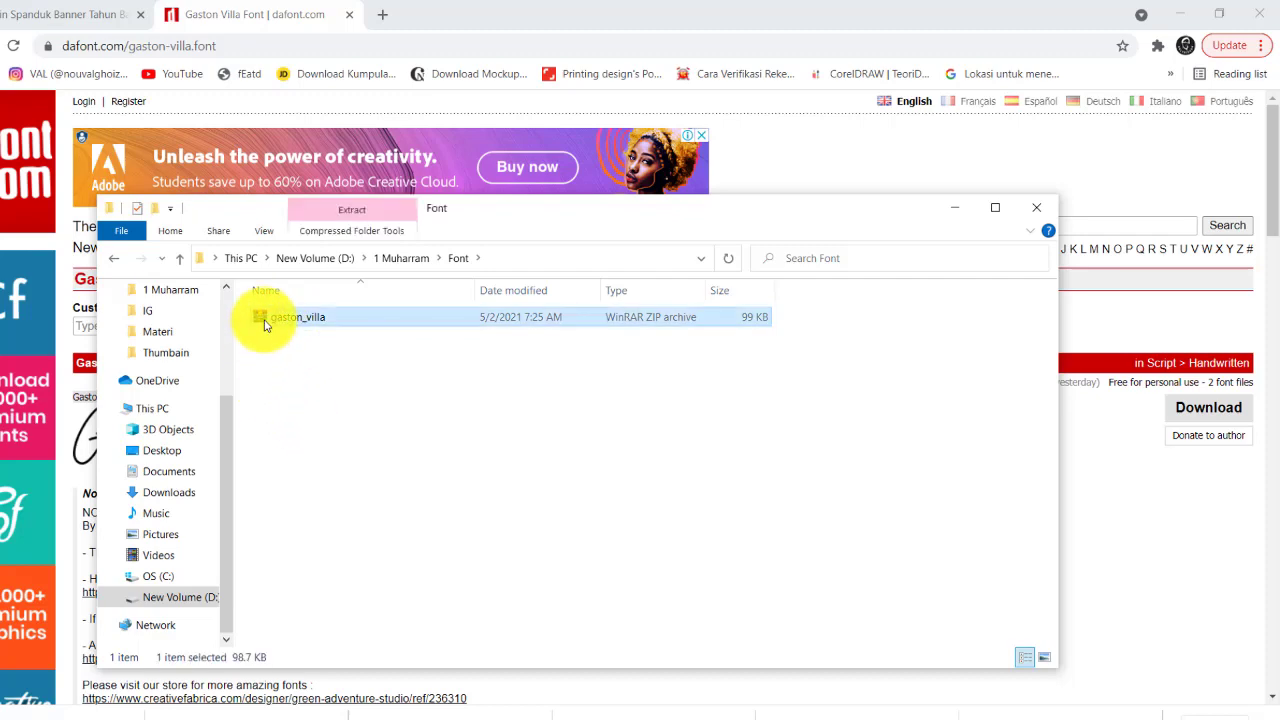
right_click(265, 319)
click(87, 411)
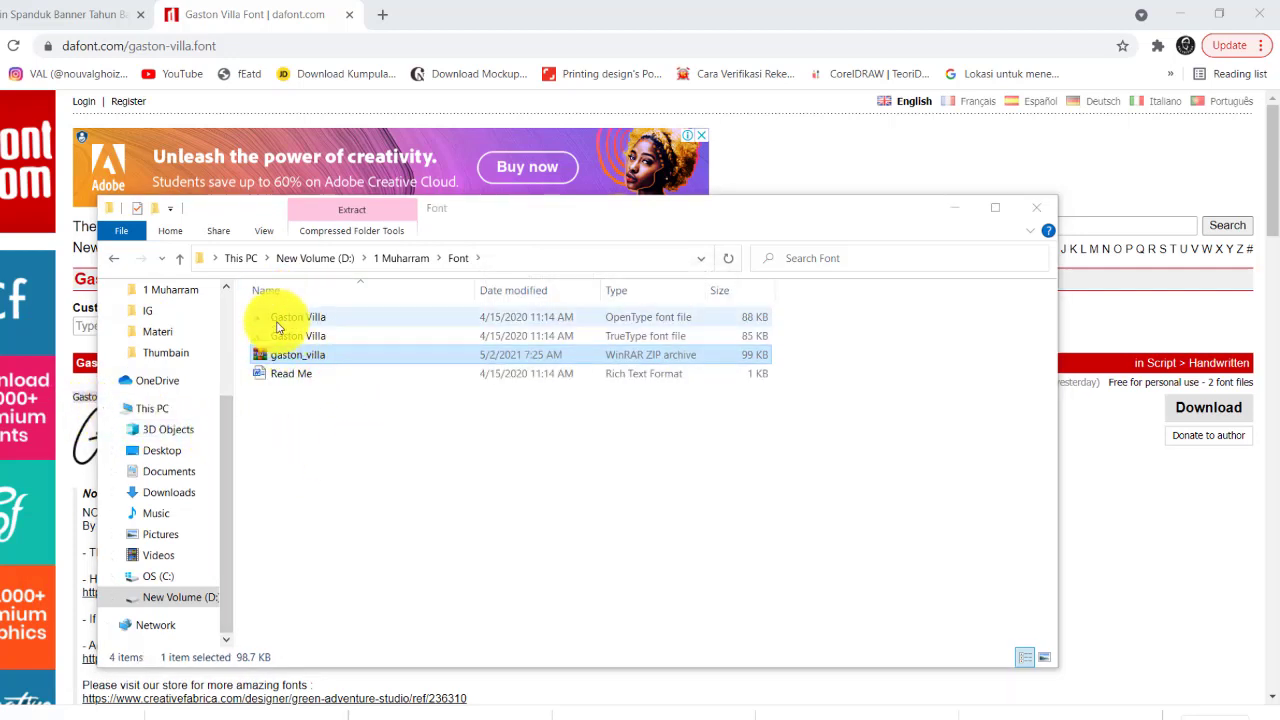
Select both extracted Gaston Villa font files, OpenType and TrueType, and bring up their available file actions for installation
click(299, 317)
click(299, 337)
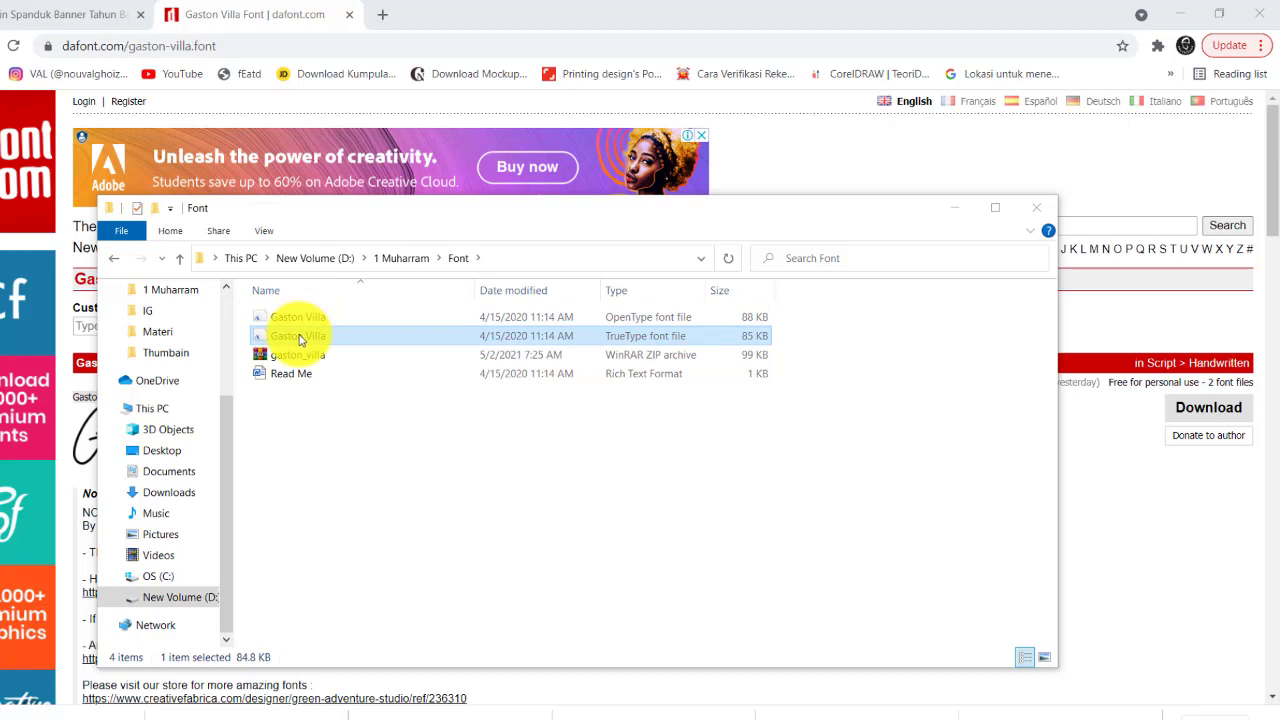
shift+click(308, 320)
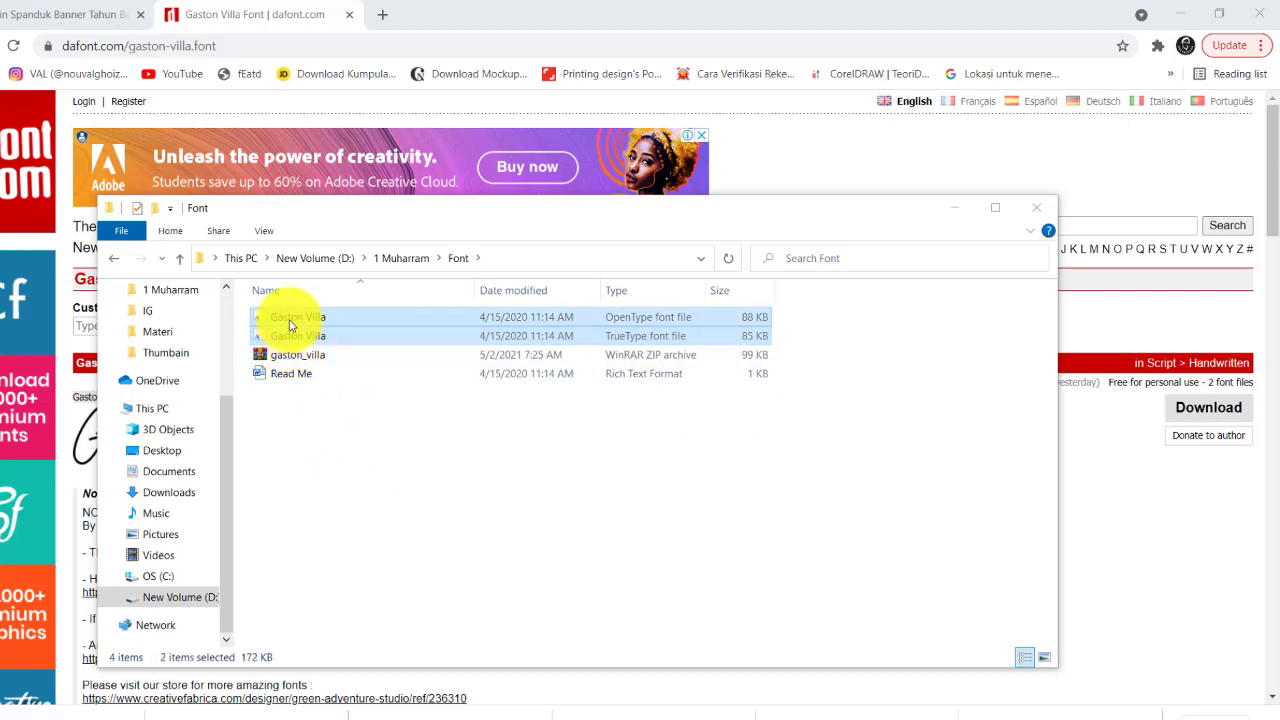
right_click(291, 325)
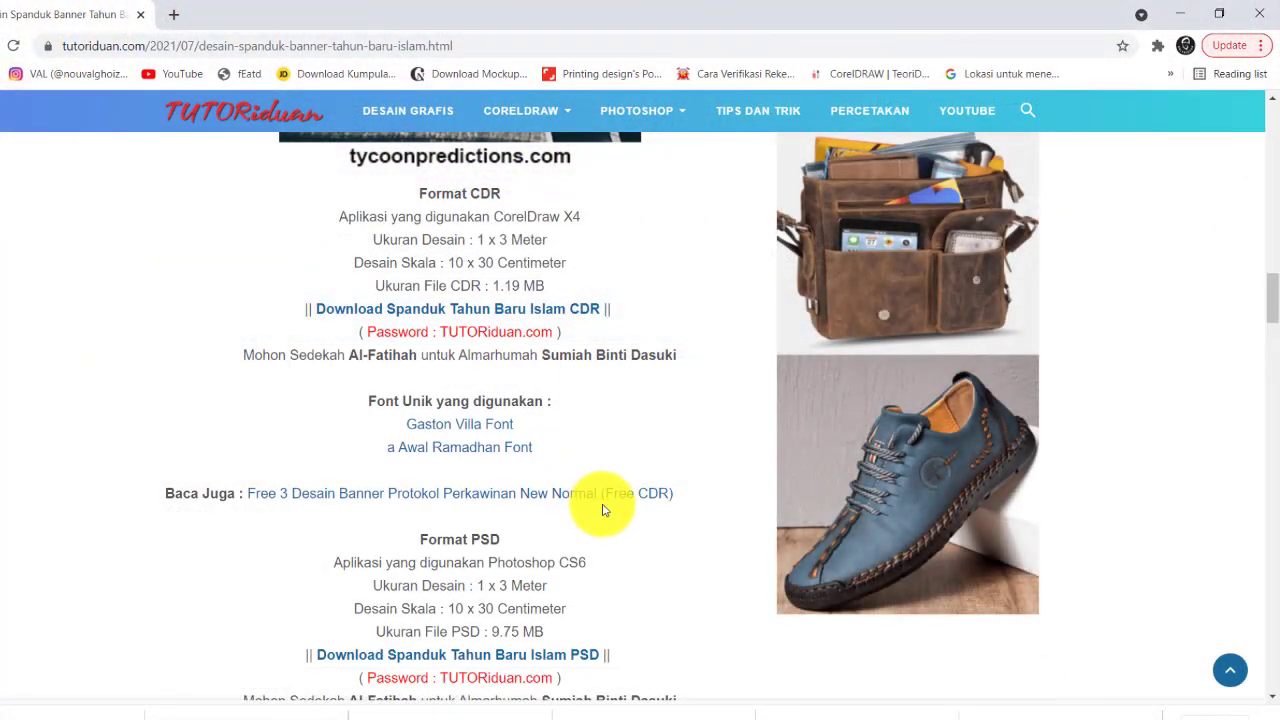
Examine the article's 1x3m PSD details and the 1x4m banner's CDR and PSD sizes, fonts and download links
scroll(602, 415, down, 2)
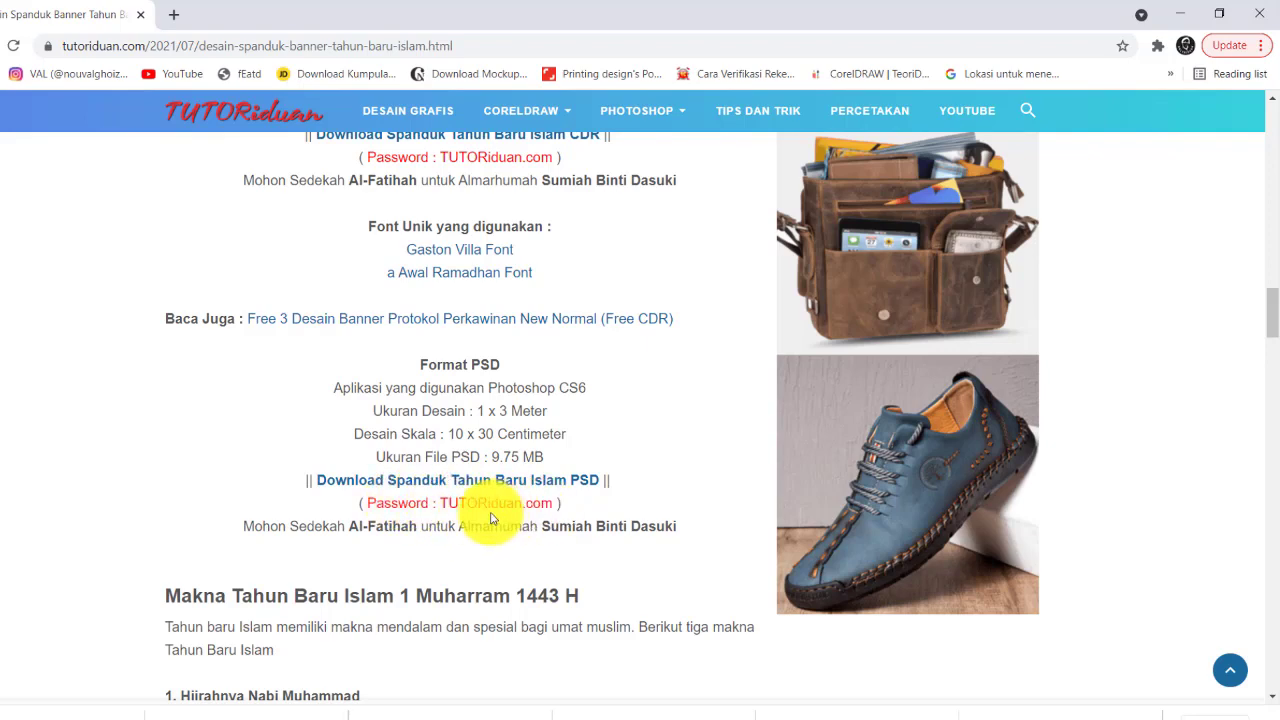
scroll(480, 490, down, 3)
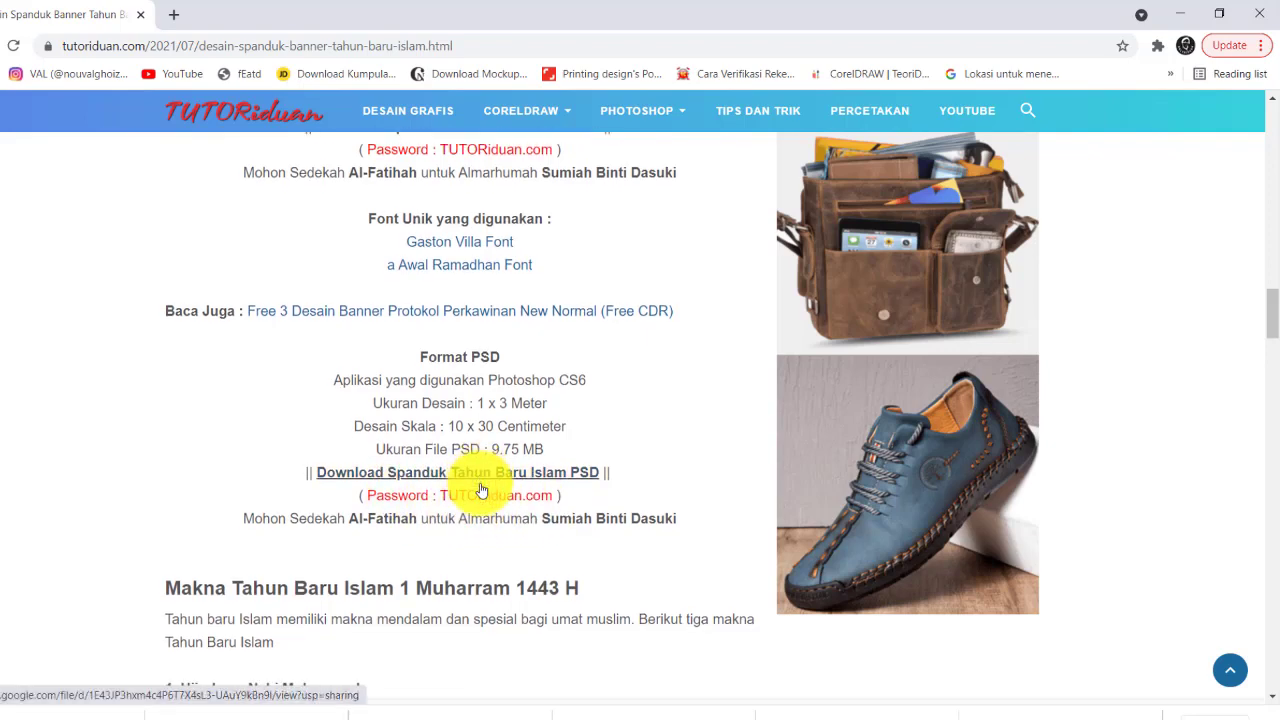
scroll(481, 484, down, 9)
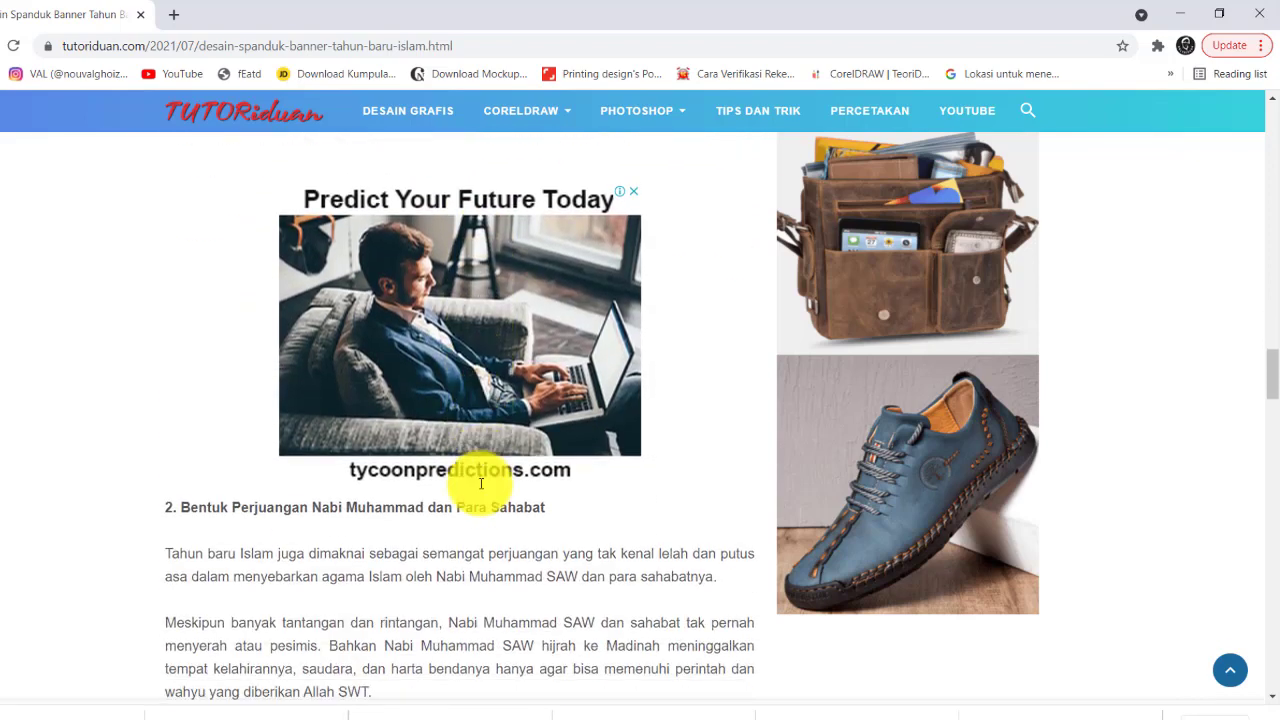
scroll(481, 484, down, 5)
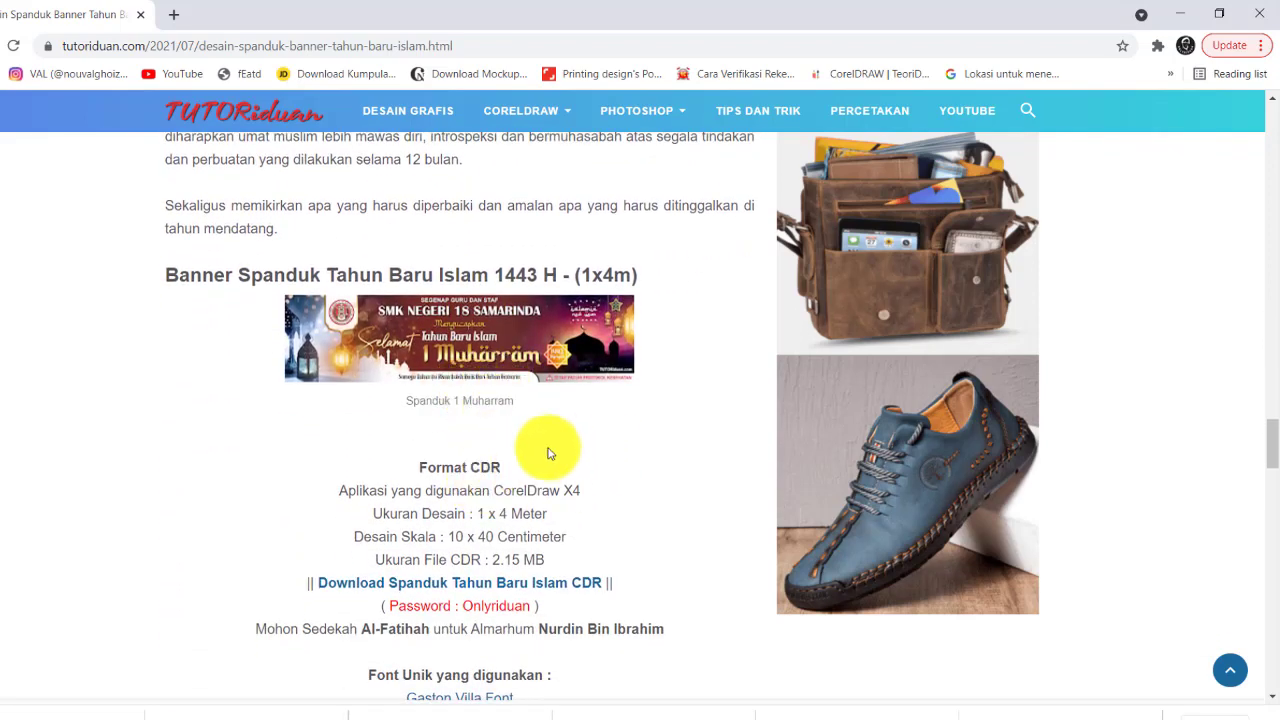
scroll(537, 418, down, 2)
scroll(537, 418, down, 1)
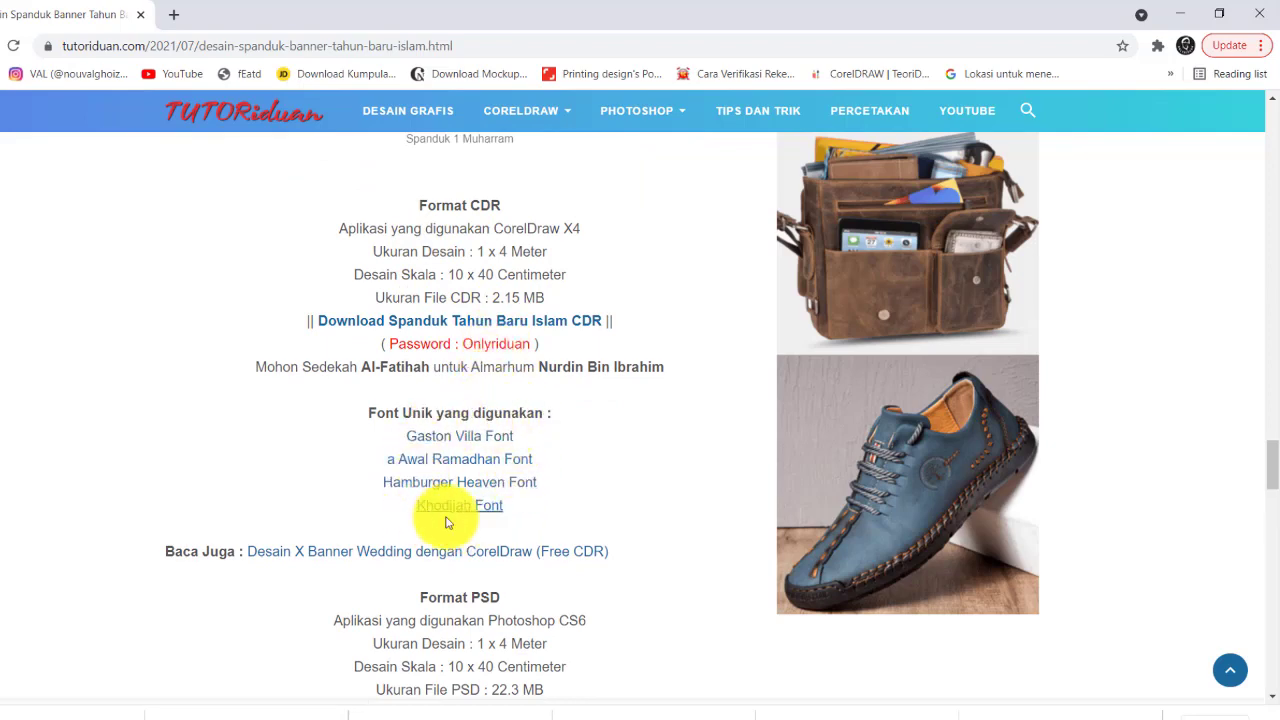
scroll(586, 488, down, 4)
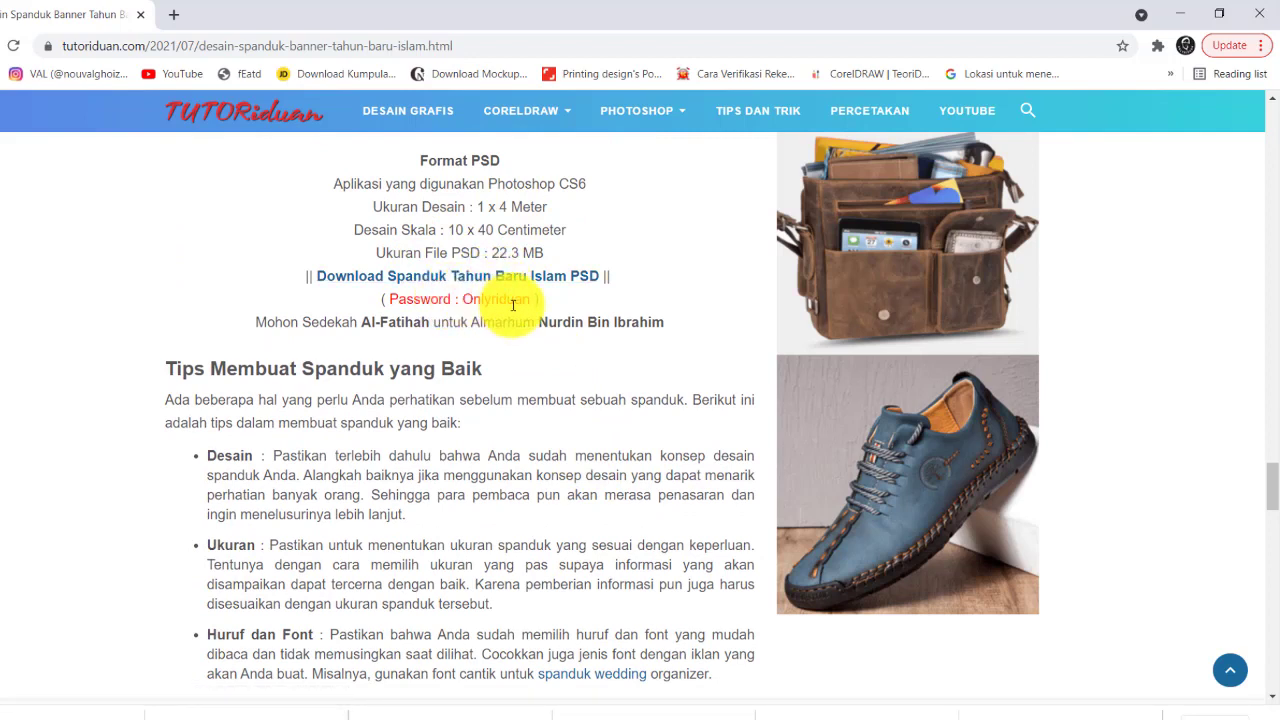
scroll(512, 305, up, 4)
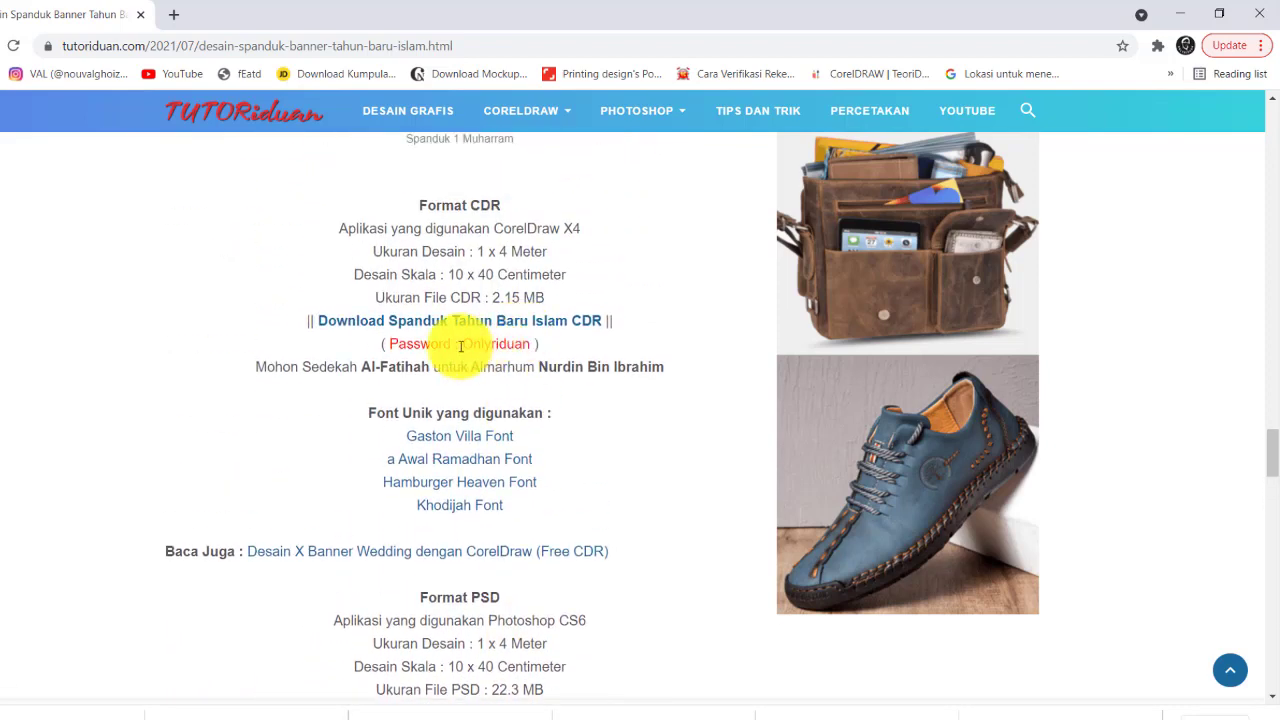
scroll(530, 395, down, 3)
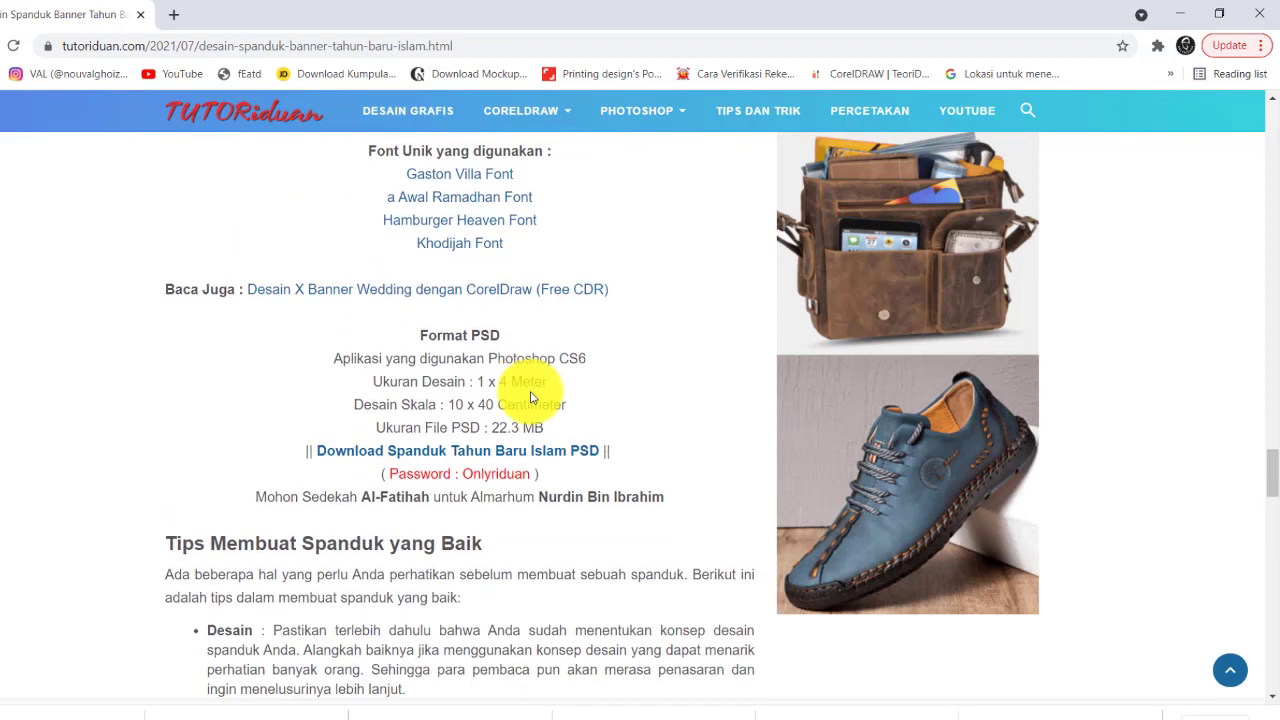
scroll(498, 388, down, 3)
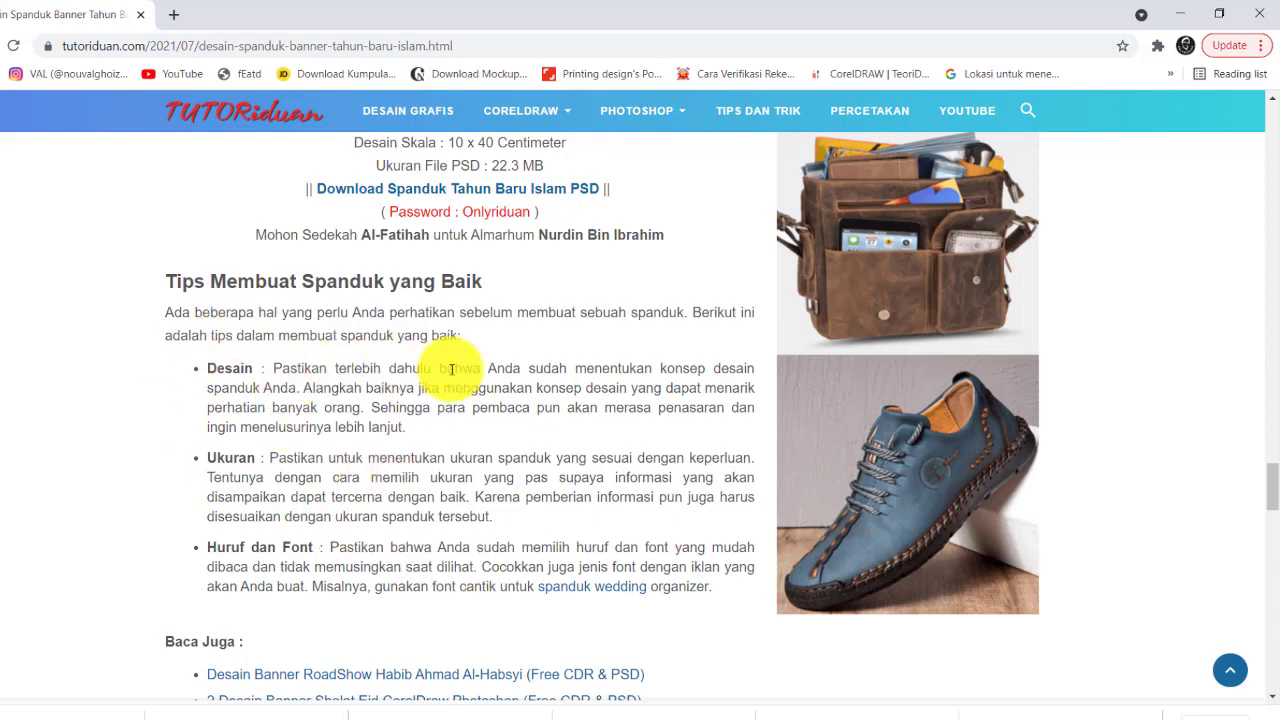
Return to the 1x3m banner section and open its Download Spanduk Tahun Baru Islam CDR link
scroll(420, 392, up, 14)
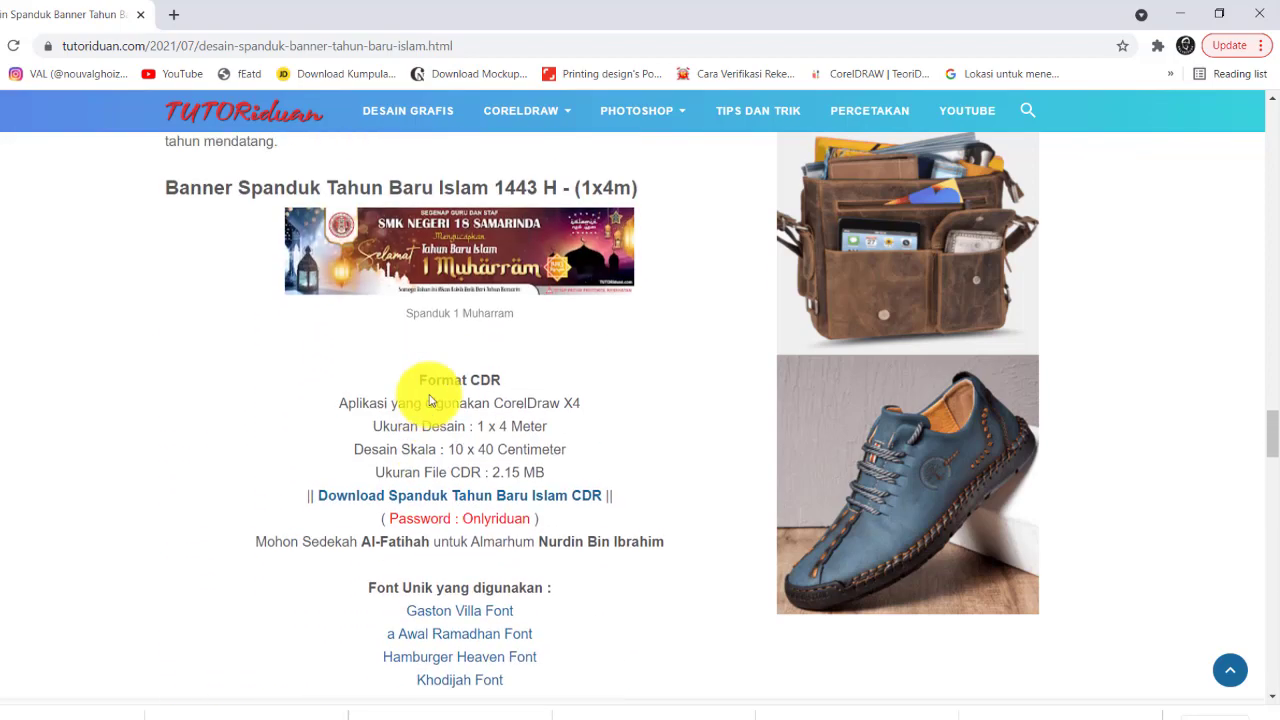
scroll(432, 395, up, 12)
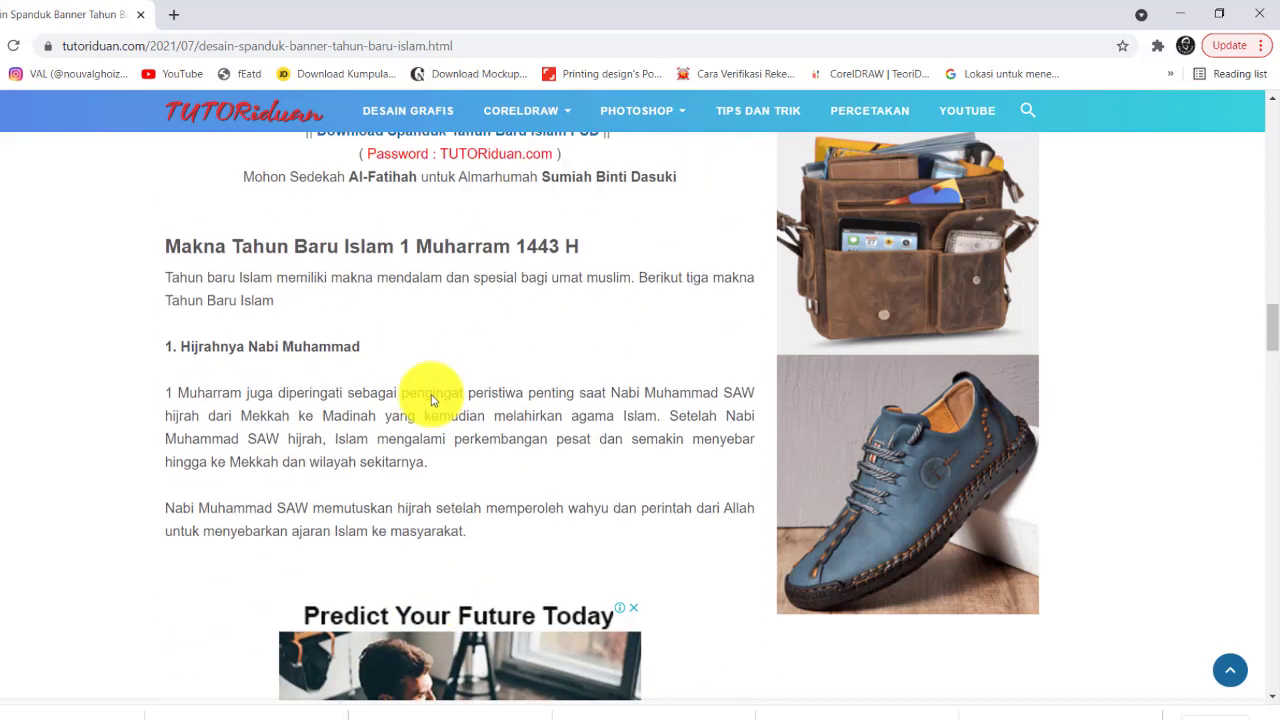
scroll(432, 397, up, 3)
scroll(432, 397, down, 3)
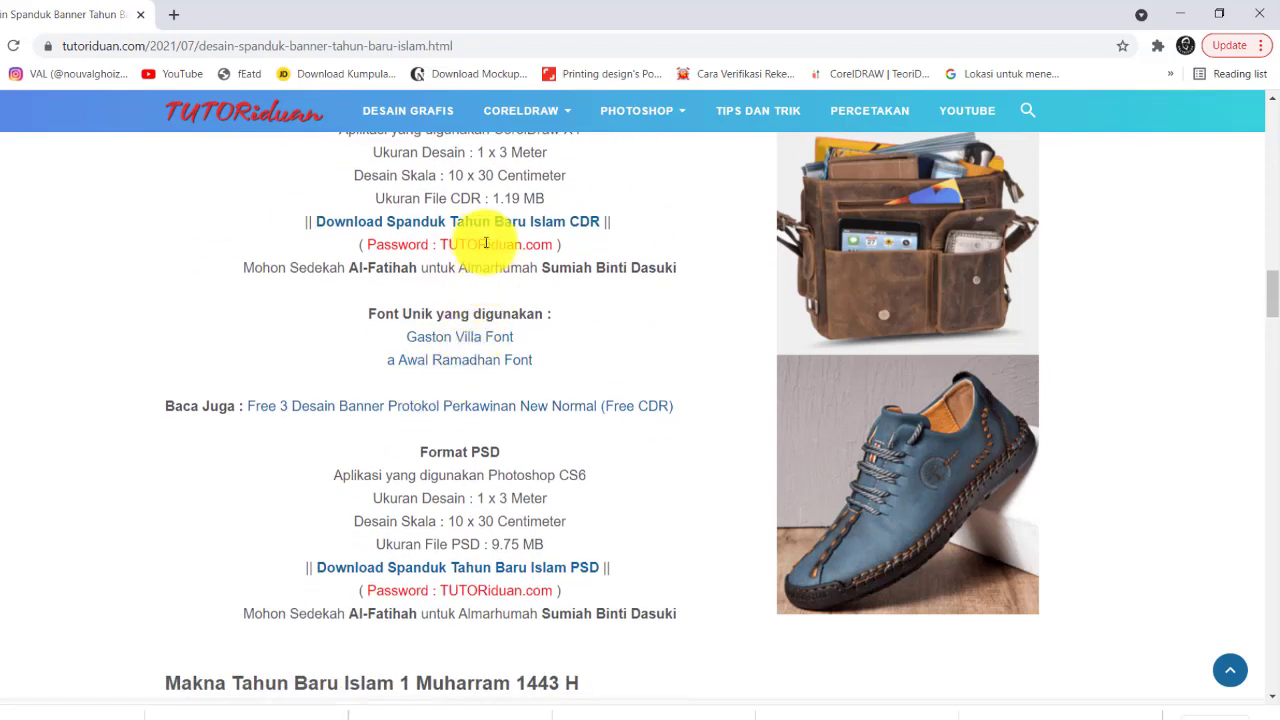
click(489, 224)
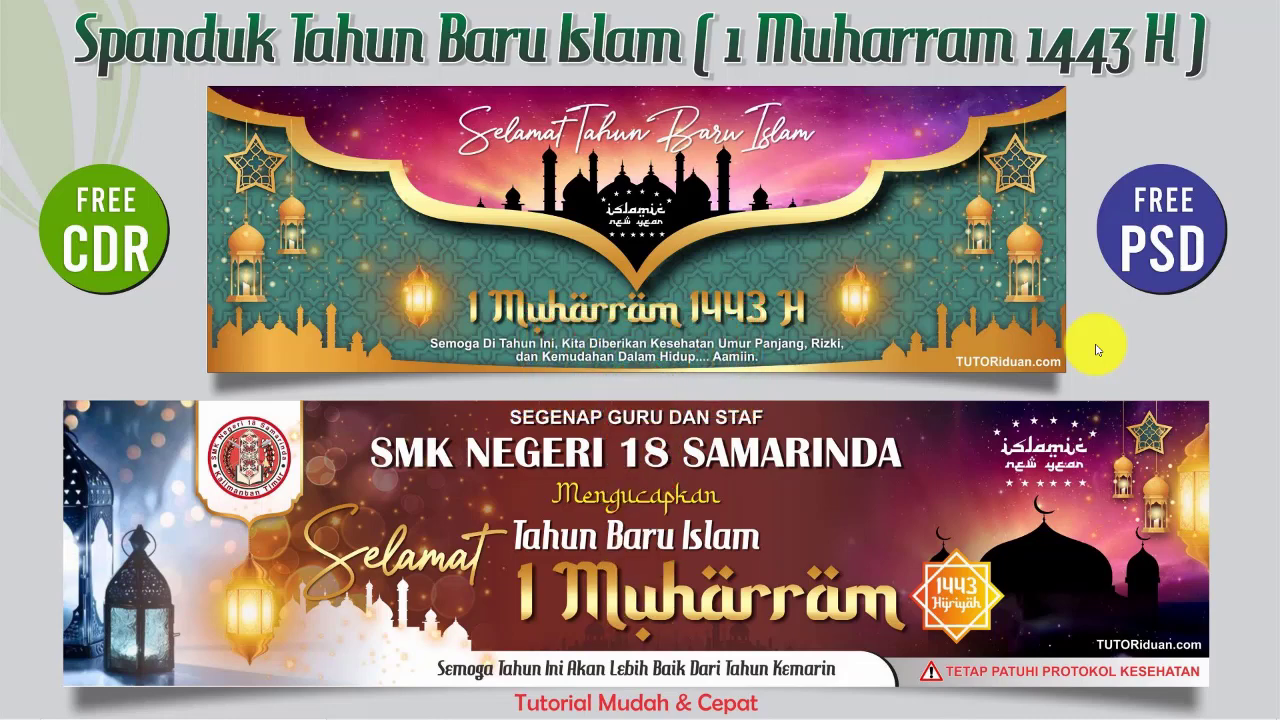
Switch to CorelDRAW with the 1x3m banner and view the open 1x4m banner document
mouse_move(727, 710)
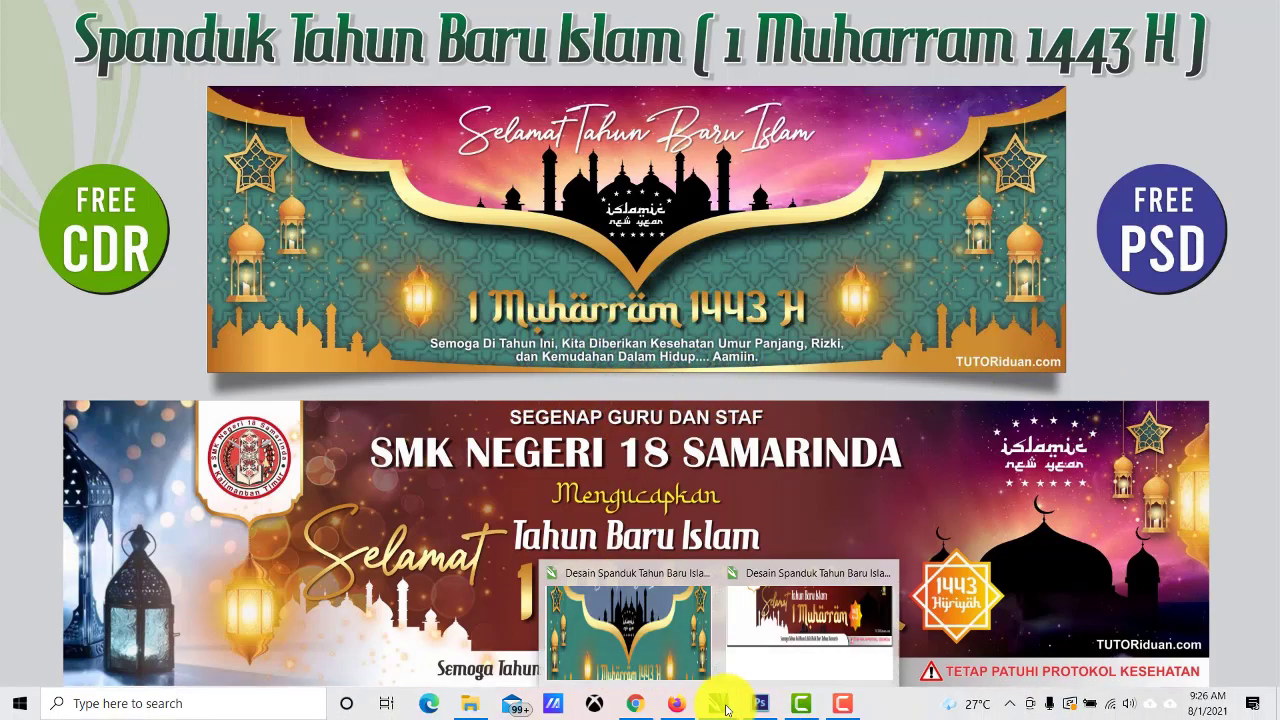
click(662, 632)
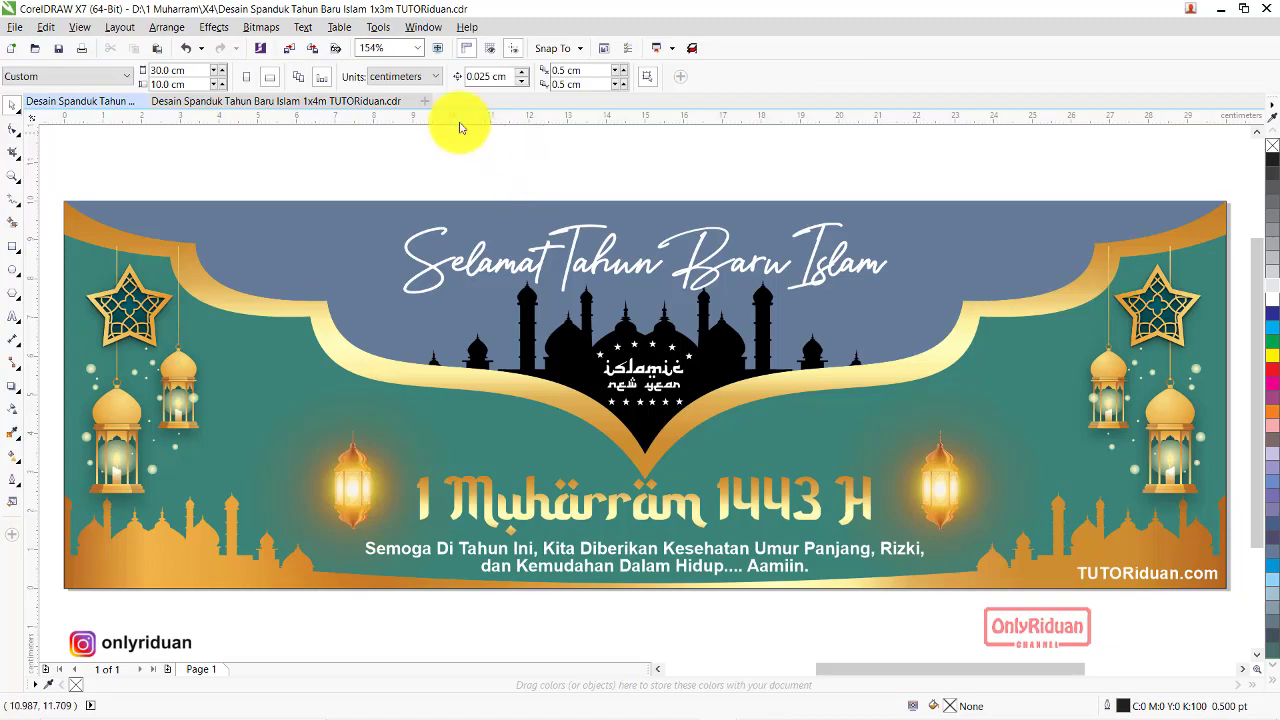
click(323, 102)
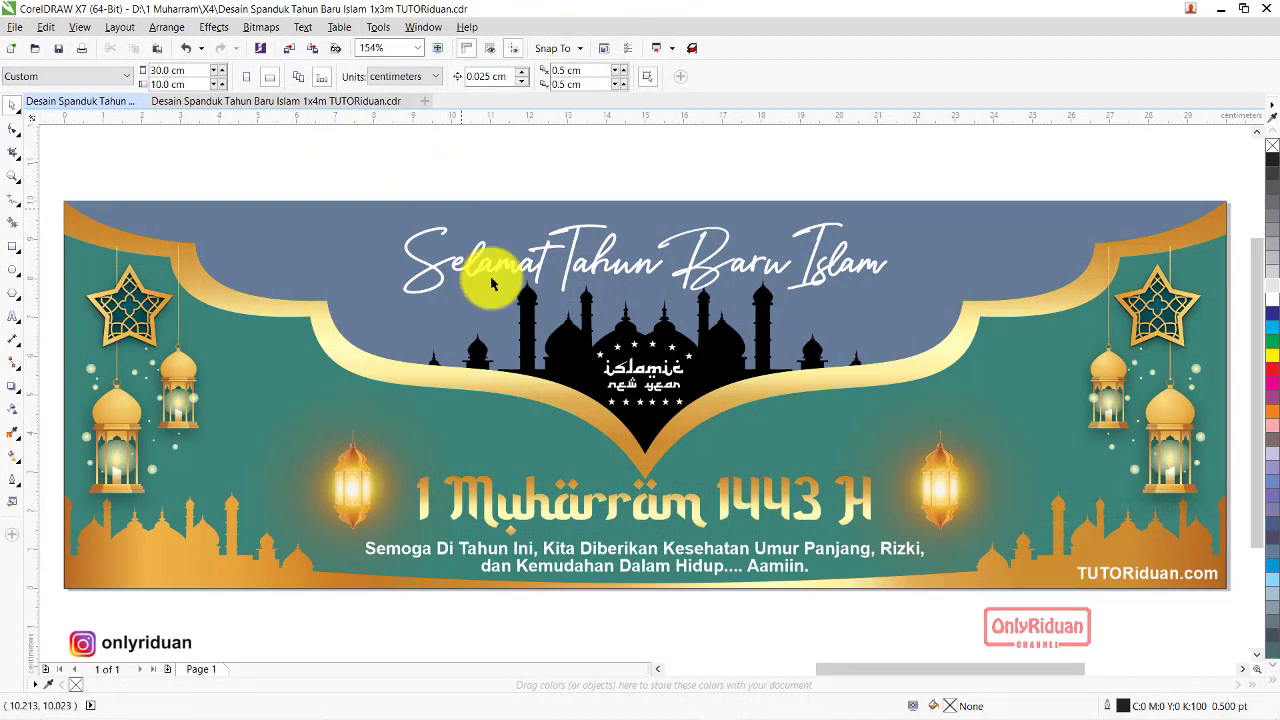
Switch to File Explorer and open the X4 folder inside 1 Muharram
mouse_move(508, 700)
click(466, 706)
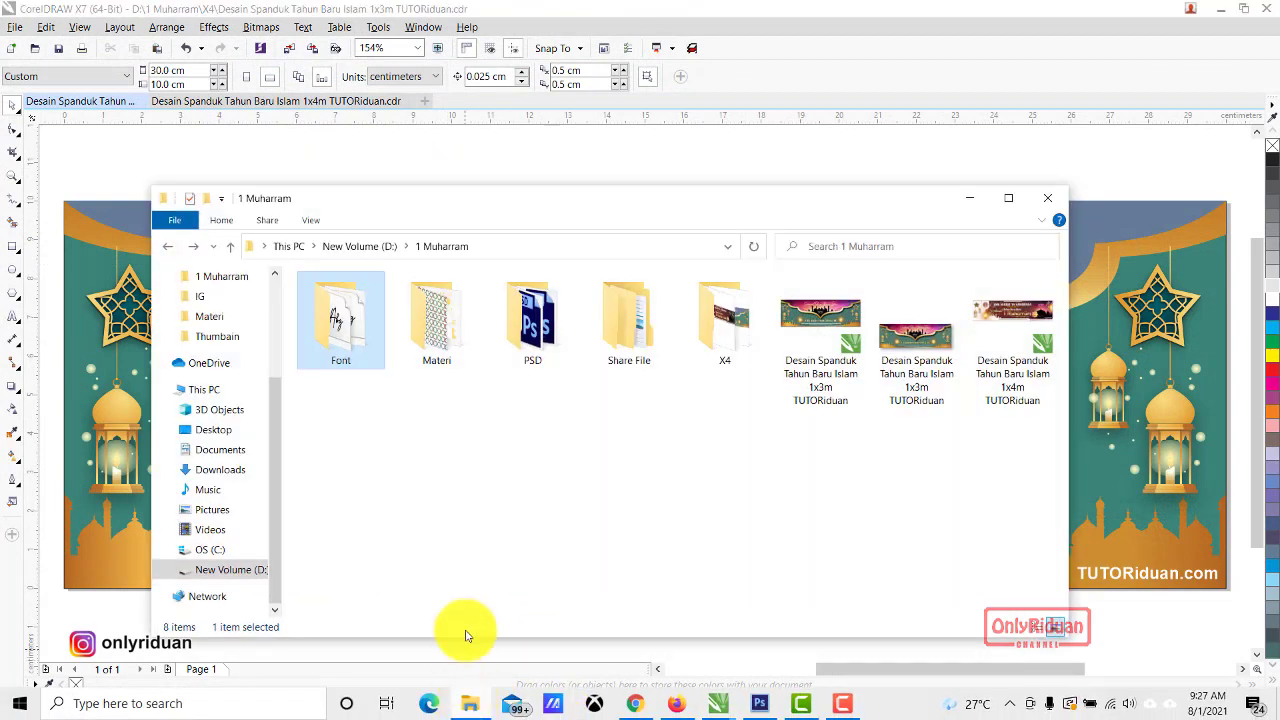
double_click(724, 348)
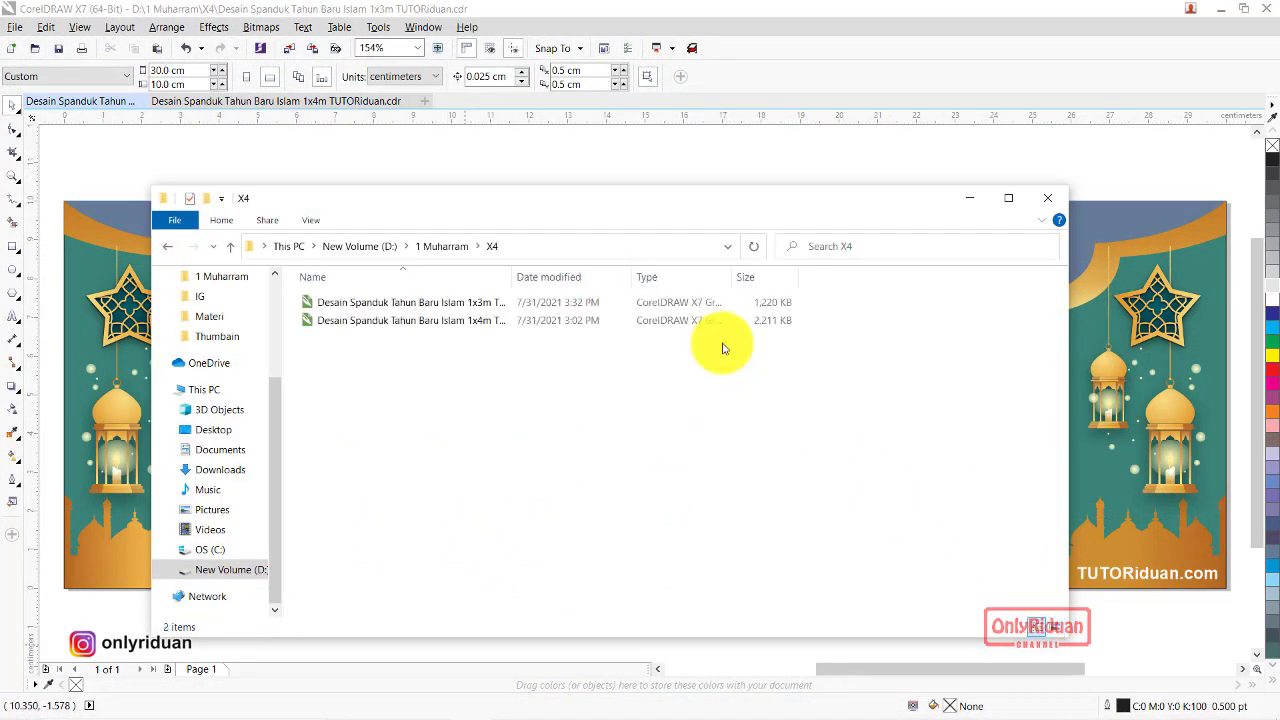
Open the X4 folder inside Share File and extract the 1x3m banner ZIP in place, entering the archive password
click(168, 246)
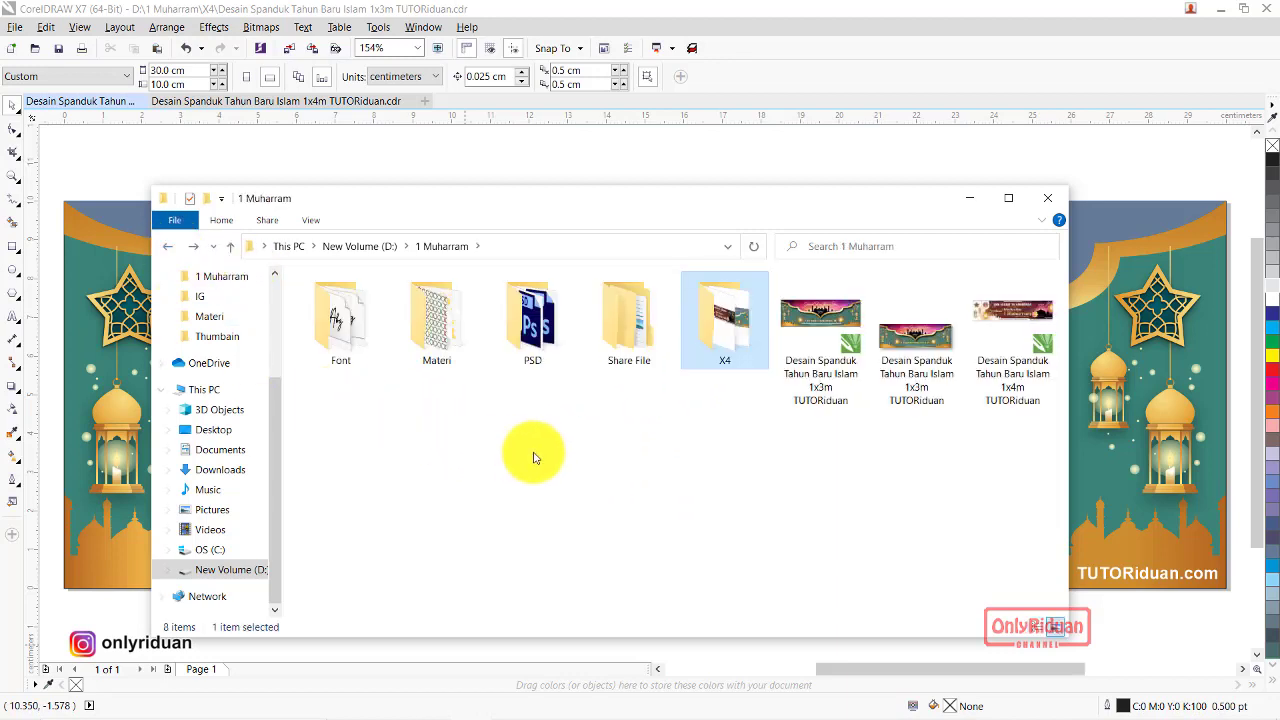
double_click(618, 330)
click(328, 321)
double_click(328, 321)
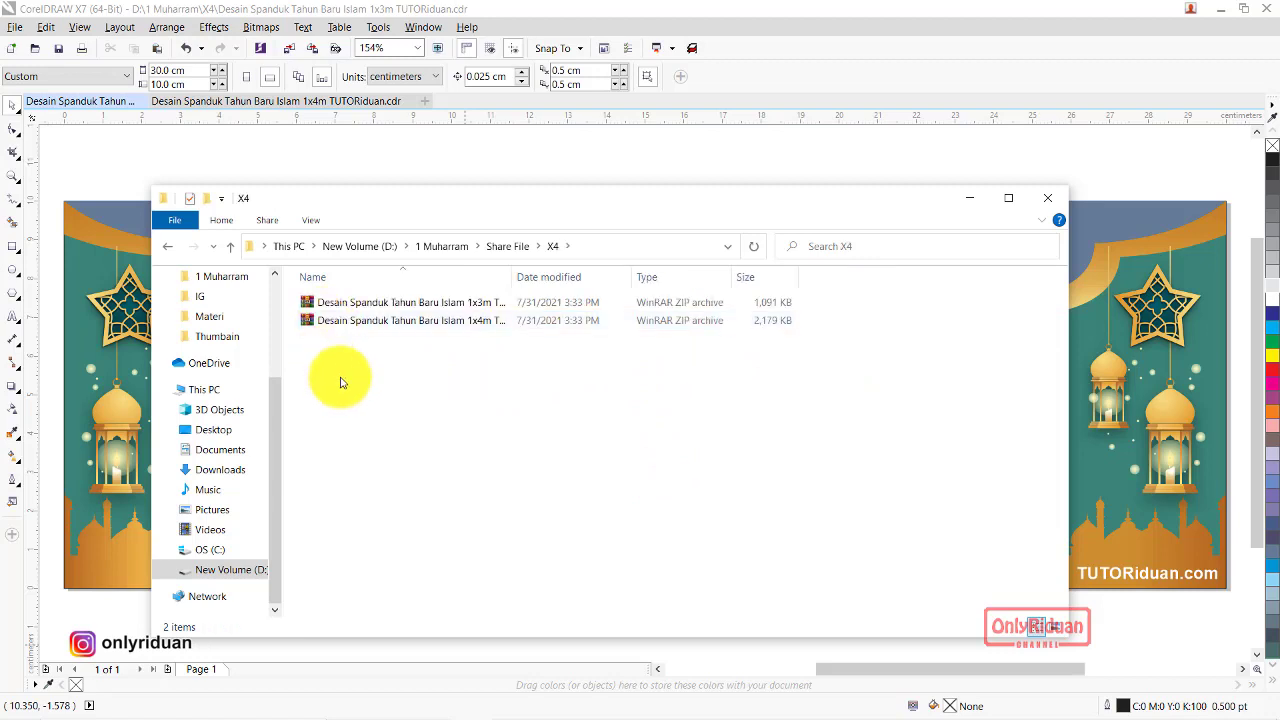
click(403, 321)
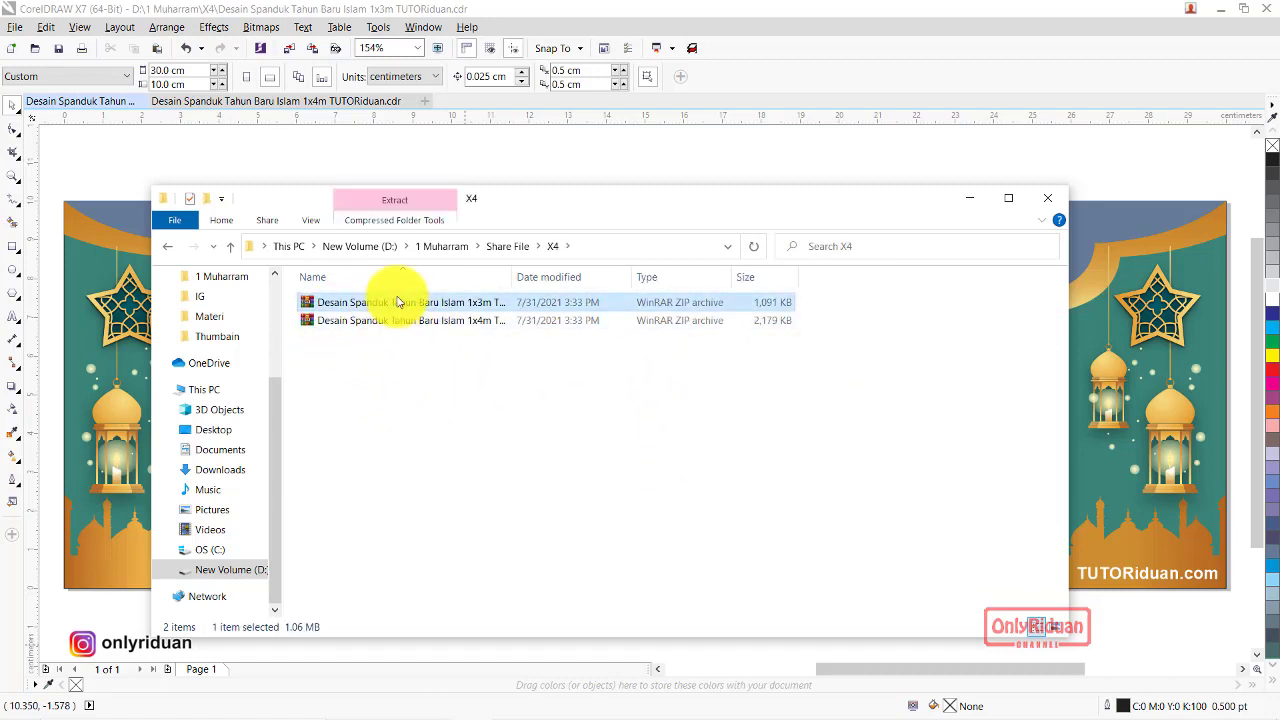
right_click(403, 302)
click(108, 384)
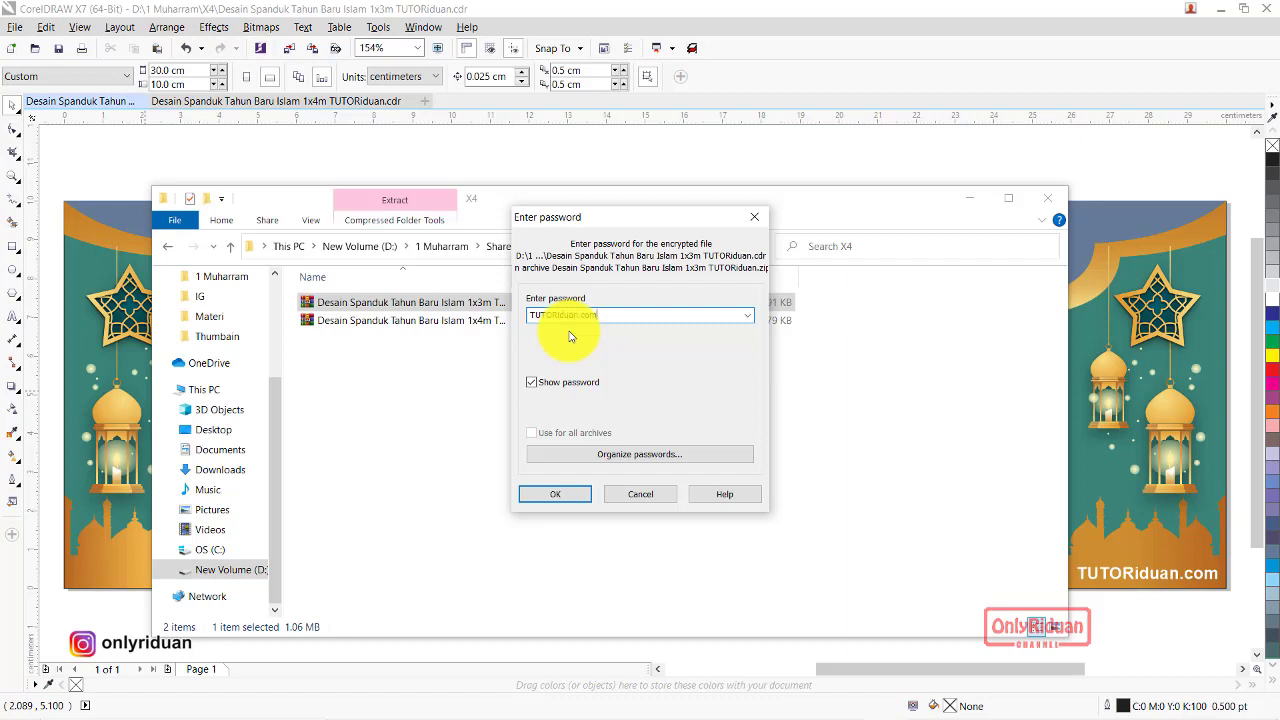
click(559, 498)
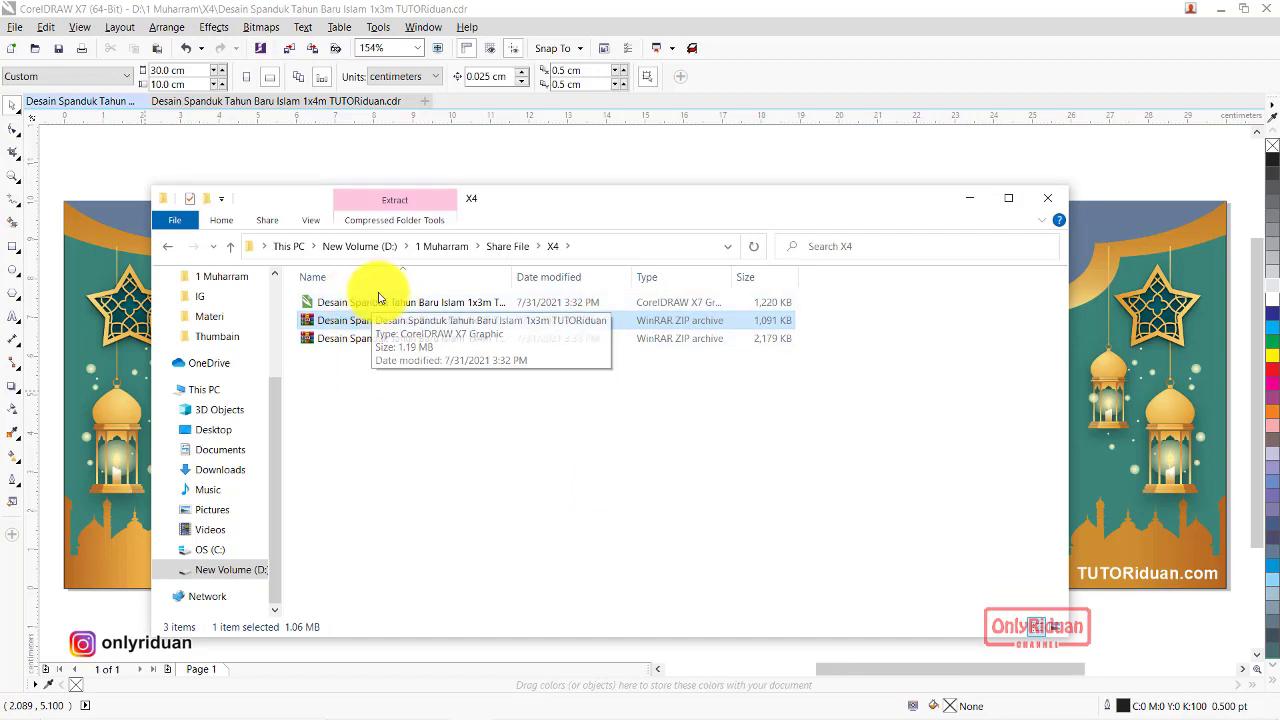
Extract the 1x4m banner ZIP into the same X4 folder, entering the archive password, and select the extracted CorelDRAW file
right_click(370, 338)
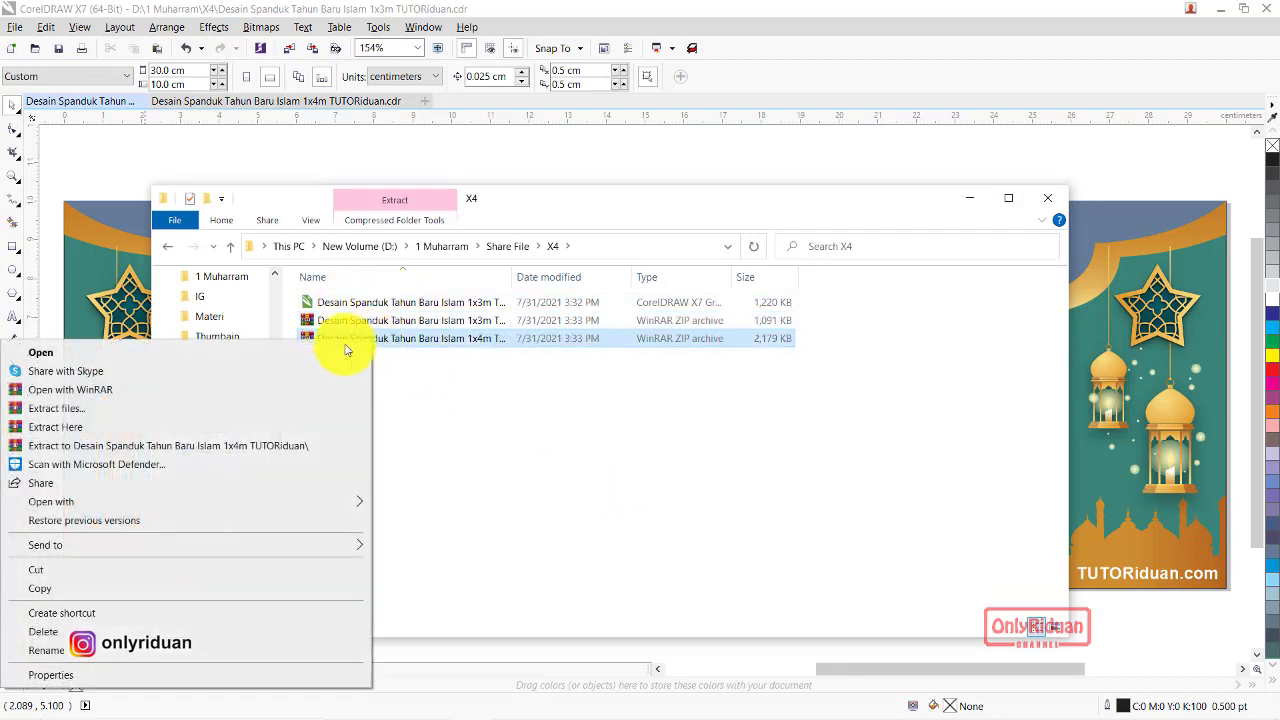
click(61, 431)
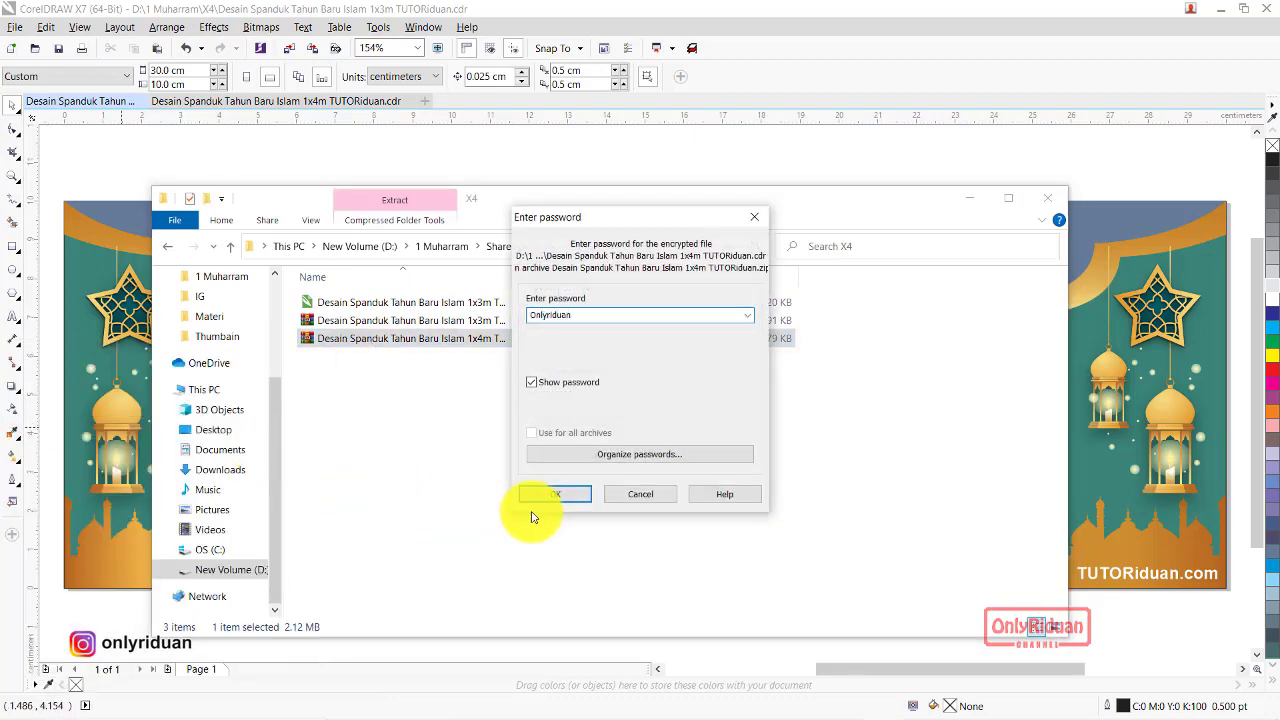
click(565, 499)
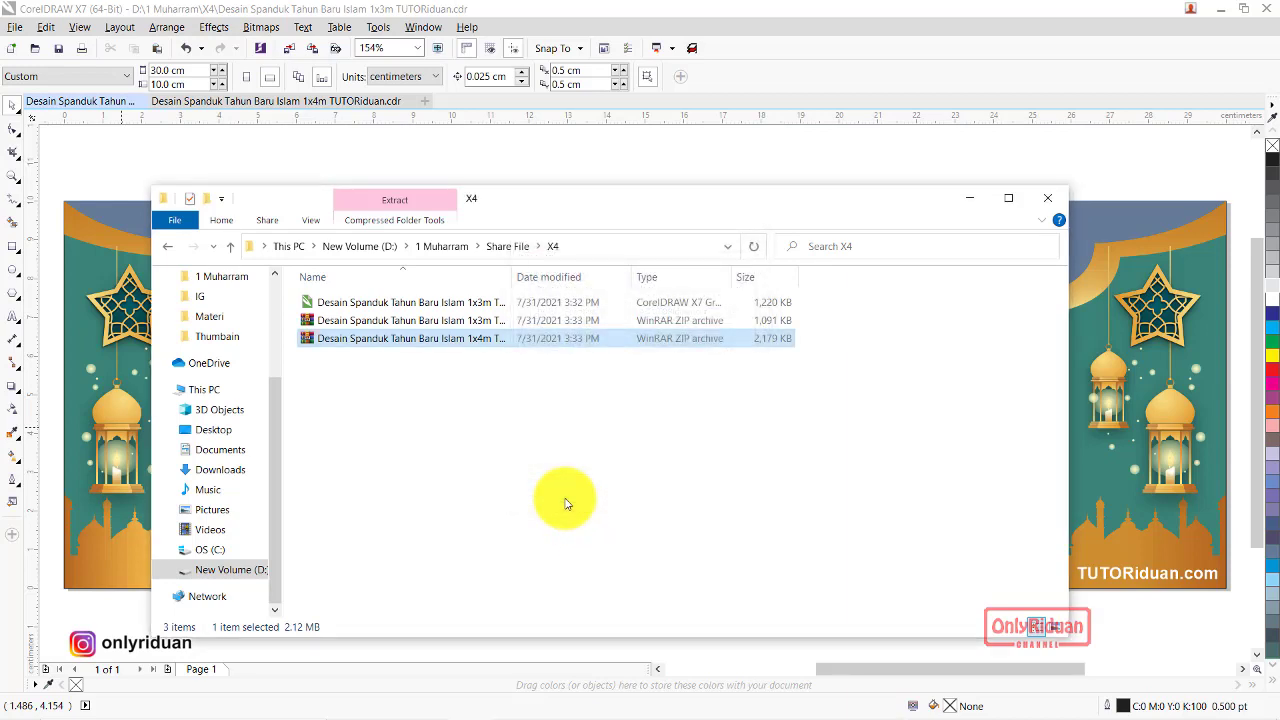
click(366, 341)
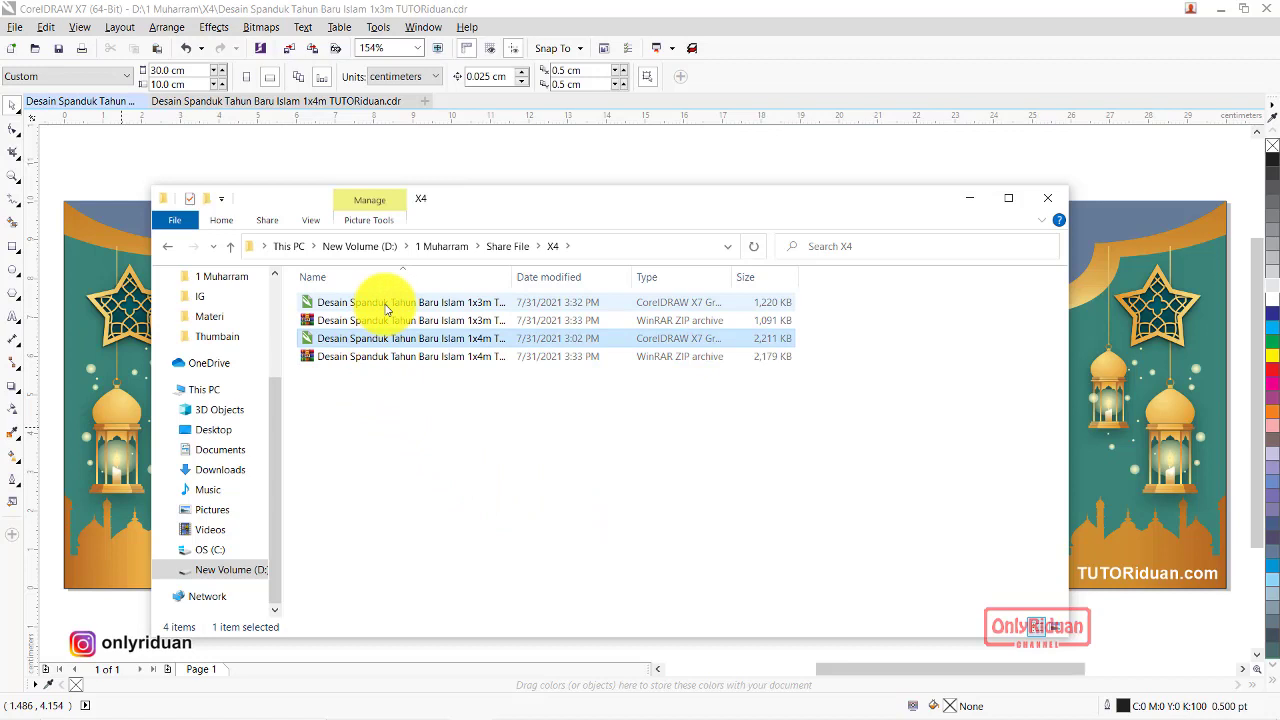
Open the PSD folder inside Share File and extract the 1x3m PSD ZIP in place, entering the archive password
click(502, 247)
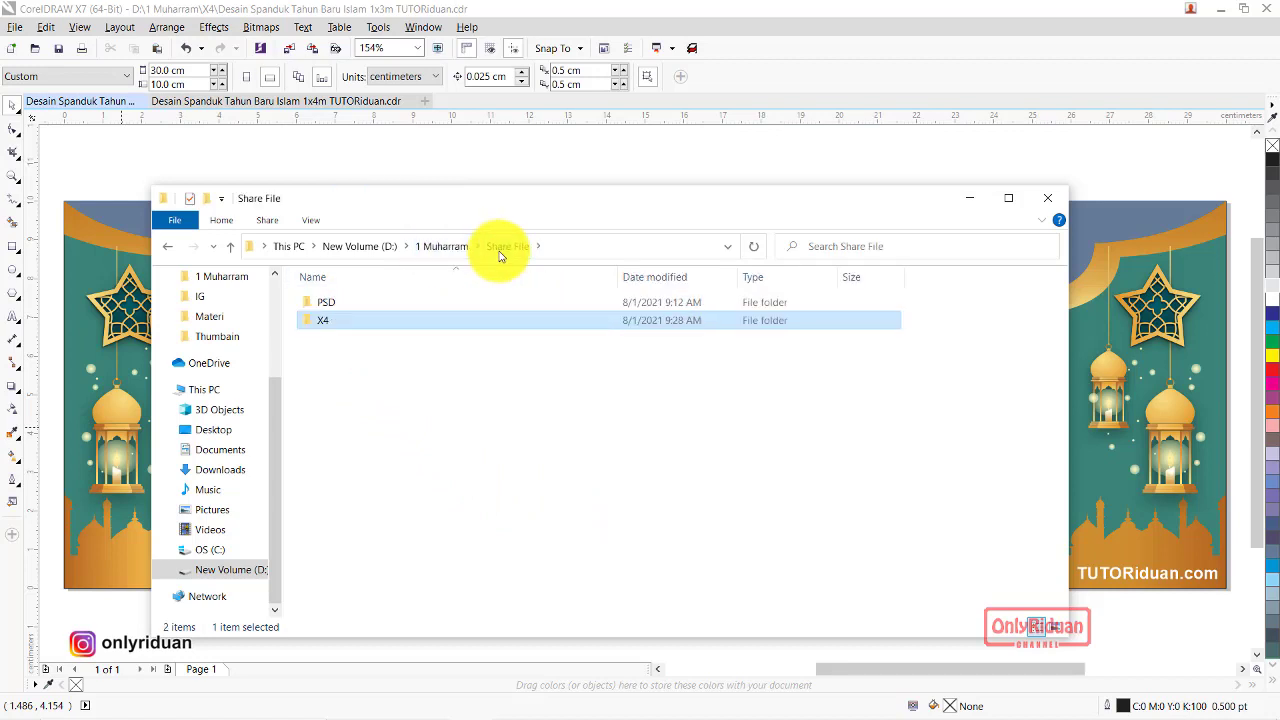
double_click(327, 303)
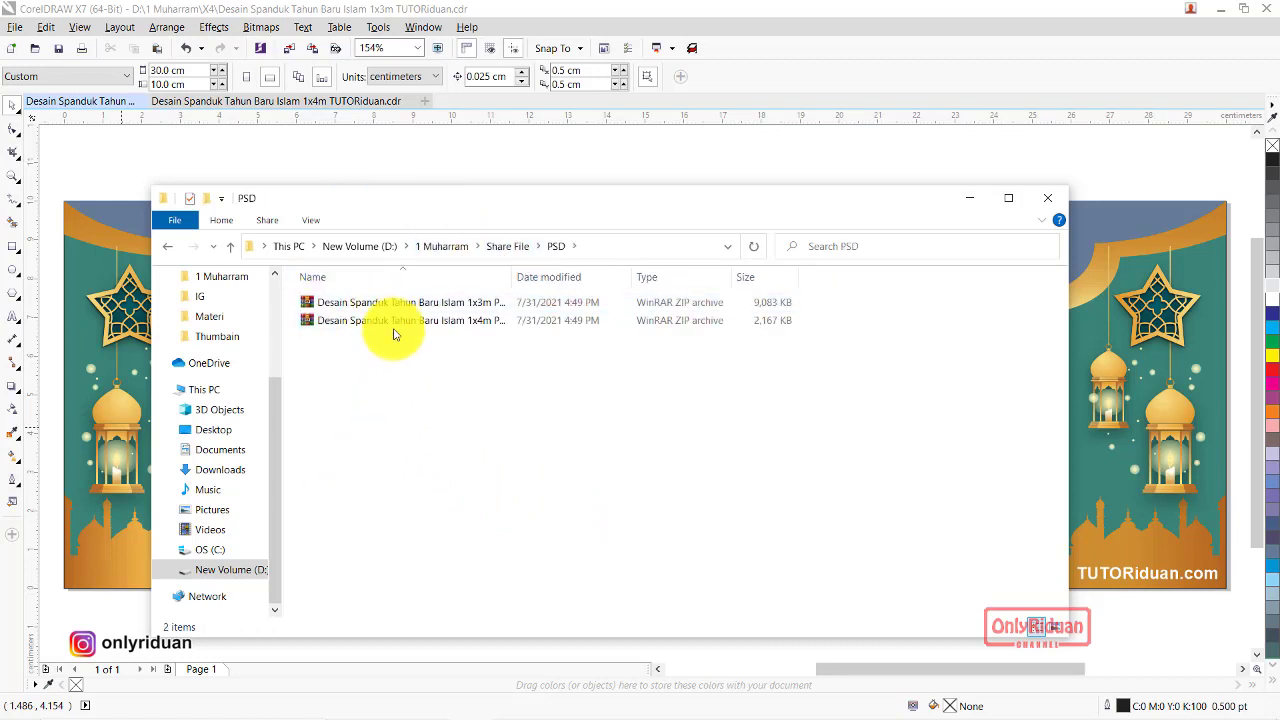
click(380, 302)
right_click(398, 300)
click(150, 390)
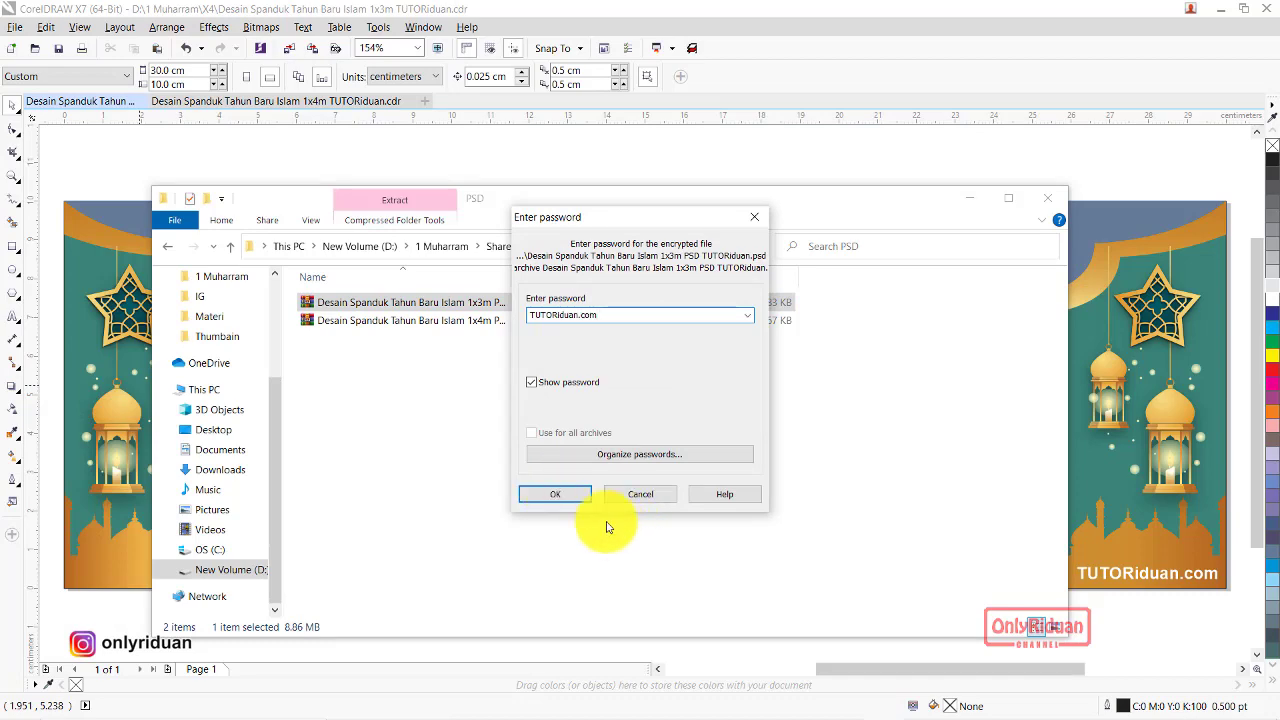
click(556, 495)
Extract the 1x4m PSD ZIP into the same PSD folder, entering the archive password, and select the extracted Photoshop files
click(415, 338)
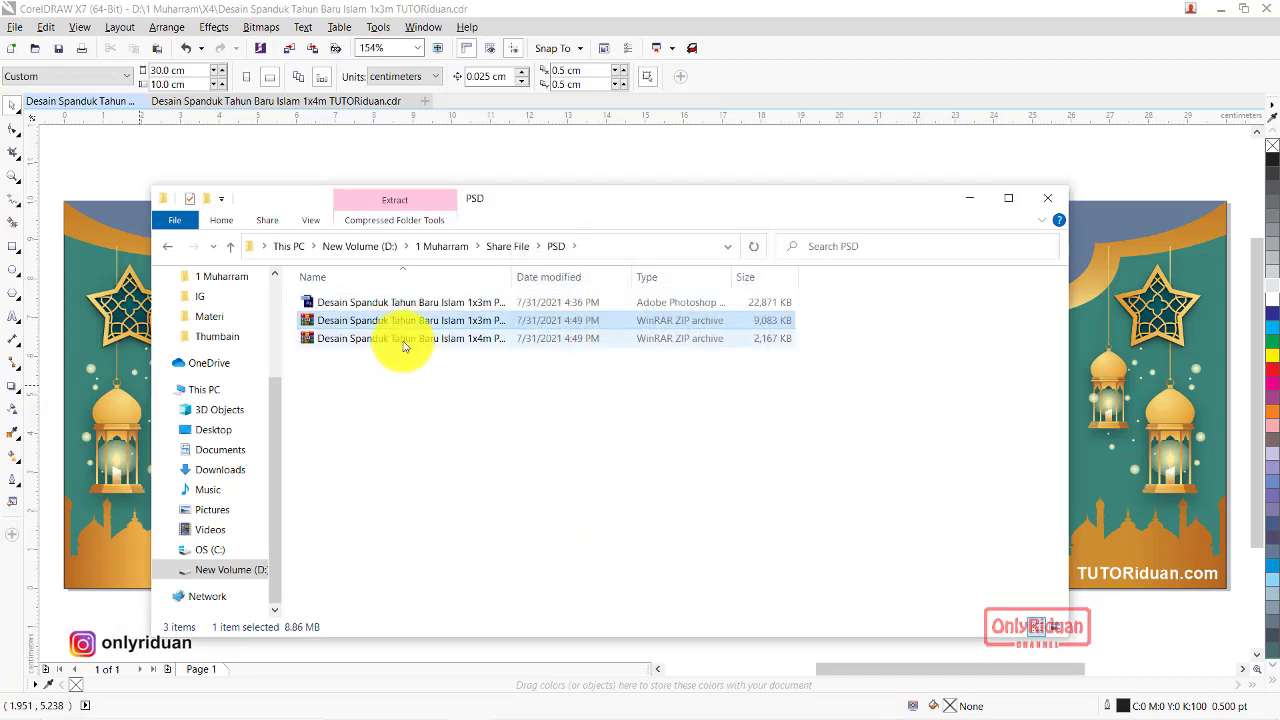
right_click(402, 340)
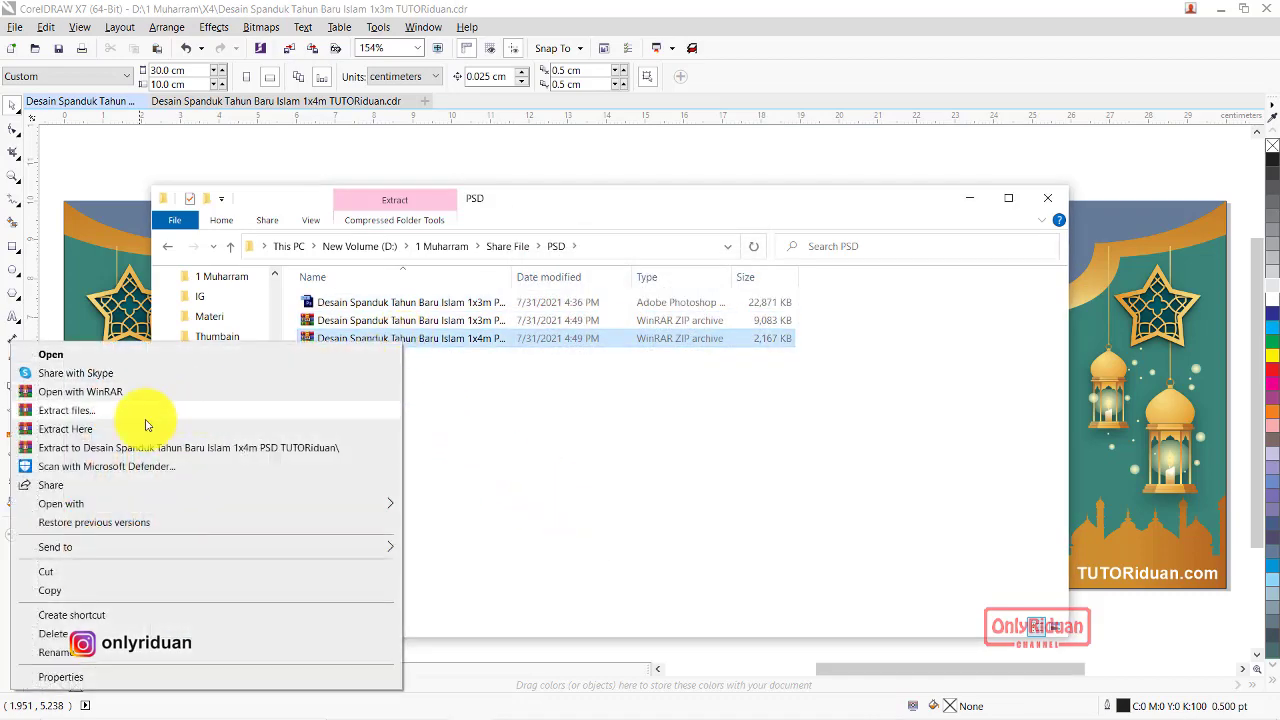
click(90, 429)
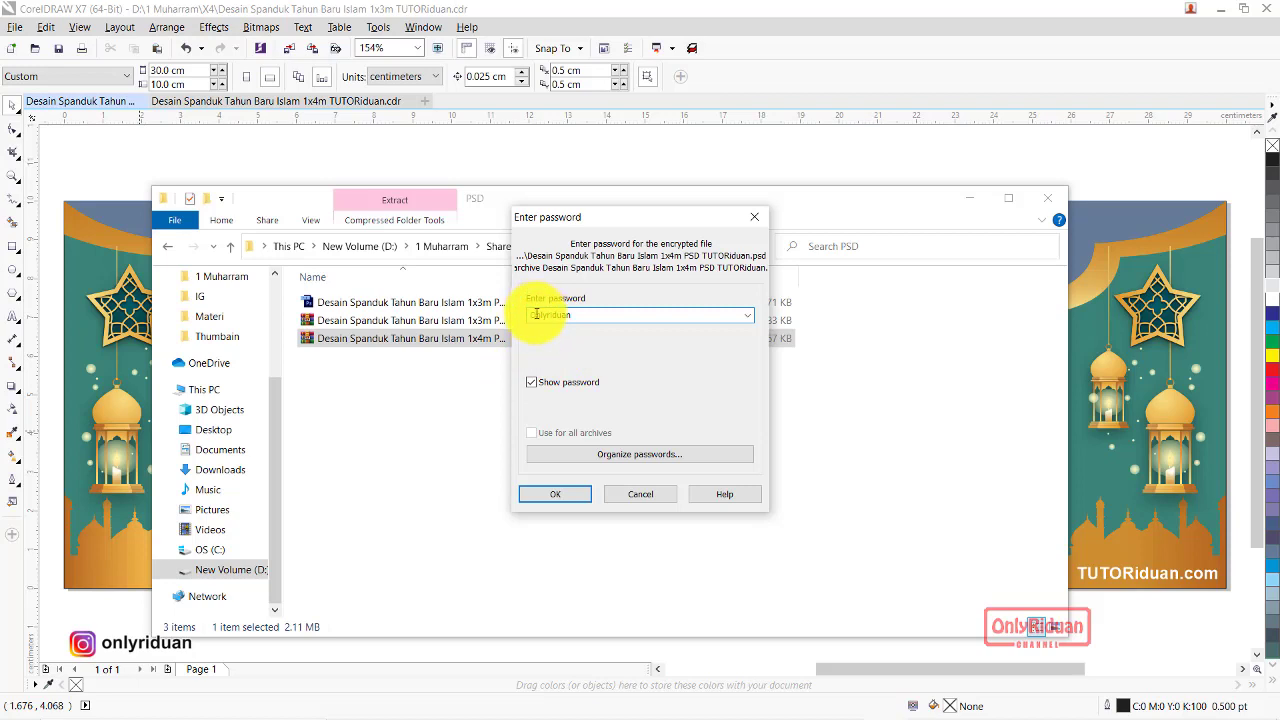
click(553, 494)
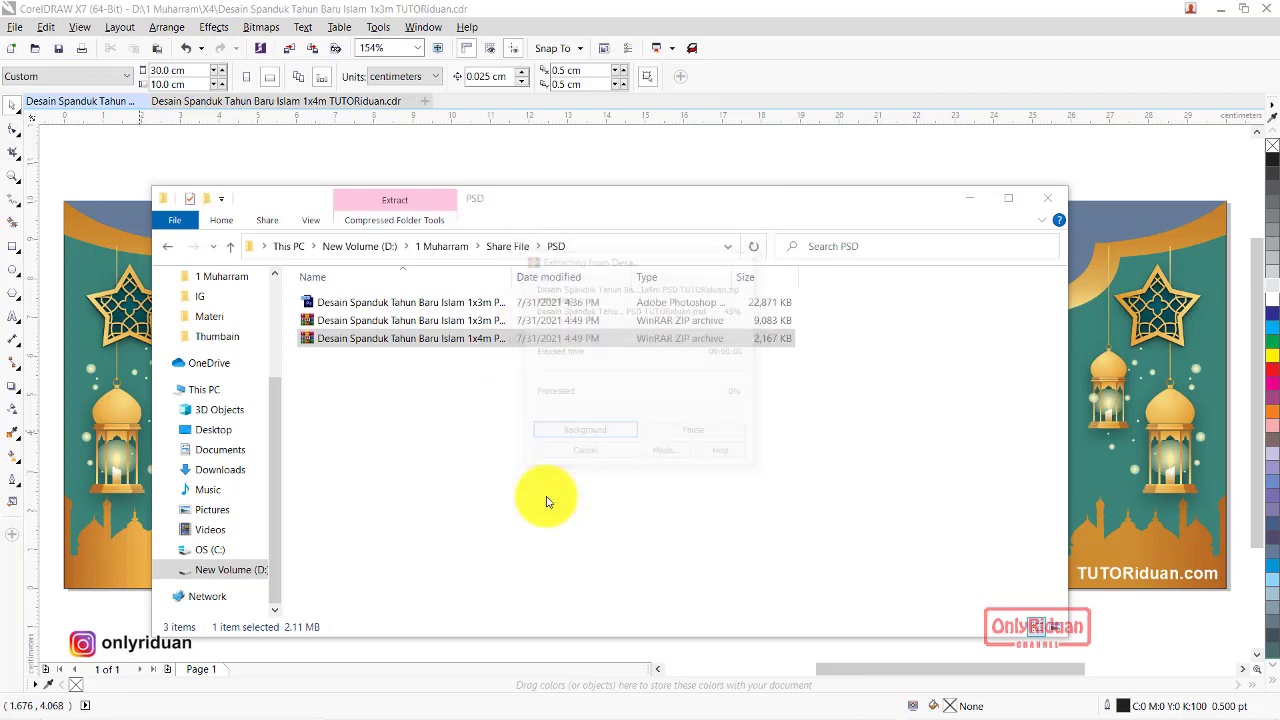
click(388, 342)
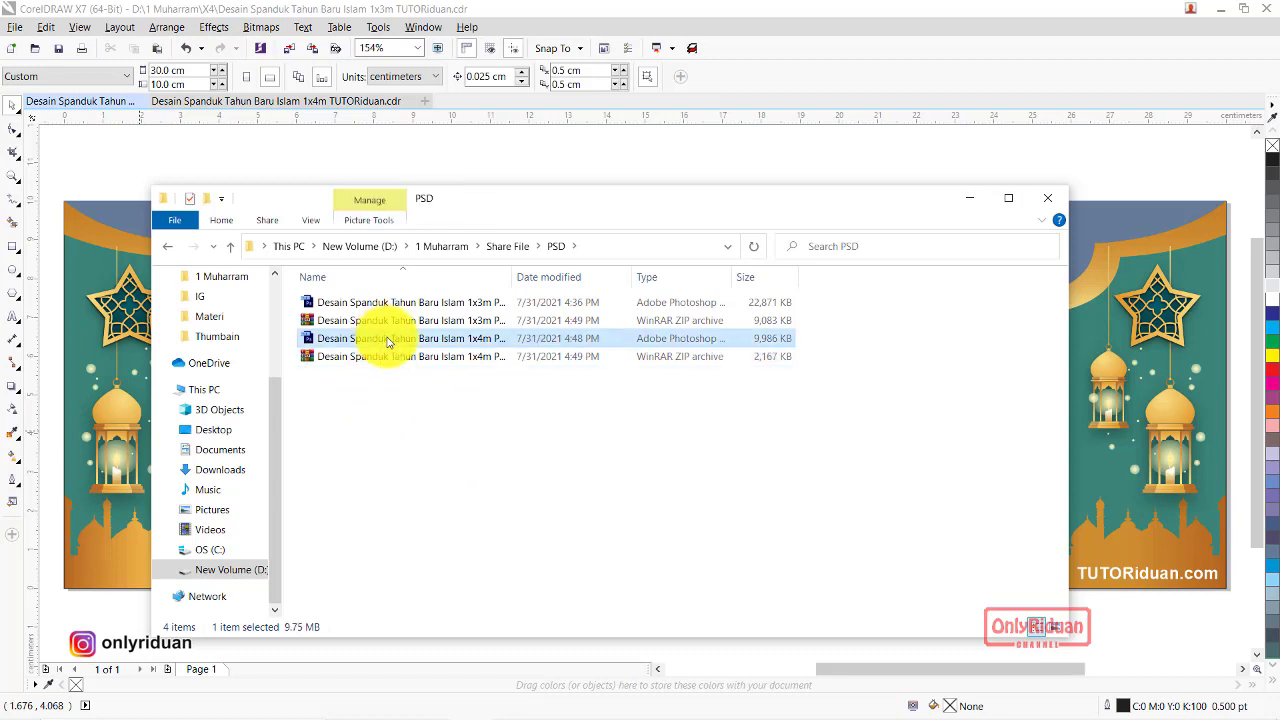
click(395, 305)
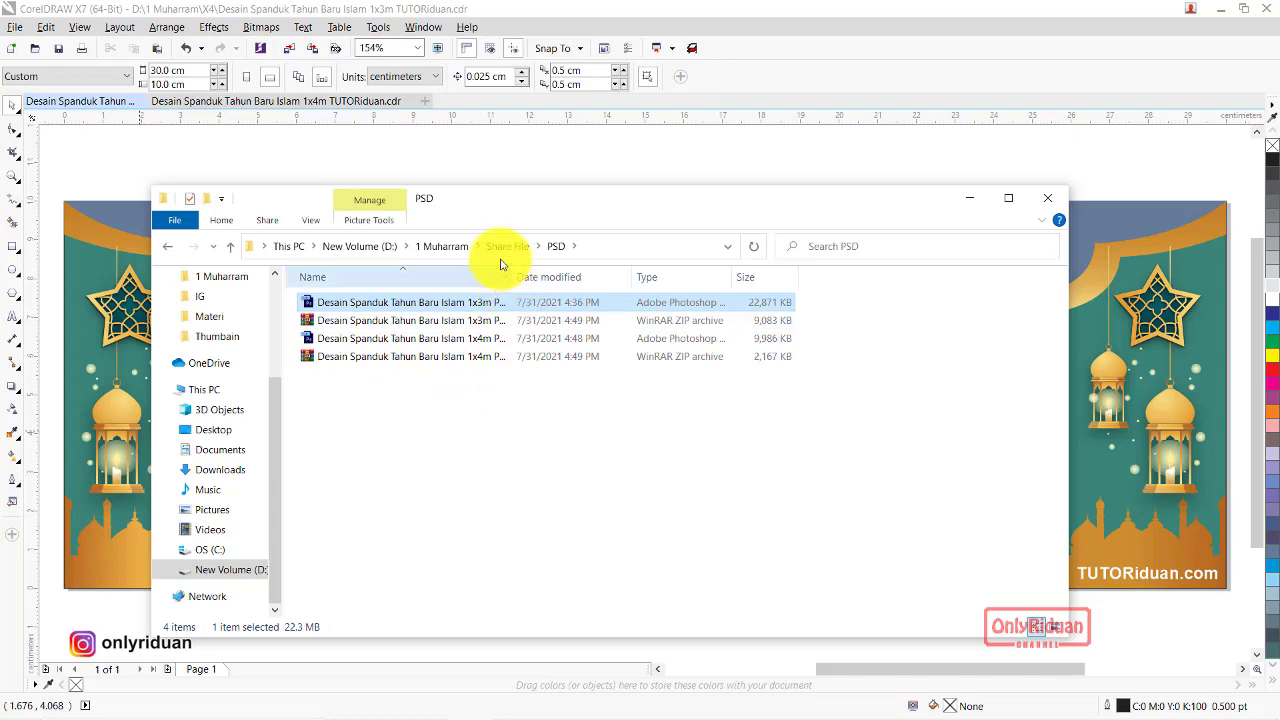
Return to the 1 Muharram folder, view the images in its Materi folder, and go back to the 1x3m banner in CorelDRAW
click(449, 252)
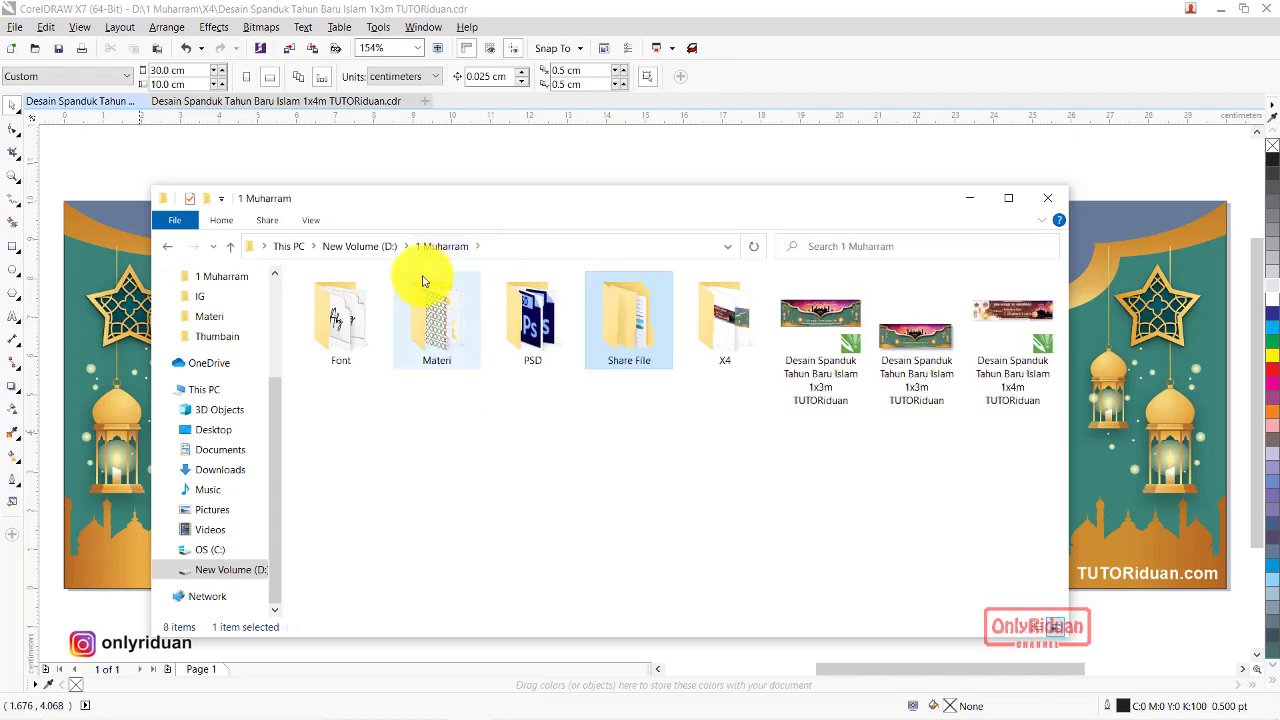
click(726, 177)
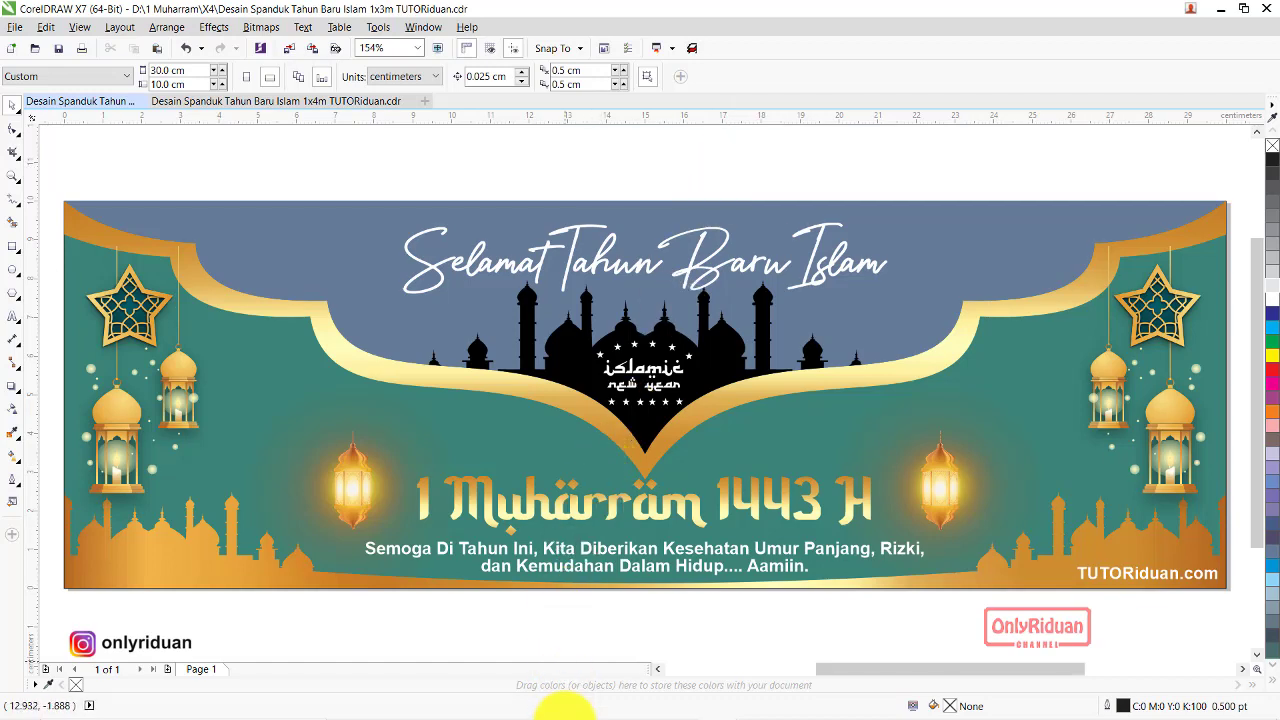
click(478, 707)
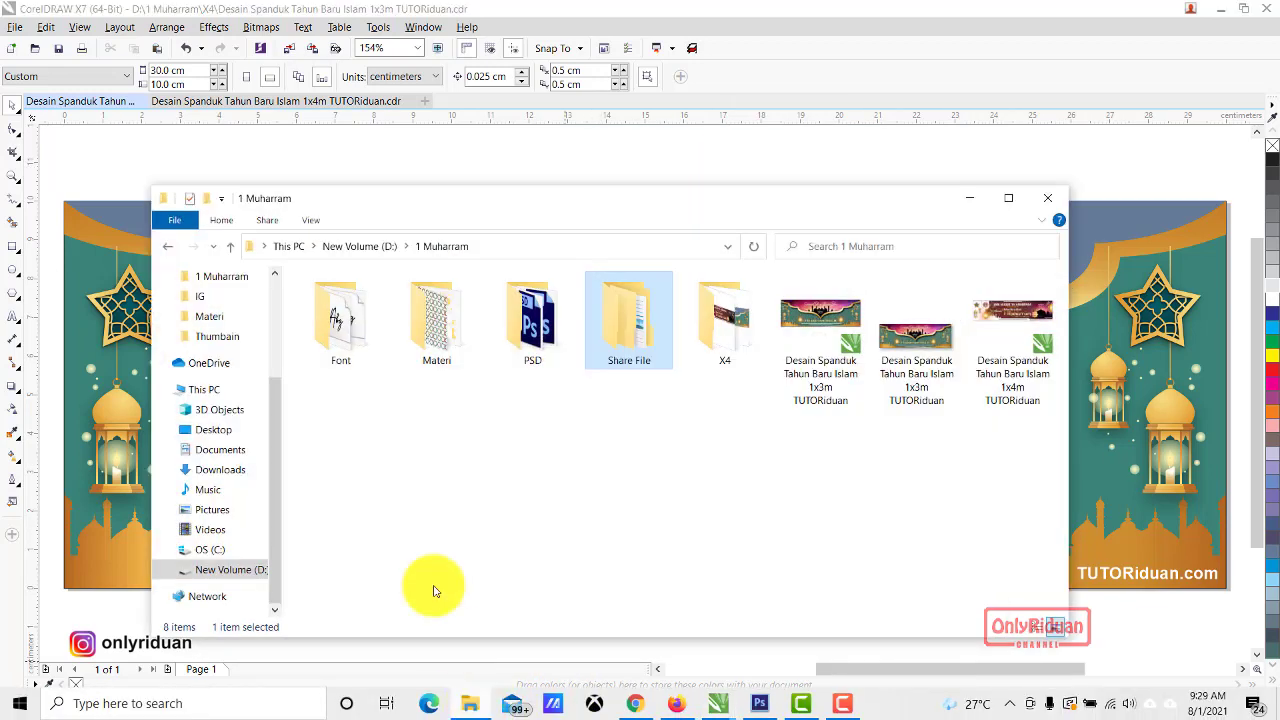
double_click(410, 345)
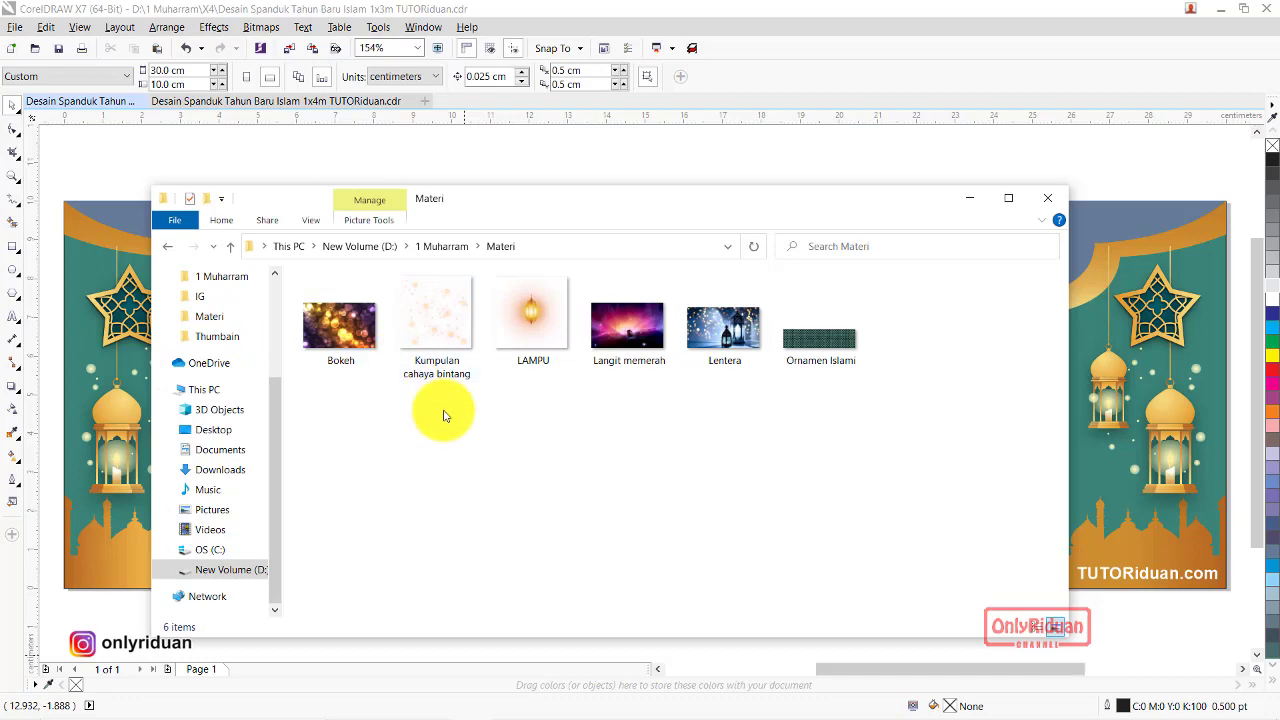
click(970, 198)
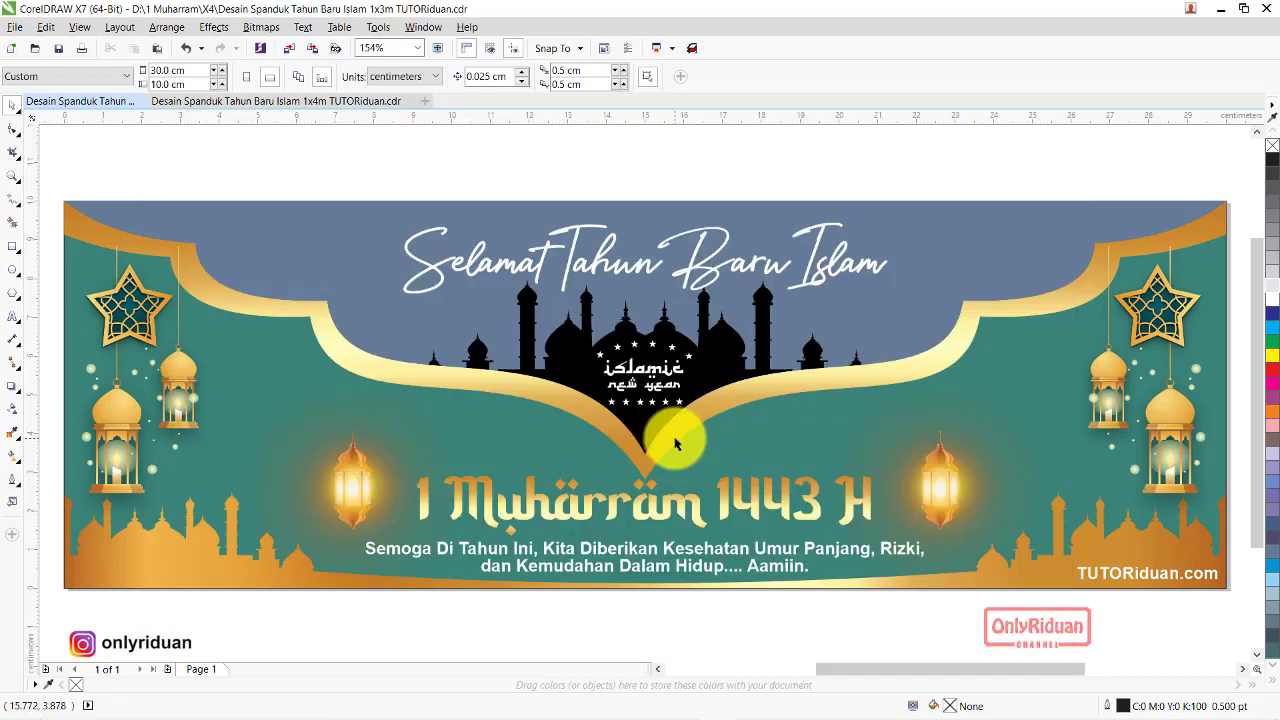
Import the Langit memerah image over the banner at about 30 by 18.8 cm and dismiss the text update notice
click(15, 27)
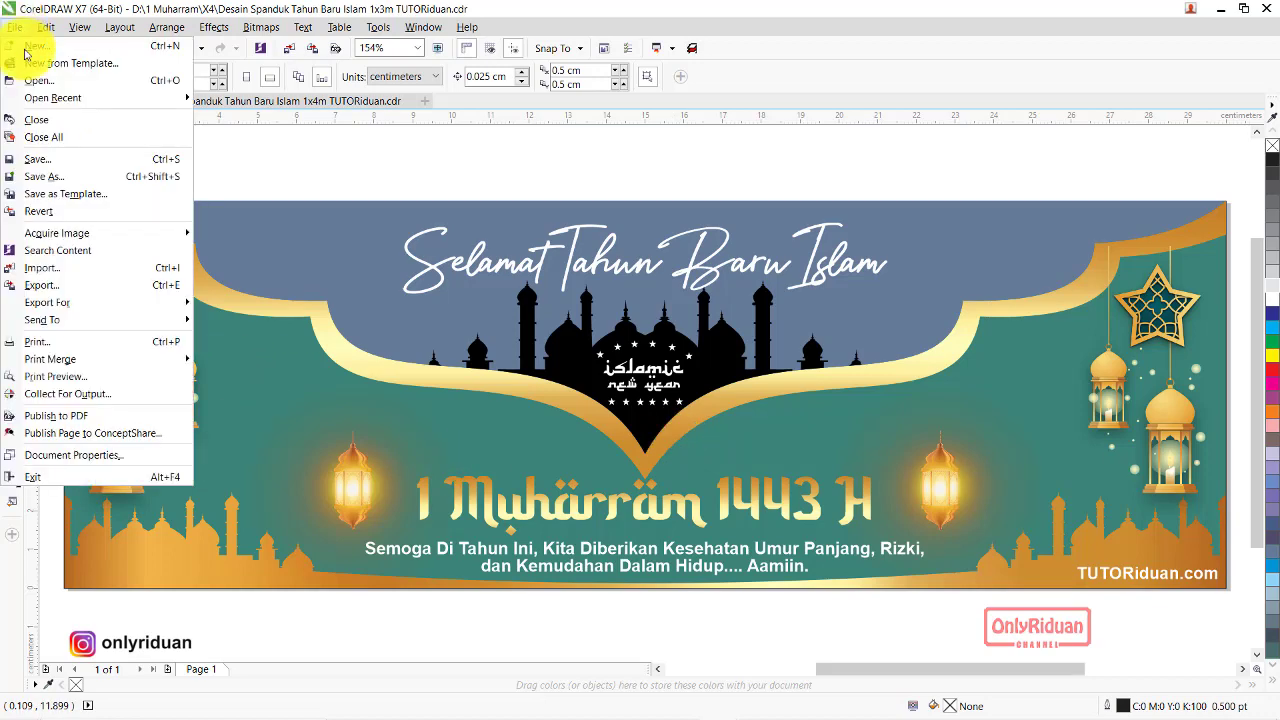
click(72, 267)
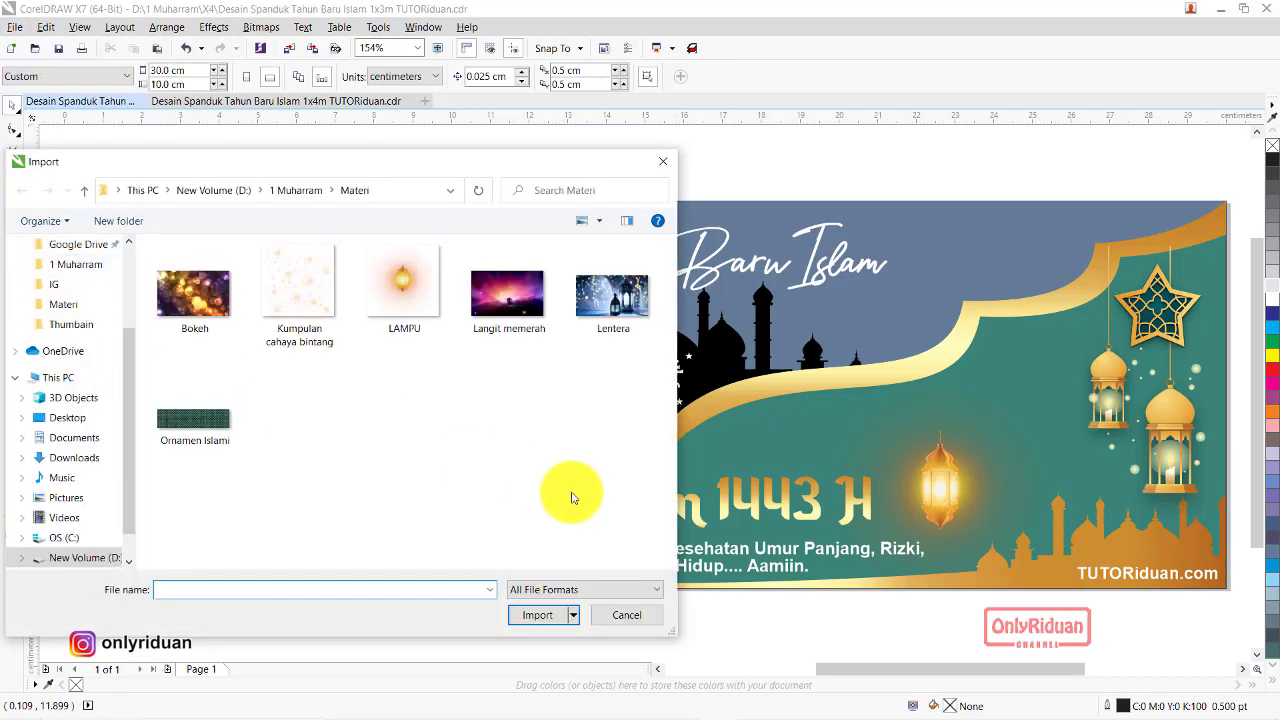
click(505, 296)
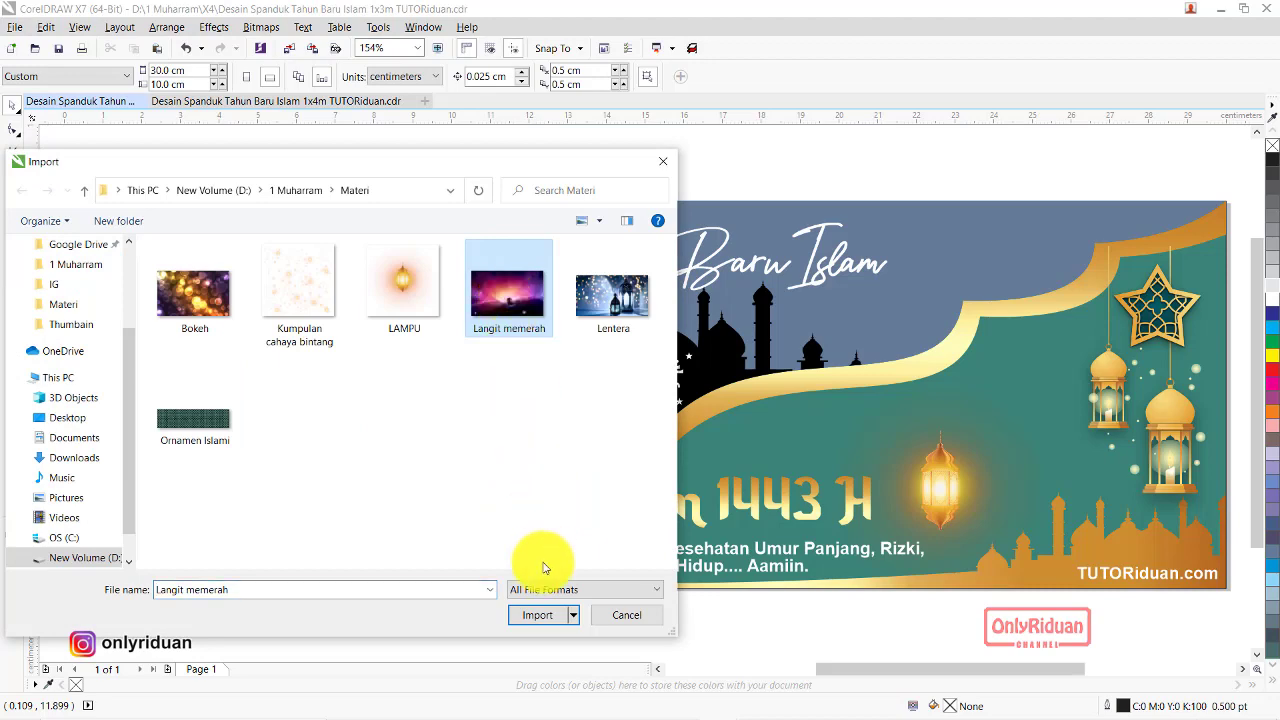
click(535, 614)
drag(61, 137, 1131, 706)
scroll(875, 491, down, 2)
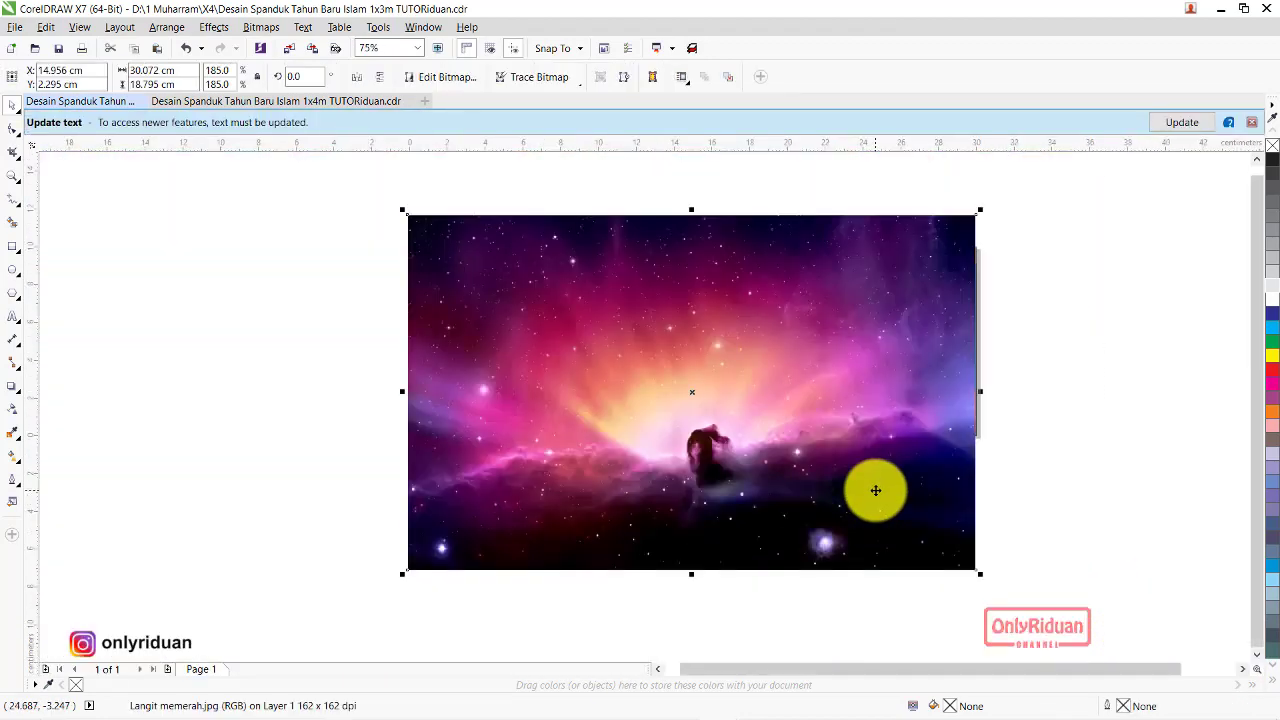
click(1251, 122)
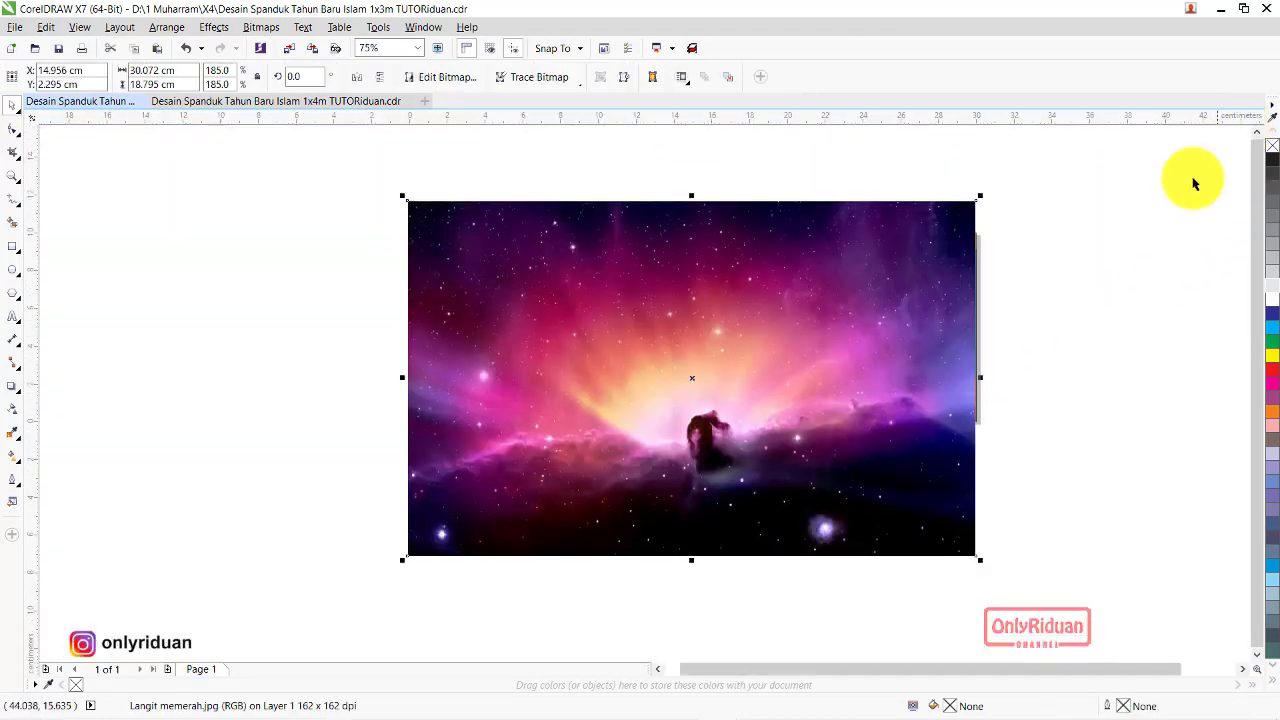
Move the Langit memerah image to the right of the banner and PowerClip it inside the blue-grey shape behind the title
drag(457, 220, 1045, 220)
click(1243, 669)
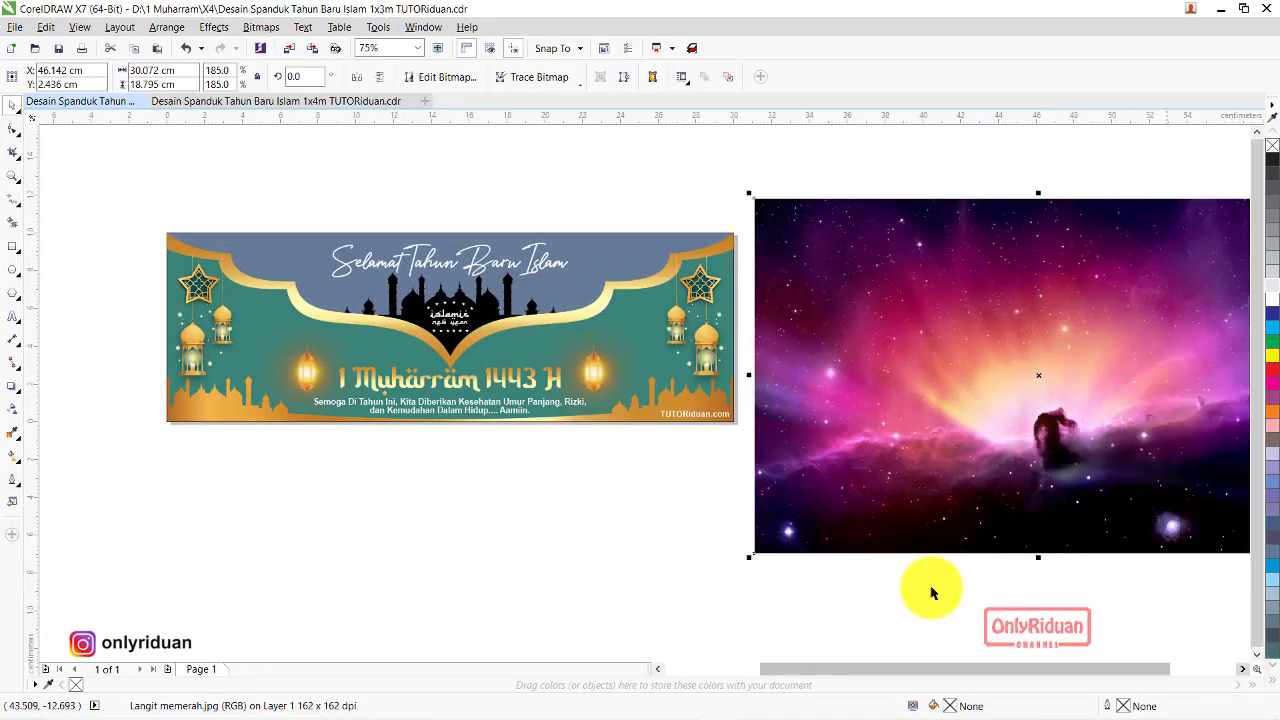
right_click(891, 290)
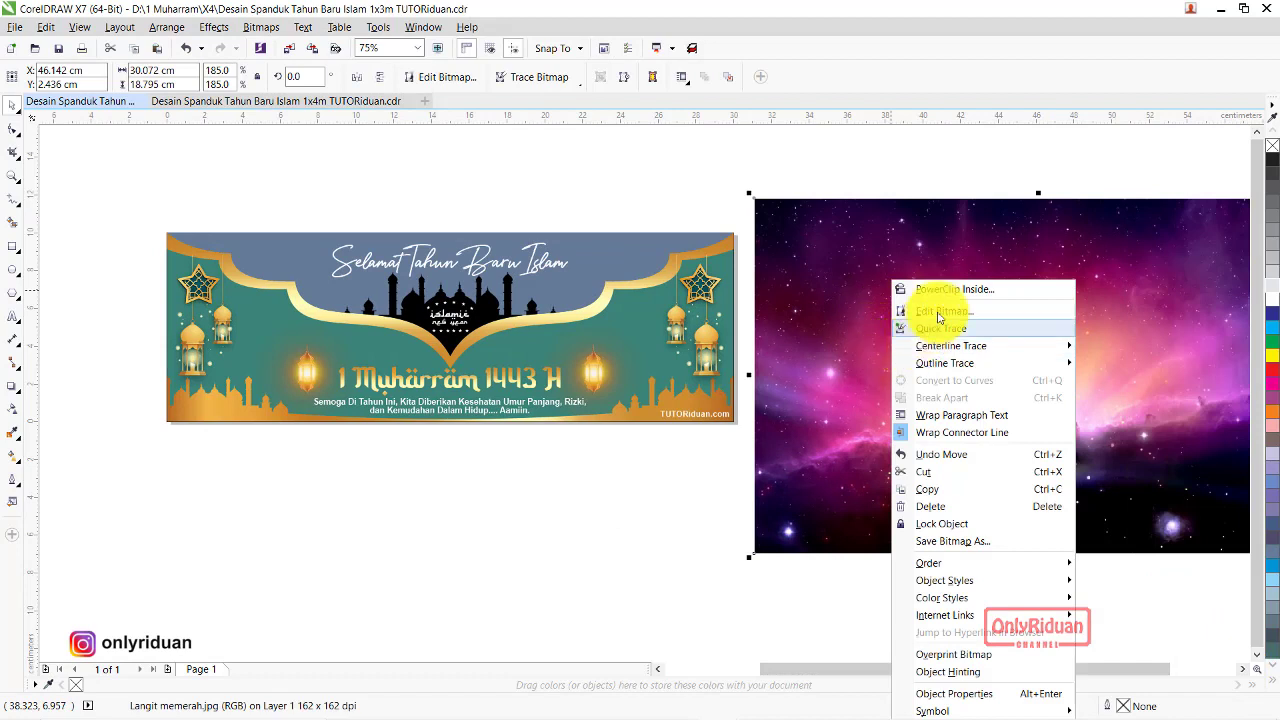
click(915, 289)
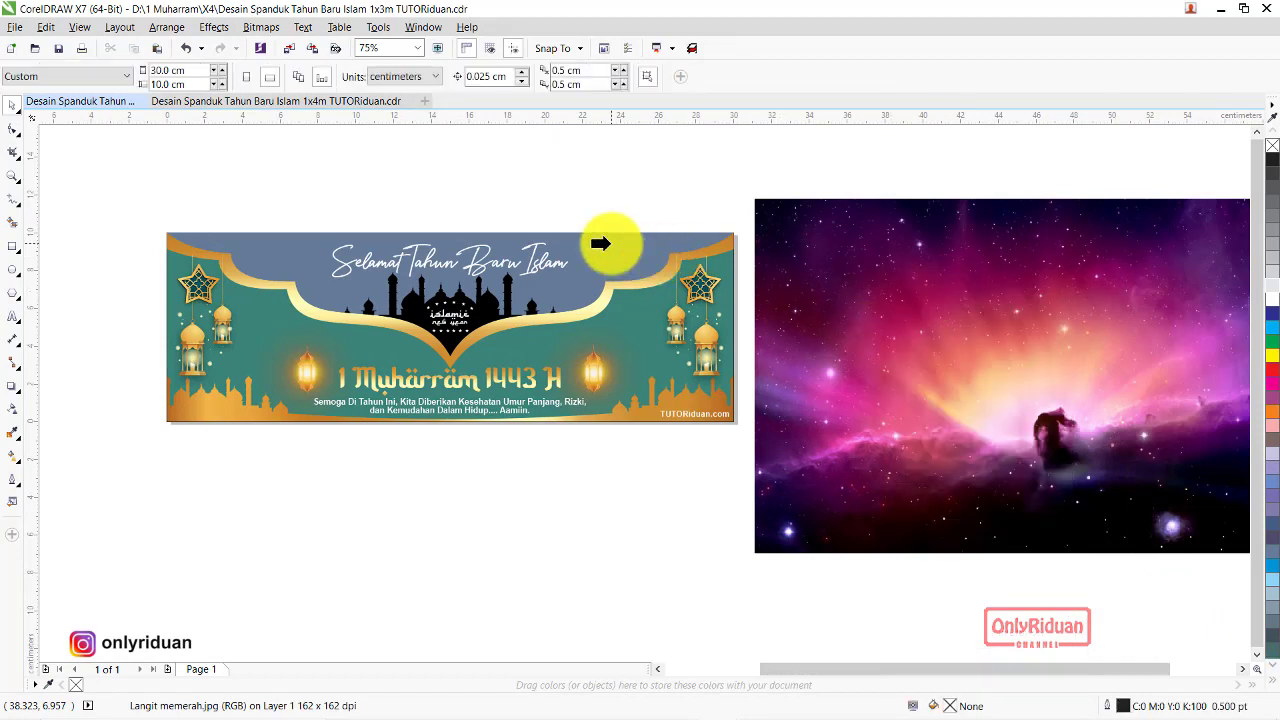
click(601, 242)
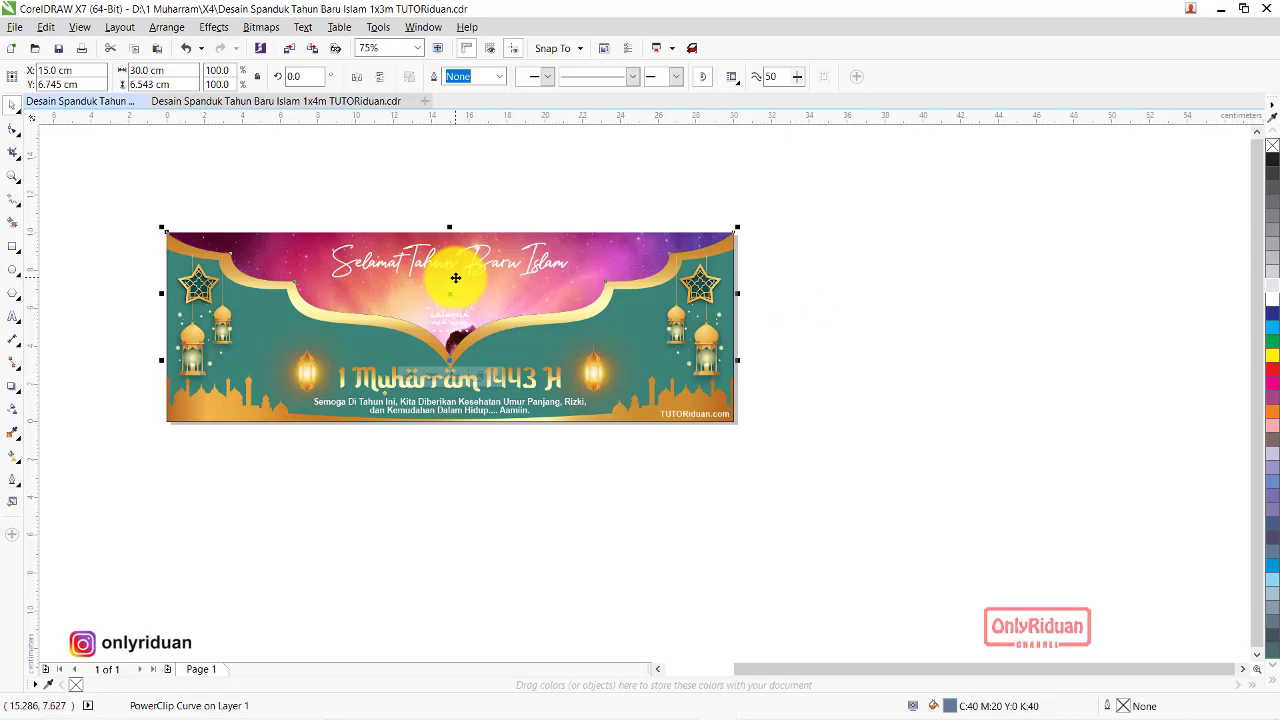
Examine the auto-center setting for new content in the PowerClip Frame options, cancel the dialog, and deselect the banner shape
click(379, 29)
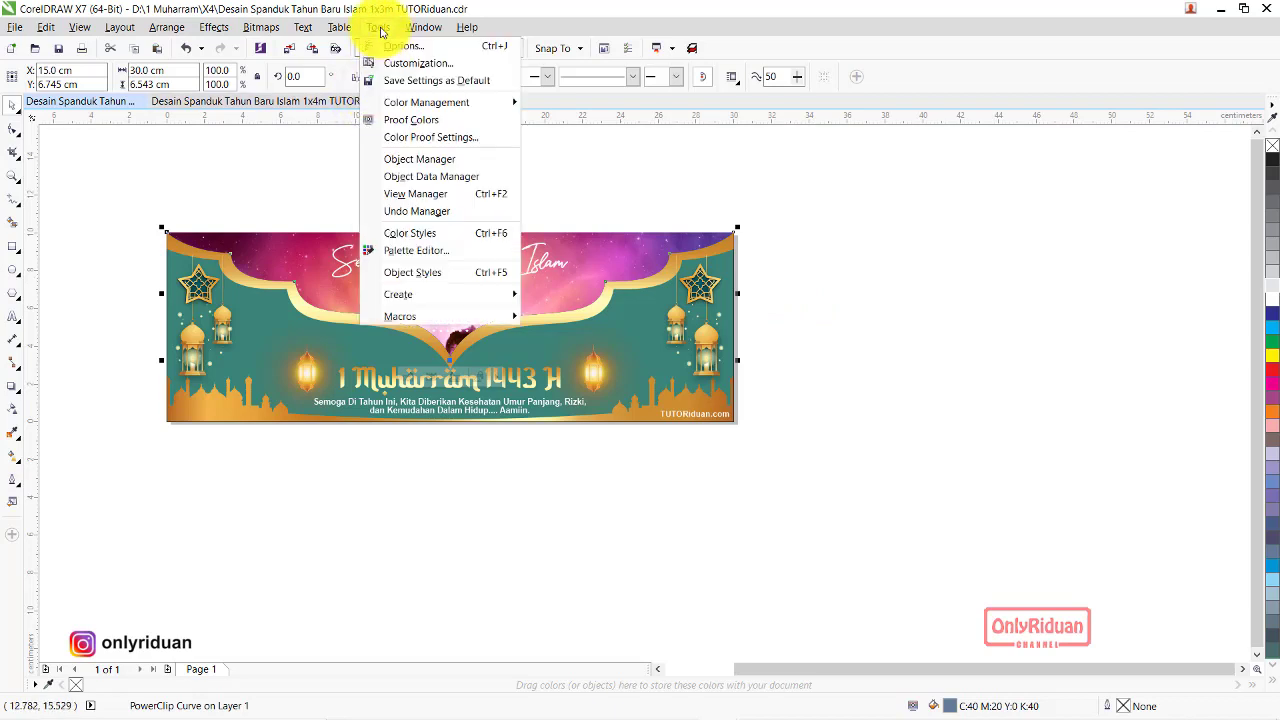
click(392, 47)
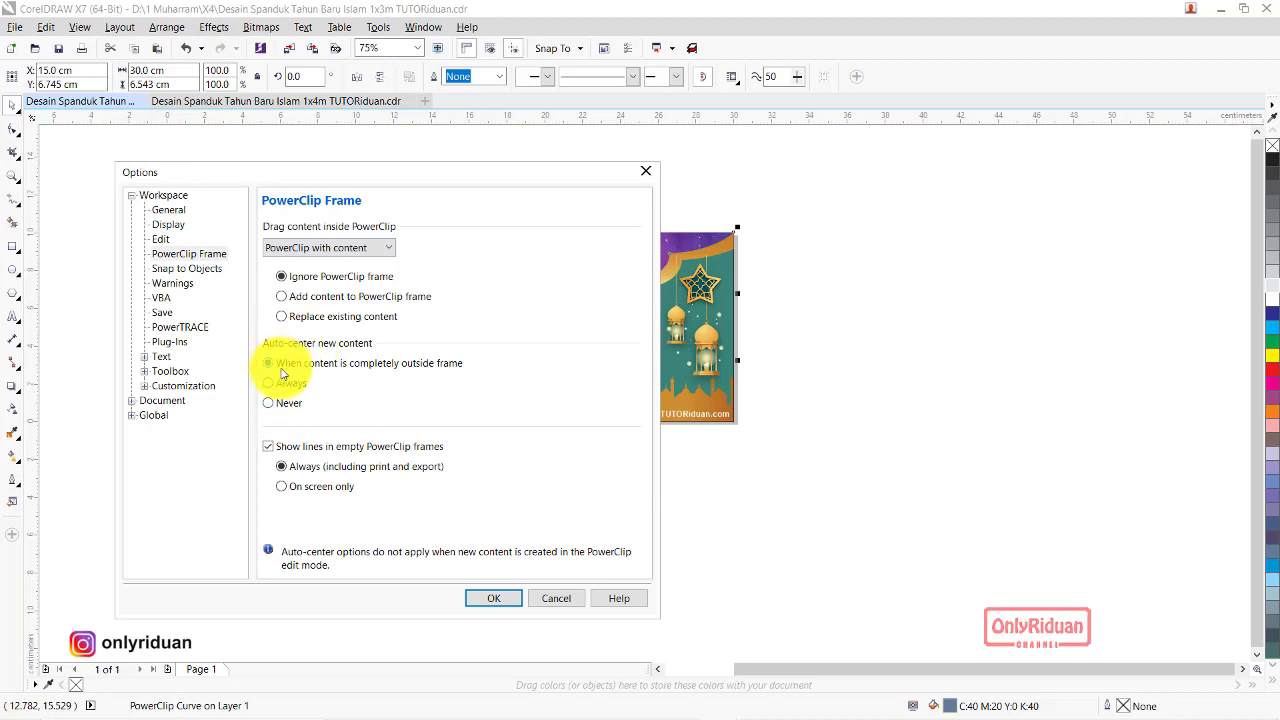
click(557, 604)
click(833, 363)
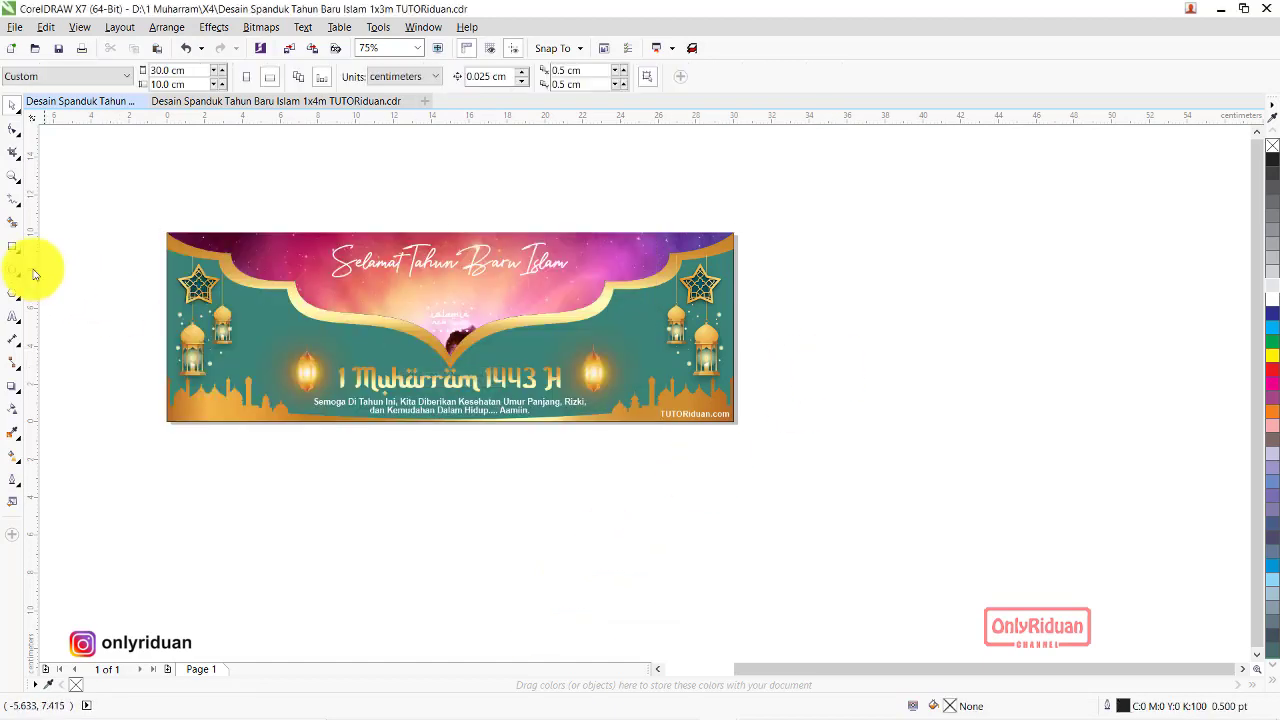
Open the contents of the PowerClip shape behind the Selamat Tahun Baru Islam title for editing
click(13, 175)
drag(143, 206, 743, 443)
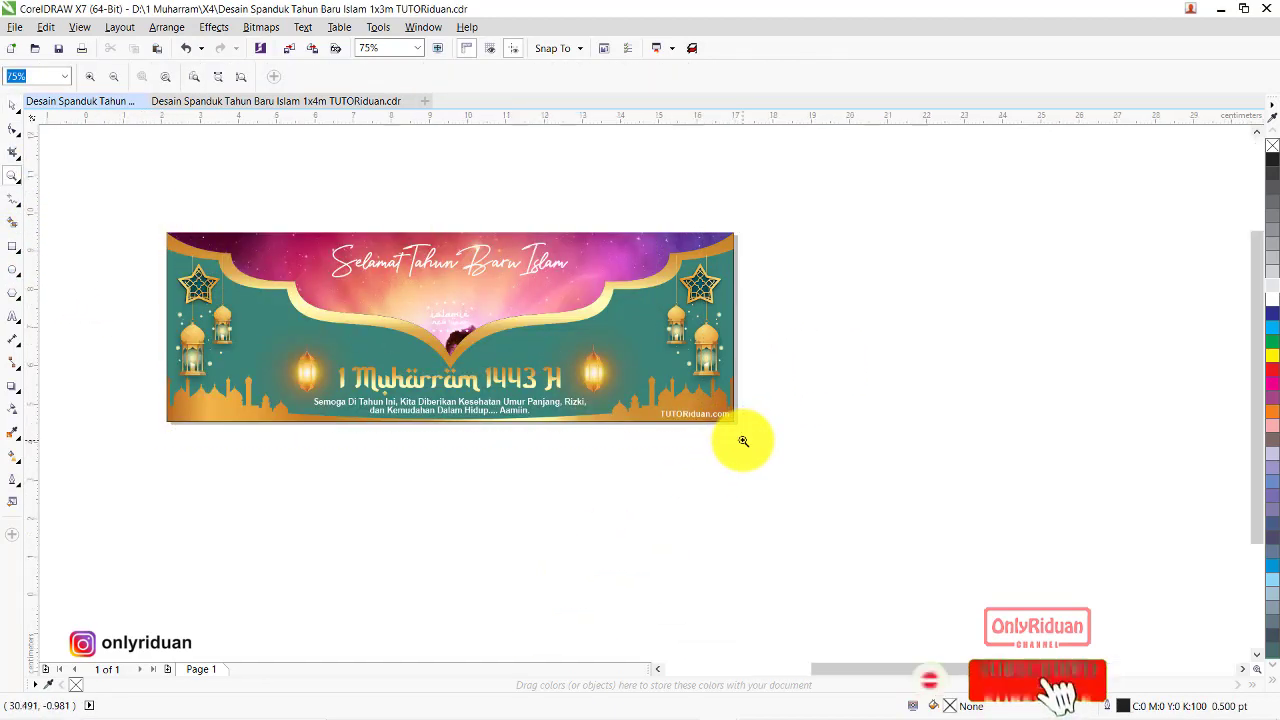
click(12, 105)
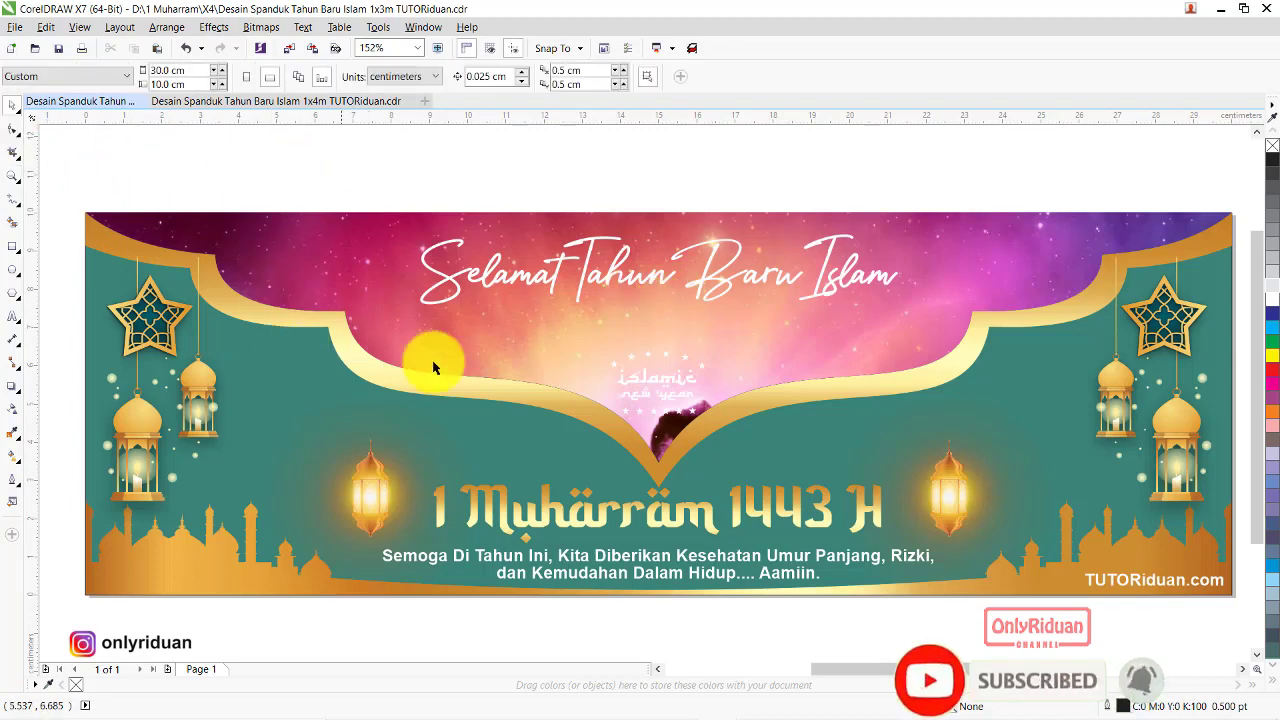
right_click(323, 247)
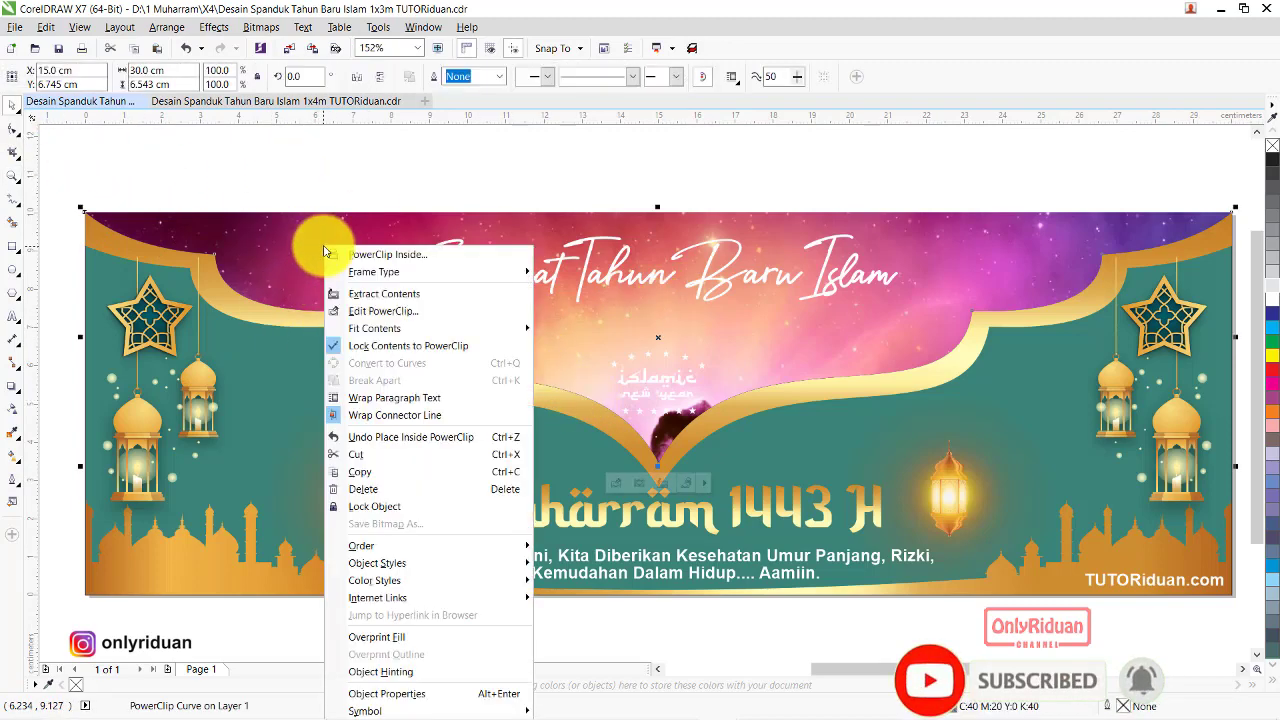
click(365, 311)
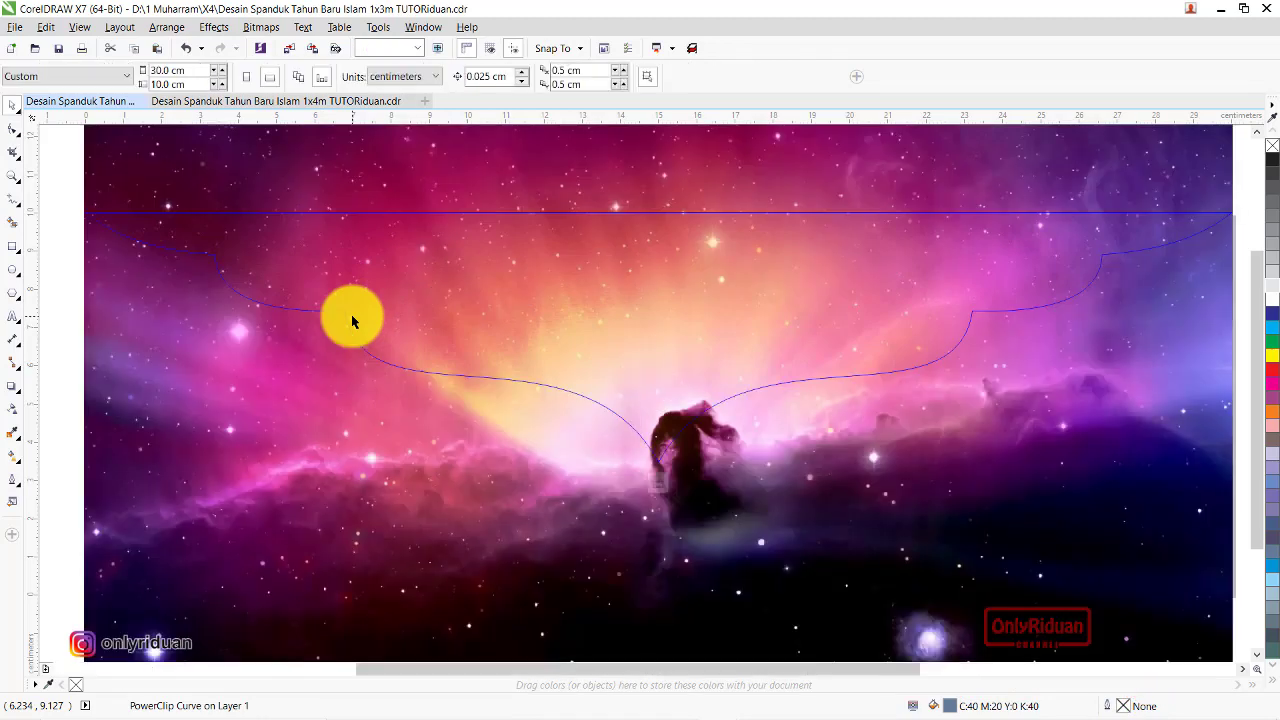
scroll(362, 320, down, 3)
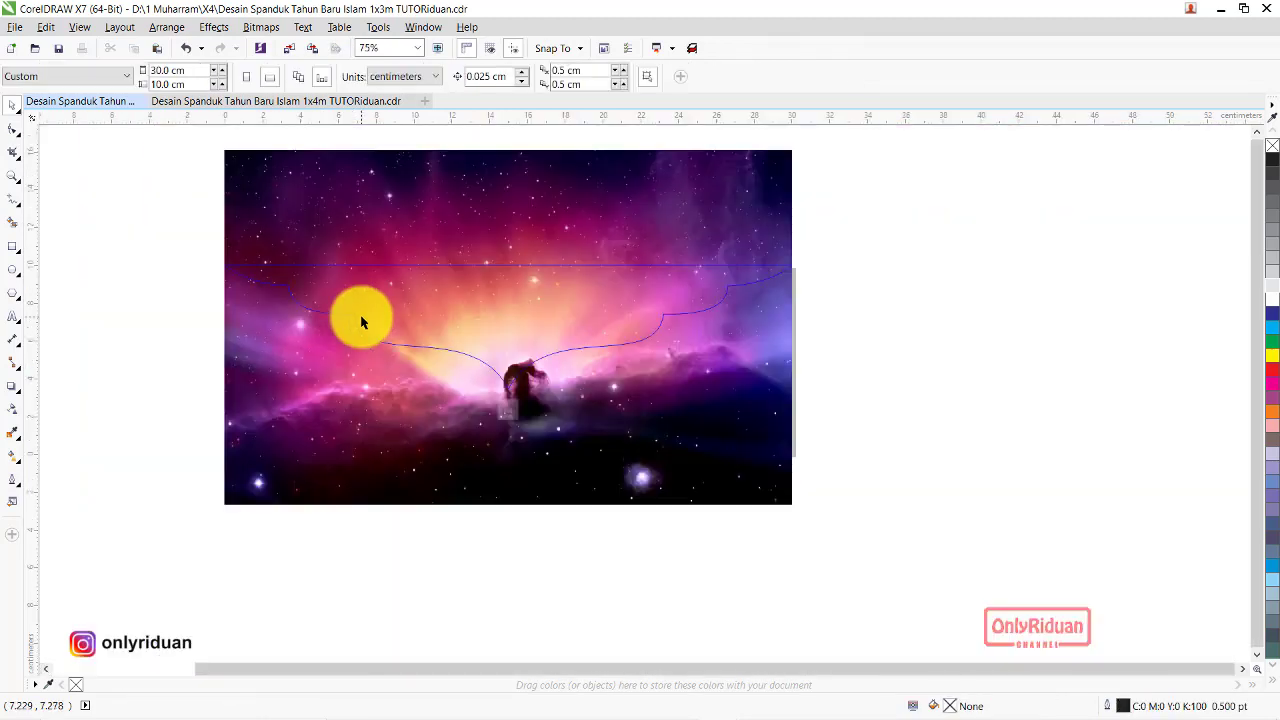
Move the Langit memerah image upward inside the PowerClip and enlarge it to about 30.4 by 19 cm
click(610, 404)
drag(610, 404, 550, 270)
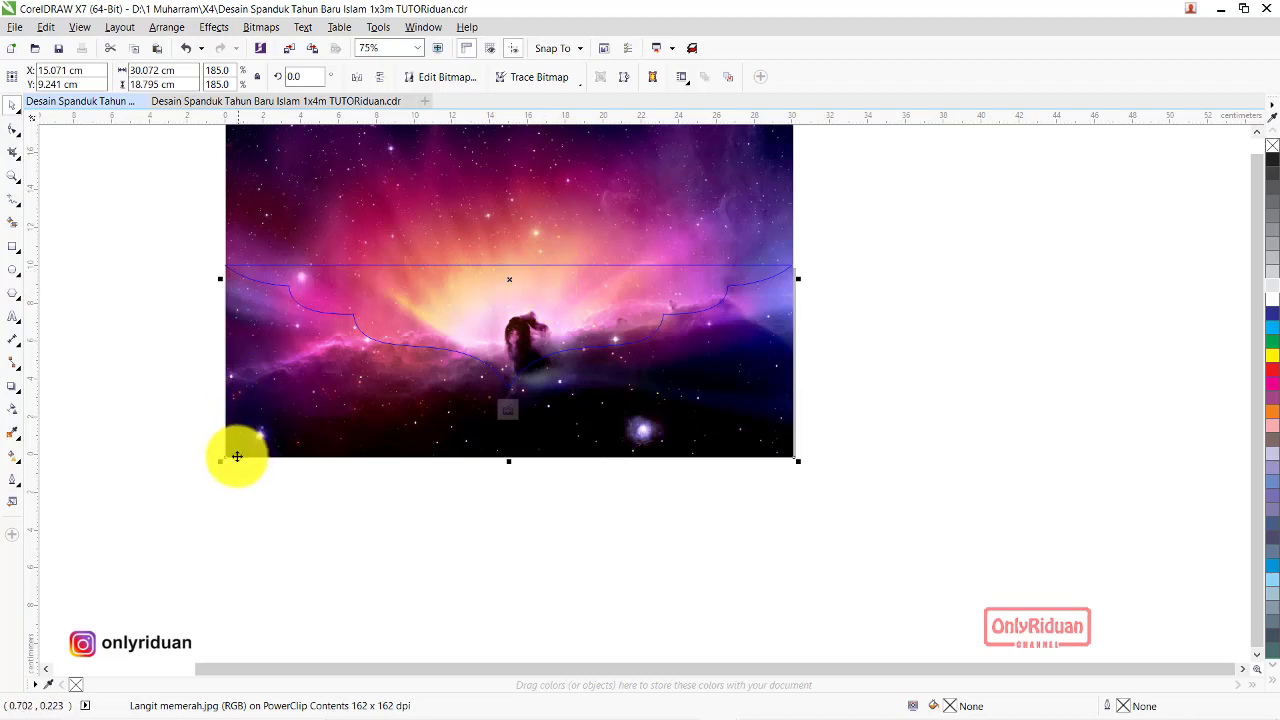
drag(221, 463, 213, 465)
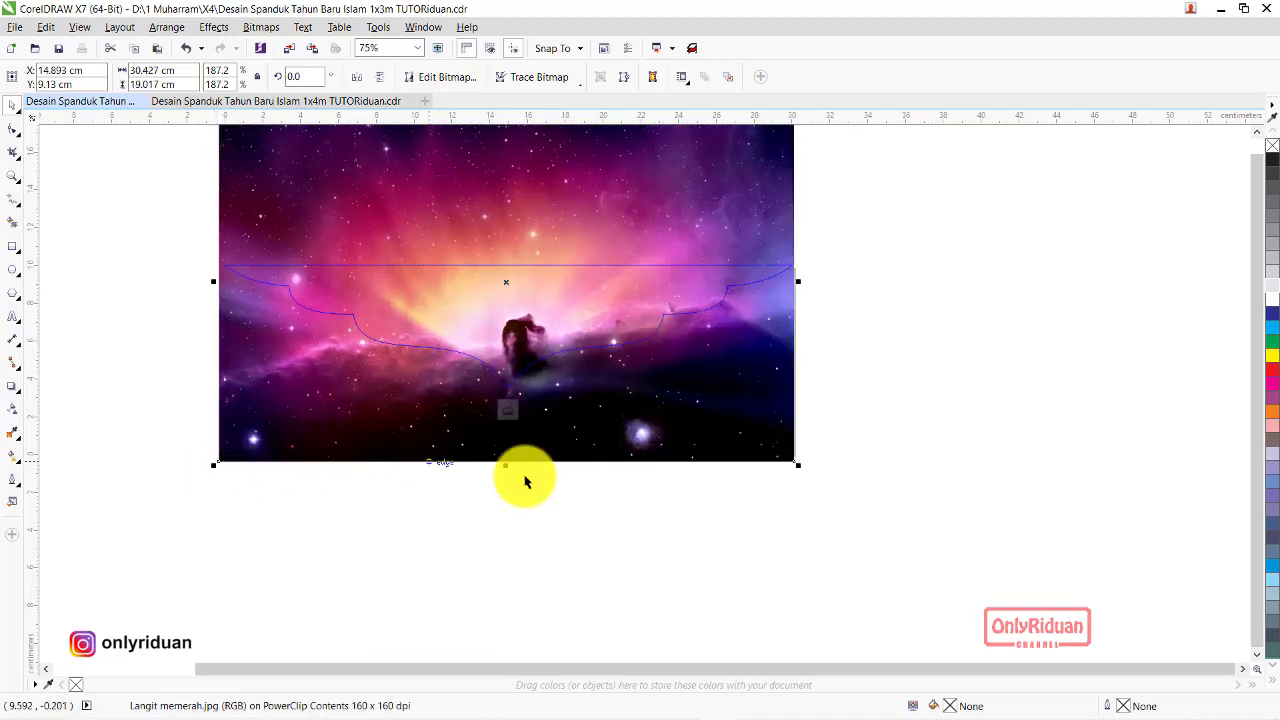
drag(629, 306, 626, 297)
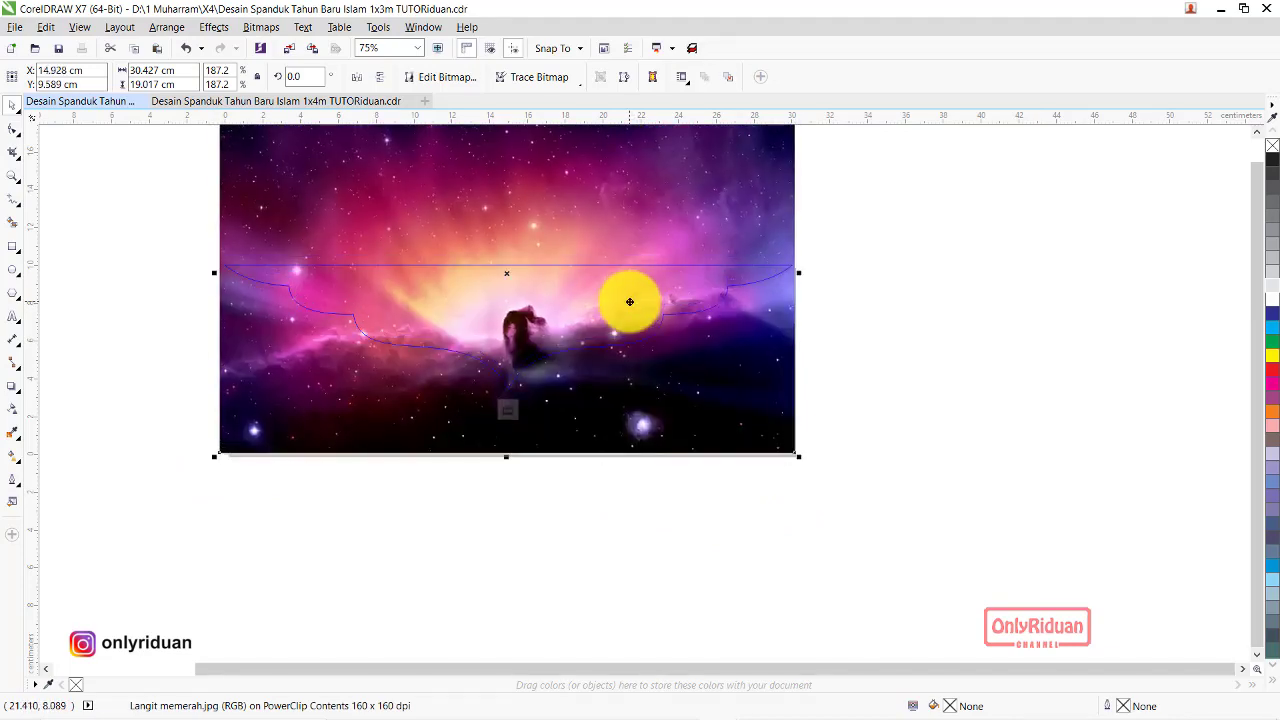
key(Escape)
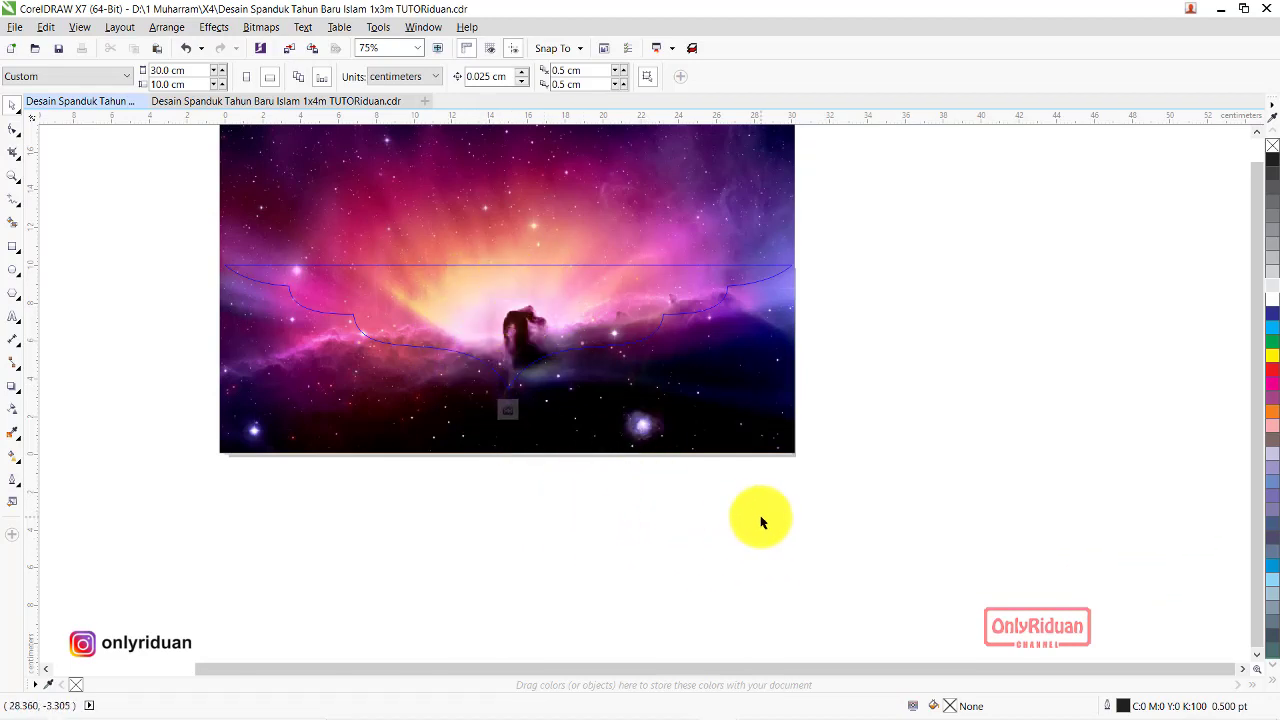
Select the black mosque silhouette hidden behind the Langit memerah image and bring it to the front of the layer
drag(459, 420, 264, 198)
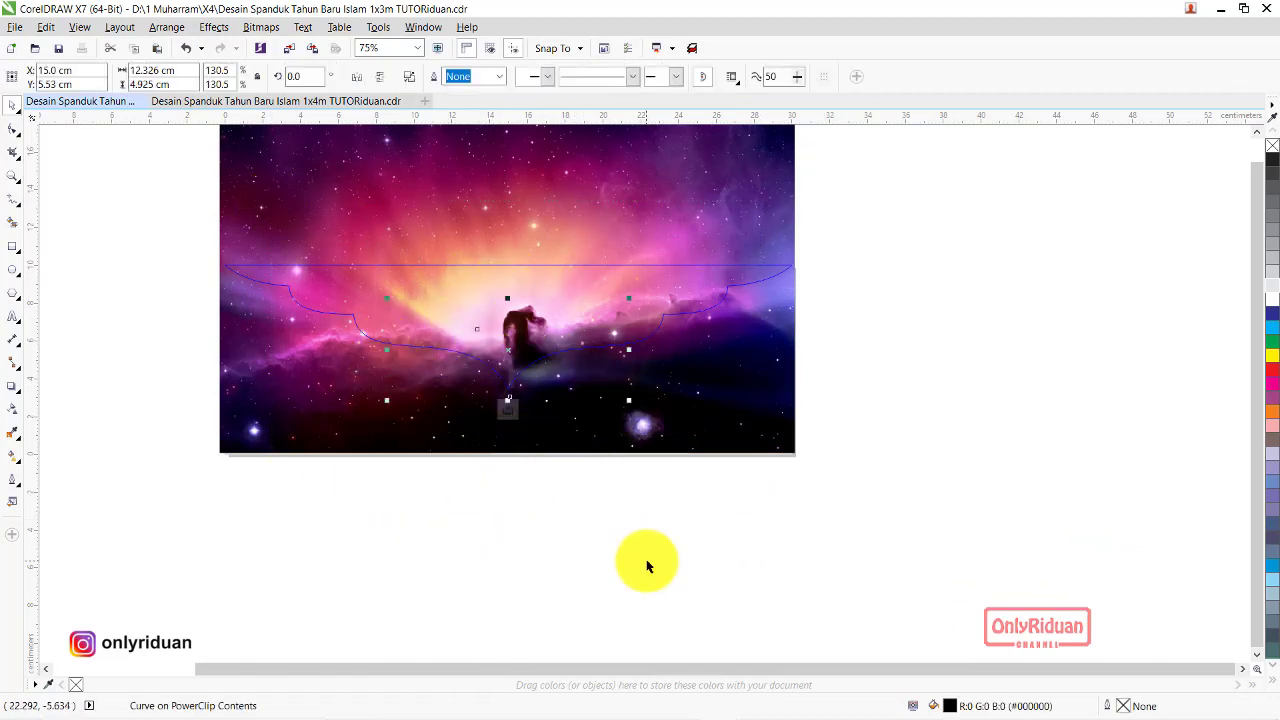
click(649, 563)
click(510, 343)
click(753, 527)
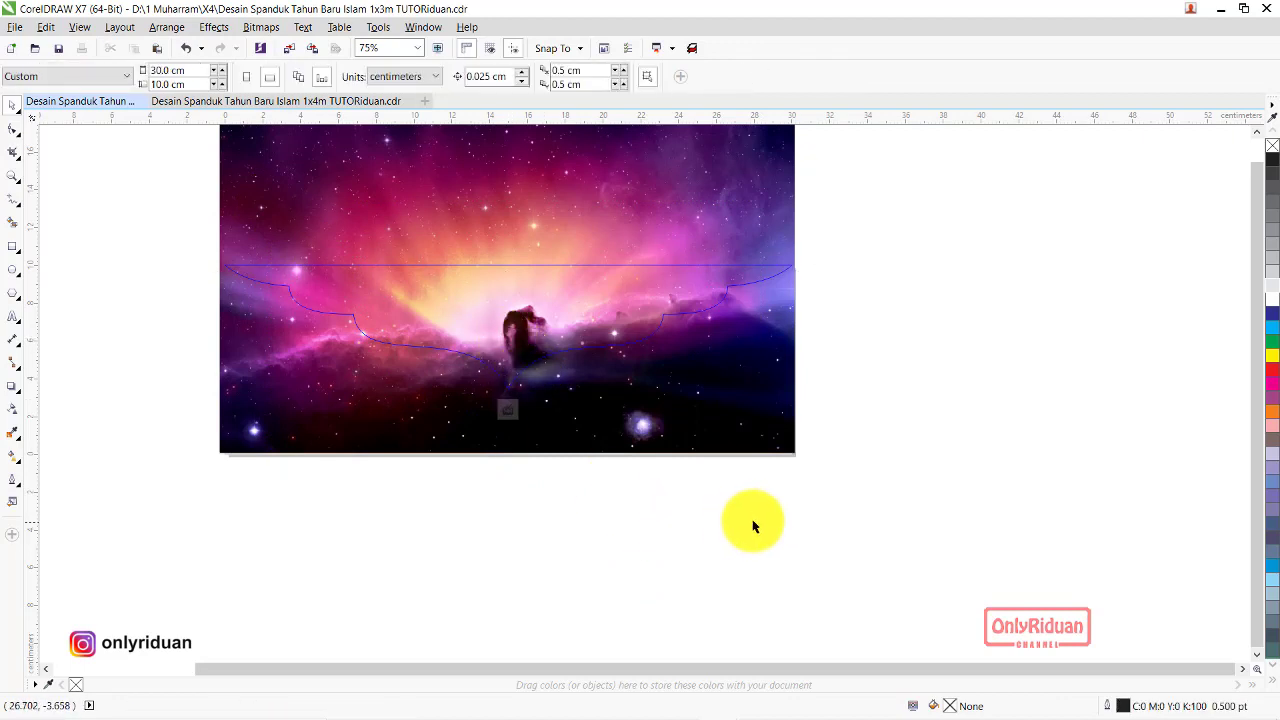
drag(760, 522, 257, 200)
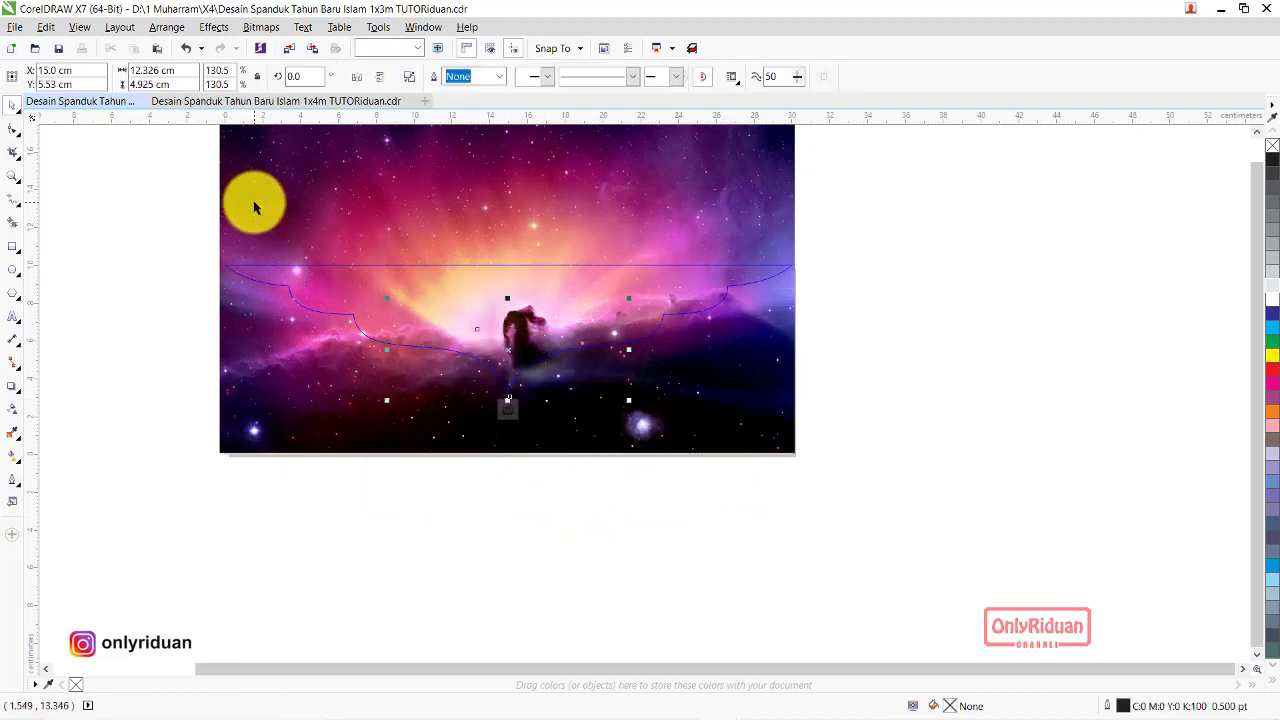
right_click(509, 351)
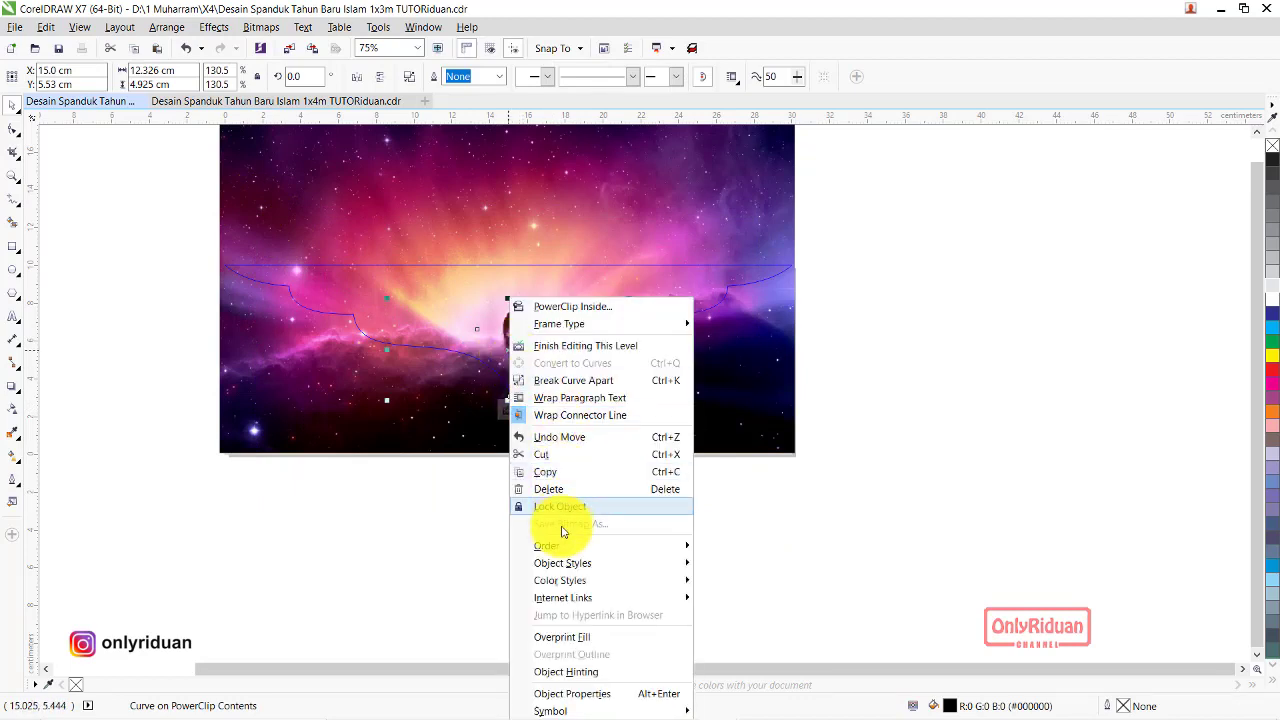
mouse_move(563, 545)
click(740, 586)
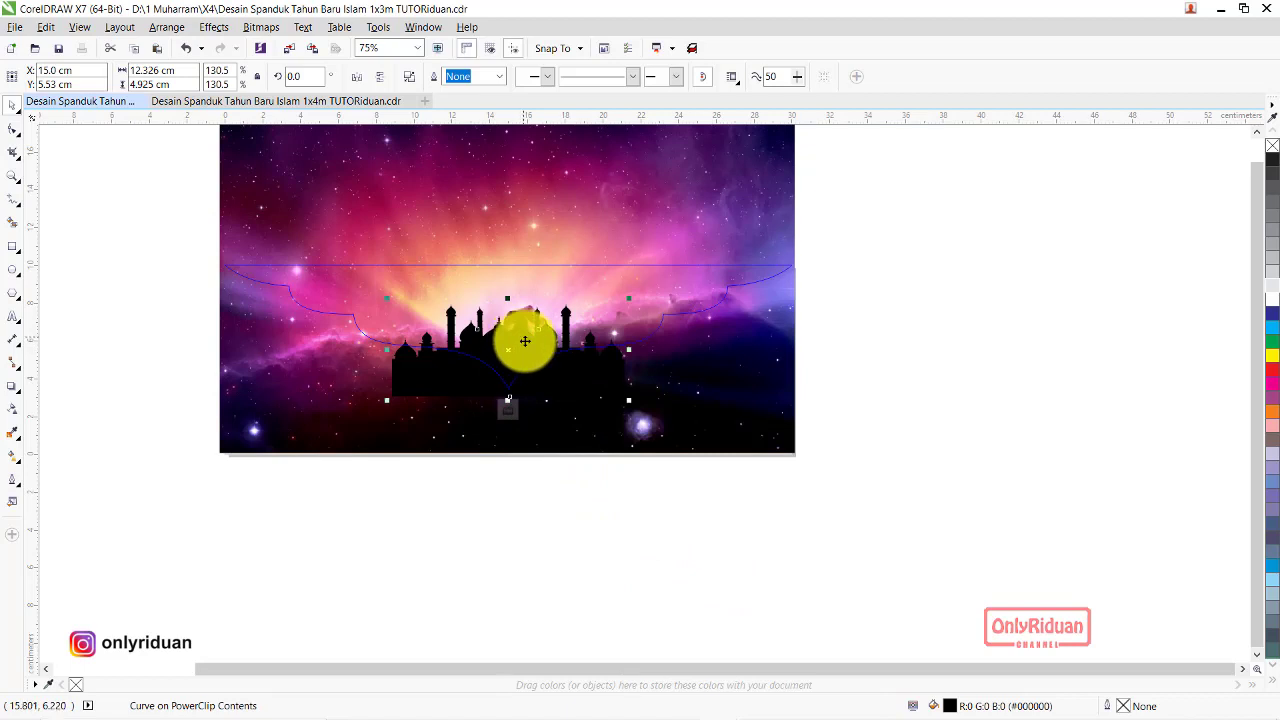
Move the Langit memerah image down to about 8 cm in Y behind the mosque silhouette and finish editing the PowerClip
click(588, 235)
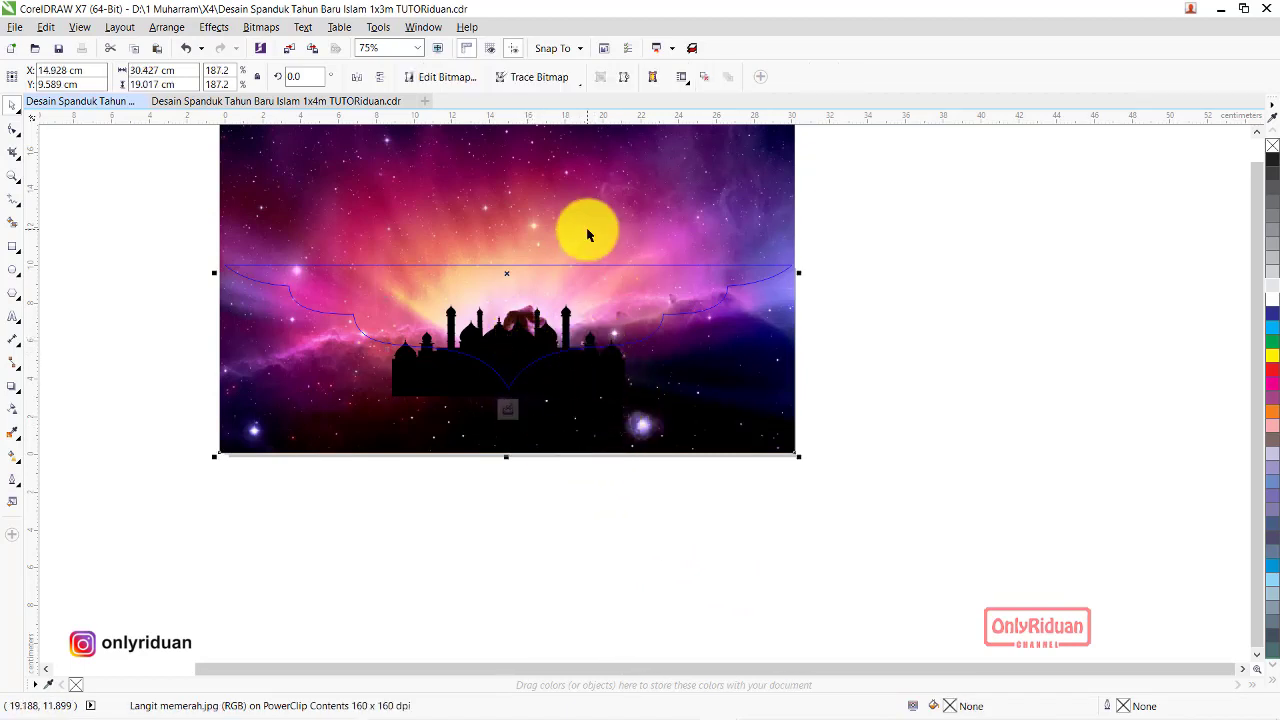
drag(588, 215, 543, 229)
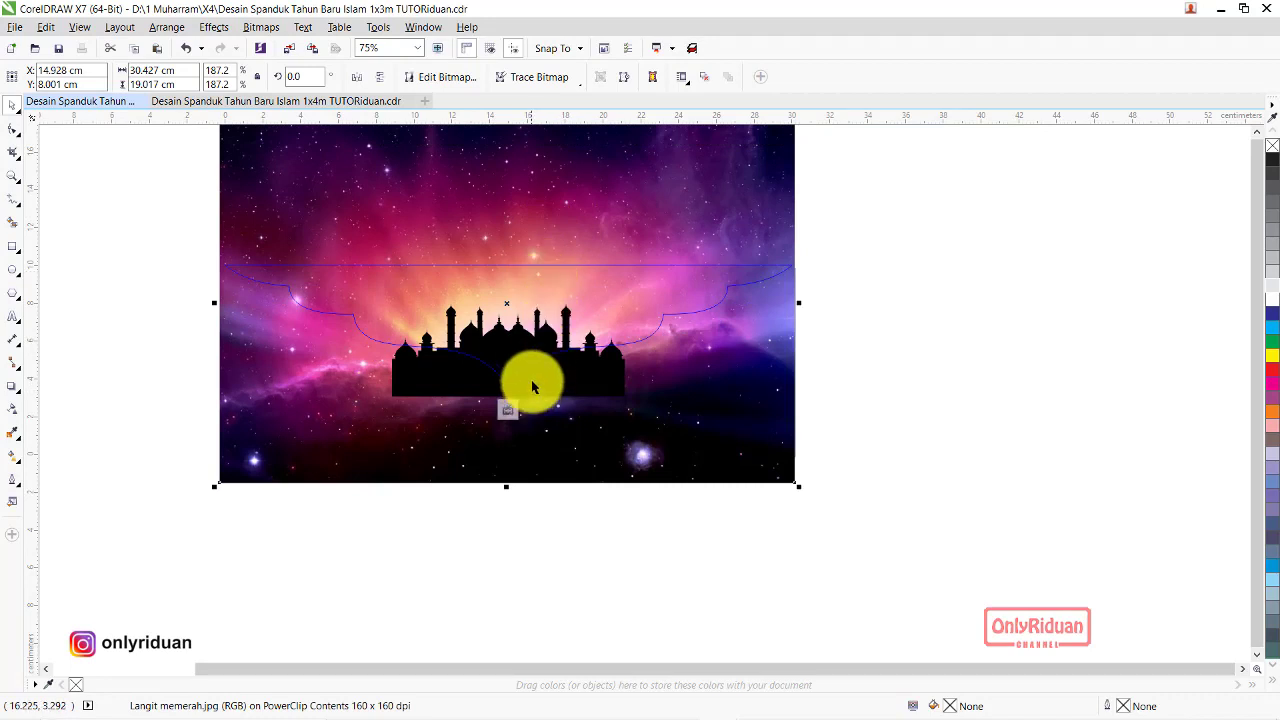
right_click(549, 305)
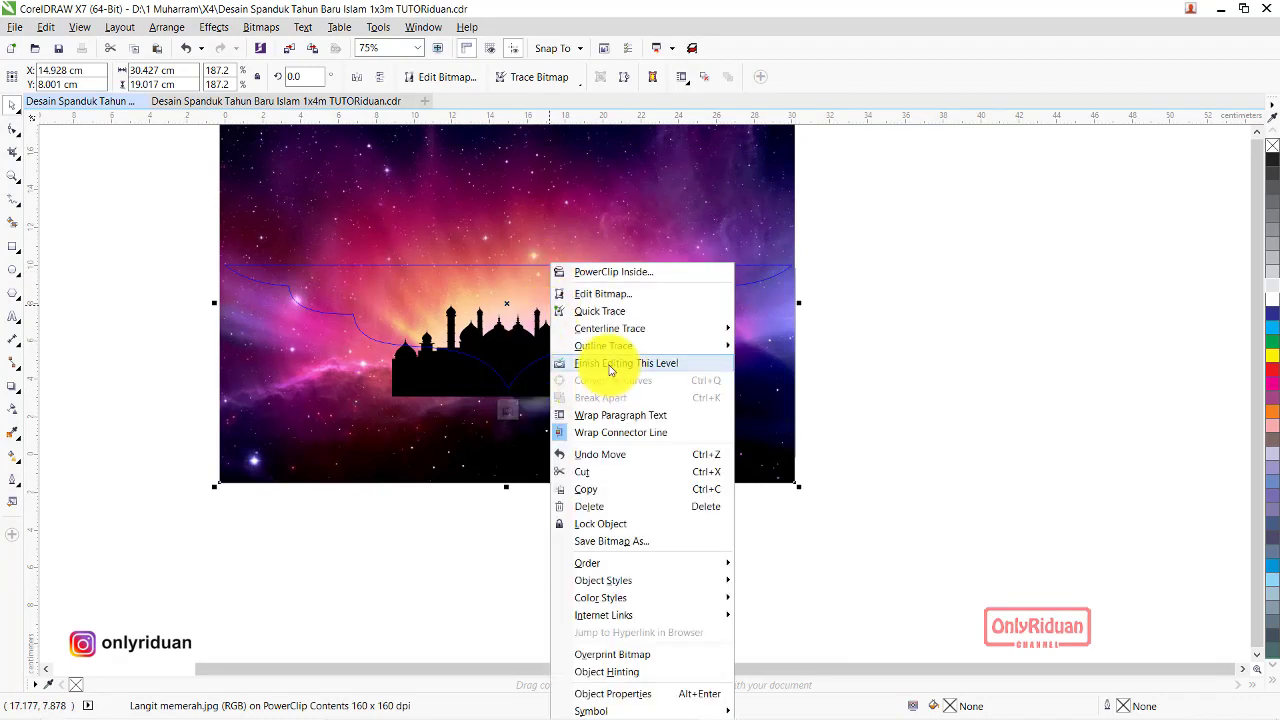
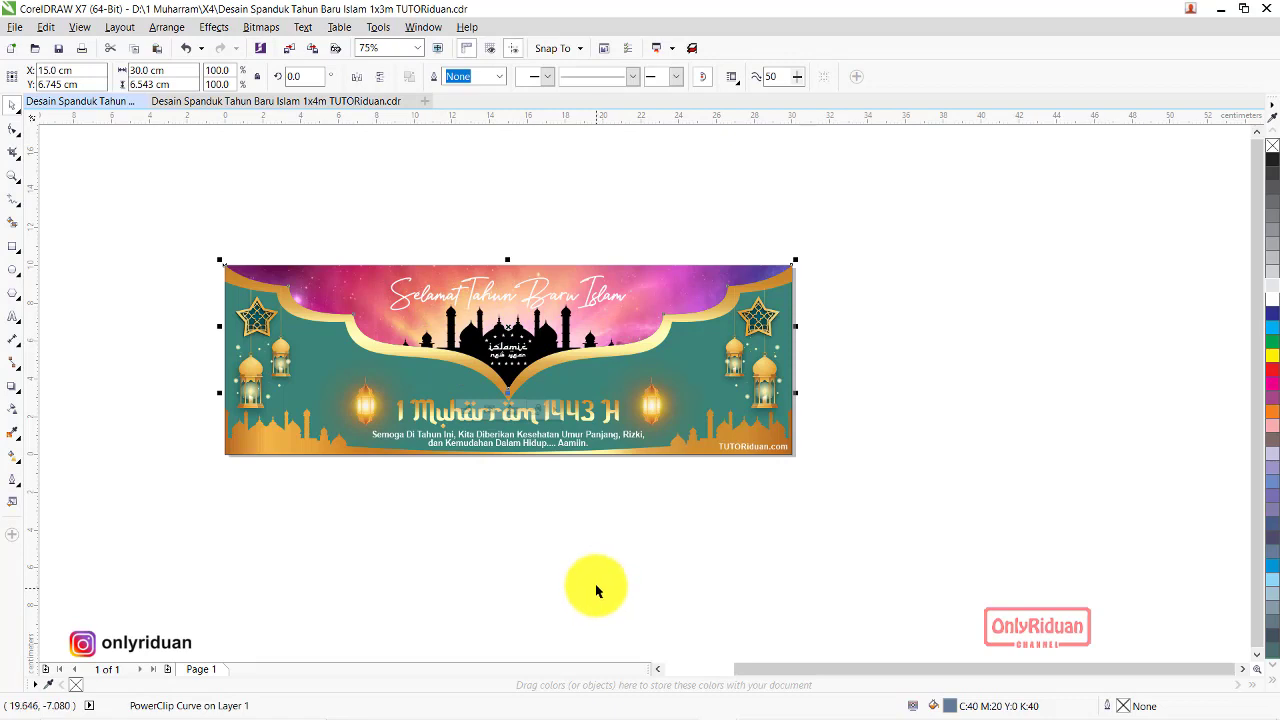
click(669, 466)
Import the Ornamen Islami image from the Materi folder at about 39.4 by 10.2 cm and place it below the banner
click(702, 350)
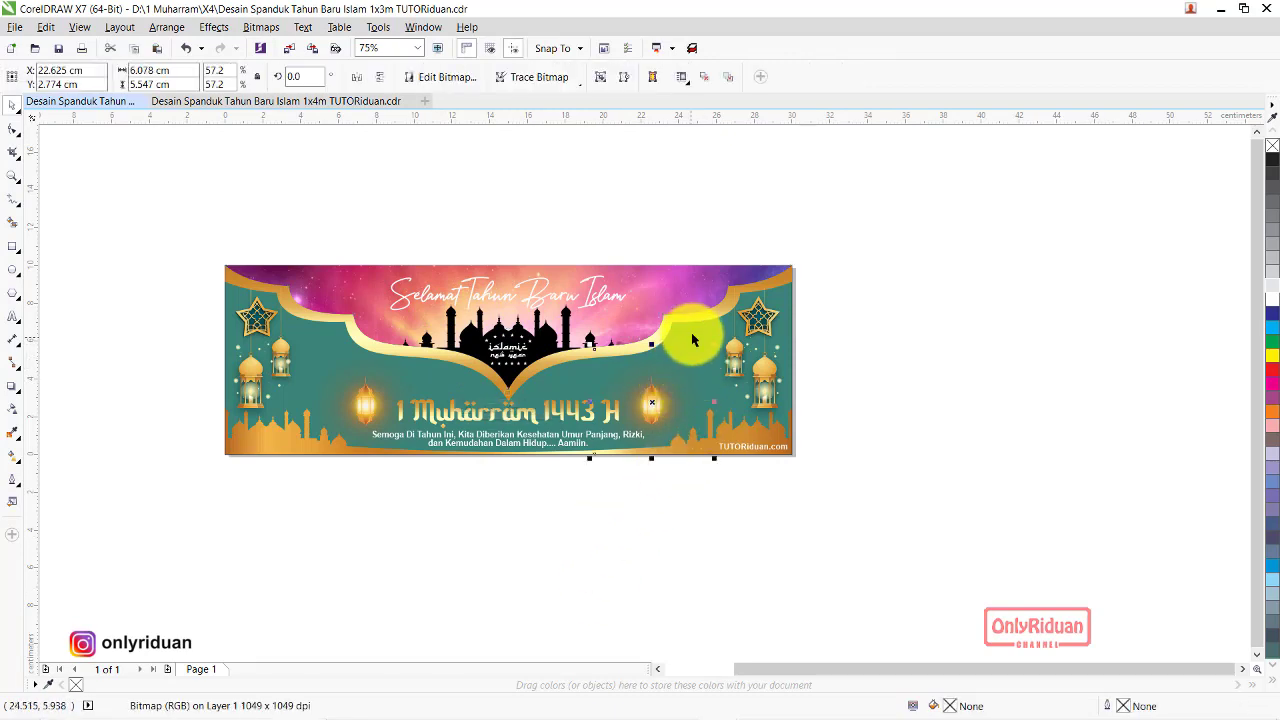
click(697, 338)
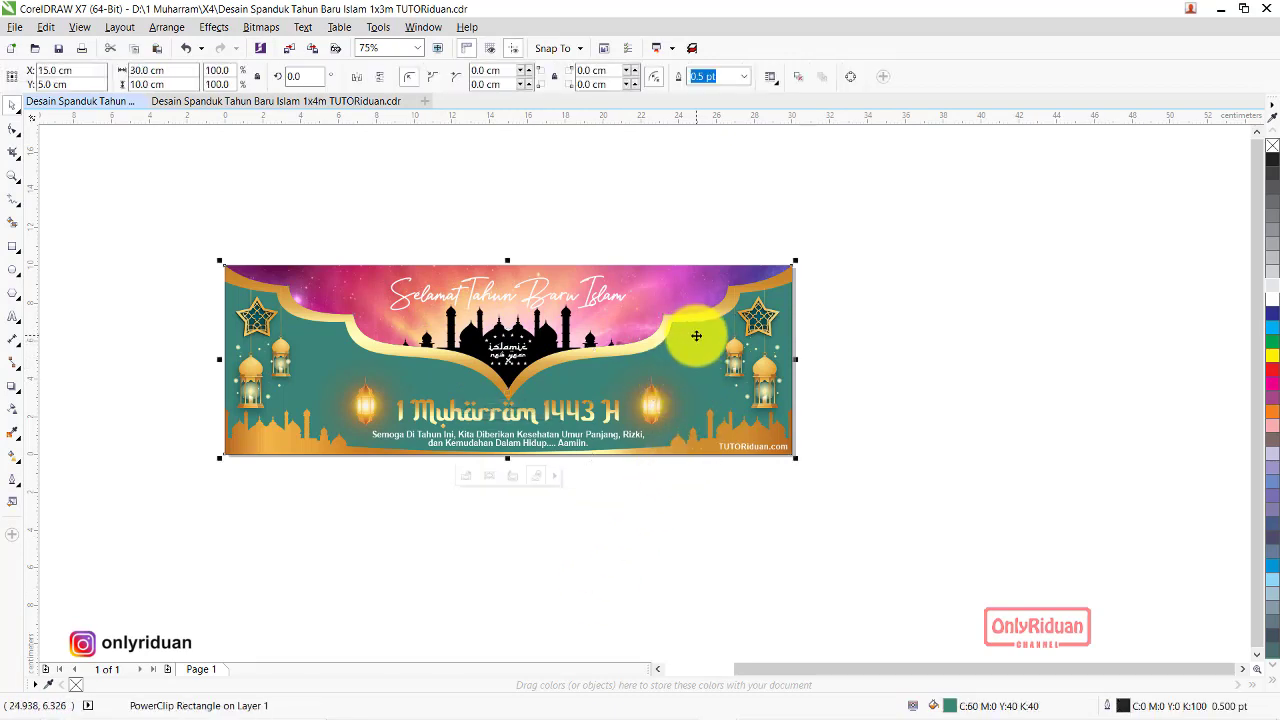
click(15, 27)
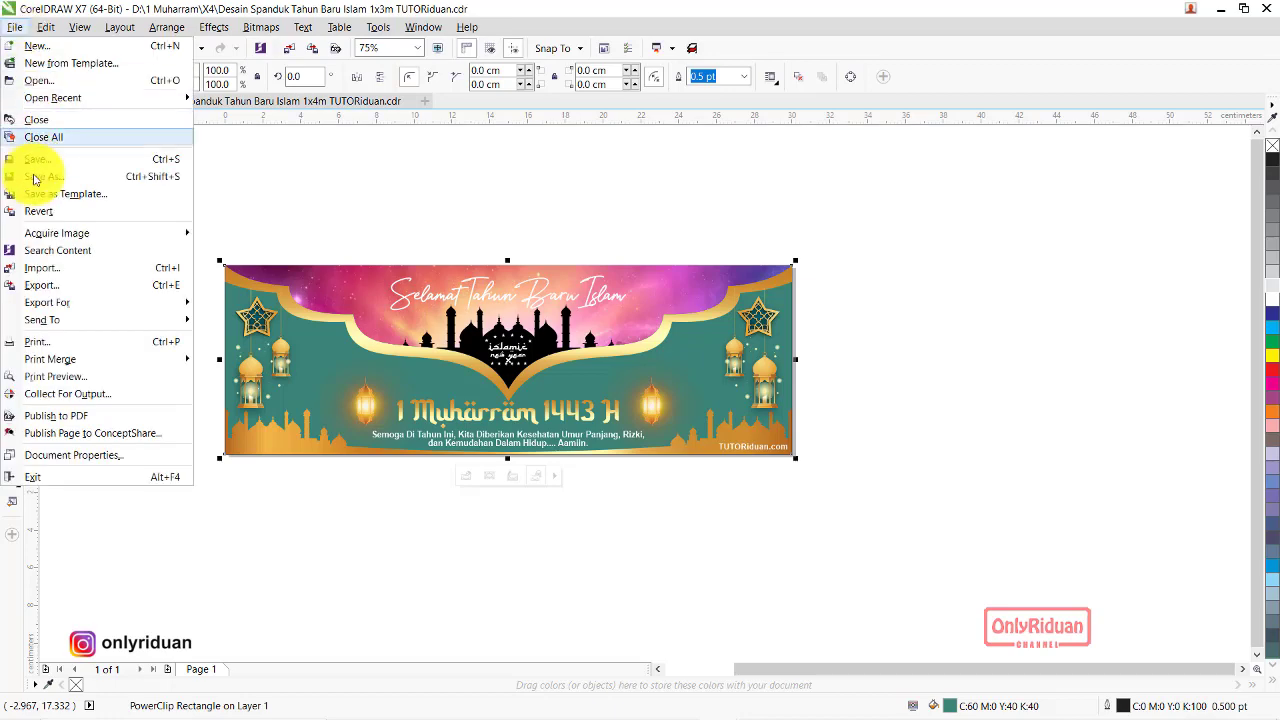
click(42, 268)
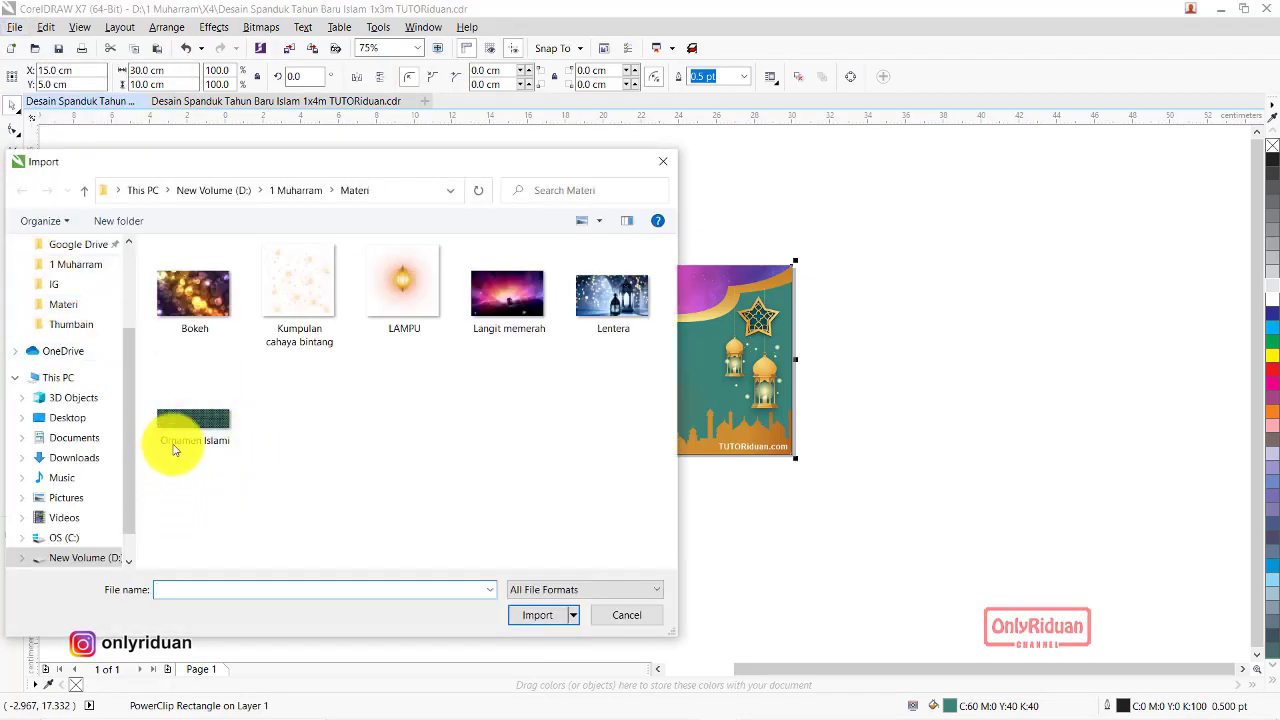
click(175, 447)
click(540, 615)
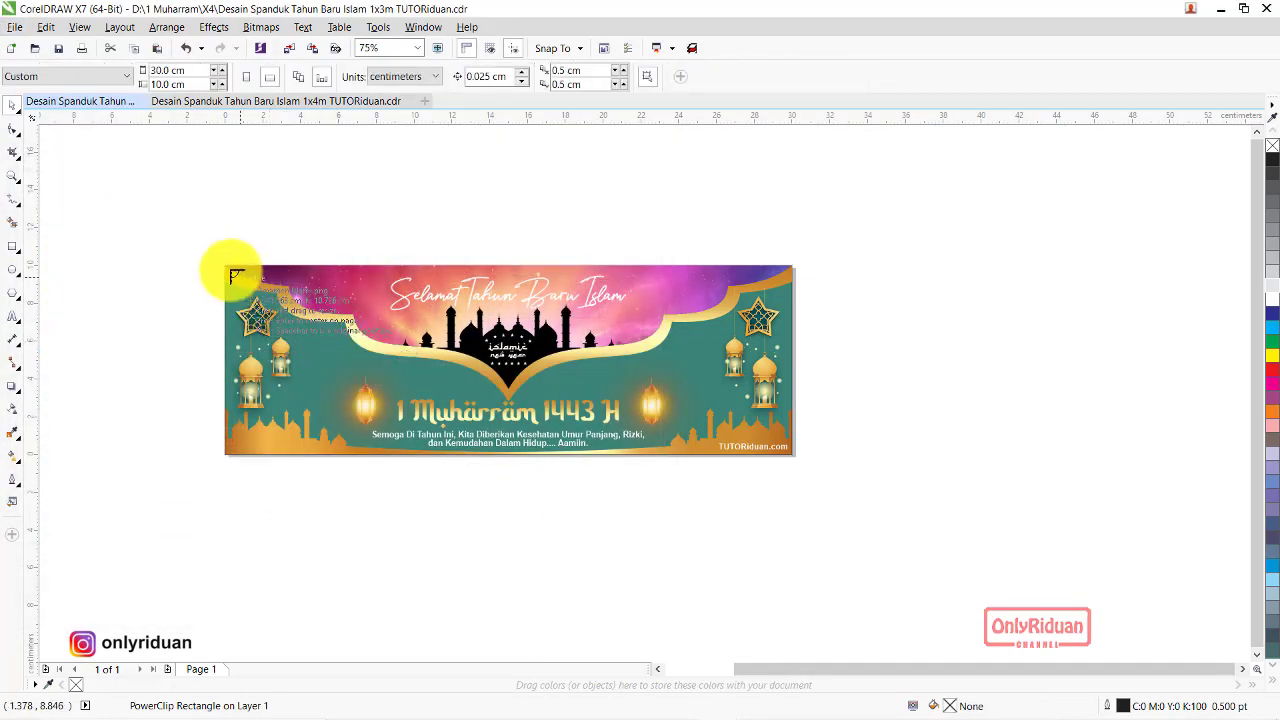
drag(230, 270, 966, 557)
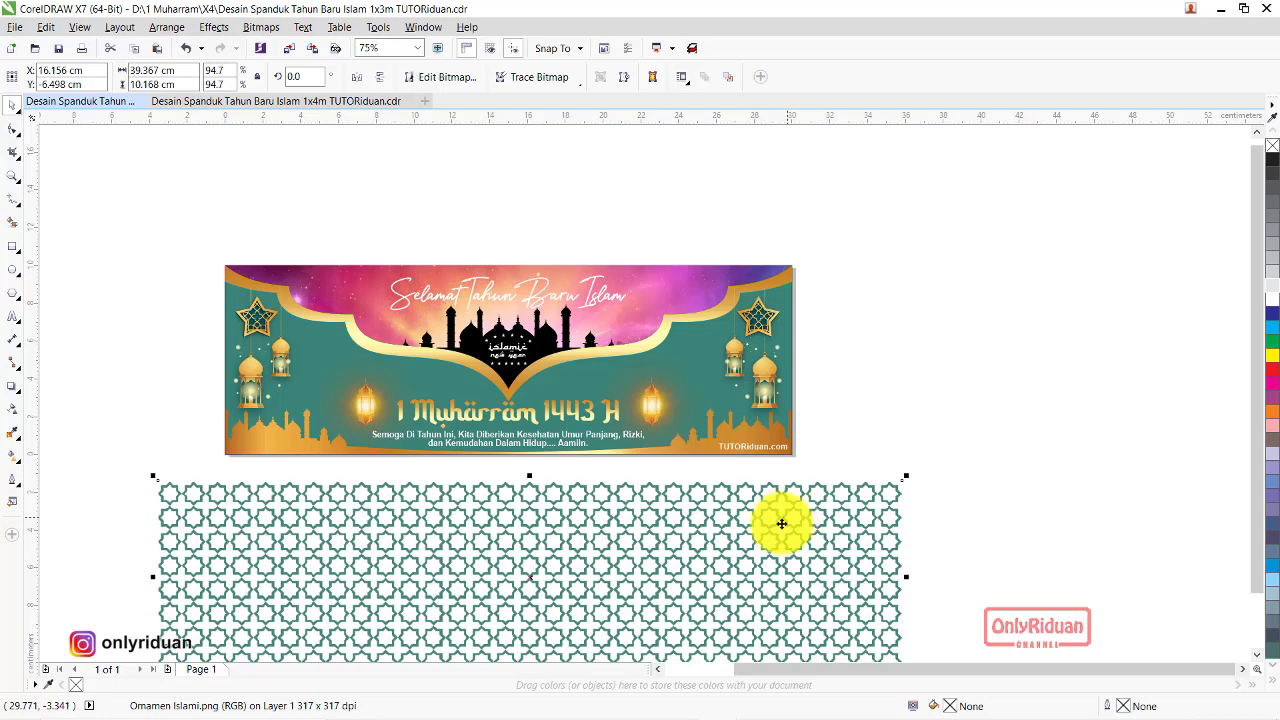
PowerClip the Ornamen Islami pattern inside the banner's teal background rectangle
right_click(681, 522)
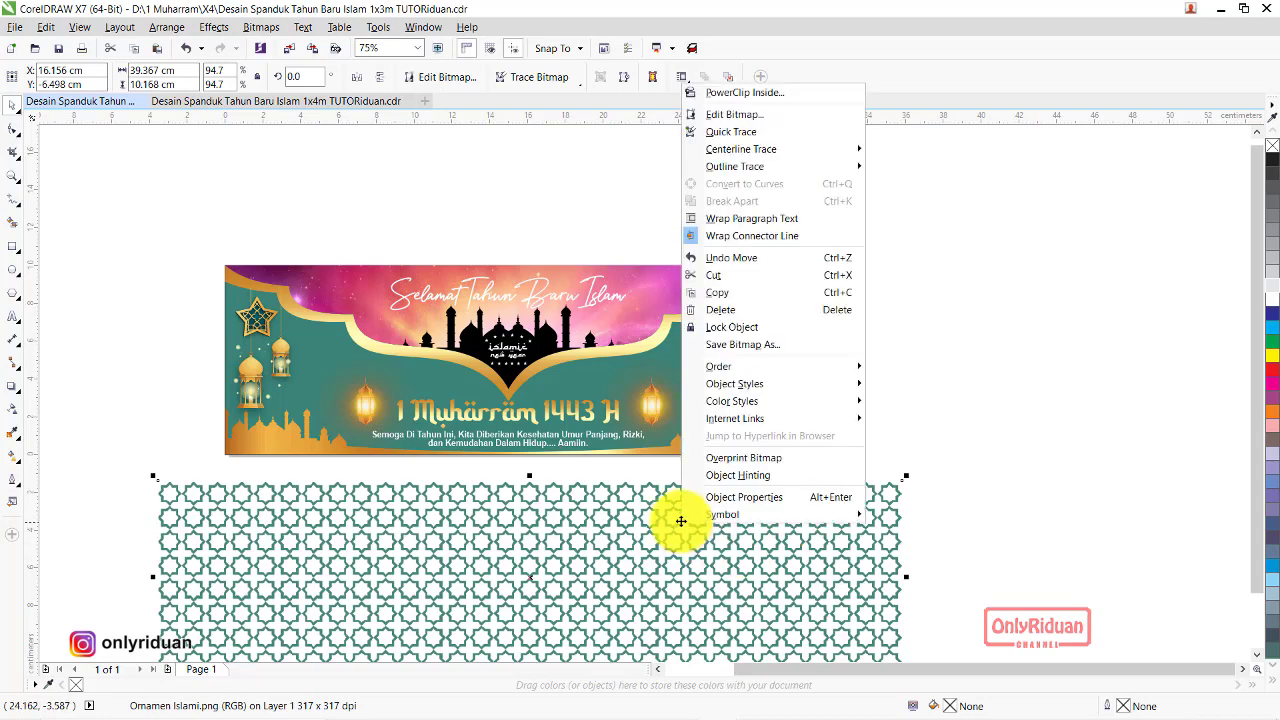
click(728, 88)
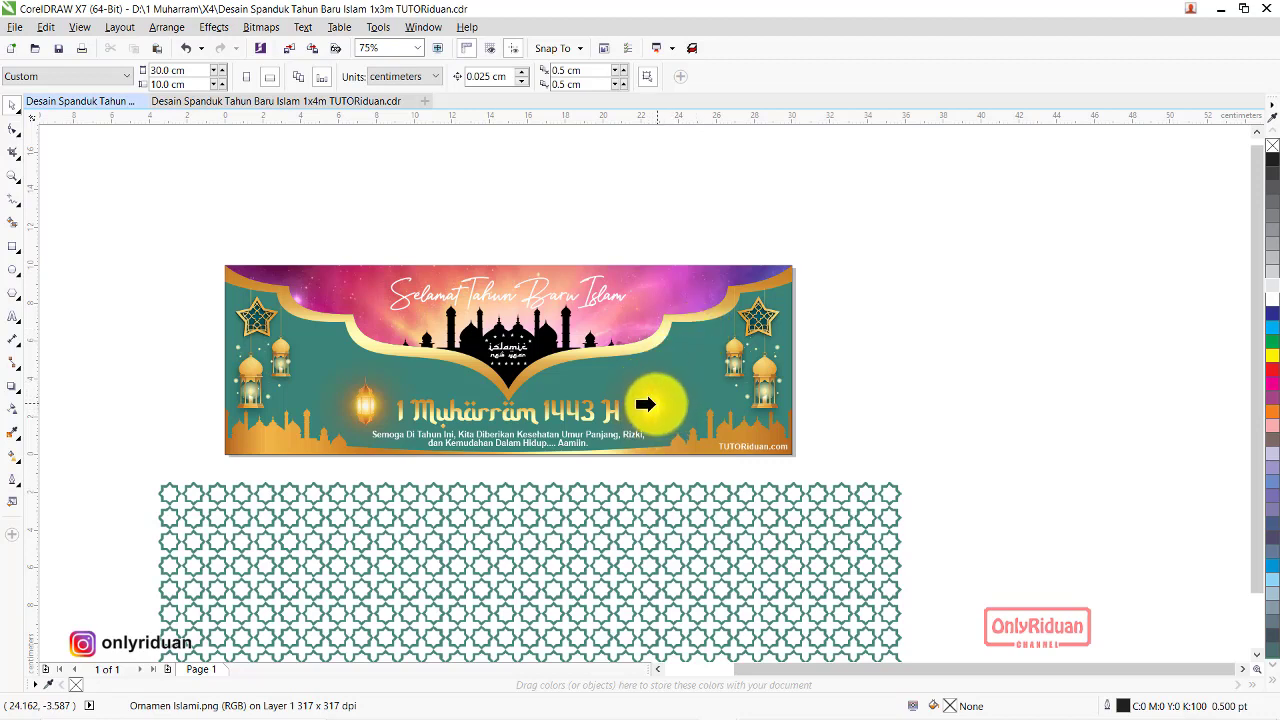
click(686, 327)
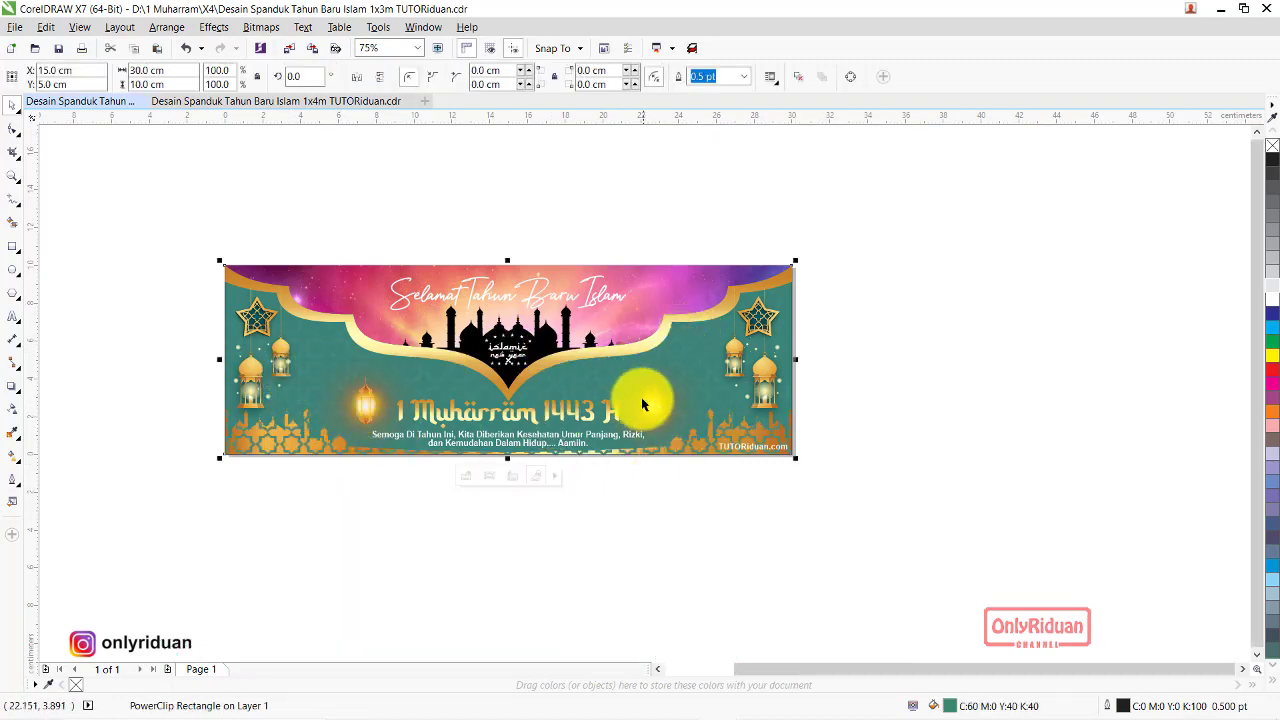
Open the teal background's PowerClip contents for editing and bring the golden mosque silhouette to the front of the layer
right_click(692, 330)
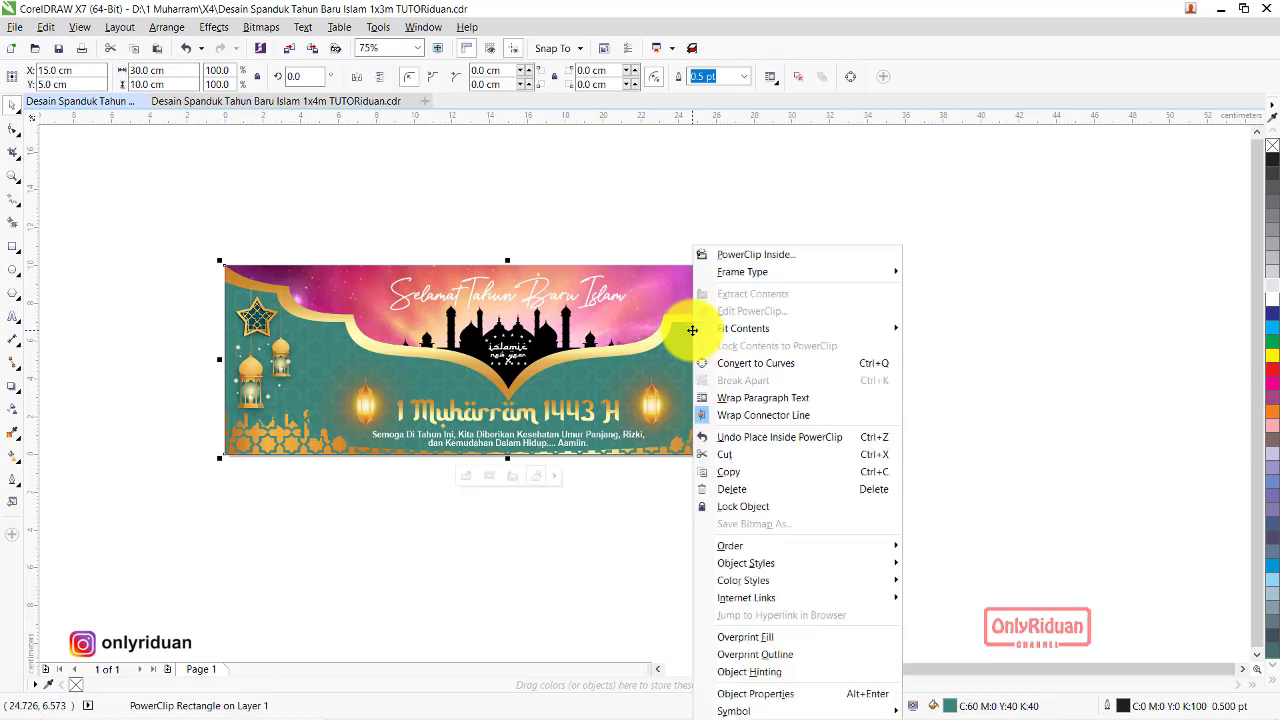
click(740, 294)
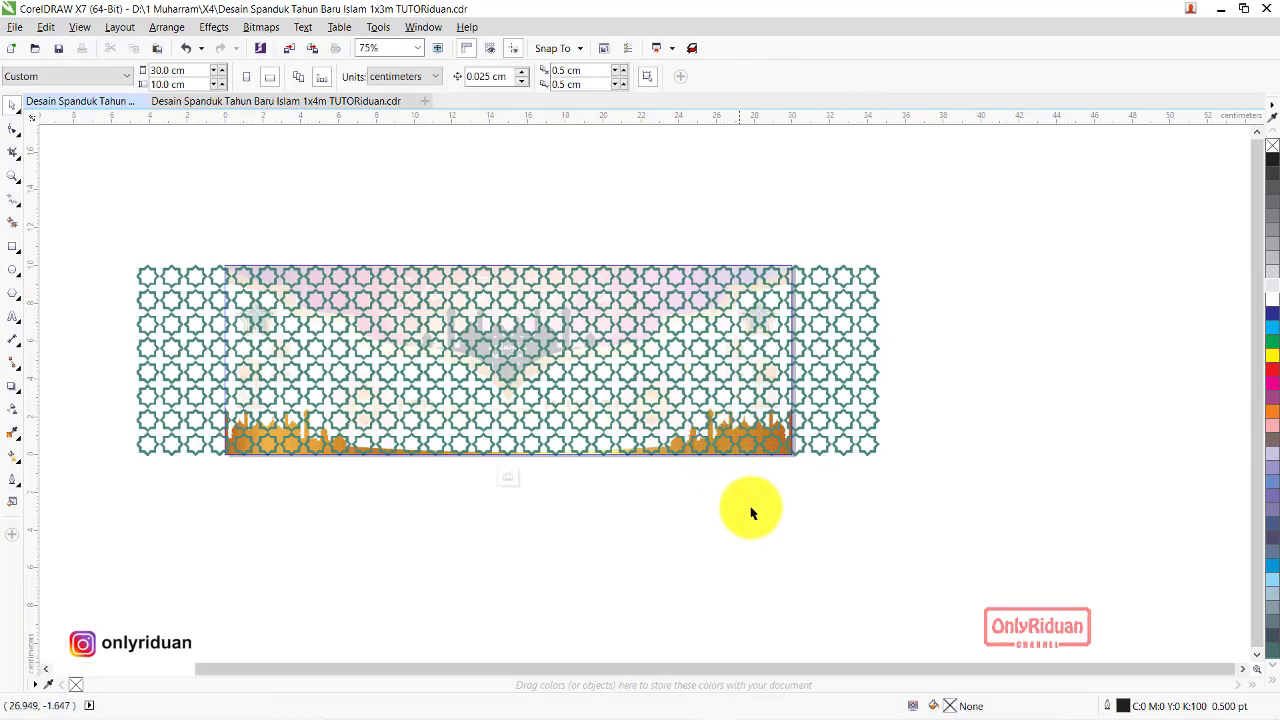
click(194, 369)
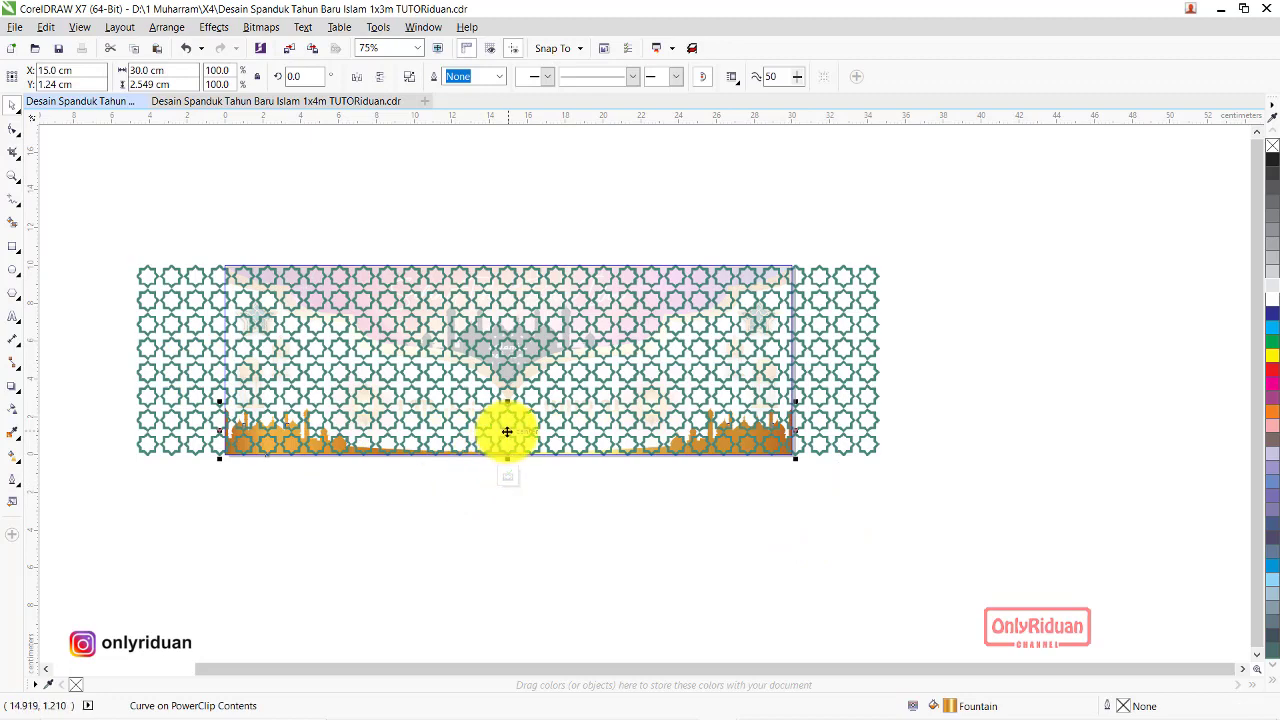
right_click(507, 431)
mouse_move(590, 268)
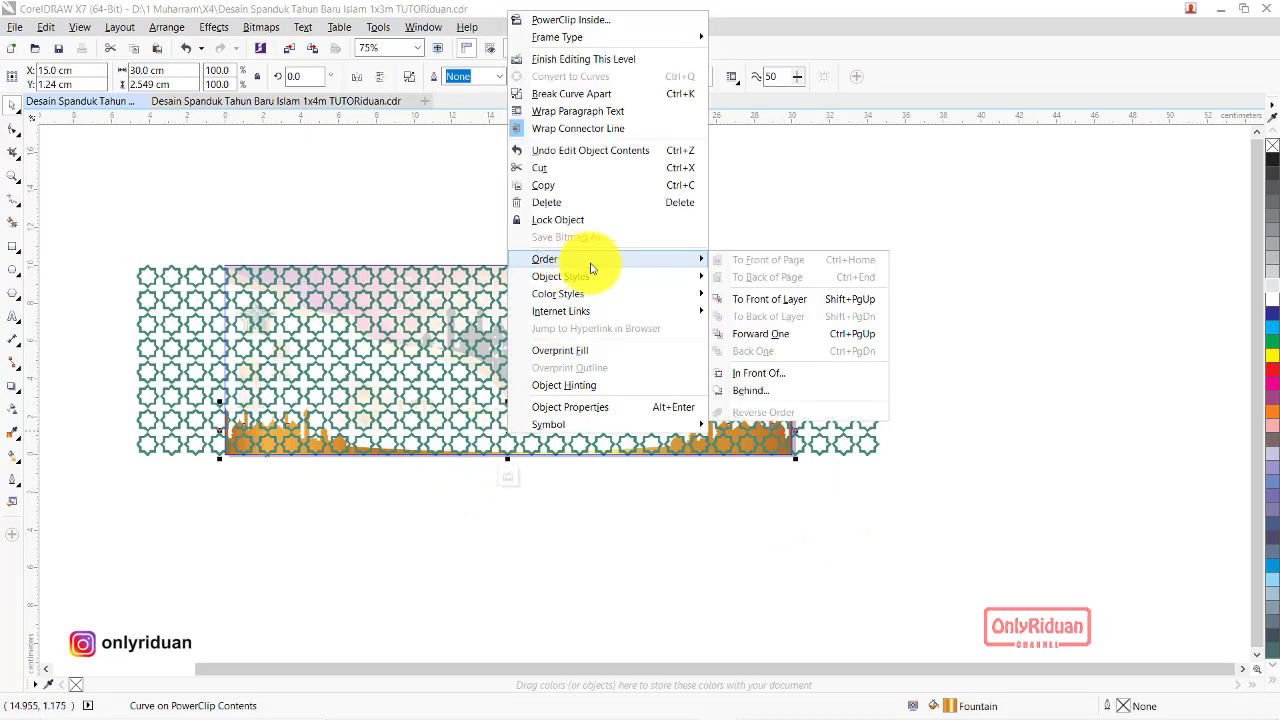
click(760, 298)
click(678, 505)
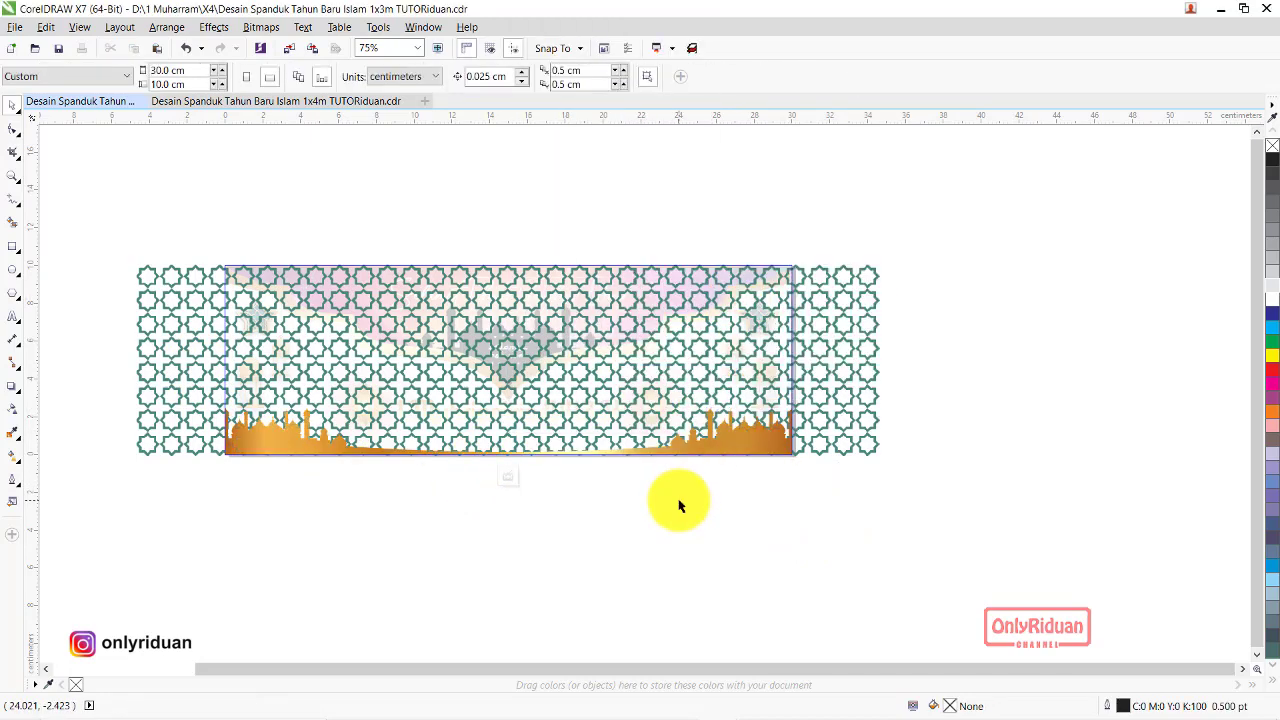
Add a Small Glow drop shadow to the Ornamen Islami pattern inside the PowerClip and colour the shadow near-black
click(829, 360)
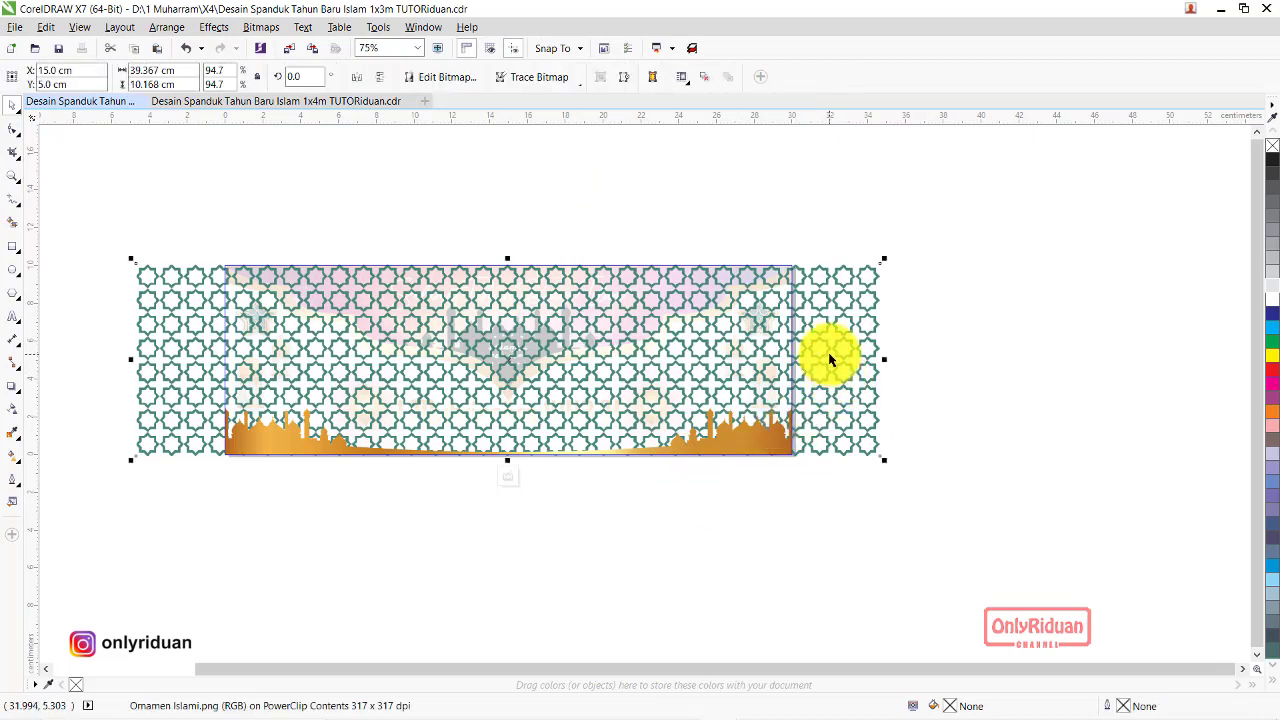
click(180, 466)
click(180, 355)
click(12, 386)
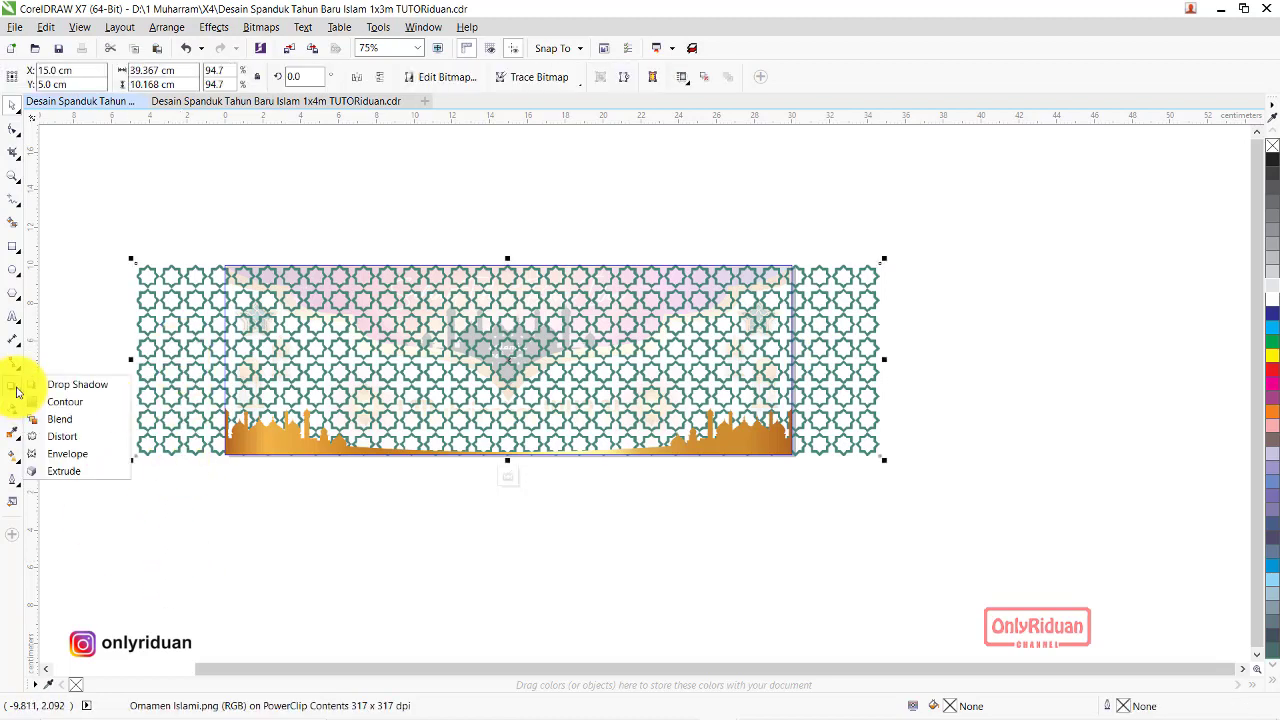
click(48, 386)
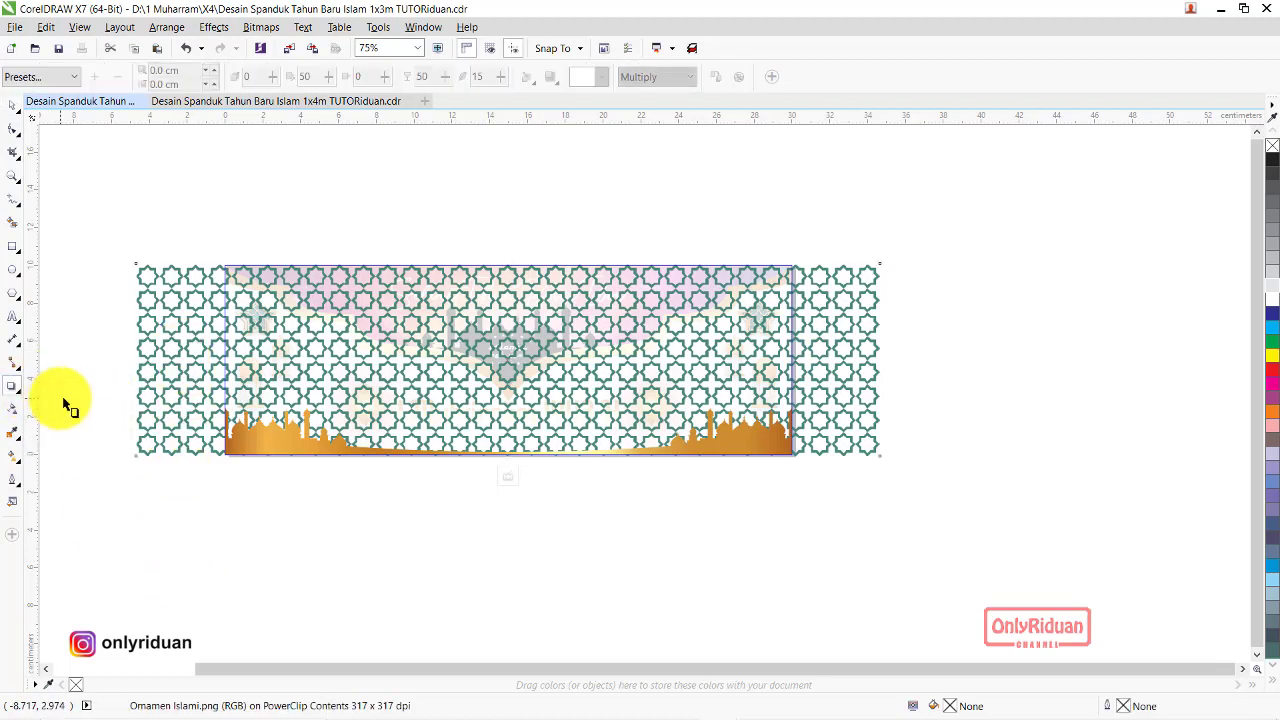
click(72, 80)
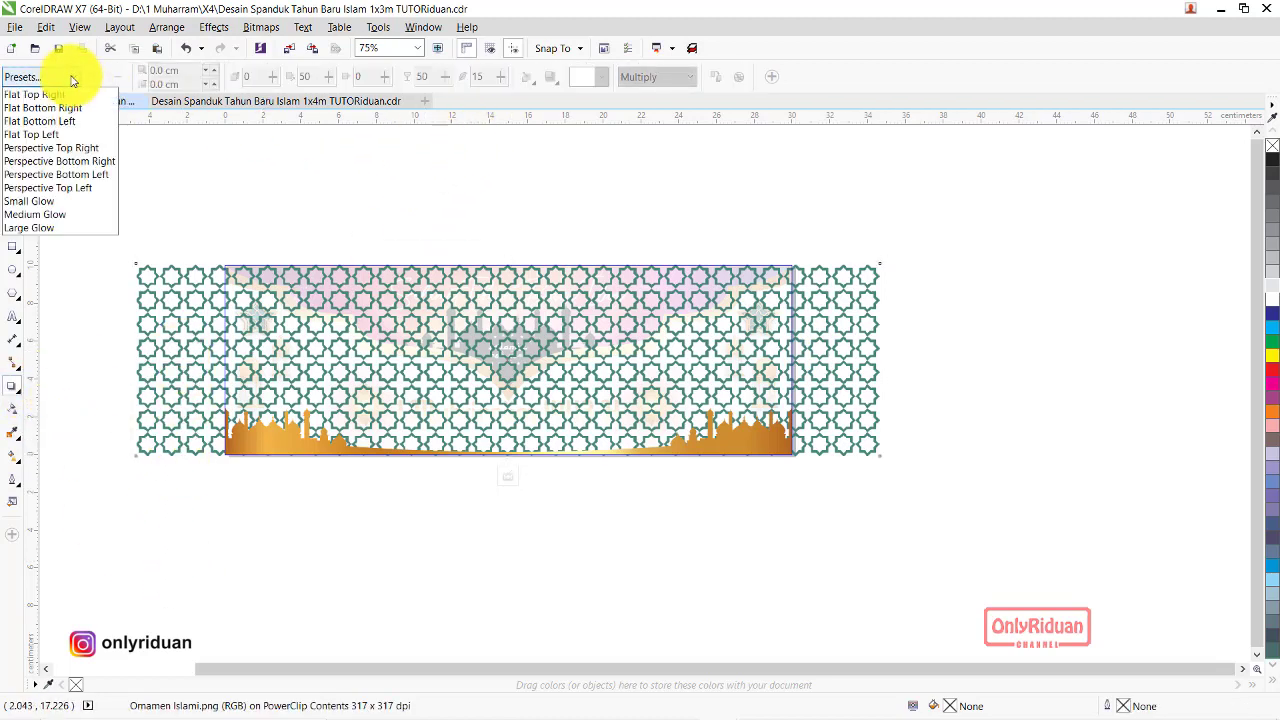
click(110, 201)
click(602, 77)
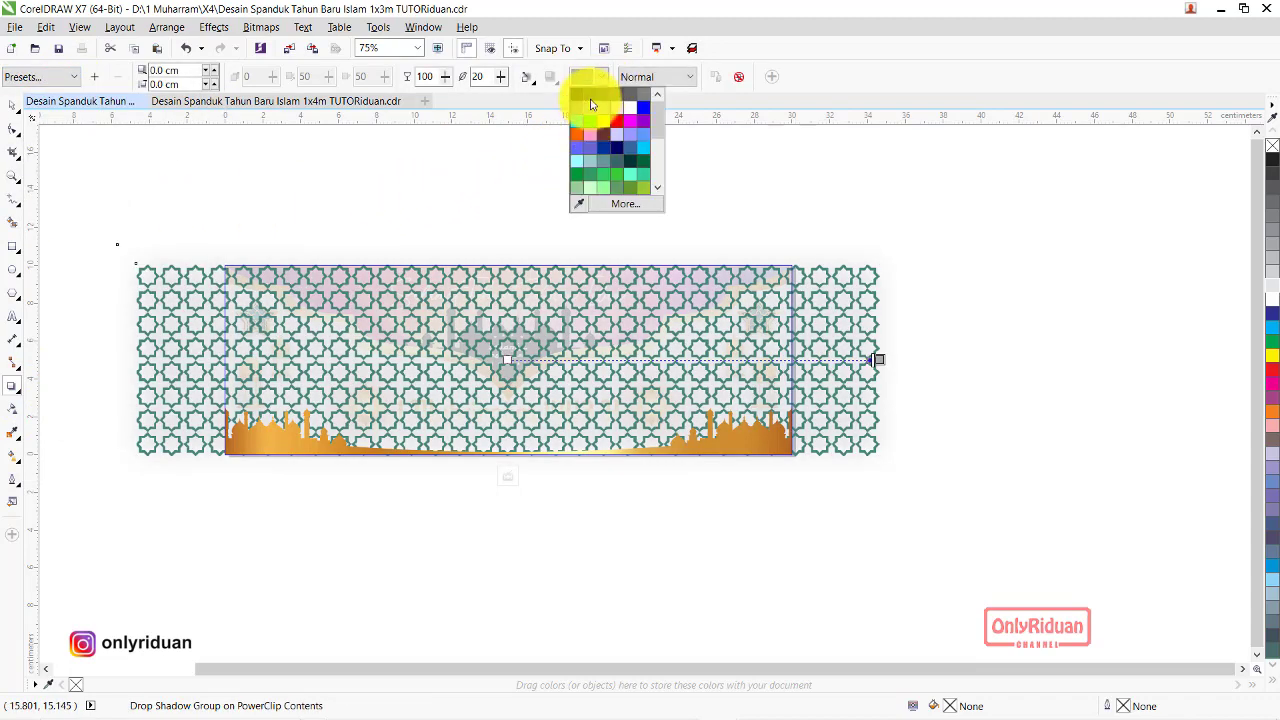
click(590, 102)
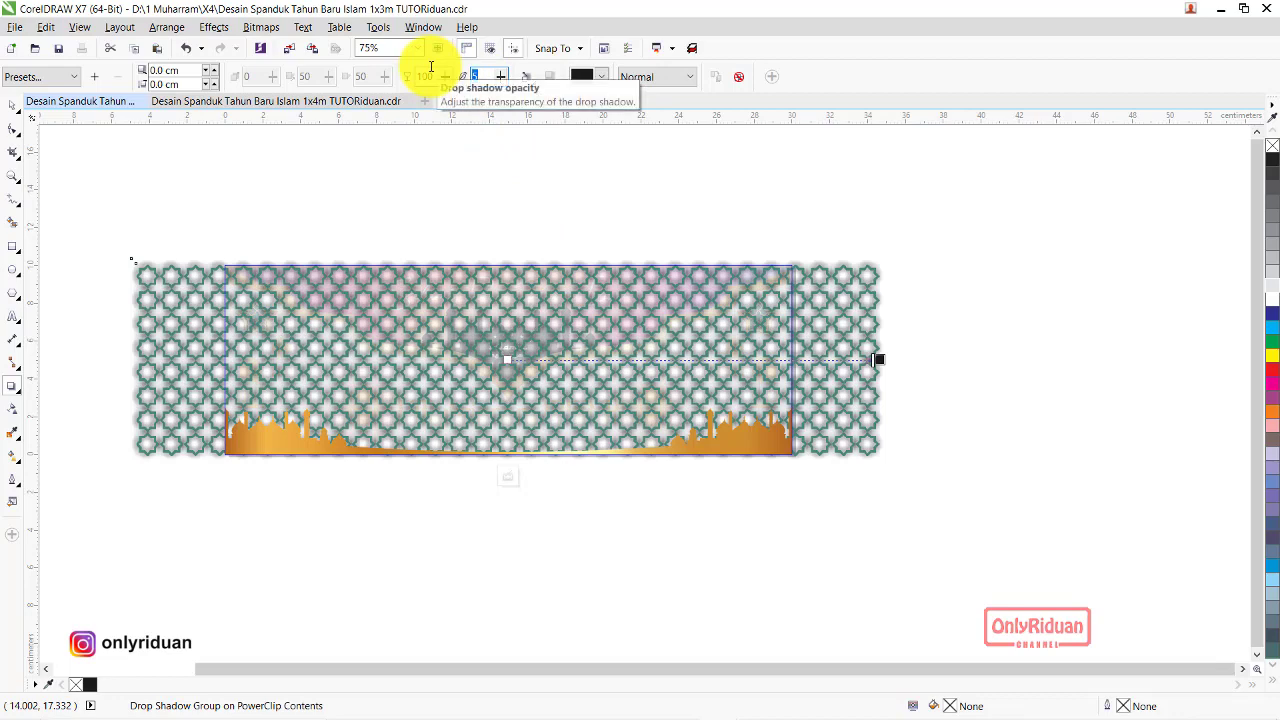
Set the pattern shadow's feathering to 3 and finish editing the PowerClip
key(Tab)
key(Return)
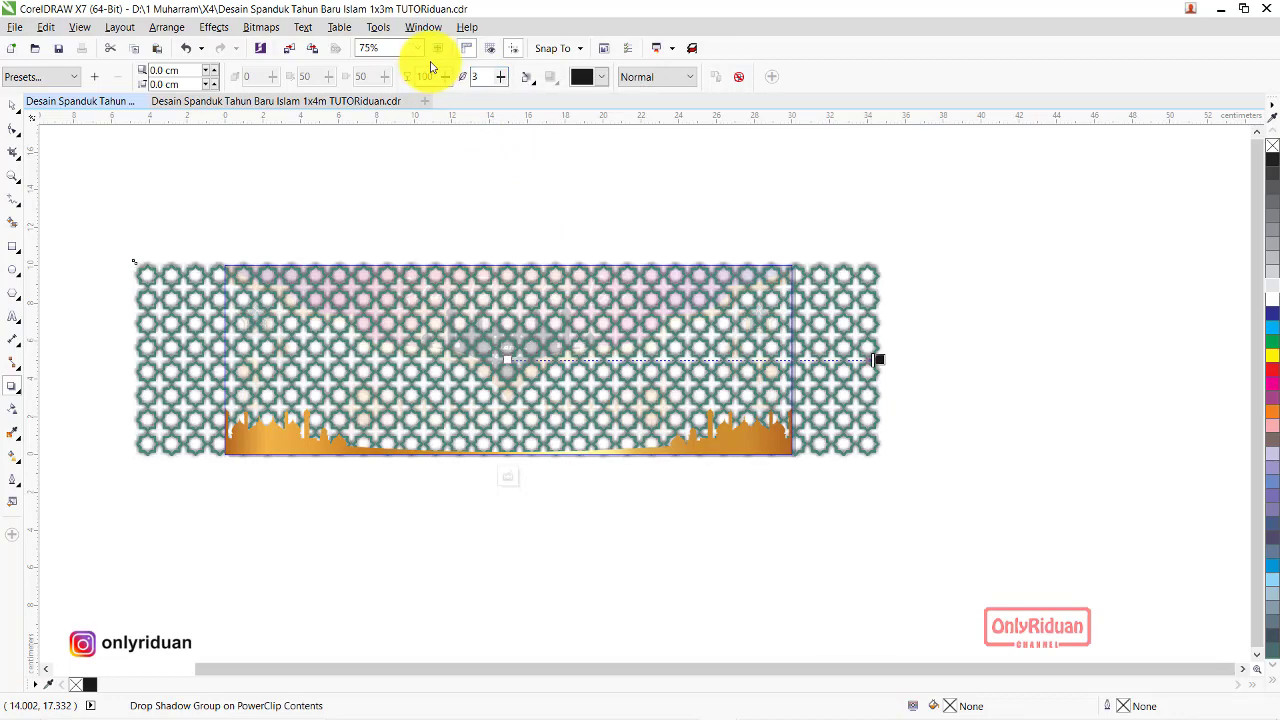
right_click(606, 343)
click(688, 391)
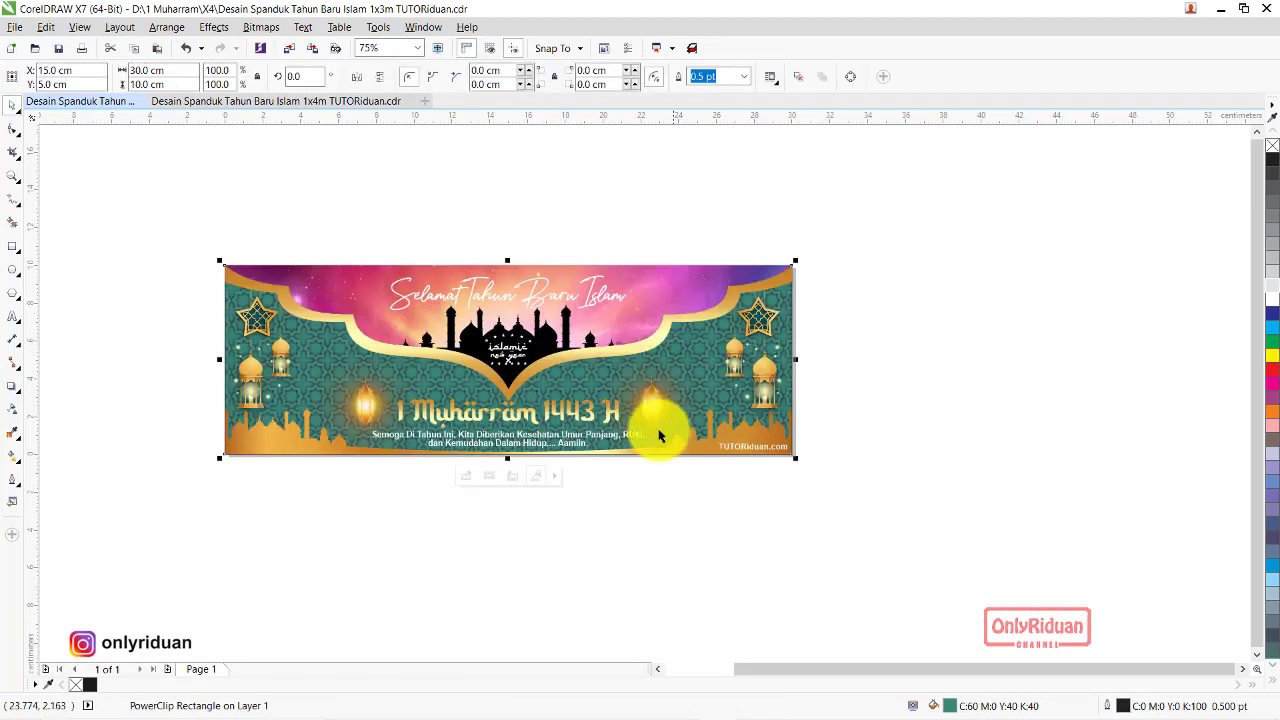
Inspect the whole banner up close, checking the shadowed pattern and the two headline texts
scroll(543, 400, up, 2)
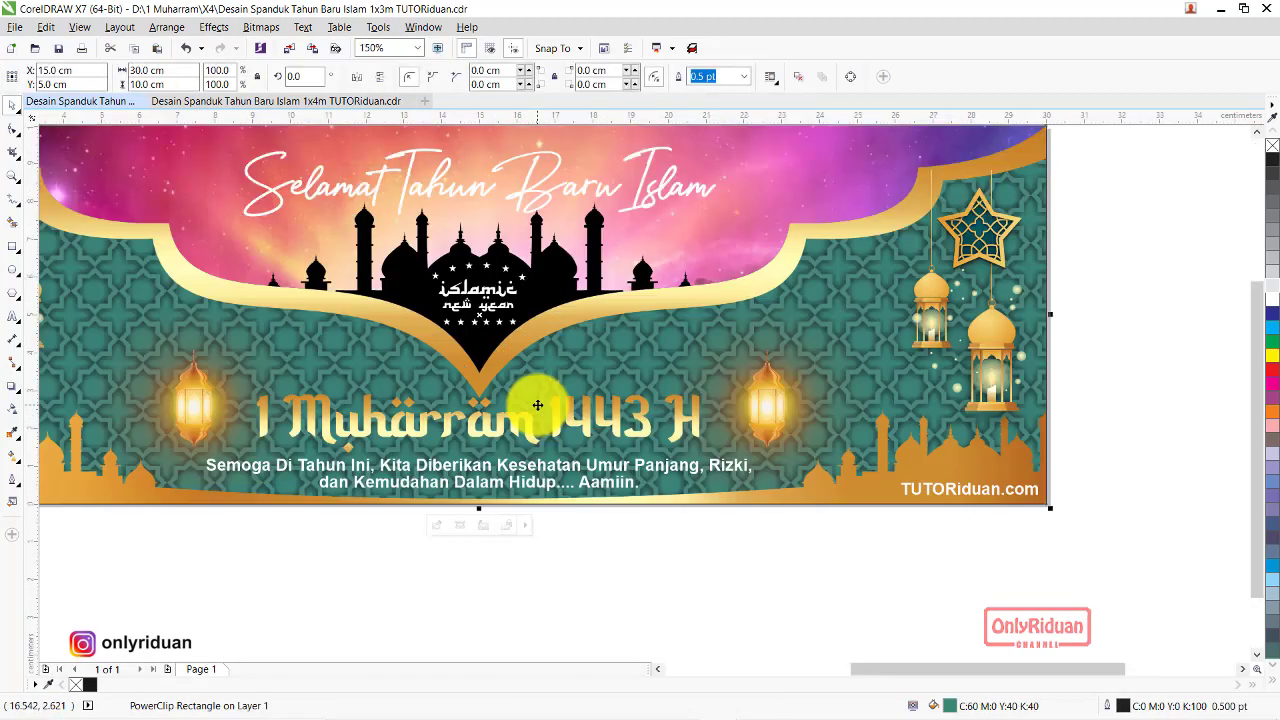
scroll(647, 358, down, 2)
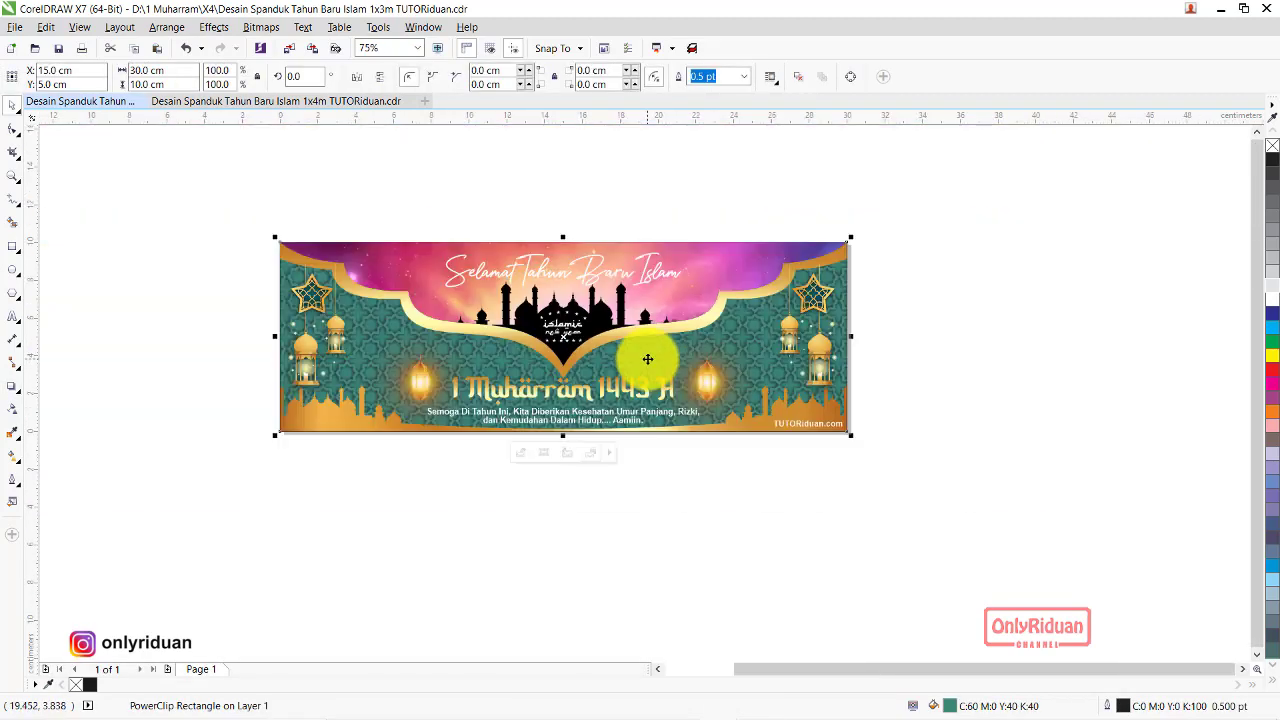
click(13, 175)
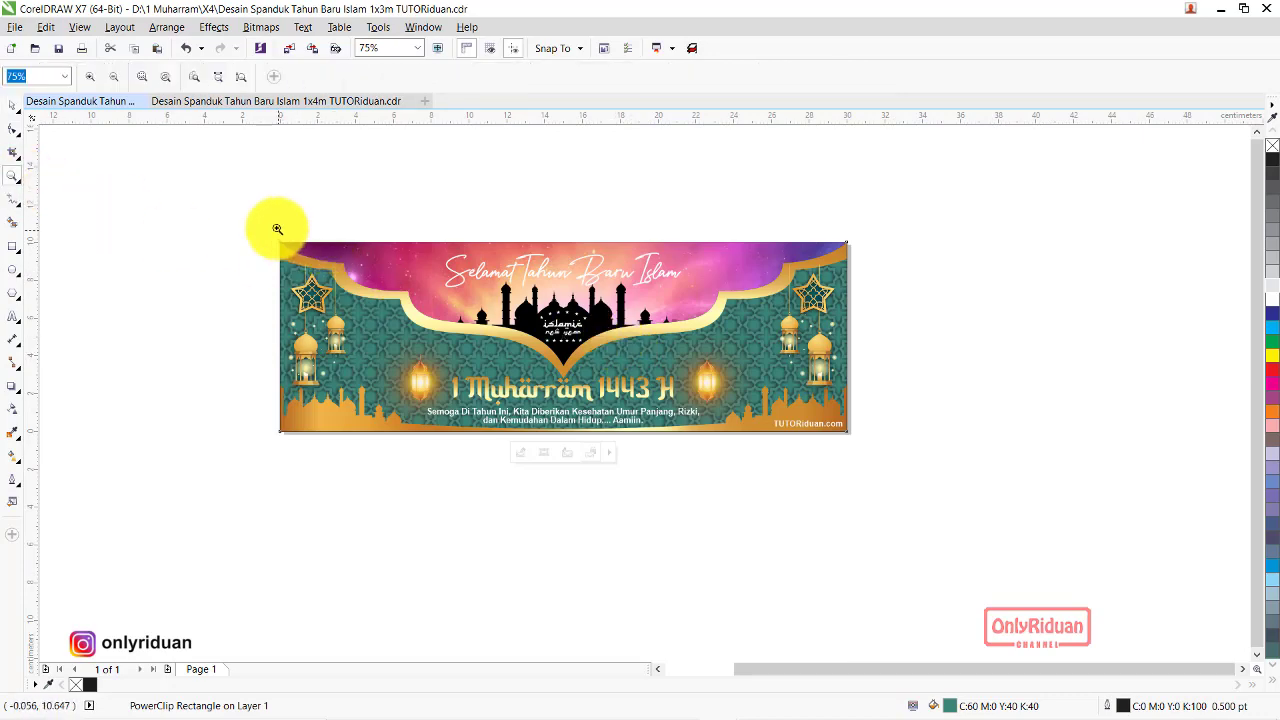
drag(269, 230, 851, 444)
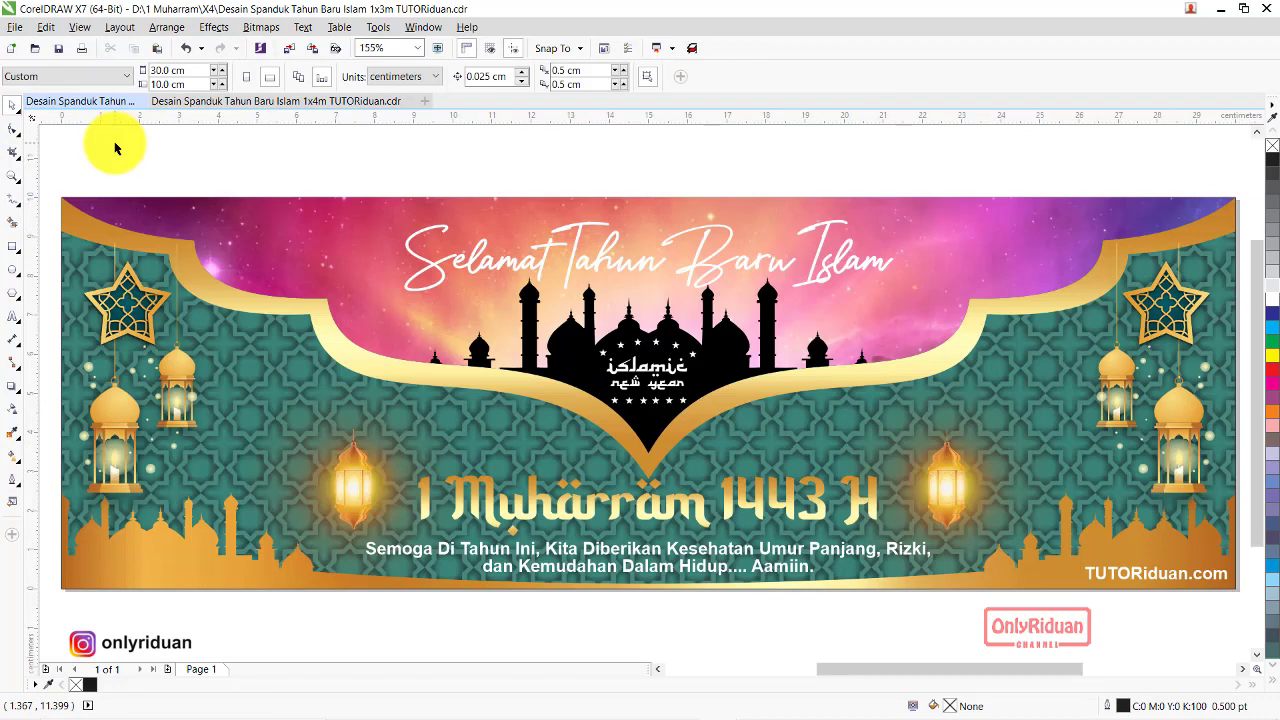
click(604, 264)
click(580, 189)
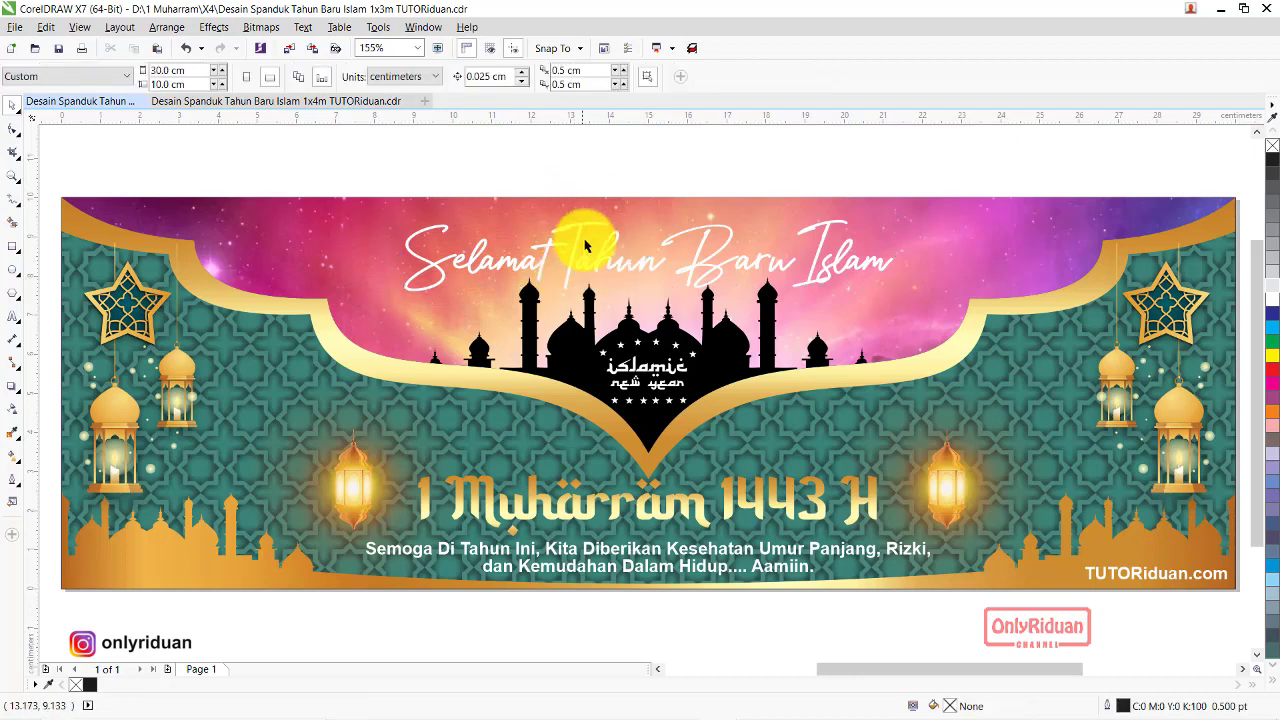
click(590, 270)
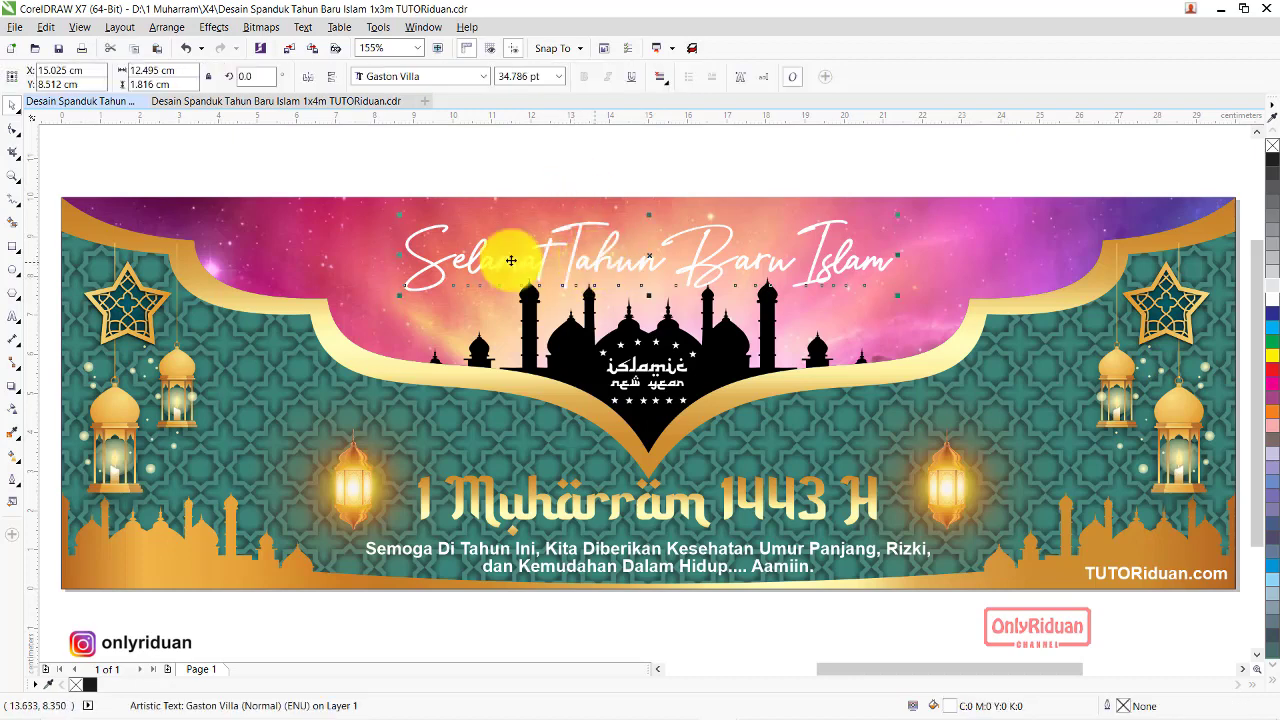
click(592, 514)
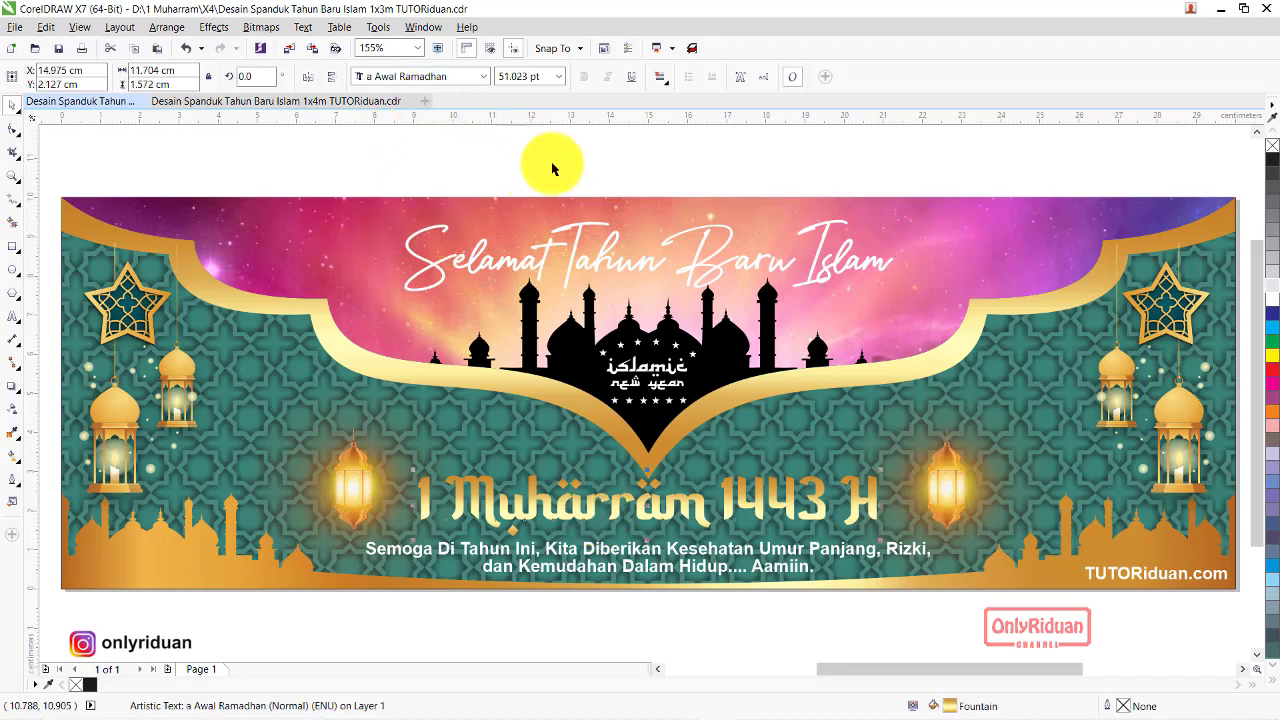
click(600, 178)
Add a black Small Glow drop shadow with feathering 5 to the "Selamat Tahun Baru Islam" text
click(653, 262)
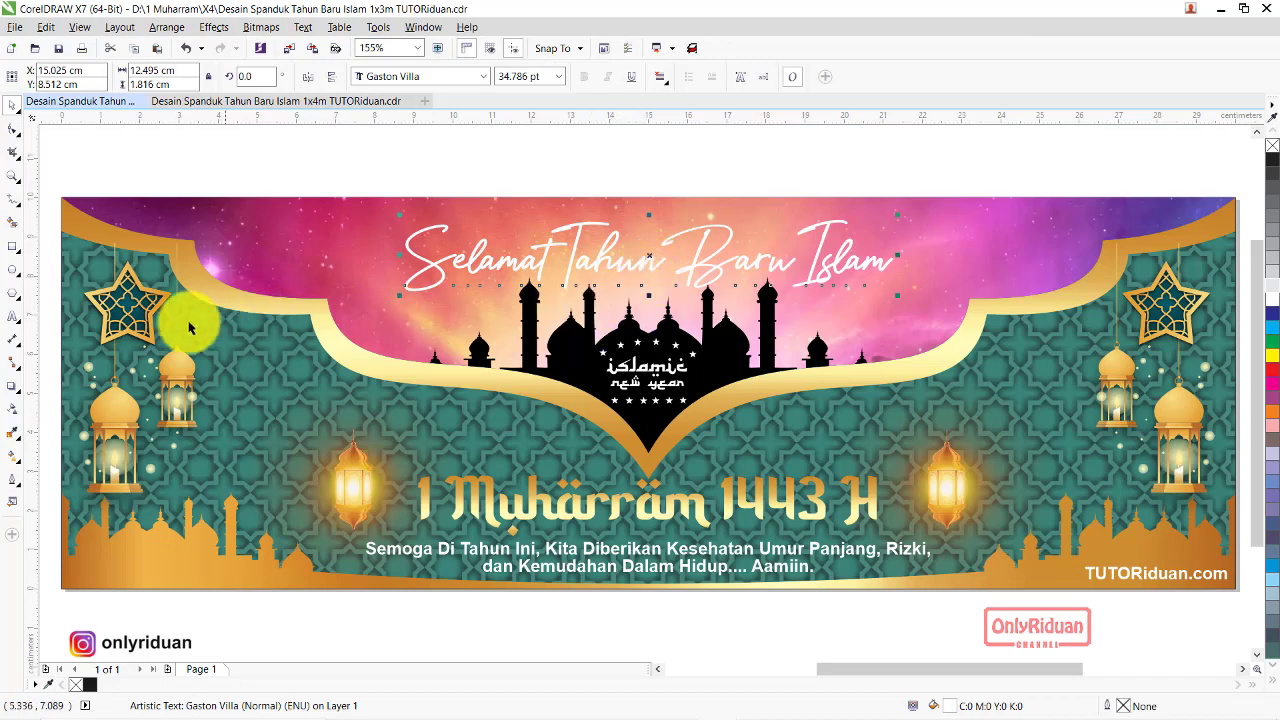
click(12, 392)
click(45, 382)
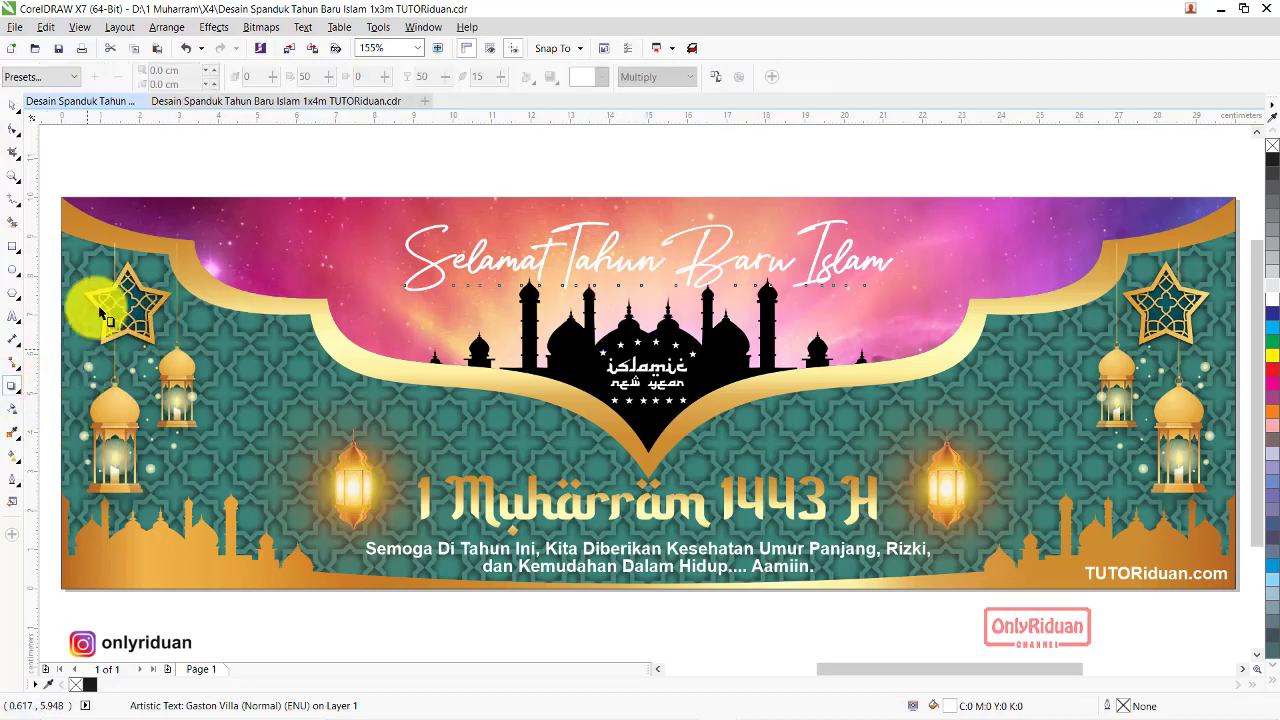
click(75, 78)
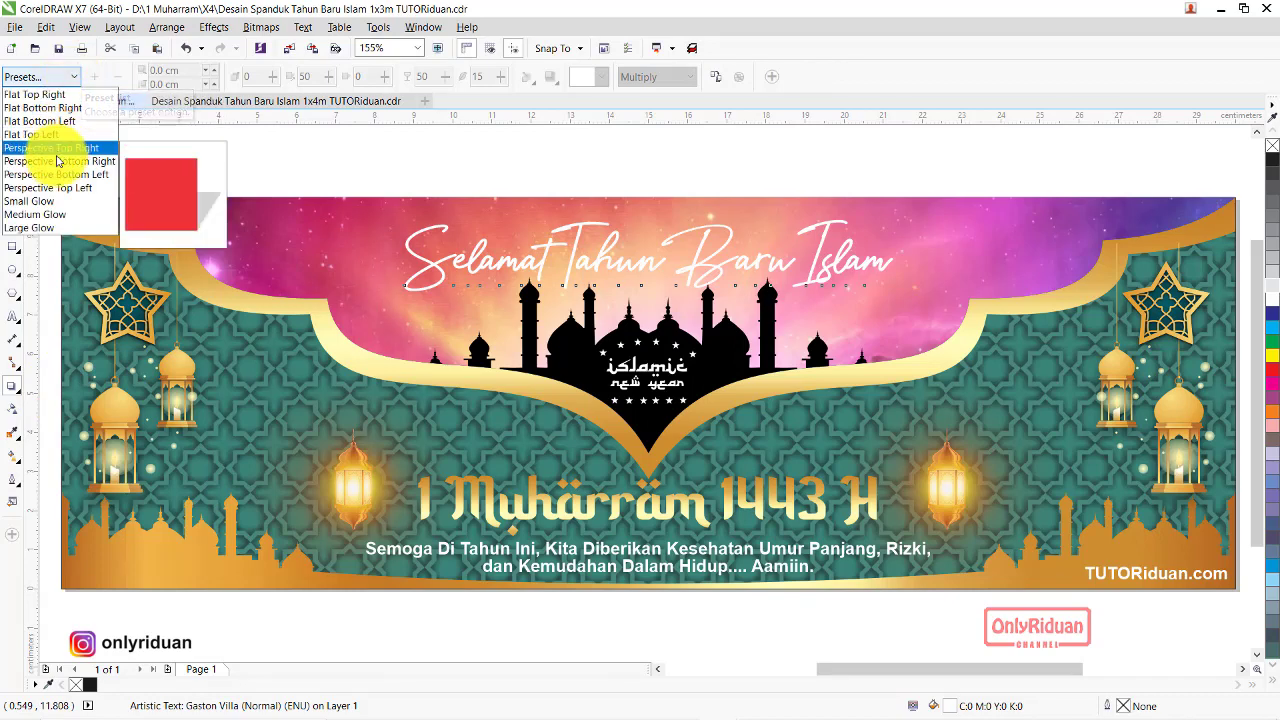
click(48, 203)
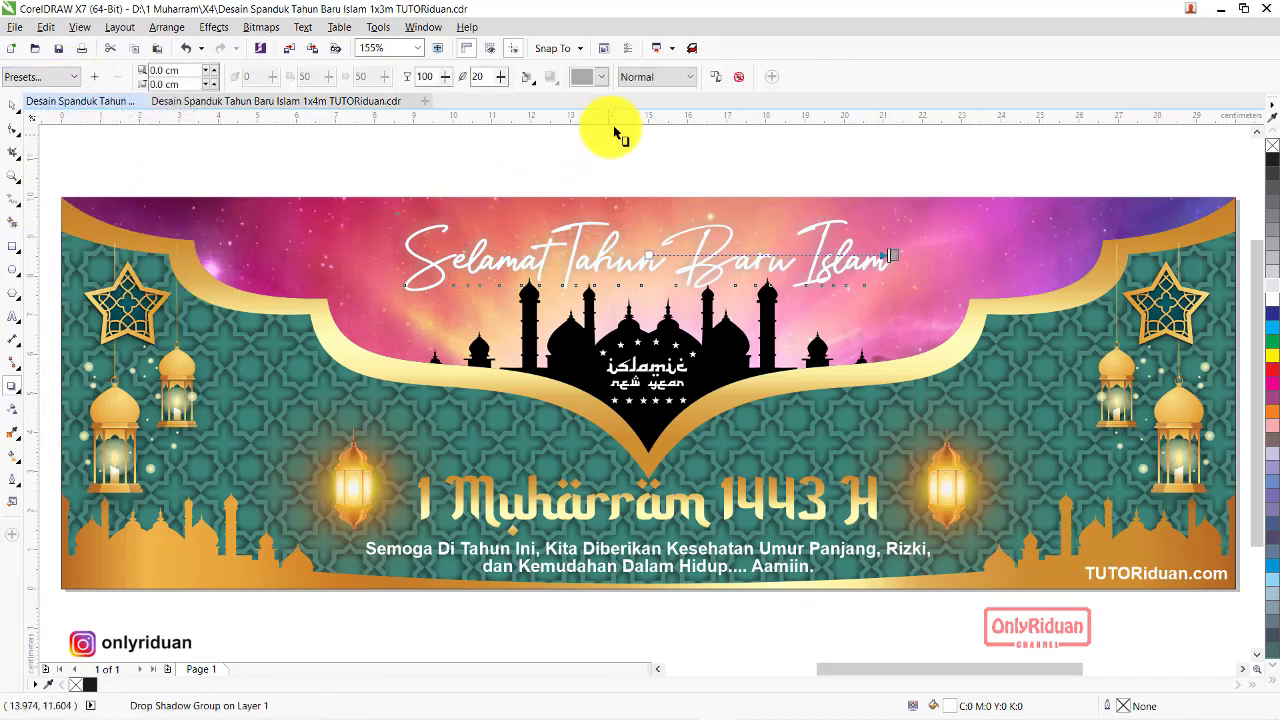
click(600, 78)
click(576, 96)
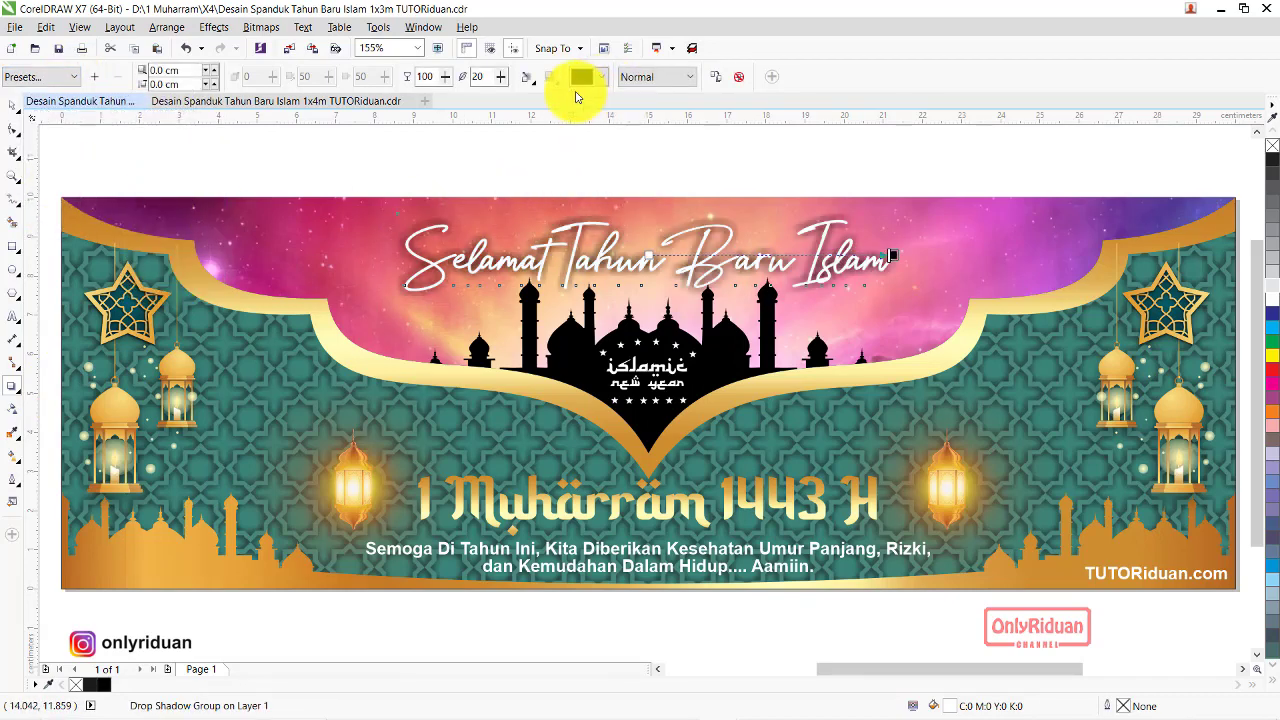
double_click(481, 76)
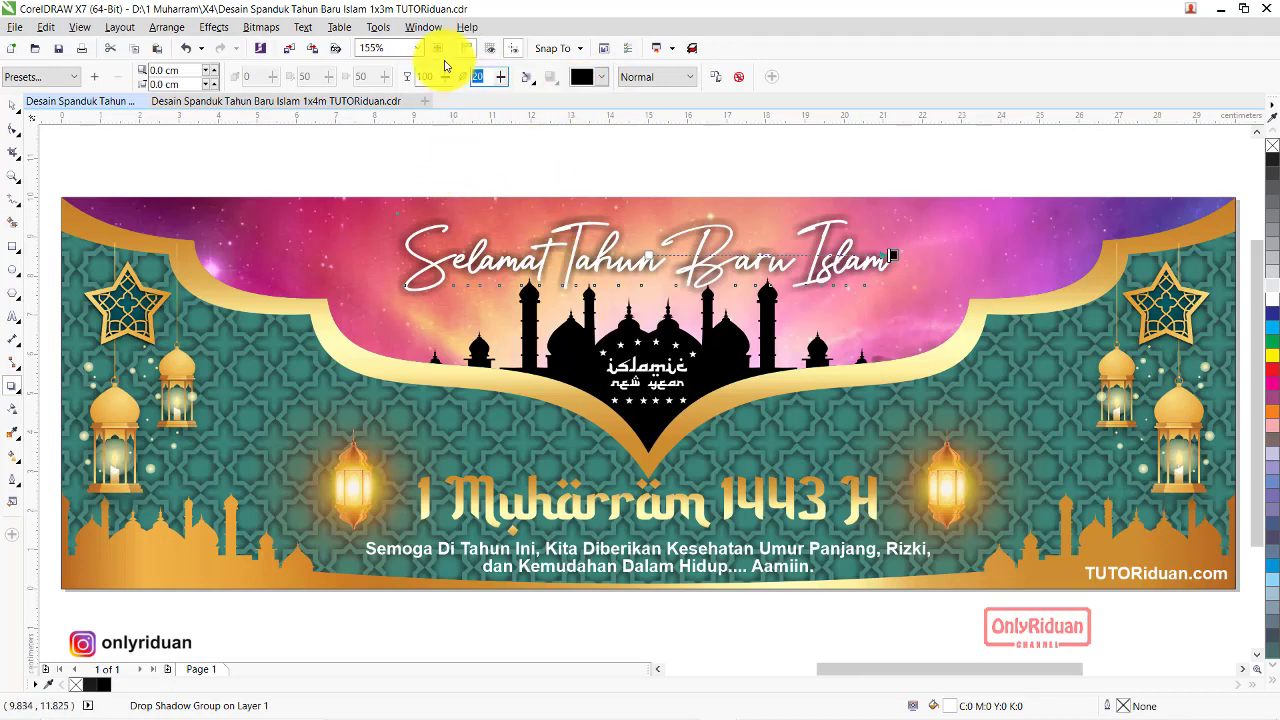
key(Return)
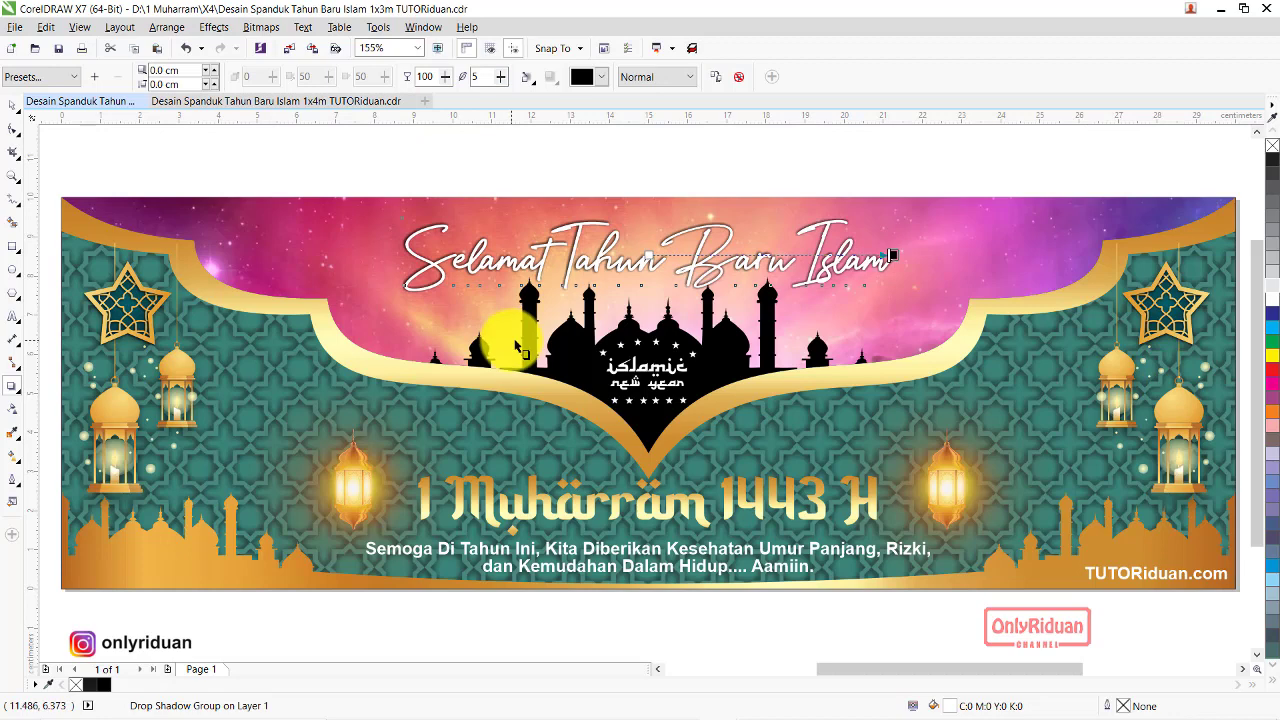
Apply a Flat Bottom Right drop shadow to the "1 Muharram 1443 H" text, offset by about 0.117 cm and -0.121 cm
click(617, 512)
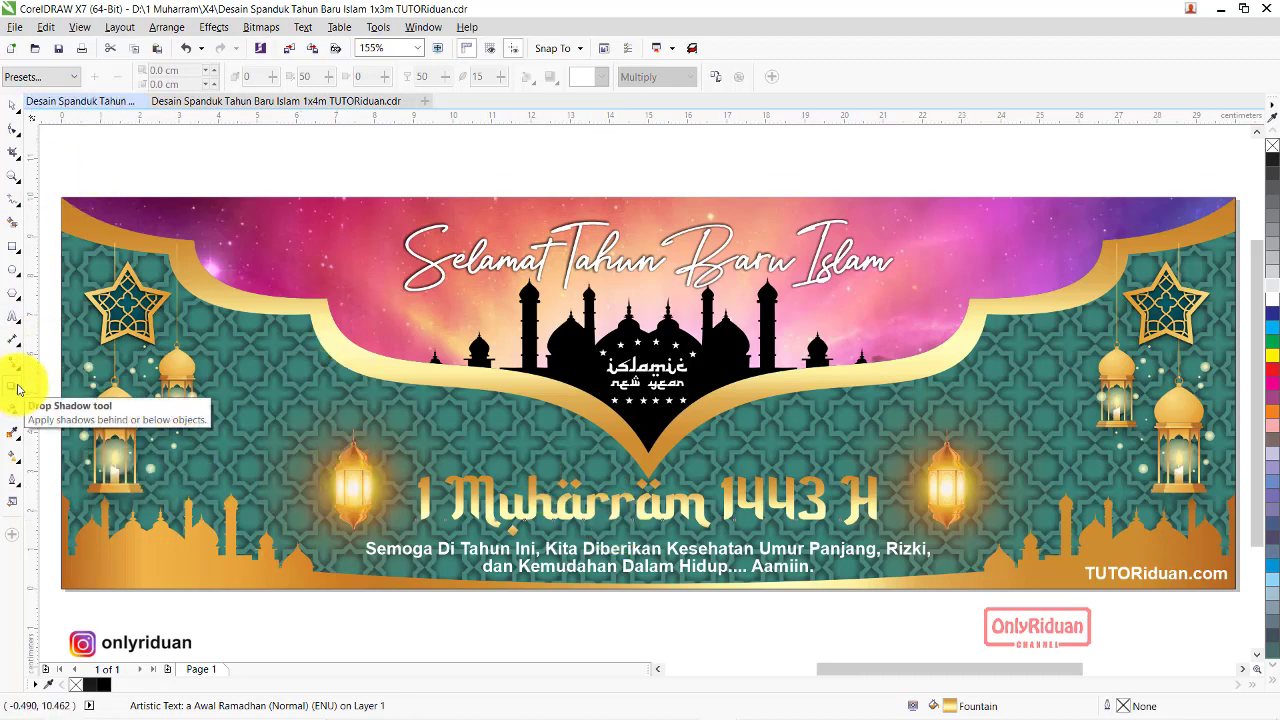
click(72, 77)
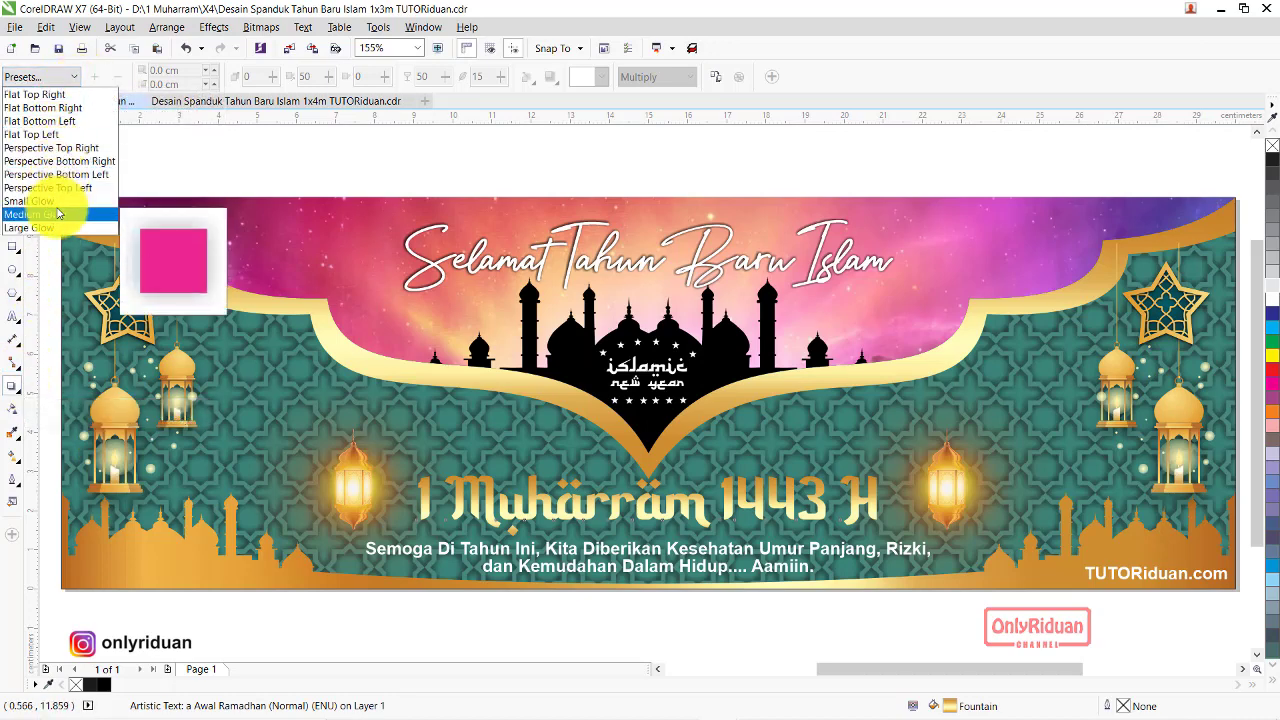
click(71, 108)
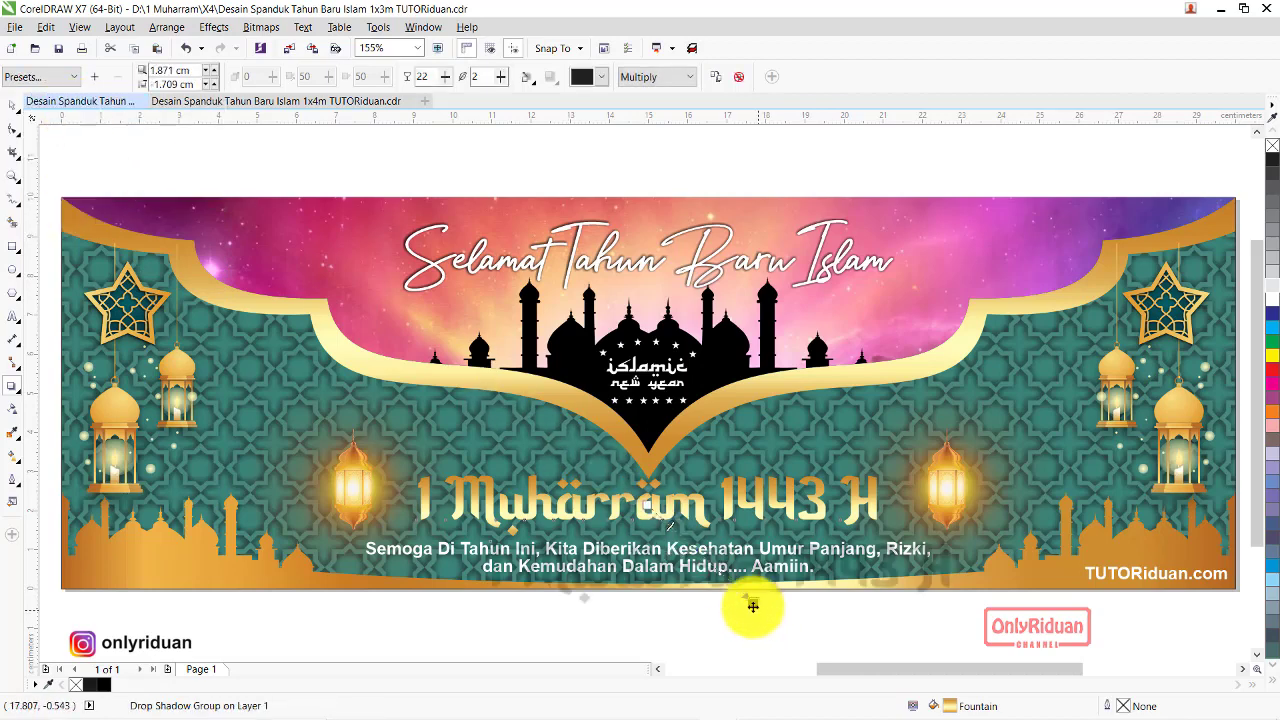
drag(746, 600, 681, 539)
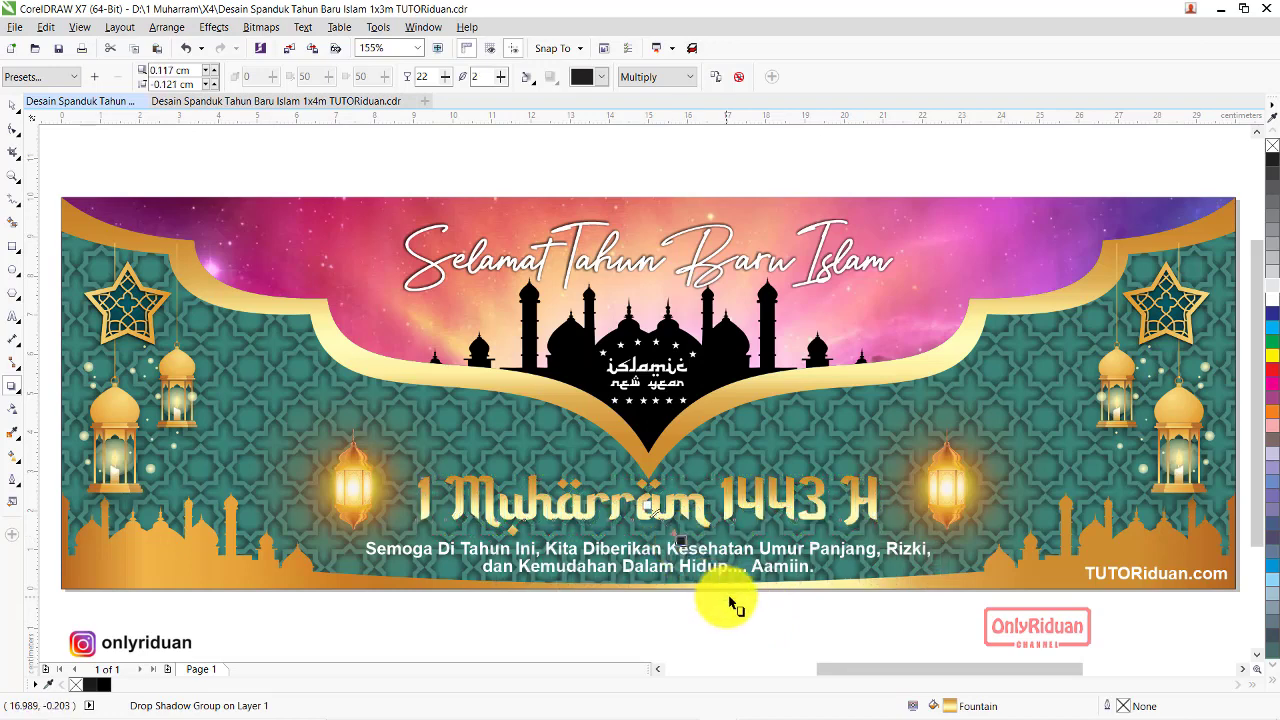
Set the "1 Muharram 1443 H" shadow's feathering to 5 and its opacity to 50, raising the opacity to 80
click(479, 78)
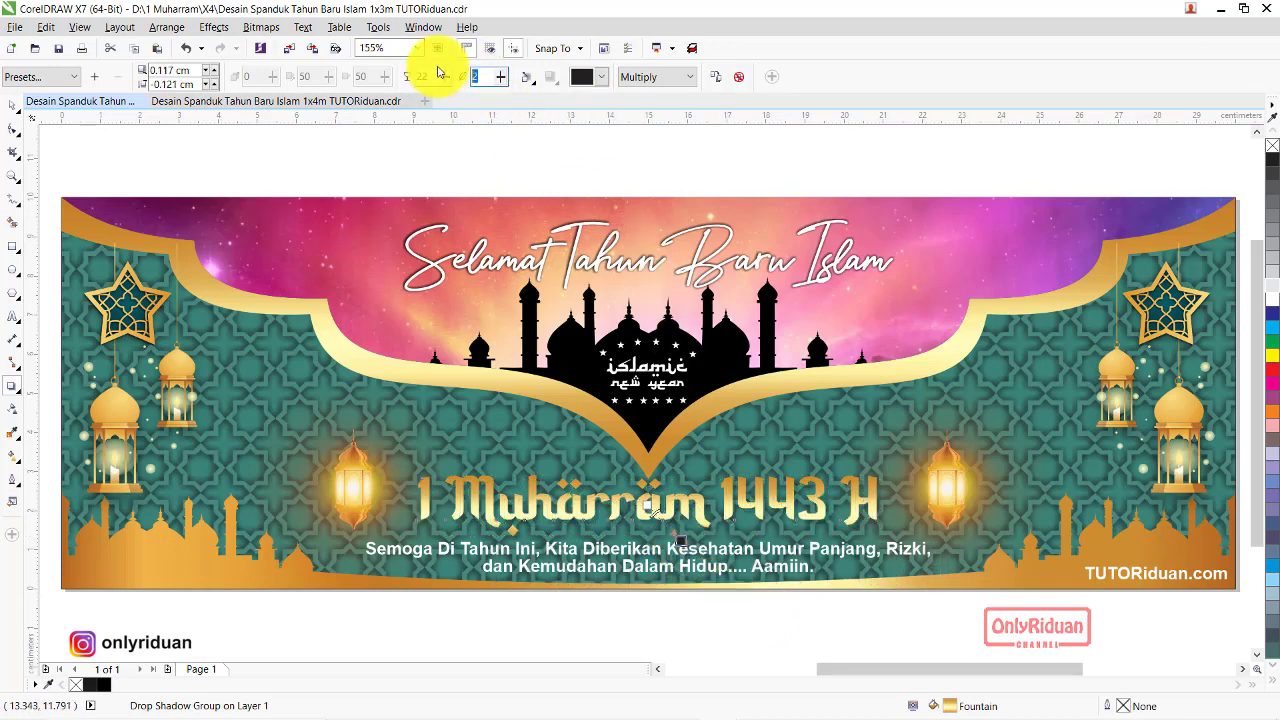
click(432, 78)
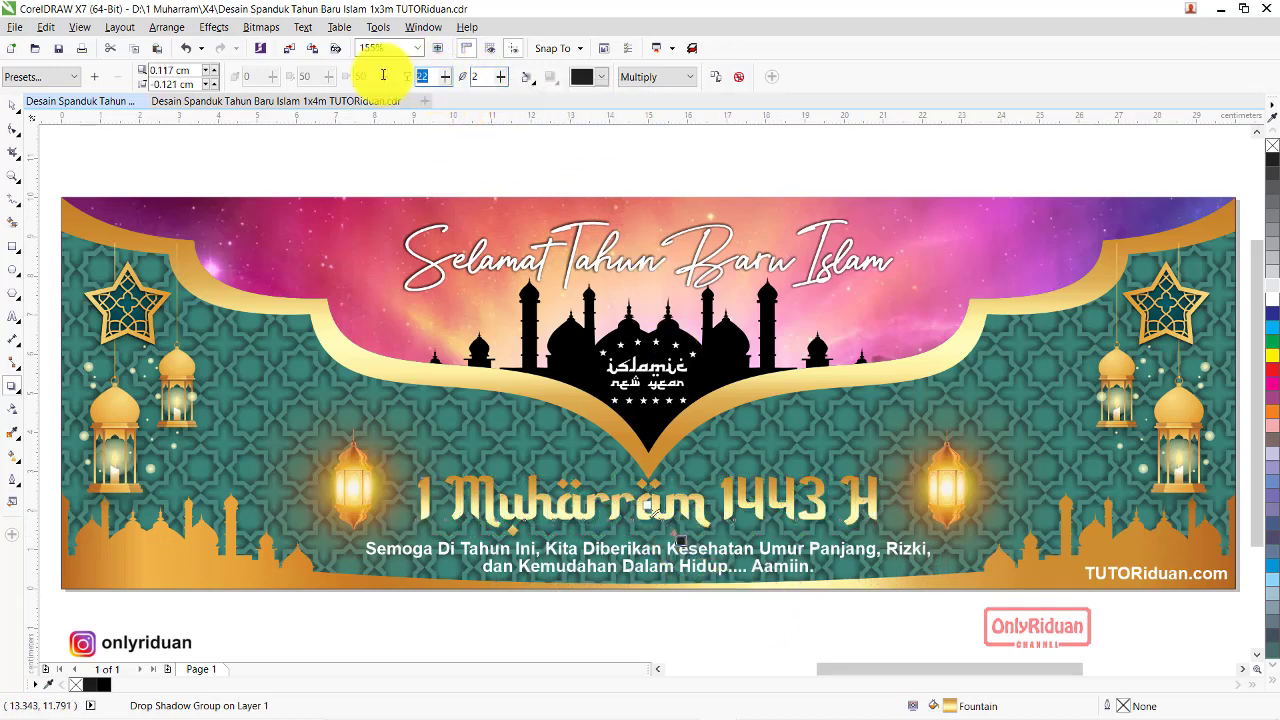
text(50)
key(Return)
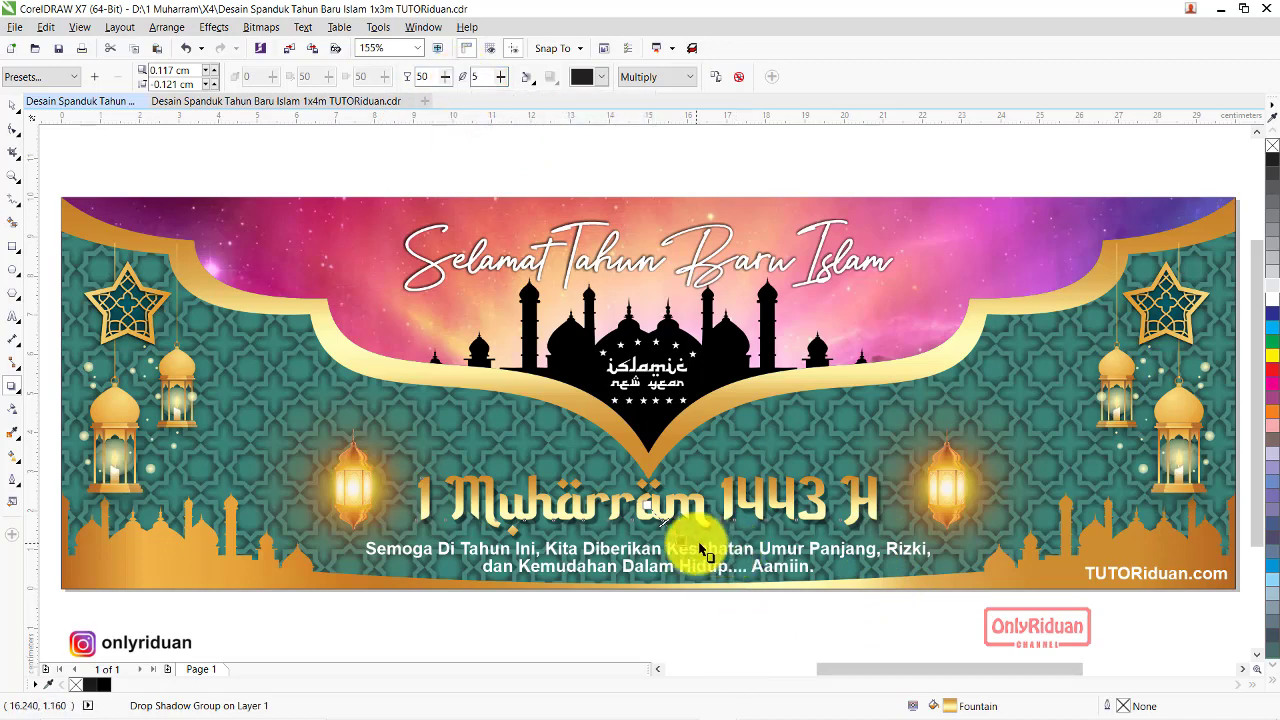
scroll(700, 549, up, 3)
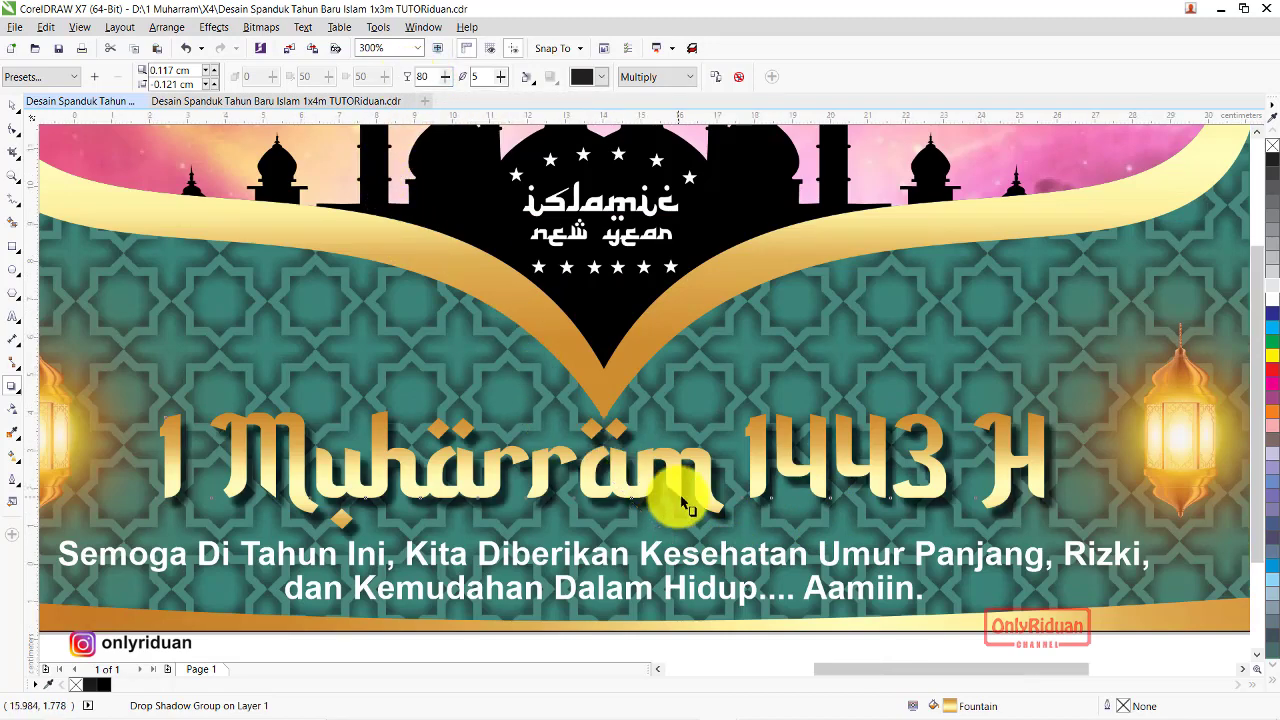
scroll(683, 505, down, 2)
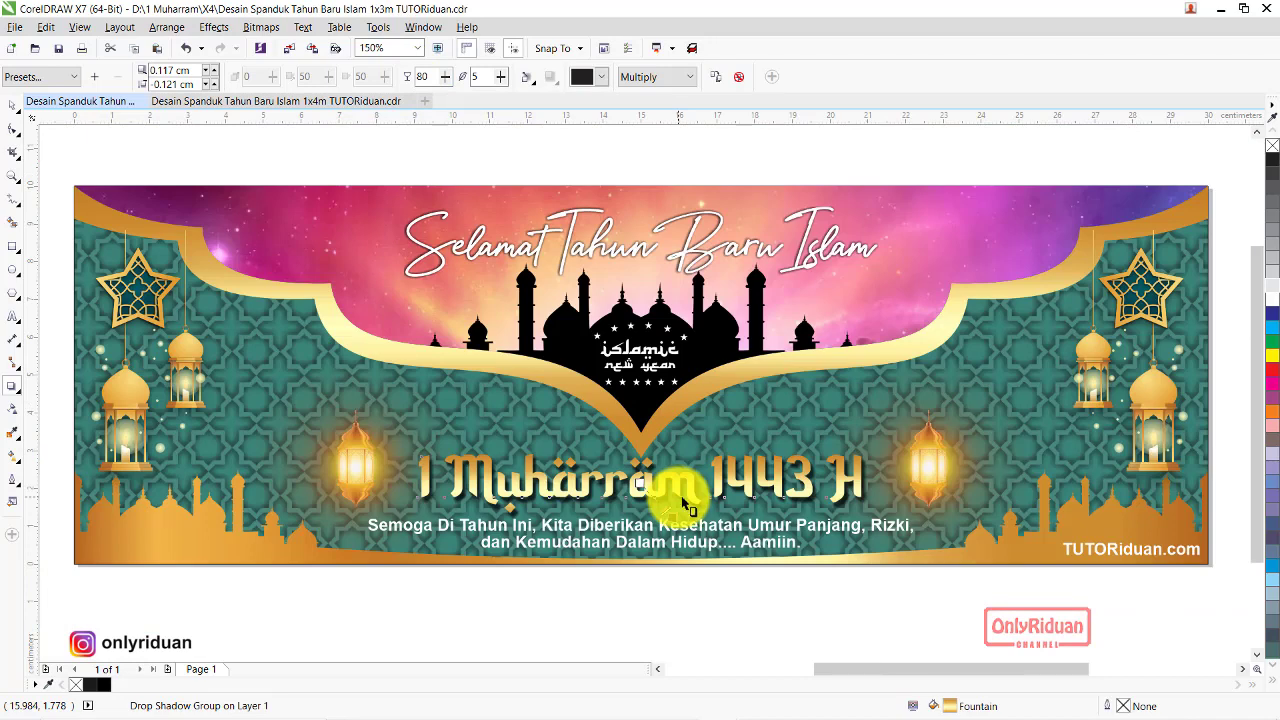
Add a black Small Glow drop shadow to the two-line "Semoga Di Tahun Ini" text
click(688, 549)
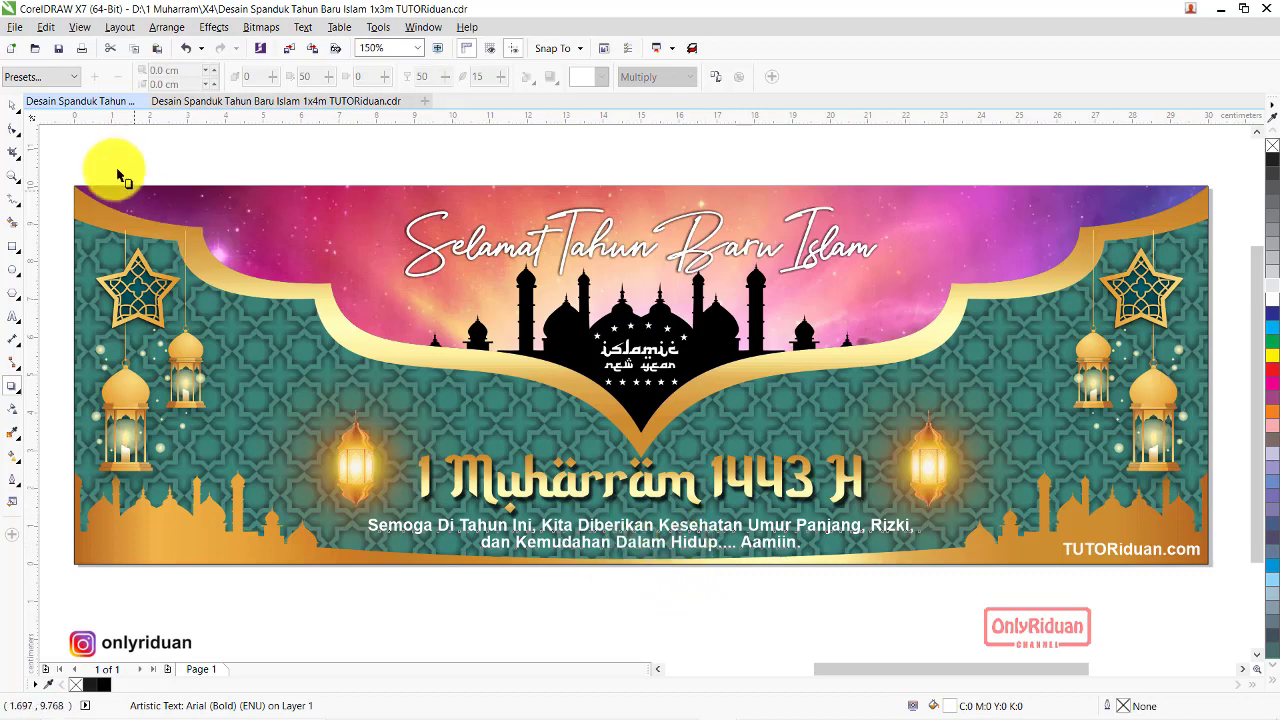
click(45, 77)
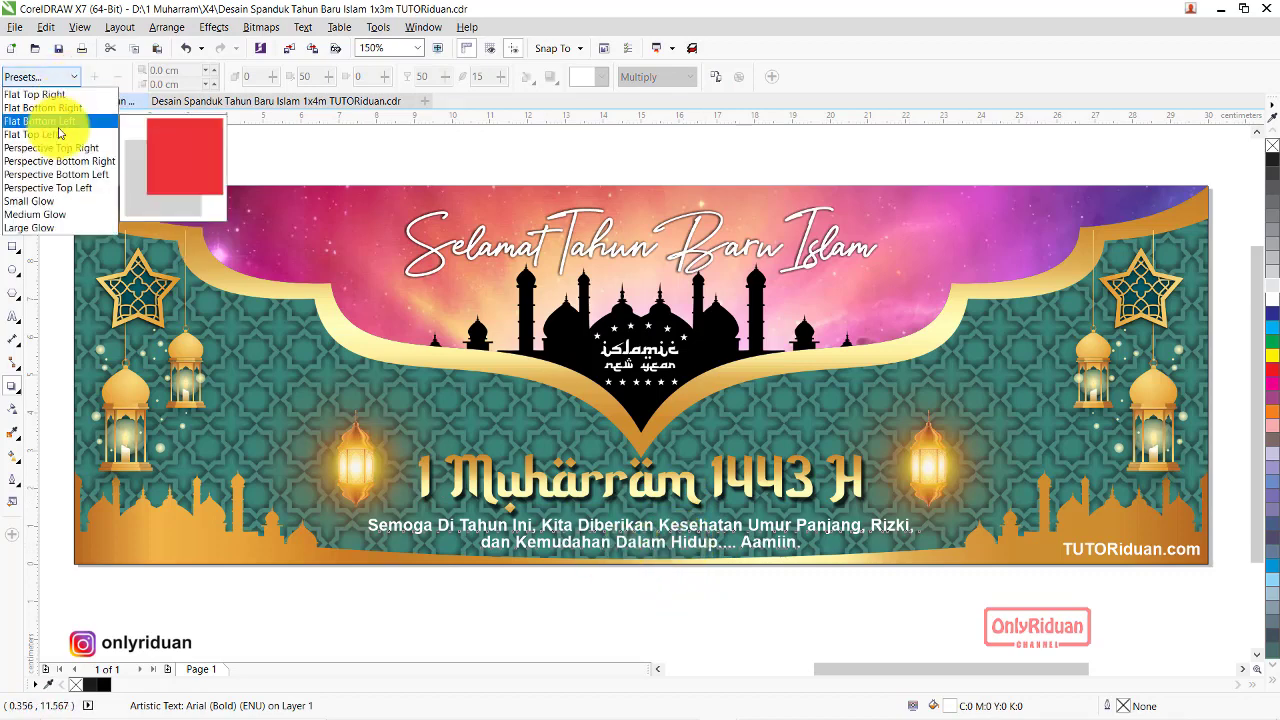
click(50, 201)
click(601, 77)
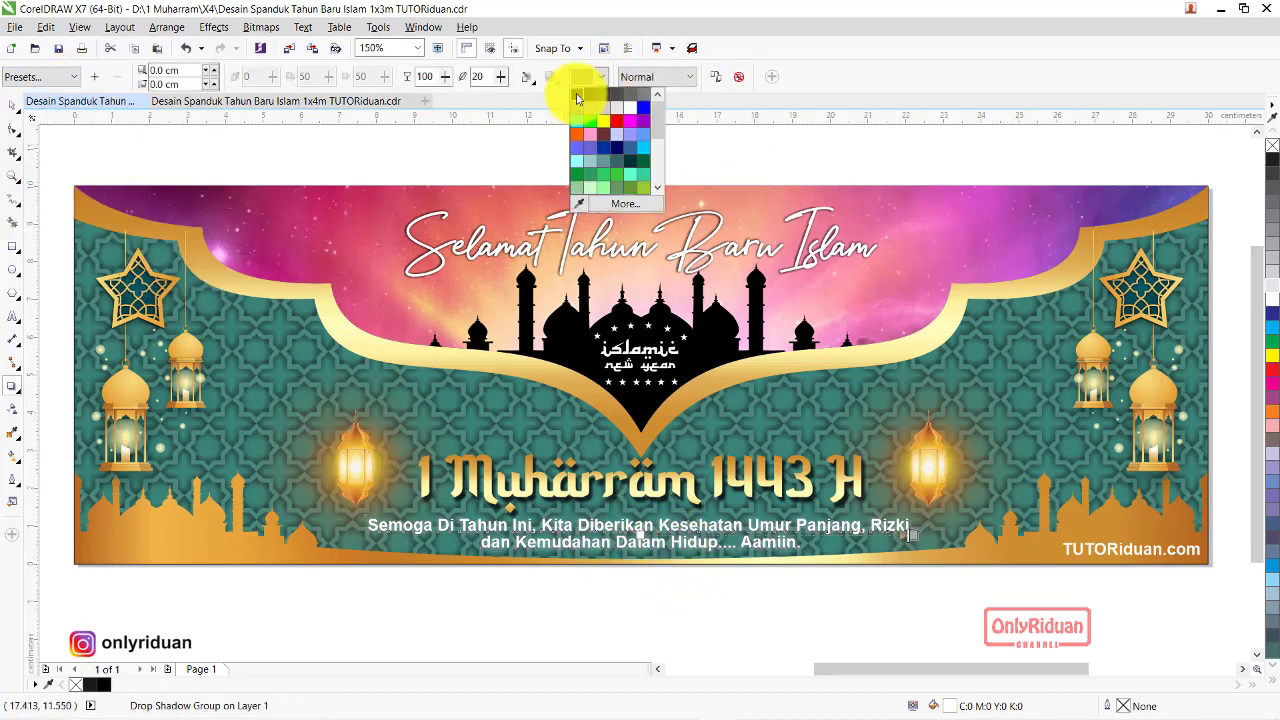
click(577, 97)
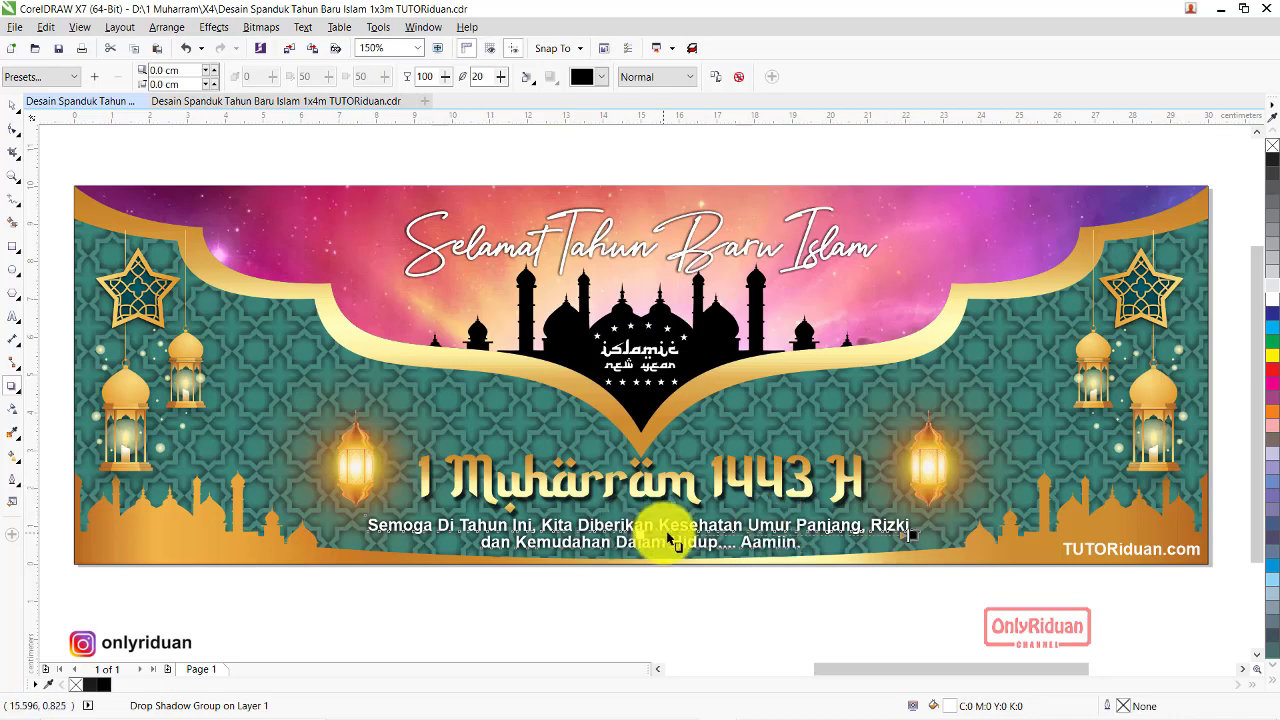
Add a black Small Glow drop shadow with feathering 10 to the gold curved frame
click(222, 163)
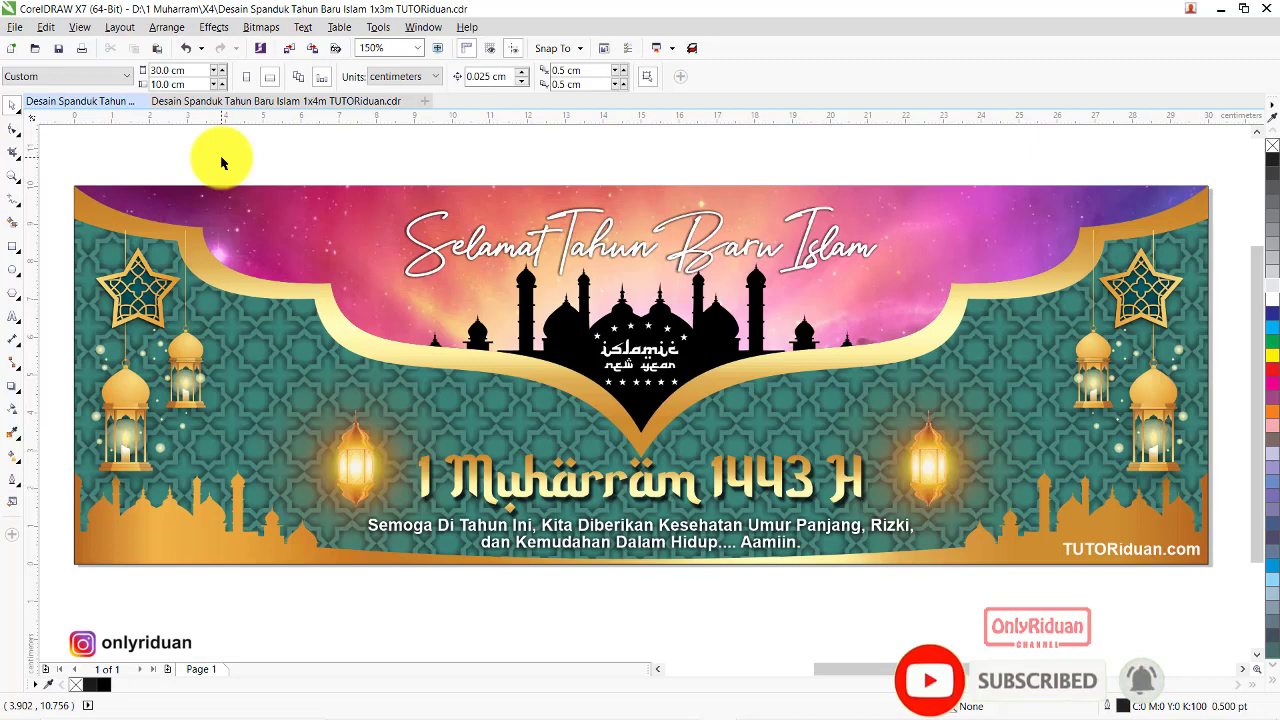
click(528, 357)
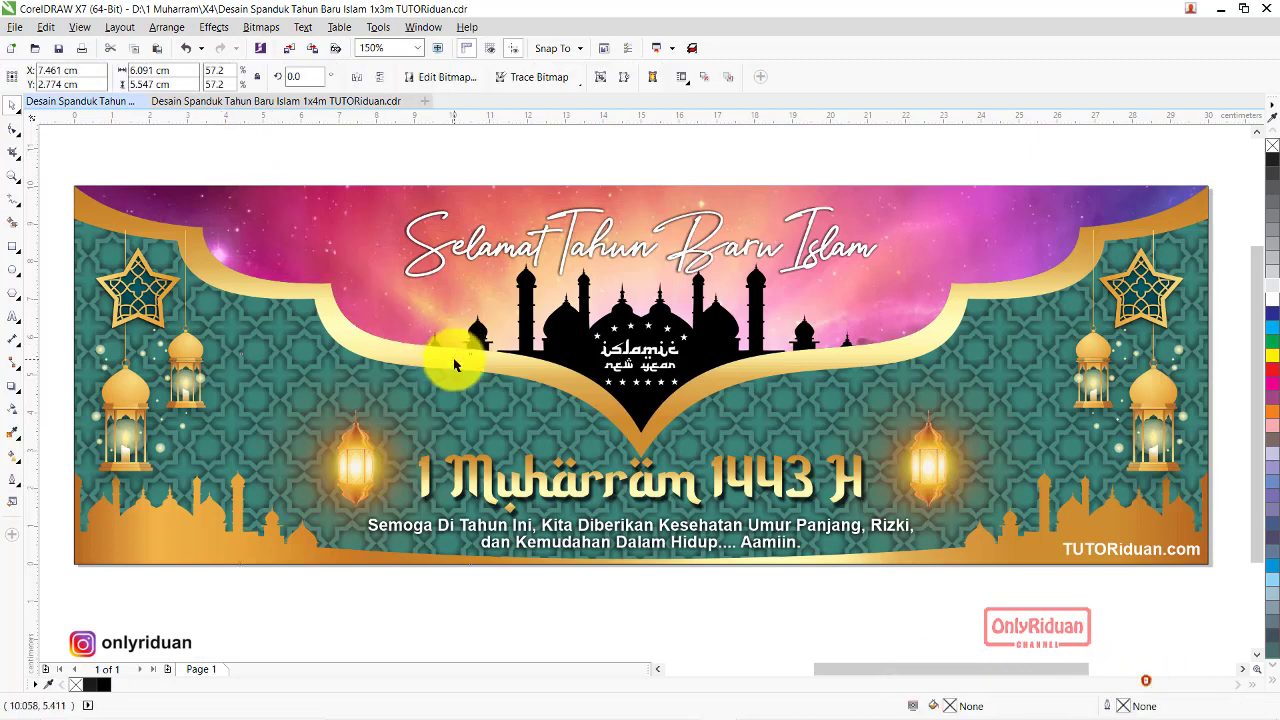
drag(520, 372, 687, 442)
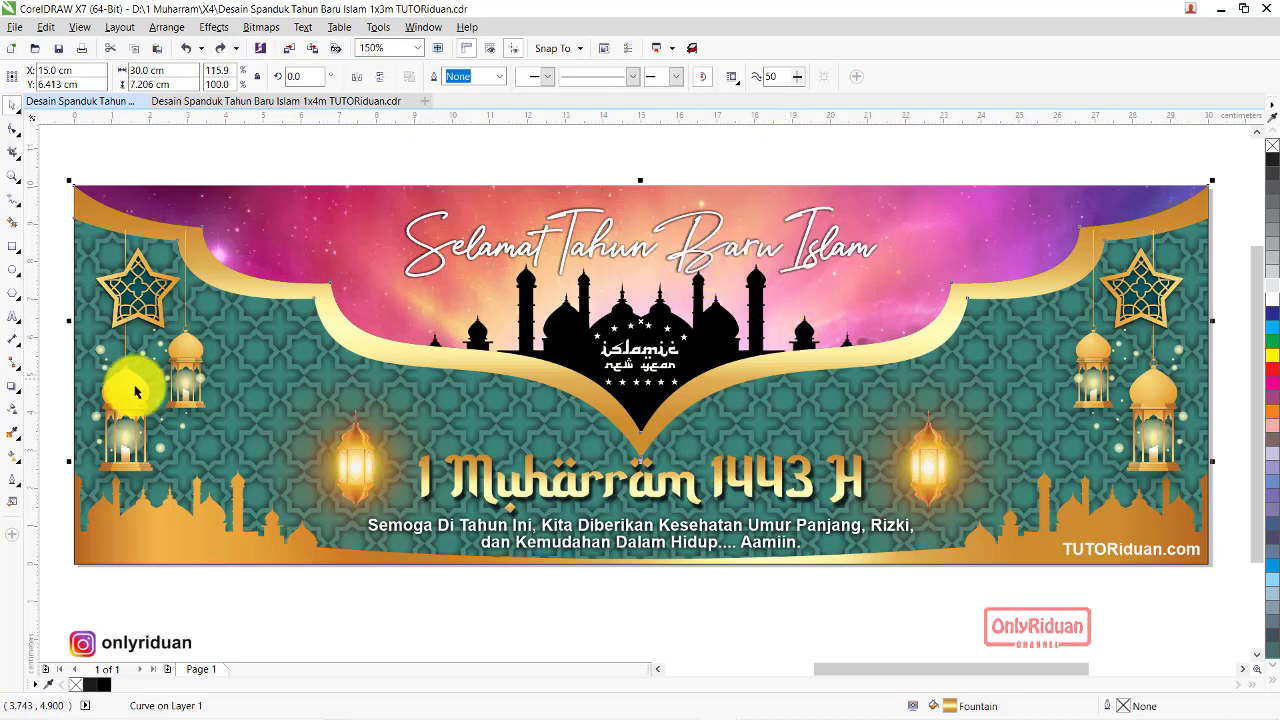
click(13, 390)
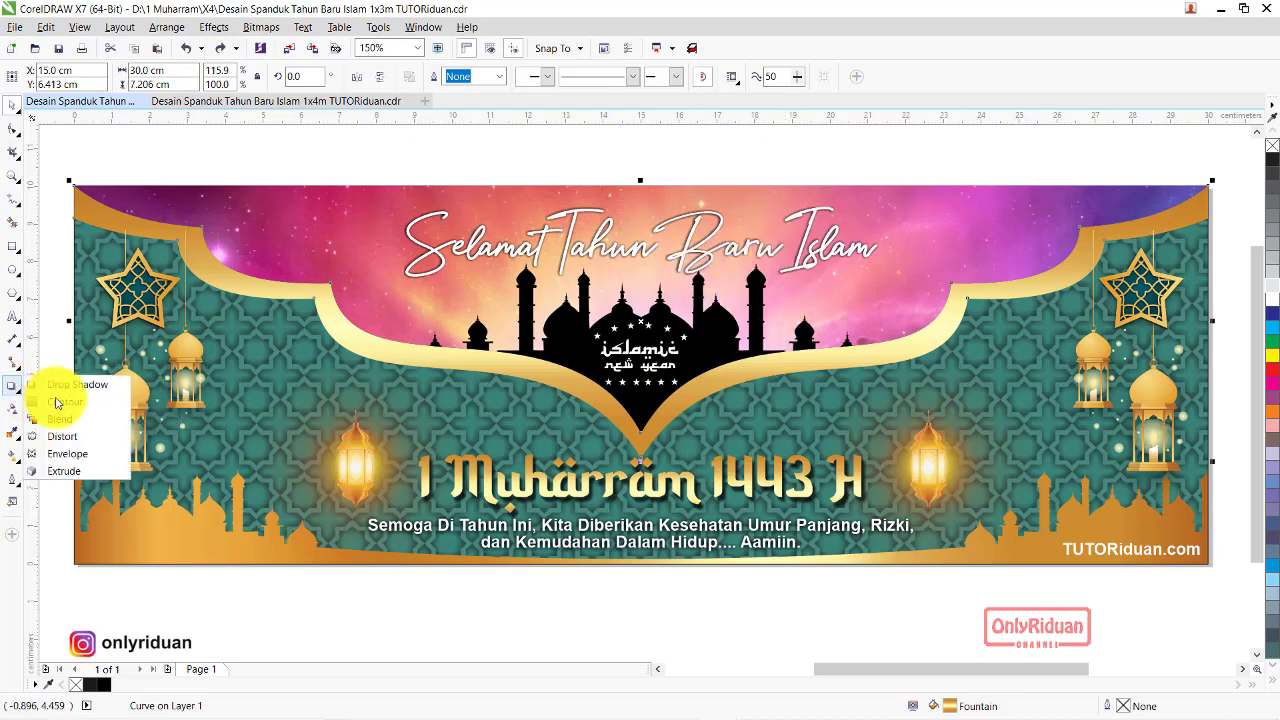
click(70, 388)
click(60, 77)
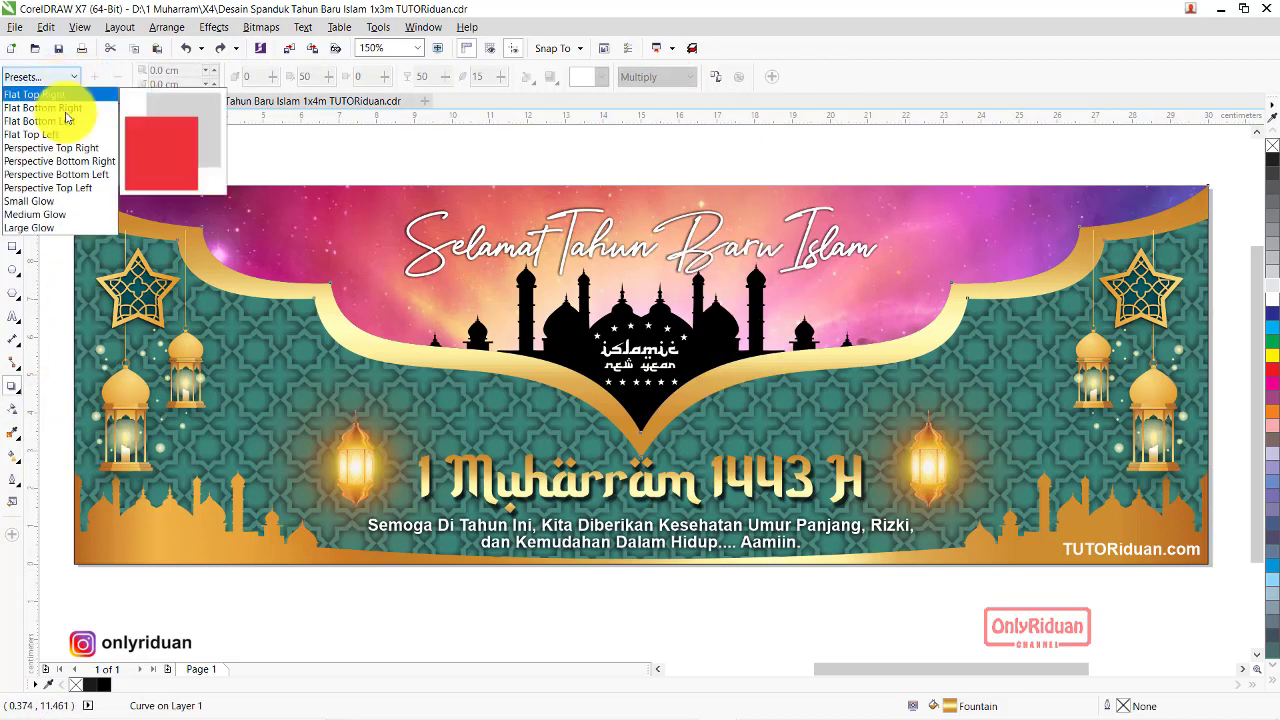
click(40, 207)
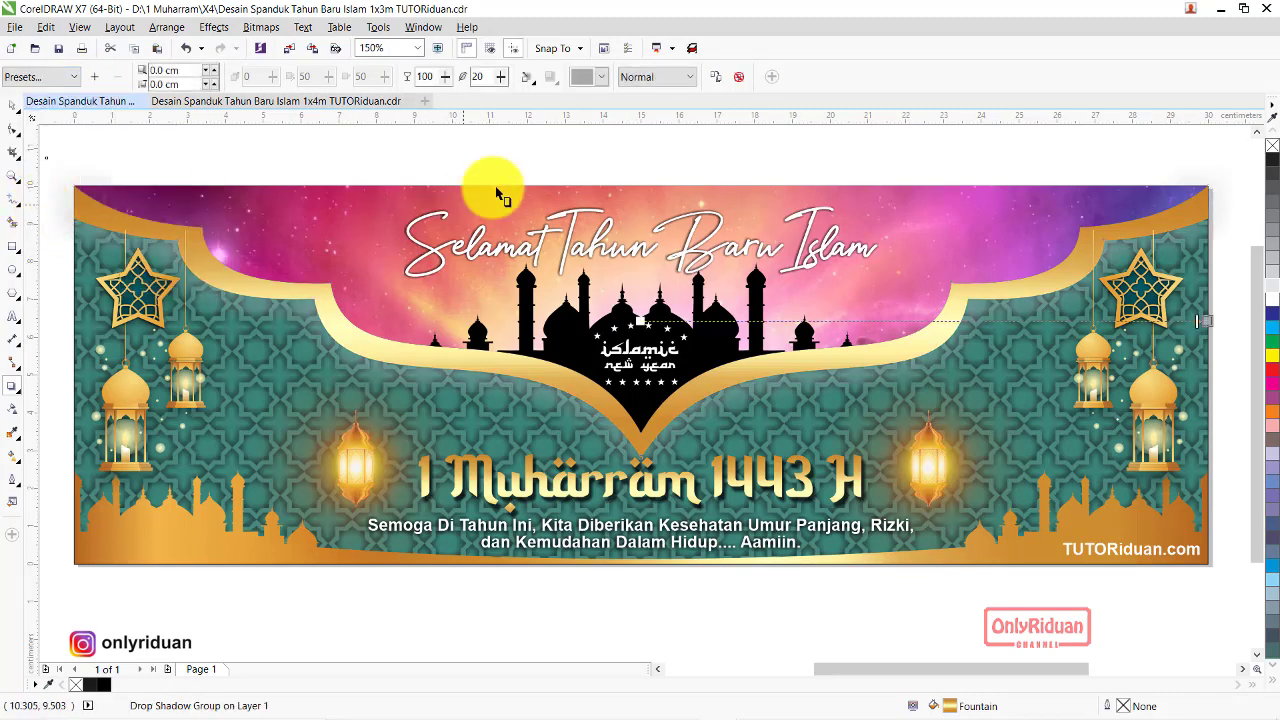
click(602, 80)
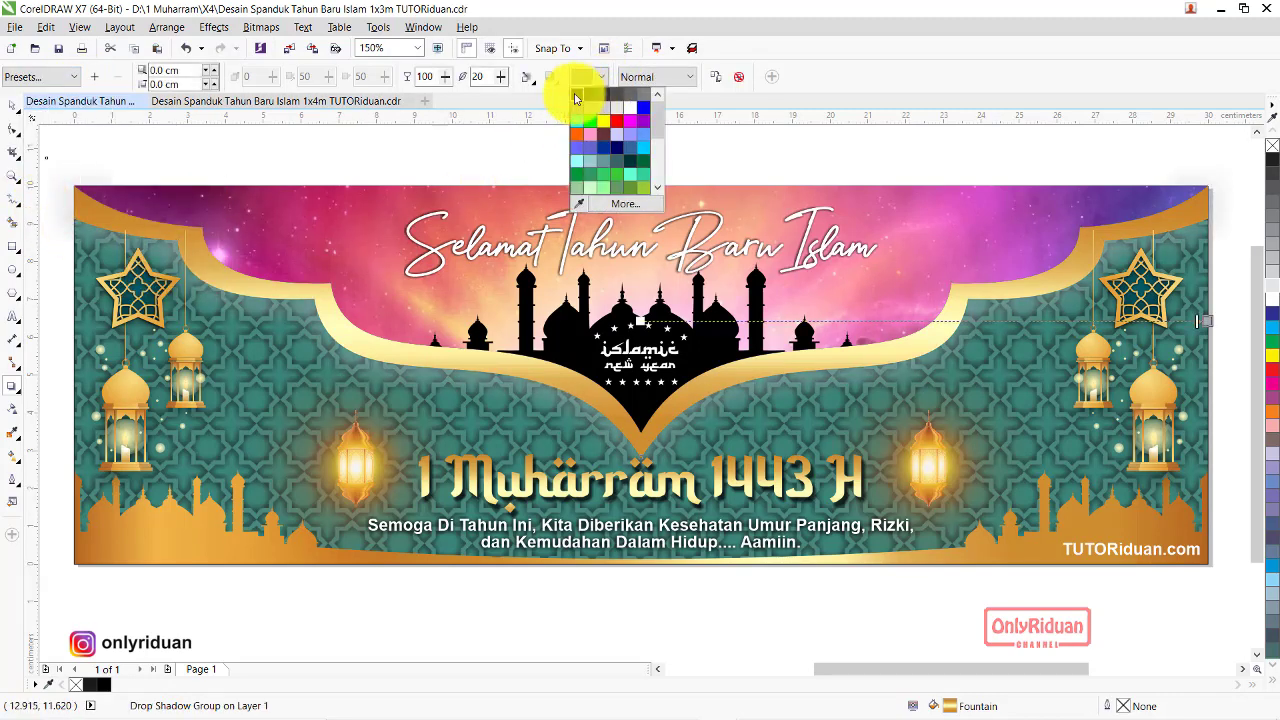
click(575, 97)
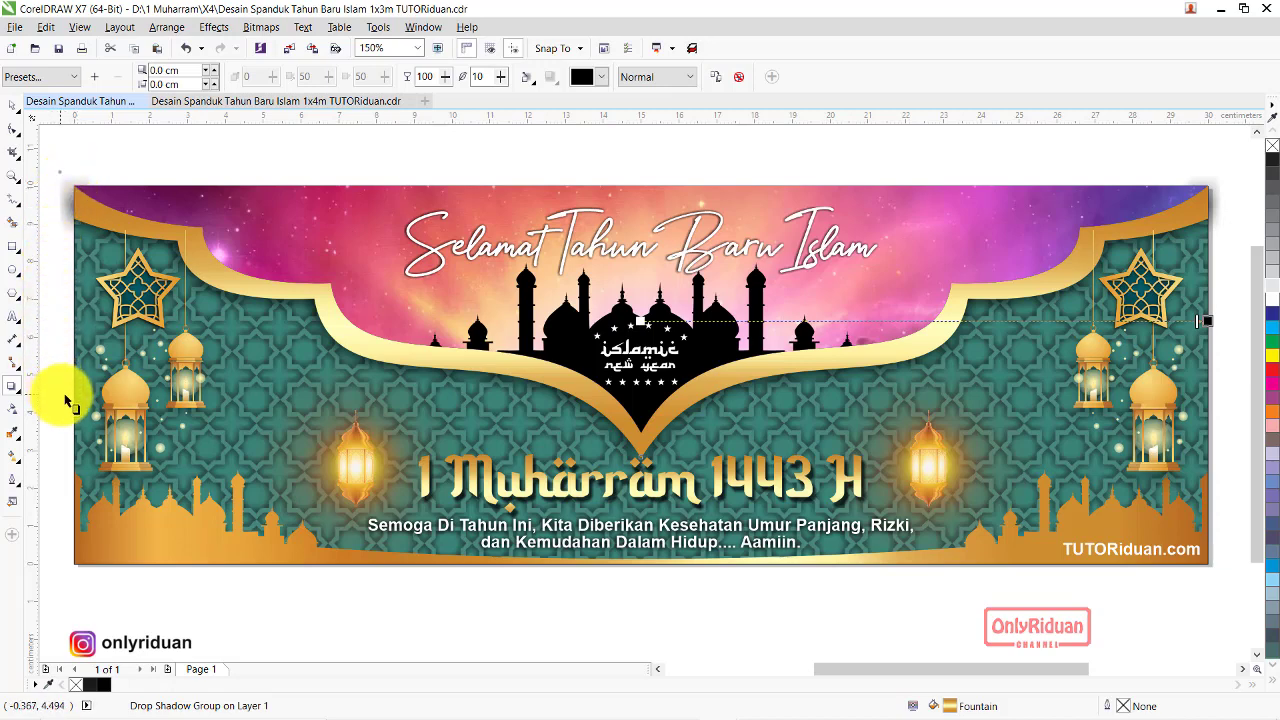
click(12, 104)
click(248, 172)
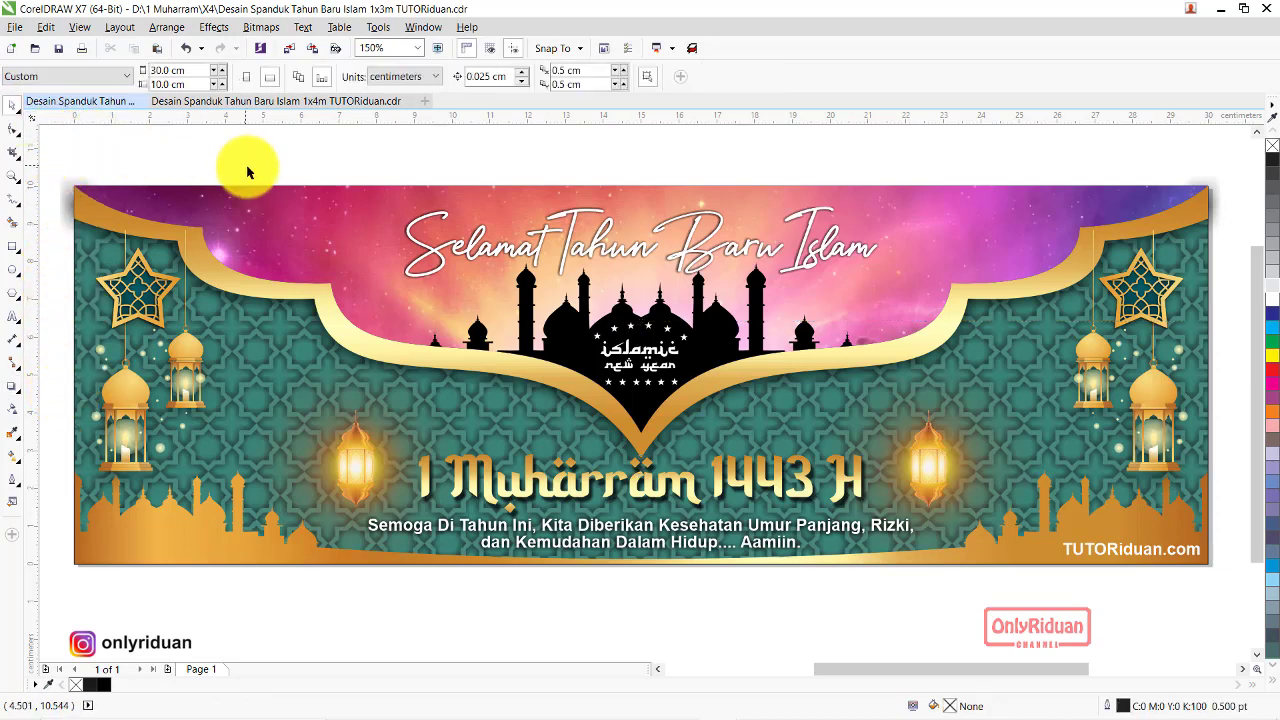
PowerClip the gold curved frame with its shadow inside the banner's background rectangle
click(355, 342)
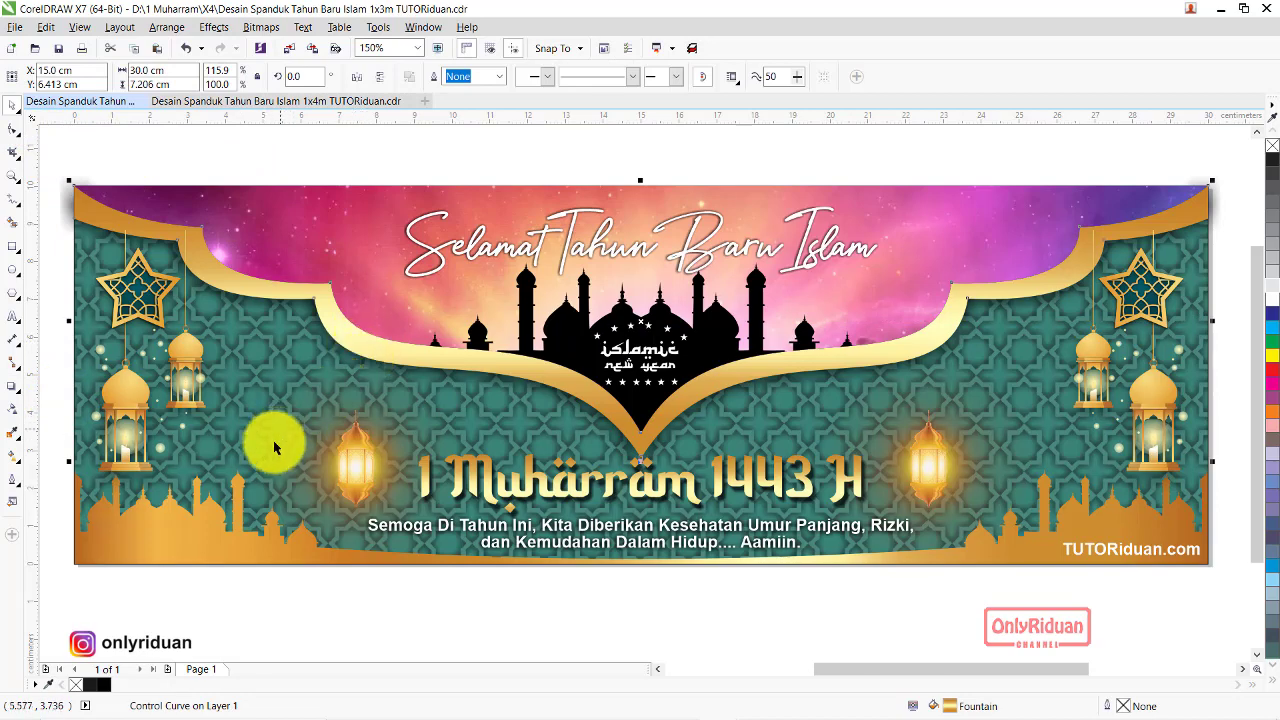
right_click(340, 330)
click(378, 326)
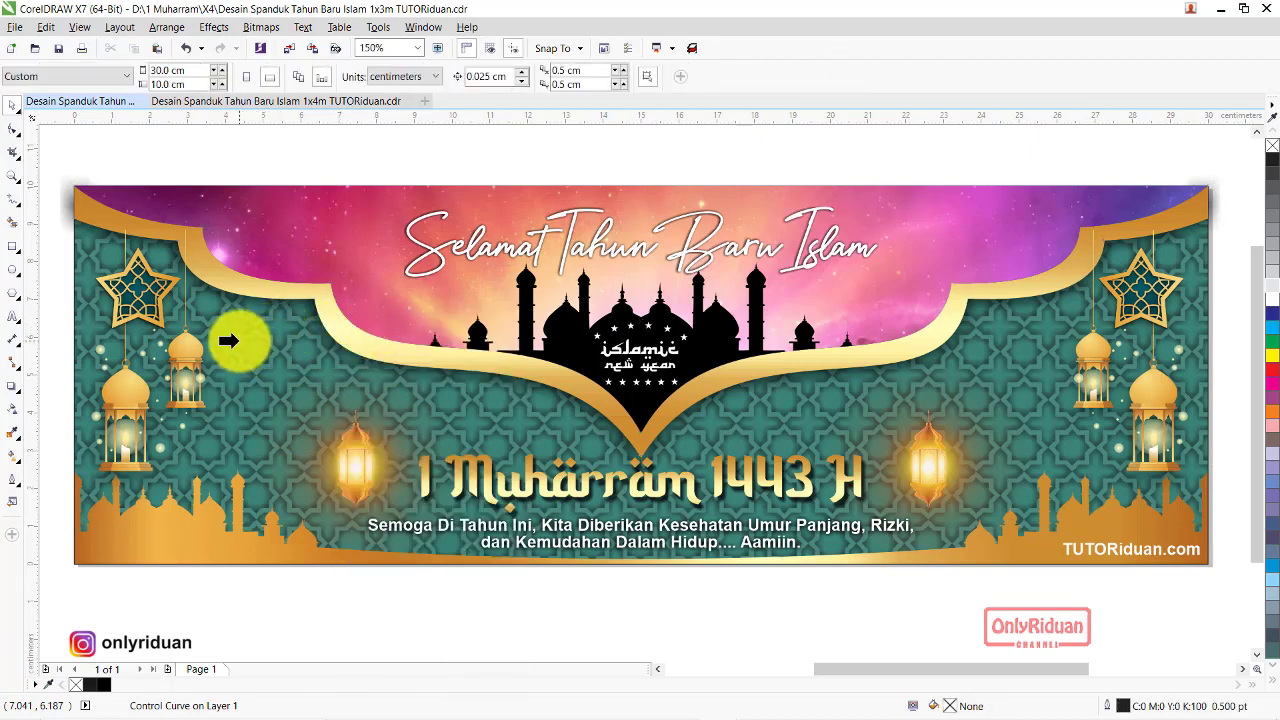
click(240, 340)
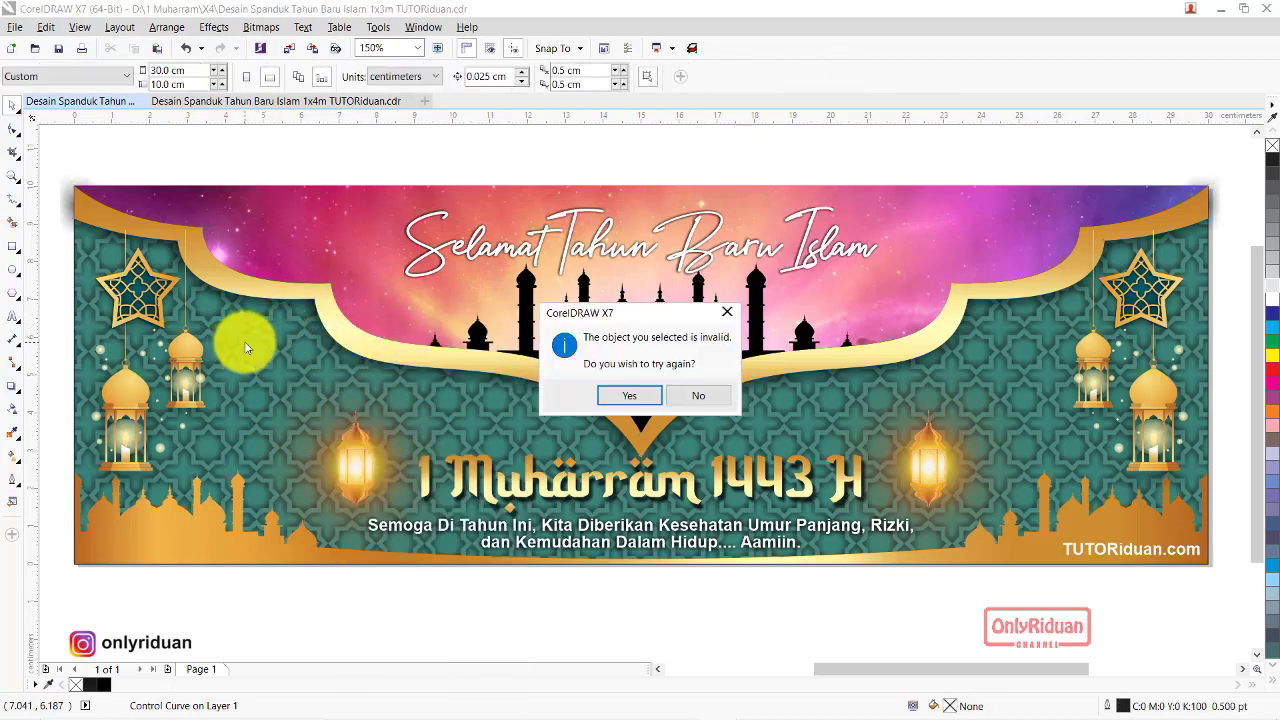
click(622, 398)
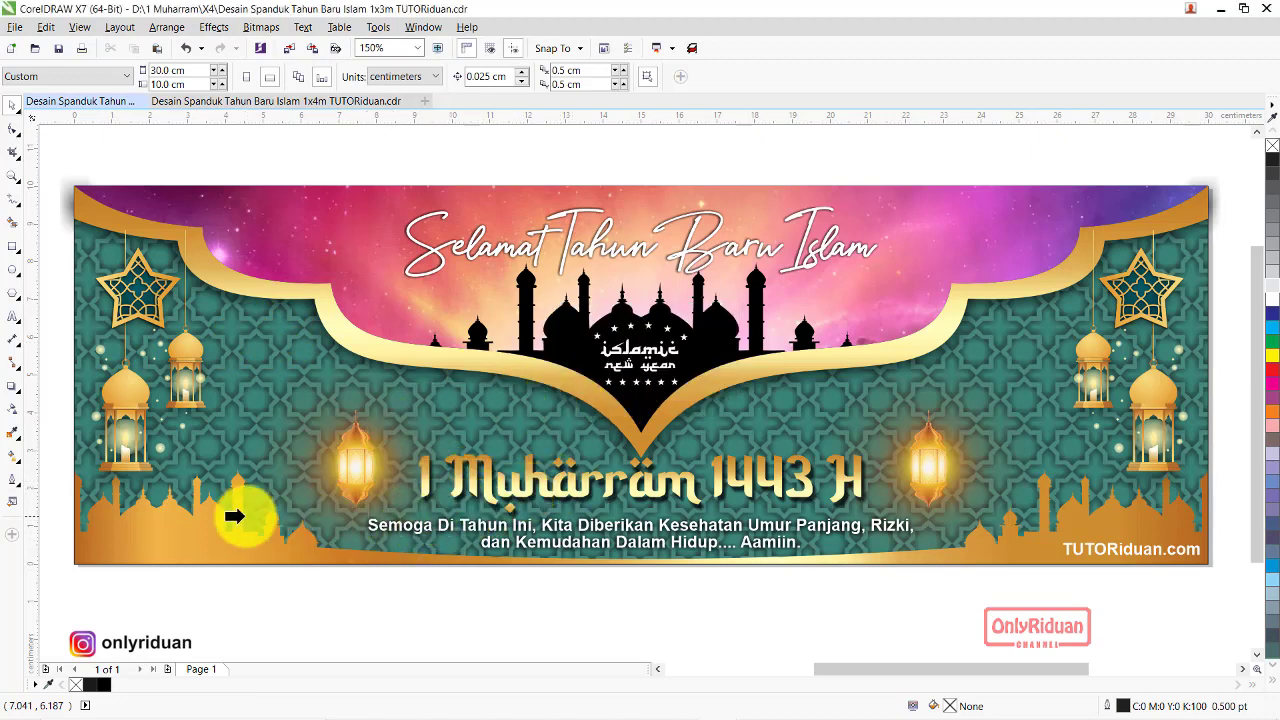
click(160, 552)
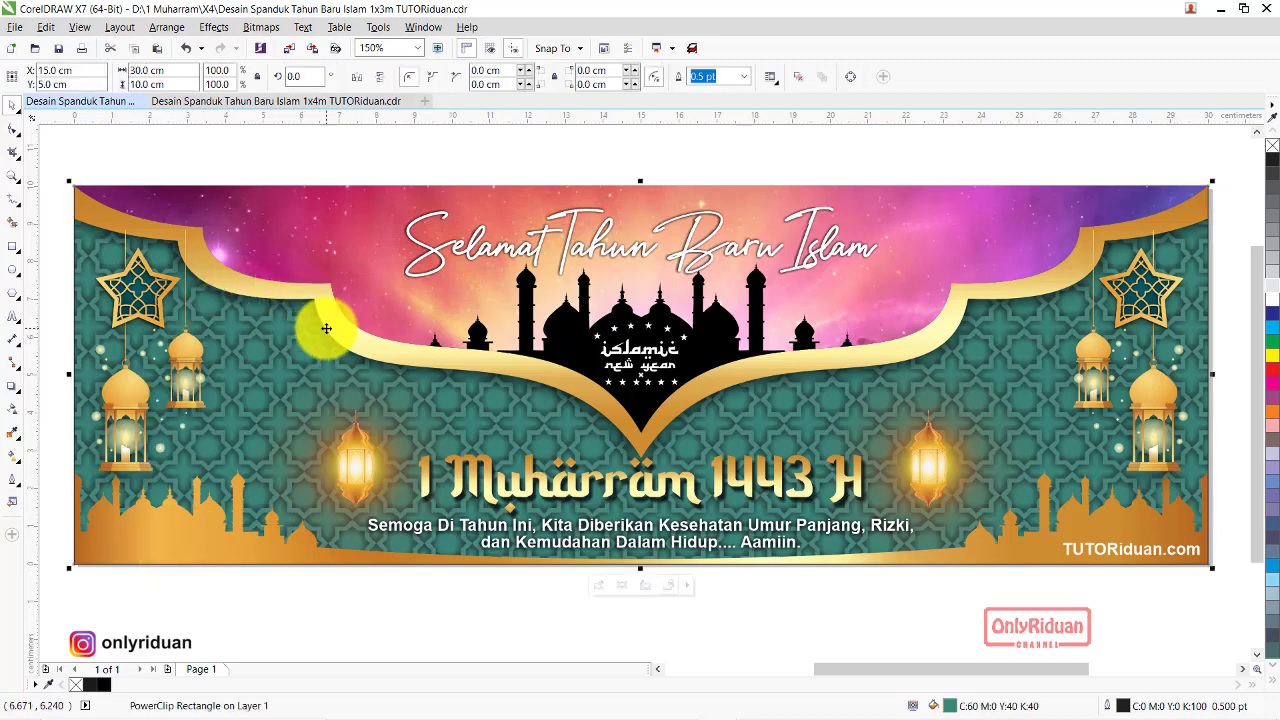
click(510, 592)
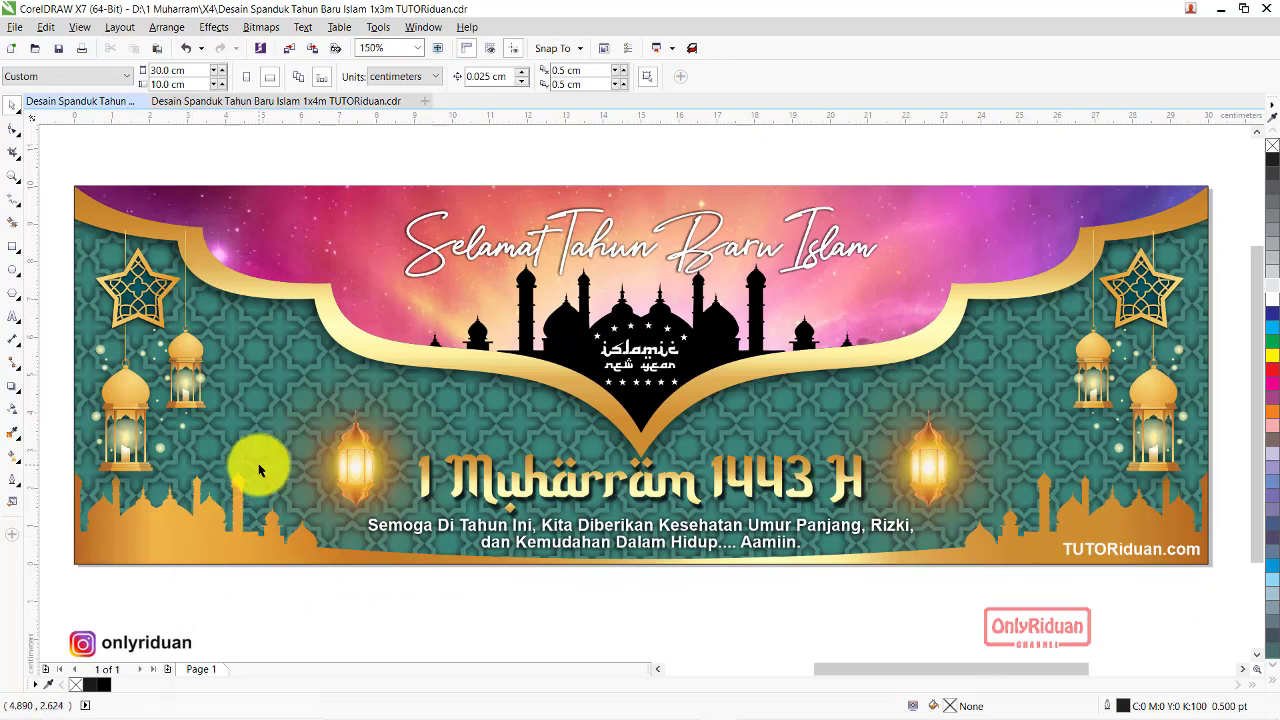
Edit the banner's PowerClip contents, add a black Small Glow drop shadow to the gold mosque silhouette, and finish editing
right_click(213, 550)
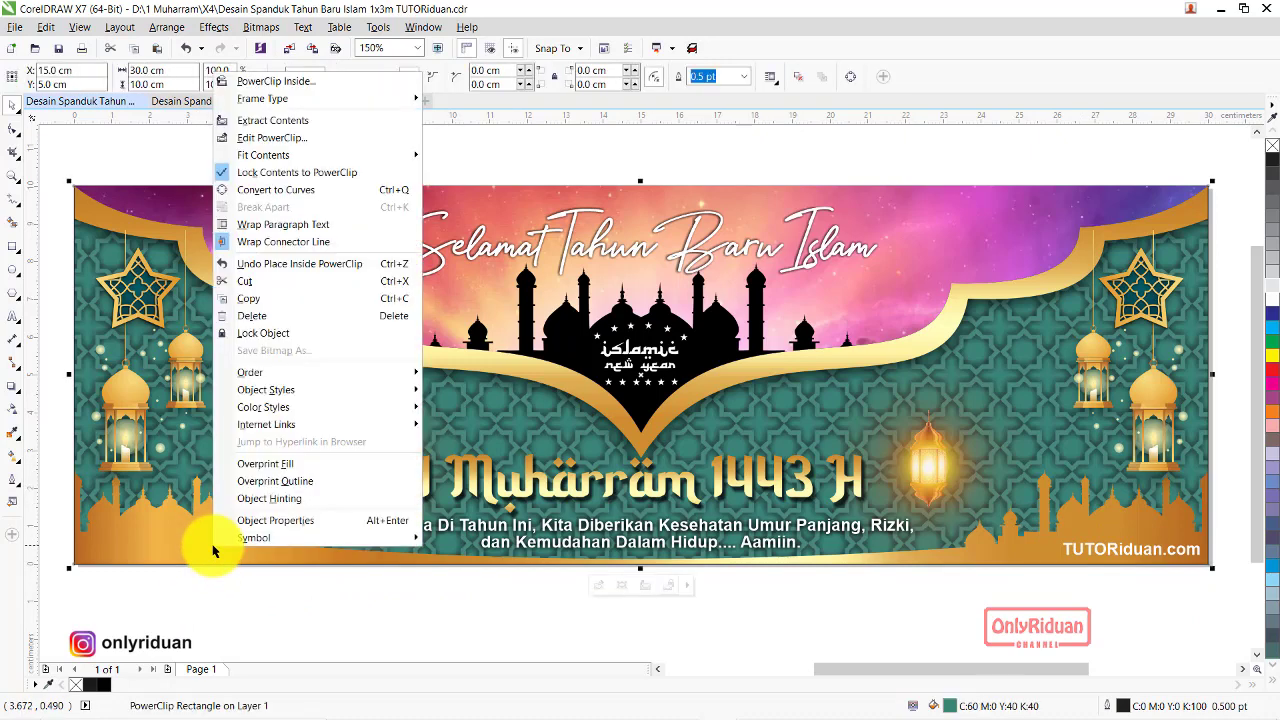
key(Escape)
ctrl+click(285, 183)
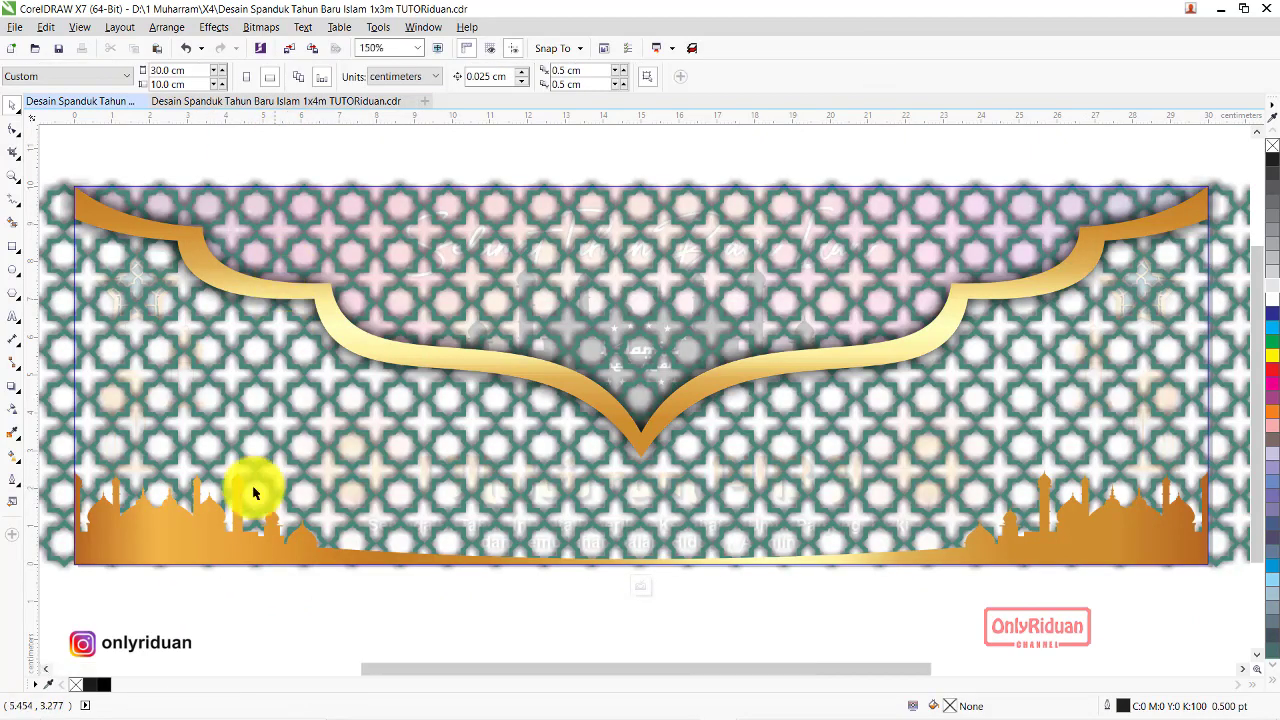
click(215, 543)
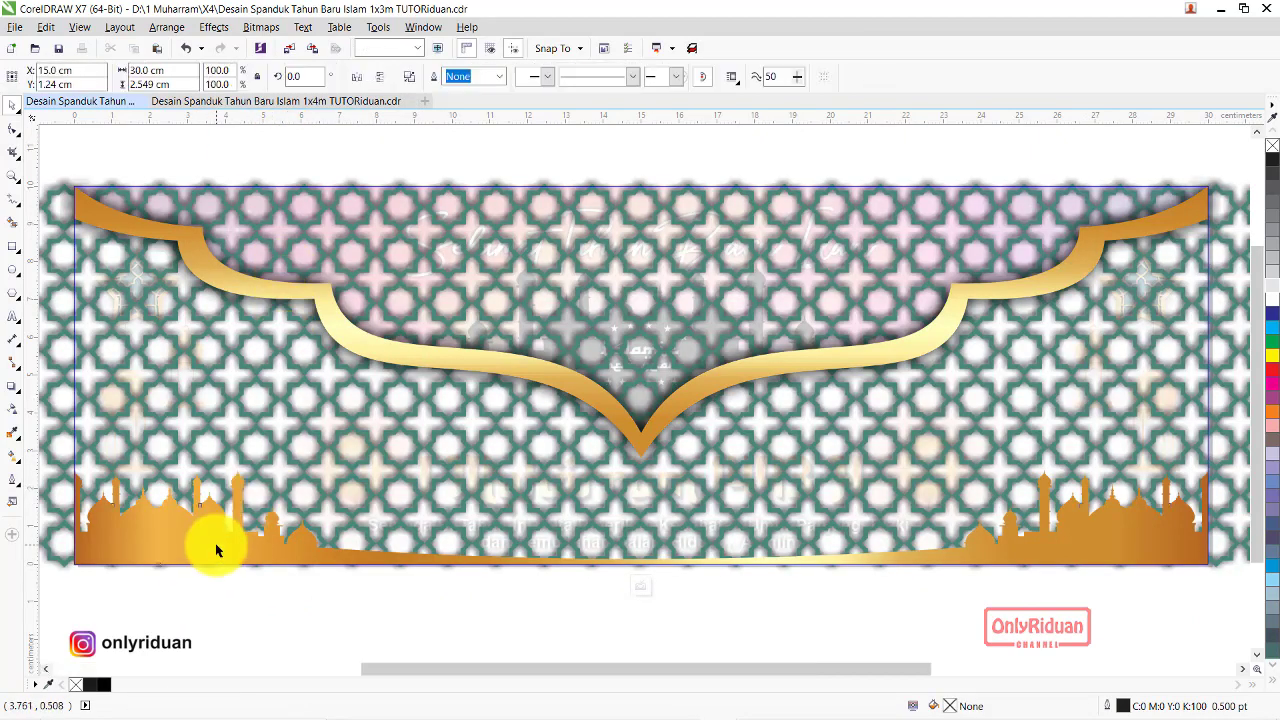
click(12, 385)
click(60, 78)
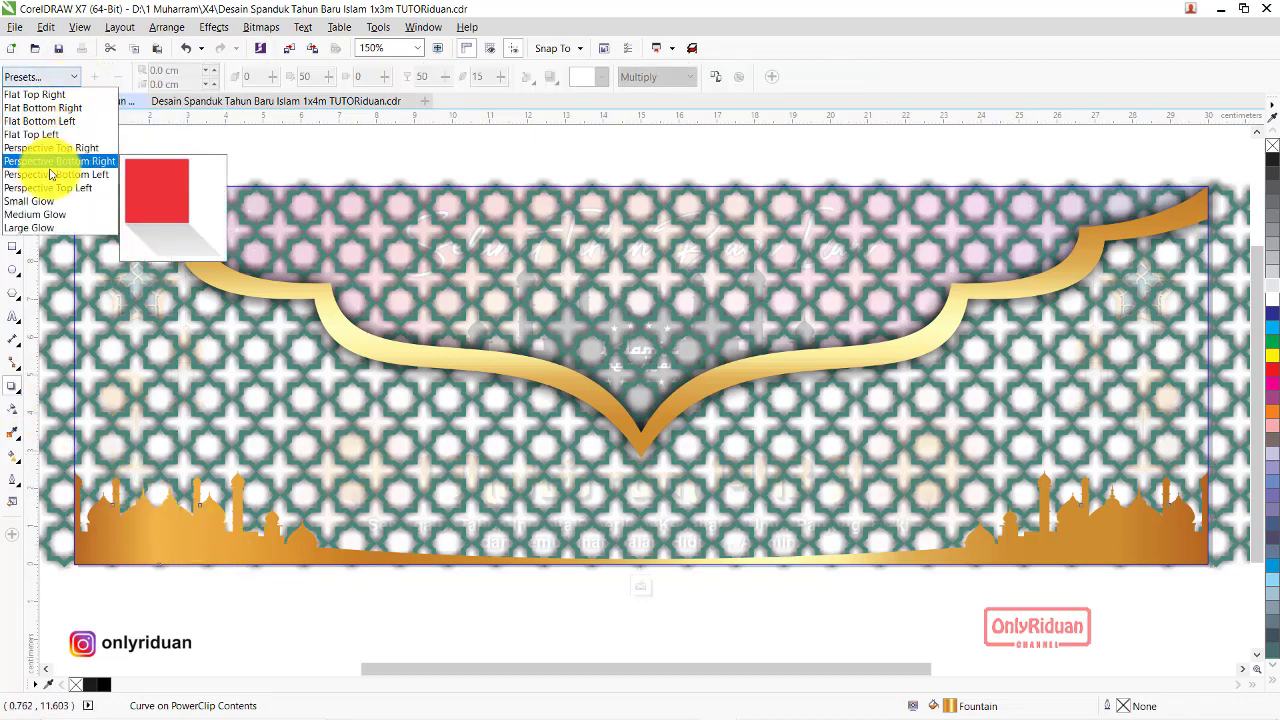
click(42, 204)
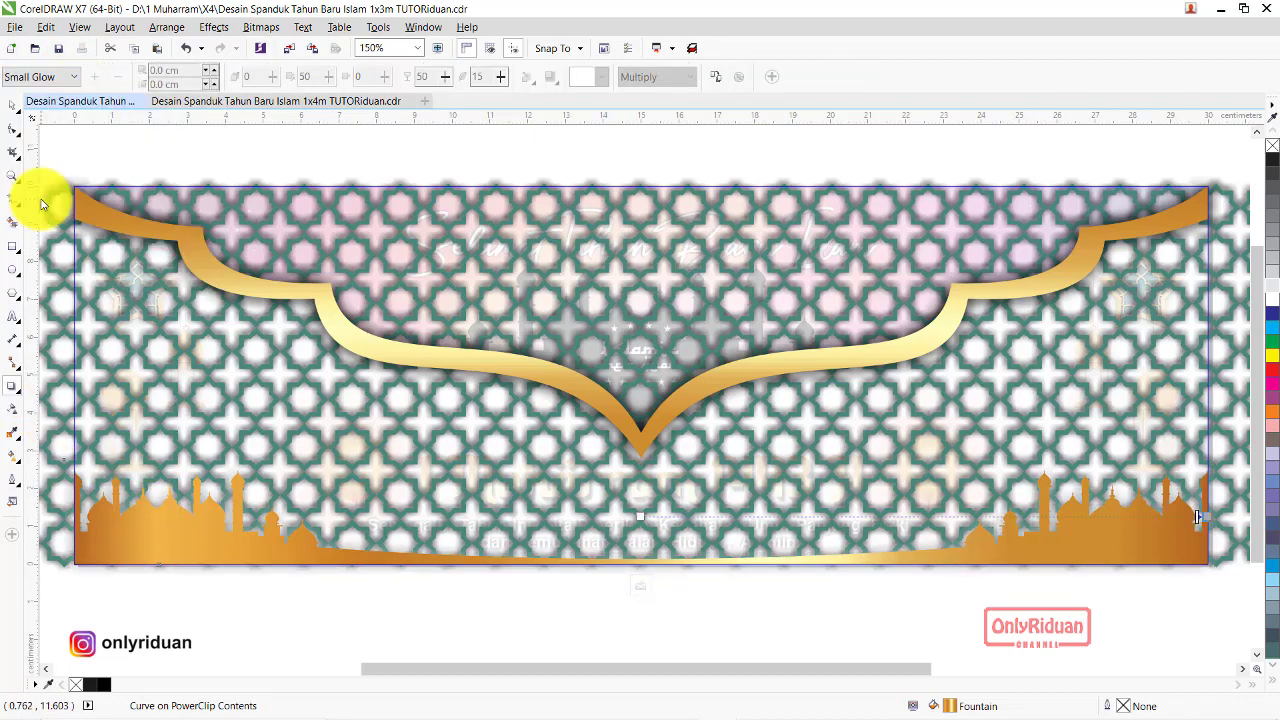
click(600, 80)
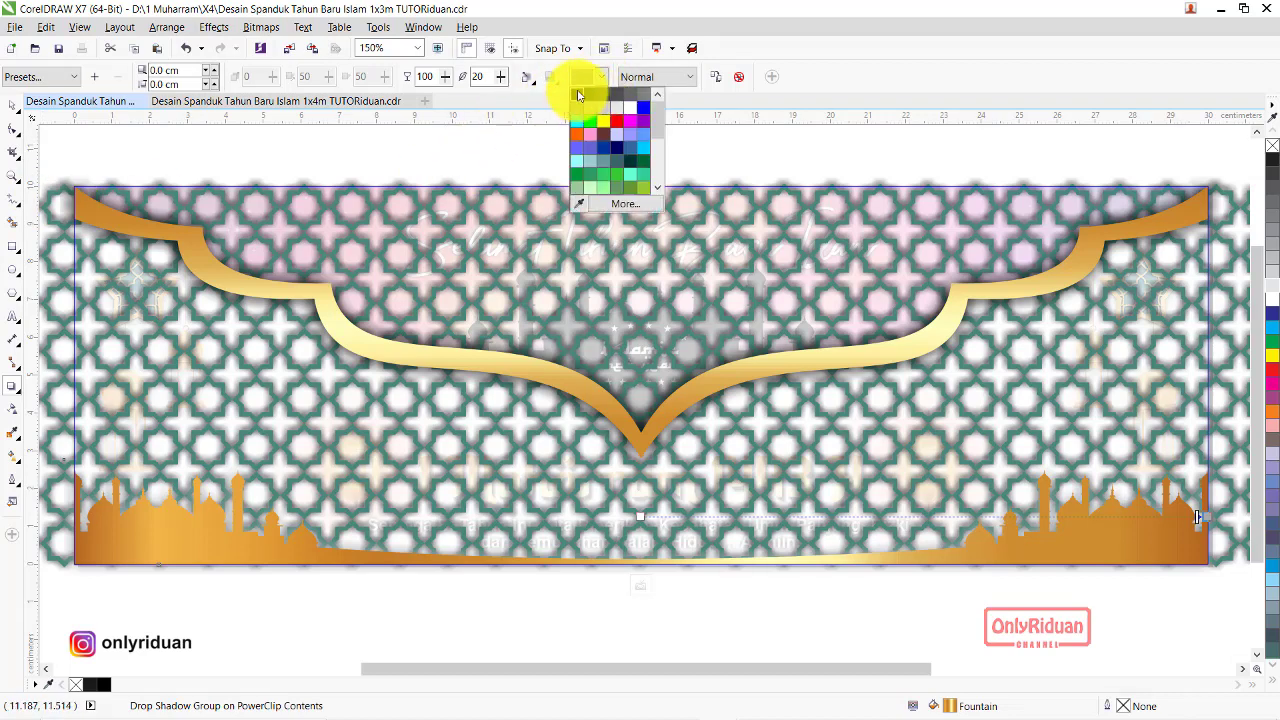
click(576, 98)
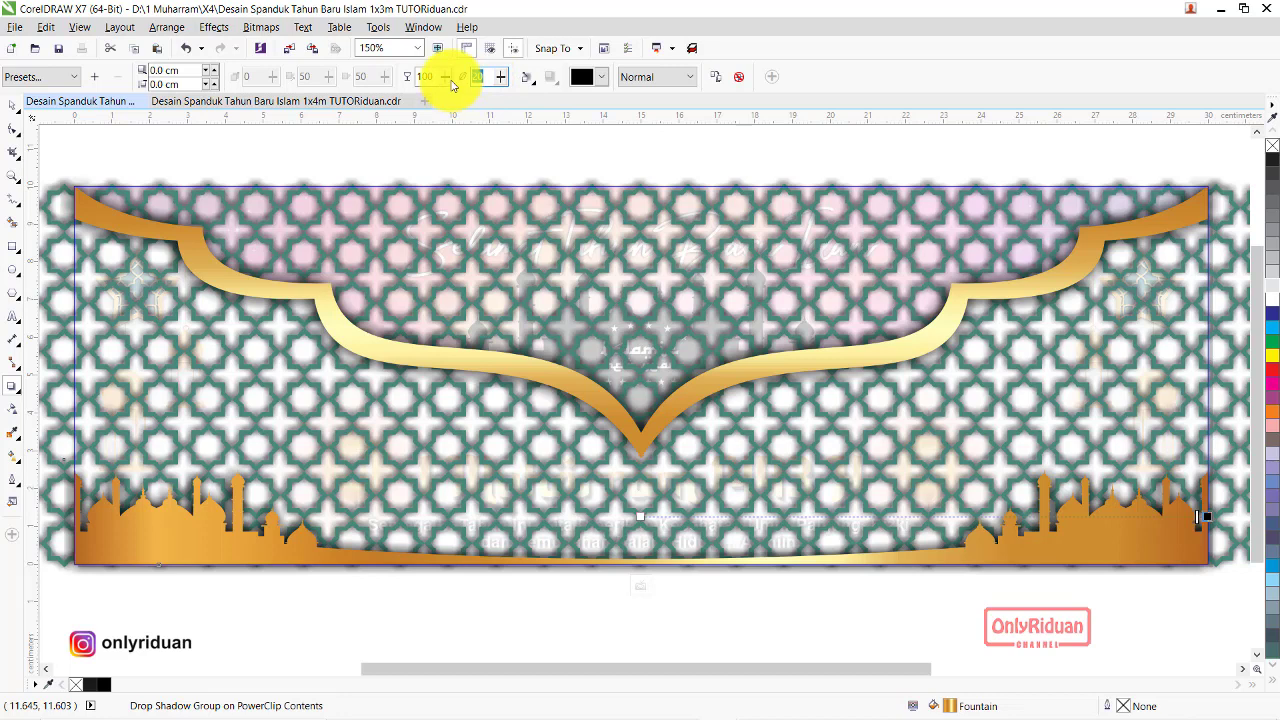
right_click(247, 551)
click(300, 230)
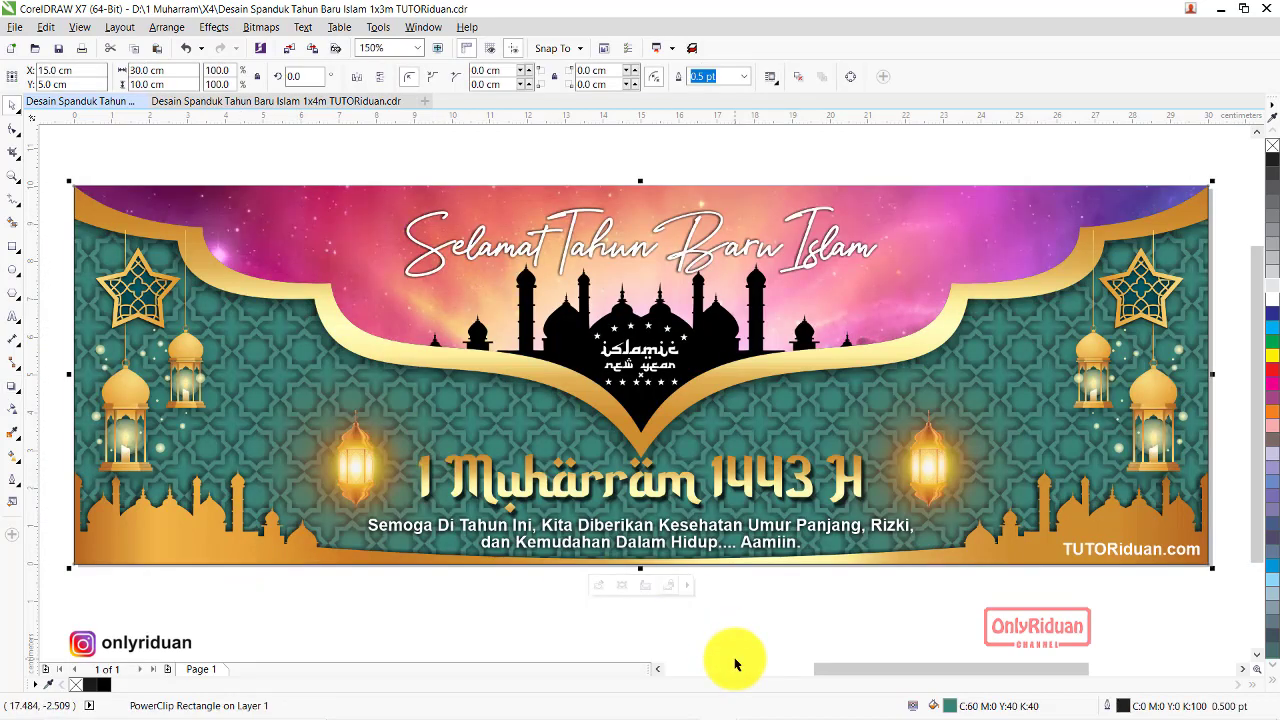
click(725, 620)
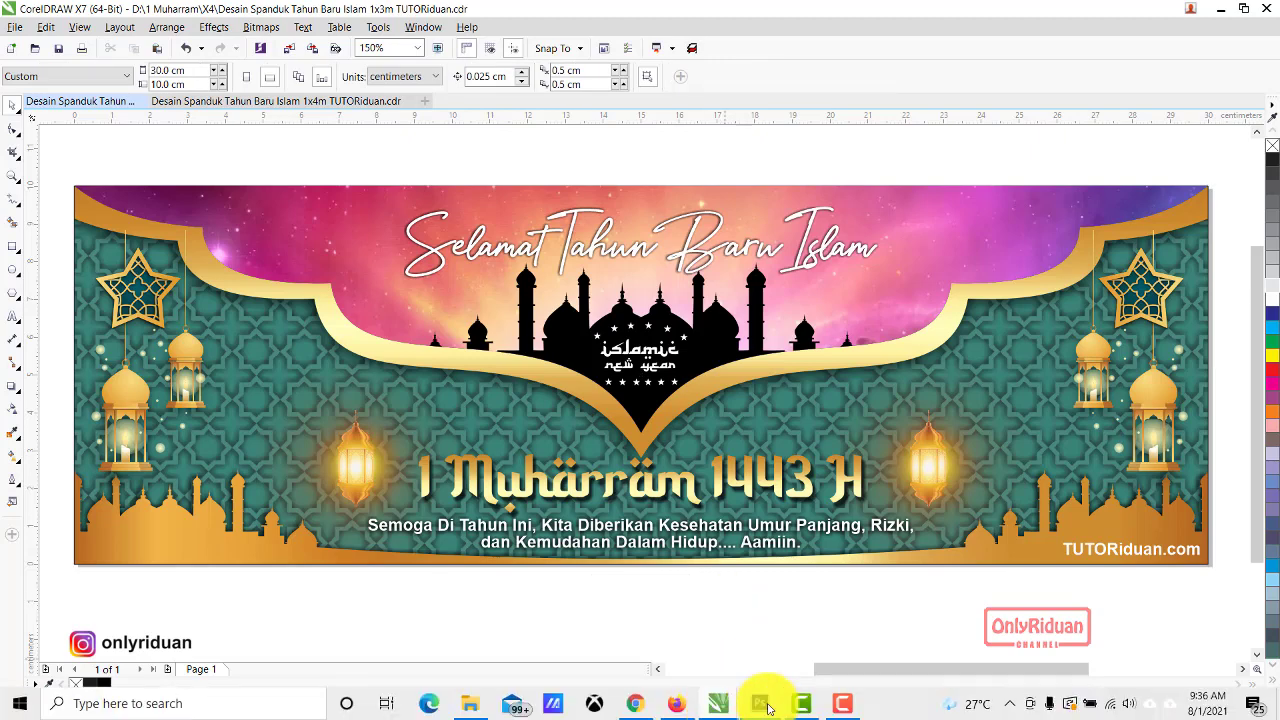
Switch to Photoshop and go through the three text layers of the 1x3m banner PSD
click(769, 708)
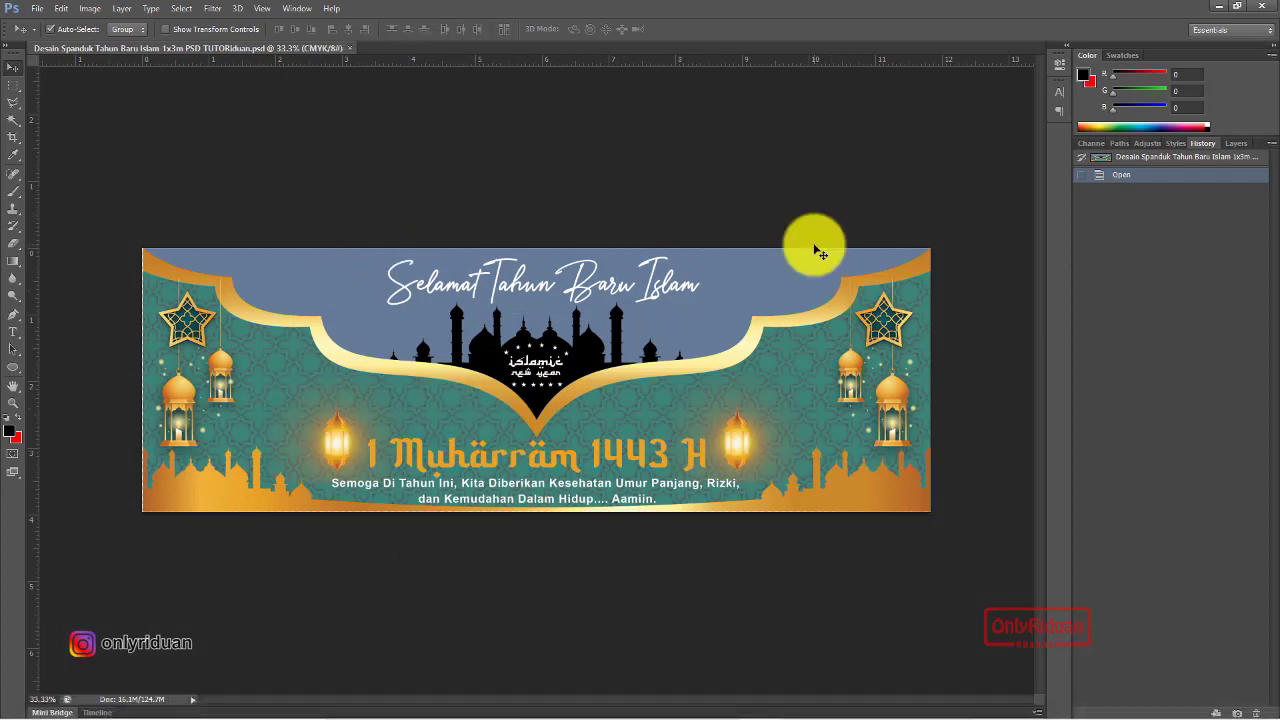
click(1238, 145)
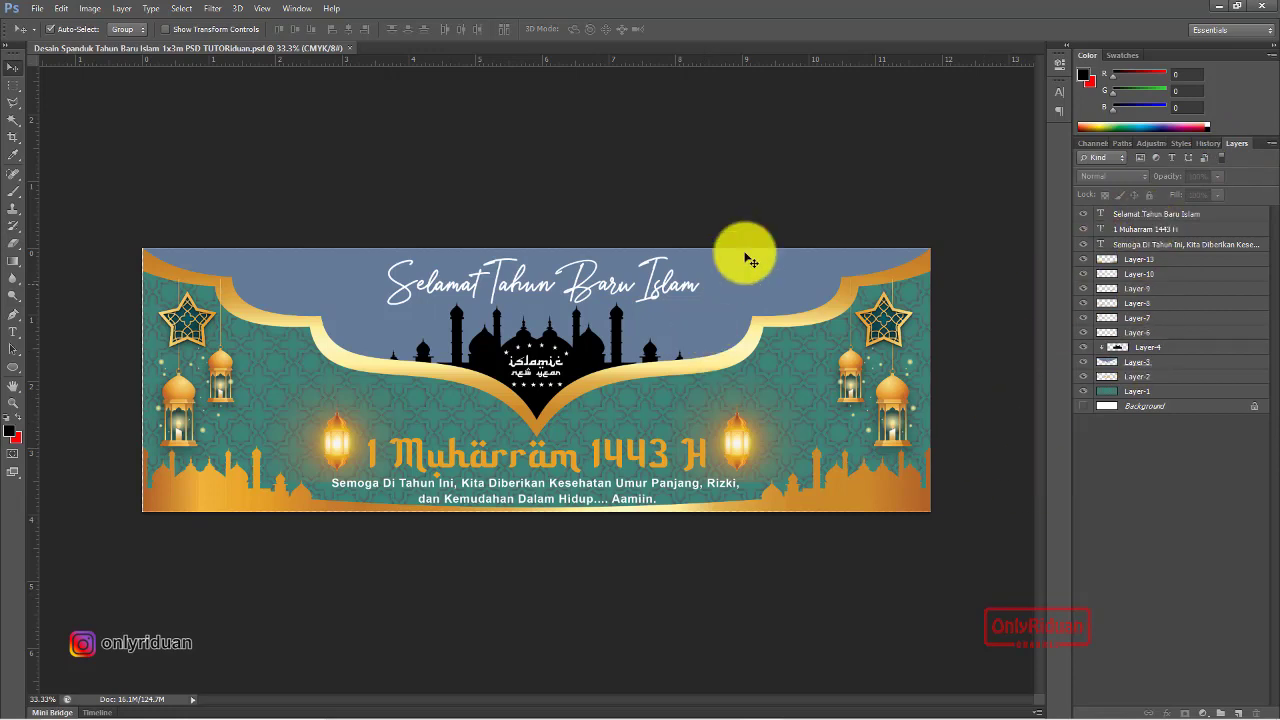
click(1141, 216)
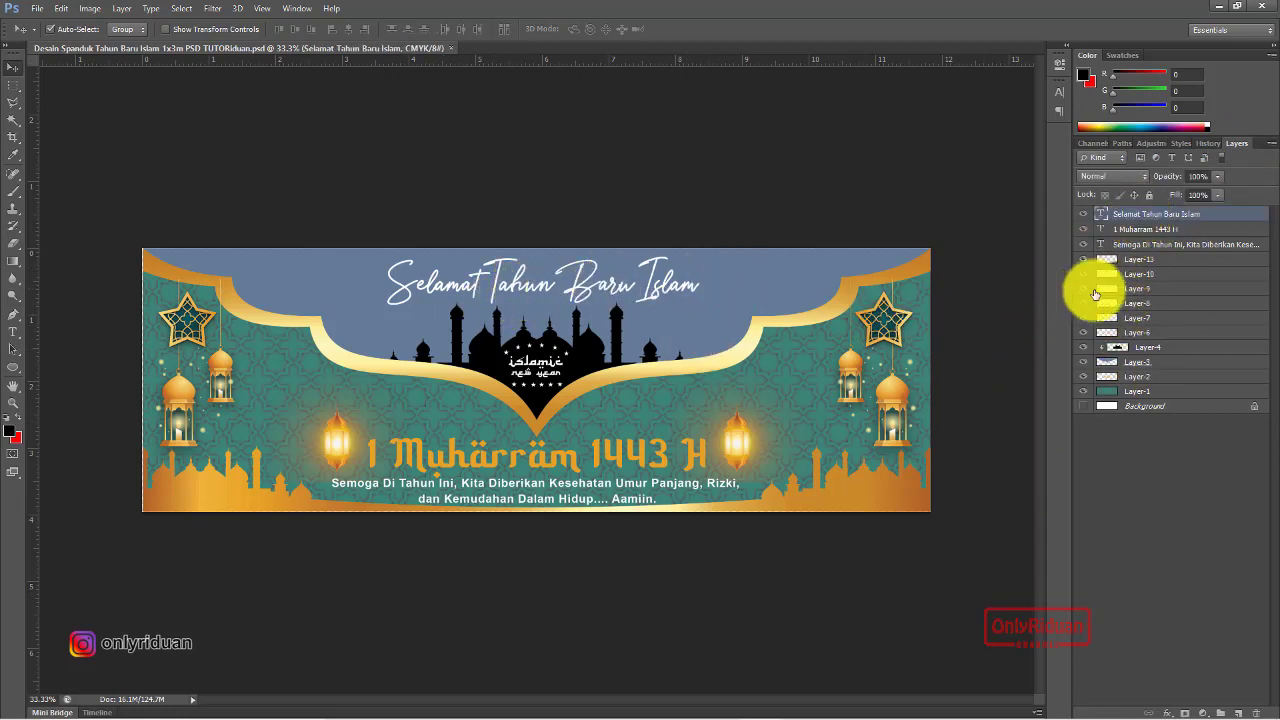
click(1137, 229)
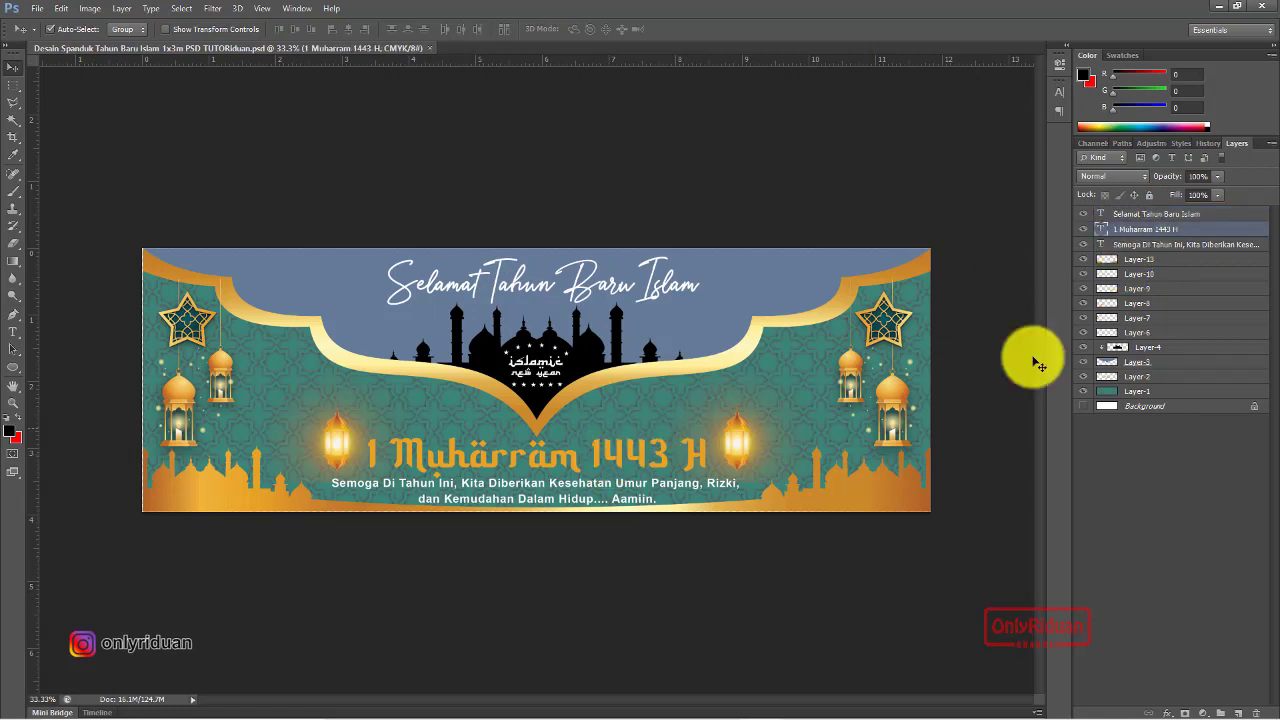
click(1159, 246)
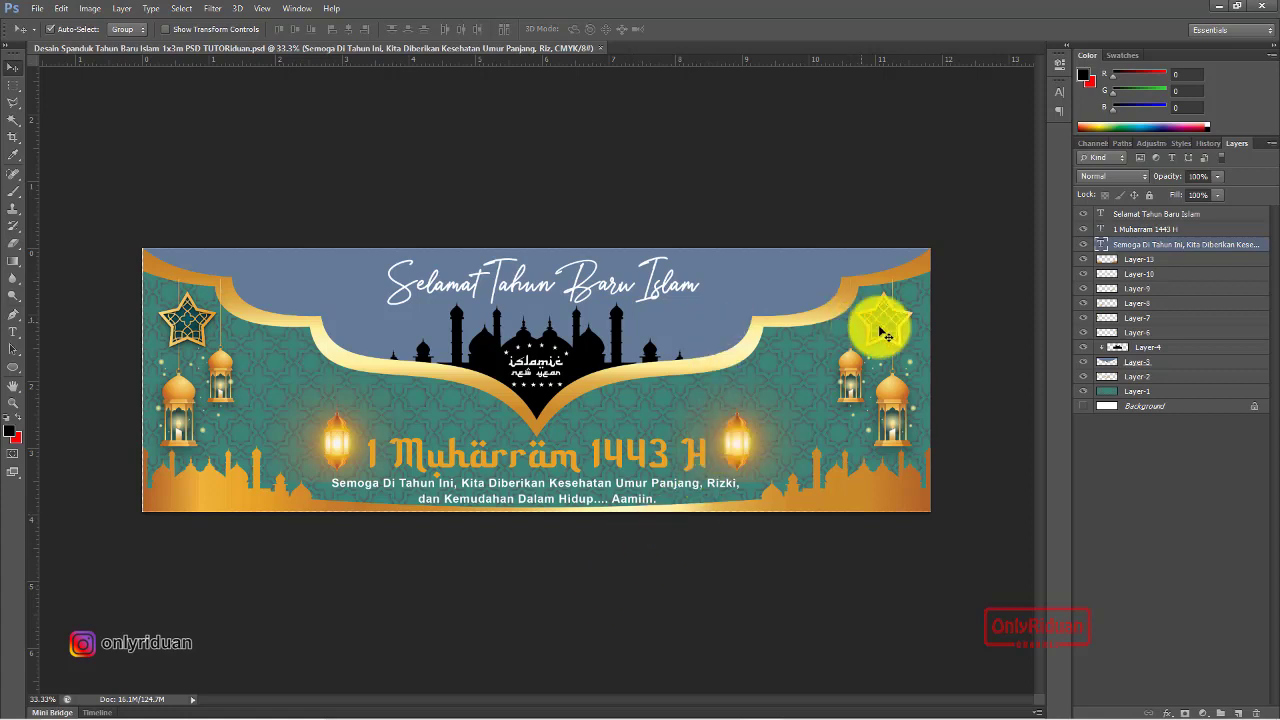
Place the "Langit memerah" image from the Materi folder of 1 Muharram on drive D directly above Layer-3
click(1145, 363)
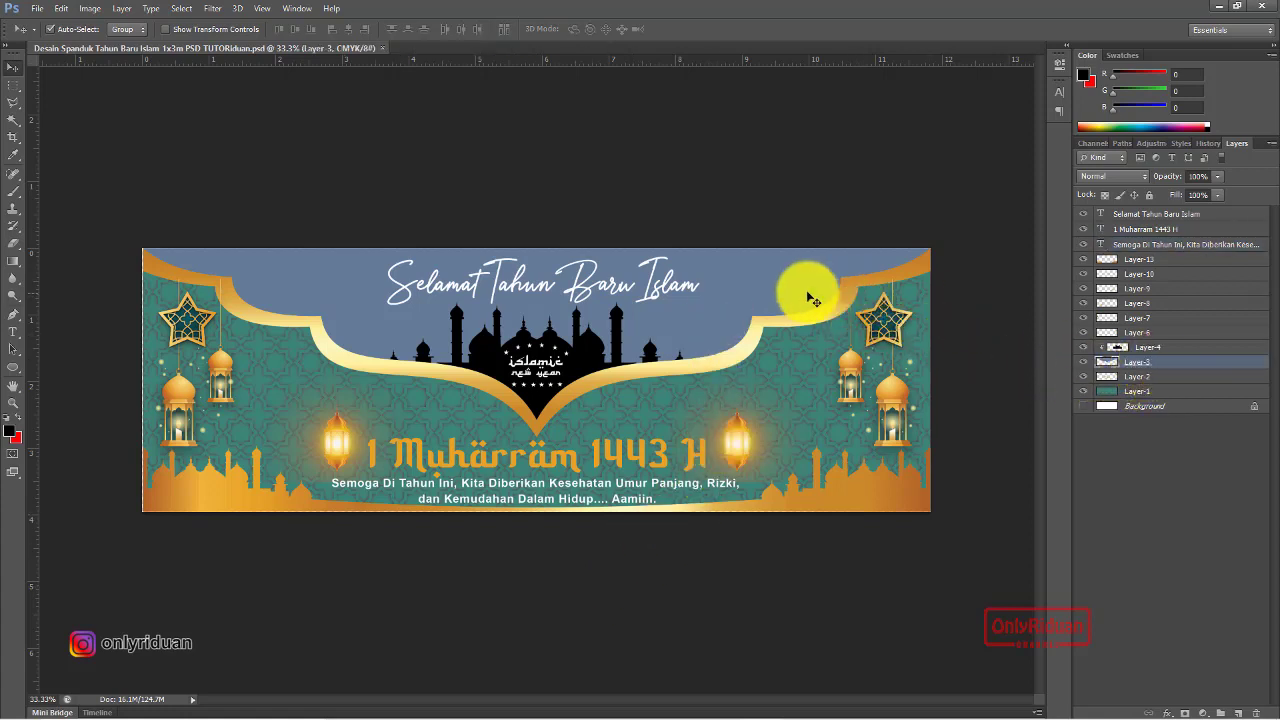
mouse_move(751, 274)
mouse_down()
mouse_move(781, 230)
mouse_move(737, 294)
mouse_move(734, 284)
mouse_up()
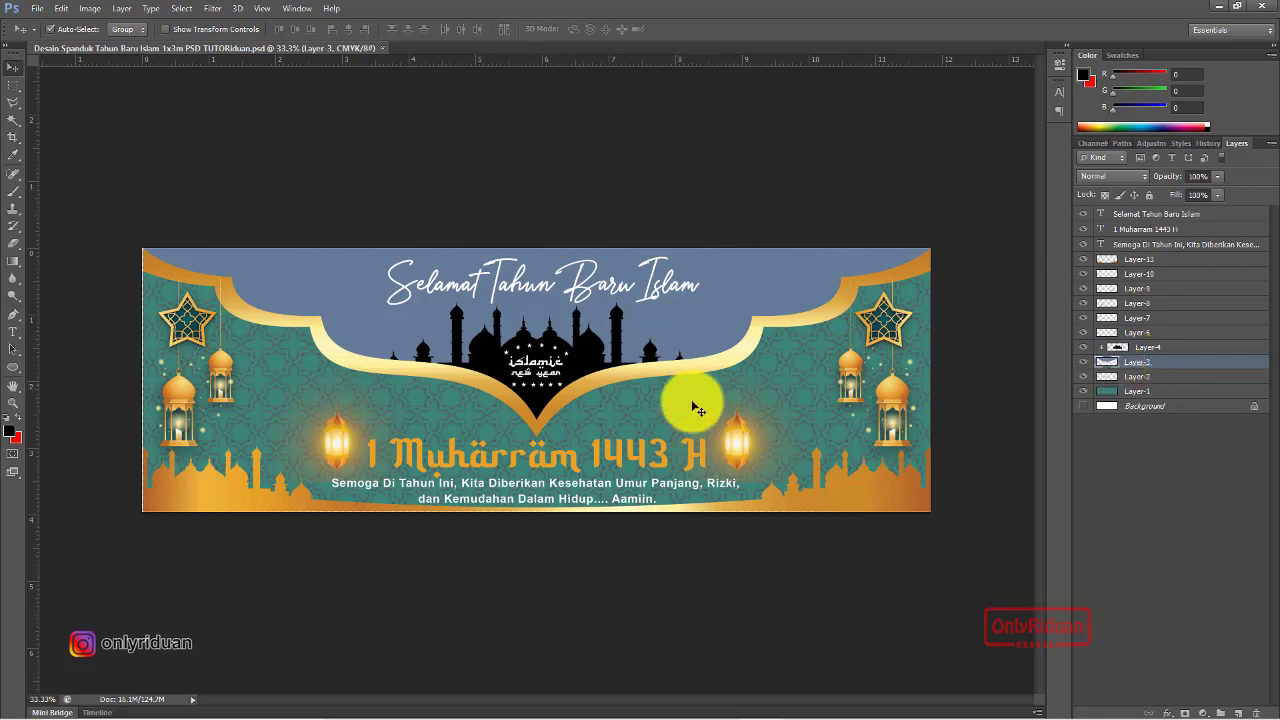
click(37, 9)
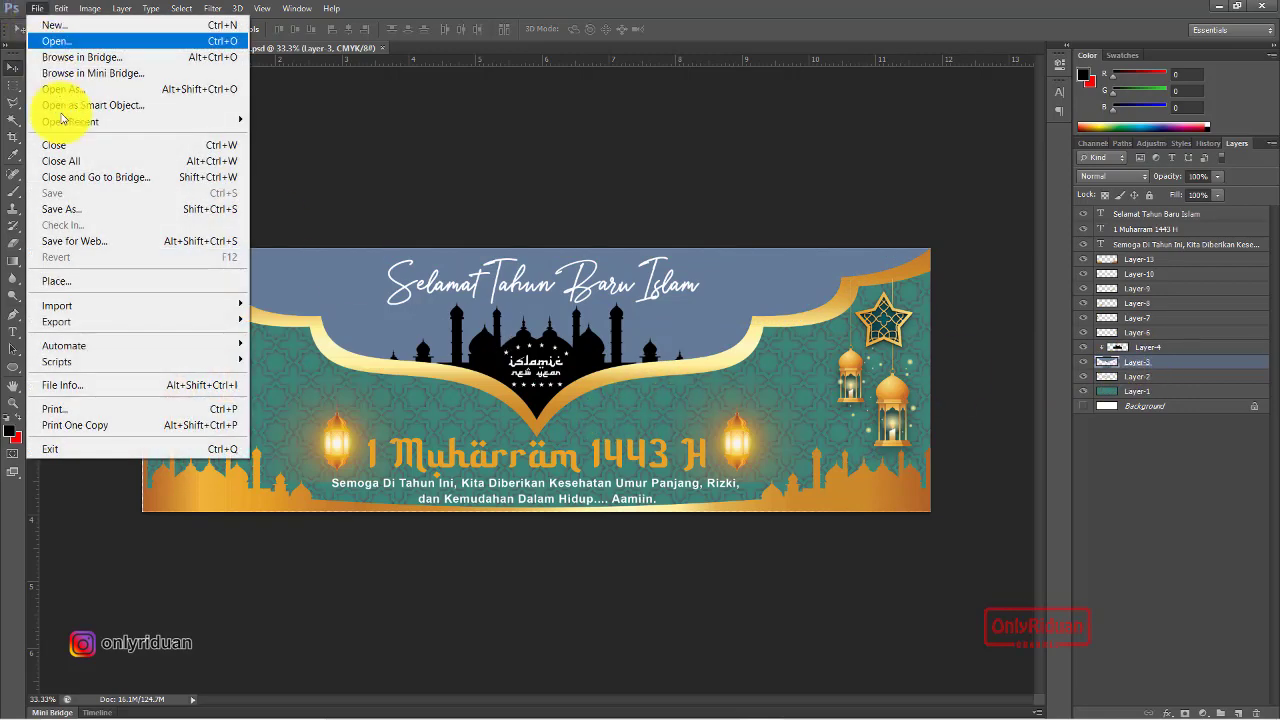
click(70, 285)
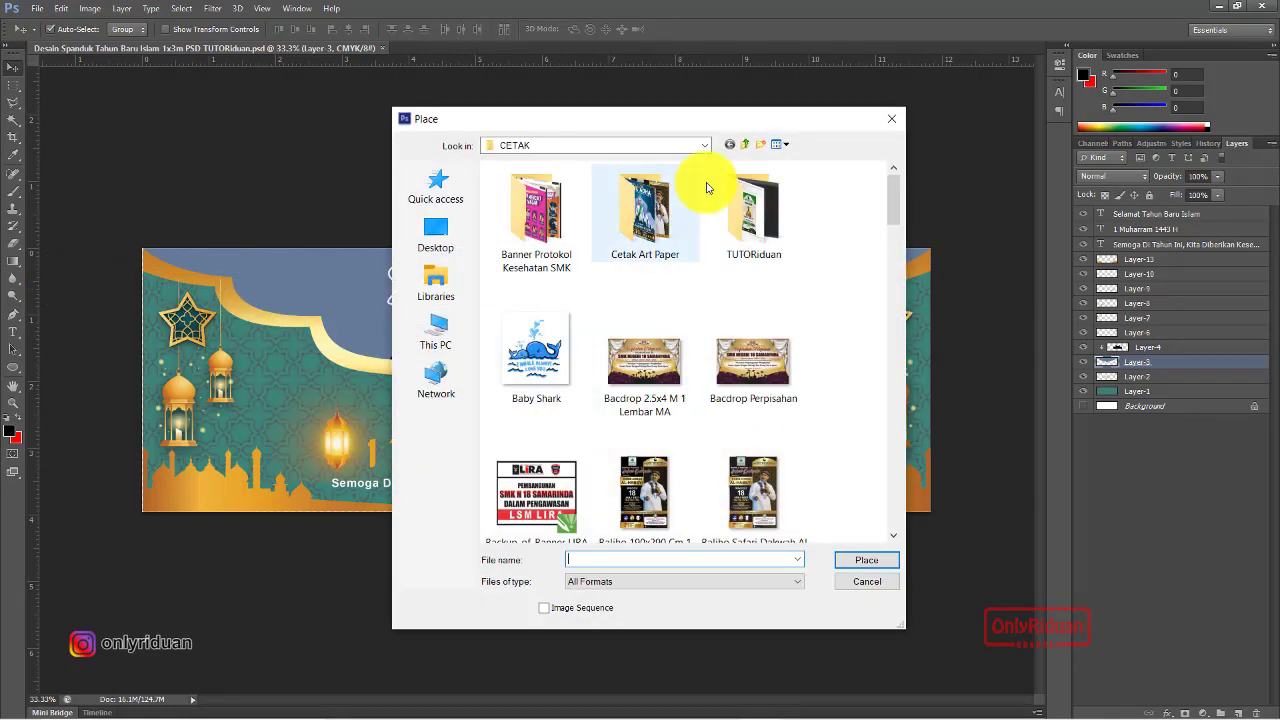
click(702, 146)
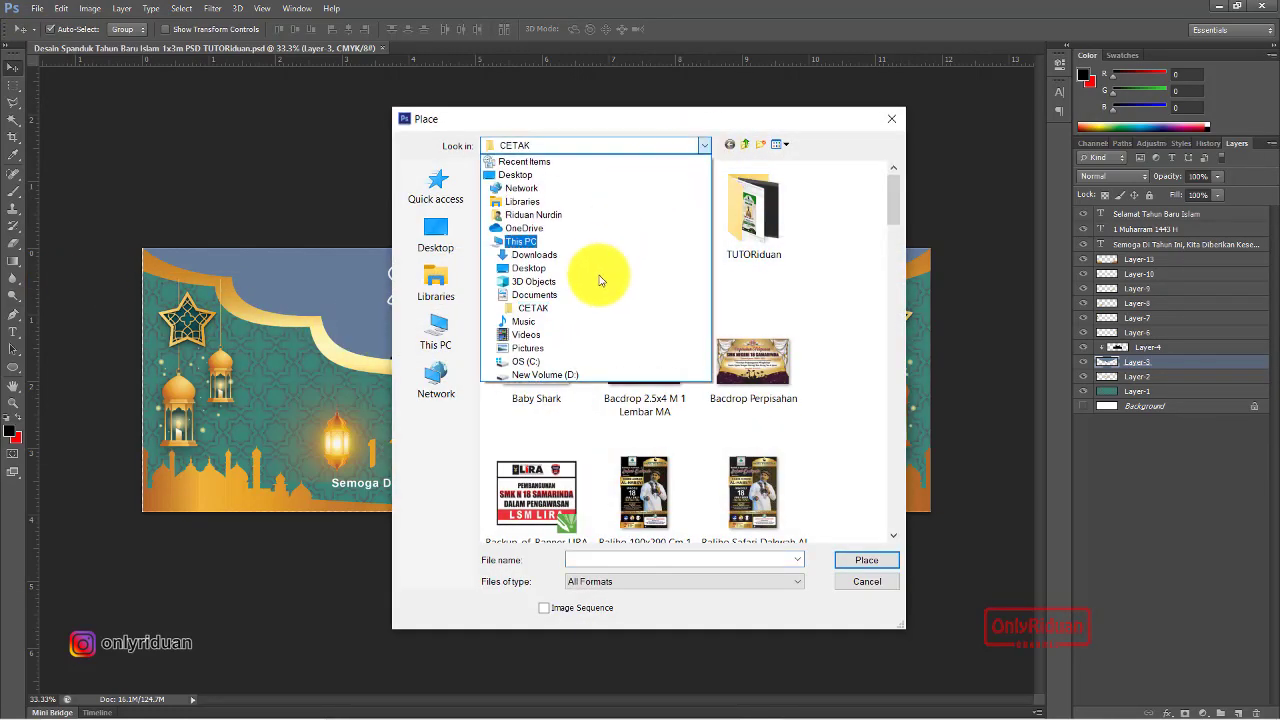
click(541, 369)
double_click(518, 190)
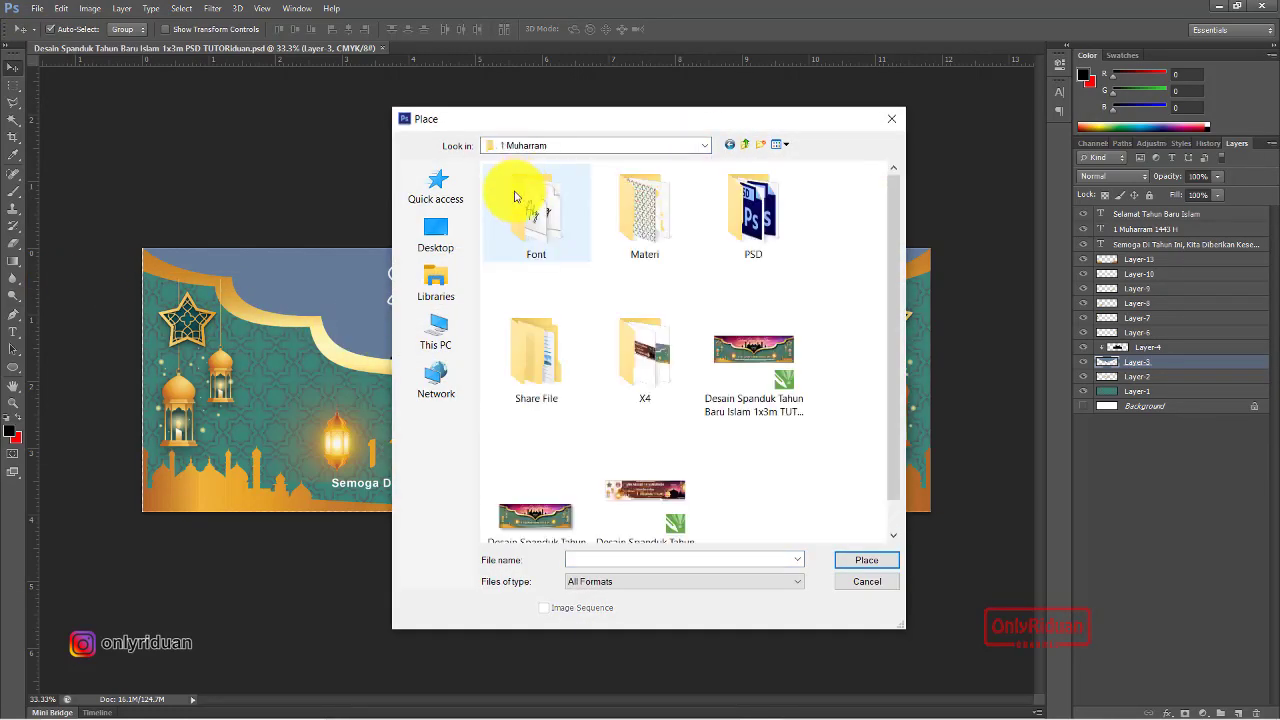
double_click(634, 196)
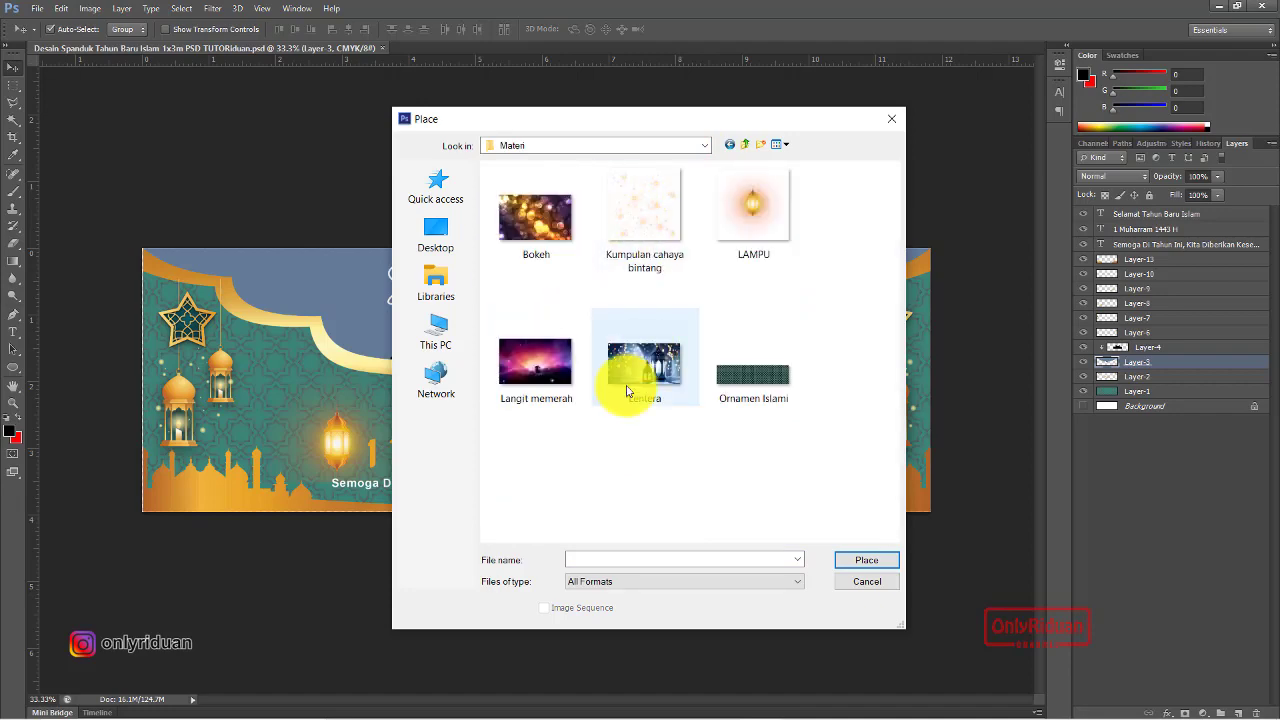
click(530, 362)
click(863, 562)
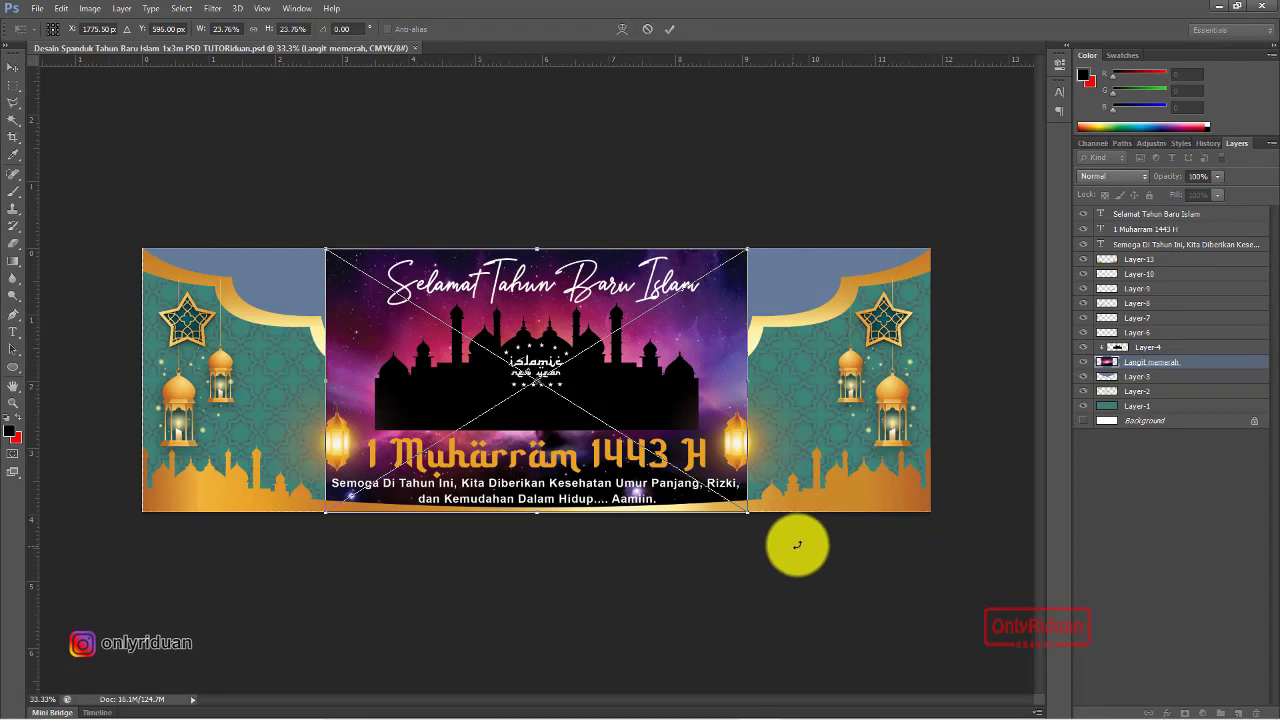
Enlarge the placed sky image proportionally to about 45% and shift it upward over the banner, and clip it to Layer-3
key(shift+alt)
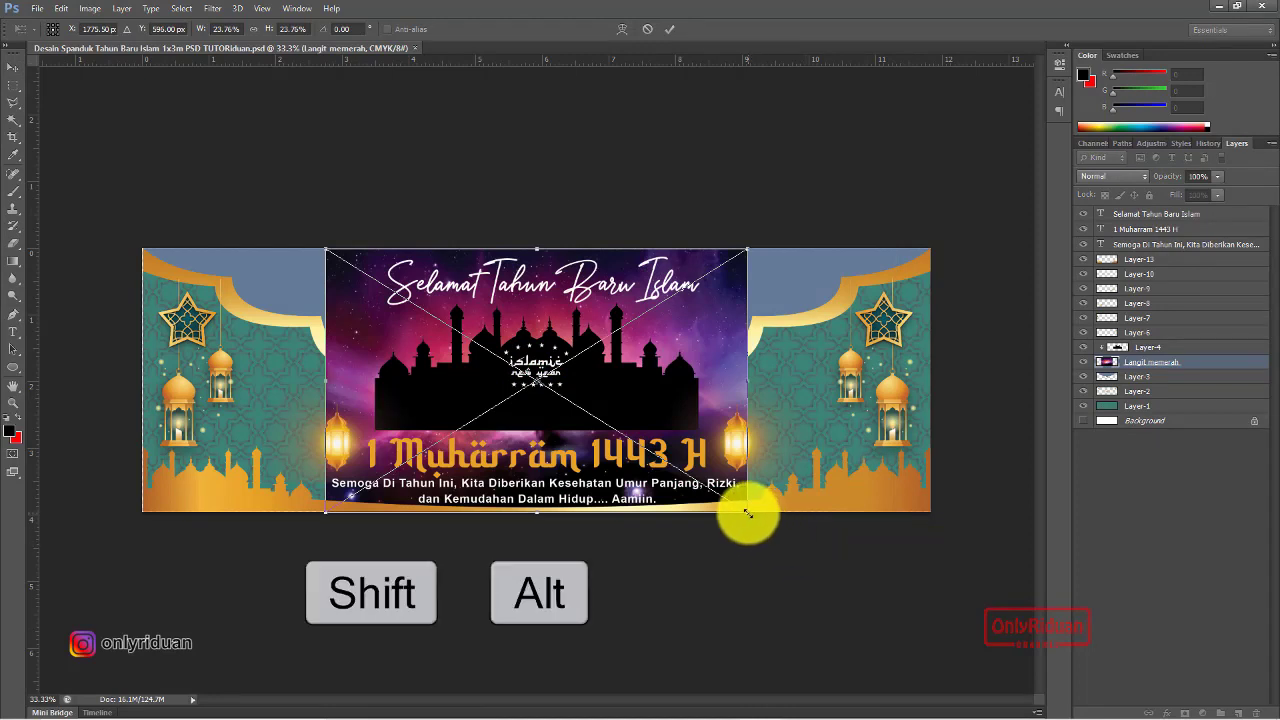
drag(747, 512, 930, 639)
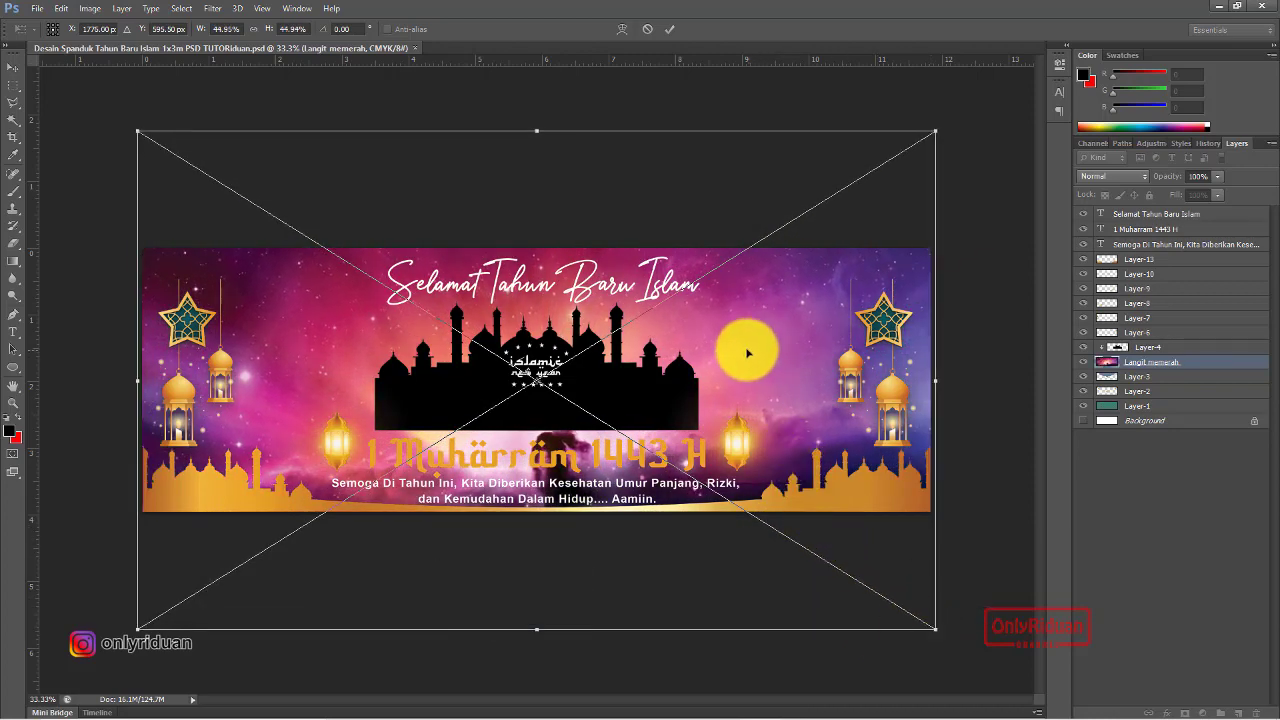
drag(743, 346, 743, 265)
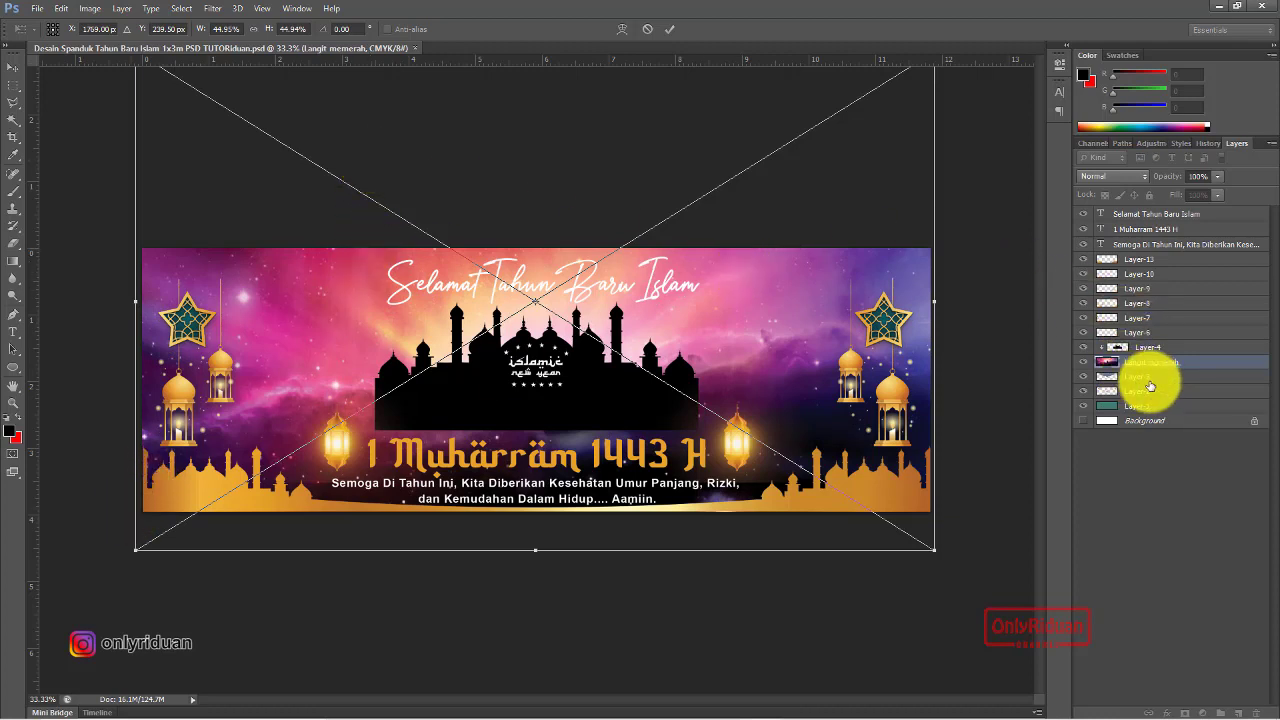
click(672, 29)
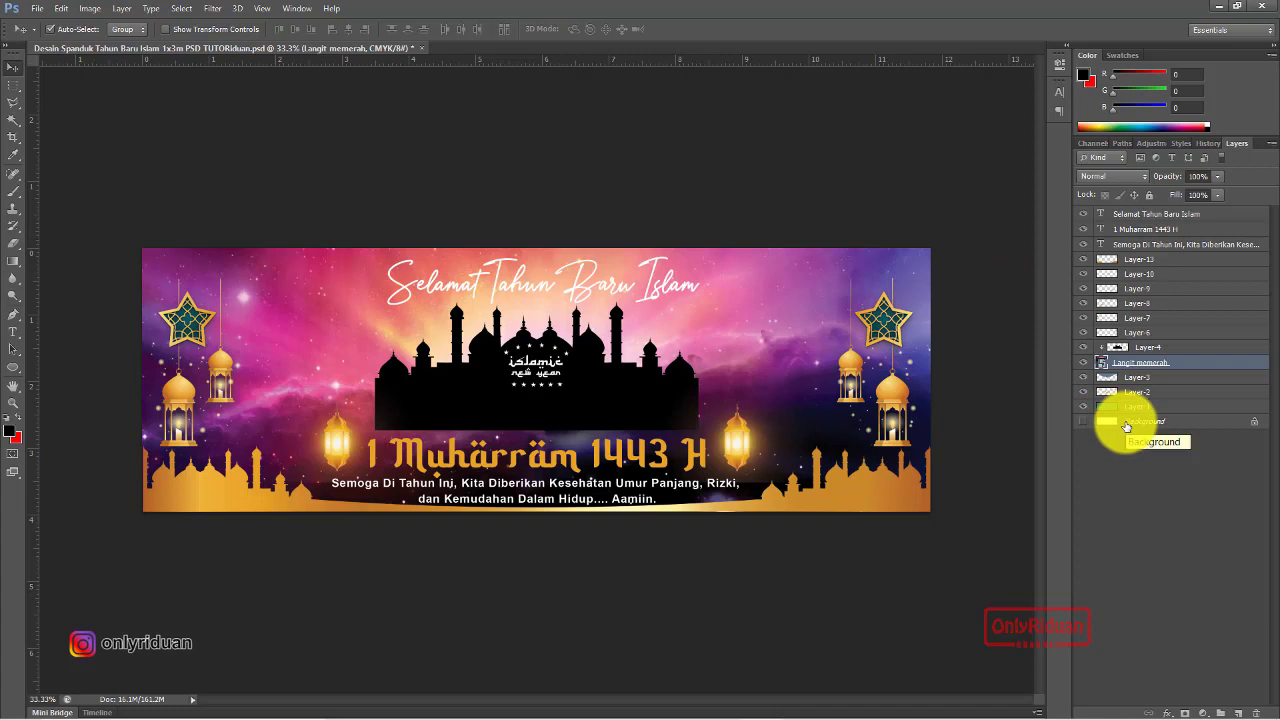
key(alt)
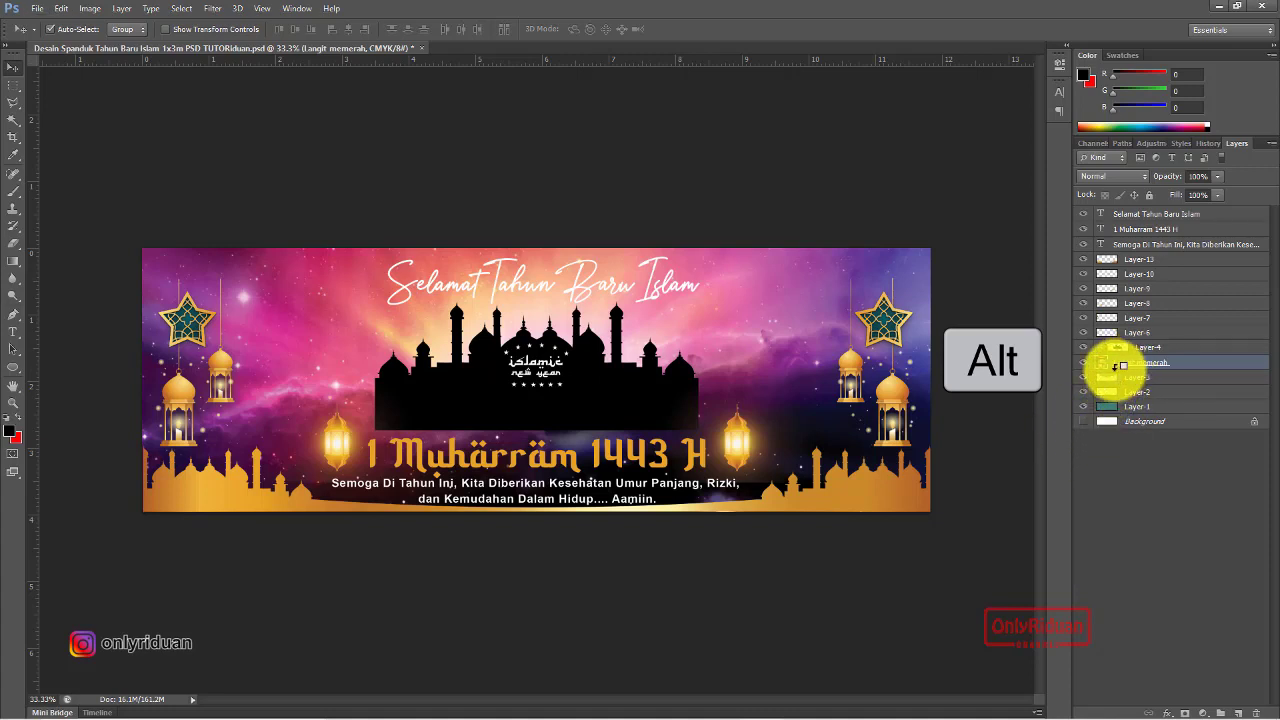
alt+click(1117, 366)
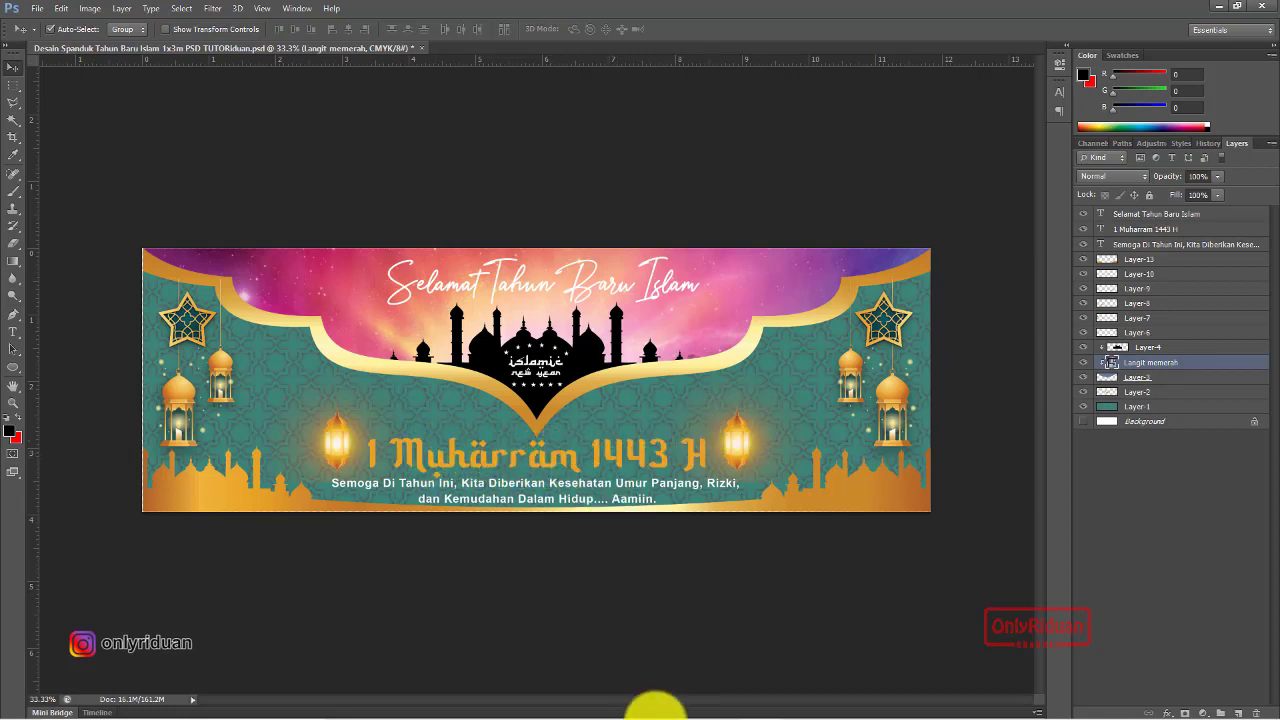
Switch to CorelDRAW to examine the finished 1x3m banner as a reference, and return to Photoshop
mouse_move(725, 697)
click(683, 648)
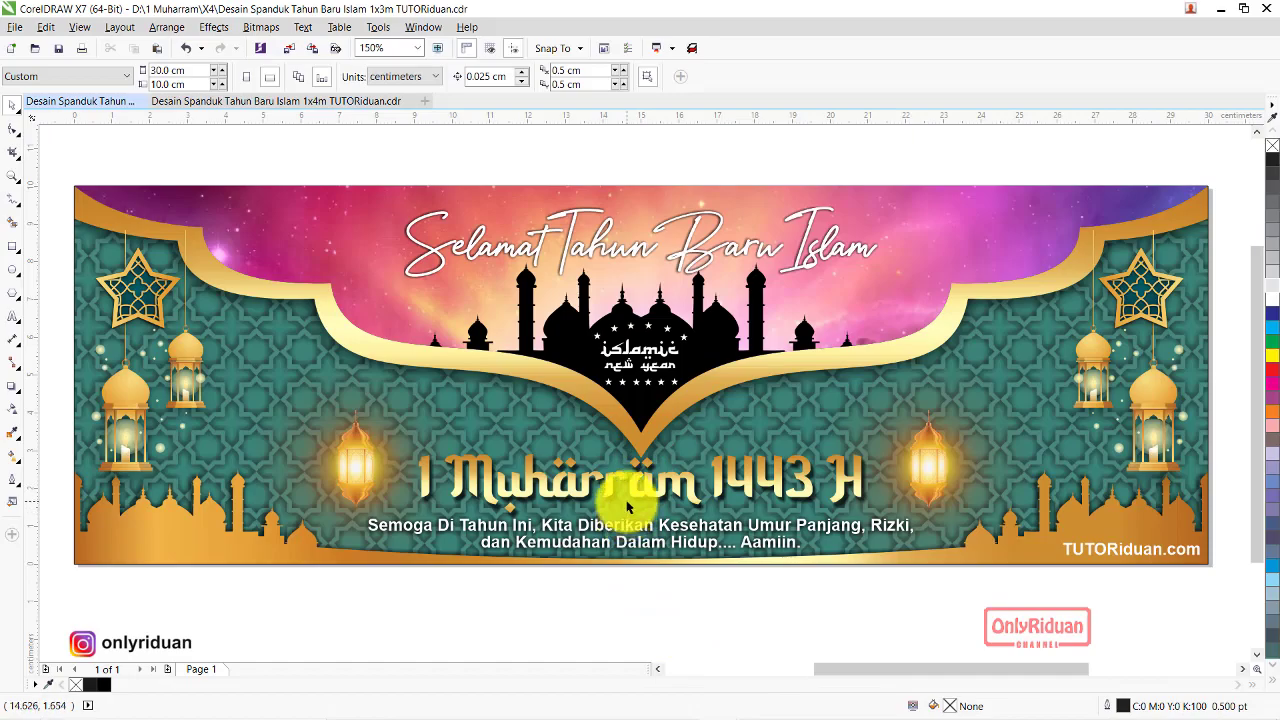
click(1221, 8)
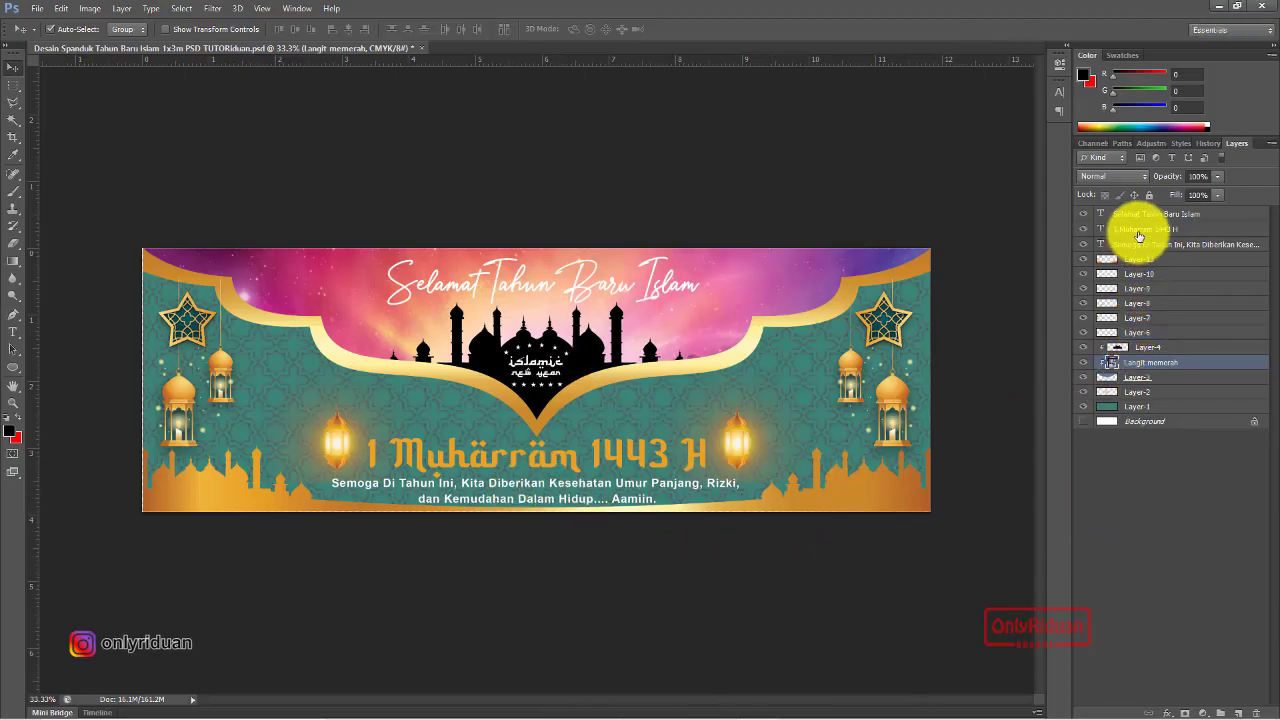
Add a linear Gradient Overlay with the Orange, Yellow, Orange preset to the "1 Muharram 1443 H" text layer
click(1139, 231)
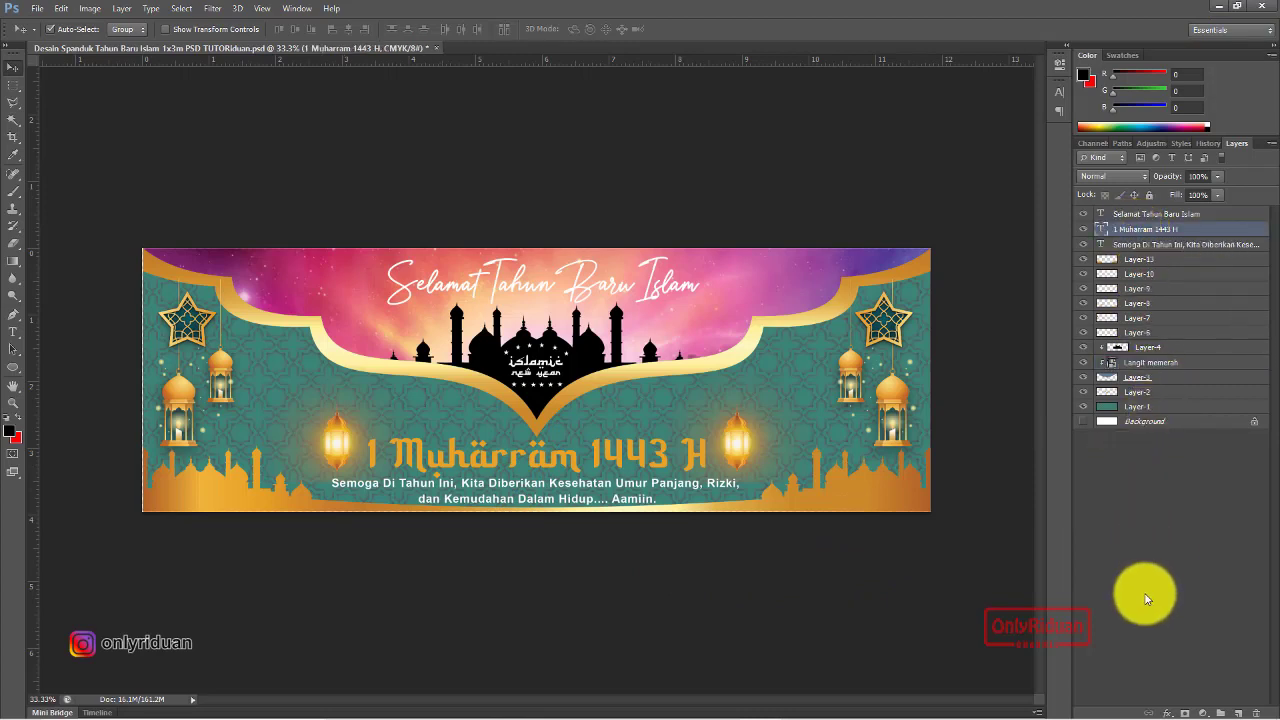
click(1167, 714)
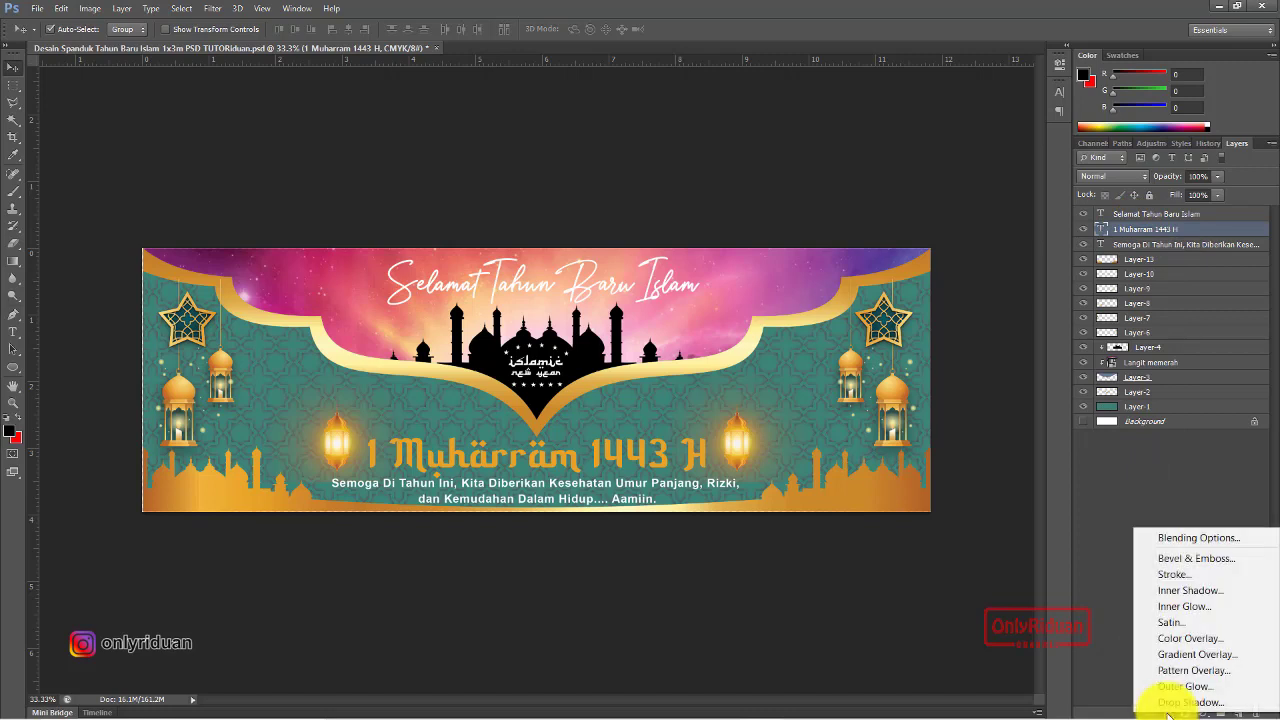
click(1176, 655)
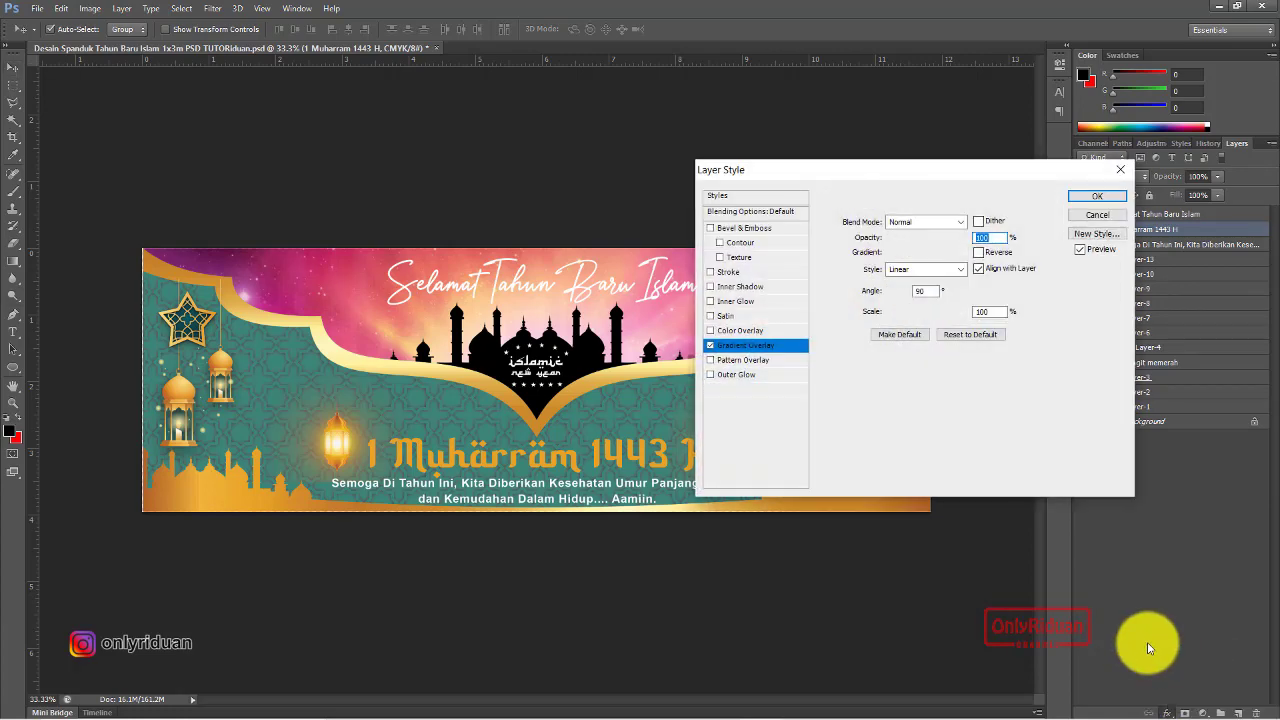
drag(891, 177, 541, 89)
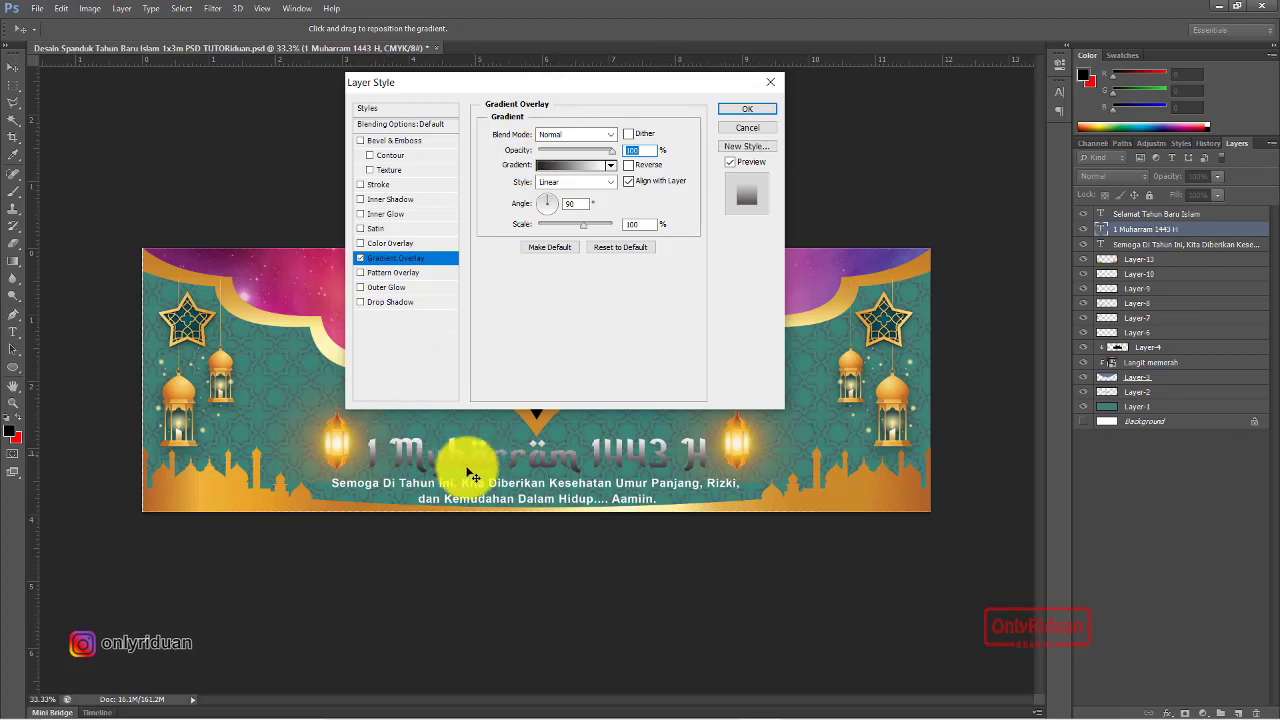
click(610, 166)
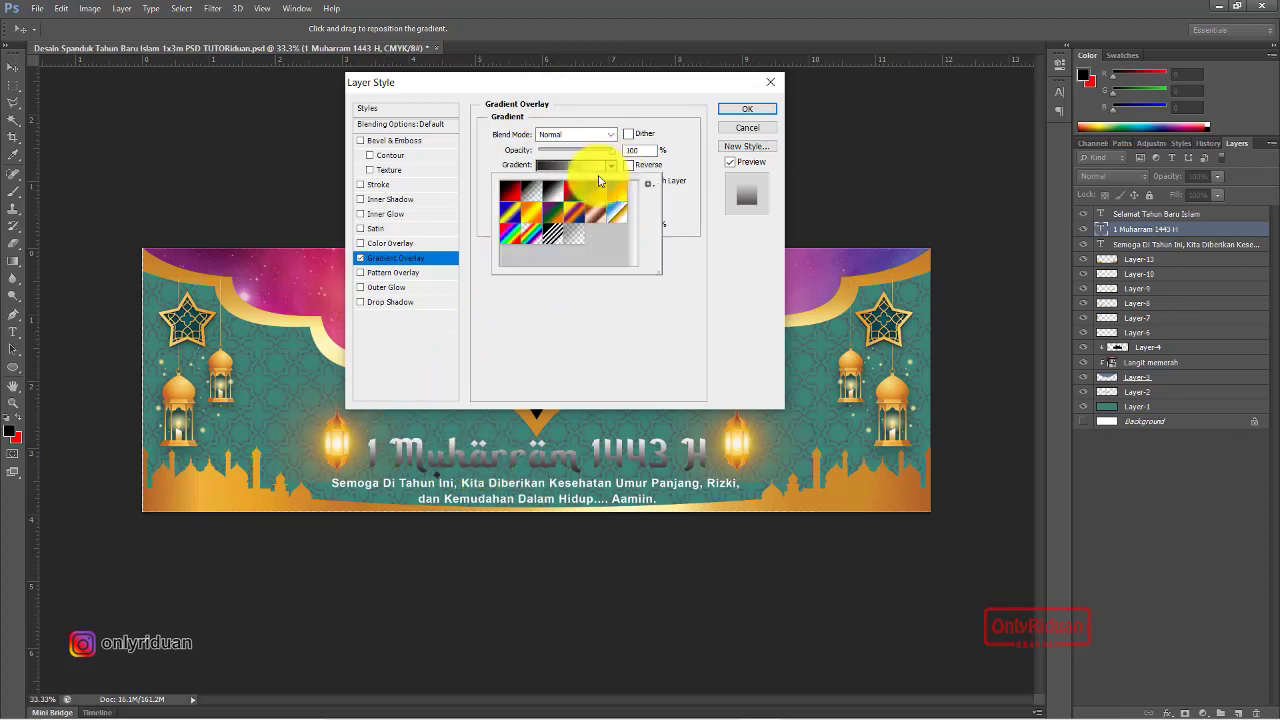
click(534, 218)
mouse_move(468, 452)
mouse_down()
mouse_move(471, 400)
mouse_move(640, 468)
mouse_up()
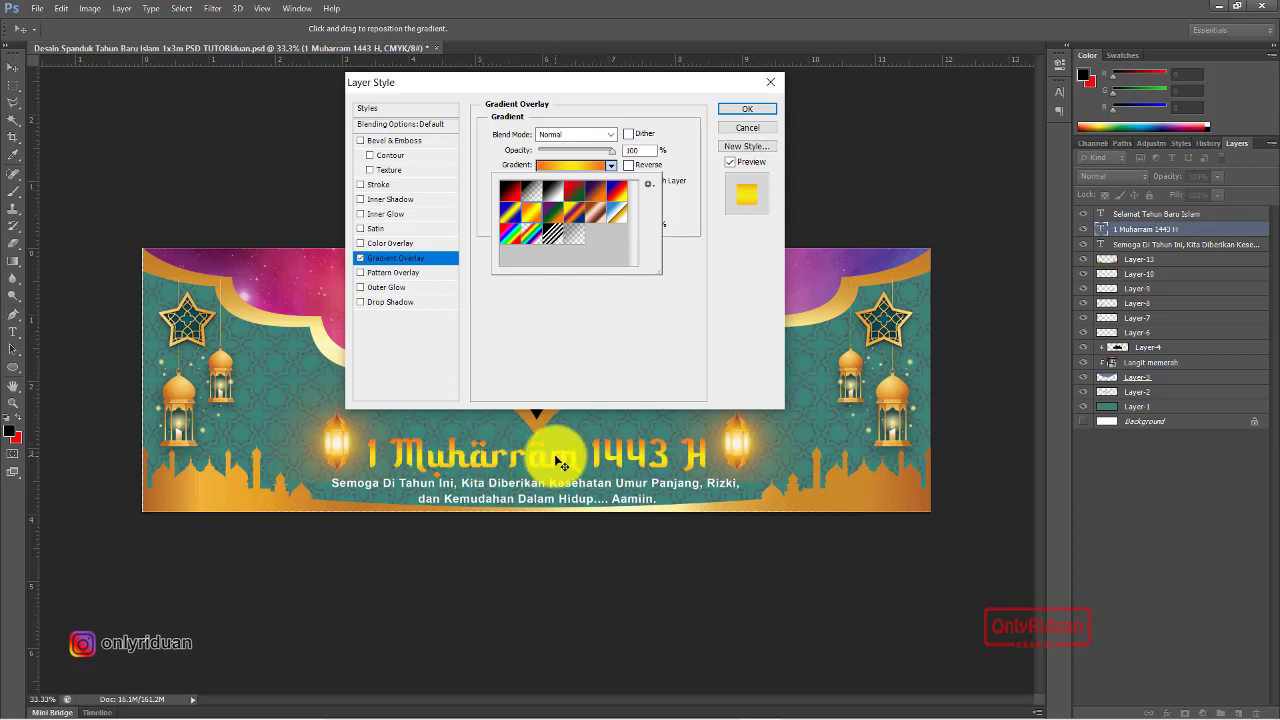
Recolour the overlay gradient's end stop to f99962, shift its middle yellow stop, and apply the gradient to the text
click(572, 166)
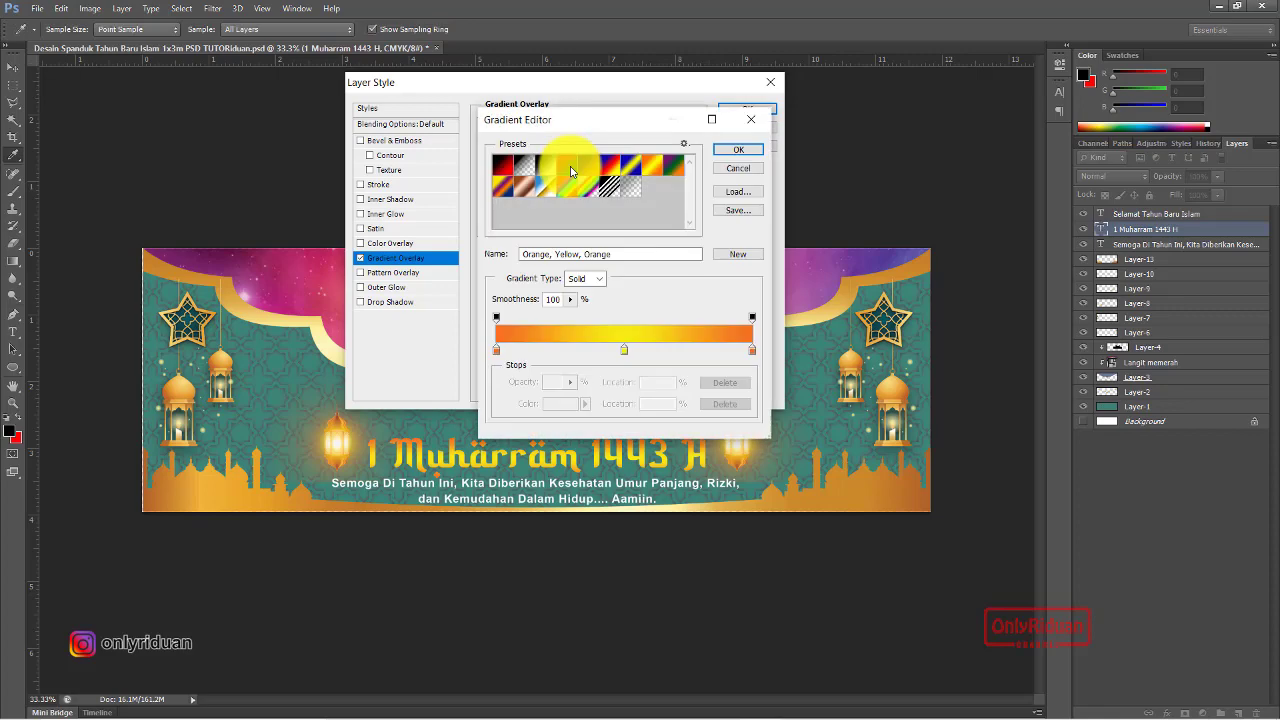
click(753, 351)
click(562, 403)
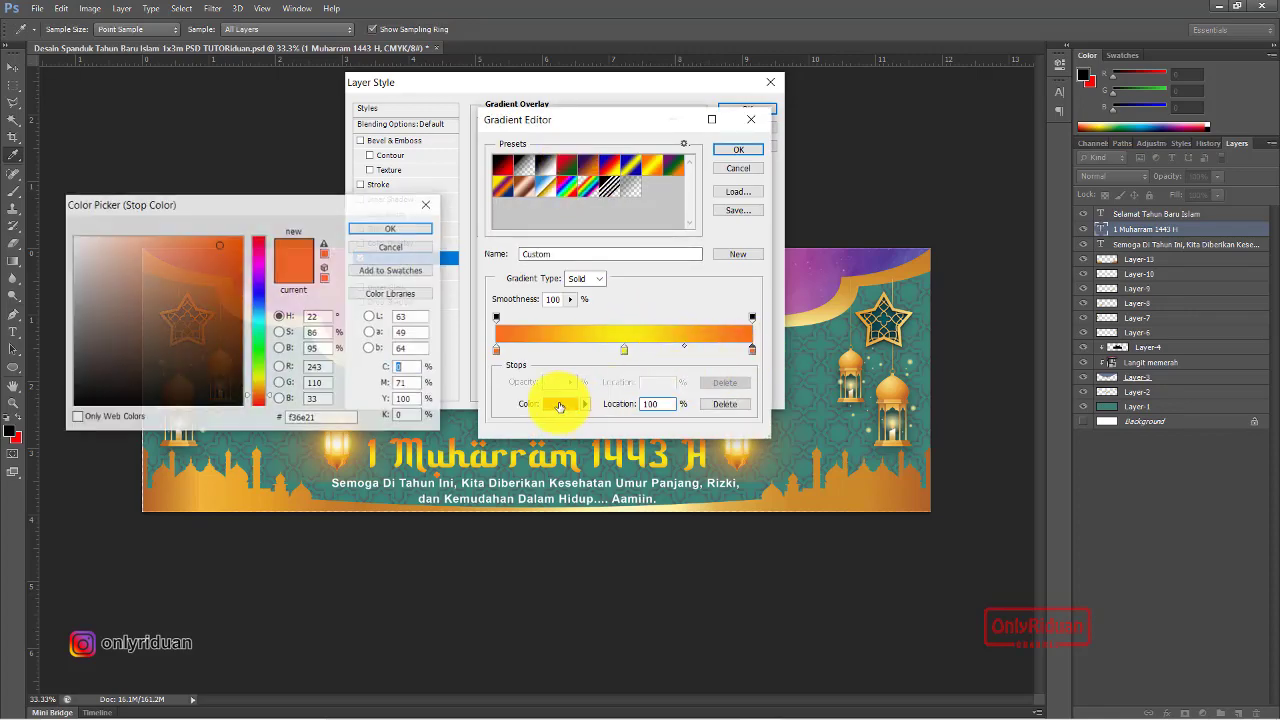
click(191, 239)
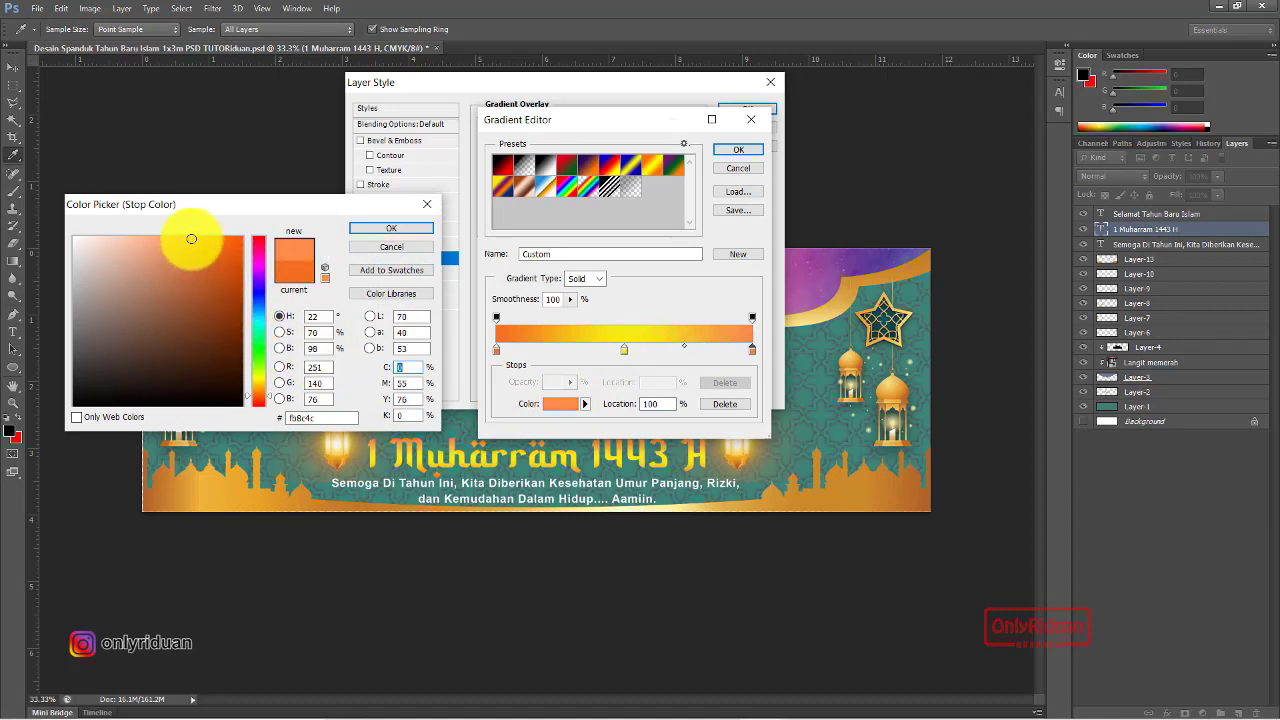
drag(200, 240, 176, 240)
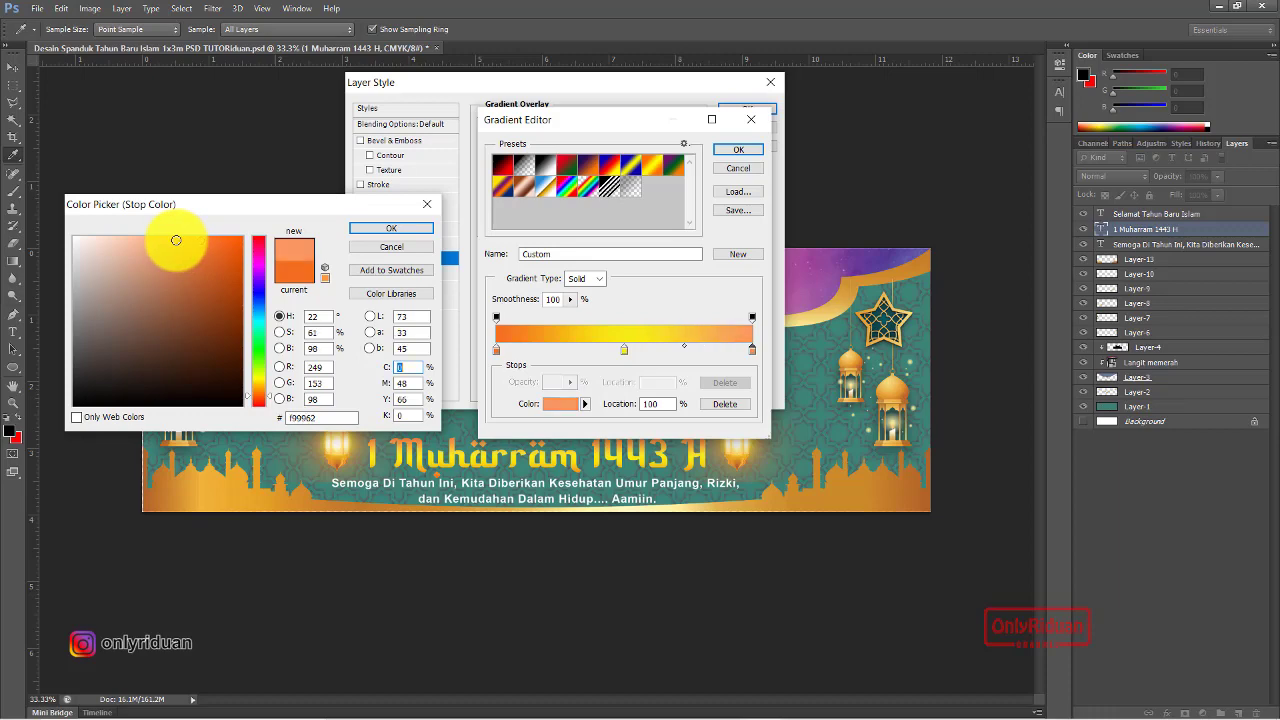
click(391, 228)
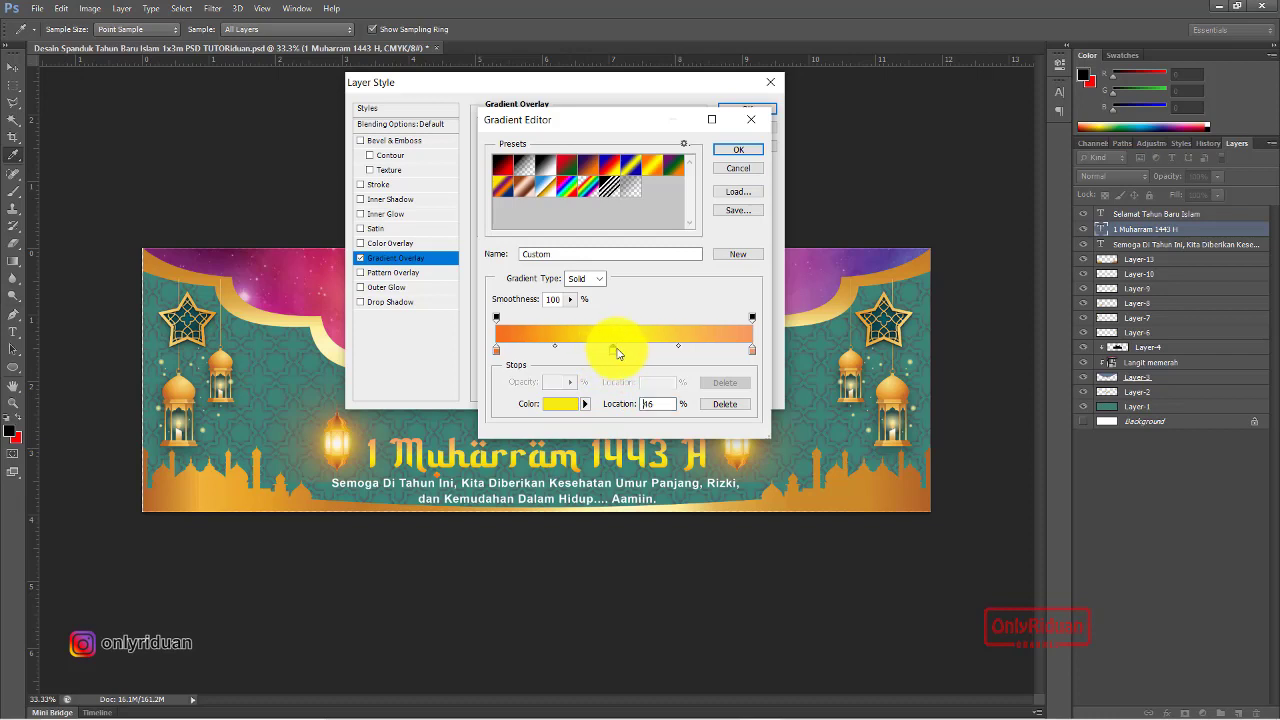
drag(617, 352, 643, 357)
click(738, 149)
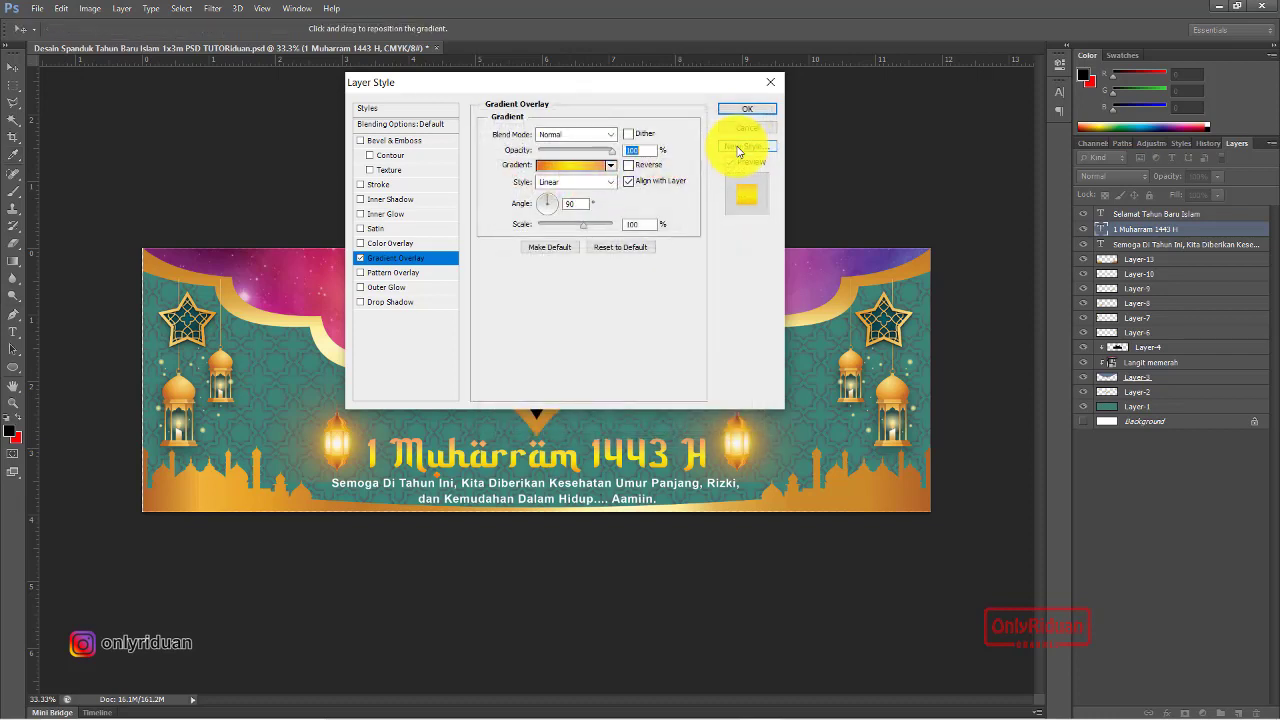
click(752, 108)
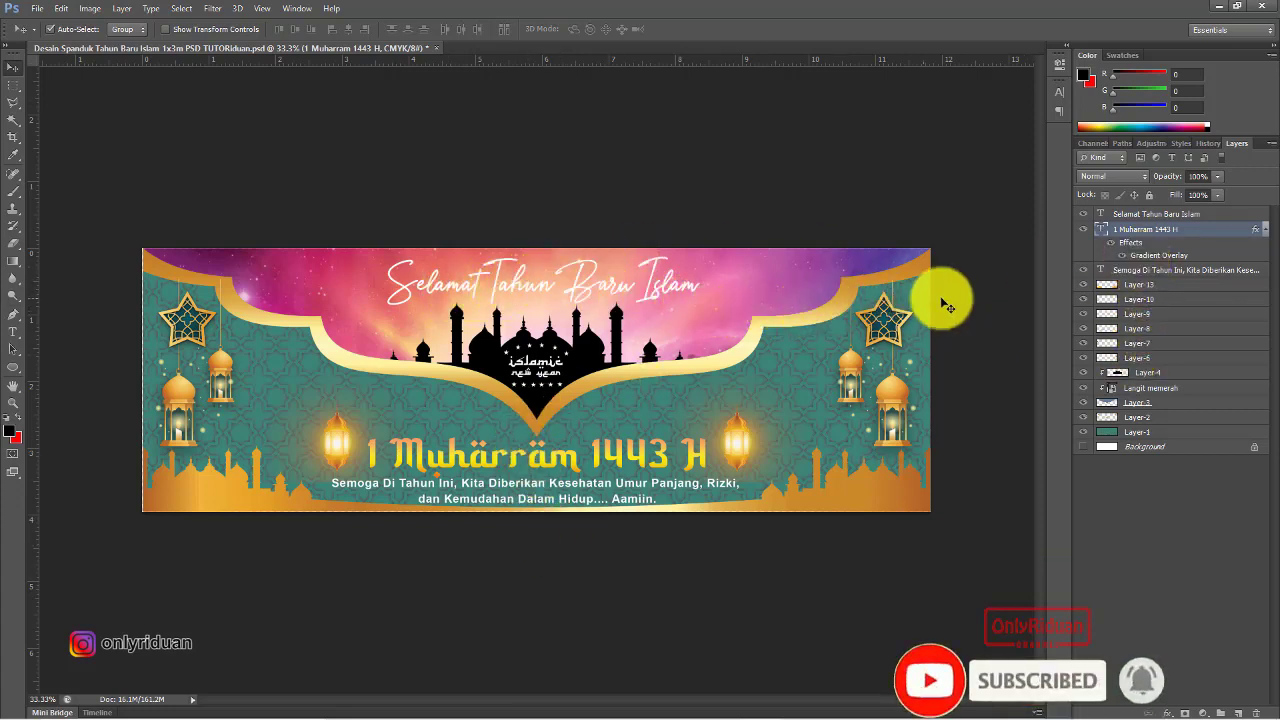
Add a Drop Shadow to the "Selamat Tahun Baru Islam" text with a size of 10 px and a slightly increased spread
click(1150, 213)
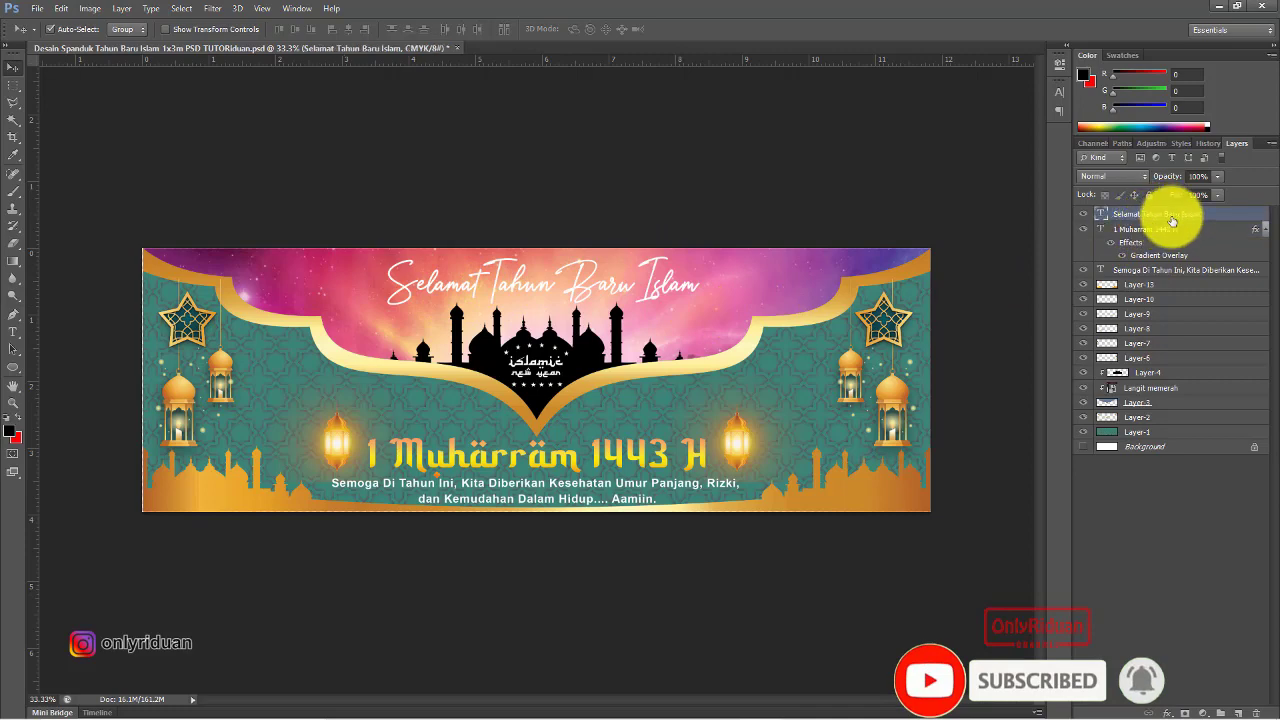
click(1175, 712)
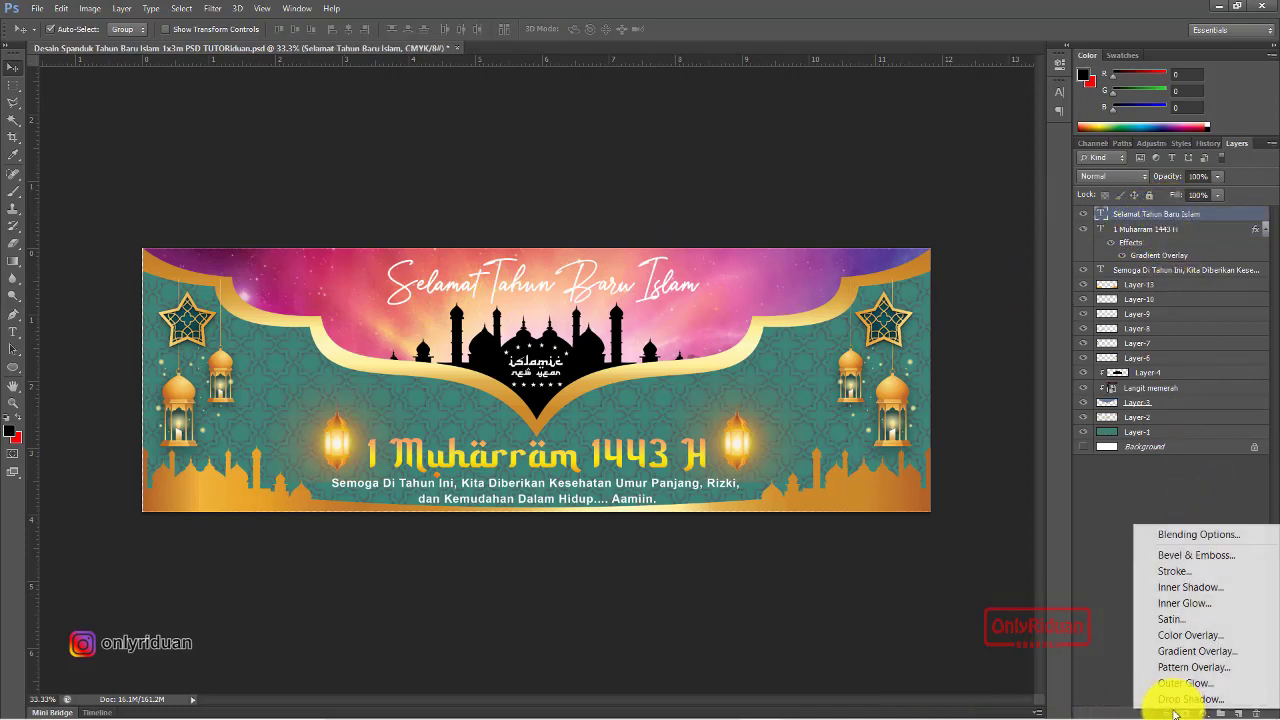
click(1178, 702)
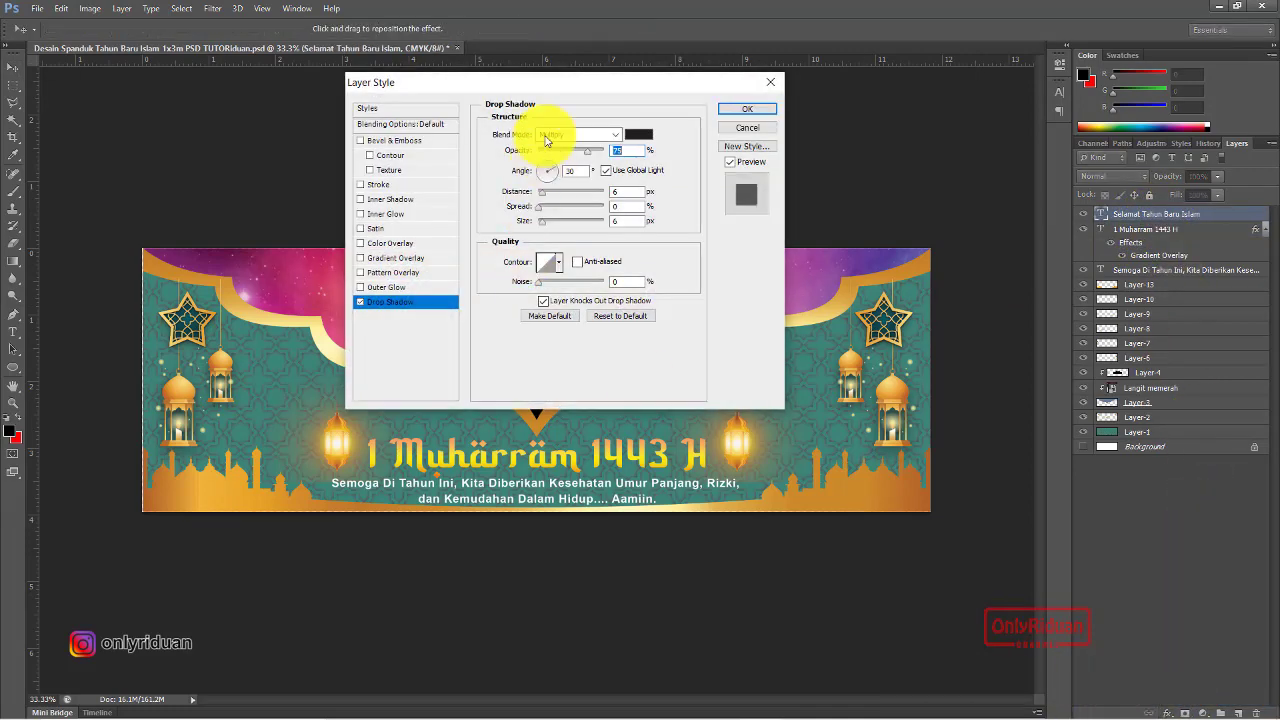
drag(563, 80, 762, 361)
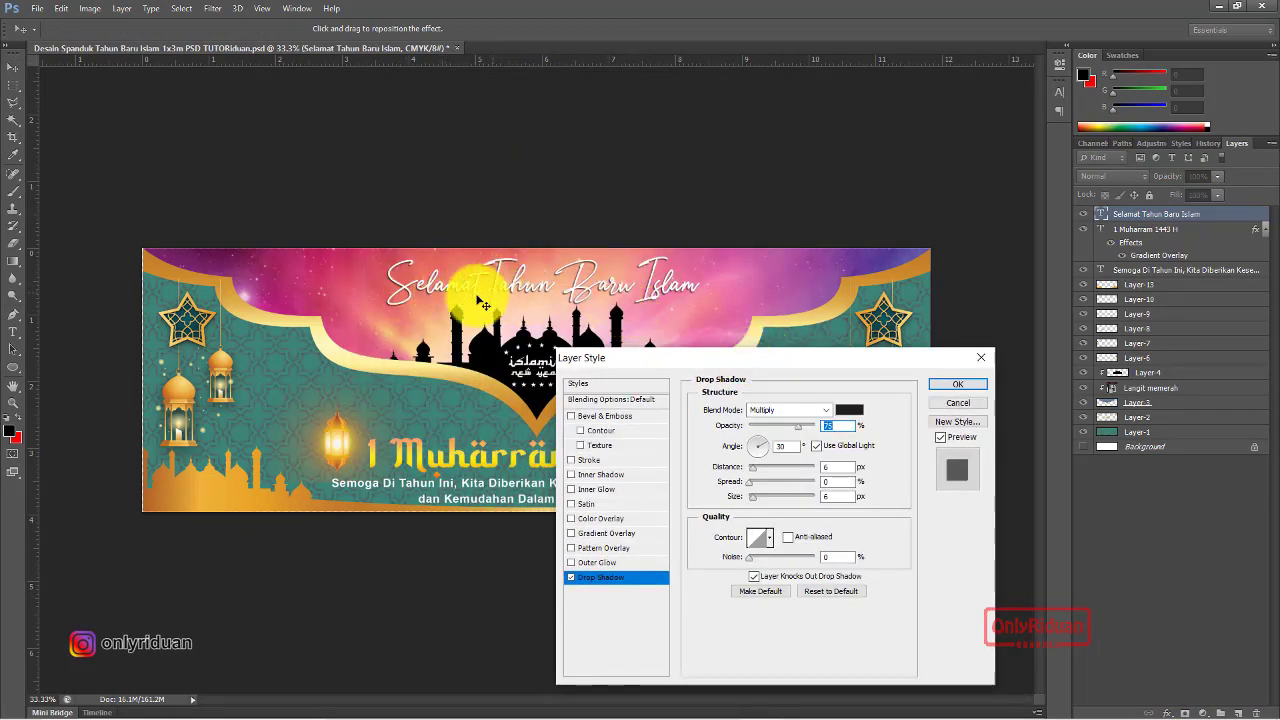
drag(754, 502, 757, 502)
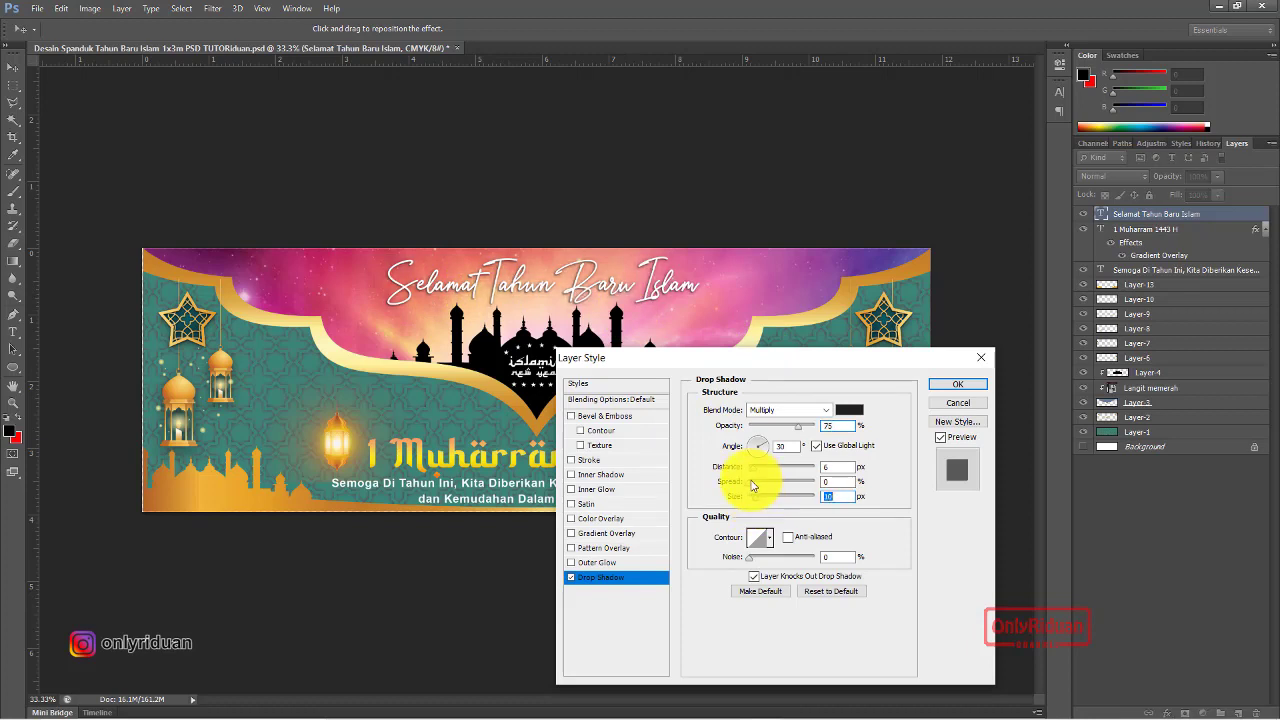
click(753, 485)
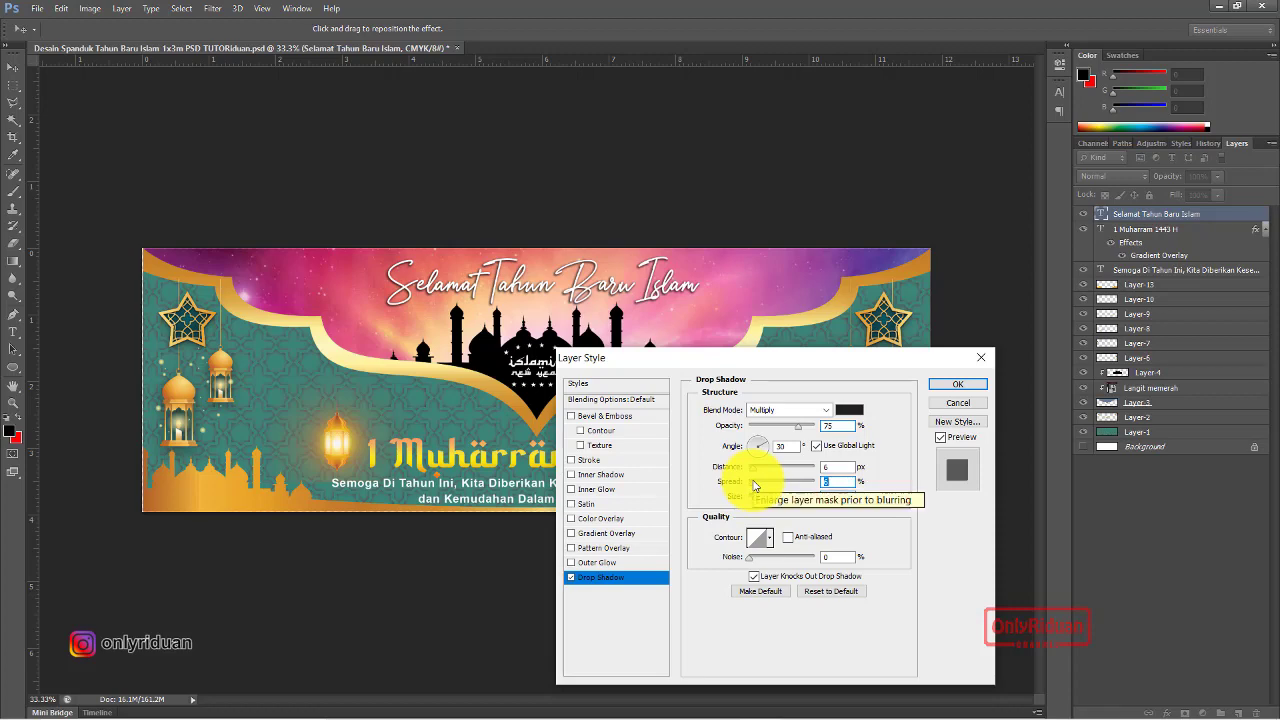
click(950, 382)
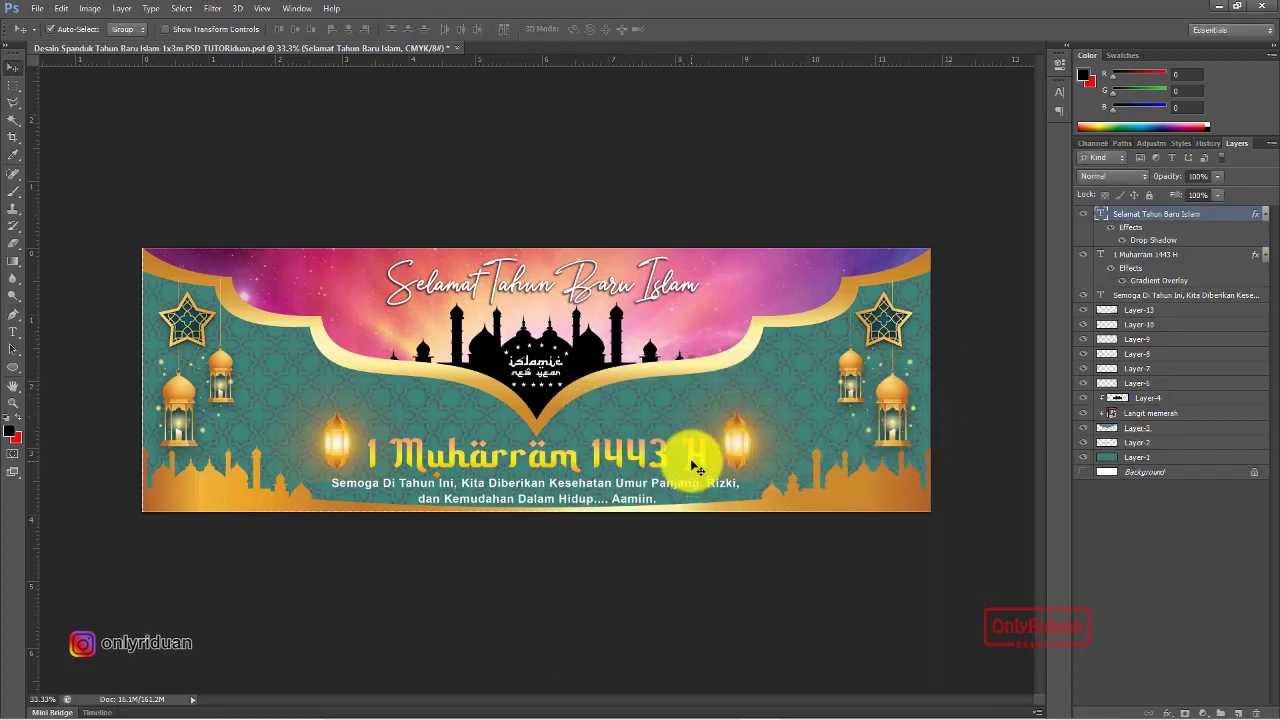
Add a Drop Shadow to the "1 Muharram 1443 H" text with 13% spread, 13 px size and a 29° angle
click(1160, 255)
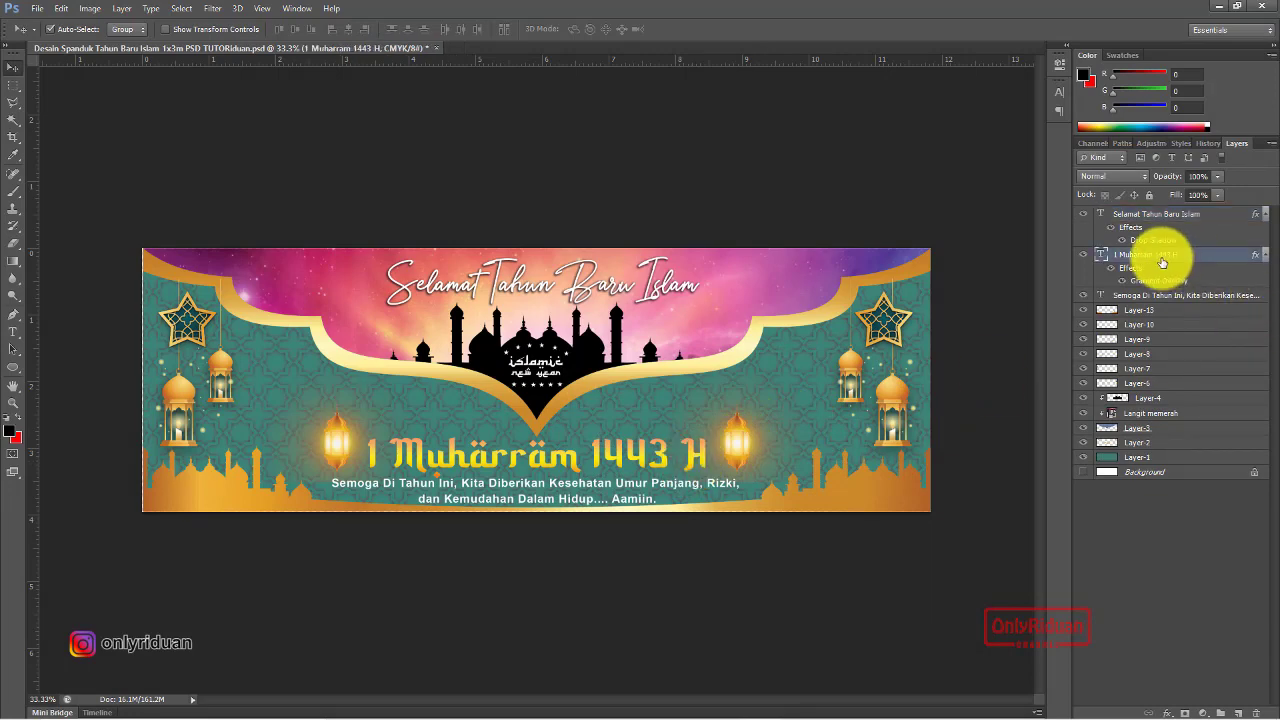
click(1167, 712)
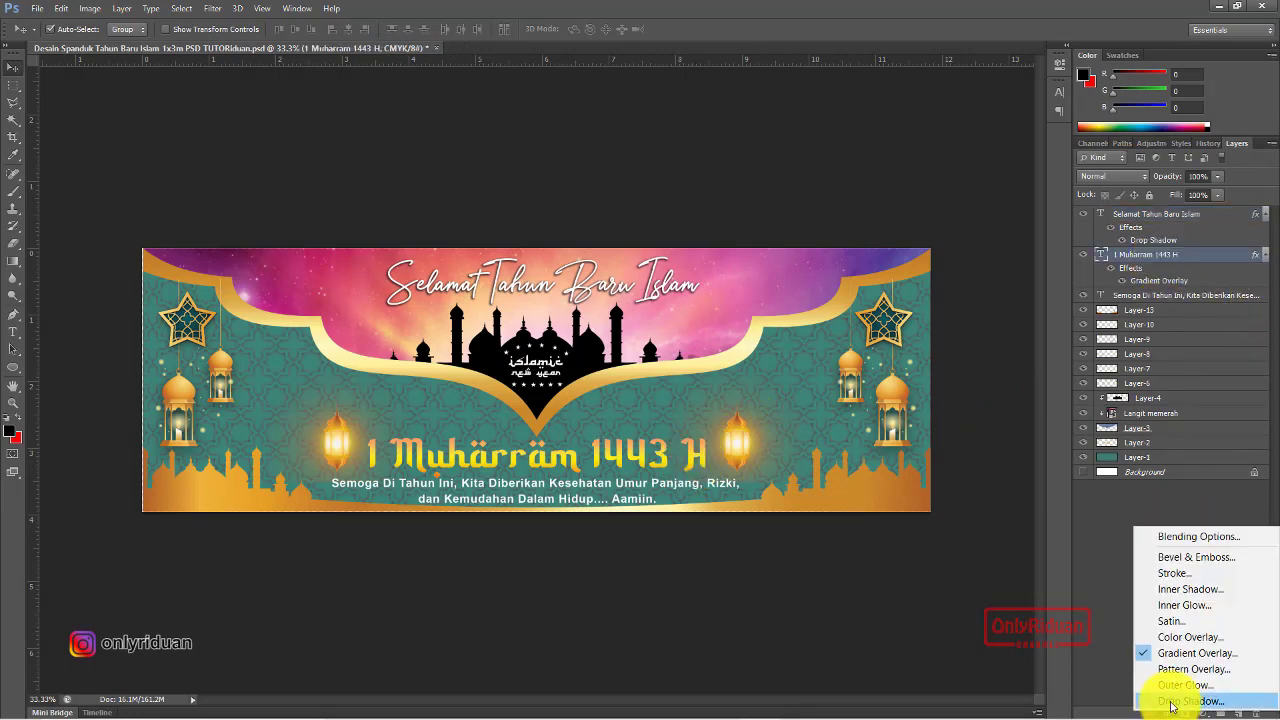
click(1173, 701)
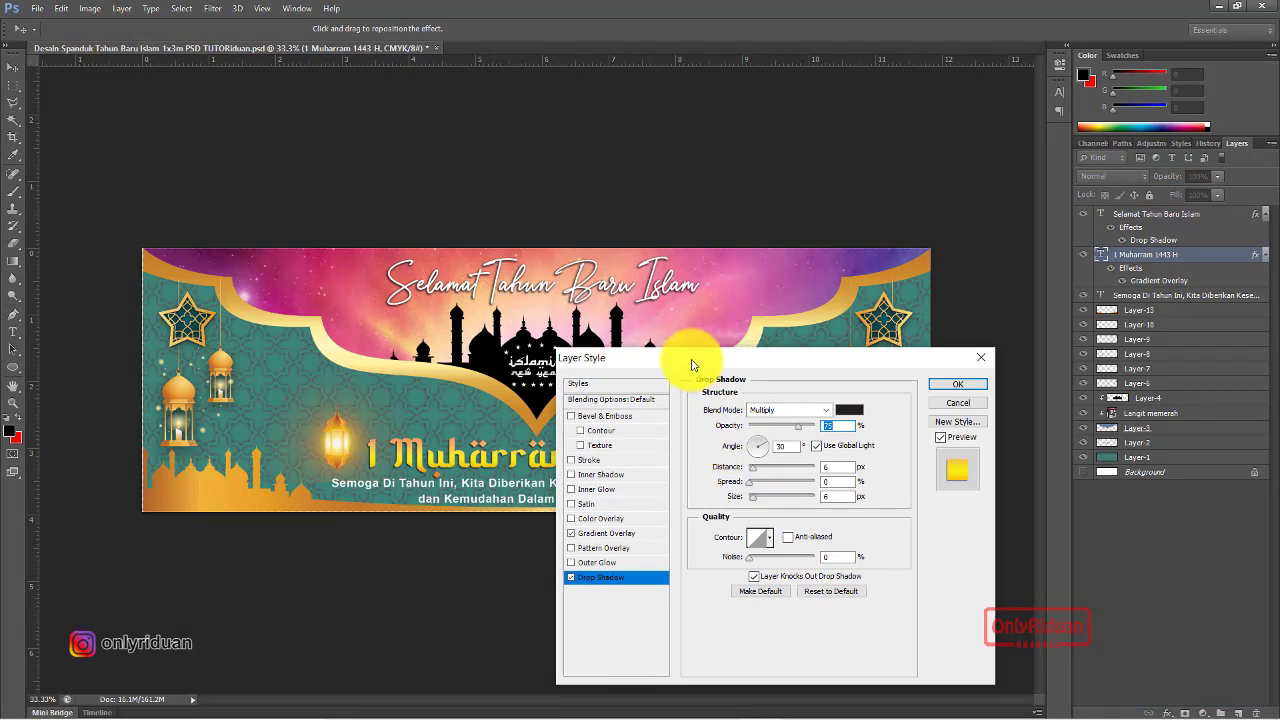
drag(697, 352, 742, 177)
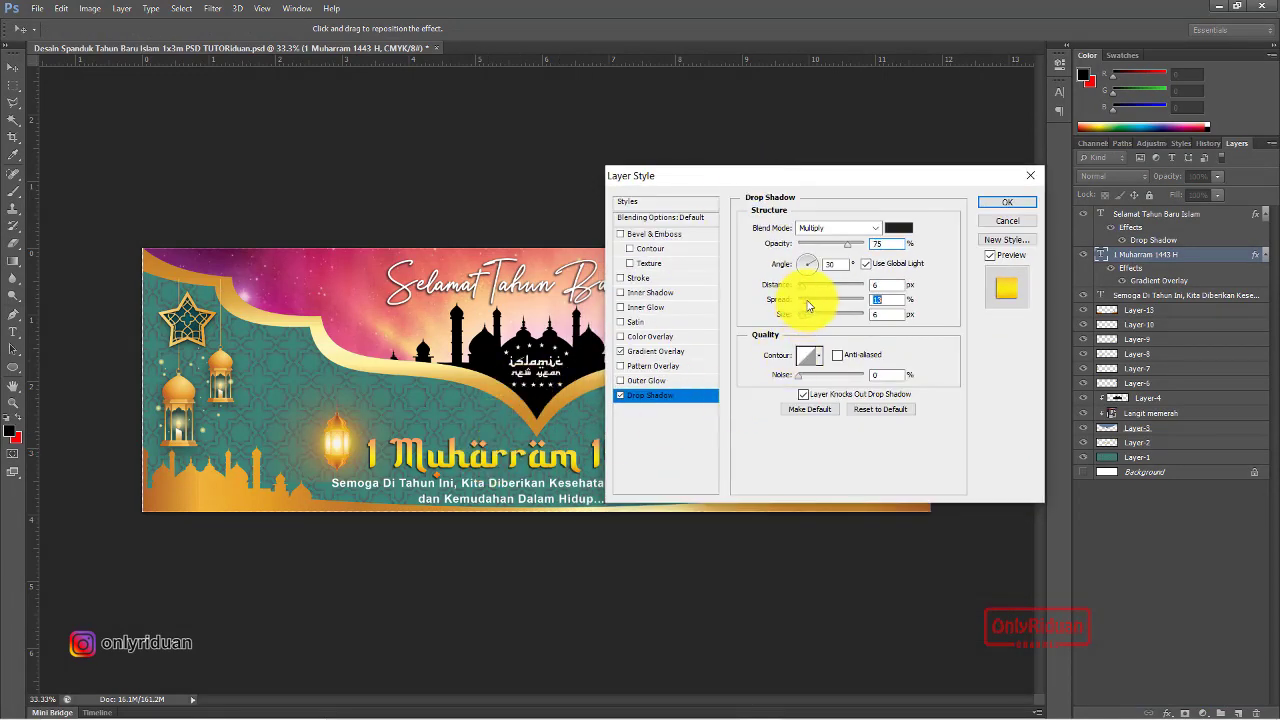
drag(806, 318, 811, 318)
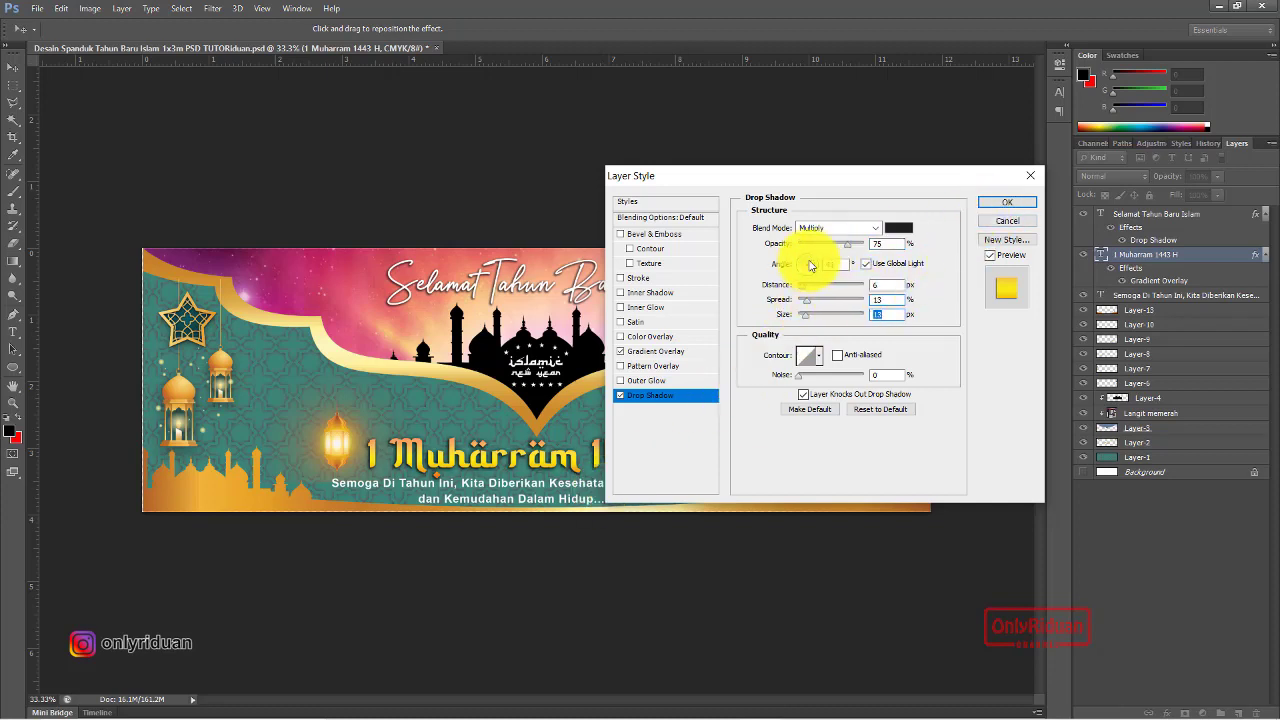
click(799, 263)
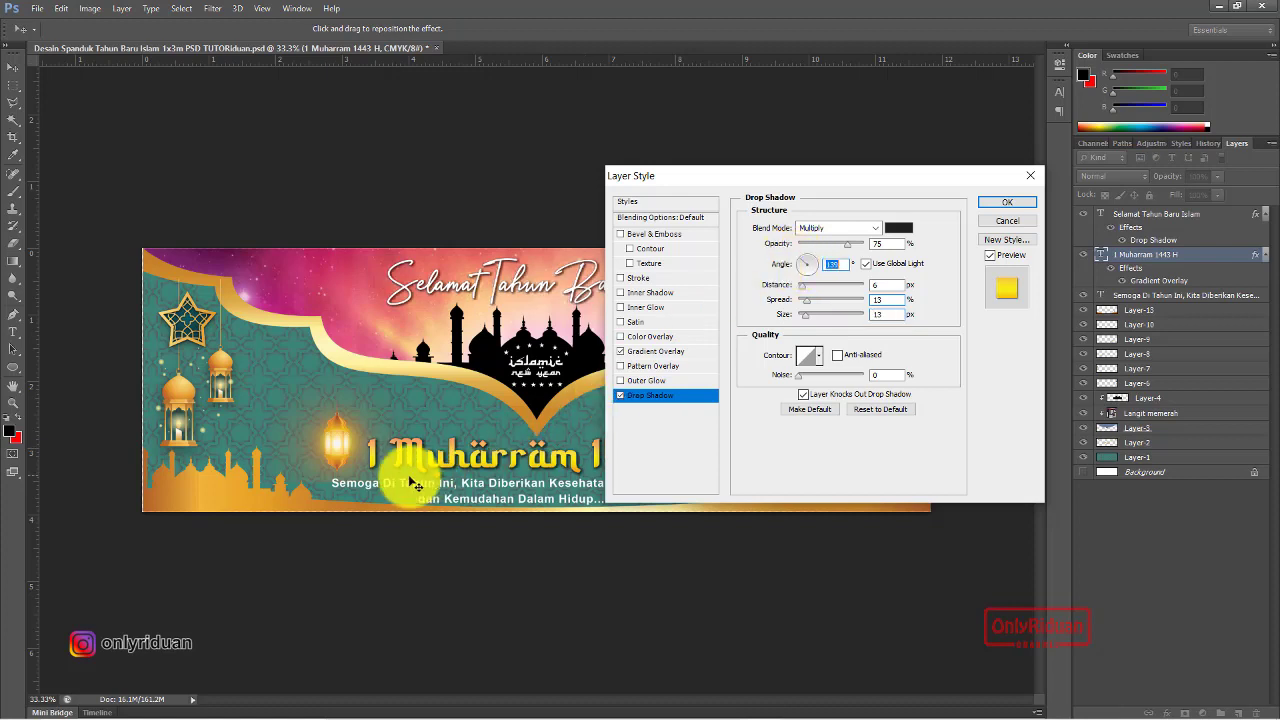
click(807, 267)
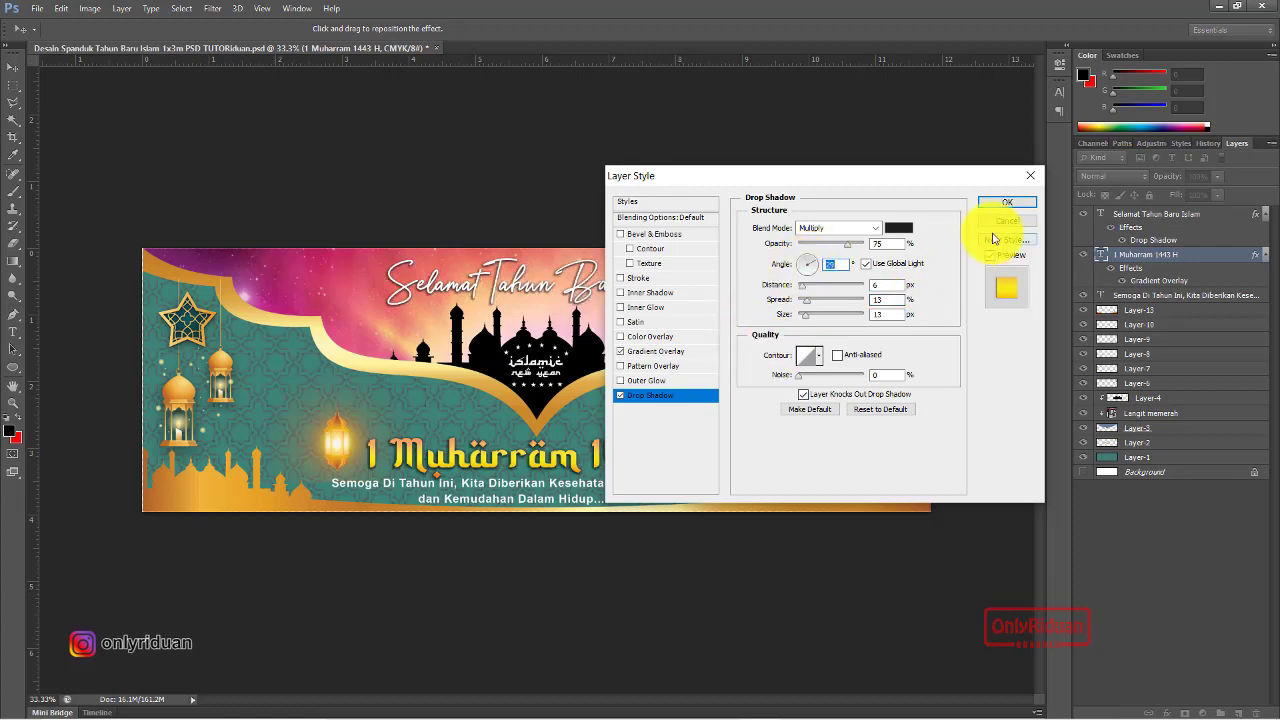
click(995, 201)
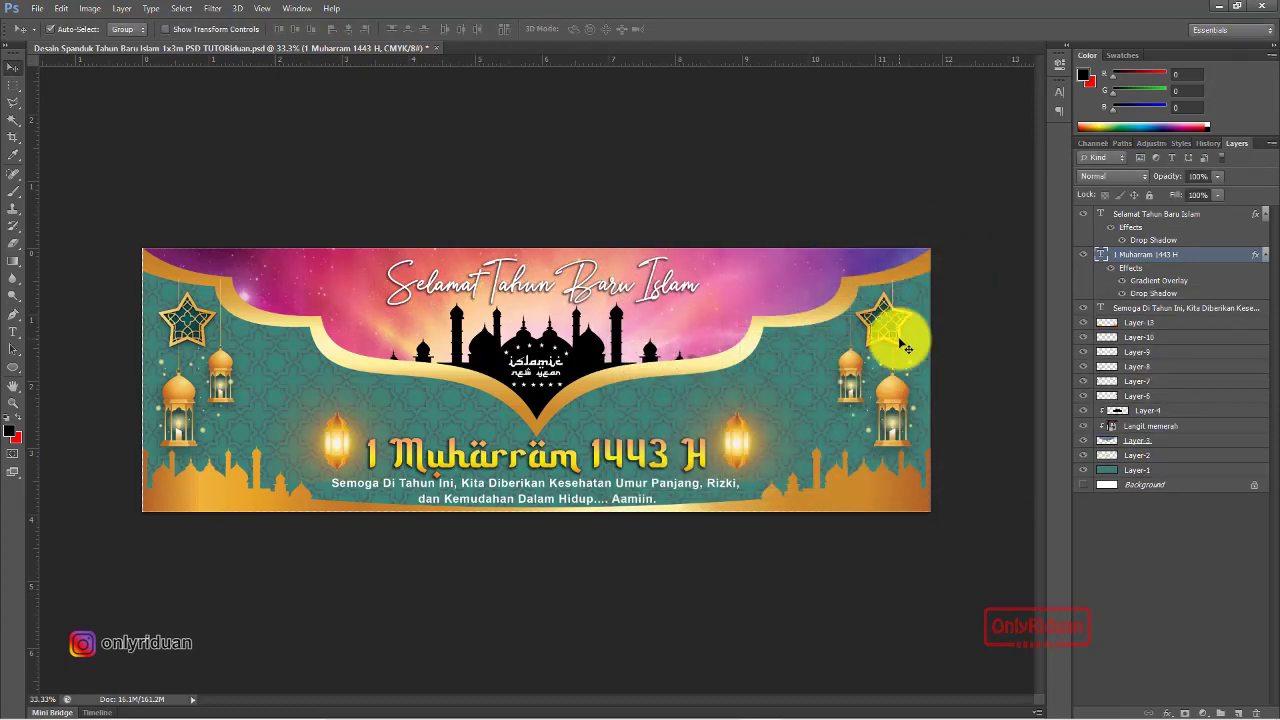
Give Layer-2, the gold frame, a Drop Shadow with a size of 81 px
click(738, 362)
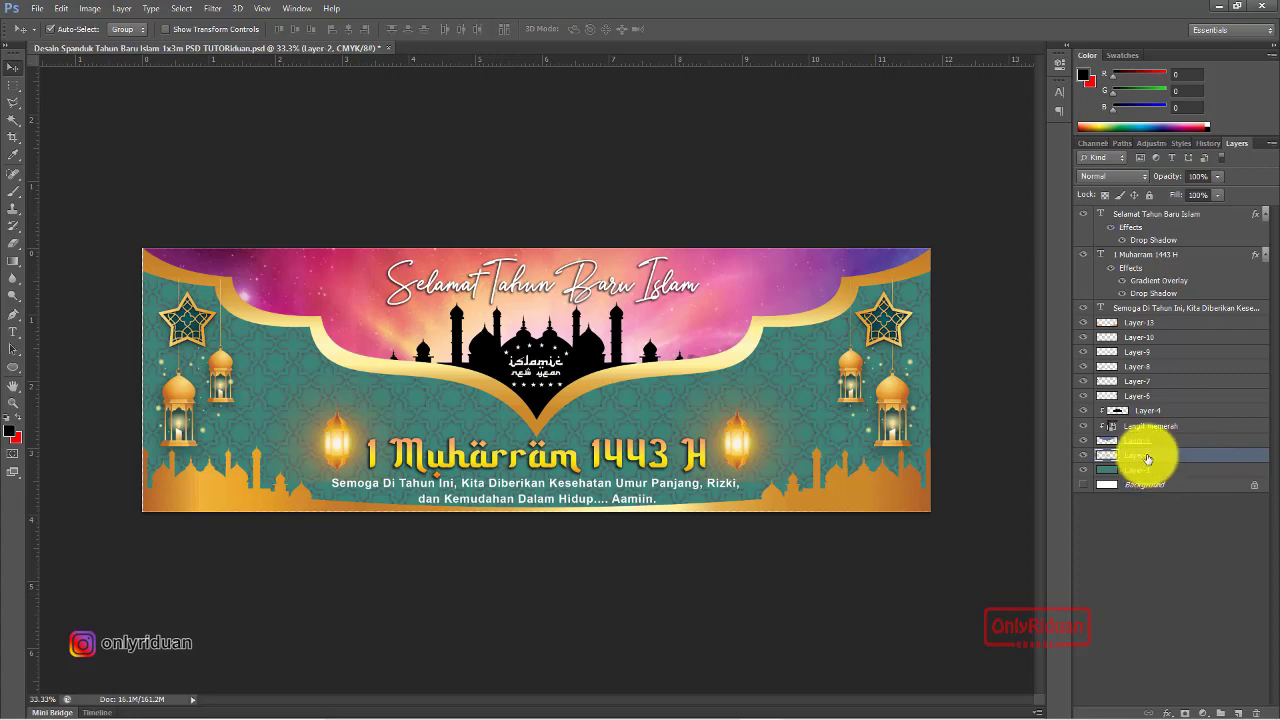
click(1167, 713)
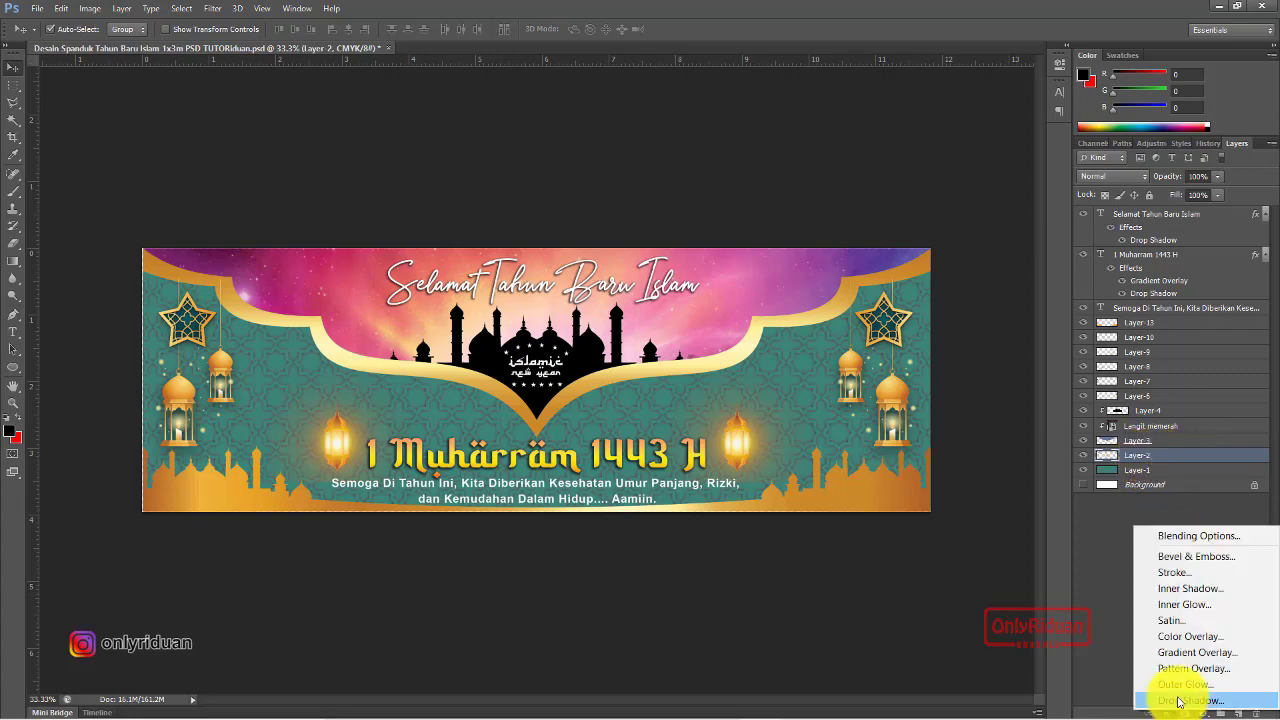
click(1179, 701)
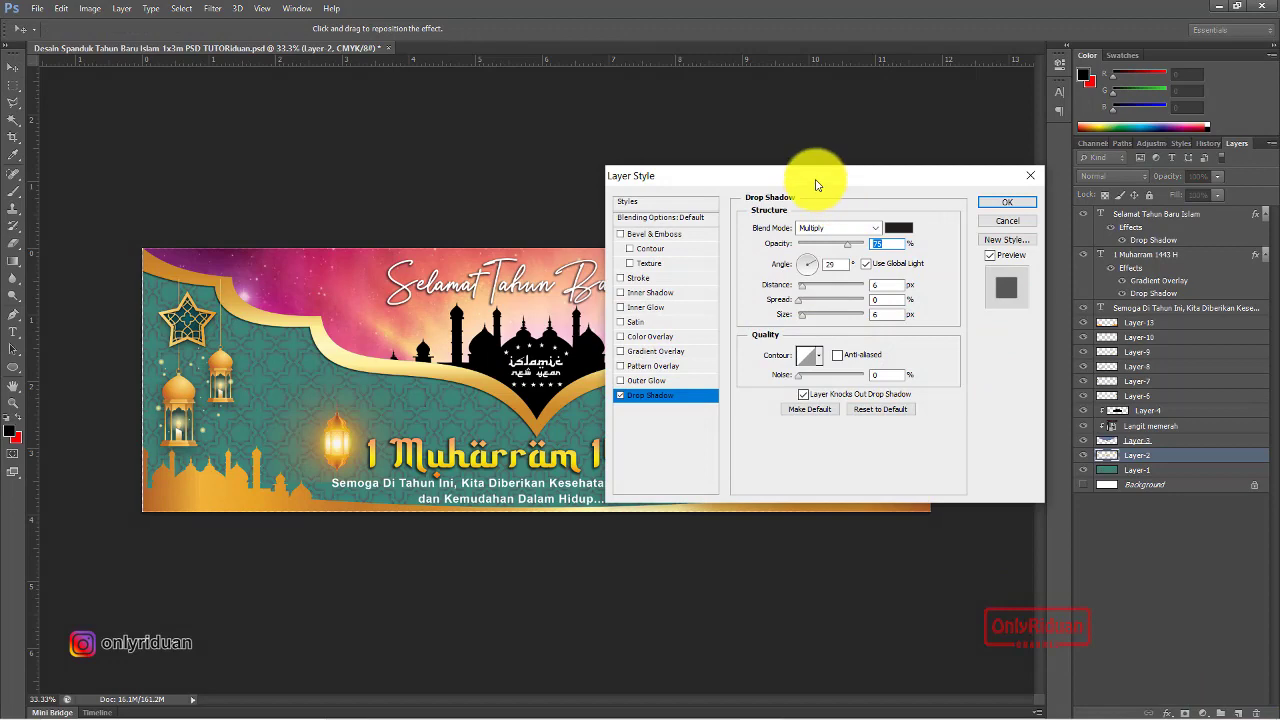
drag(815, 183, 970, 229)
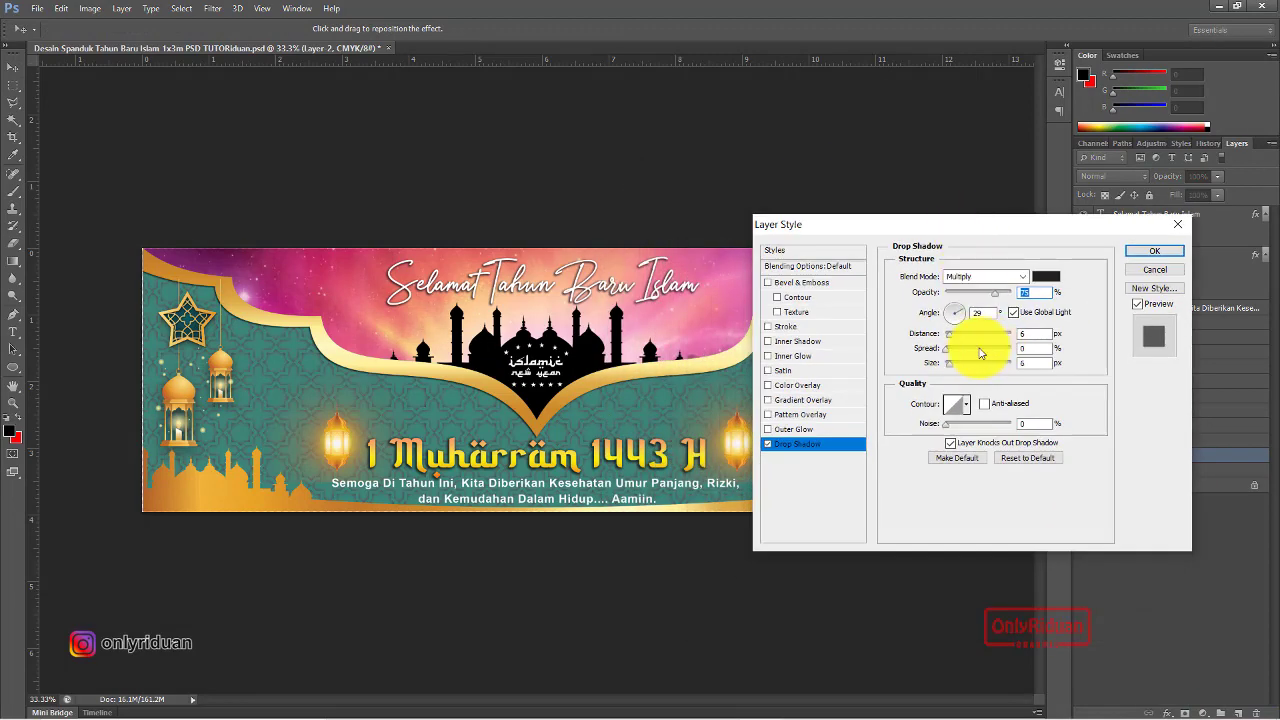
drag(960, 341, 975, 366)
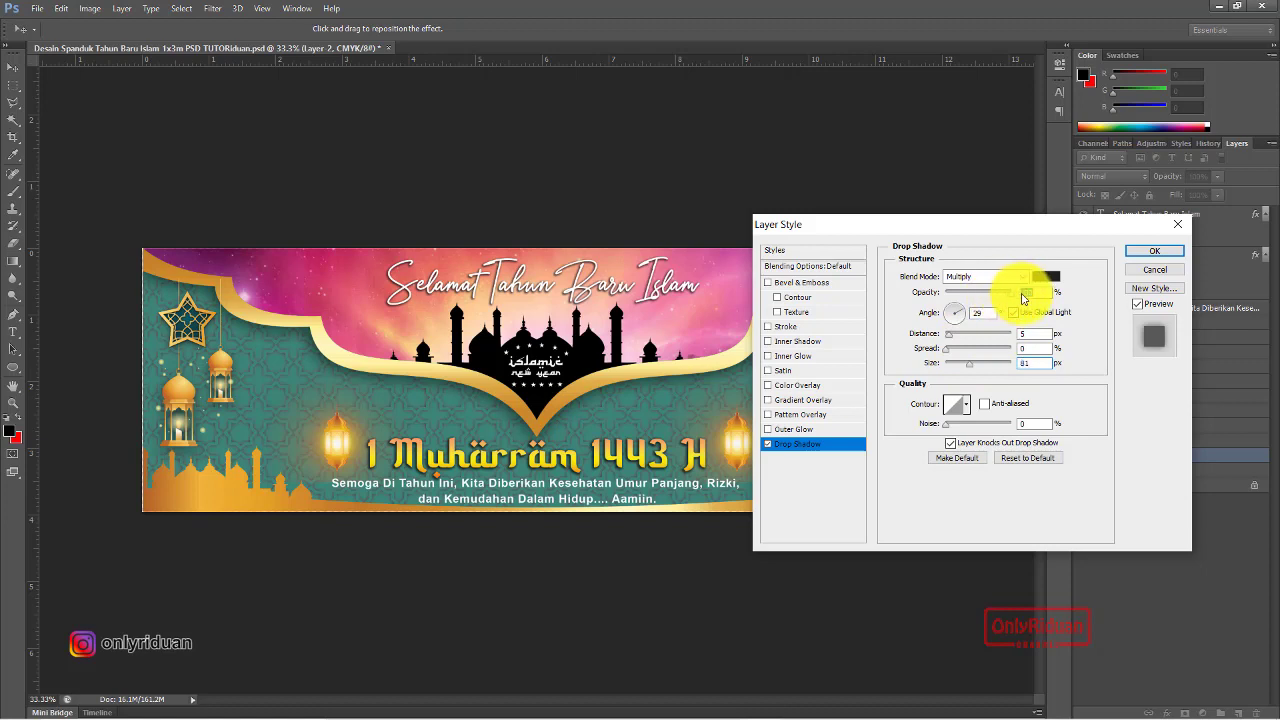
Set the Layer-2 shadow to Normal blend mode at 100% opacity, increase its distance slightly, and apply it
click(1018, 277)
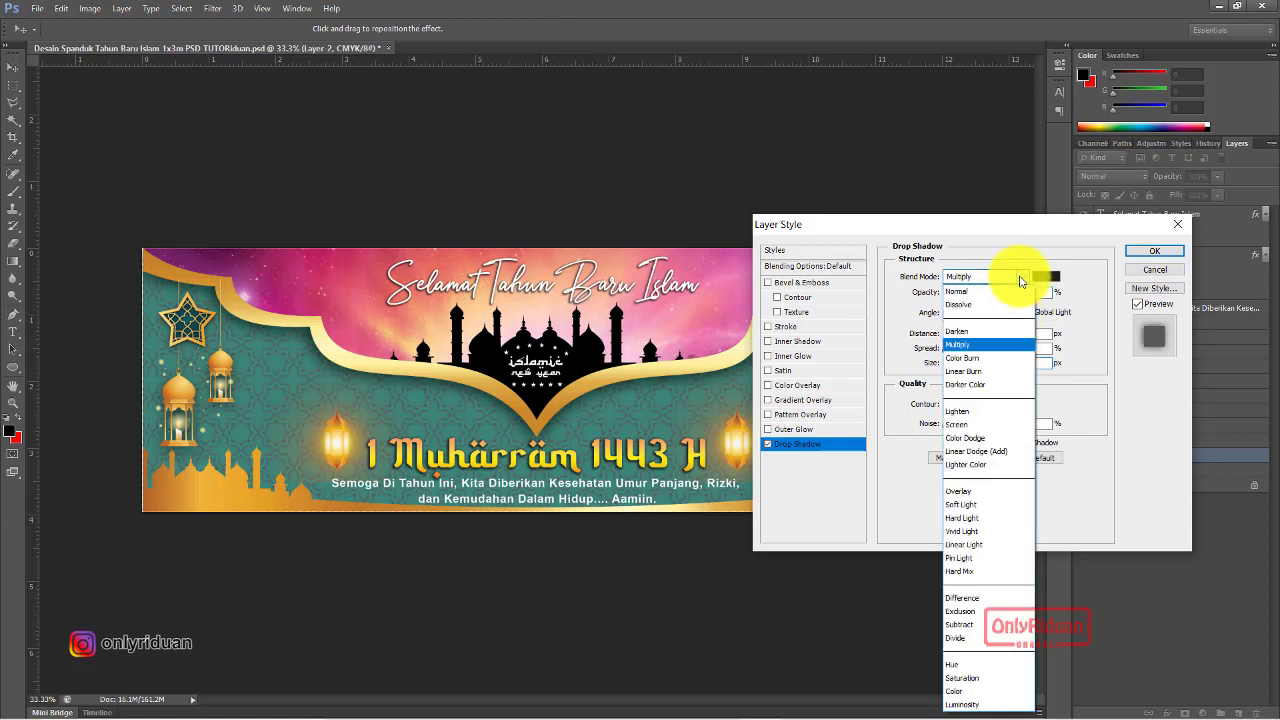
click(988, 293)
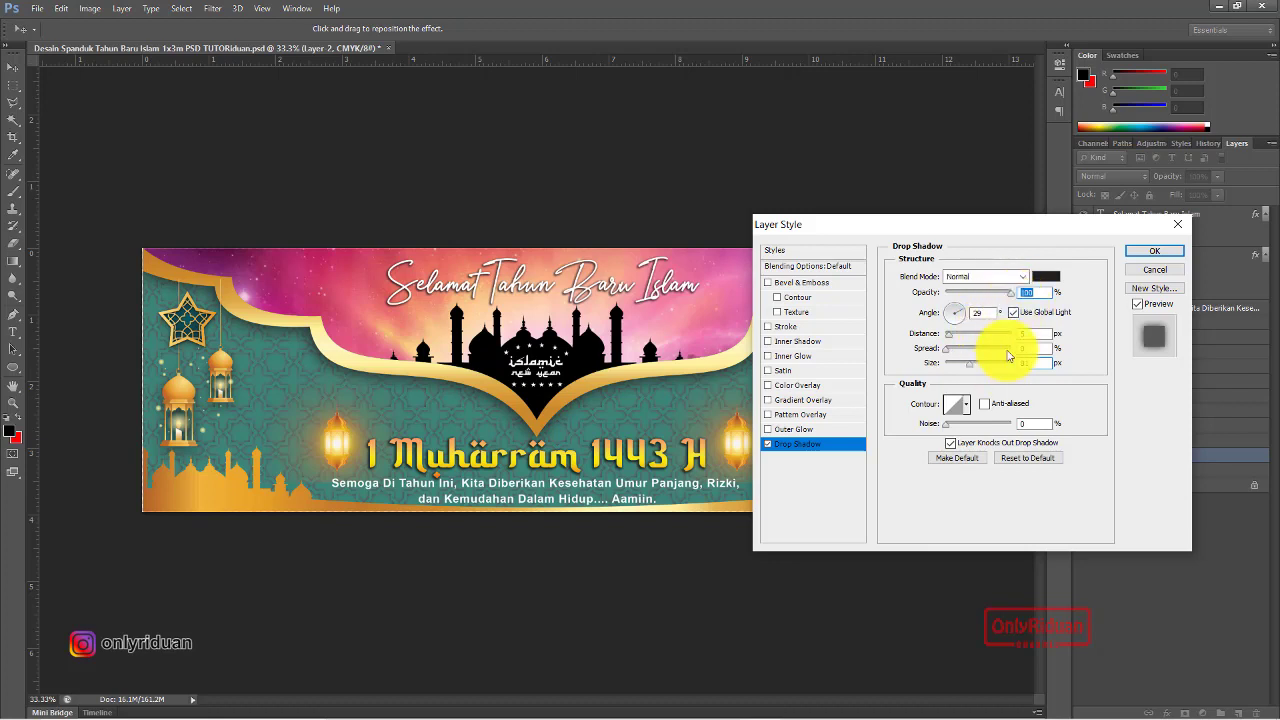
click(1049, 284)
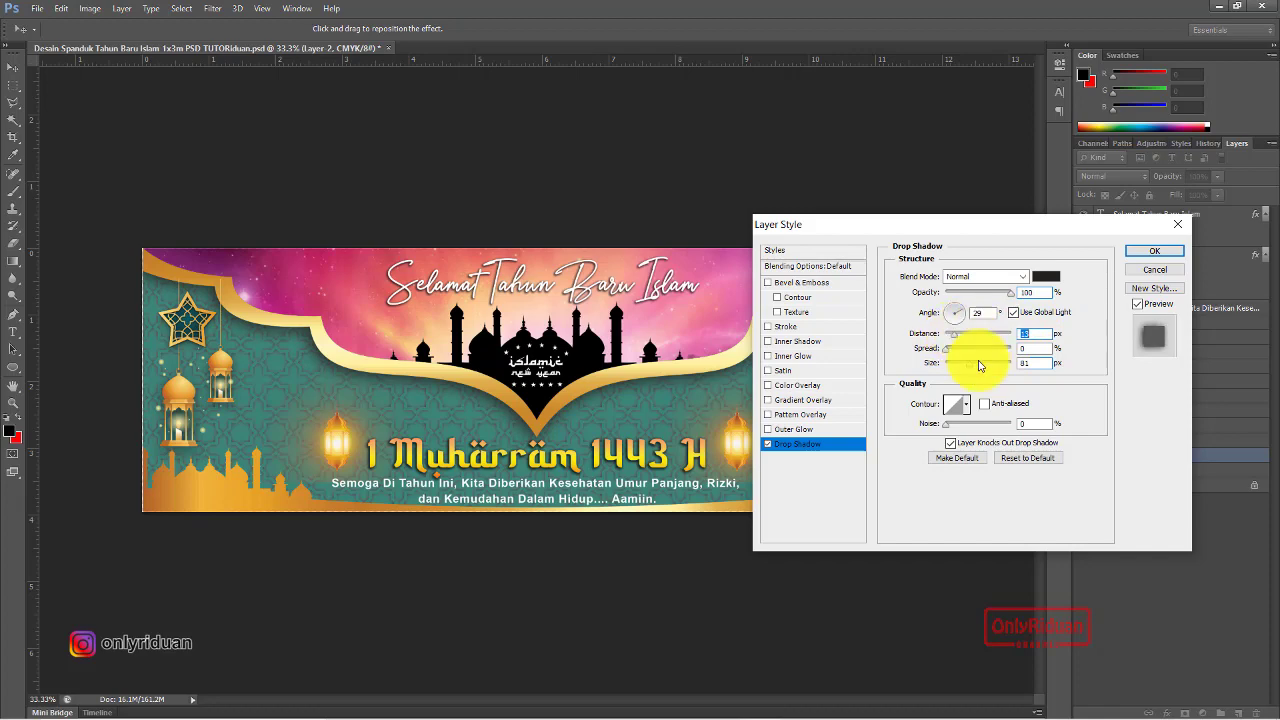
click(1154, 253)
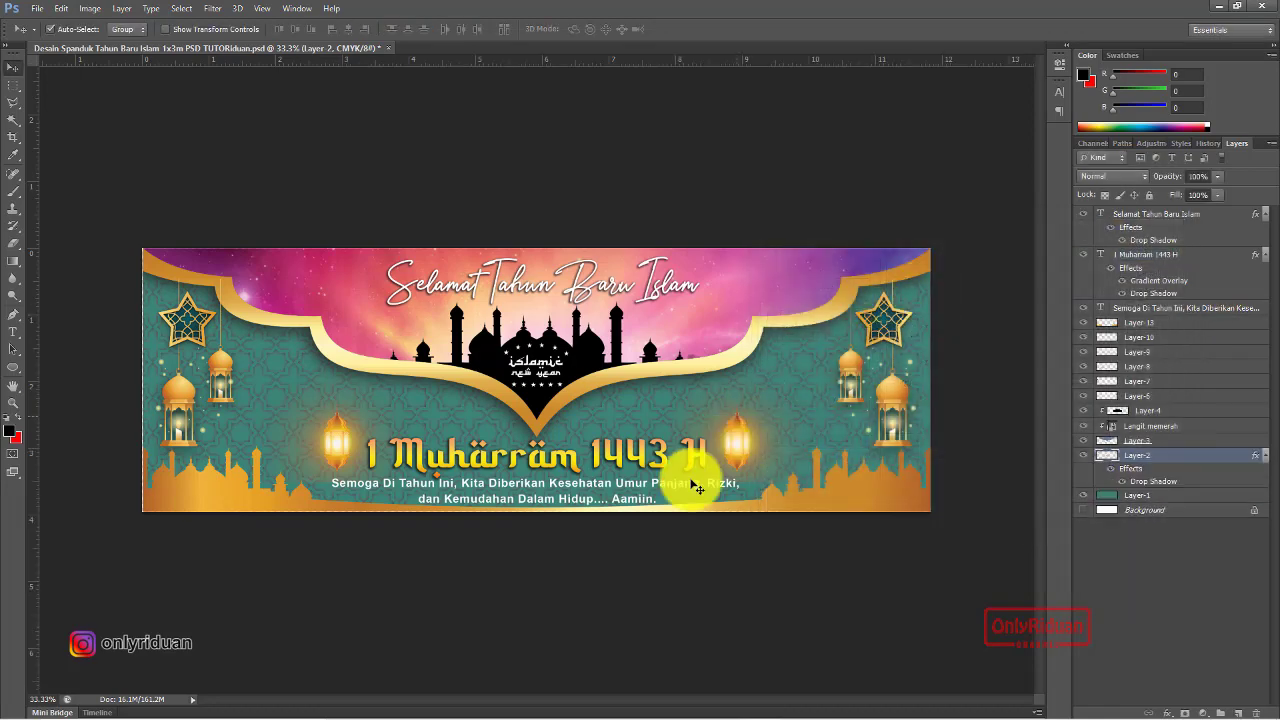
Add a Drop Shadow to Layer-13, the golden mosque silhouette, with 15% spread and a size of about 21 px
click(841, 506)
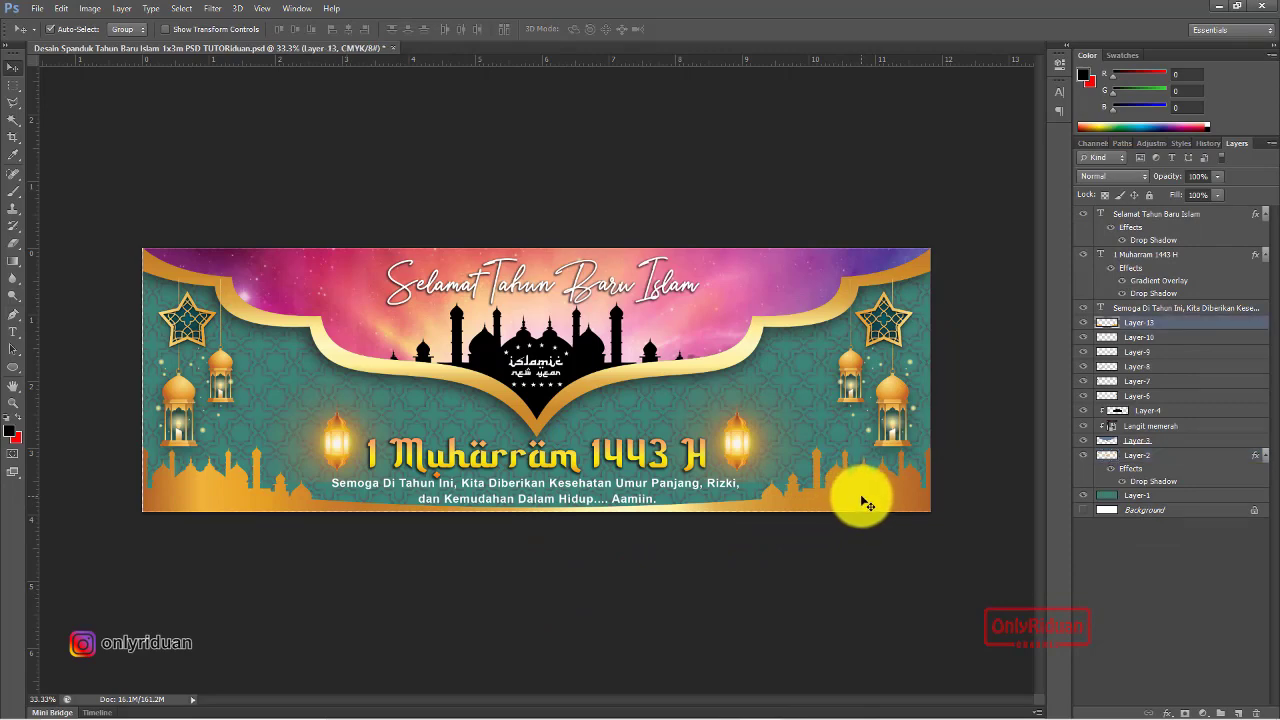
click(1168, 712)
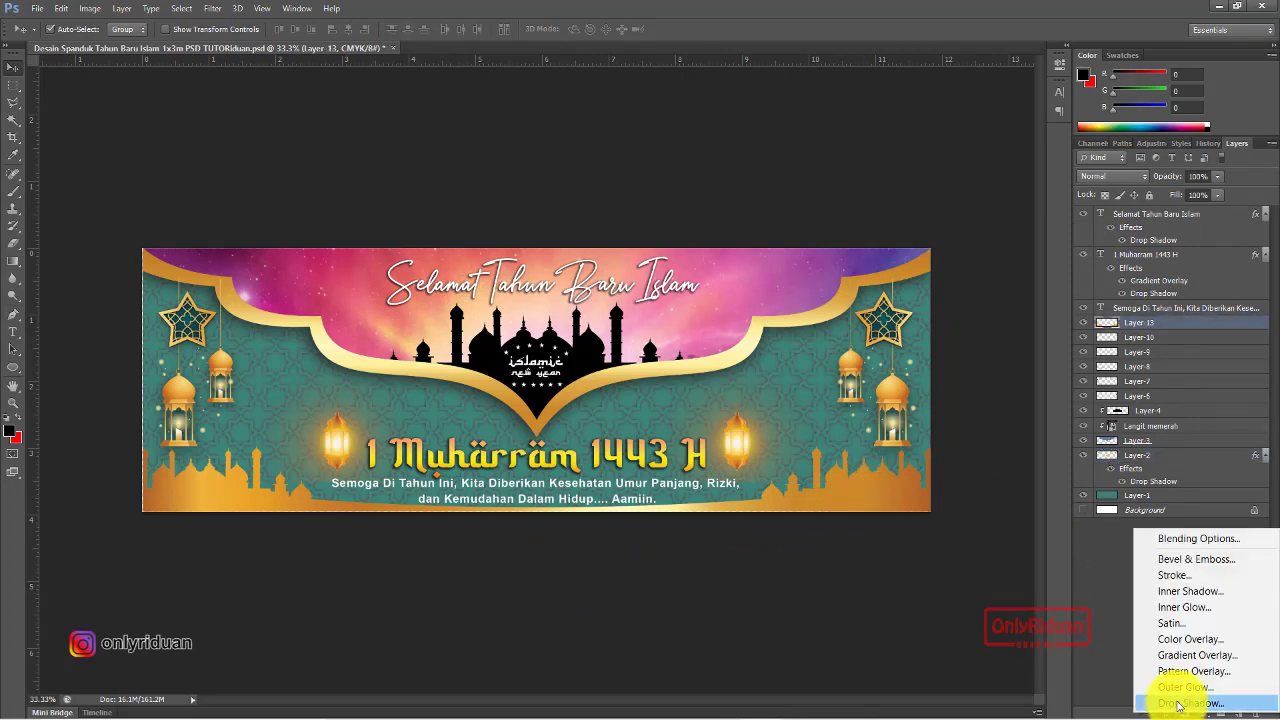
click(1178, 704)
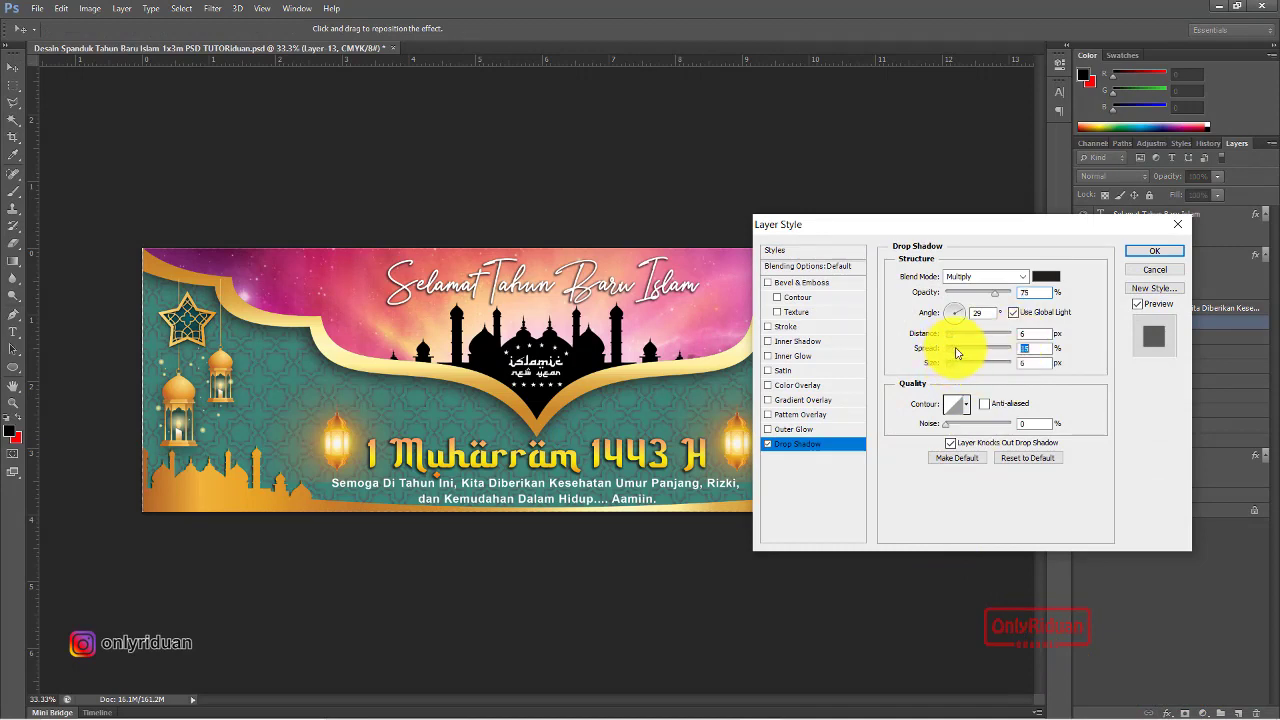
drag(953, 370, 955, 366)
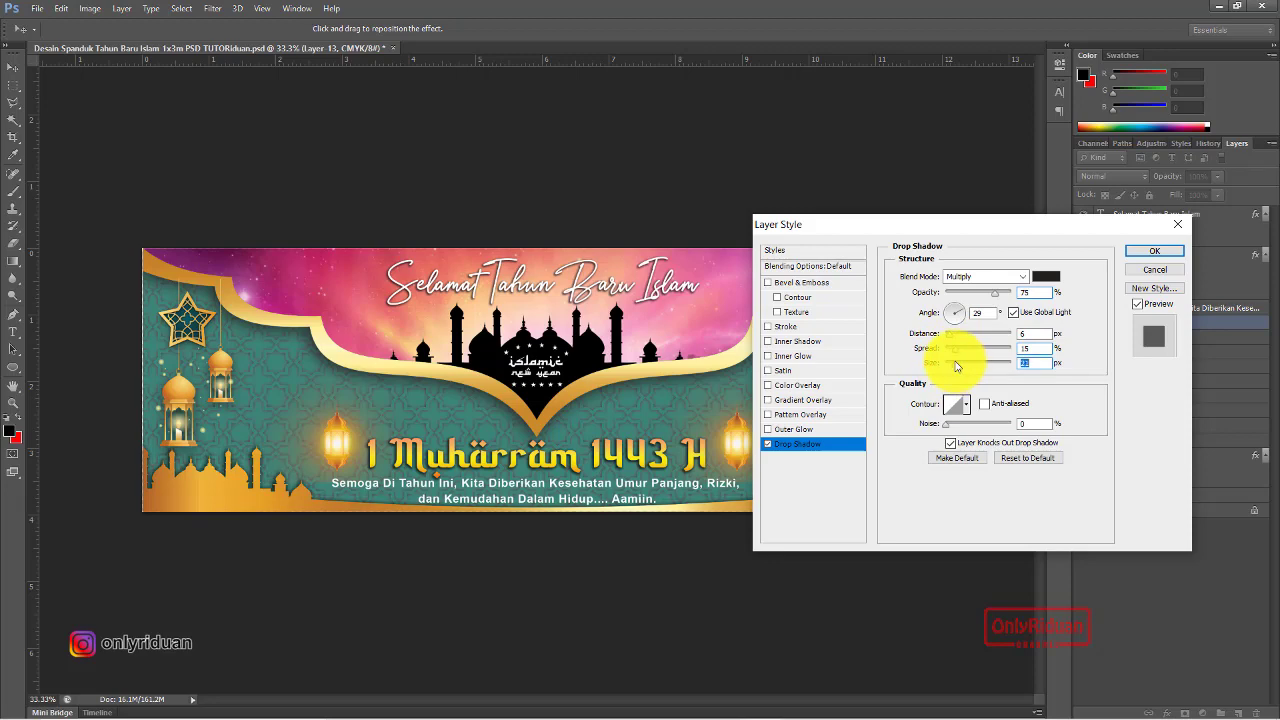
click(1152, 251)
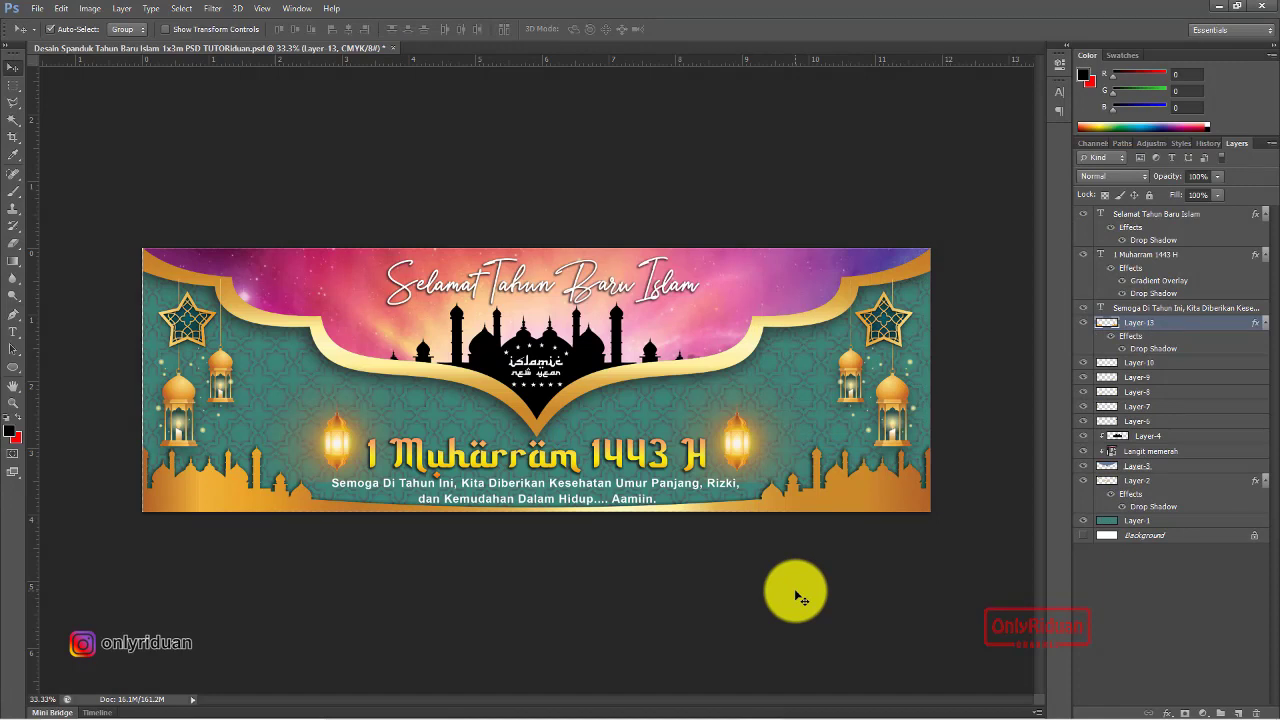
Add a Drop Shadow with the default settings to the "Semoga Di Tahun Ini" greeting text
click(526, 490)
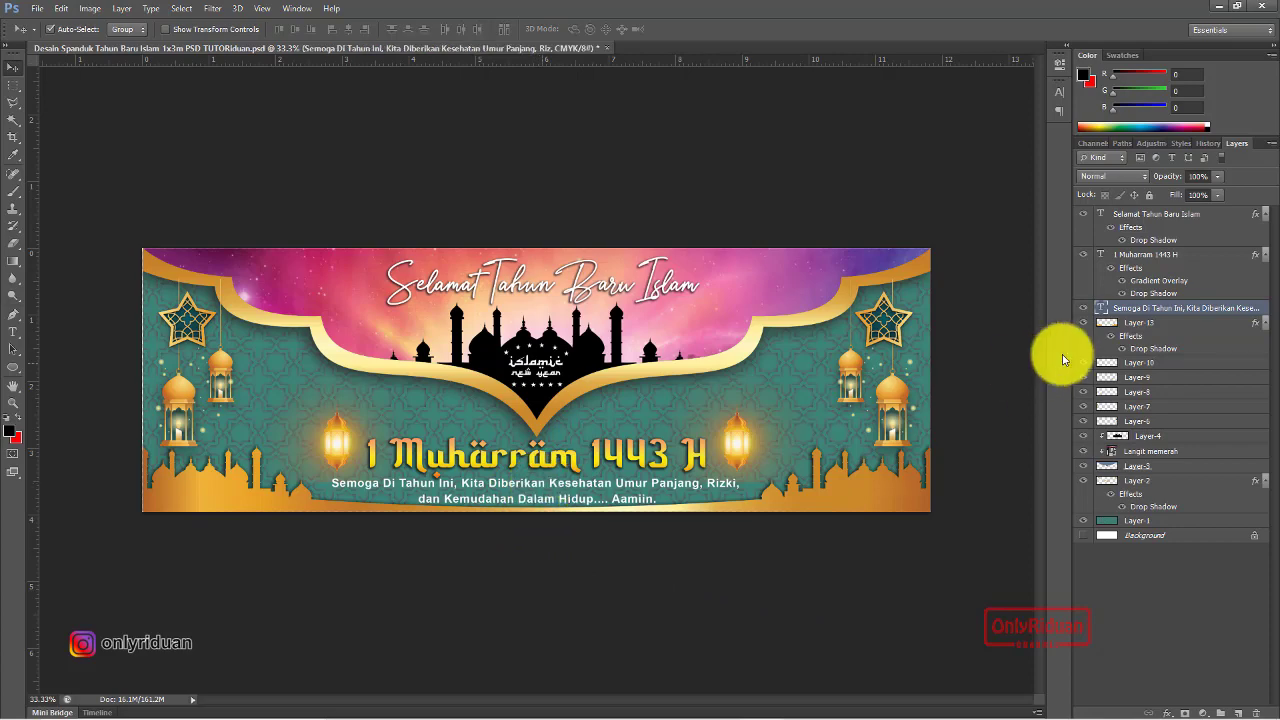
click(1167, 712)
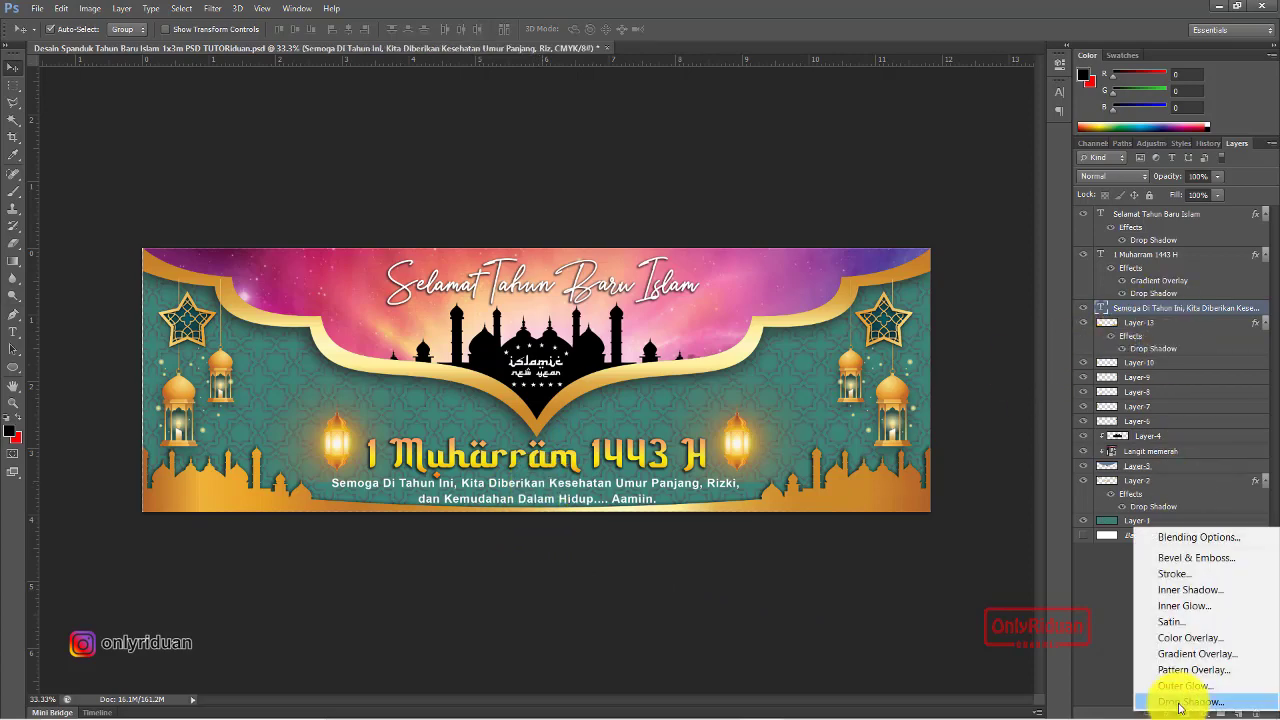
click(1180, 705)
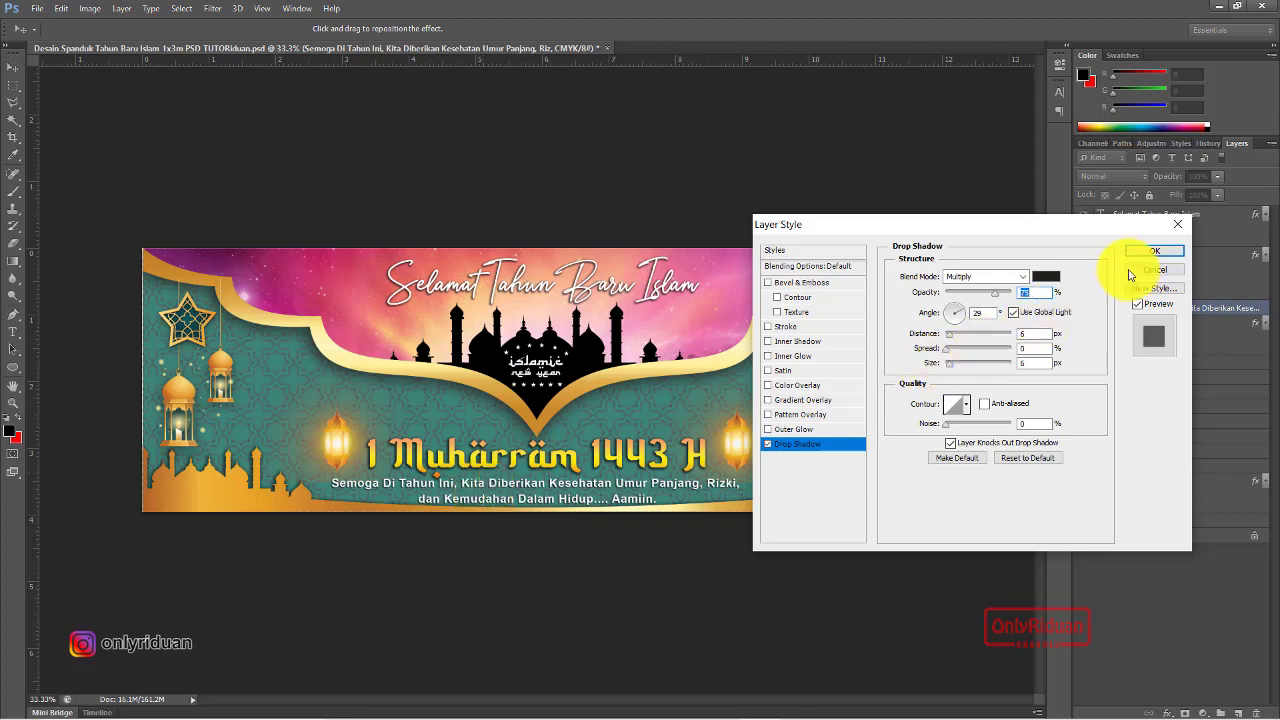
click(1153, 251)
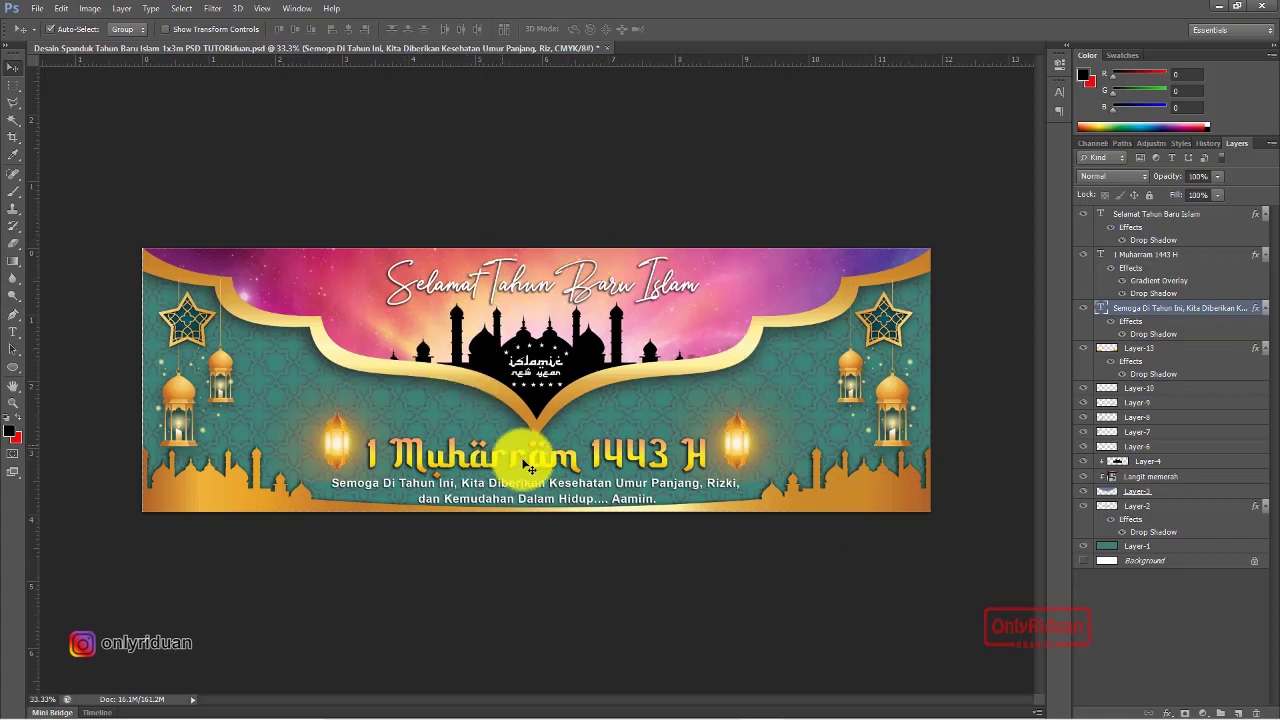
Minimize Photoshop and switch to CorelDRAW with the finished 1x3m banner document
click(1215, 6)
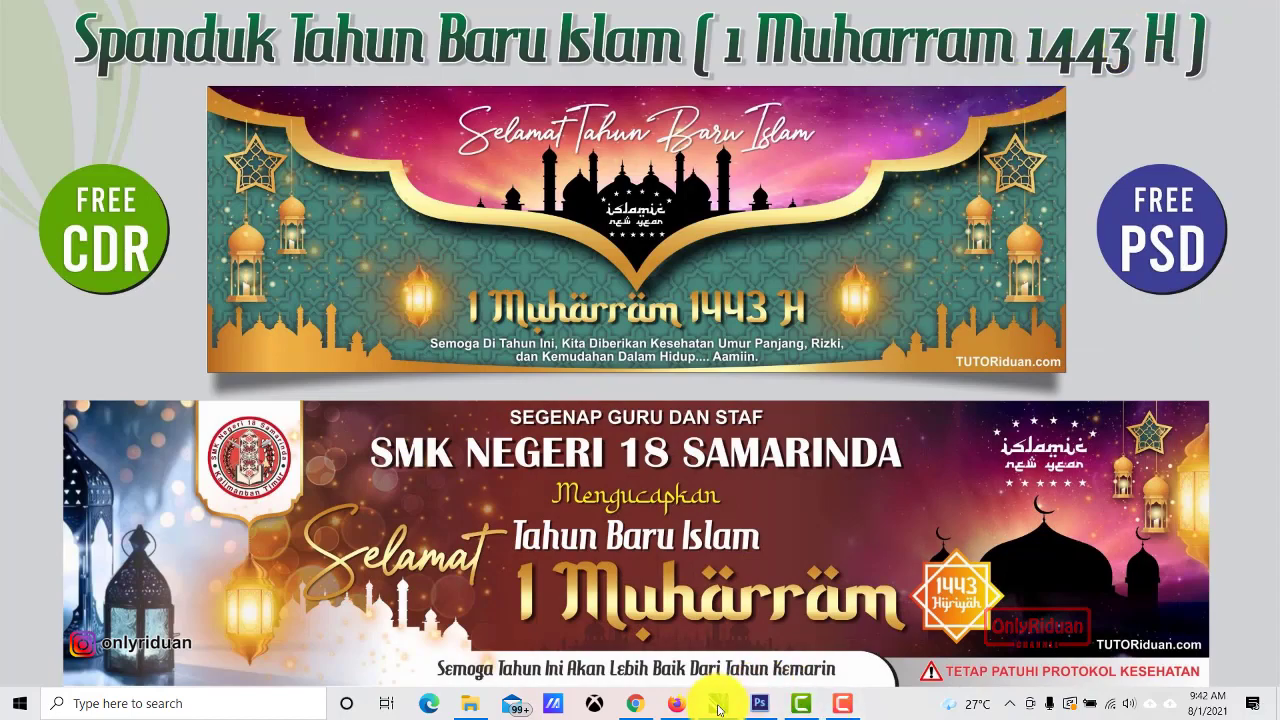
mouse_move(717, 707)
click(660, 645)
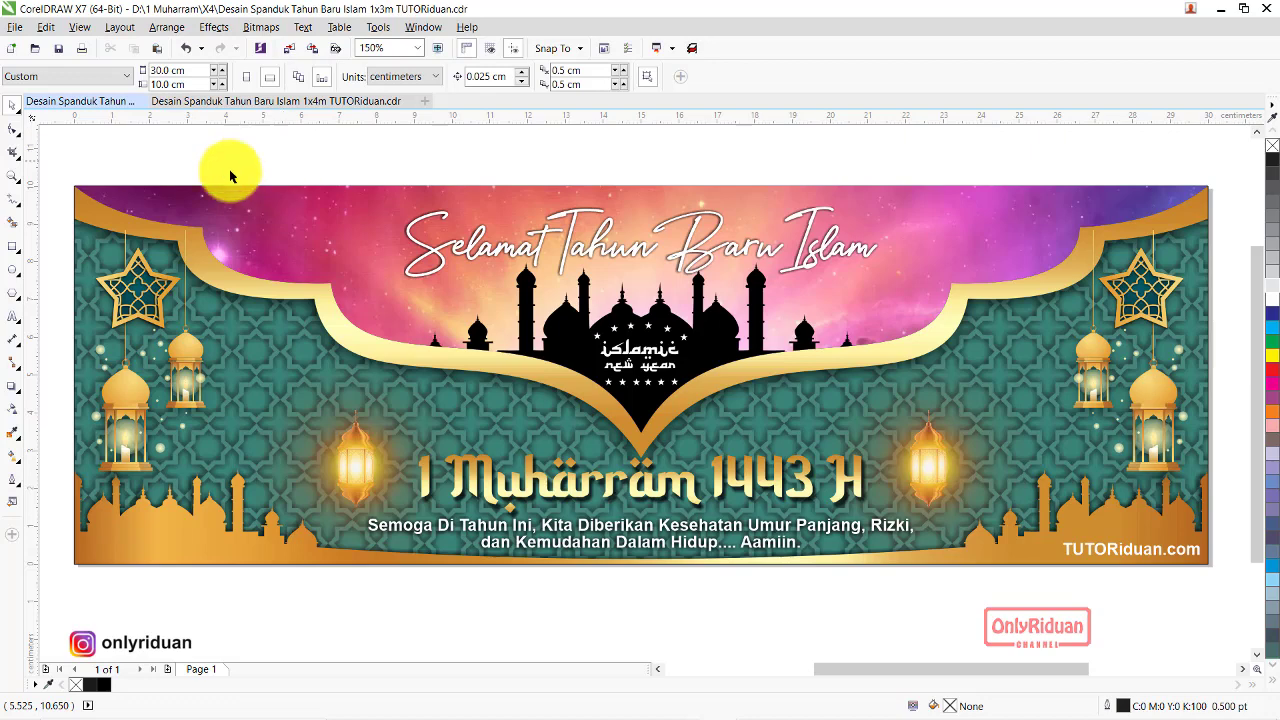
Group all the objects of the 1x3m banner and start exporting it as a JPG
drag(57, 161, 1225, 587)
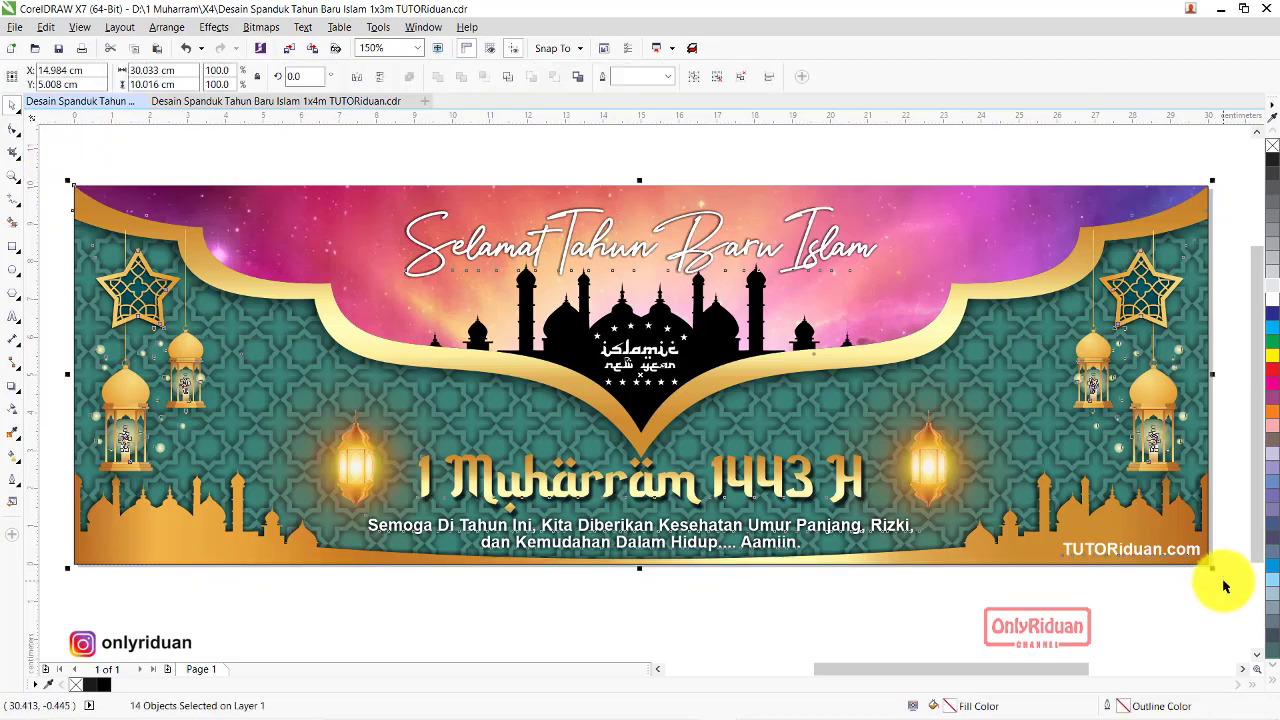
click(693, 76)
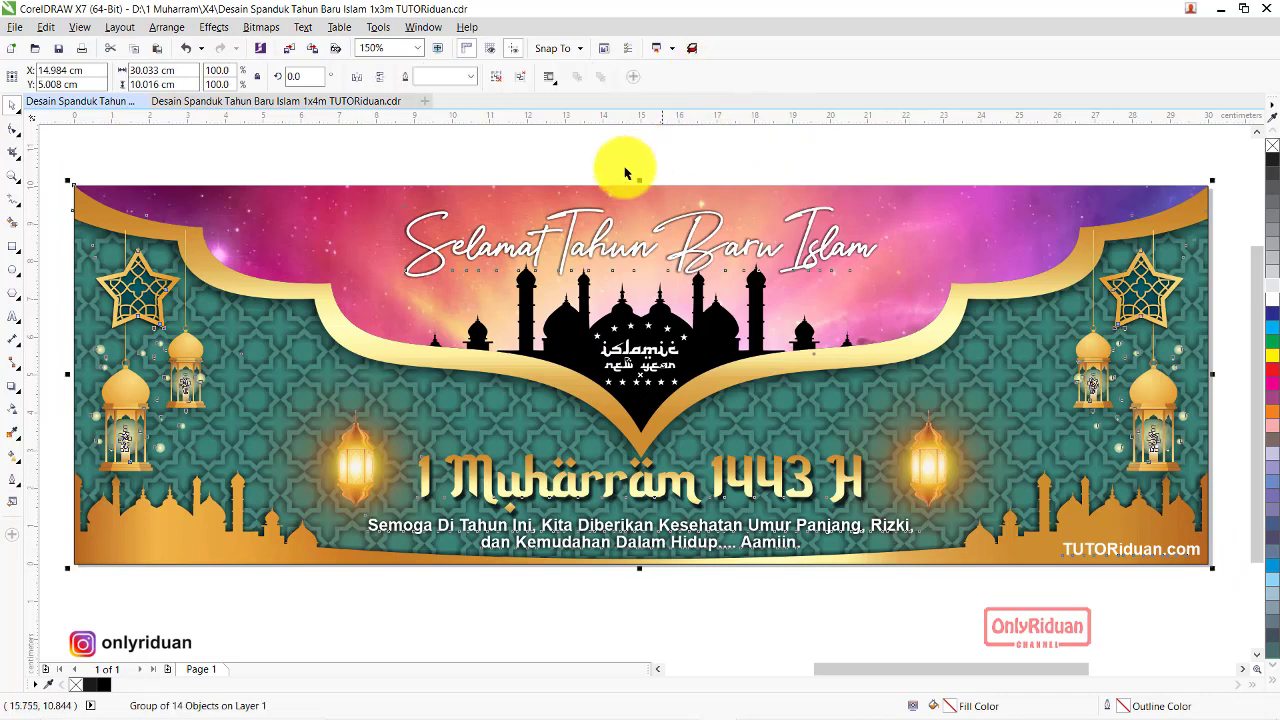
click(14, 27)
click(58, 286)
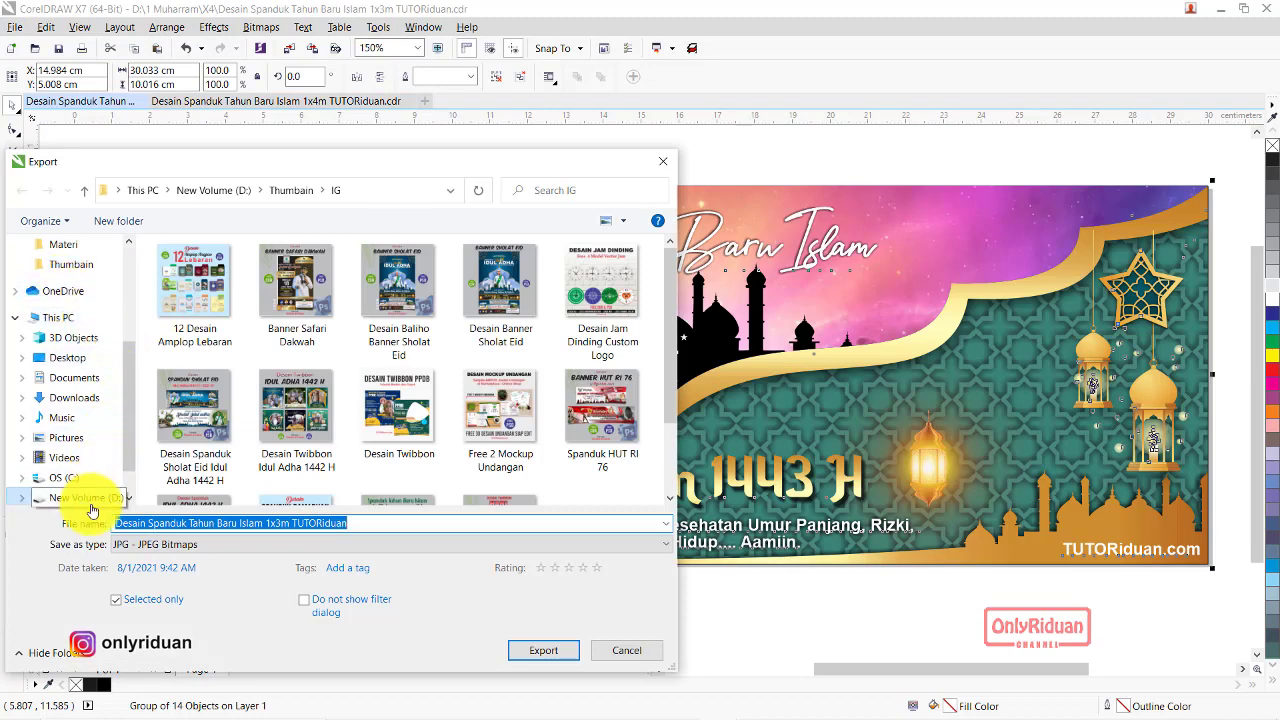
Create a folder named CETAK in D:\1 Muharram and open it as the export location
click(85, 497)
double_click(194, 283)
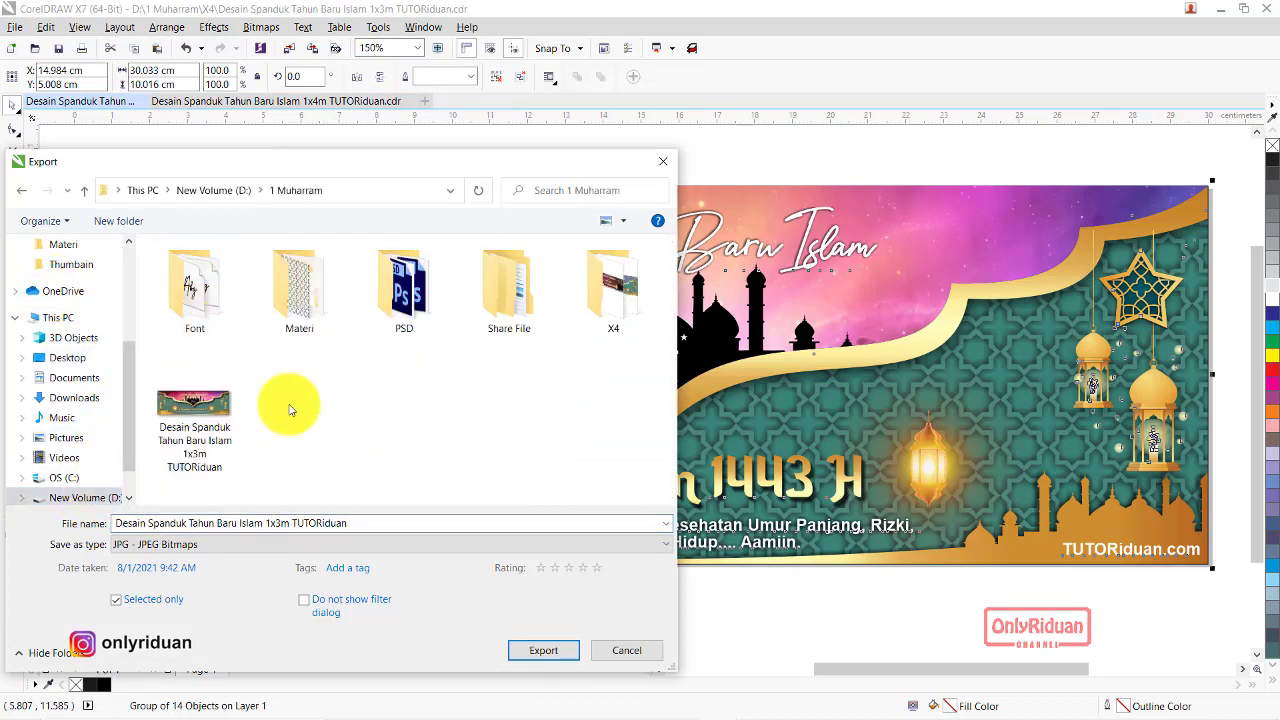
click(108, 224)
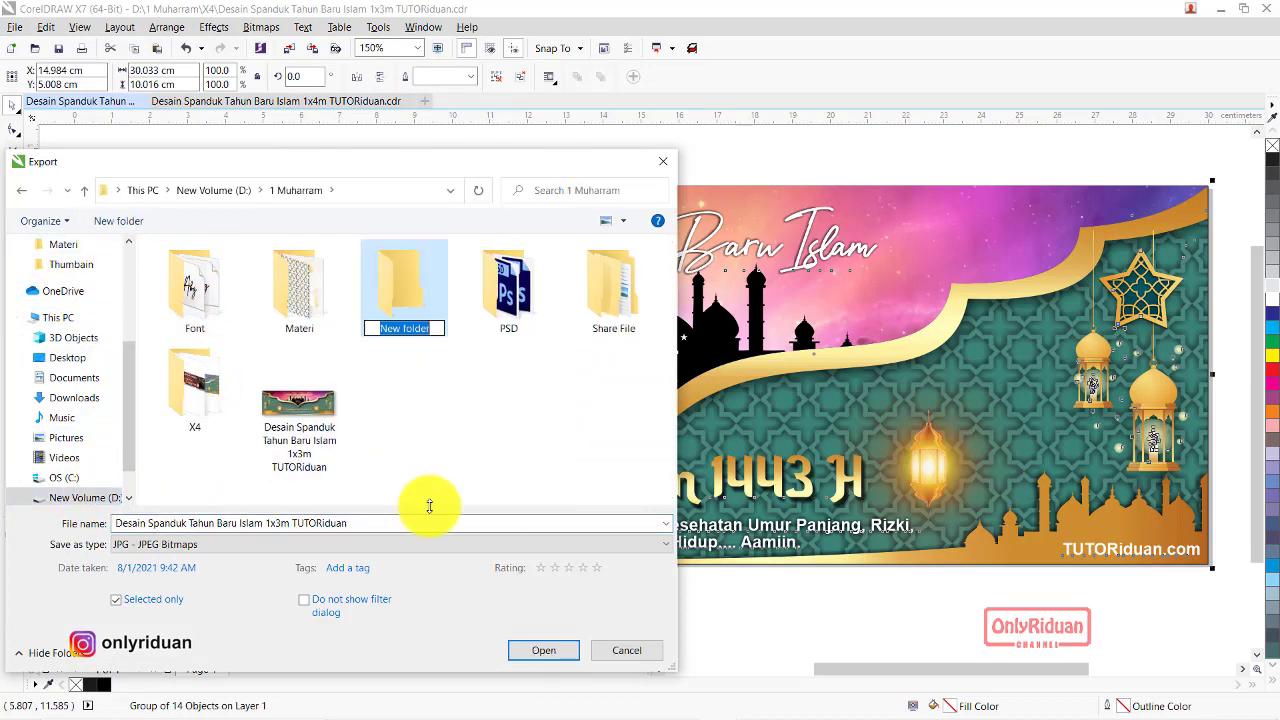
text(CETAK)
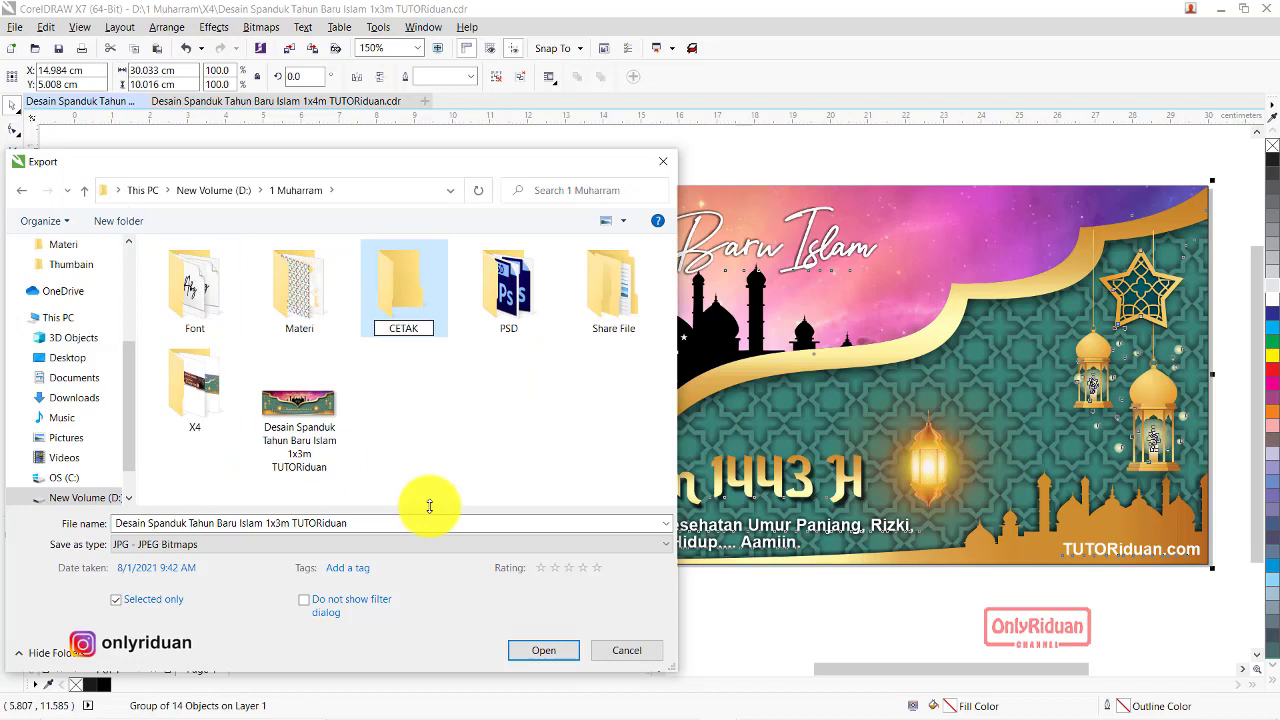
key(Return)
double_click(200, 294)
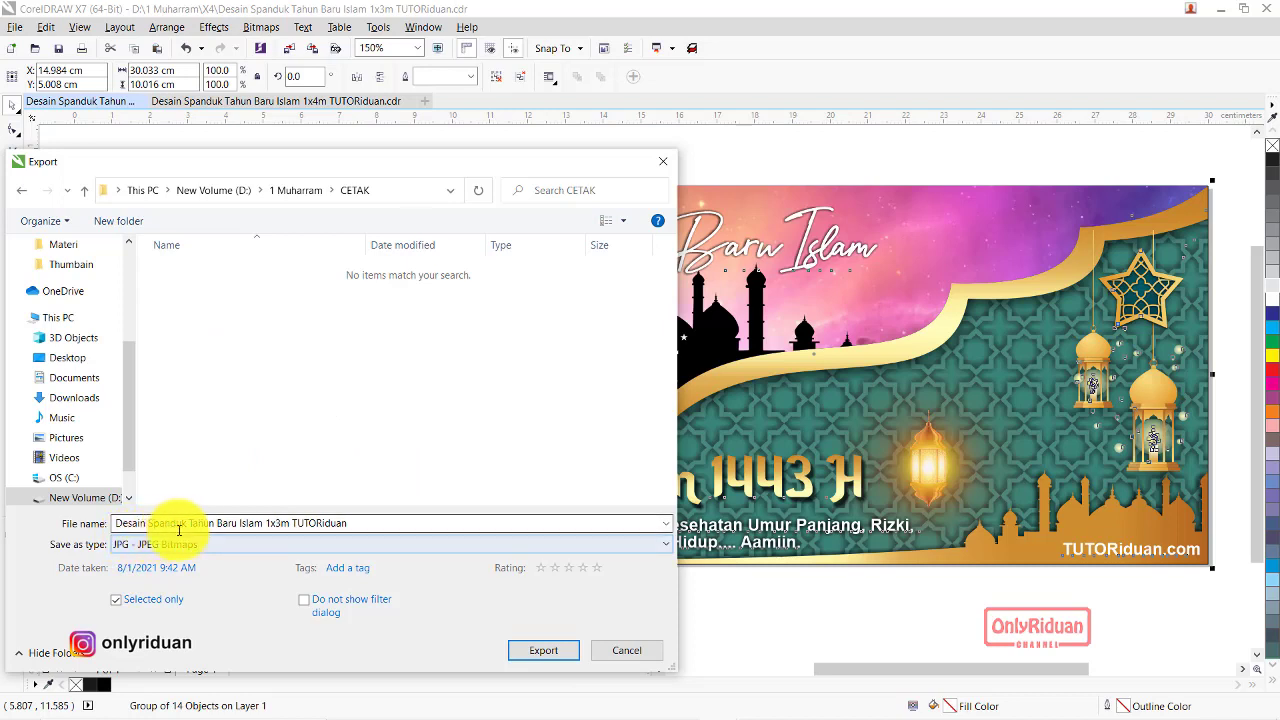
Export as a JPG named "Desain Spanduk Tahun Baru Islam 1x3m MA" with the Selected only option turned off
click(323, 523)
click(338, 523)
drag(338, 523, 294, 521)
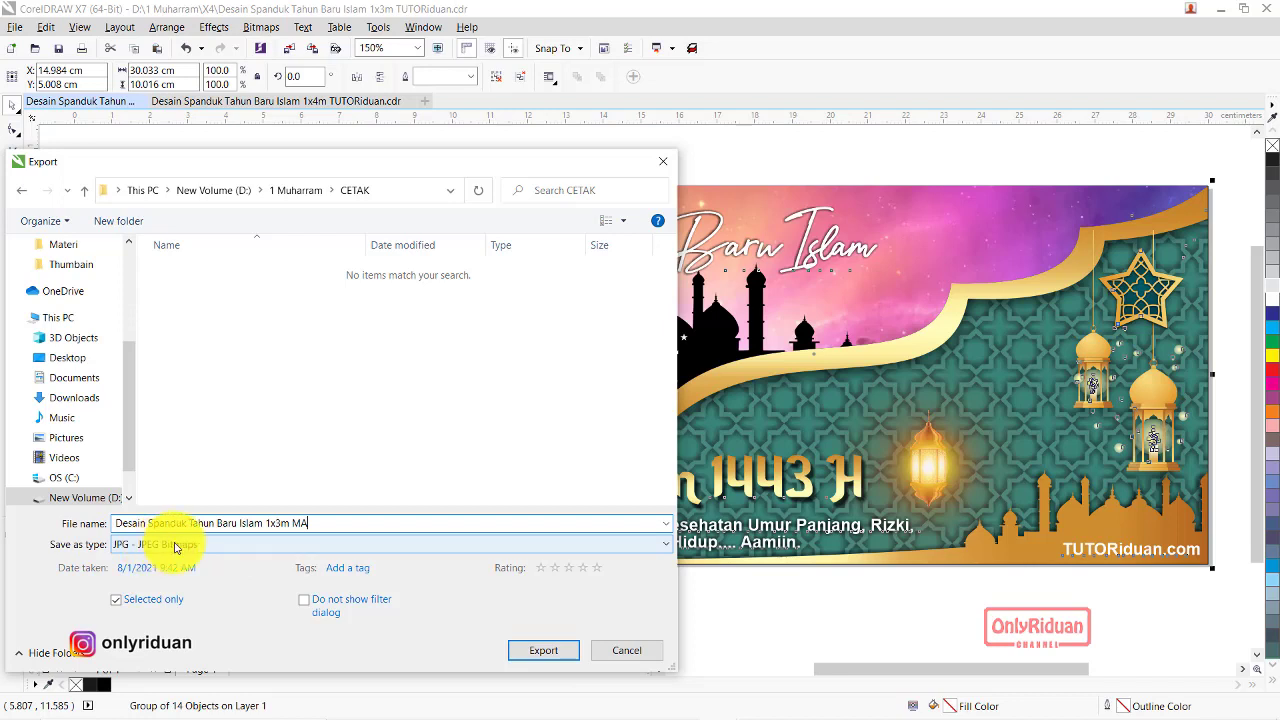
click(116, 599)
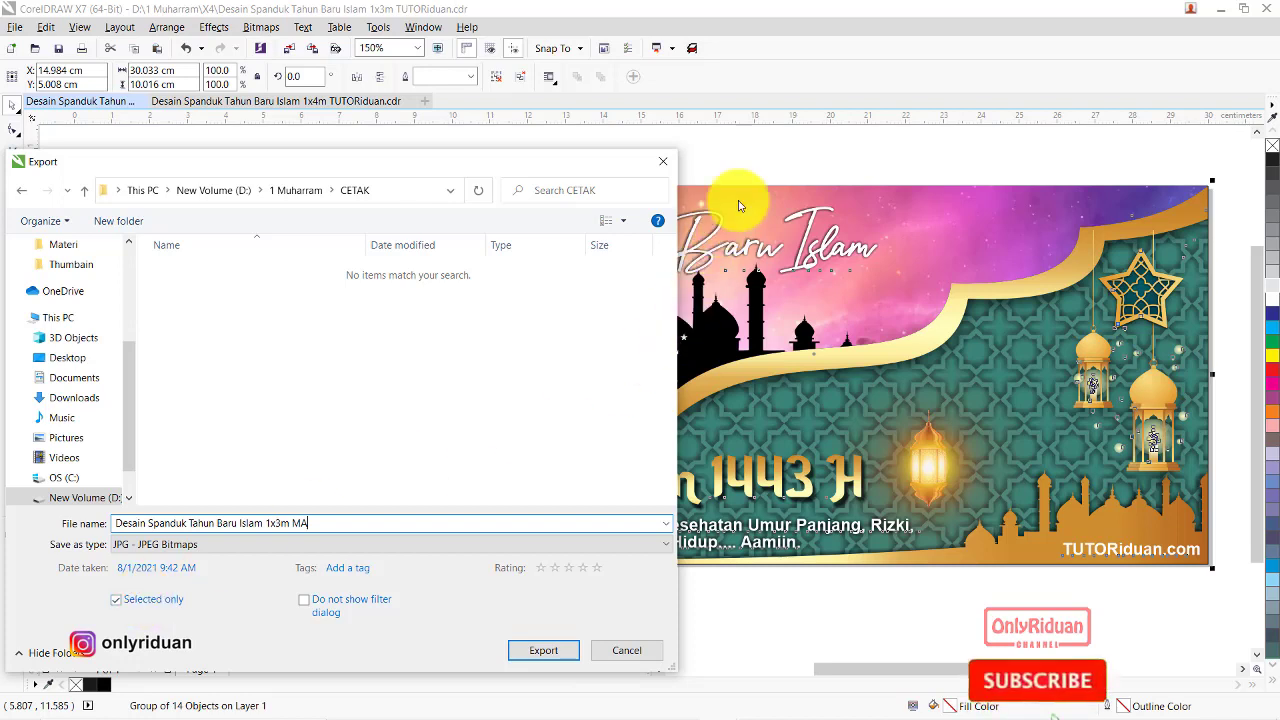
click(116, 599)
drag(185, 152, 378, 130)
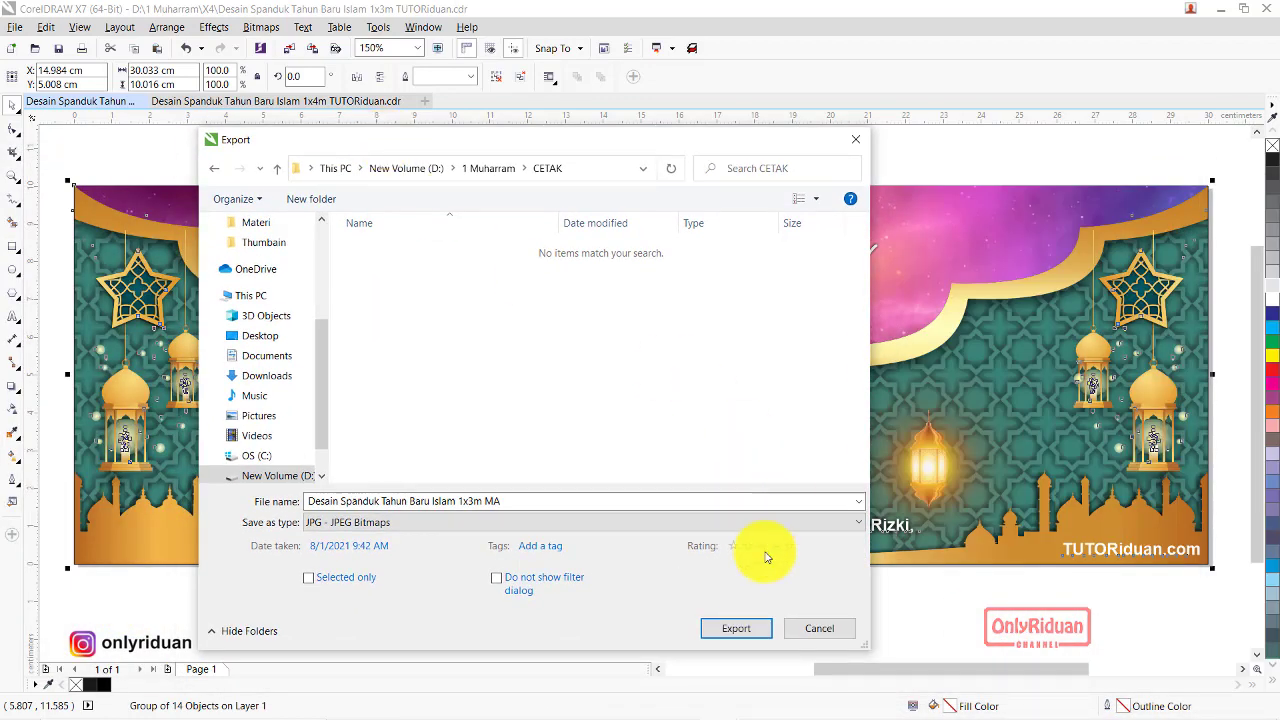
click(731, 628)
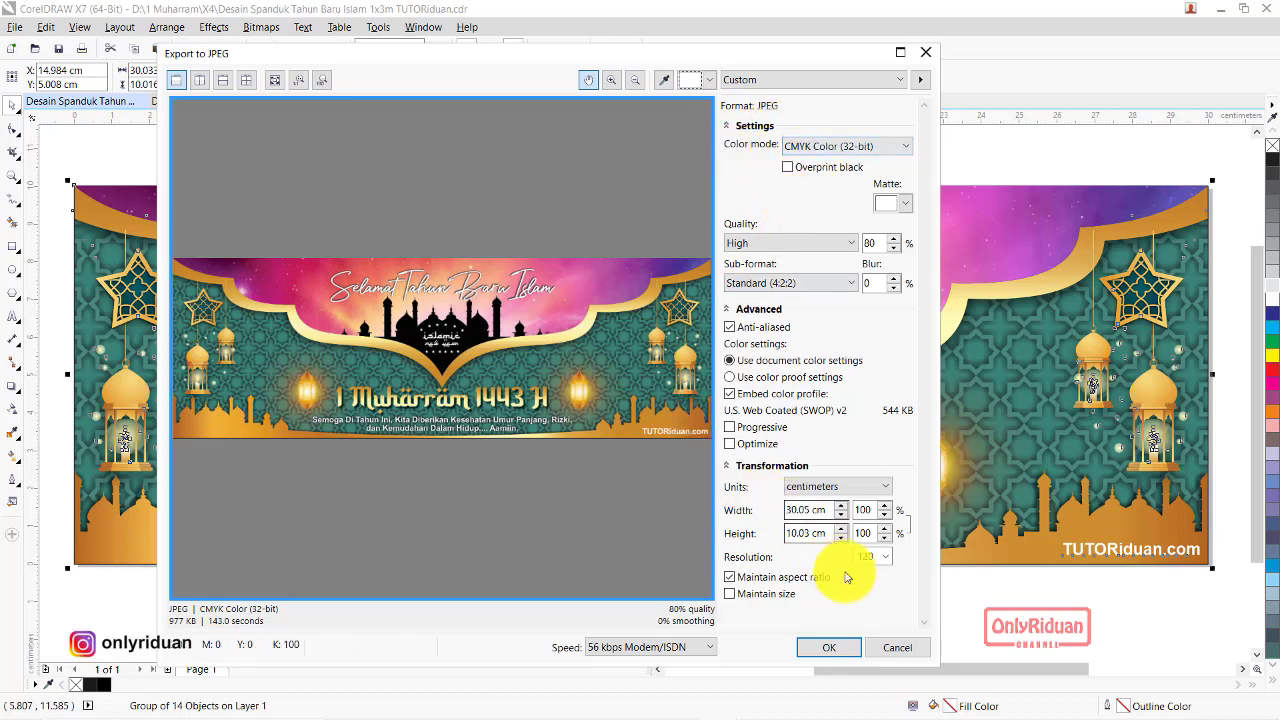
Set the JPEG resolution to 100 and the width to 300 cm
click(886, 557)
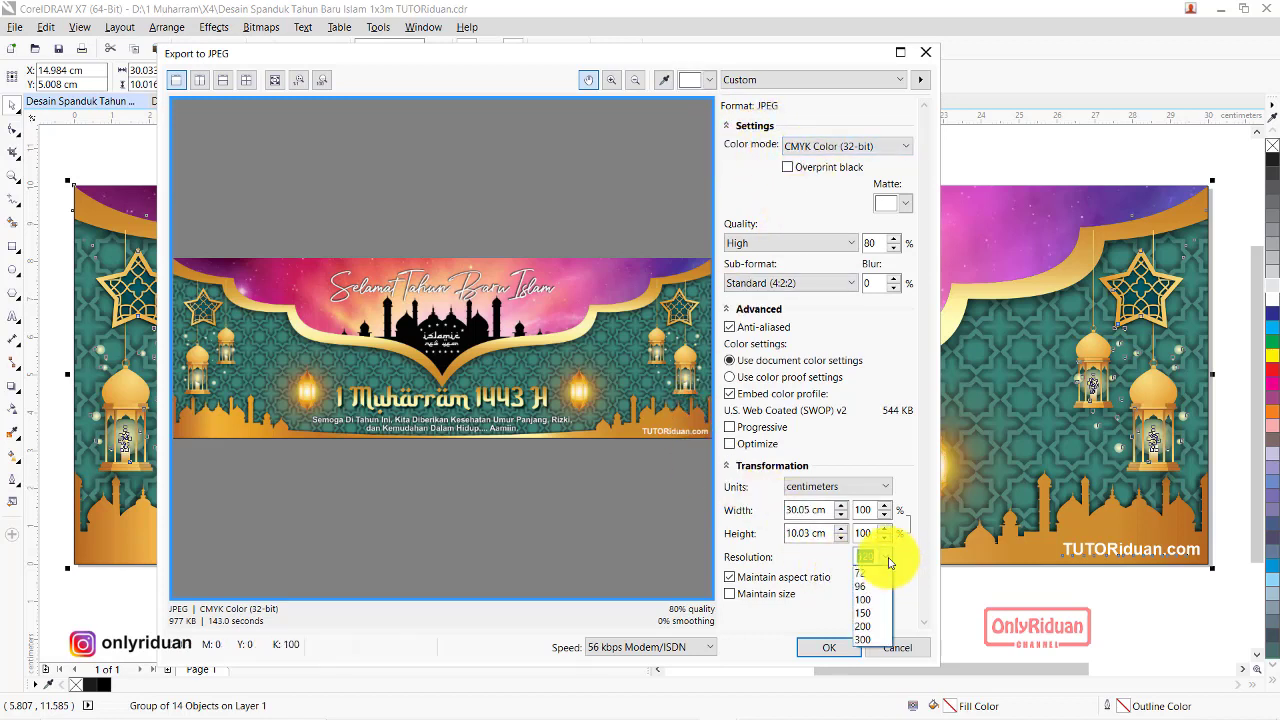
click(862, 599)
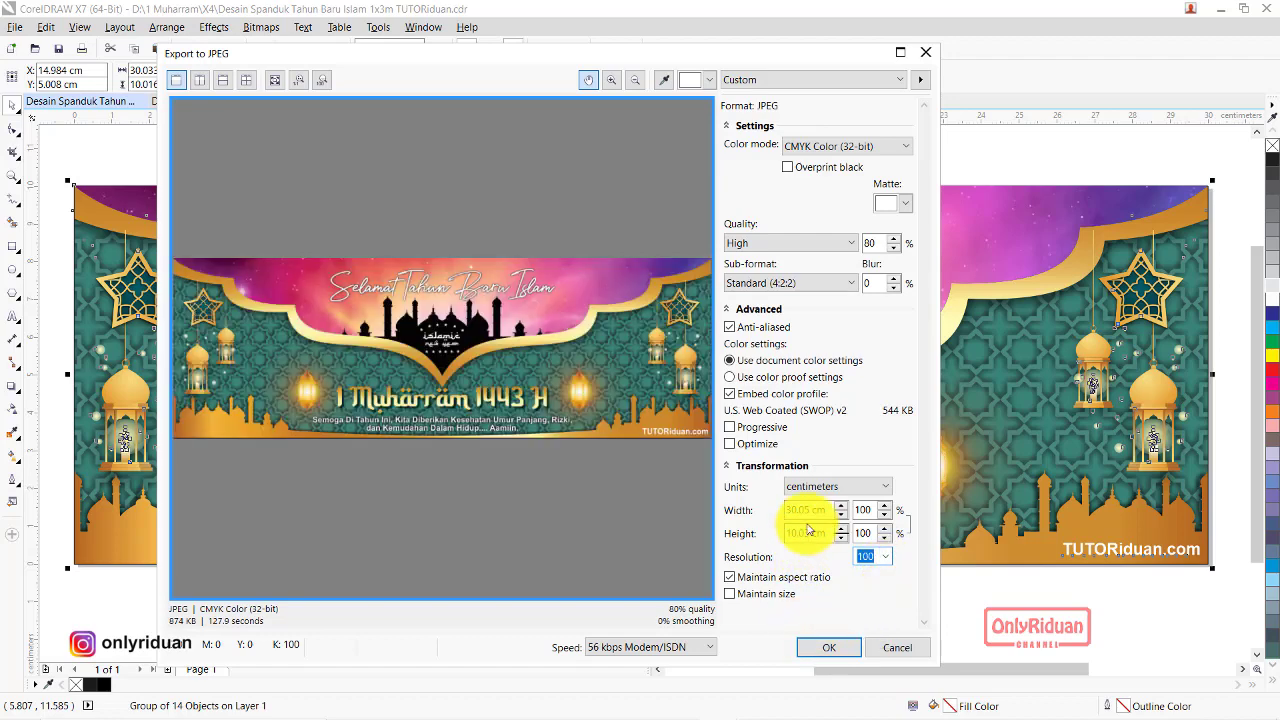
drag(808, 510, 774, 509)
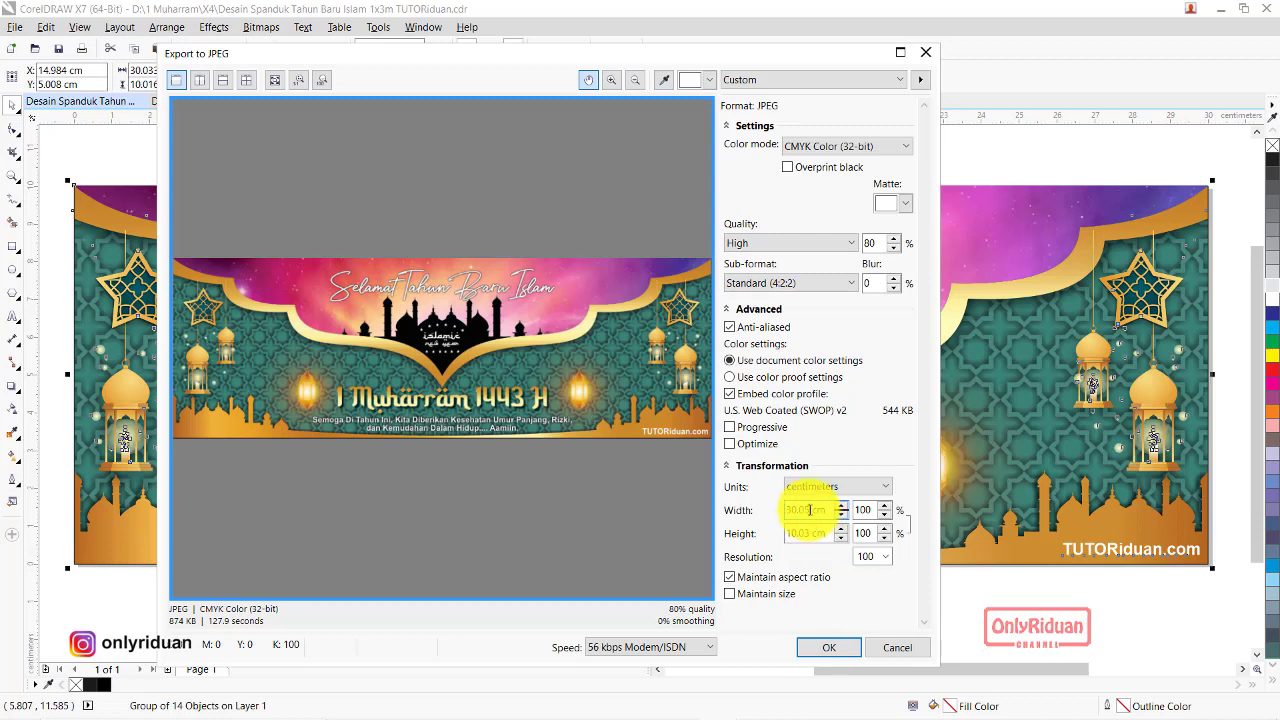
text(30)
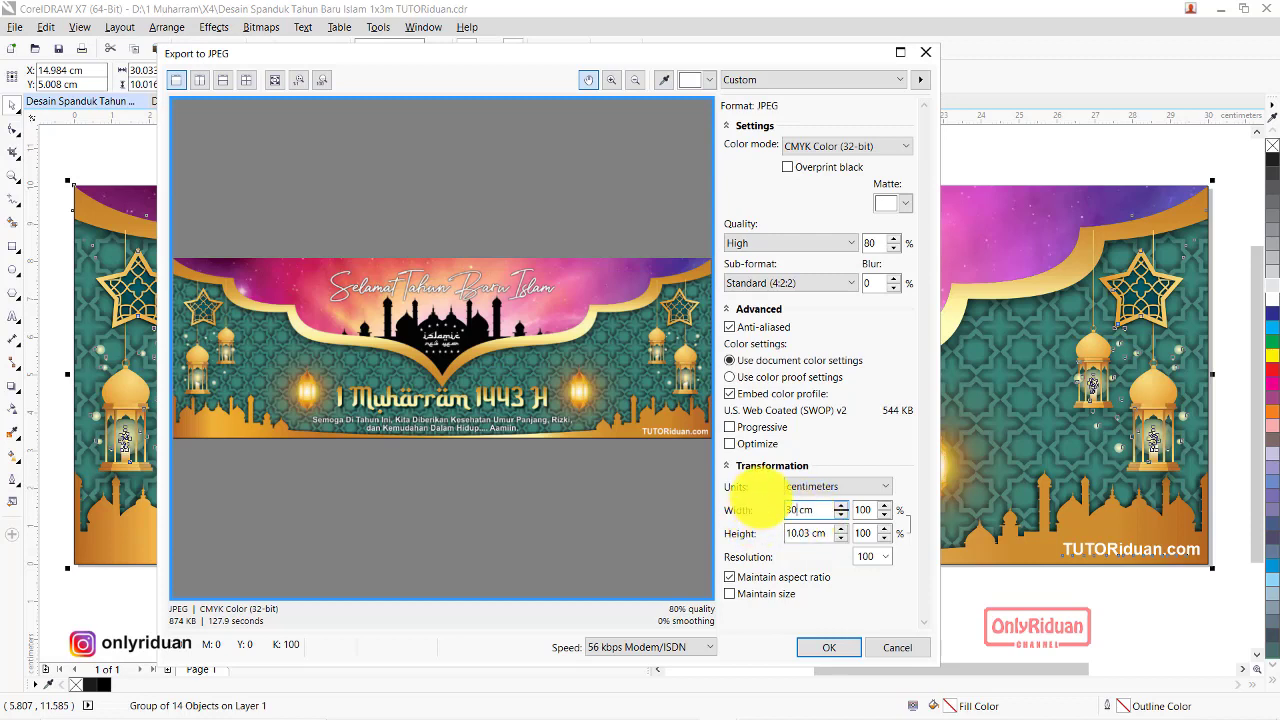
text(0)
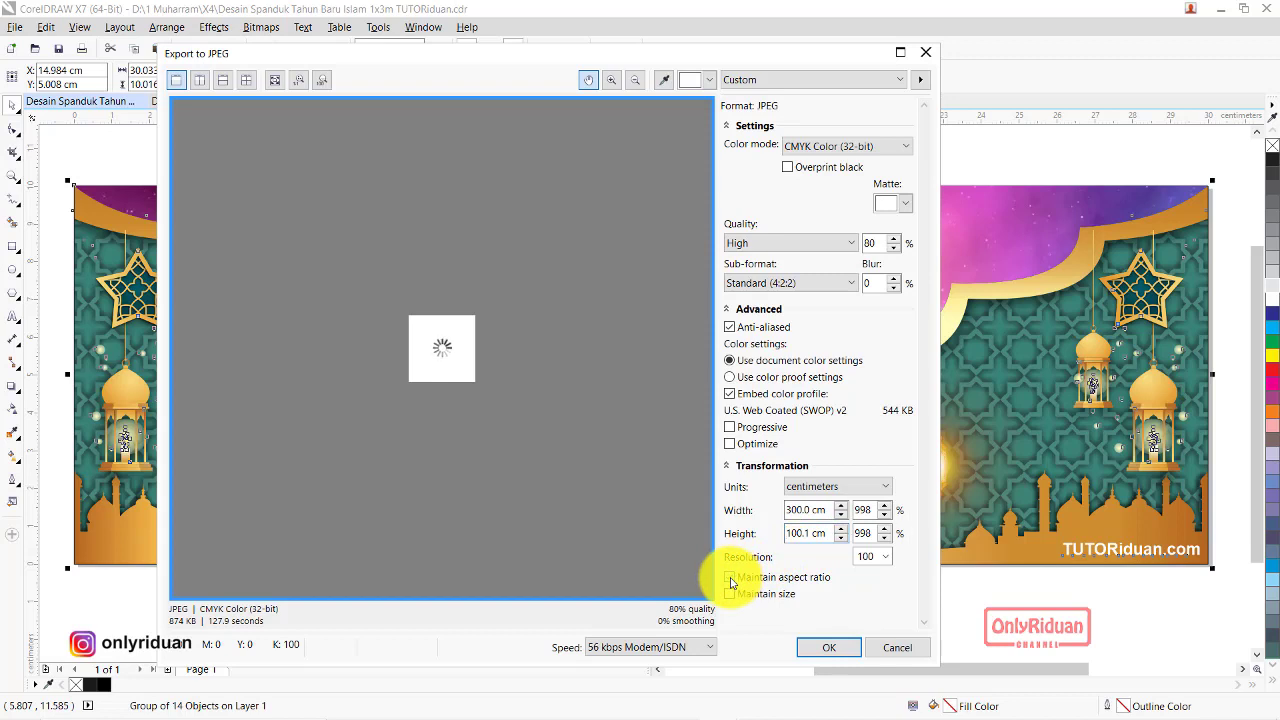
Turn off Maintain aspect ratio and set the JPEG height to 100 cm
drag(809, 534, 750, 532)
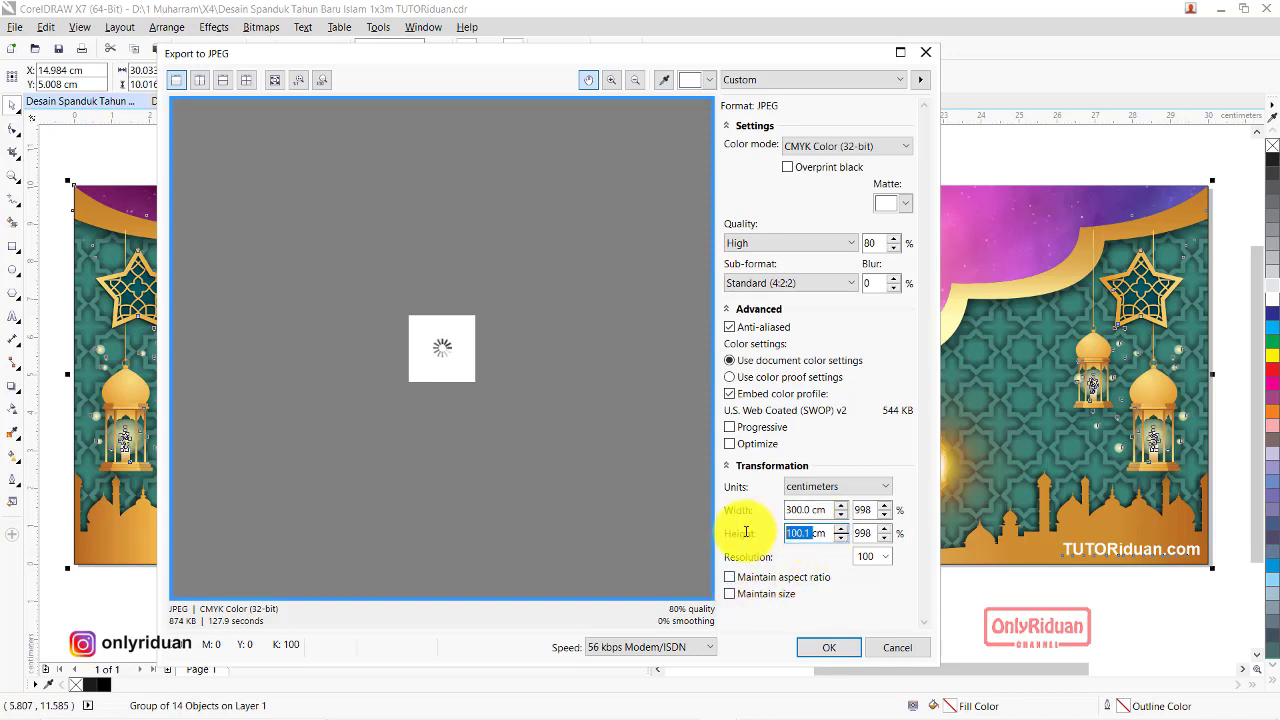
text(1)
click(800, 509)
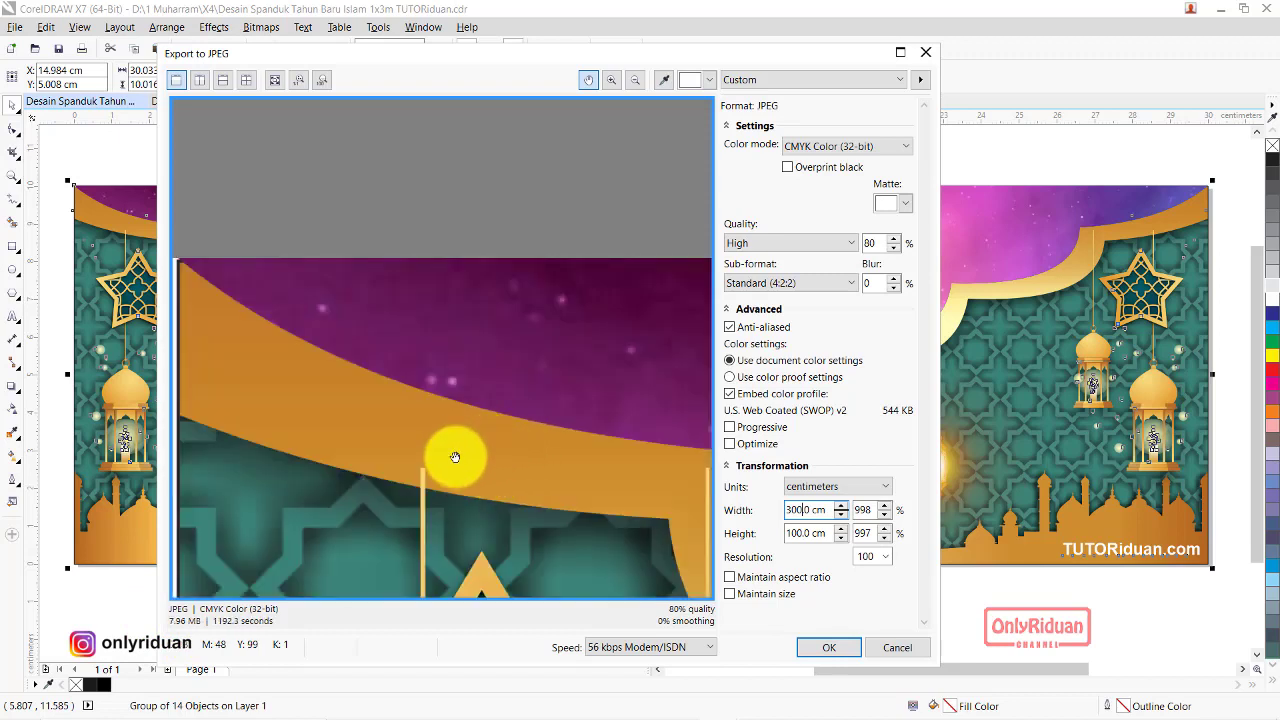
Inspect the export preview up close and as a whole to check the banner's edges, texts and image quality
drag(454, 454, 550, 108)
drag(329, 351, 443, 320)
scroll(340, 347, down, 2)
scroll(414, 295, up, 1)
scroll(414, 295, down, 2)
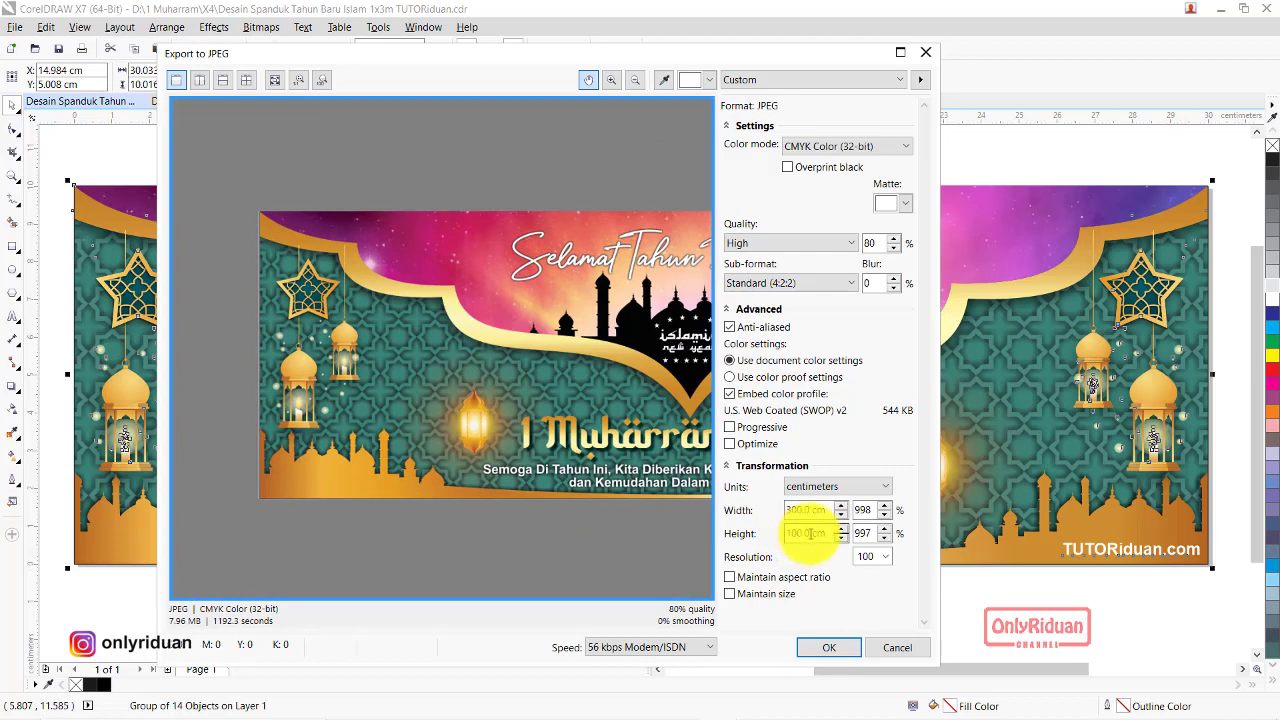
drag(559, 358, 384, 362)
scroll(586, 364, down, 2)
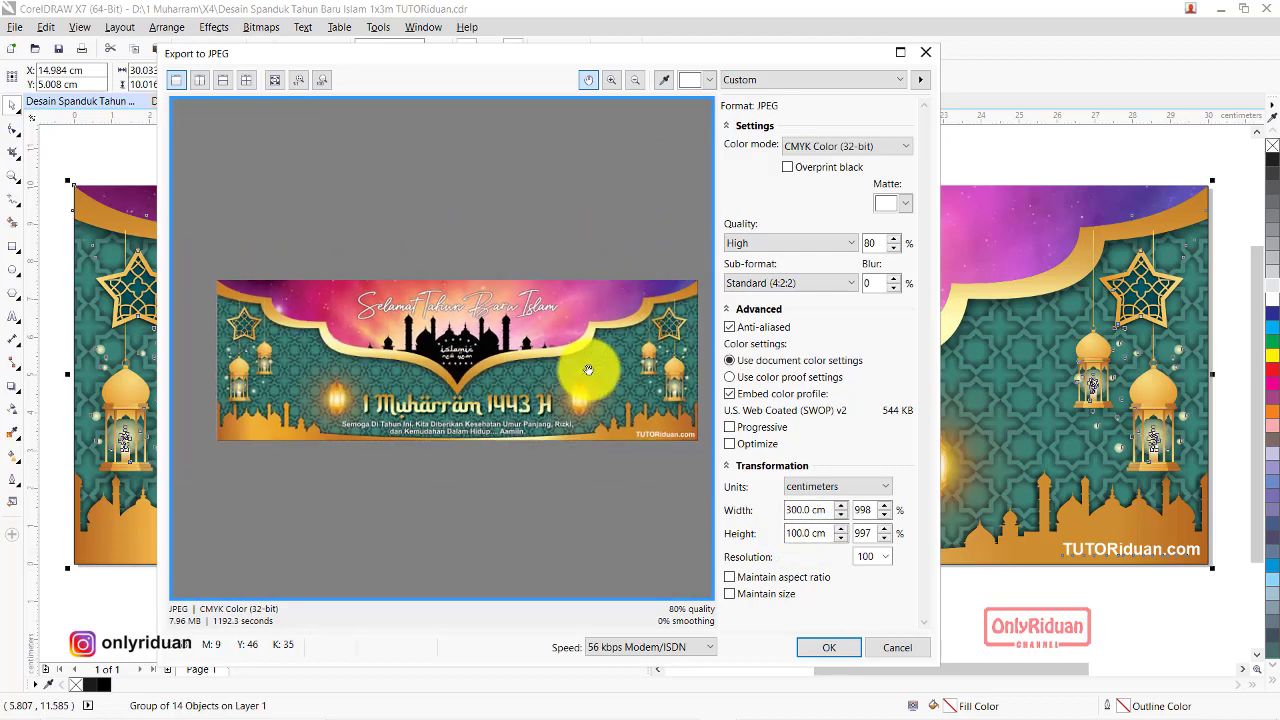
scroll(586, 368, up, 1)
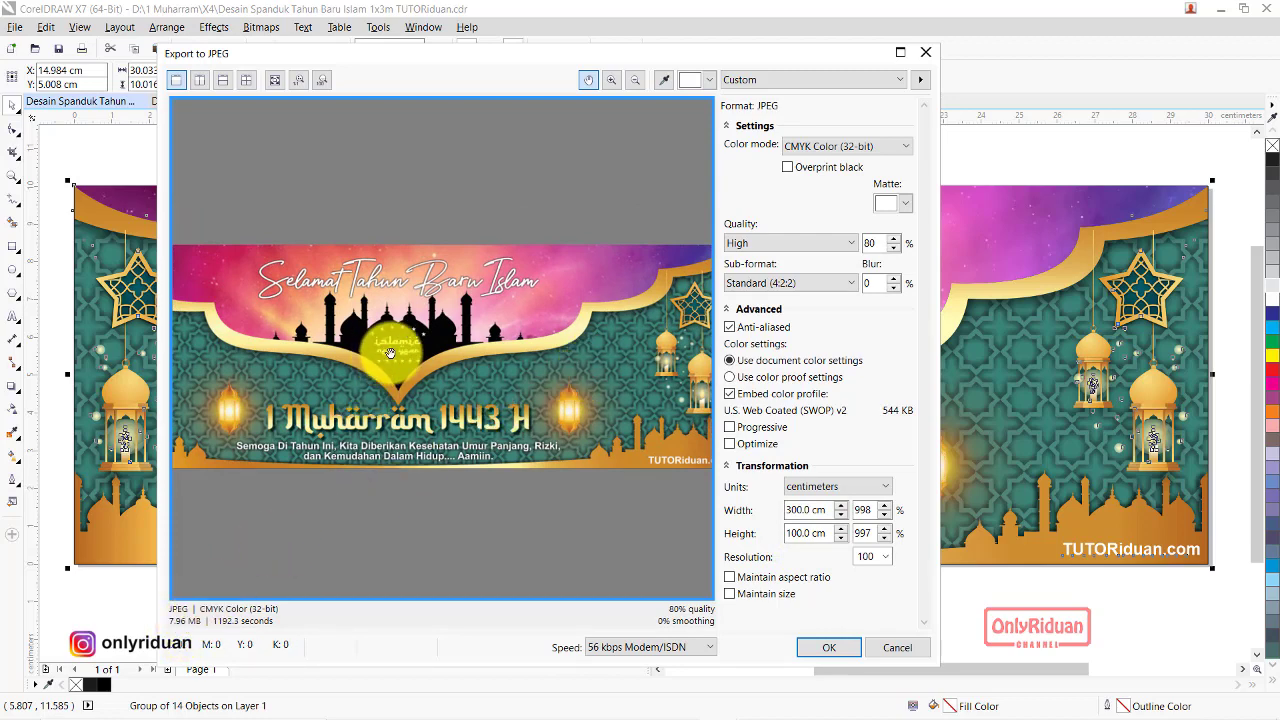
mouse_move(397, 355)
mouse_down()
mouse_move(523, 357)
mouse_move(343, 357)
mouse_move(330, 340)
mouse_move(403, 355)
mouse_up()
scroll(491, 376, up, 3)
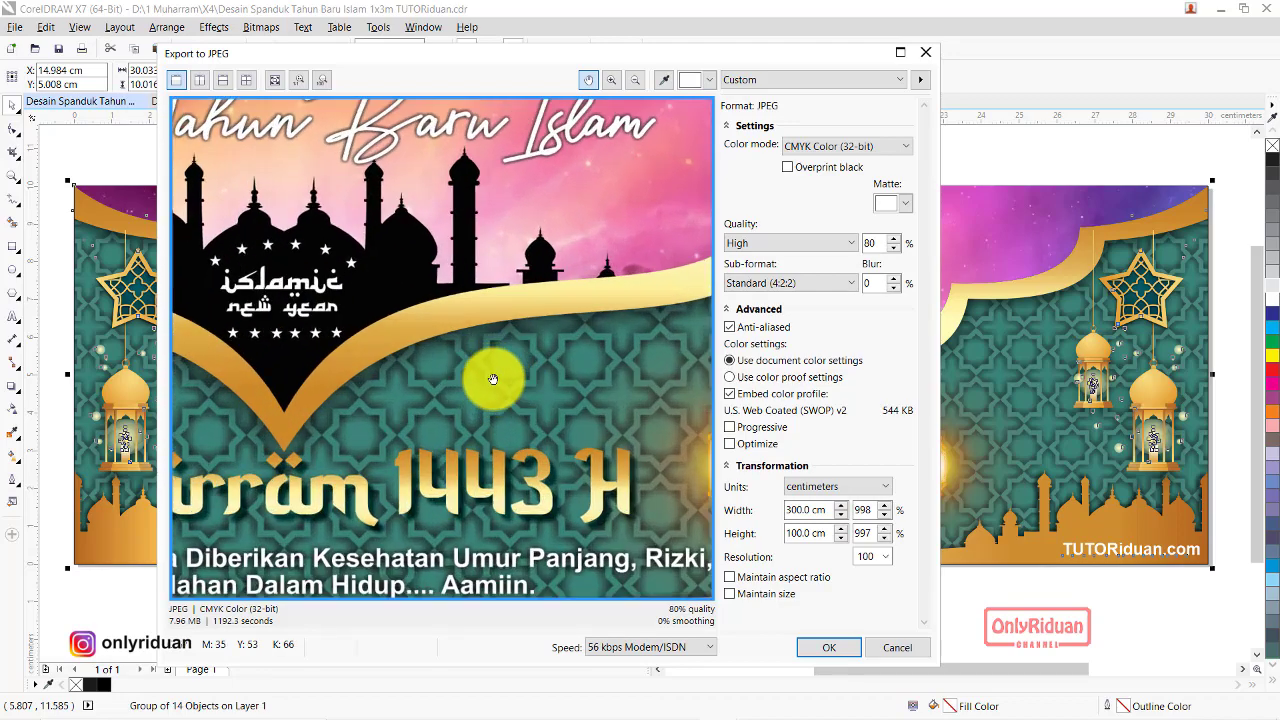
scroll(493, 381, down, 3)
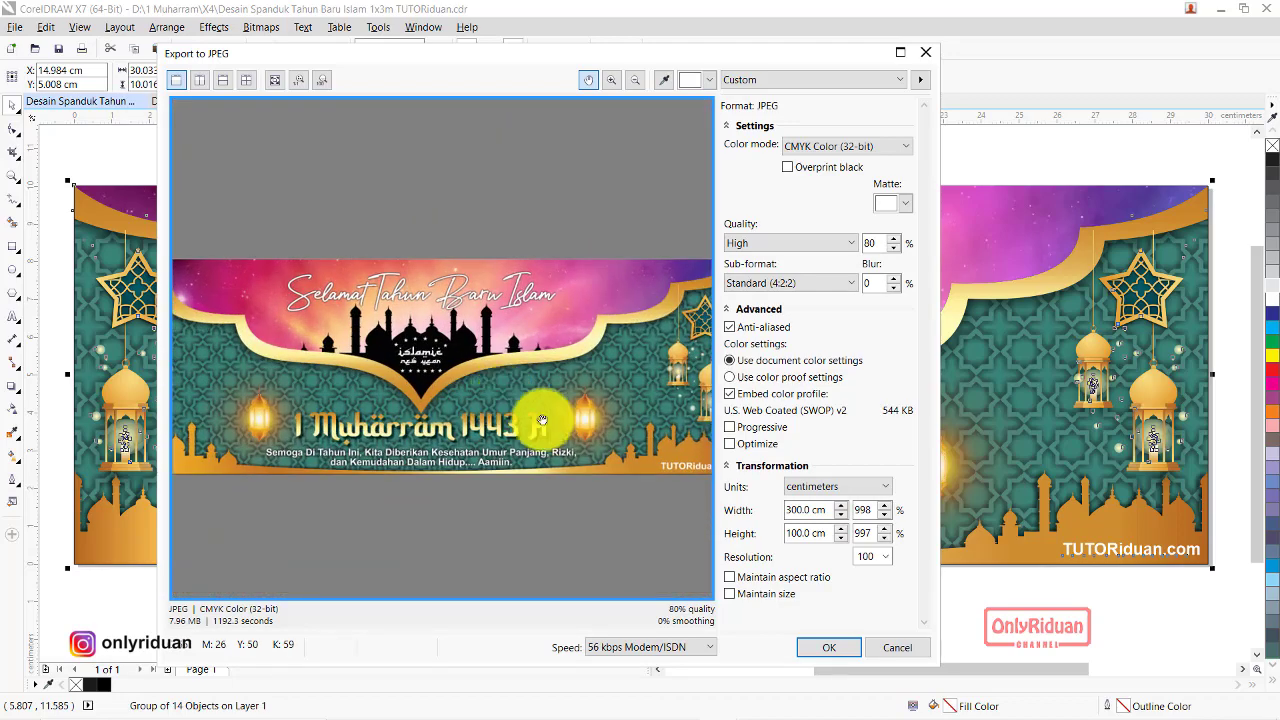
Complete the JPEG export and open the CETAK folder inside 1 Muharram in File Explorer
click(829, 647)
mouse_move(586, 694)
click(470, 703)
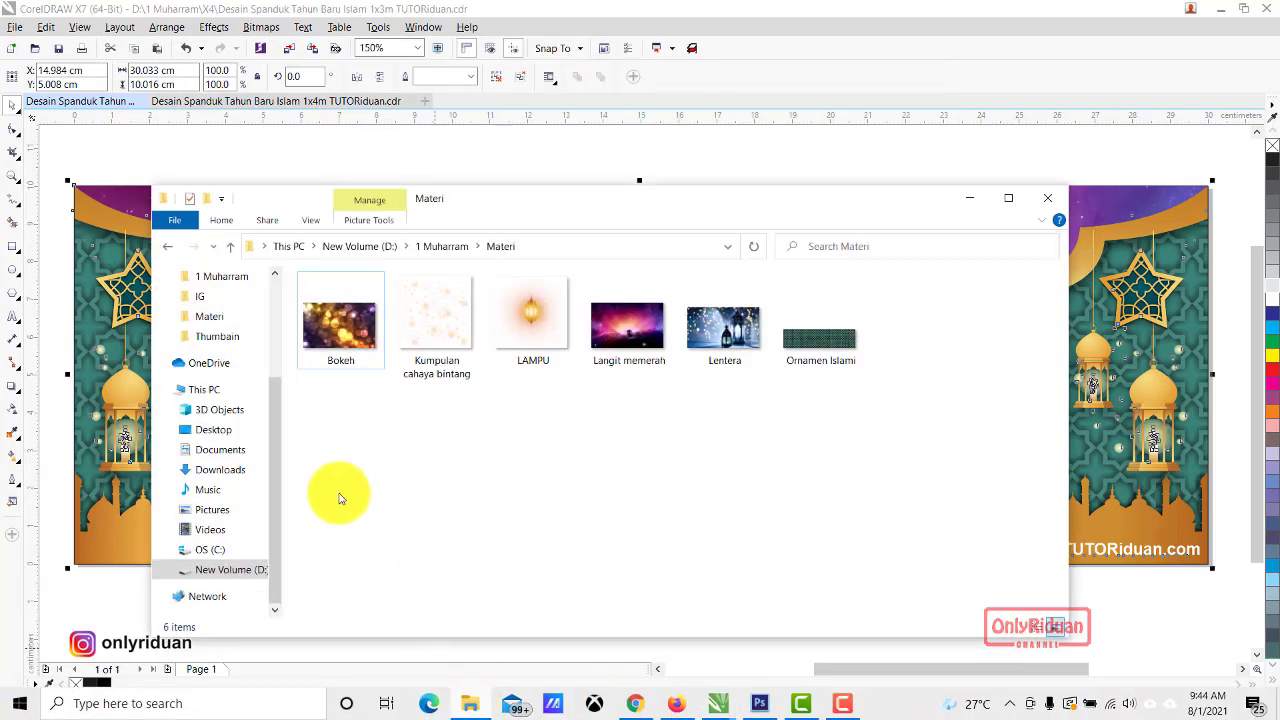
click(440, 246)
double_click(341, 345)
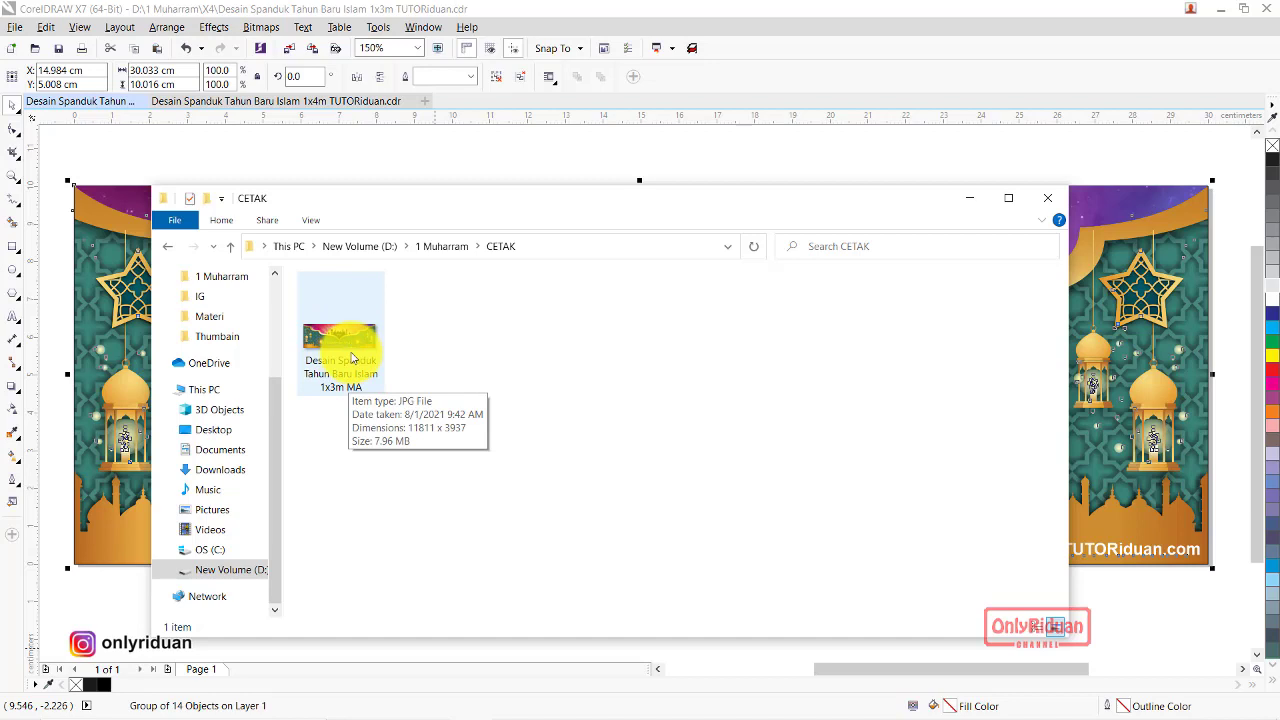
Create a folder named Corel inside CETAK and move the exported 1x3m banner JPG into it
click(205, 198)
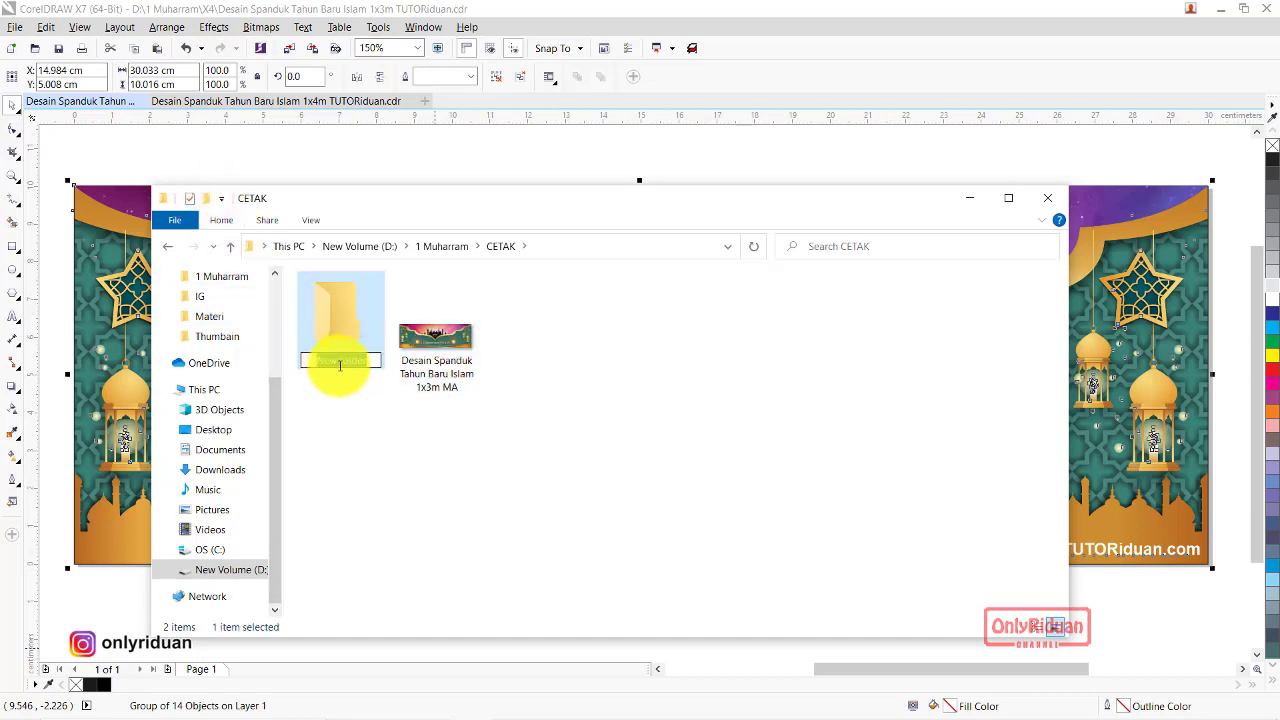
key(BackSpace)
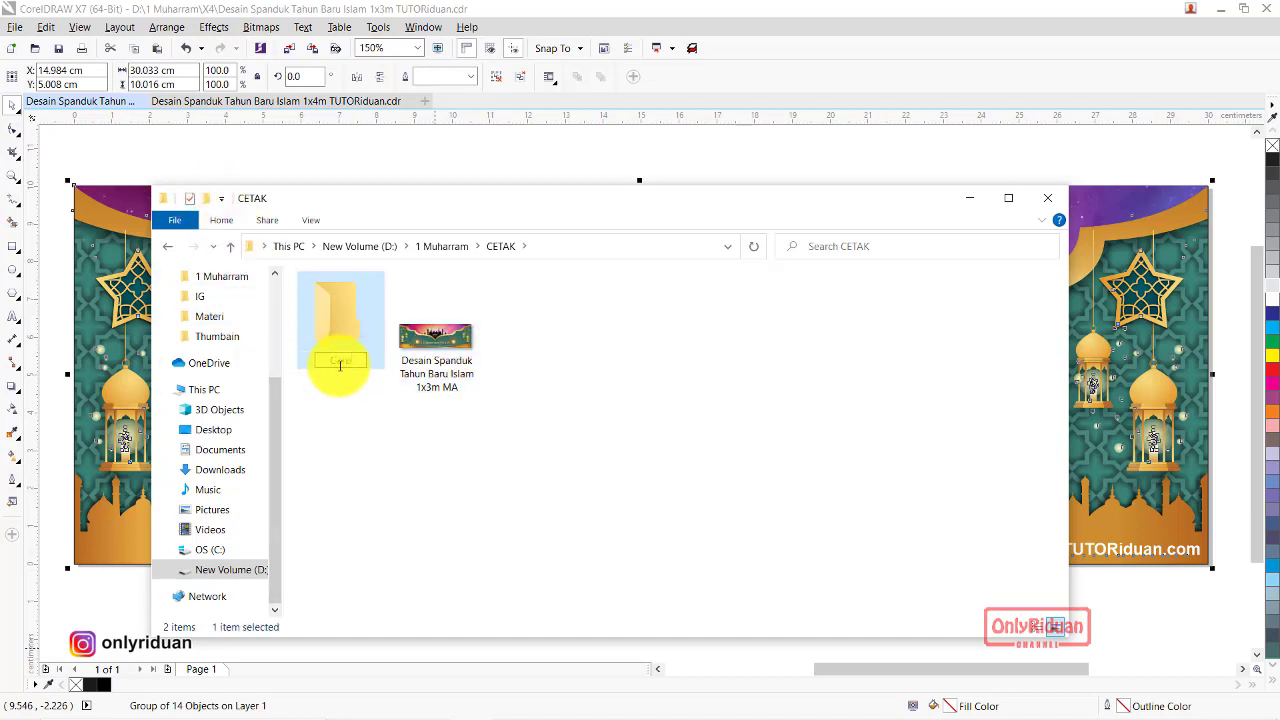
text(Corel)
key(Return)
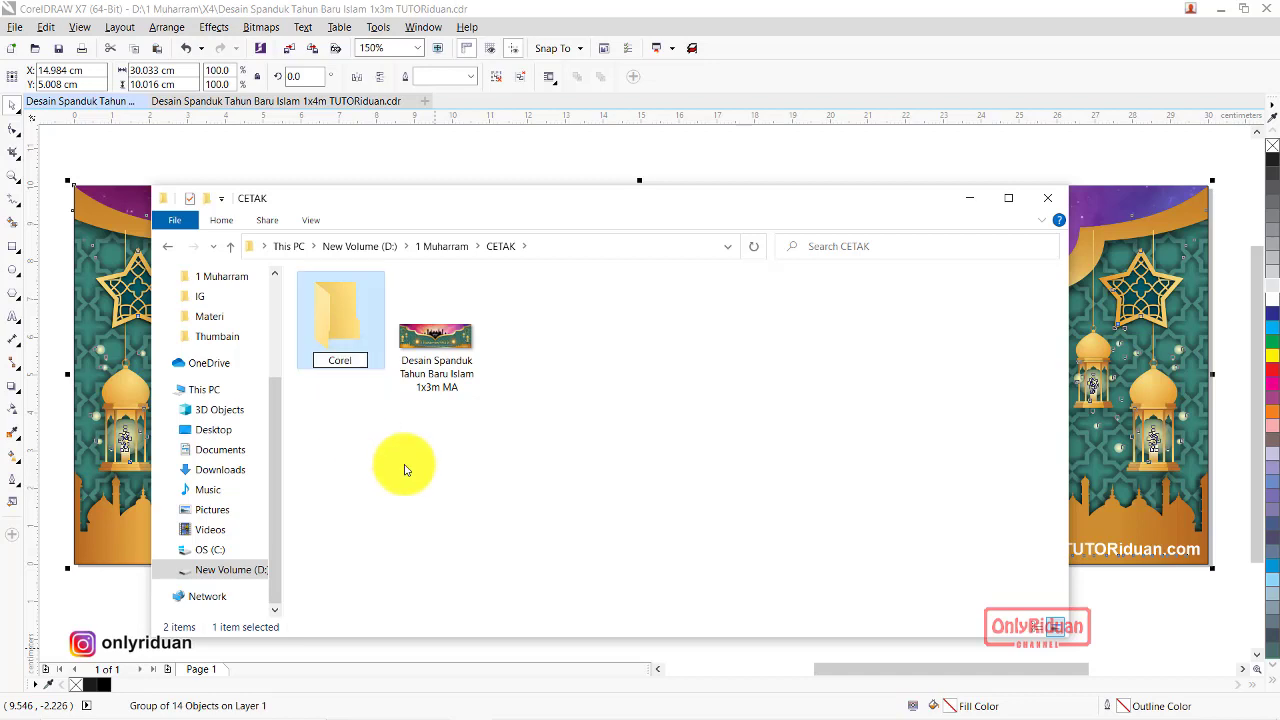
drag(451, 357, 342, 349)
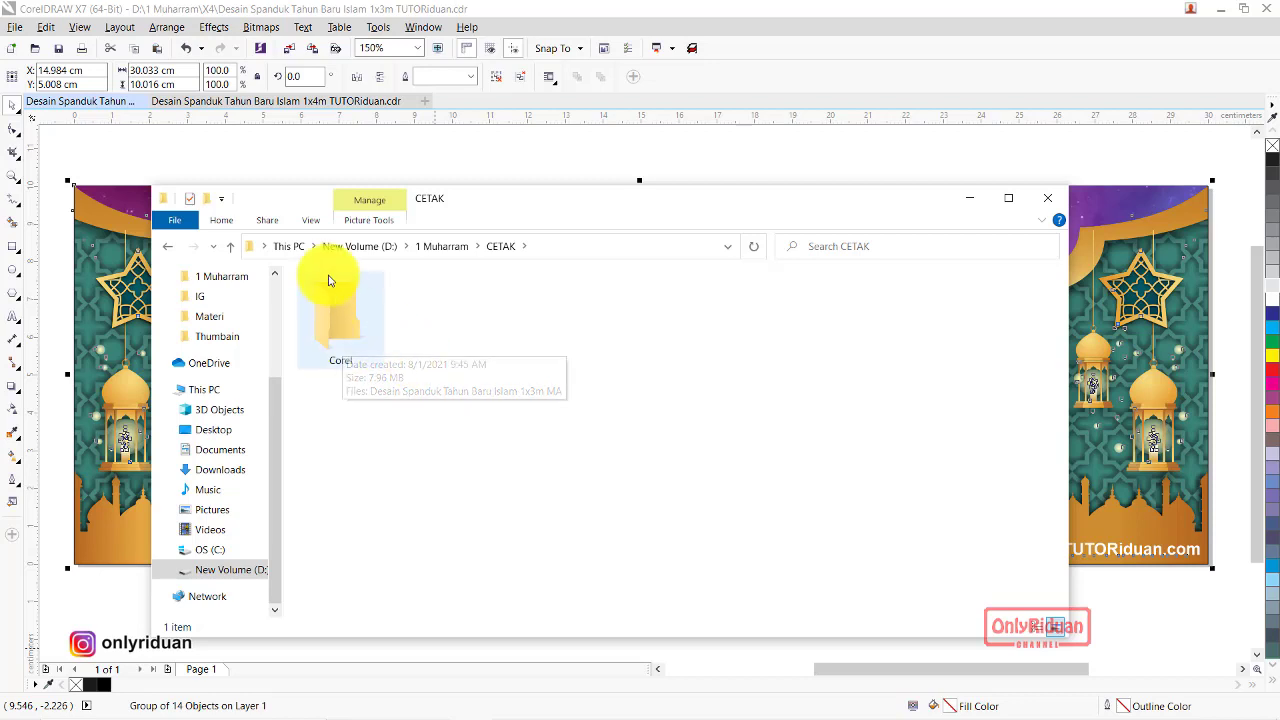
Create a folder named Photoshop inside CETAK and check the exported JPG in the Corel folder before minimizing File Explorer
click(205, 198)
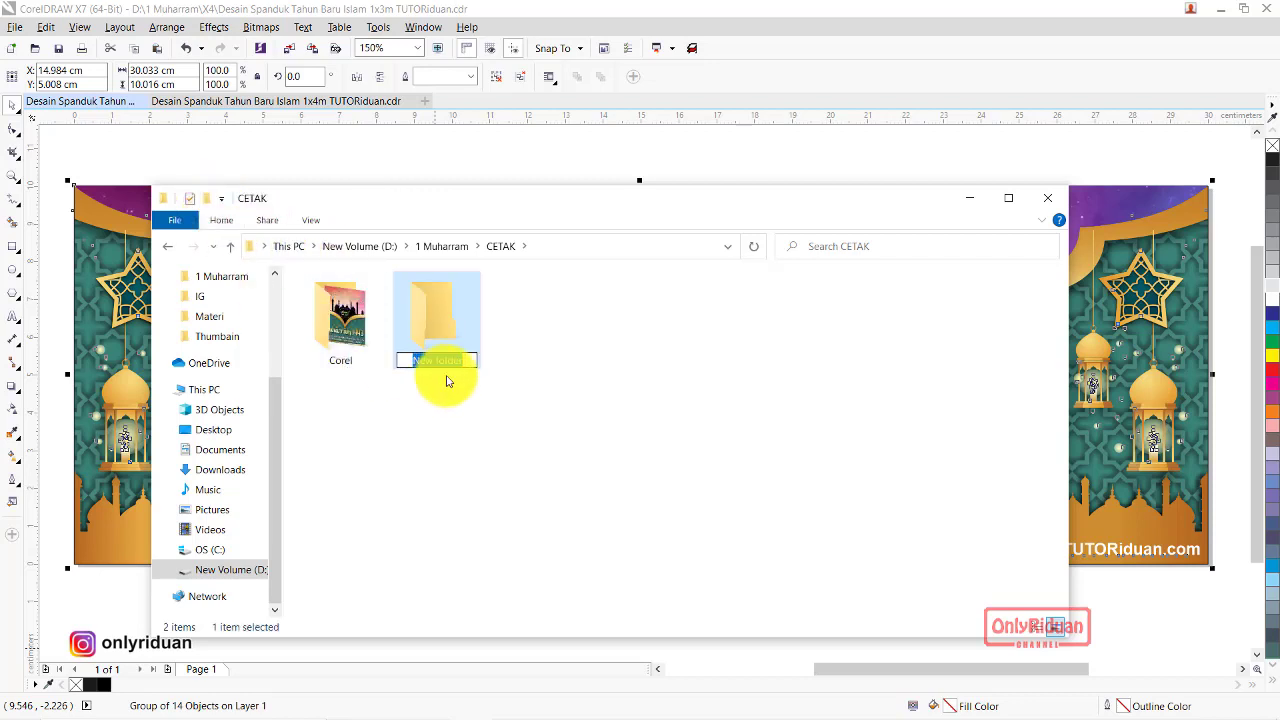
text(Pr)
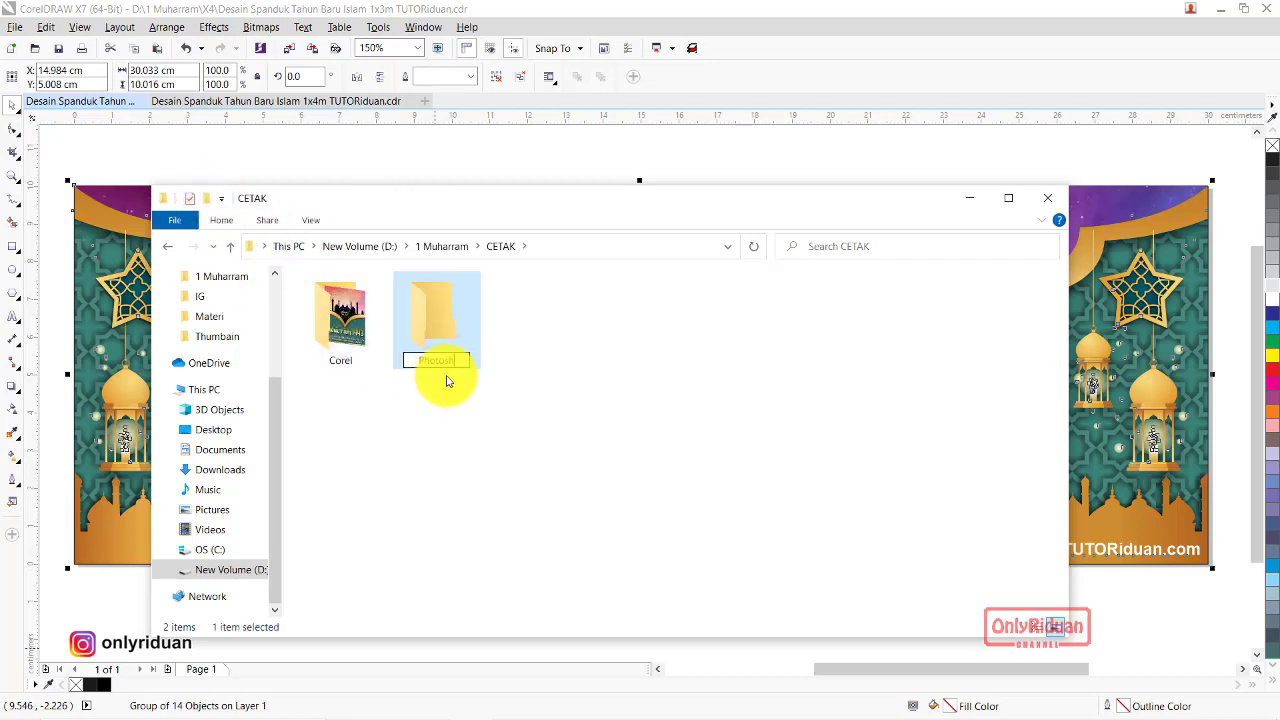
key(Return)
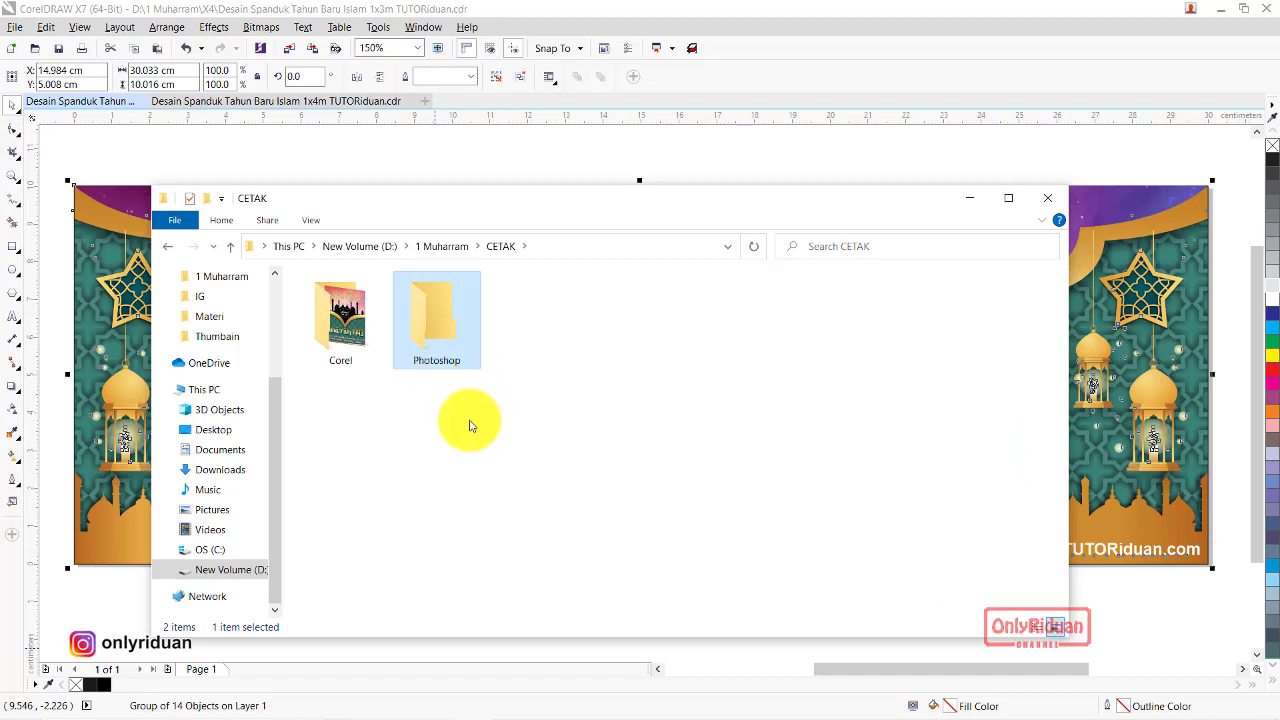
double_click(341, 316)
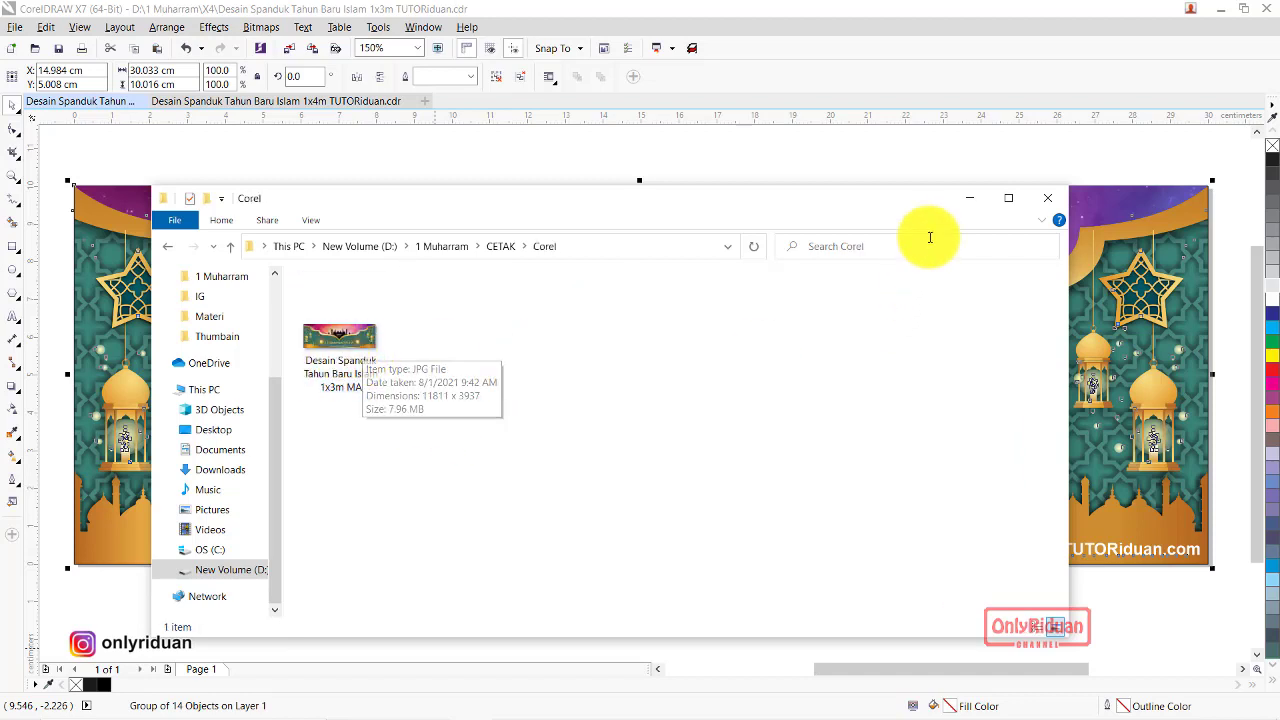
click(968, 199)
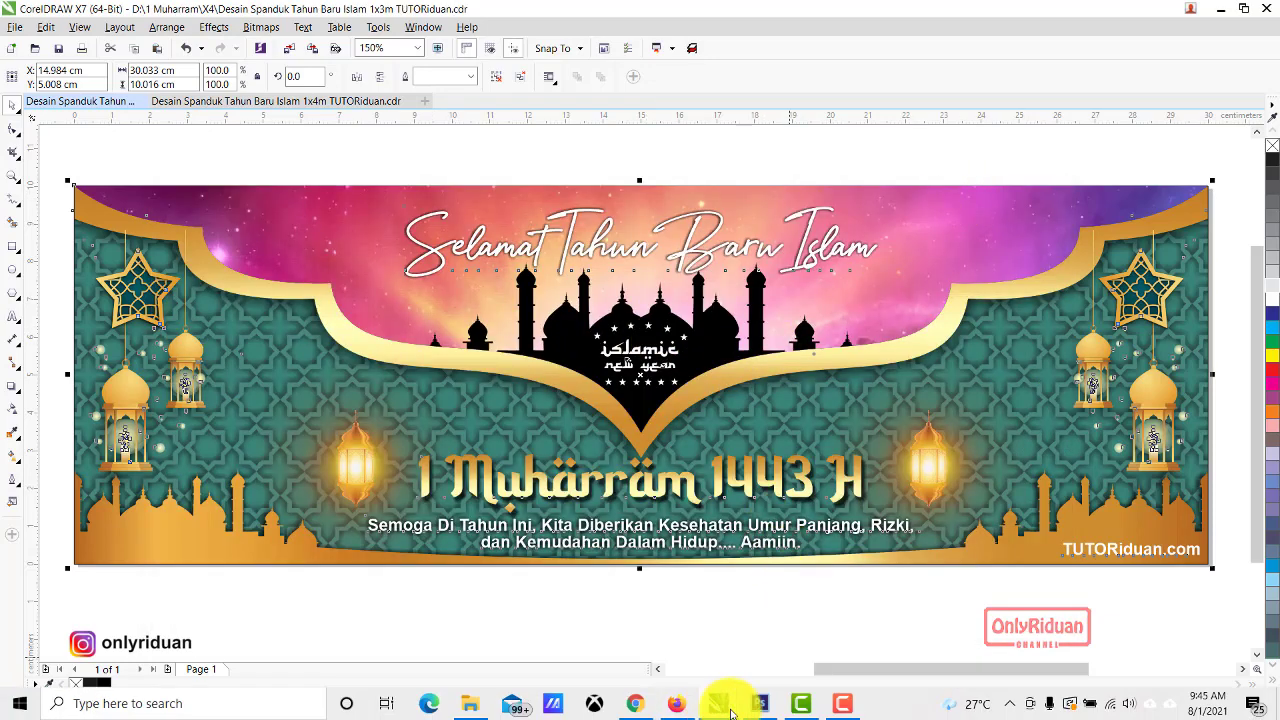
Switch to the 1x3m banner PSD in Photoshop and bring up the image commands
click(757, 705)
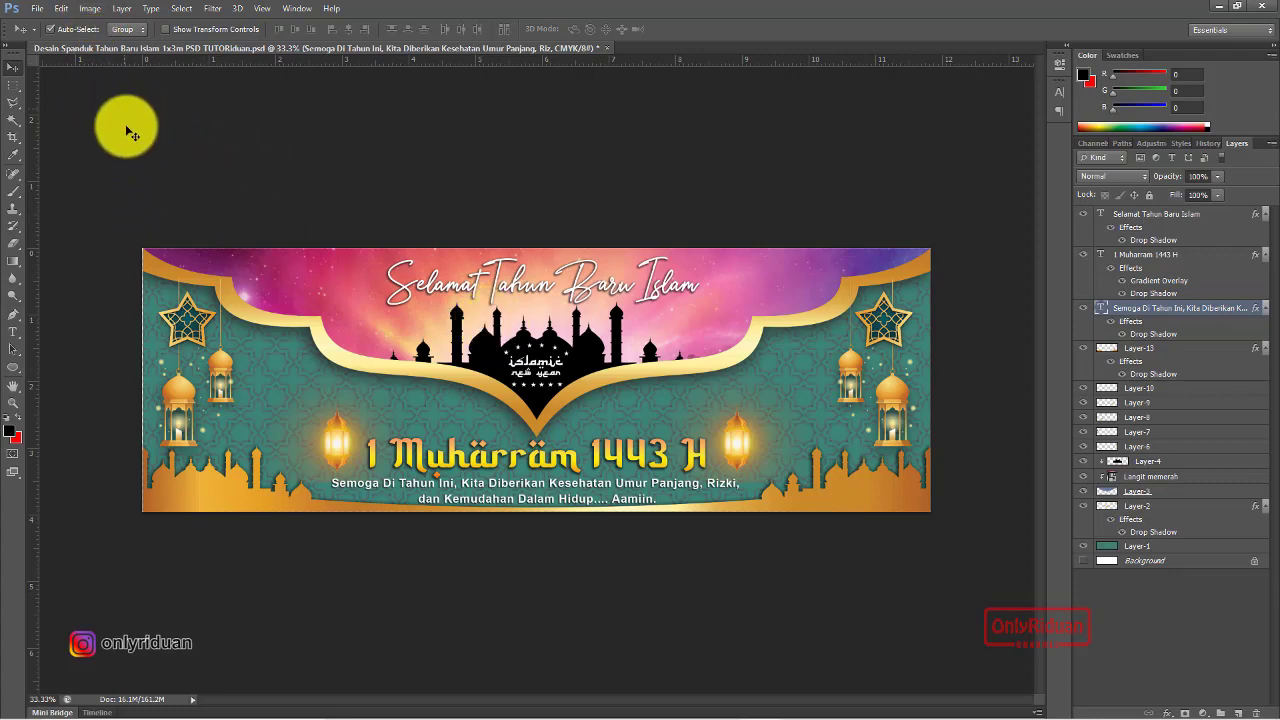
click(94, 9)
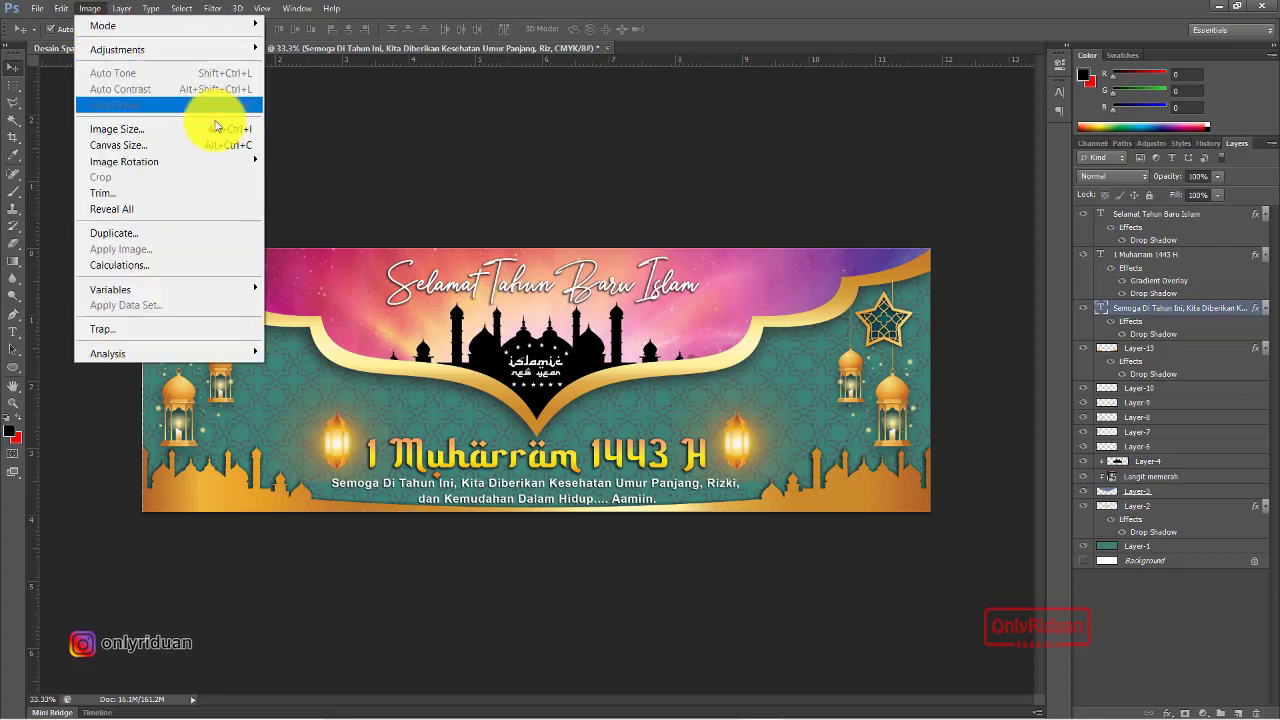
Set the image resolution to 100 pixels/inch and the document width to 300 centimeters
click(117, 134)
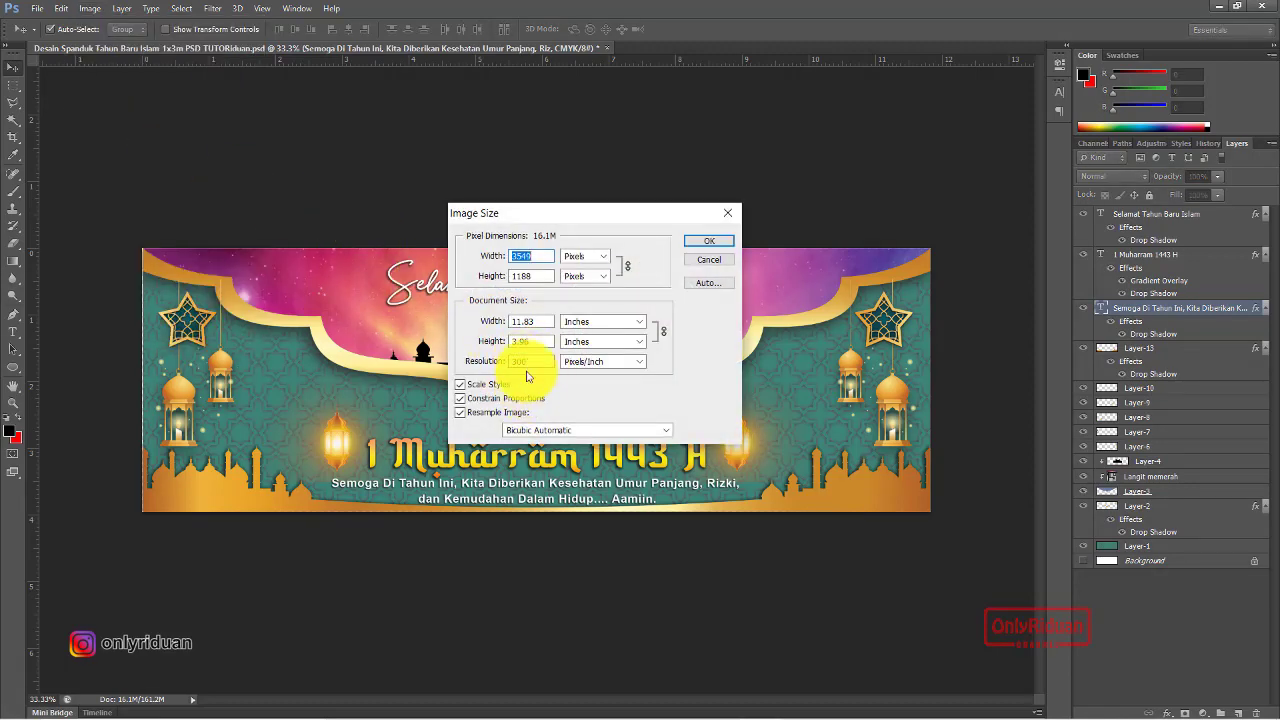
click(495, 360)
text(100)
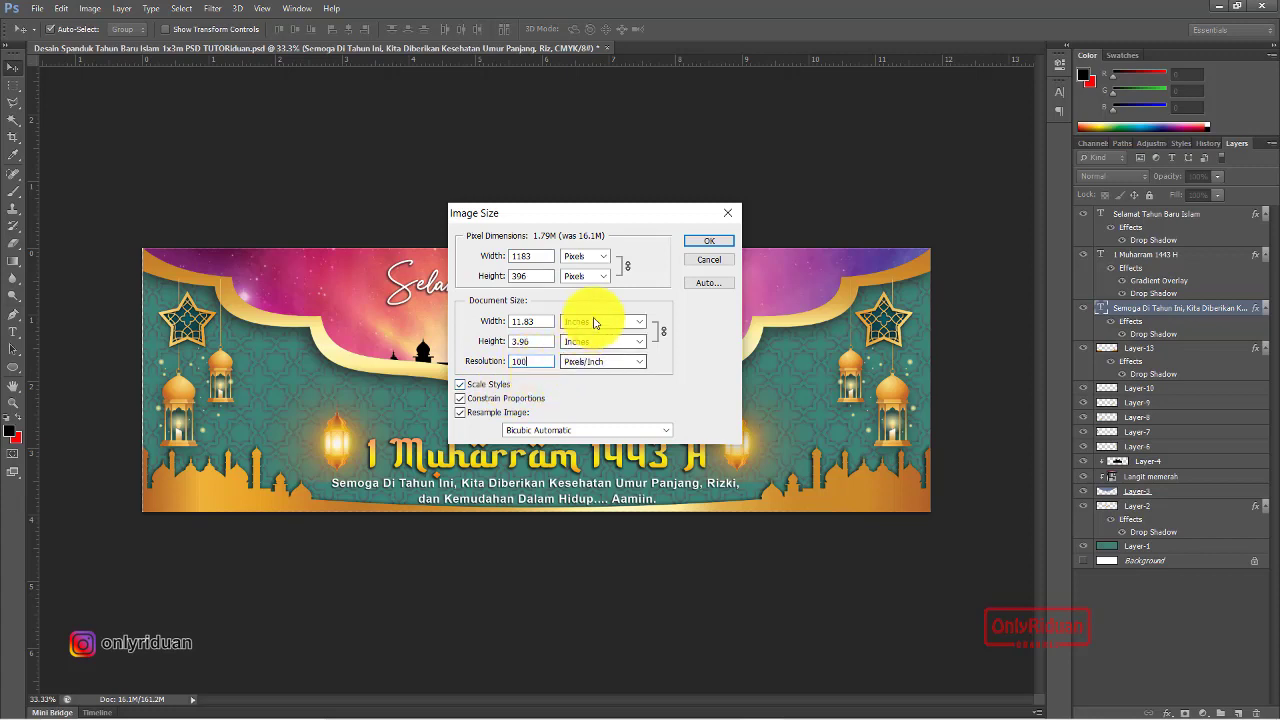
click(600, 321)
click(597, 364)
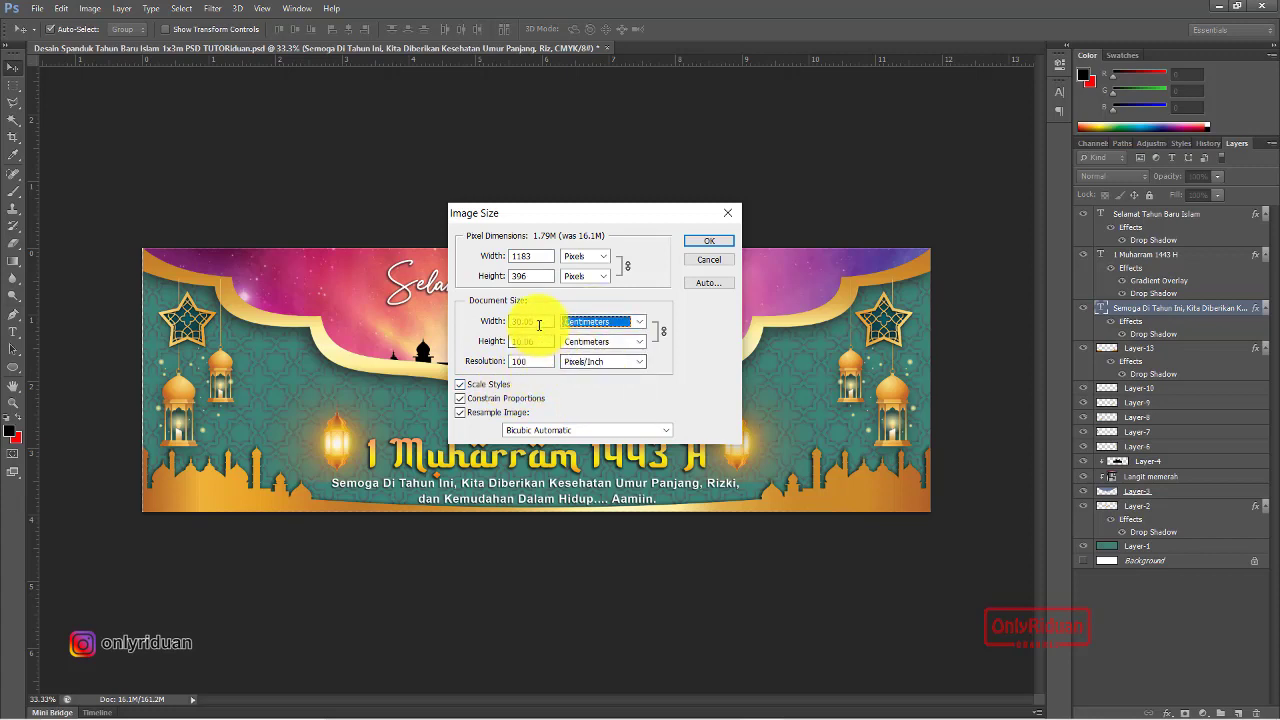
drag(542, 322, 468, 334)
text(3)
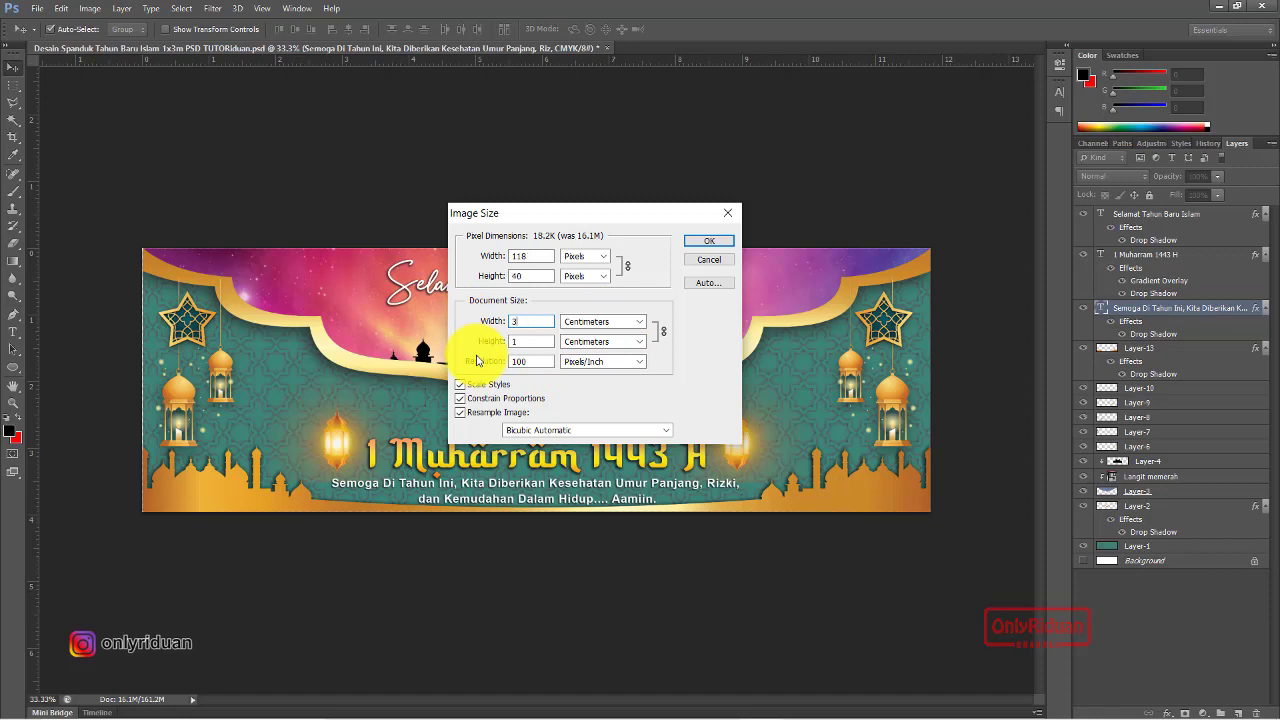
text(00)
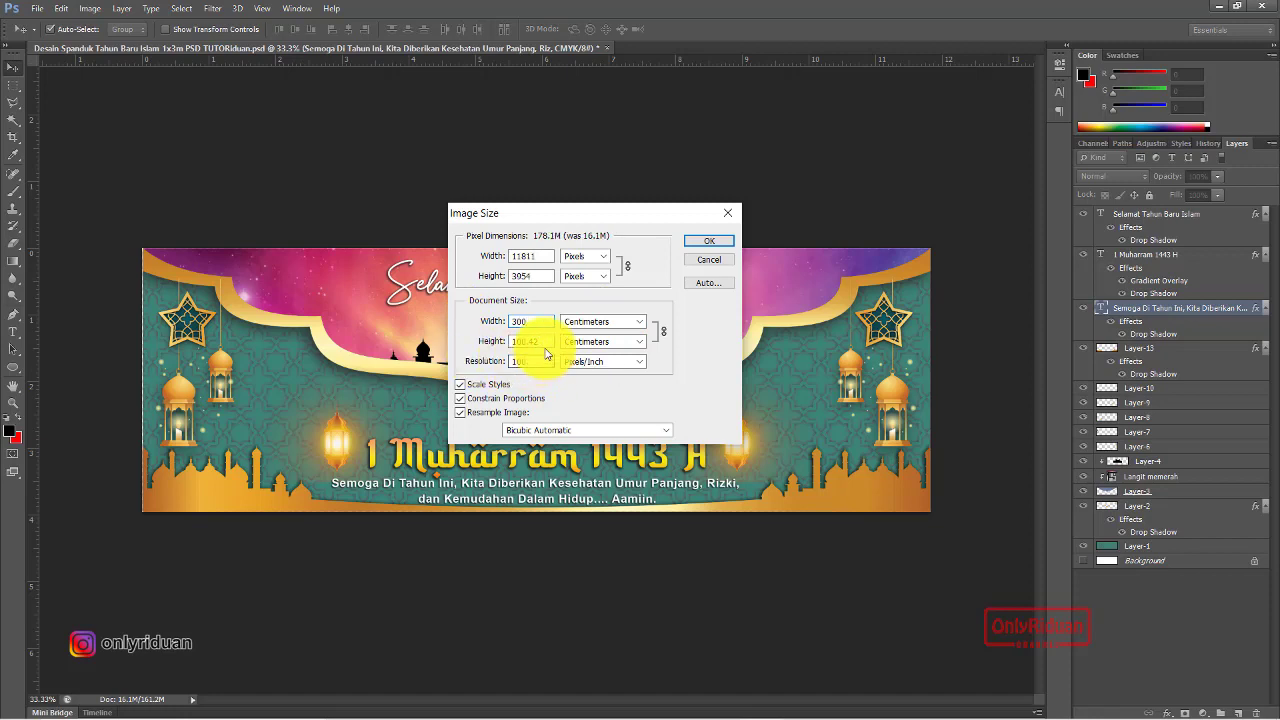
Turn off Constrain Proportions, set the document height to 100 cm, and apply the new image size
drag(546, 341, 504, 341)
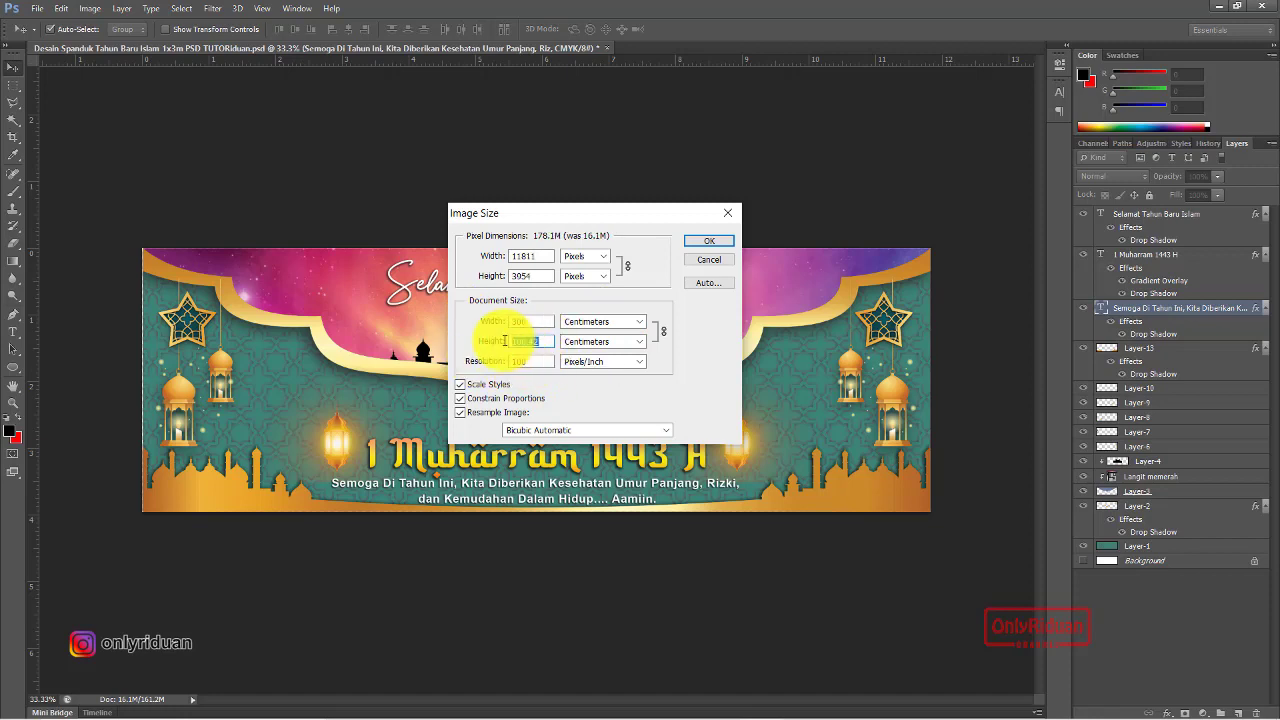
click(460, 412)
click(460, 411)
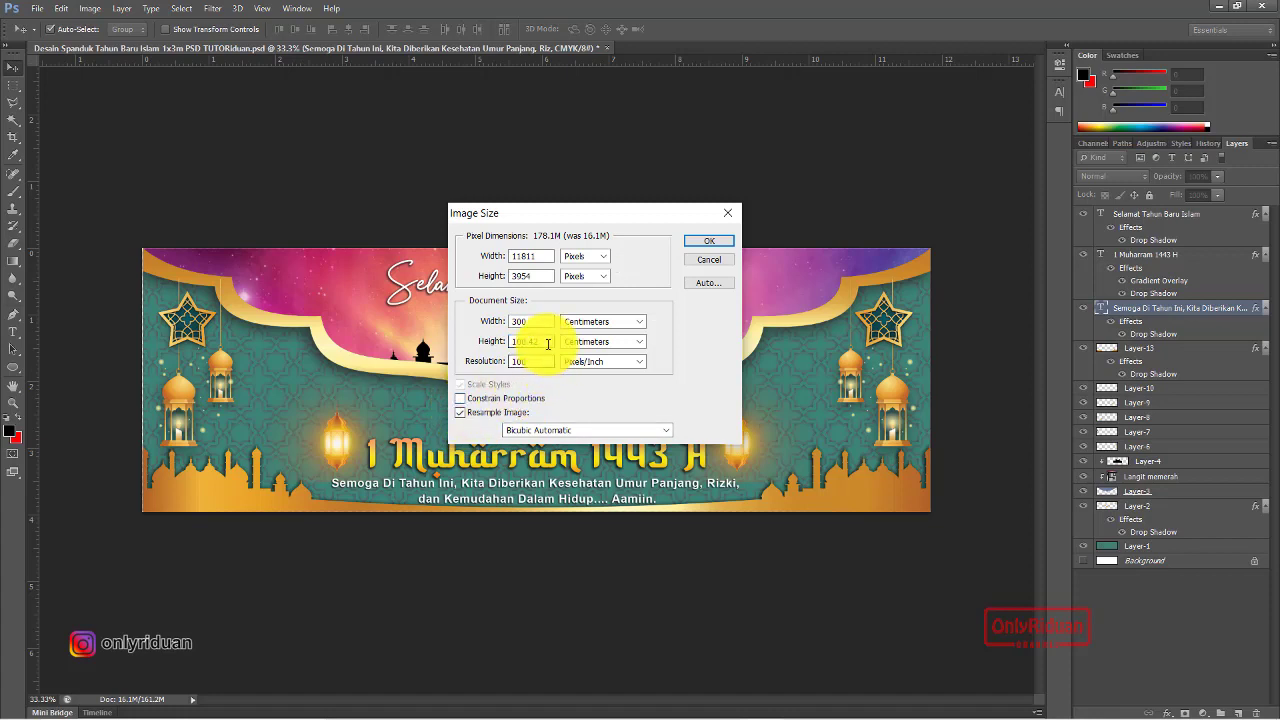
drag(548, 341, 492, 337)
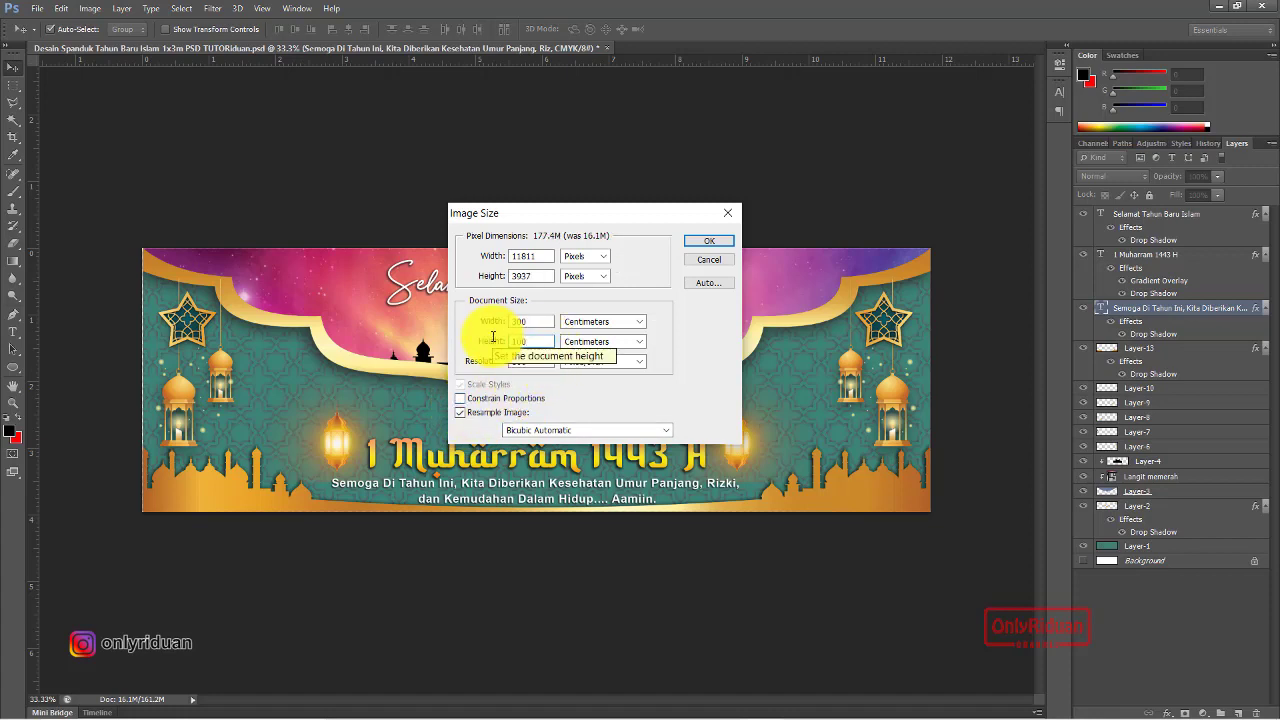
click(709, 242)
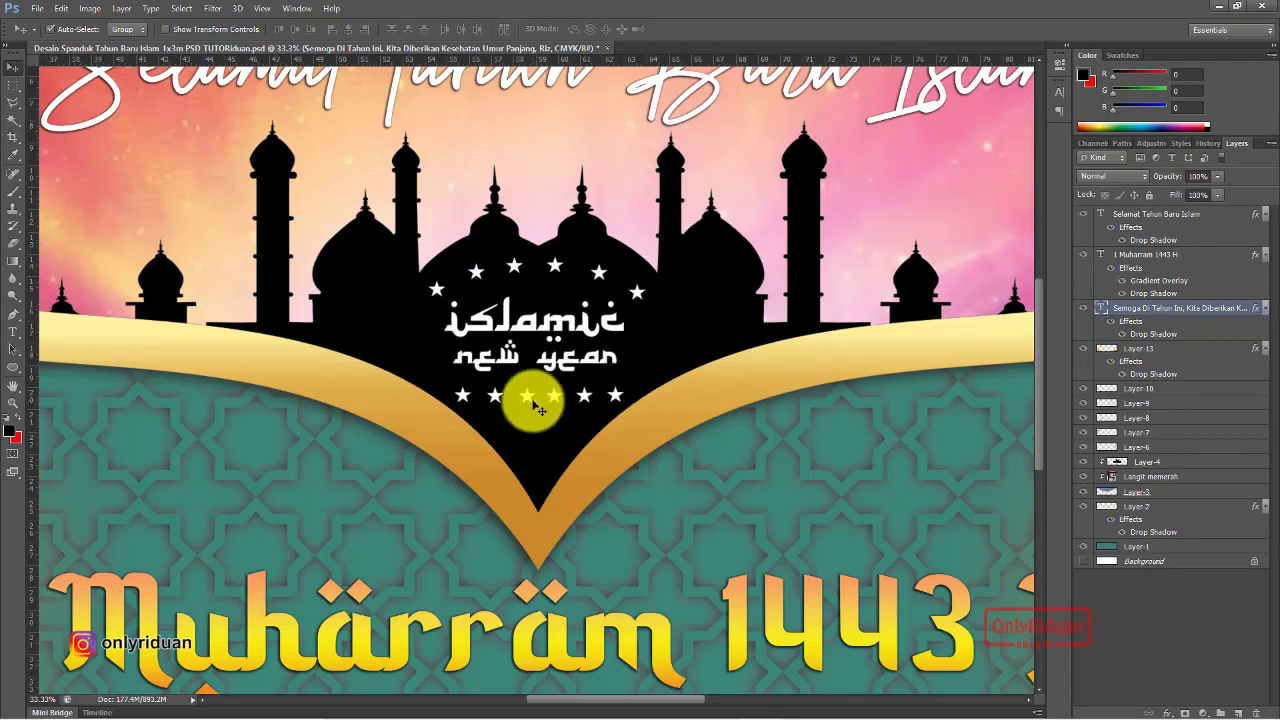
Start saving the banner under a new name in the CETAK > Photoshop folder, replacing the TUTORiduan ending of the file name with MA
key(ctrl+0)
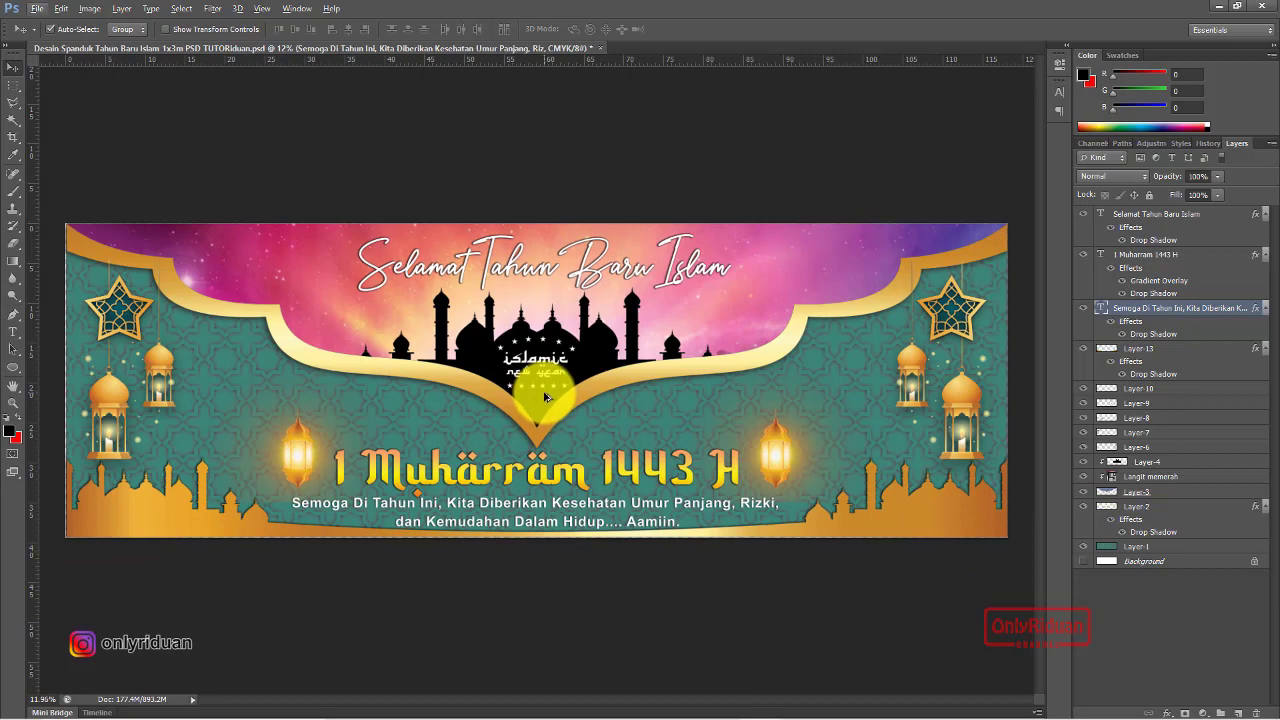
click(37, 8)
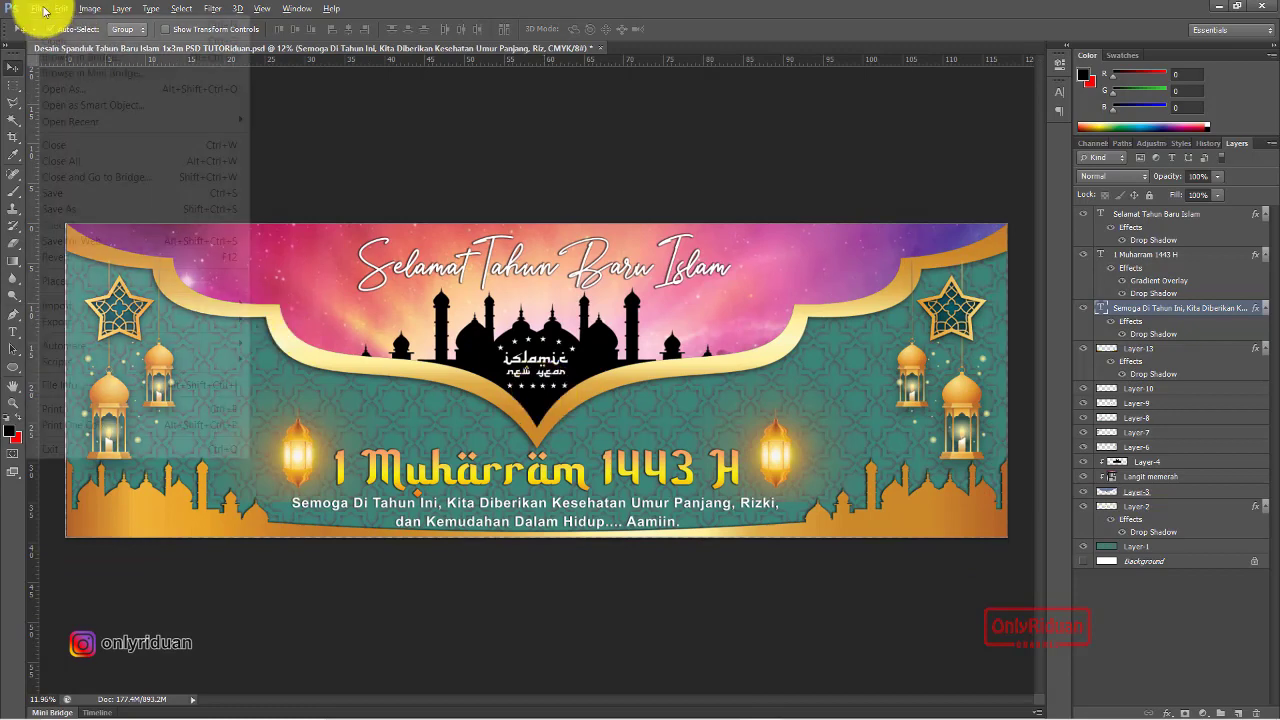
click(97, 207)
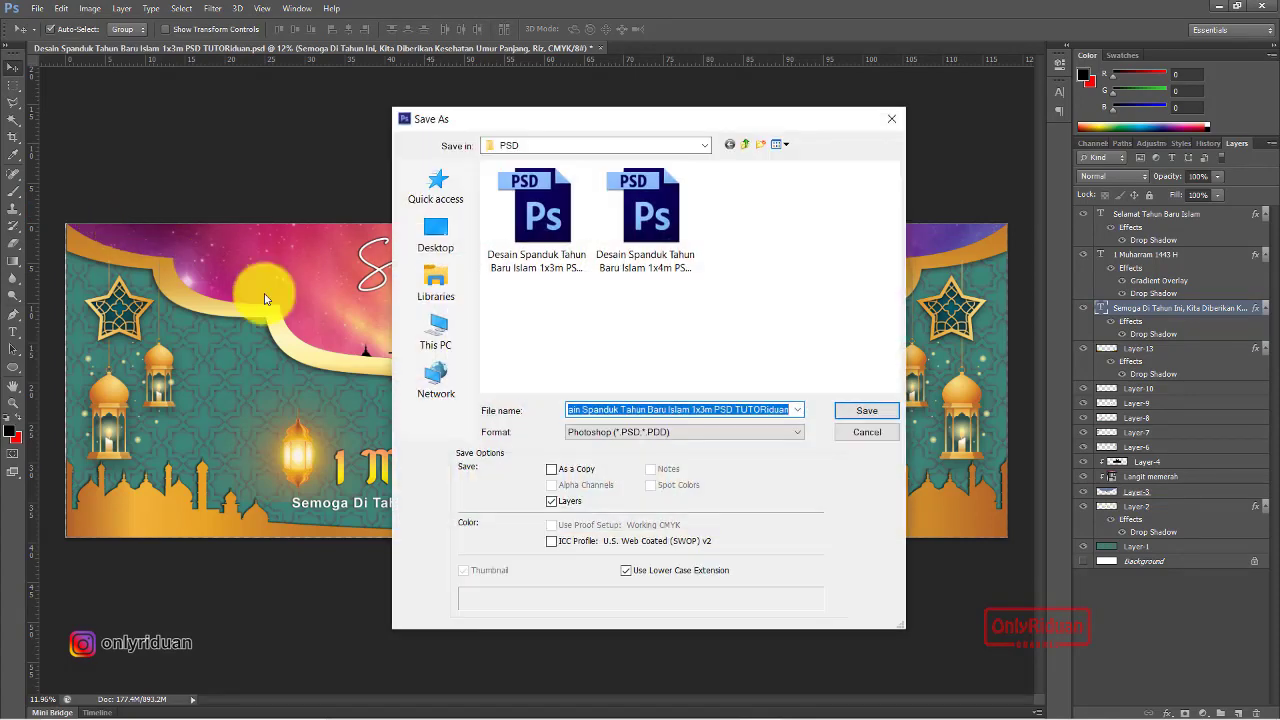
click(743, 145)
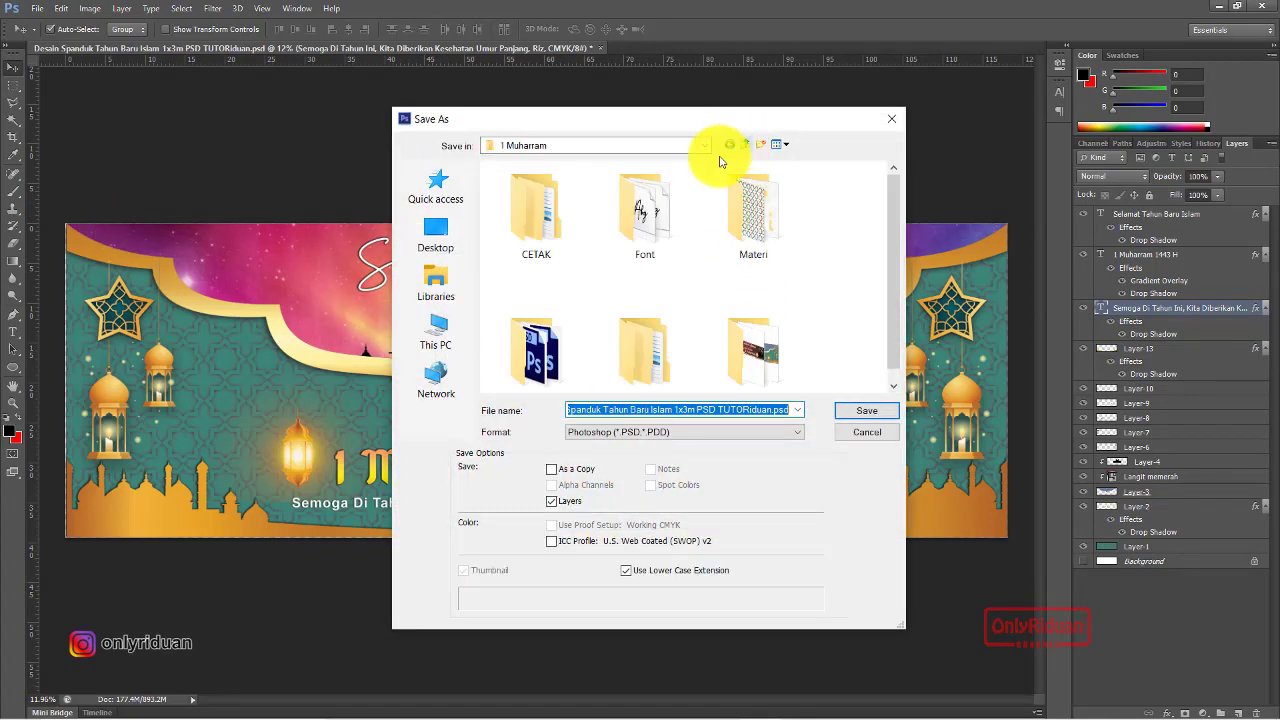
double_click(514, 206)
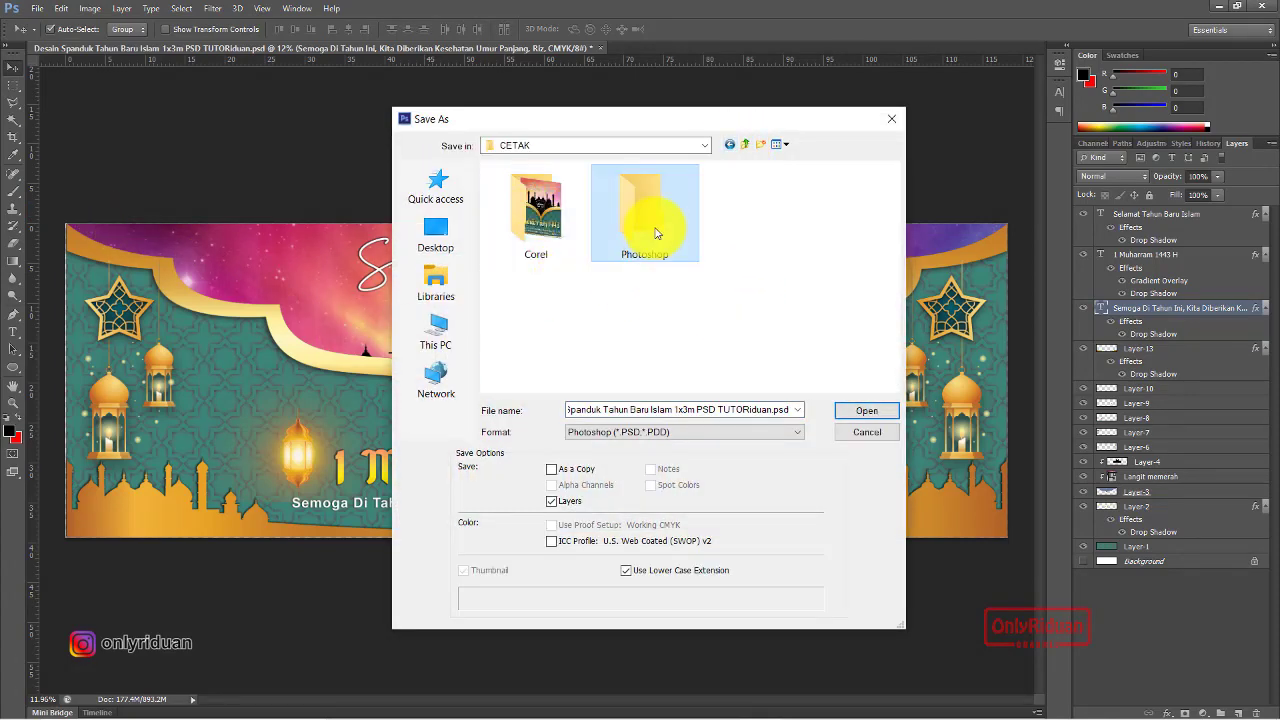
double_click(638, 205)
click(716, 410)
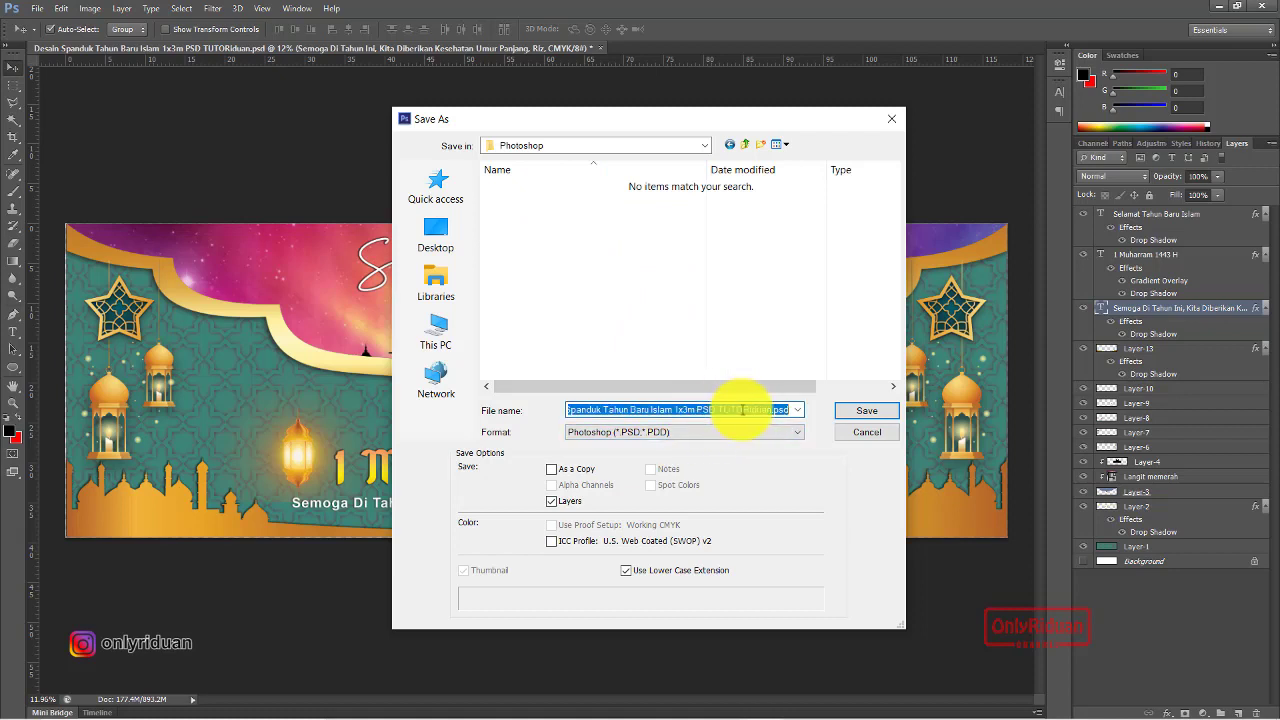
drag(789, 409, 731, 410)
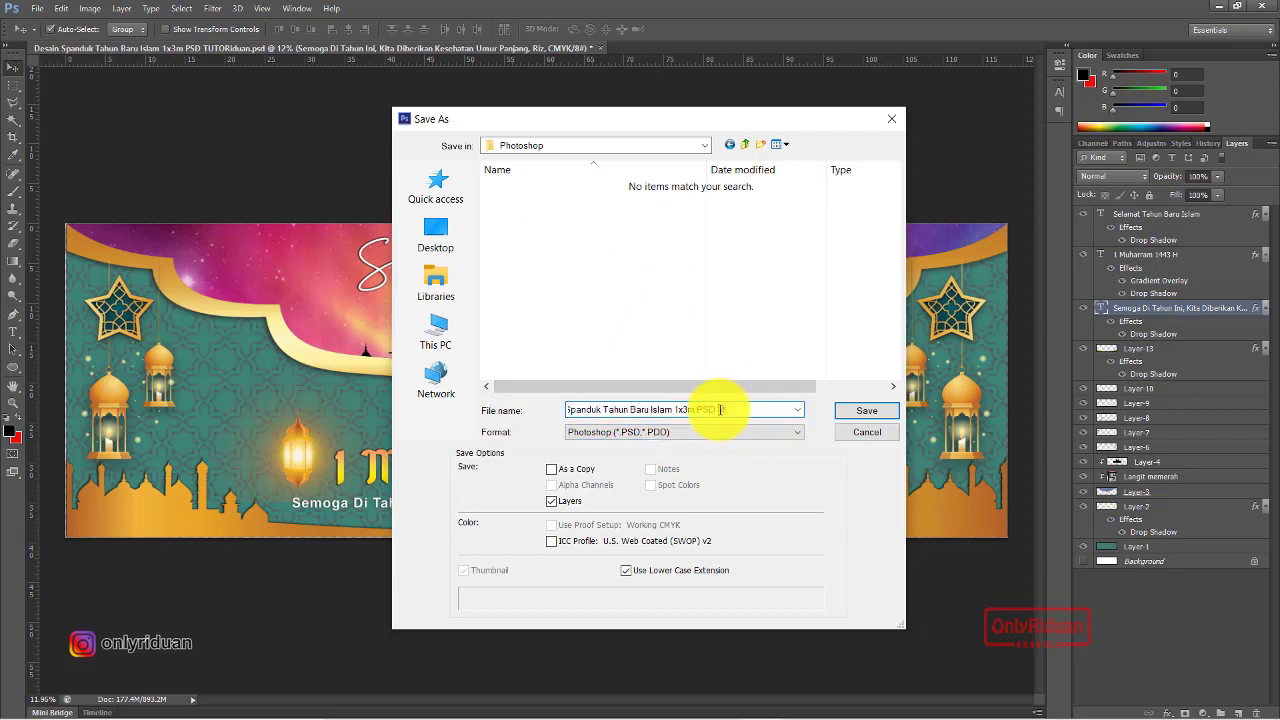
Save the banner in JPEG format with quality 12 (Maximum) and the Progressive option
click(688, 432)
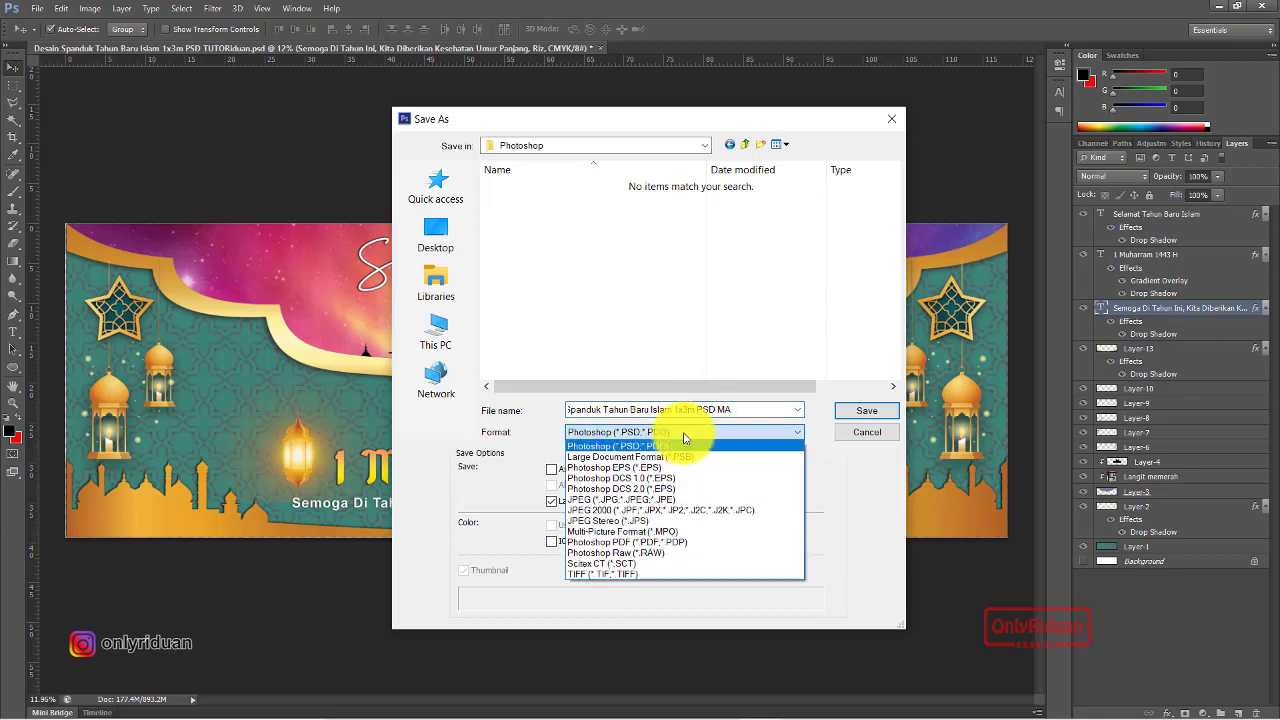
click(621, 499)
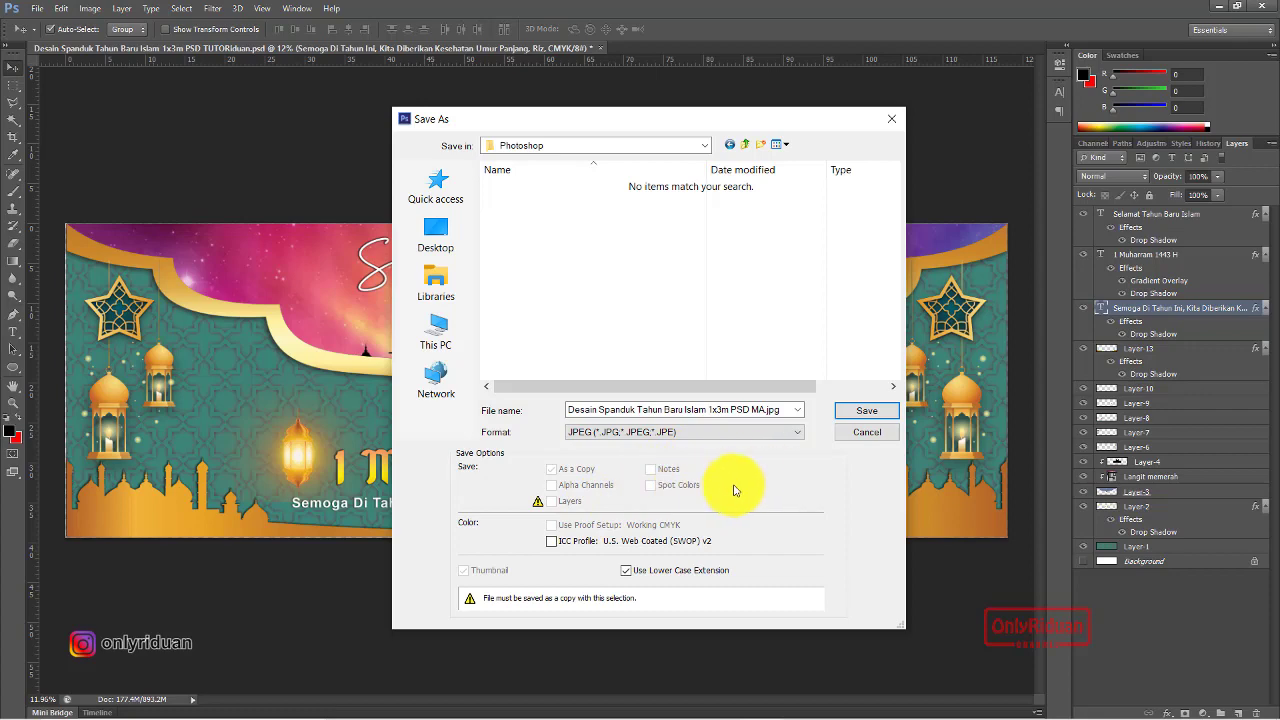
click(868, 417)
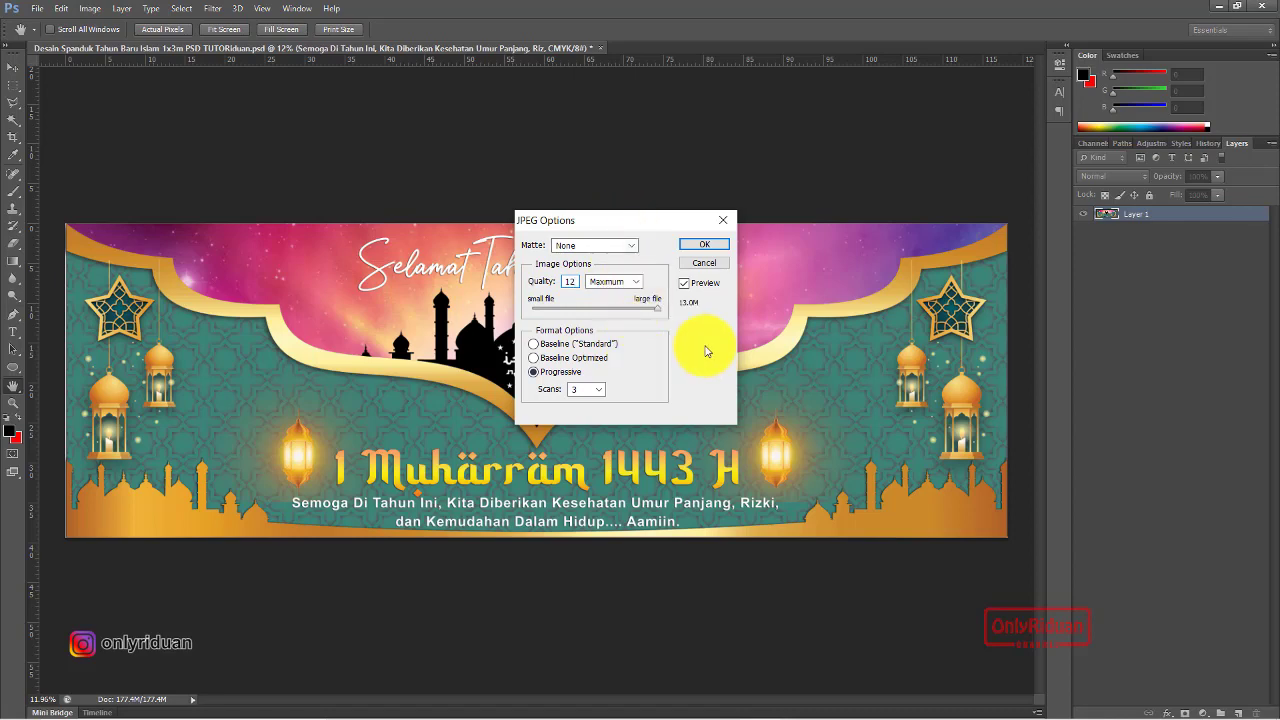
click(704, 244)
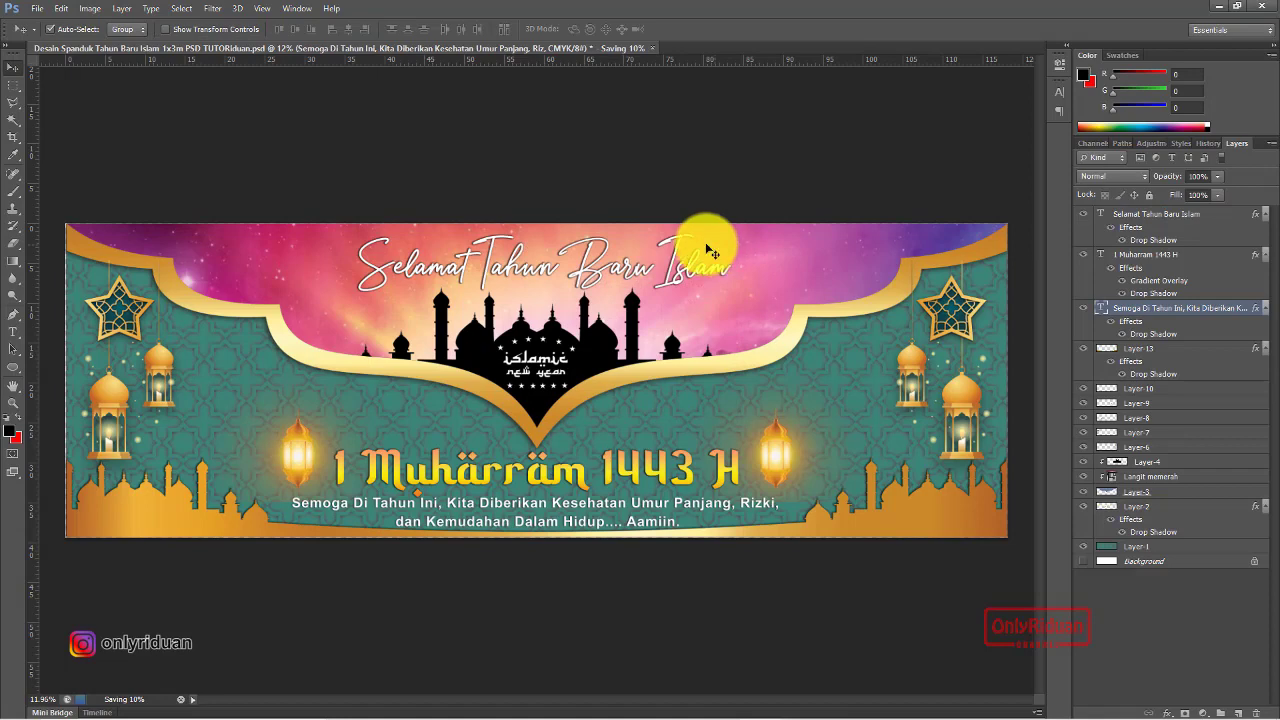
Check the exported banner images in the Photoshop and Corel subfolders of CETAK in File Explorer
click(471, 700)
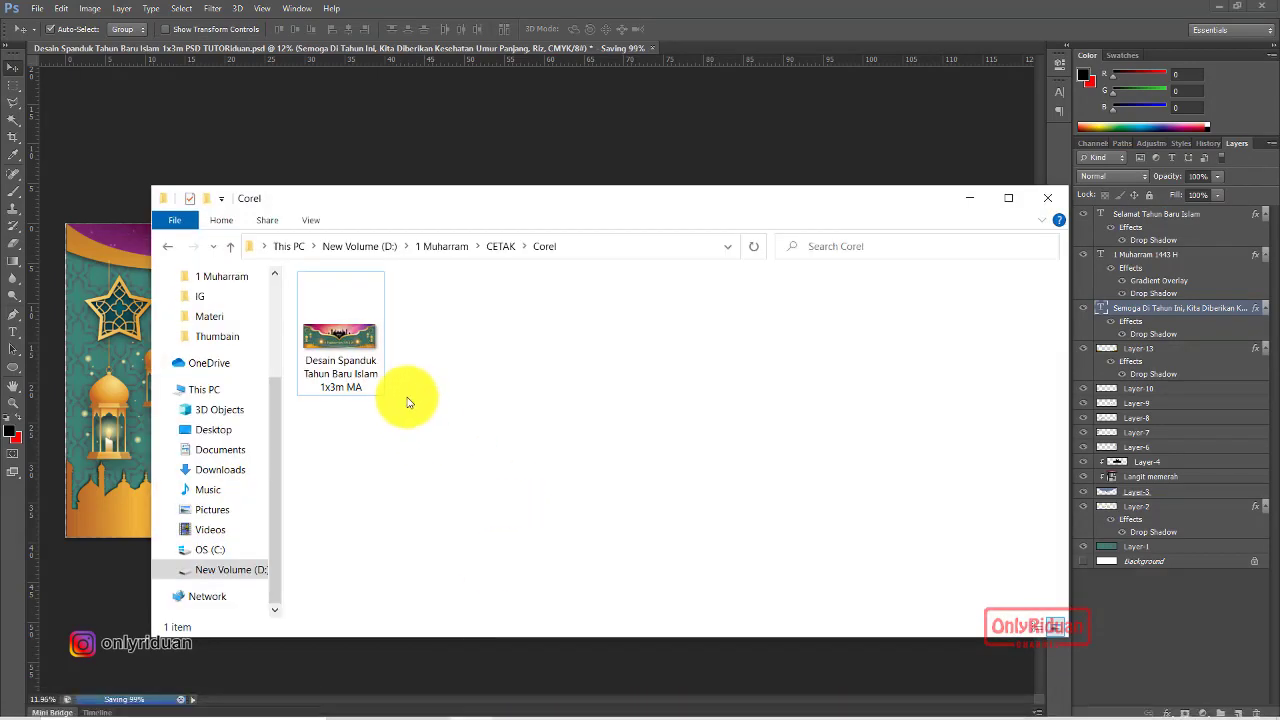
click(500, 247)
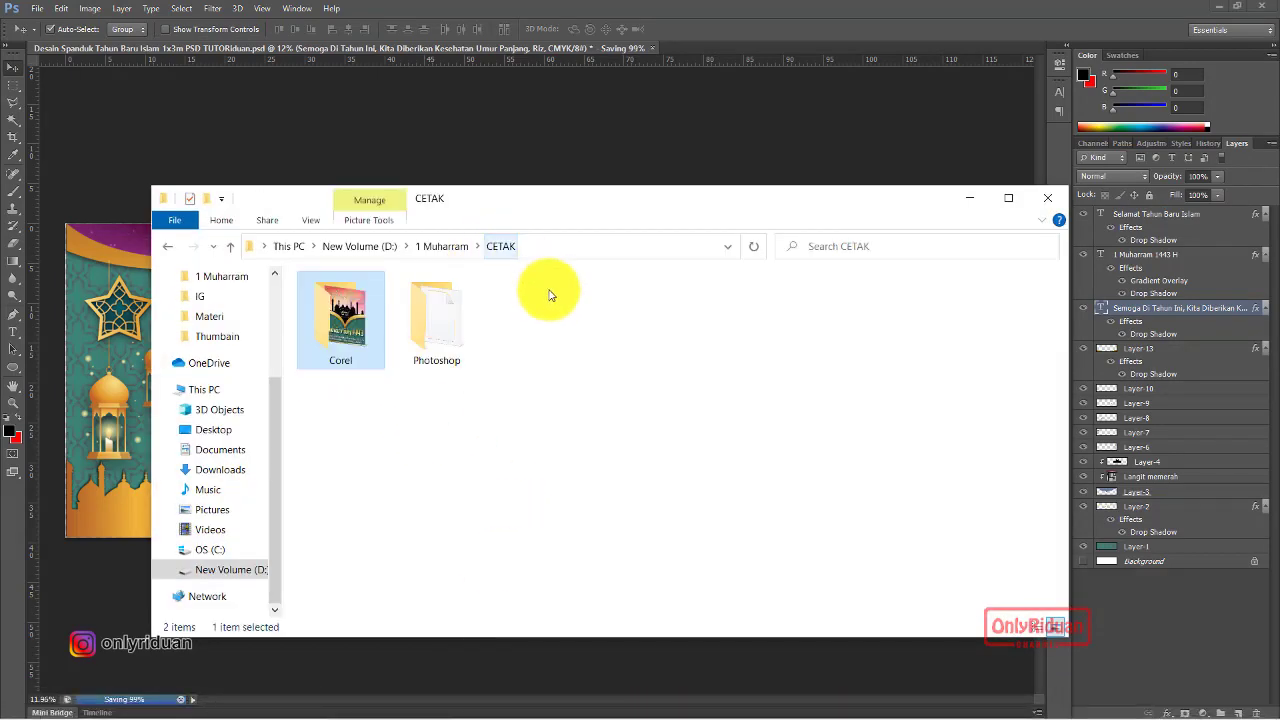
double_click(437, 322)
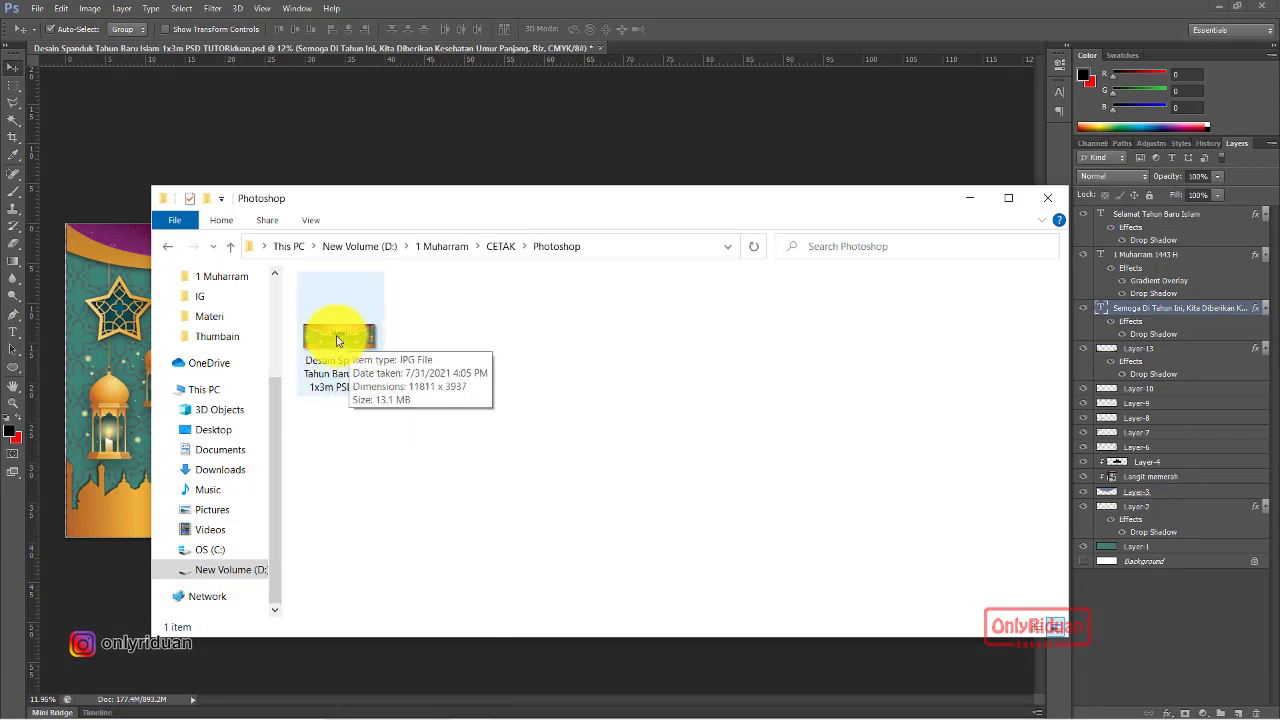
click(500, 246)
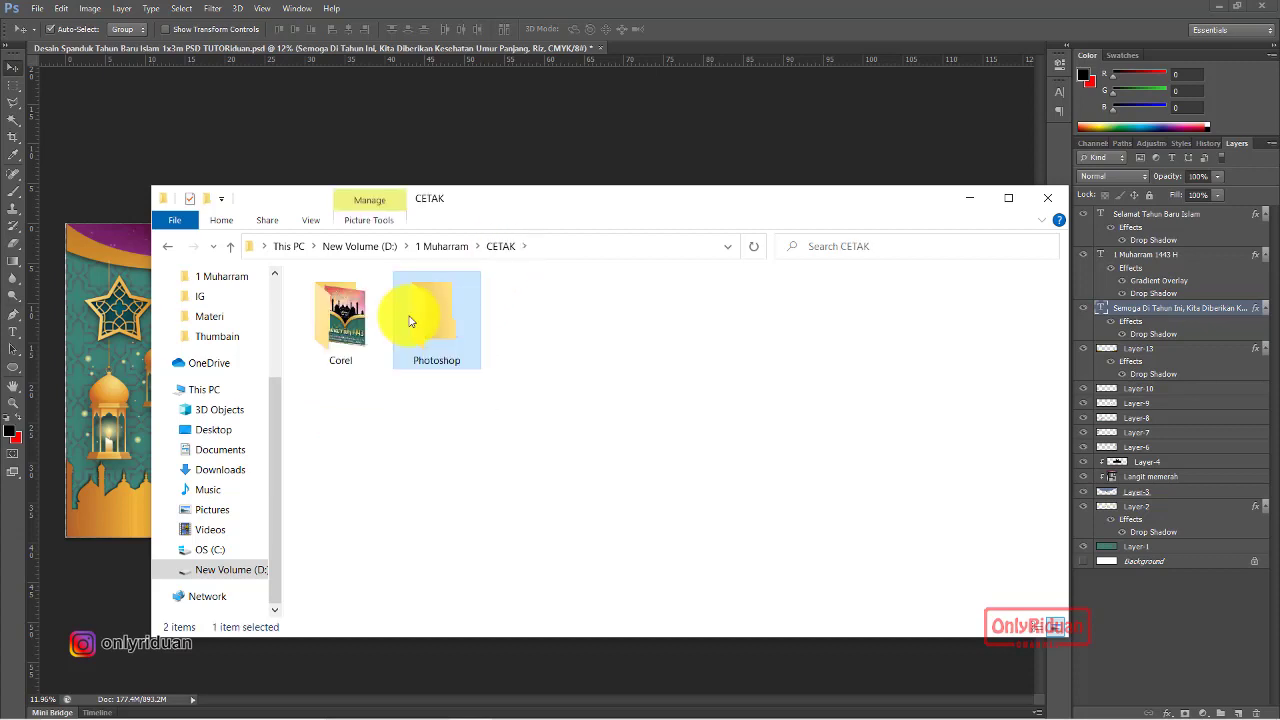
double_click(337, 308)
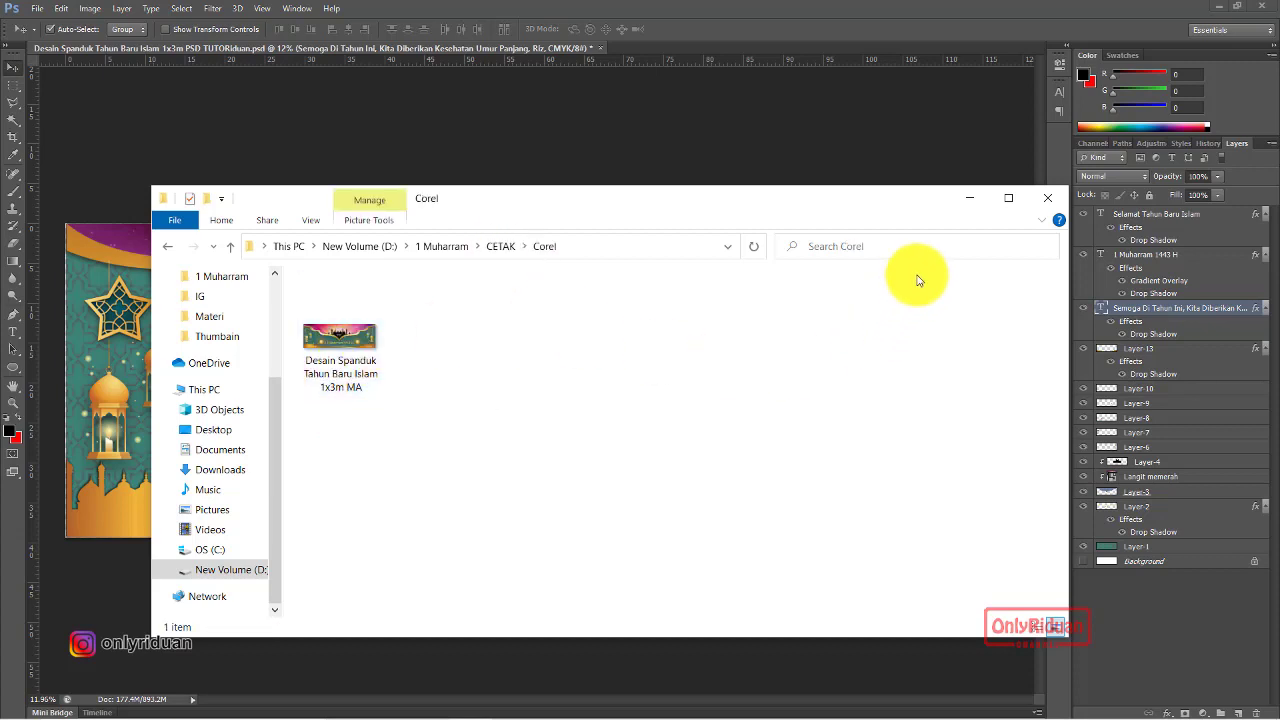
click(969, 203)
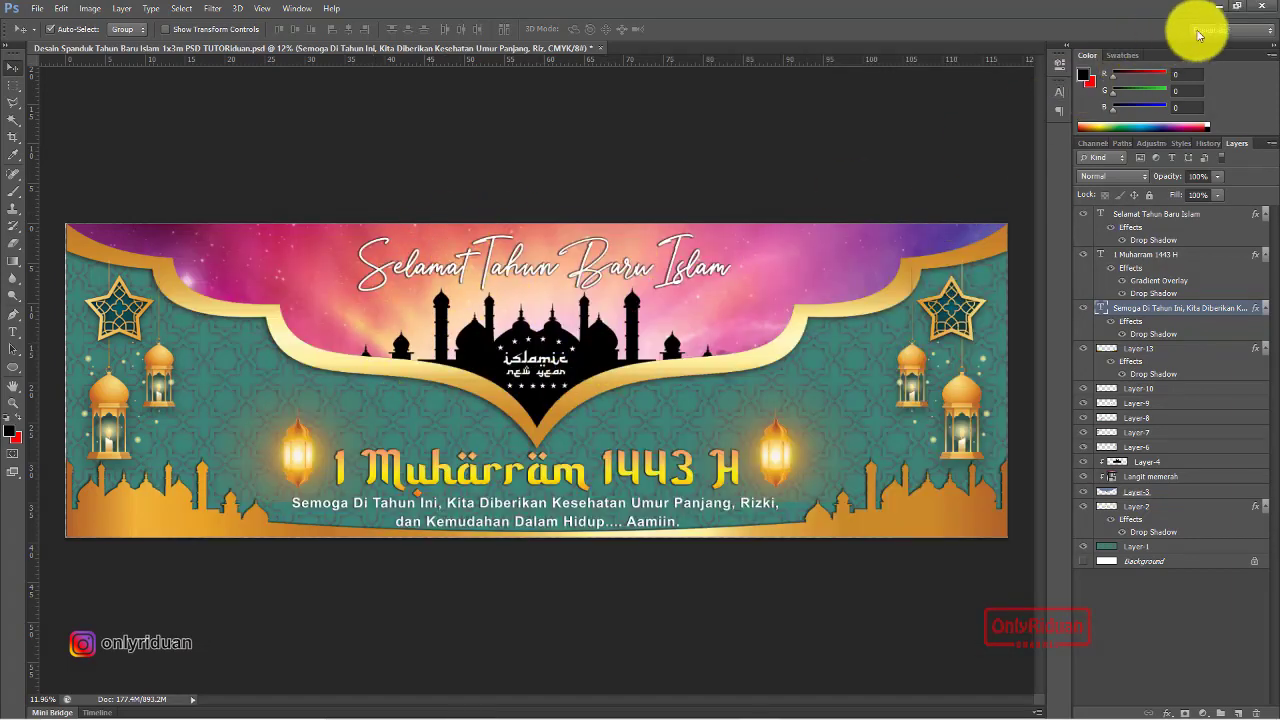
Switch to CorelDRAW's 1x4m banner document and import the Langit memerah image over the banner's right end, about 16 by 10 cm
click(1219, 6)
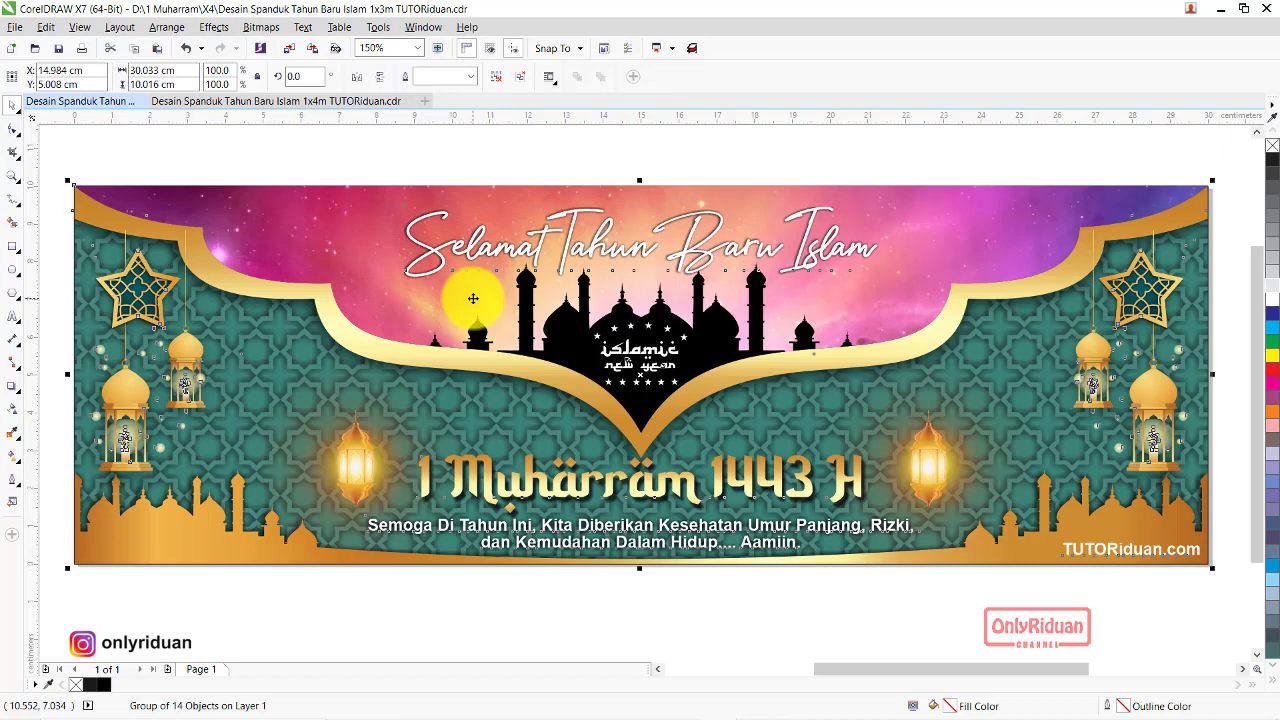
click(308, 101)
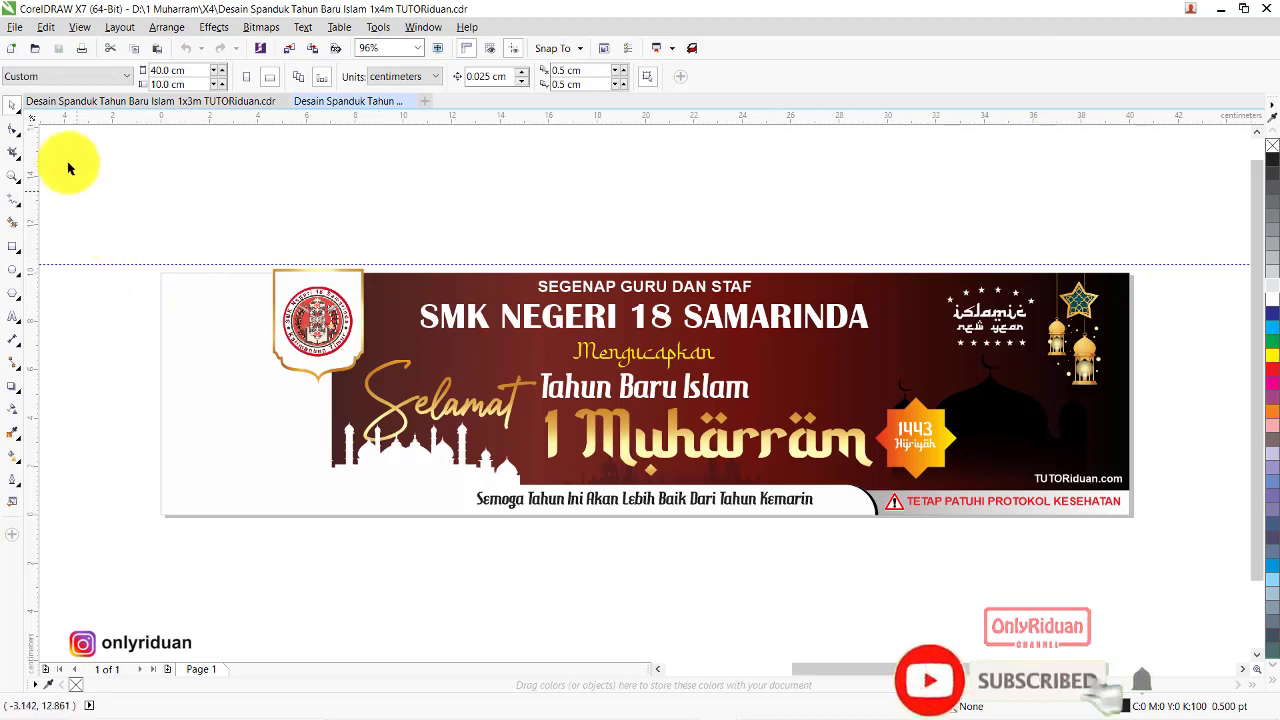
click(15, 27)
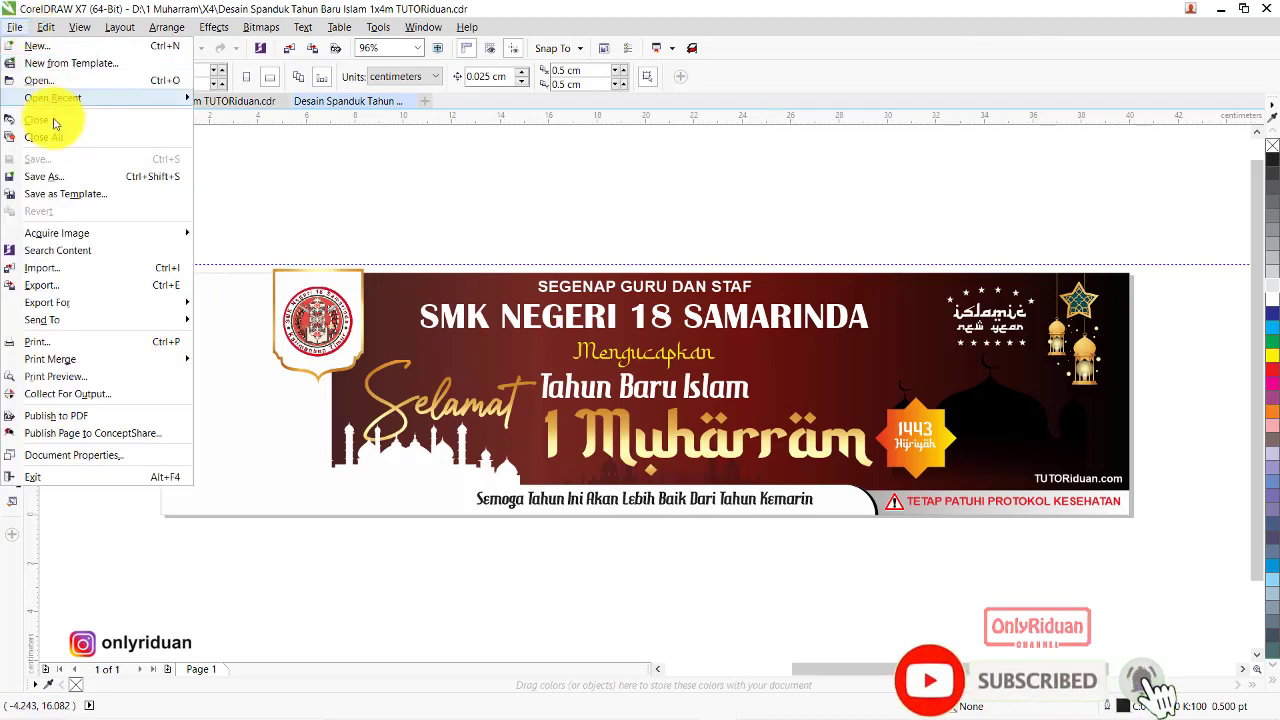
click(60, 268)
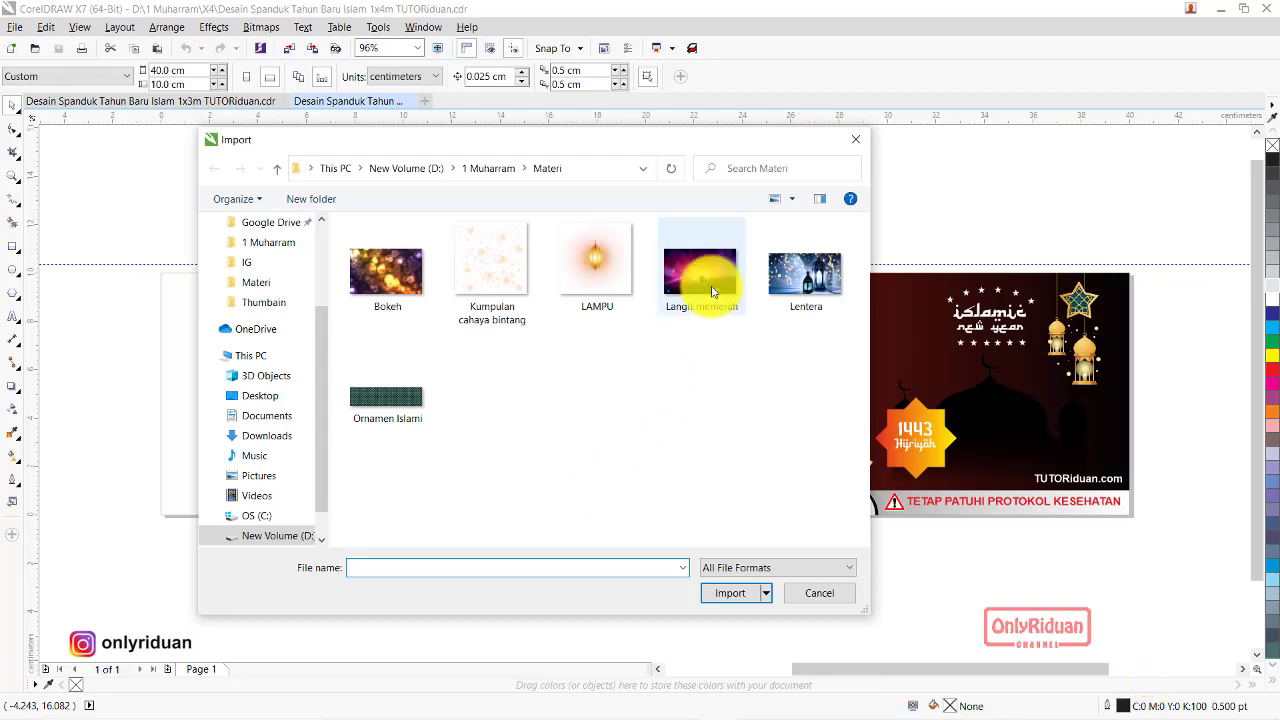
click(713, 291)
click(726, 592)
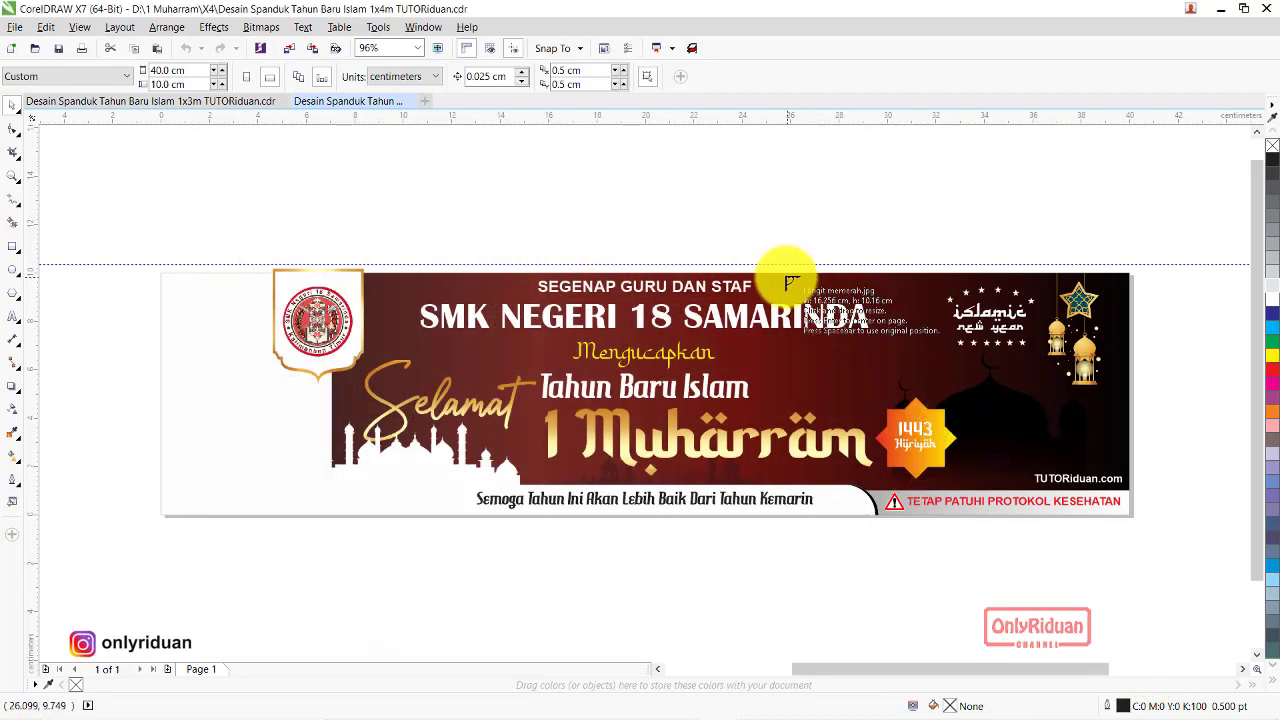
drag(781, 272, 1170, 518)
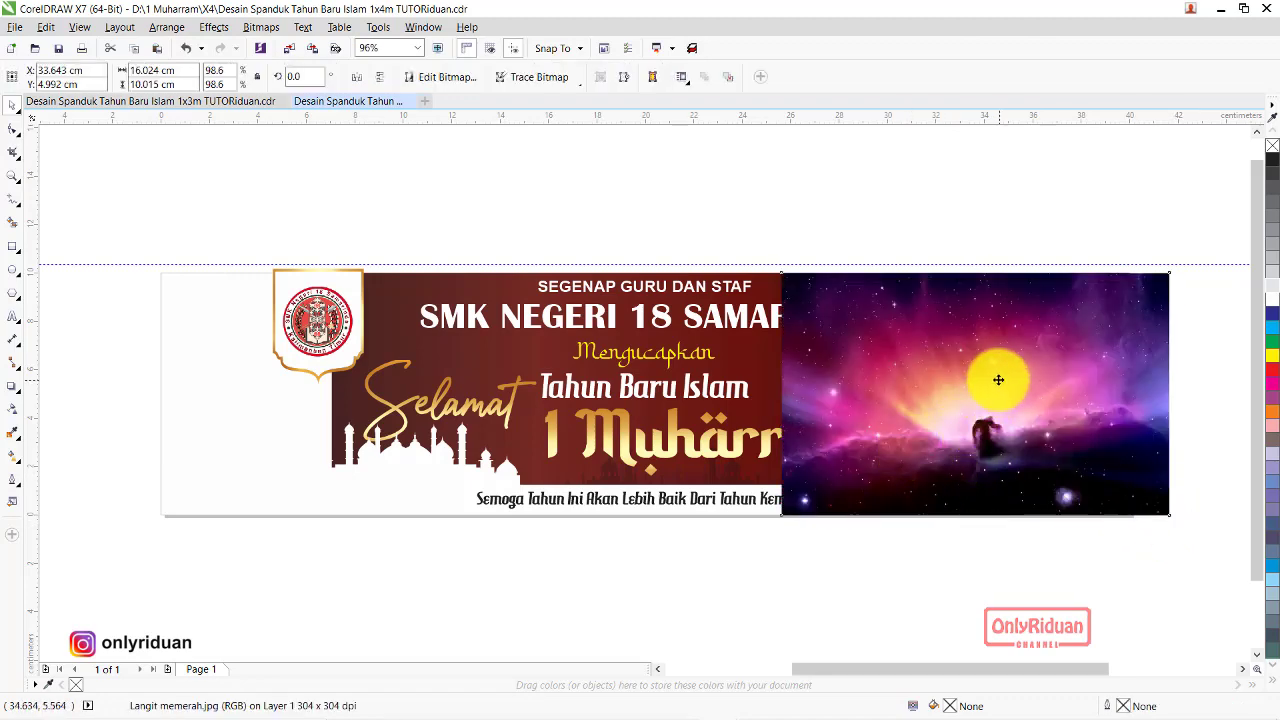
drag(997, 377, 983, 378)
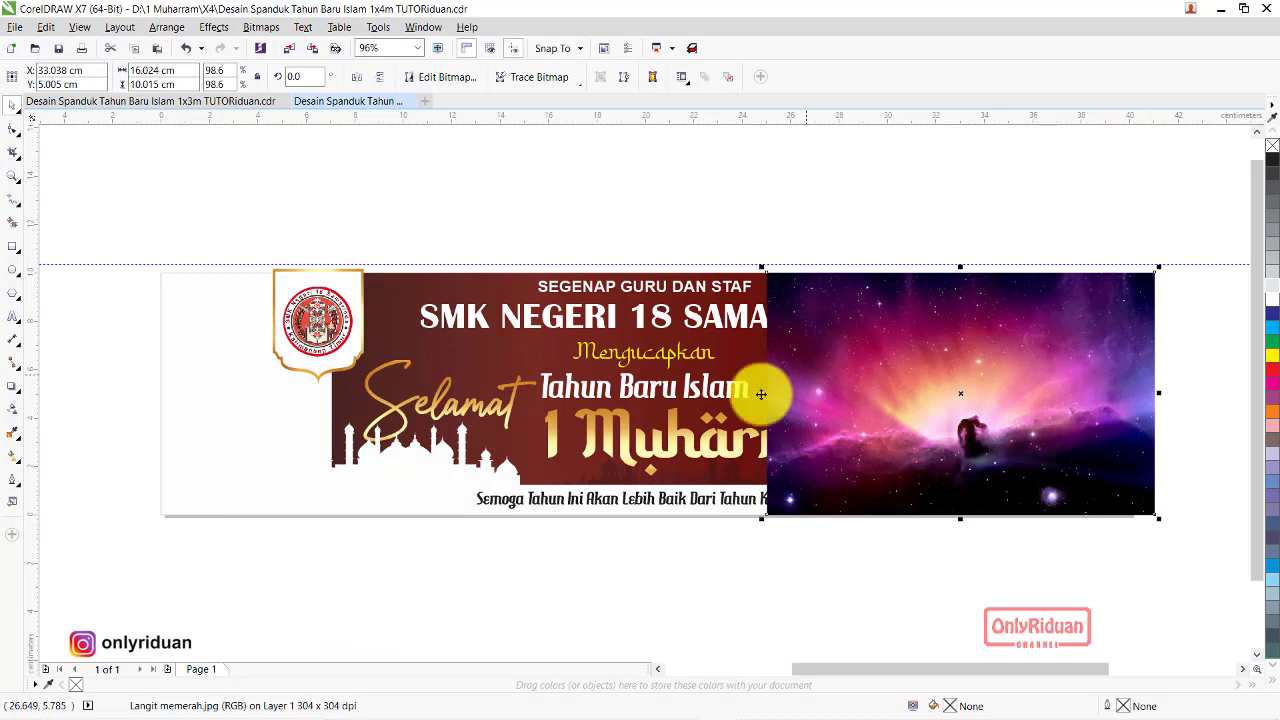
Apply a linear transparency to the sky image so it fades out toward its left edge
click(15, 411)
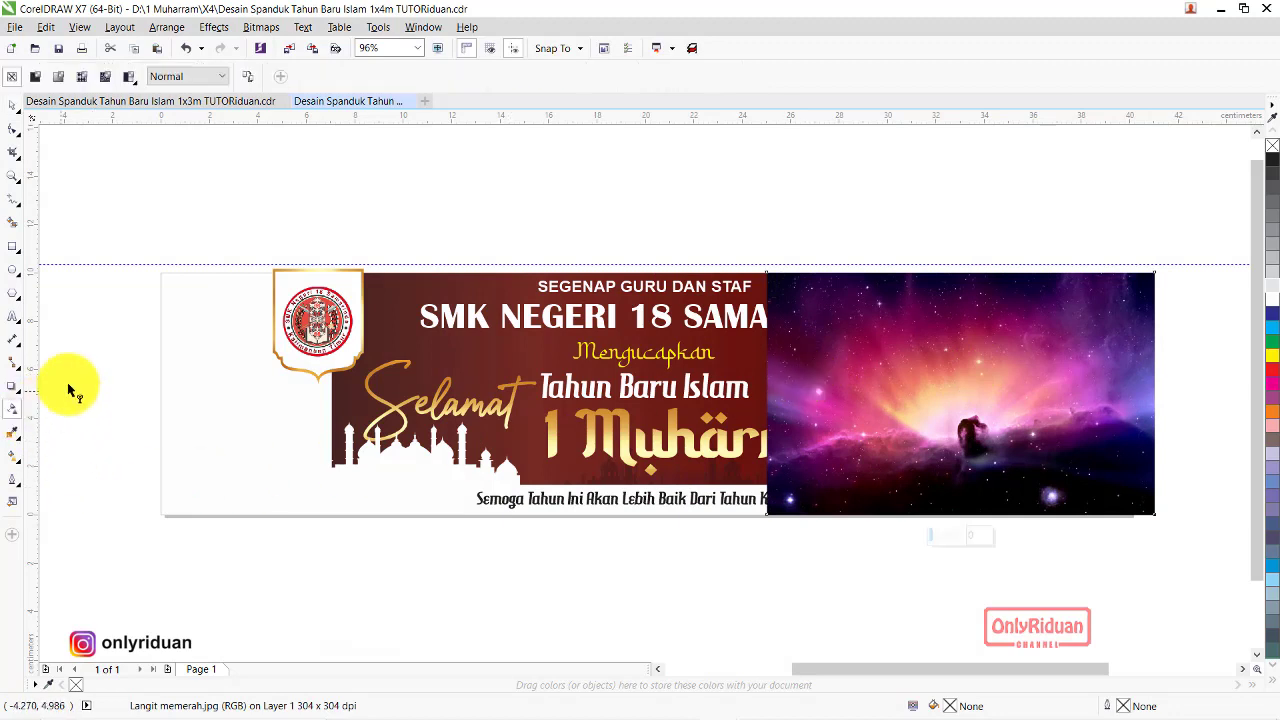
drag(915, 398, 772, 397)
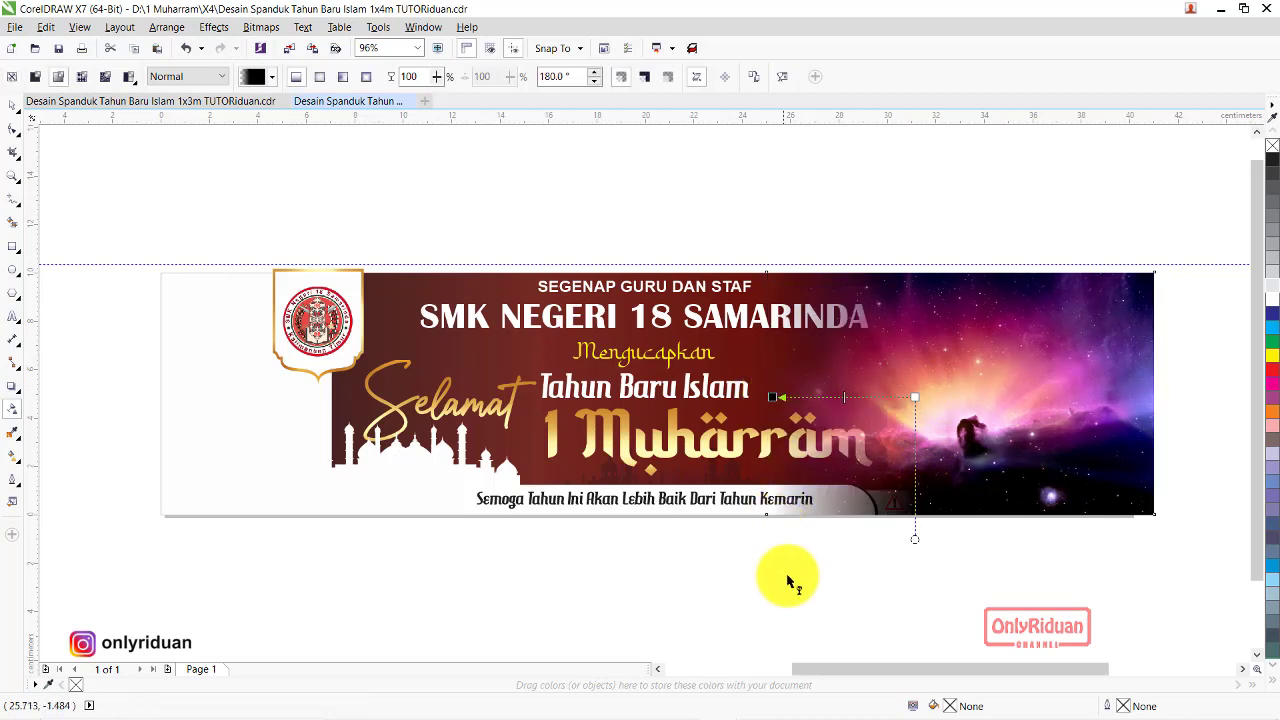
PowerClip the faded sky image inside the banner's background rectangle
click(13, 103)
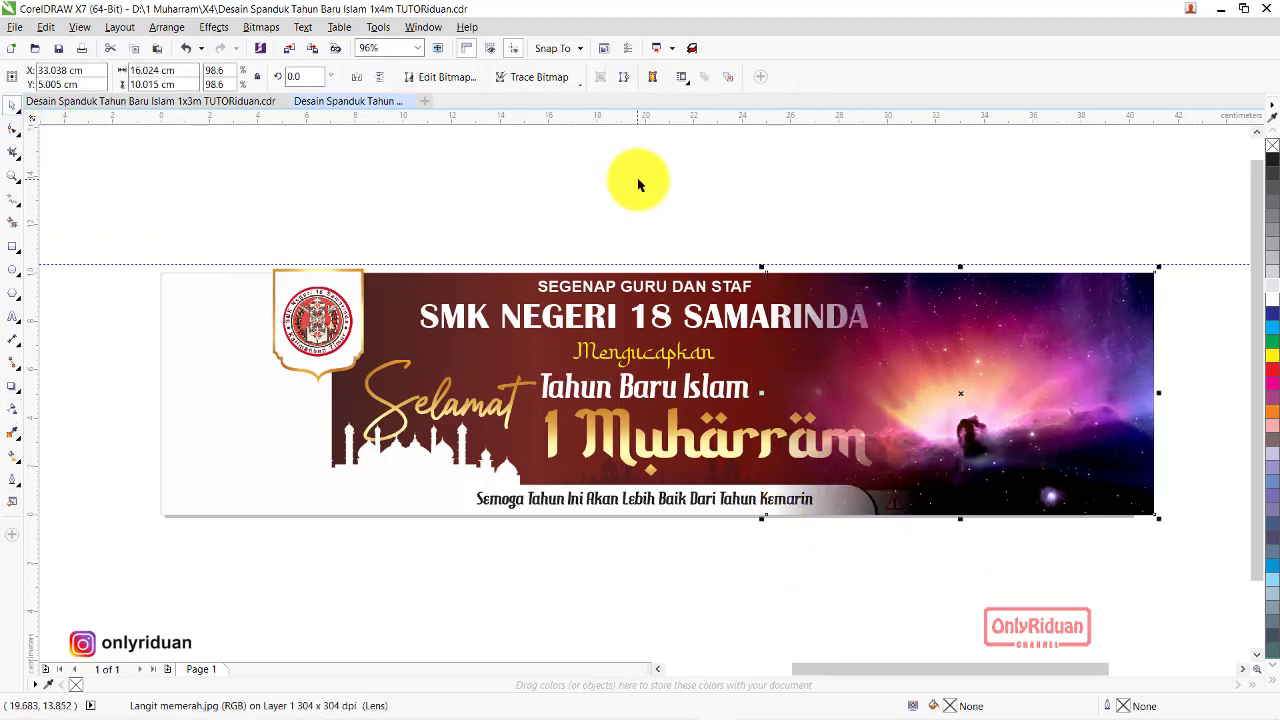
right_click(1072, 350)
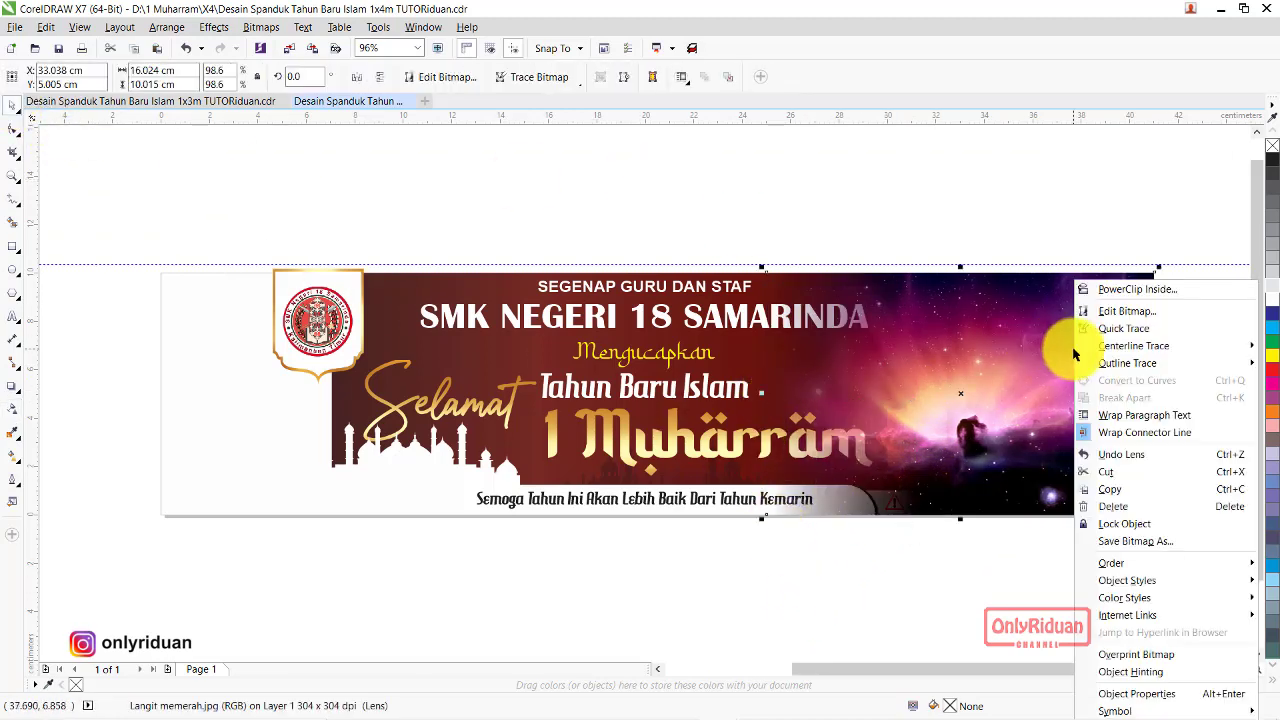
click(1116, 289)
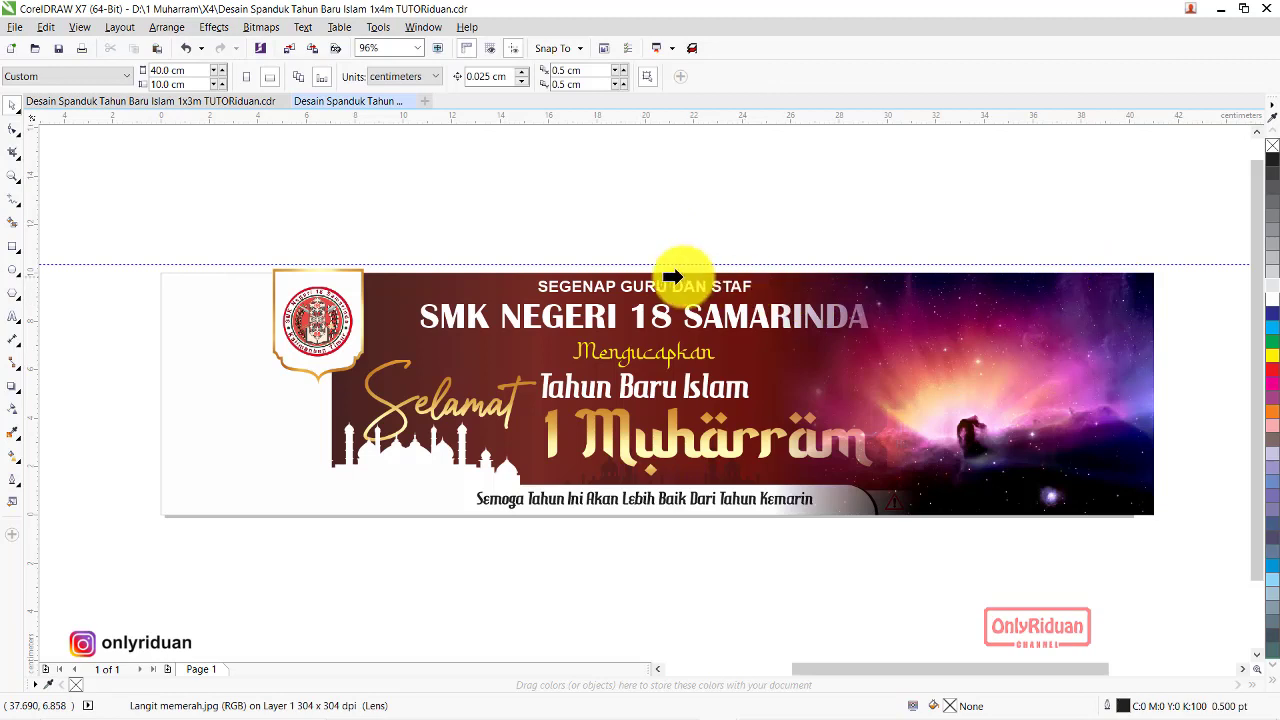
click(502, 284)
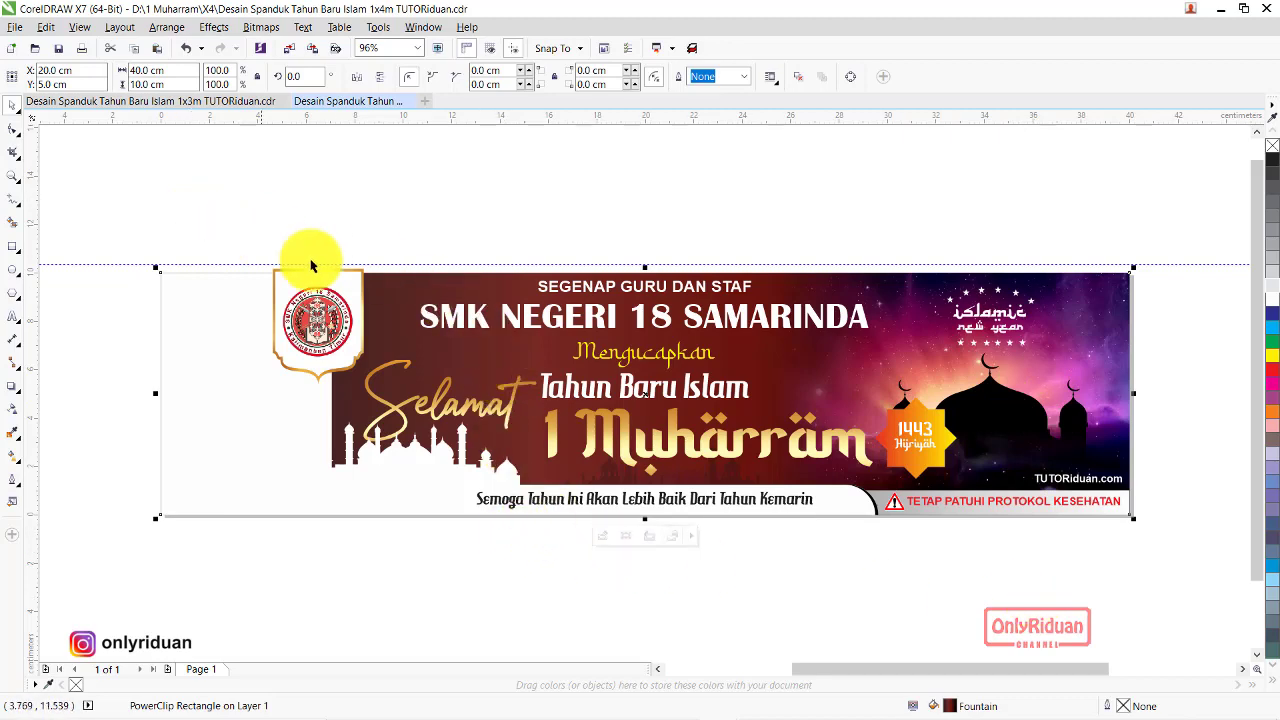
click(341, 218)
Import the Bokeh image over the banner's left end at about 16 by 10 cm
click(15, 27)
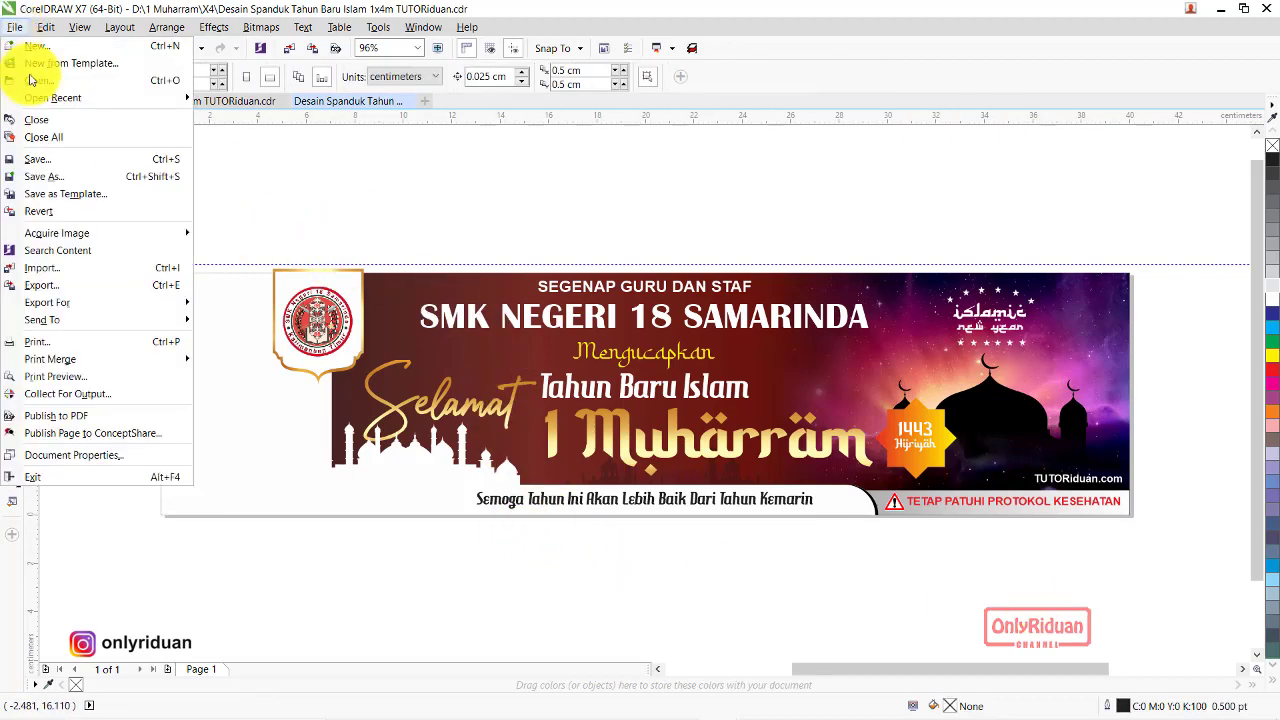
click(45, 249)
click(378, 260)
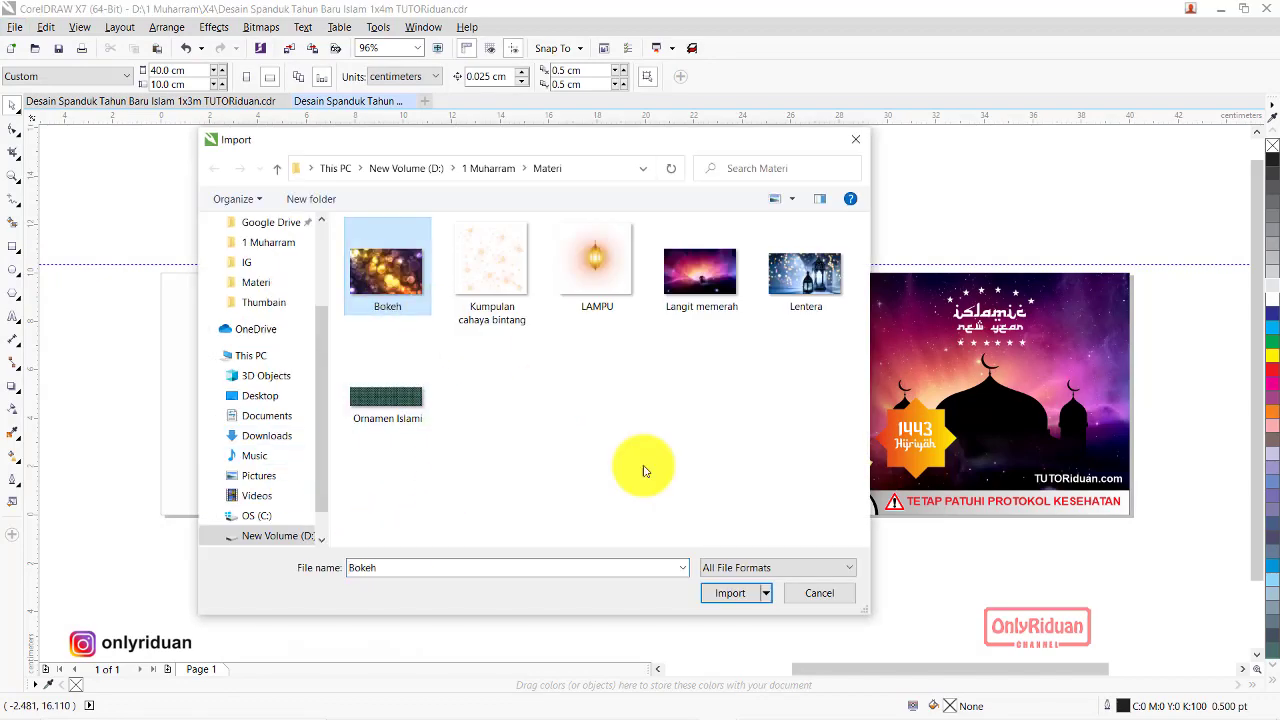
click(729, 592)
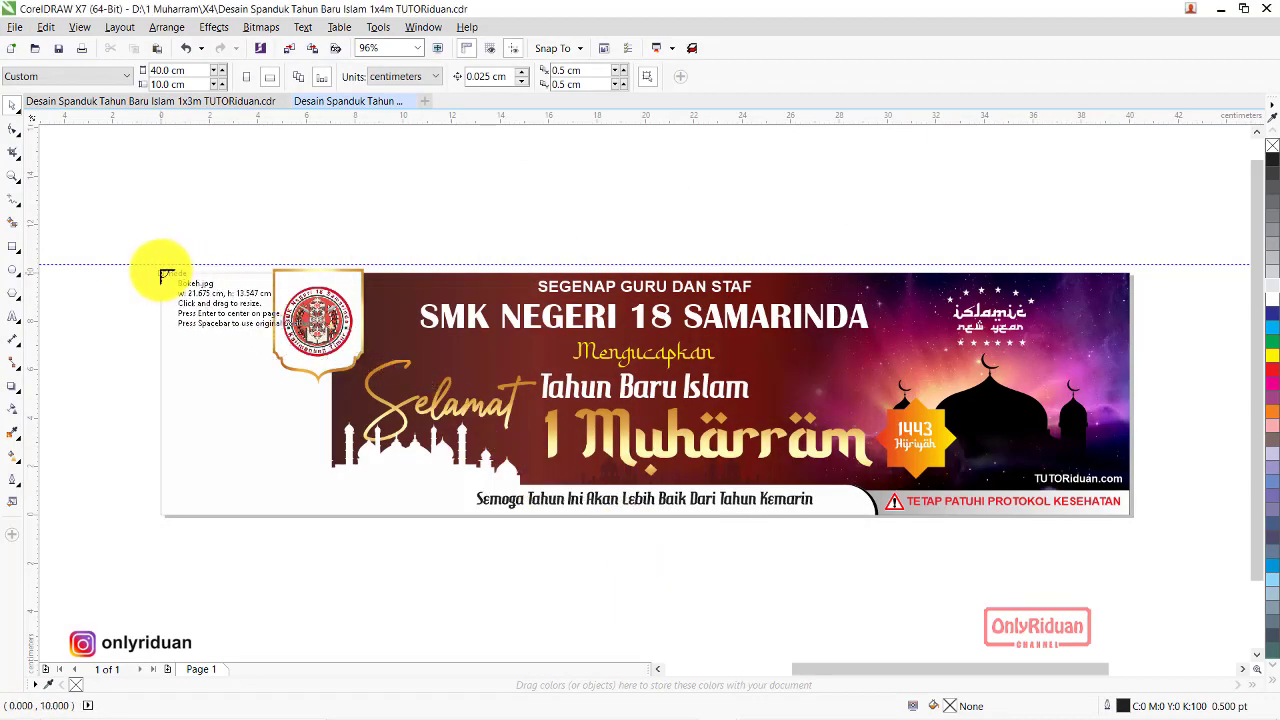
drag(163, 272, 614, 513)
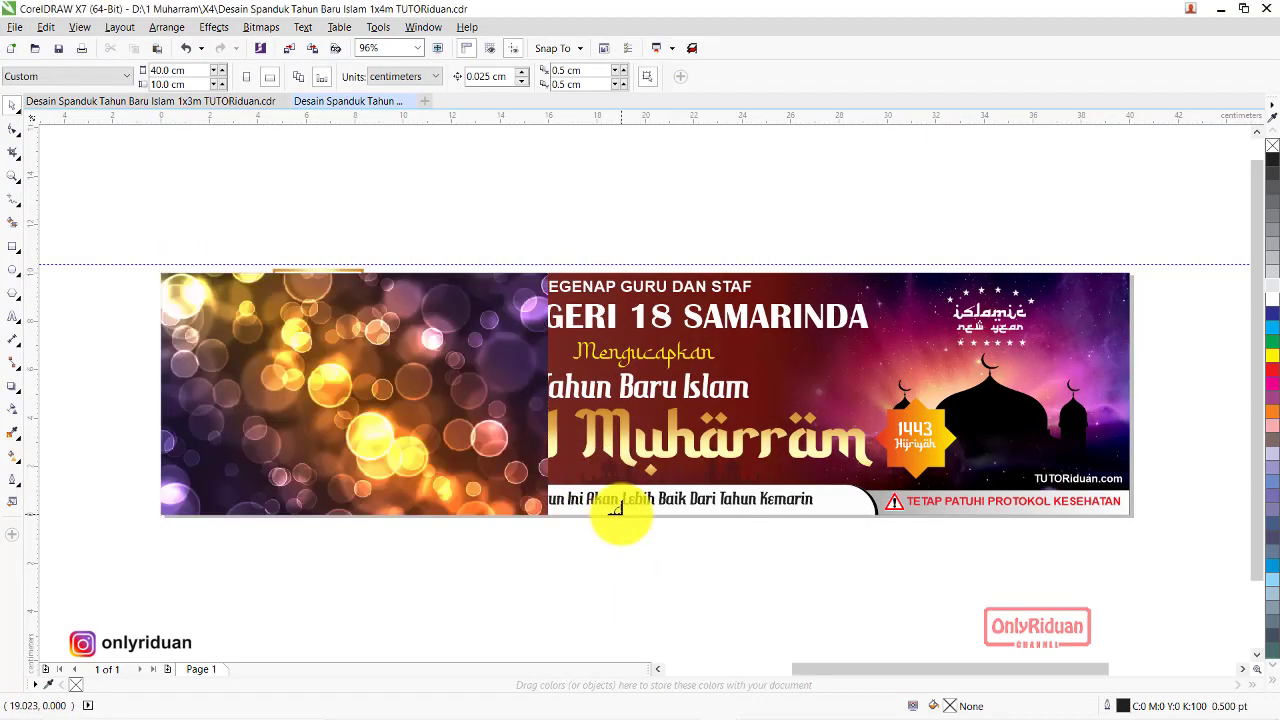
click(1263, 124)
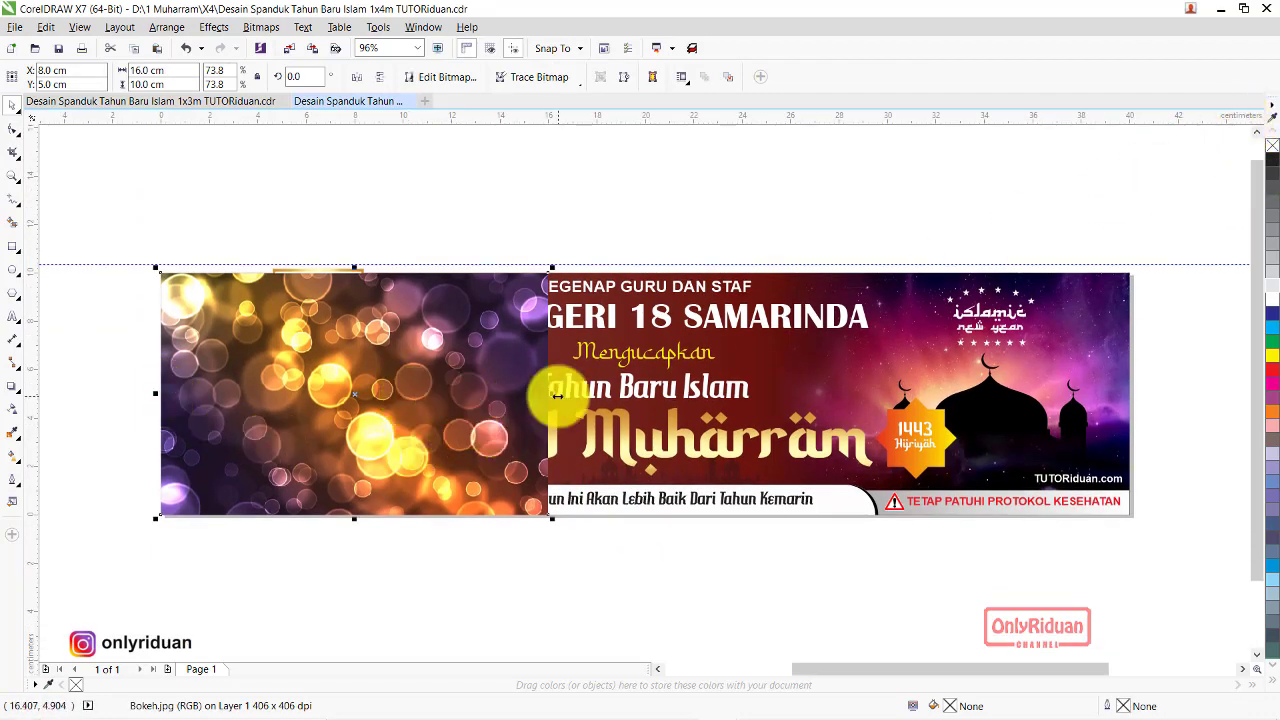
Fade the bokeh image toward its right edge with a linear transparency and PowerClip it inside the banner's background rectangle
click(13, 411)
drag(398, 392, 543, 409)
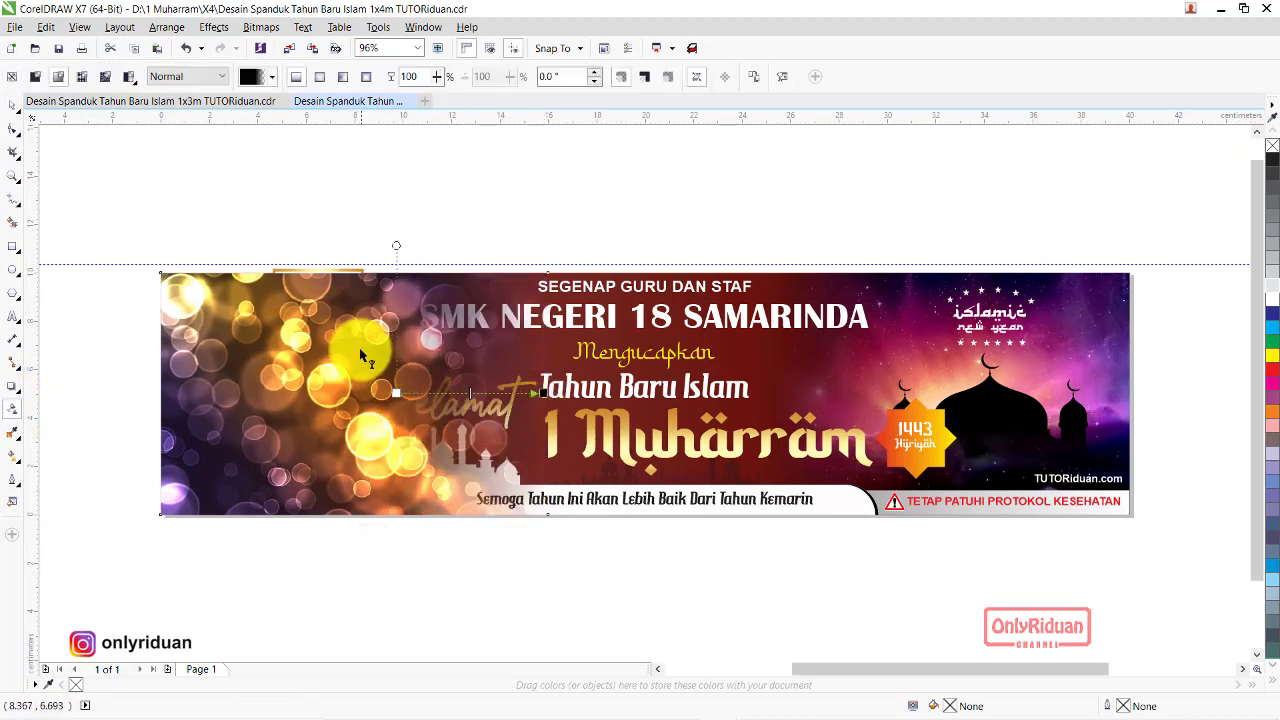
right_click(346, 326)
click(380, 298)
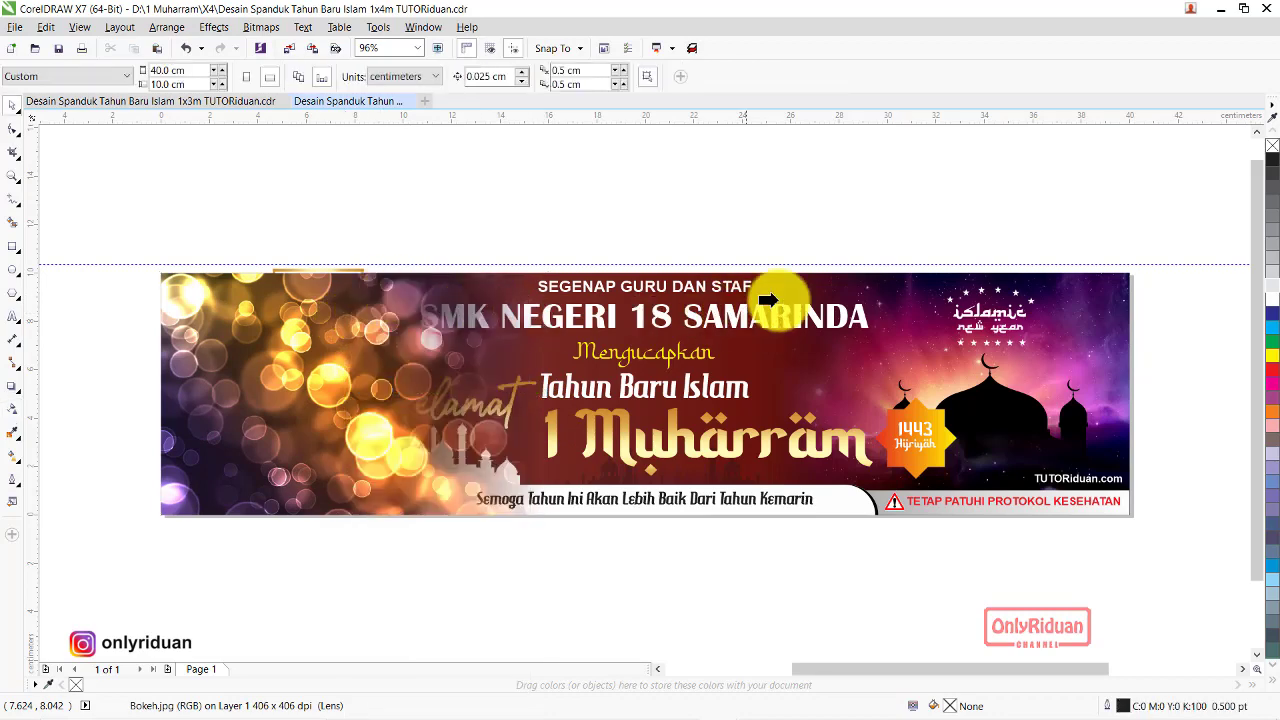
click(836, 288)
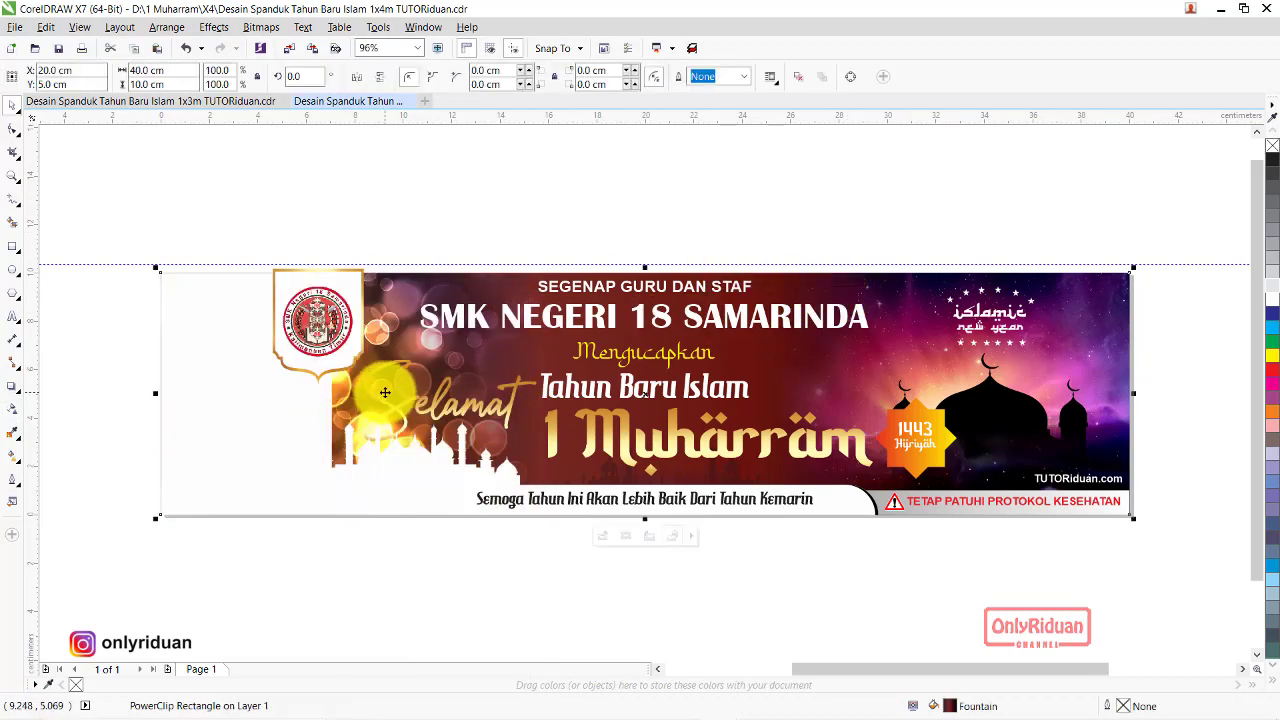
click(427, 205)
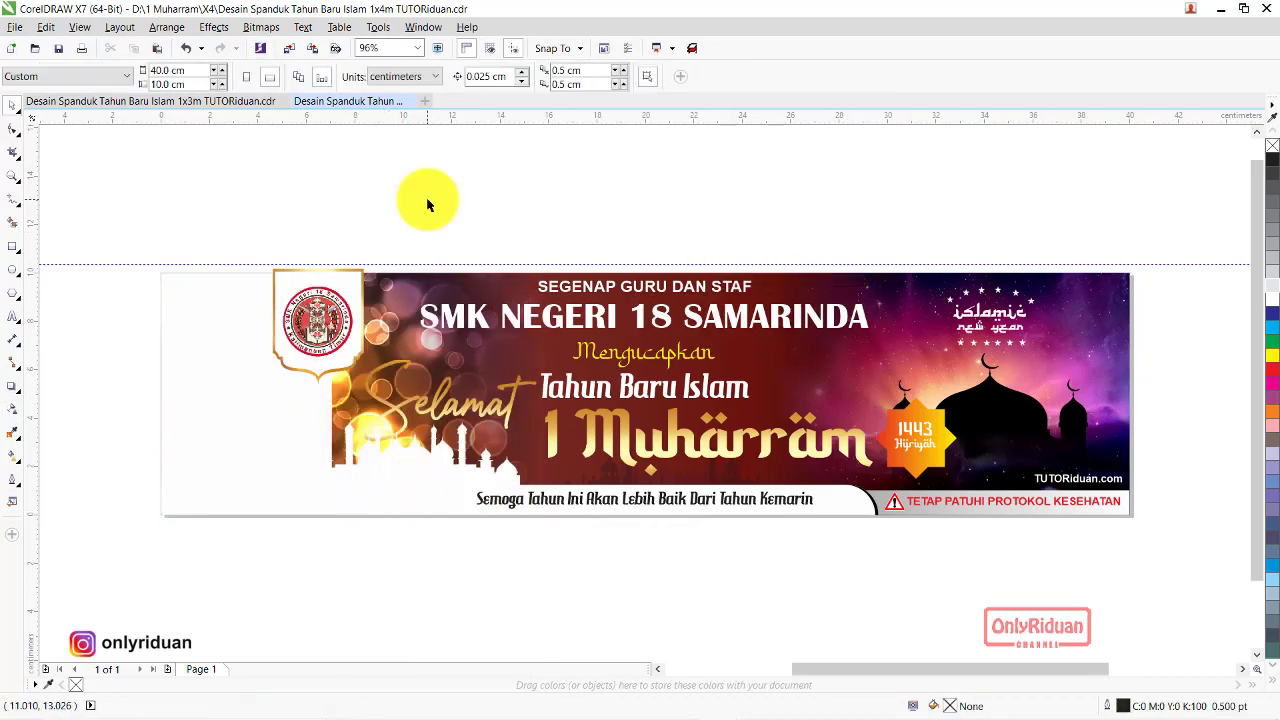
Import the Lentera image over the banner's left end at about 17.8 by 10 cm
click(15, 27)
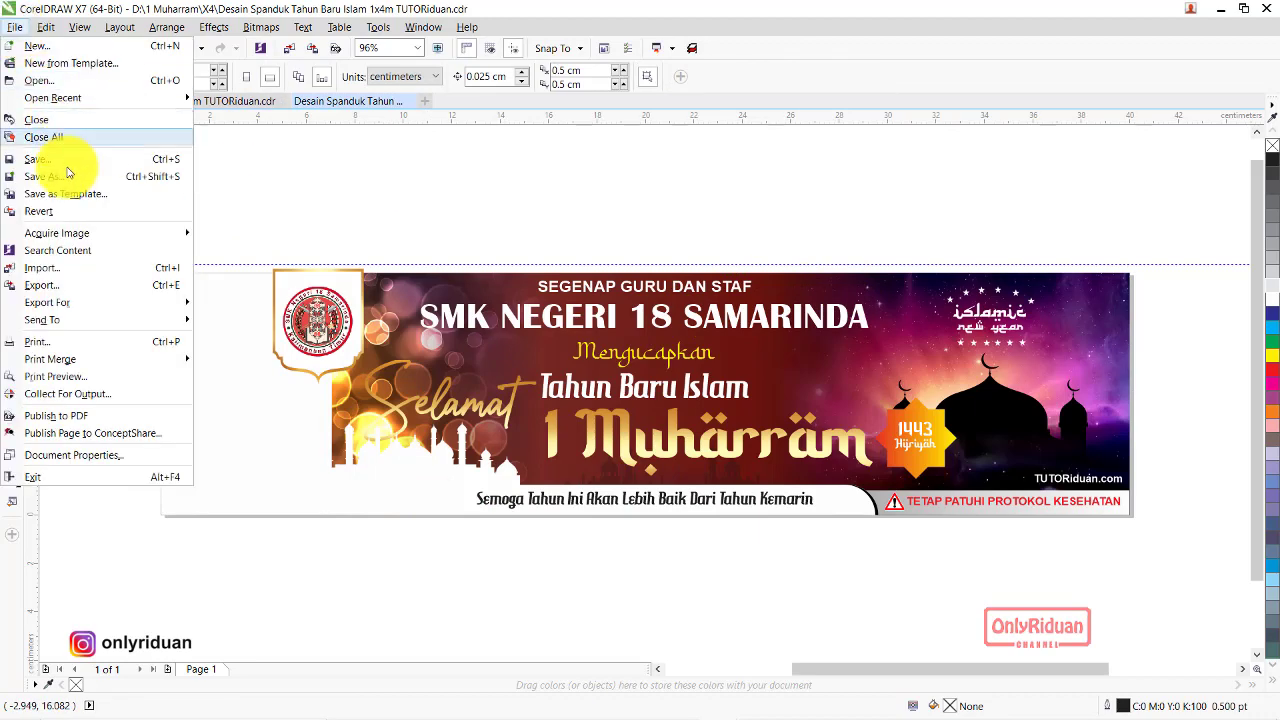
click(54, 270)
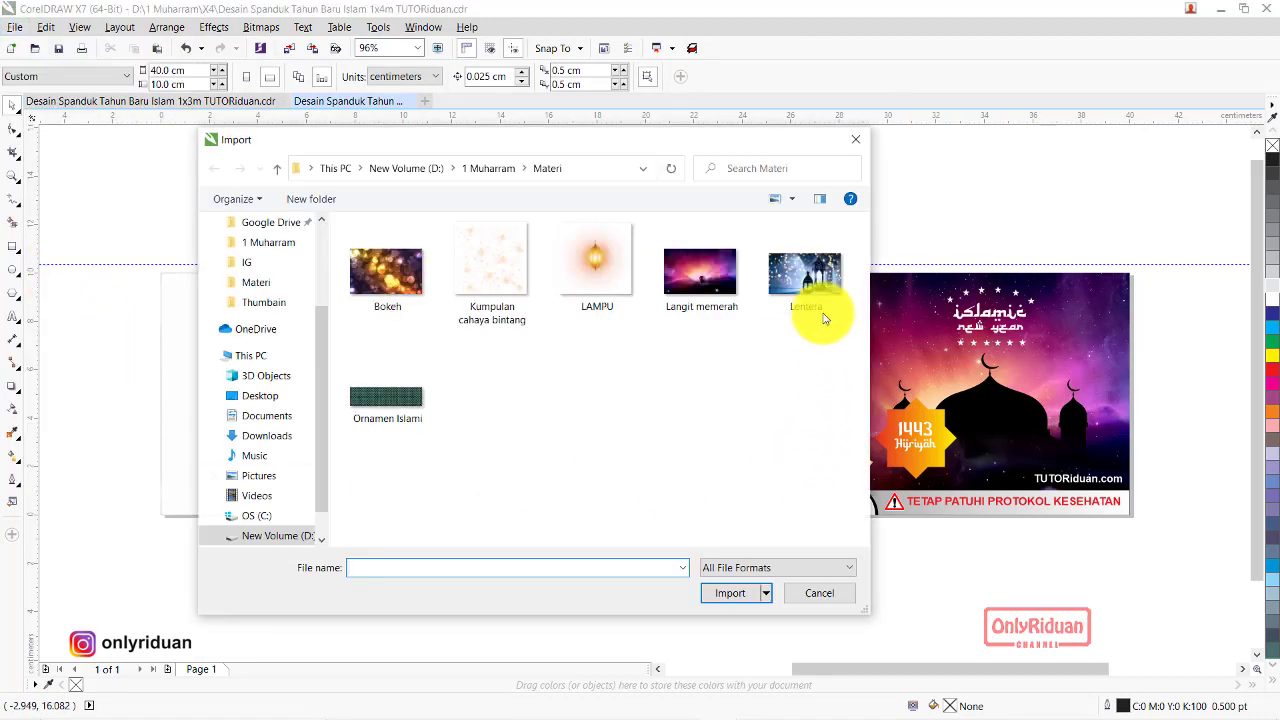
click(812, 300)
click(730, 593)
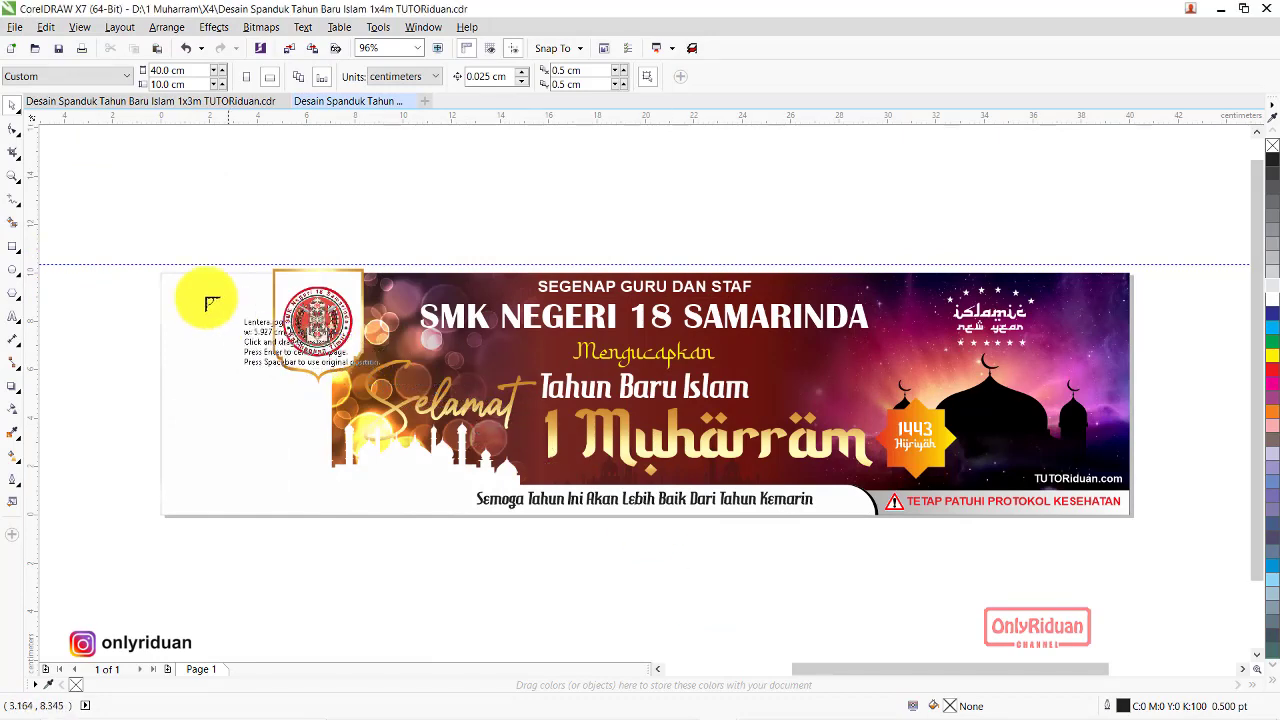
drag(162, 273, 745, 518)
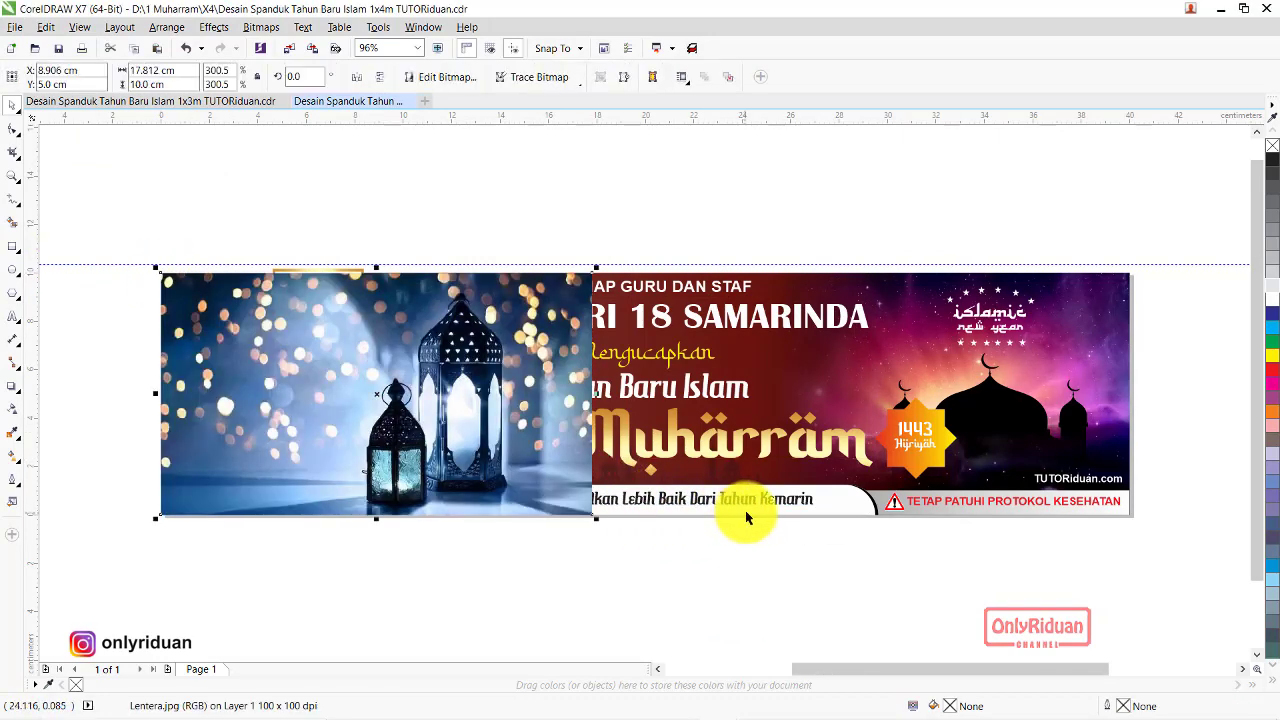
Mirror the lantern image horizontally and shift it left until its center is at about X 4.2 cm
click(357, 77)
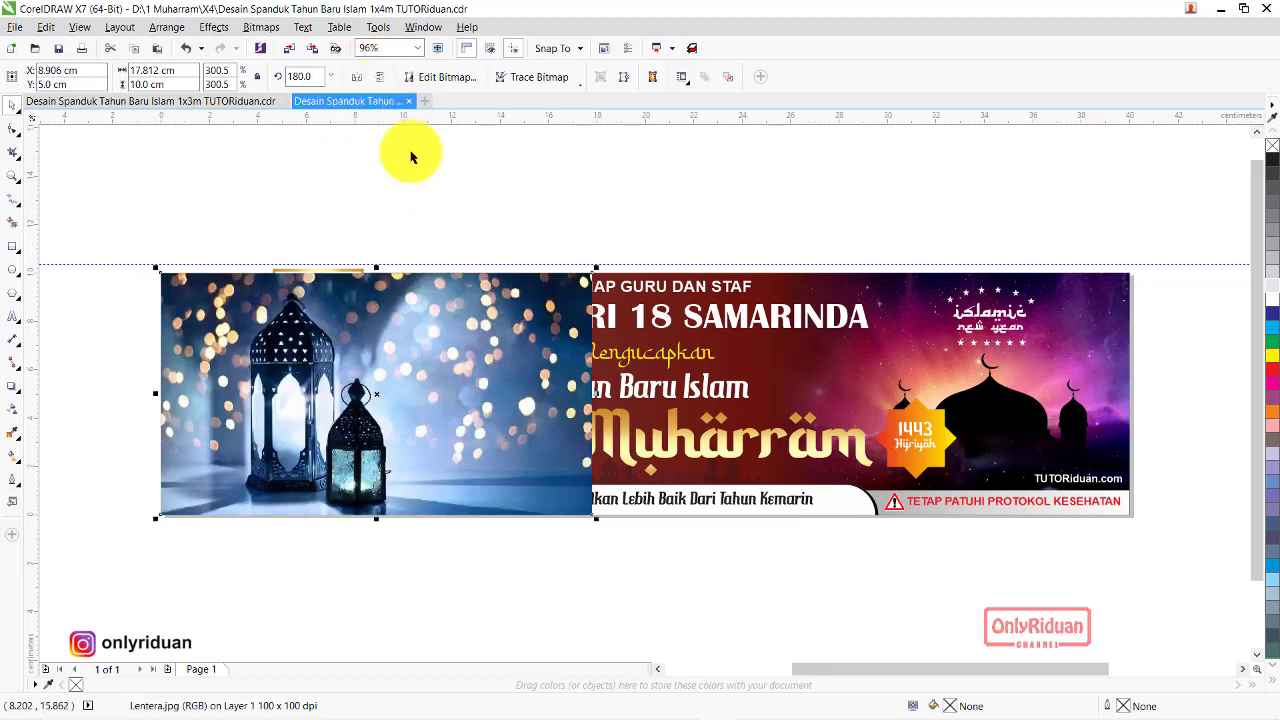
drag(346, 325, 194, 363)
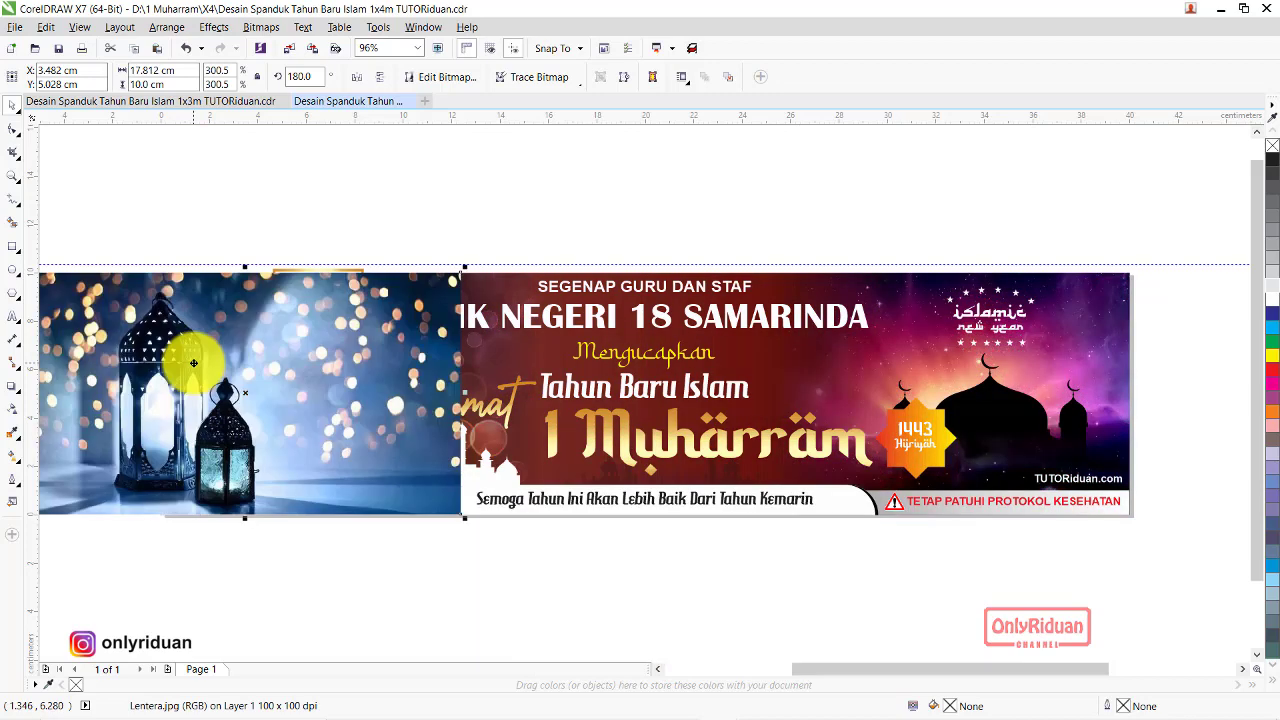
key(Right)
key(Right)
key(Right)
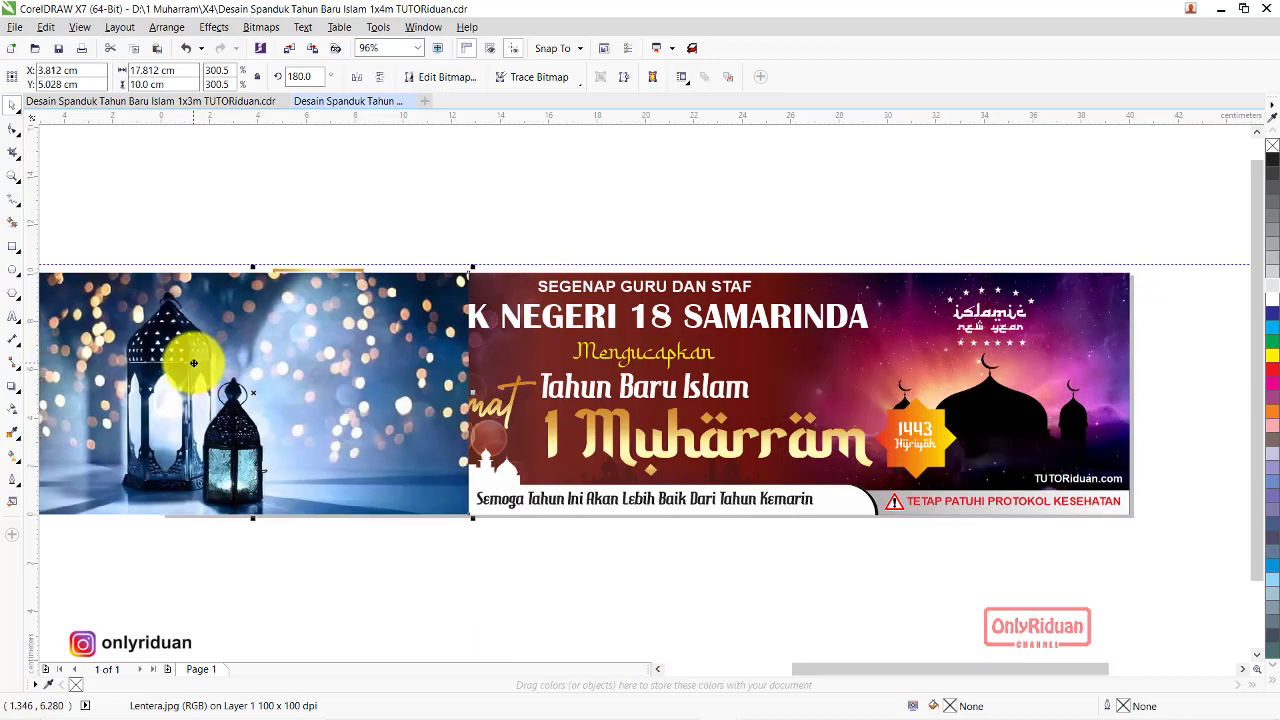
key(Right)
key(Right)
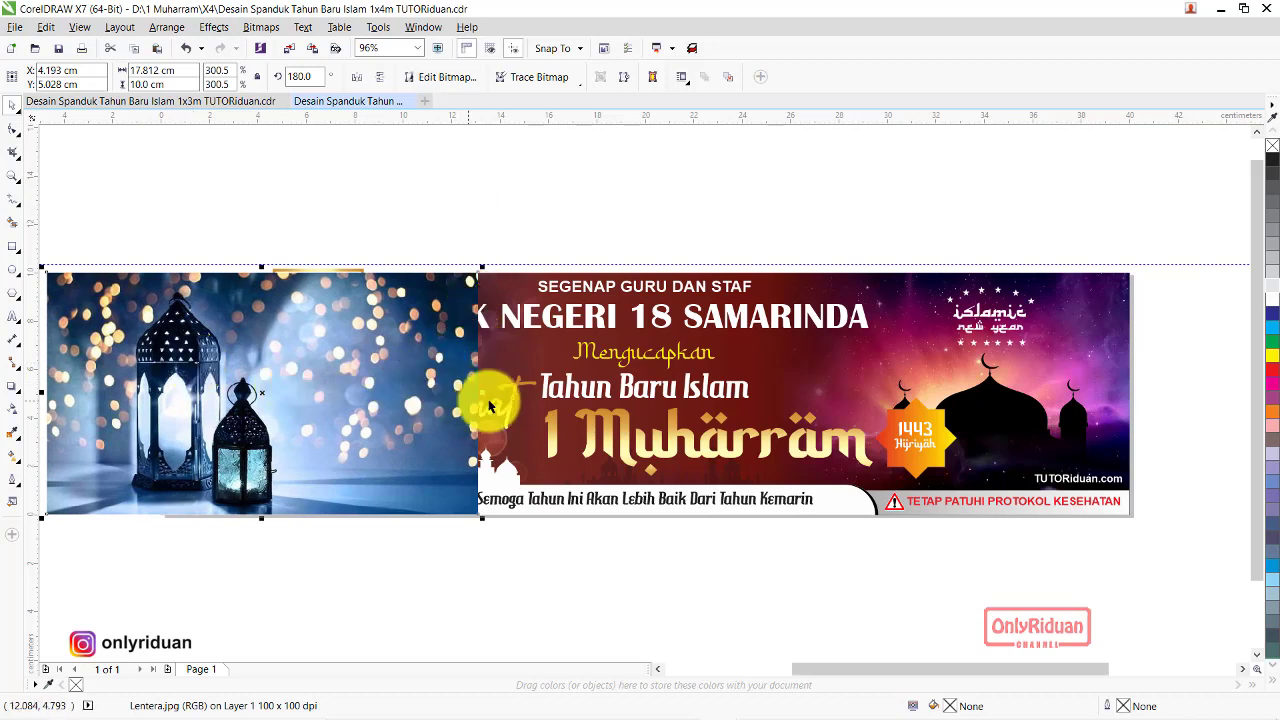
Apply a linear transparency to the lantern image so it fades out toward its right edge
click(13, 410)
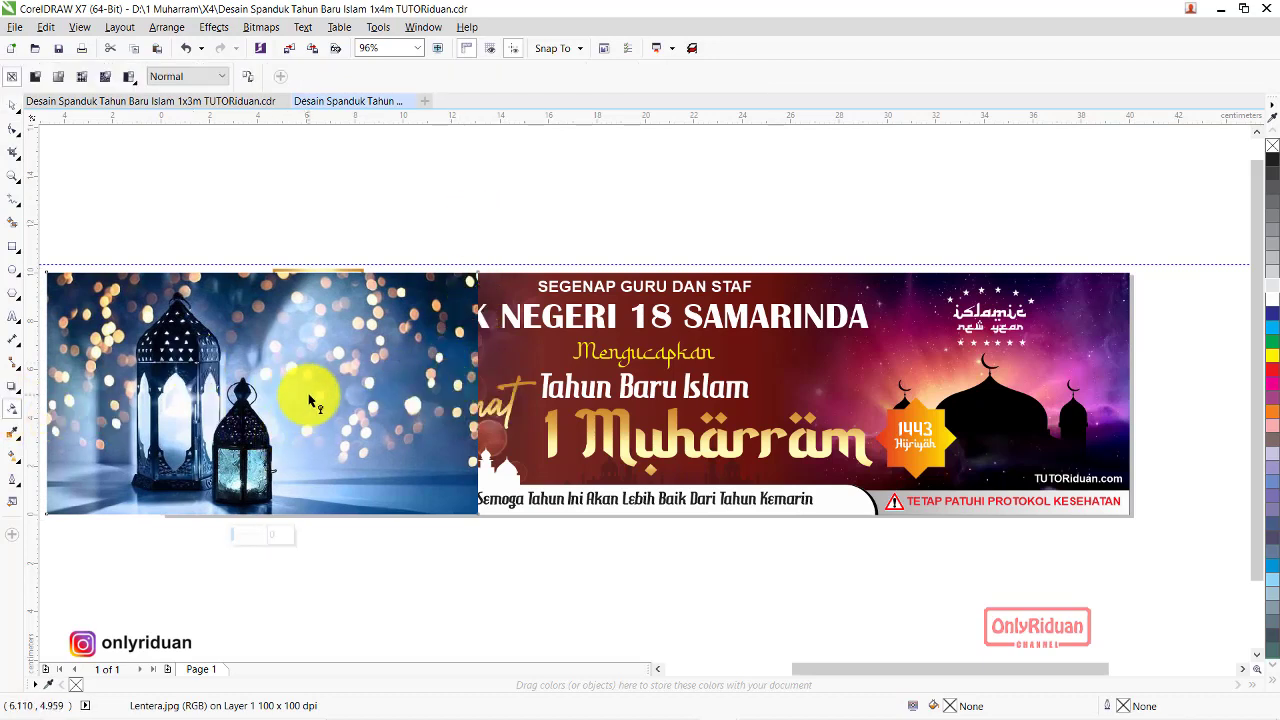
drag(309, 389, 465, 401)
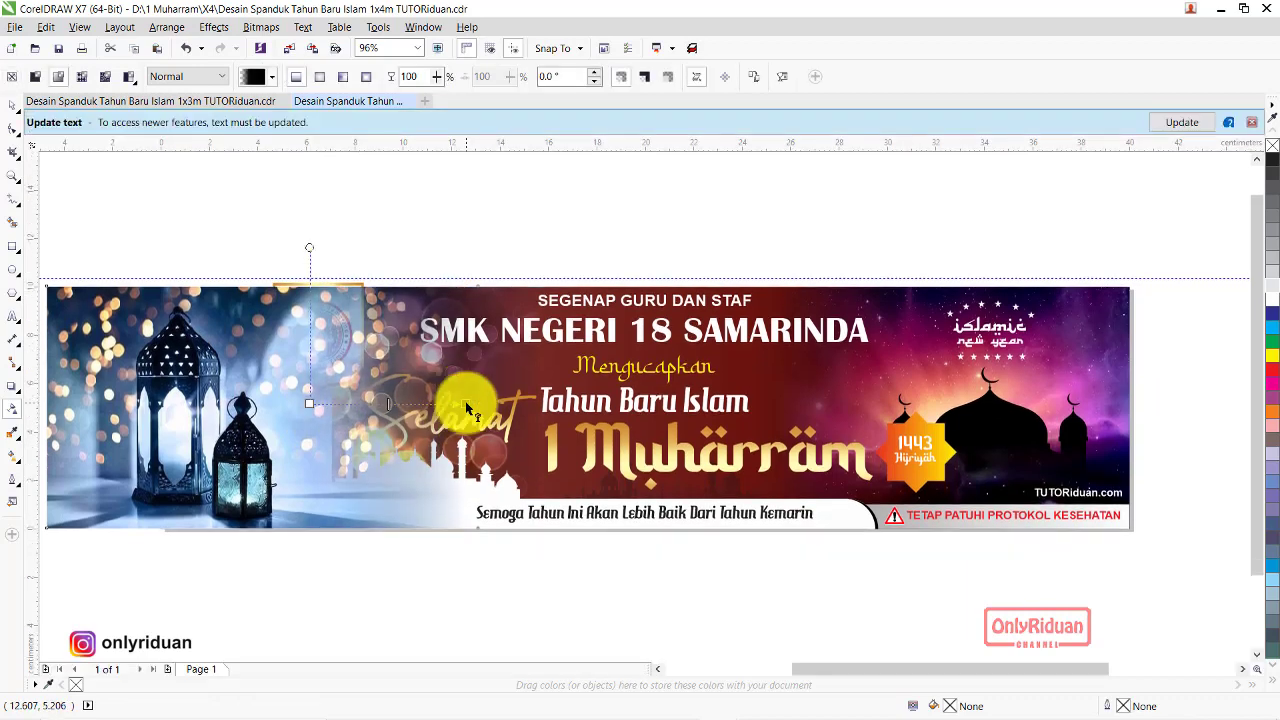
click(1252, 122)
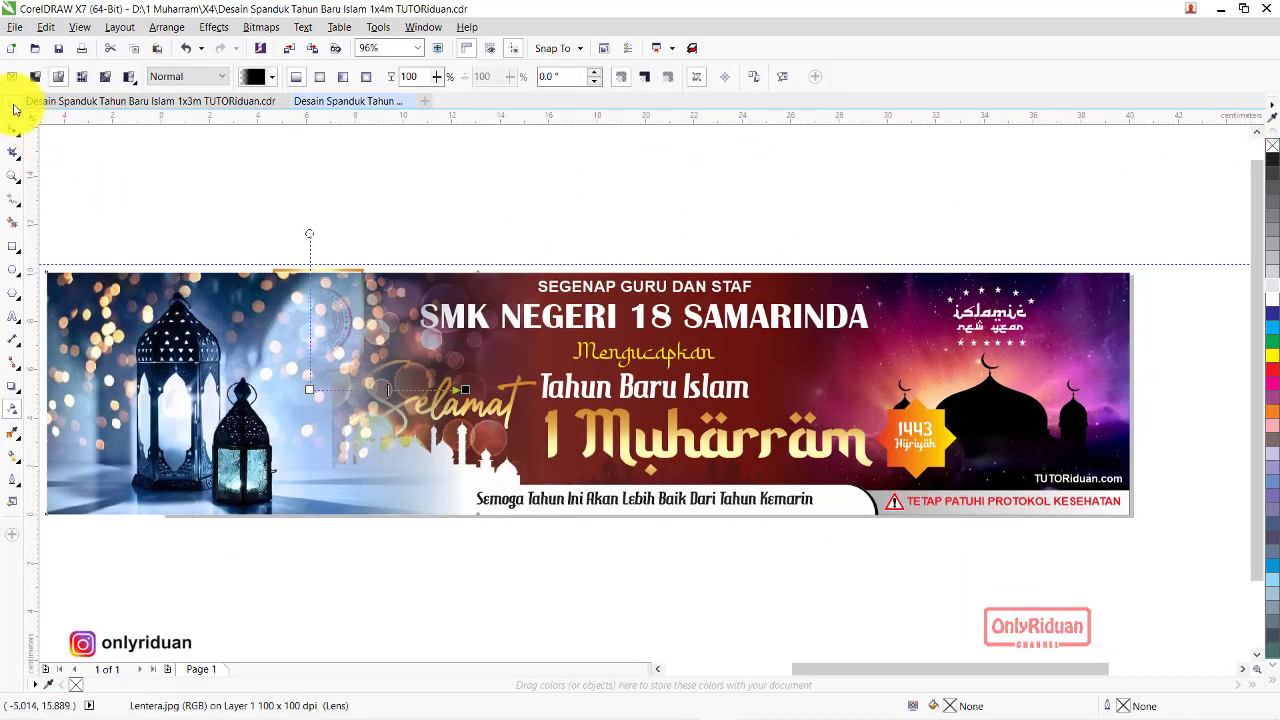
PowerClip the faded lantern image inside the white mosque-silhouette shape
click(13, 105)
right_click(251, 286)
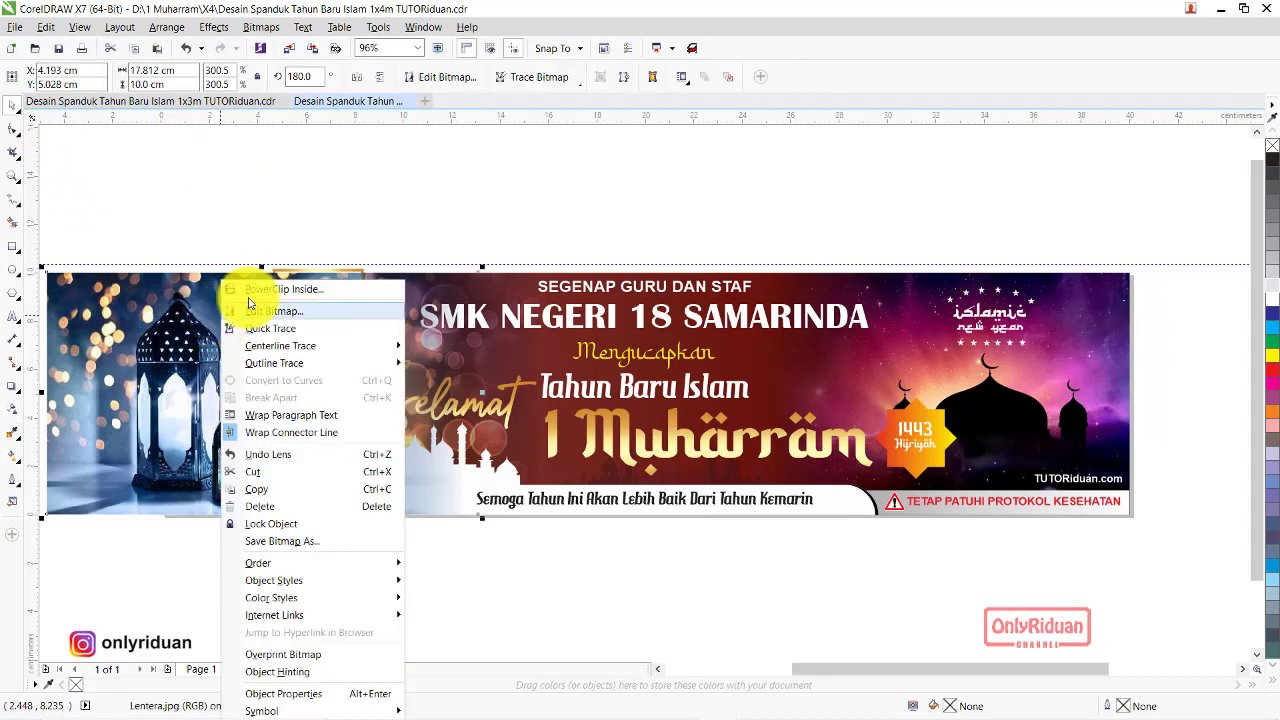
key(Escape)
key(Escape)
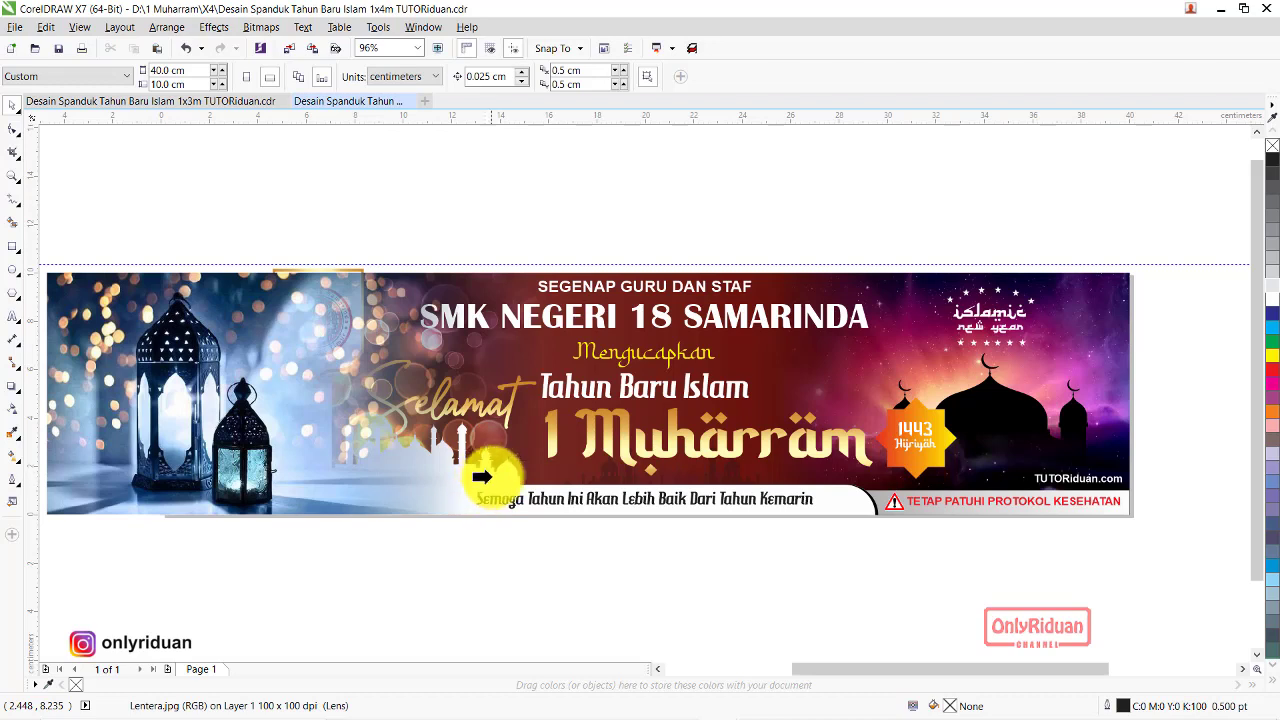
key(ctrl+z)
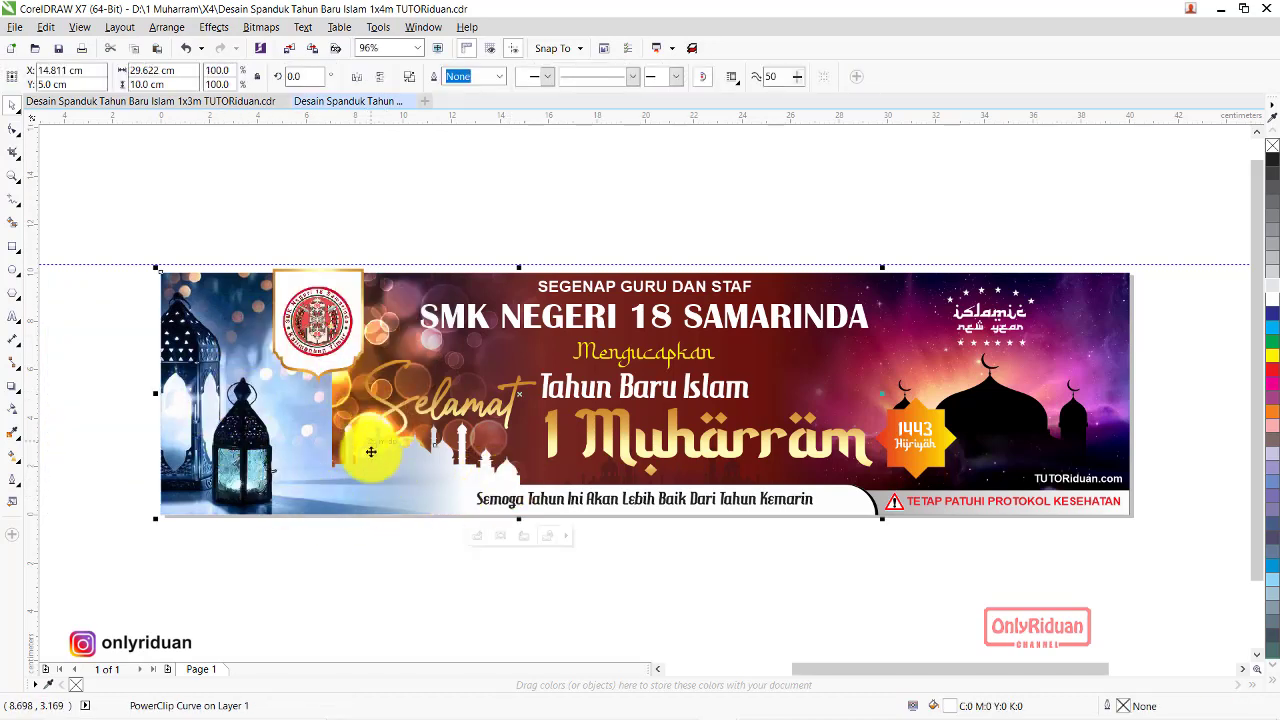
Select the school logo with its shield frame and nudge them right to about X 7.05 cm
drag(225, 215, 285, 252)
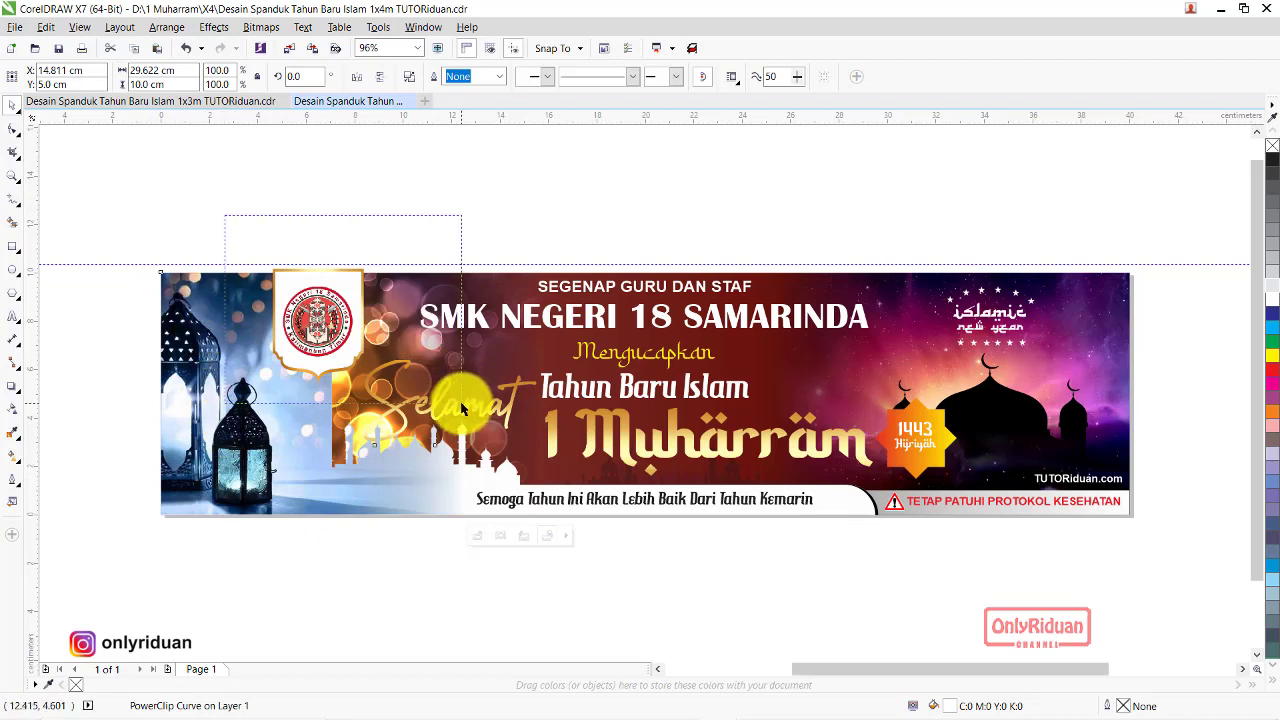
drag(462, 408, 463, 404)
key(Right)
key(Right)
key(Right)
key(Right)
key(Right)
key(Right)
key(Right)
key(Right)
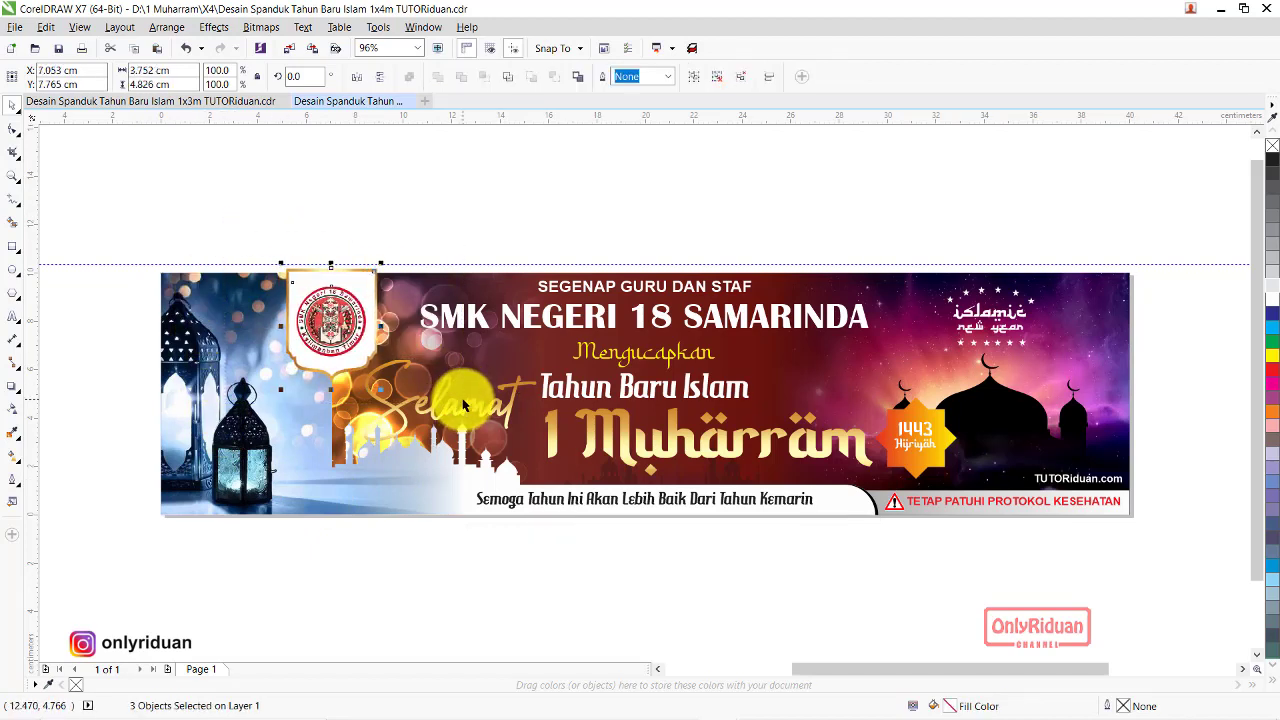
click(446, 229)
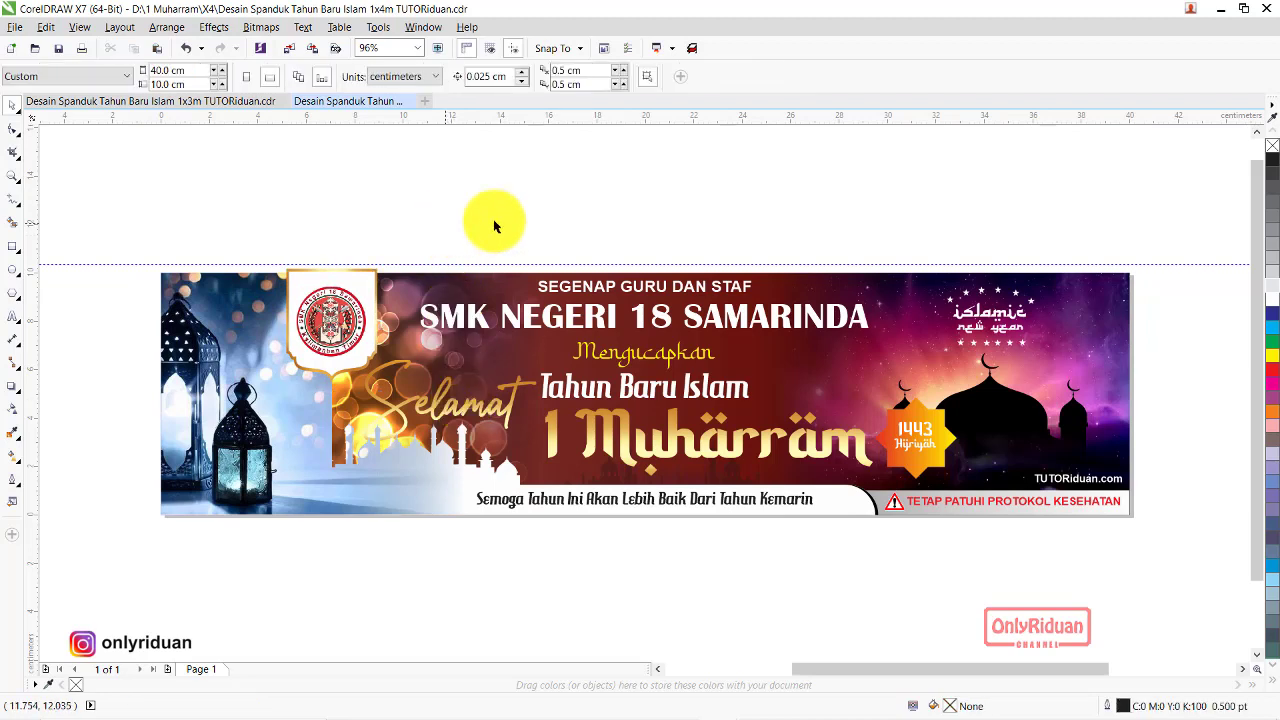
click(249, 441)
drag(254, 450, 247, 505)
key(ctrl+z)
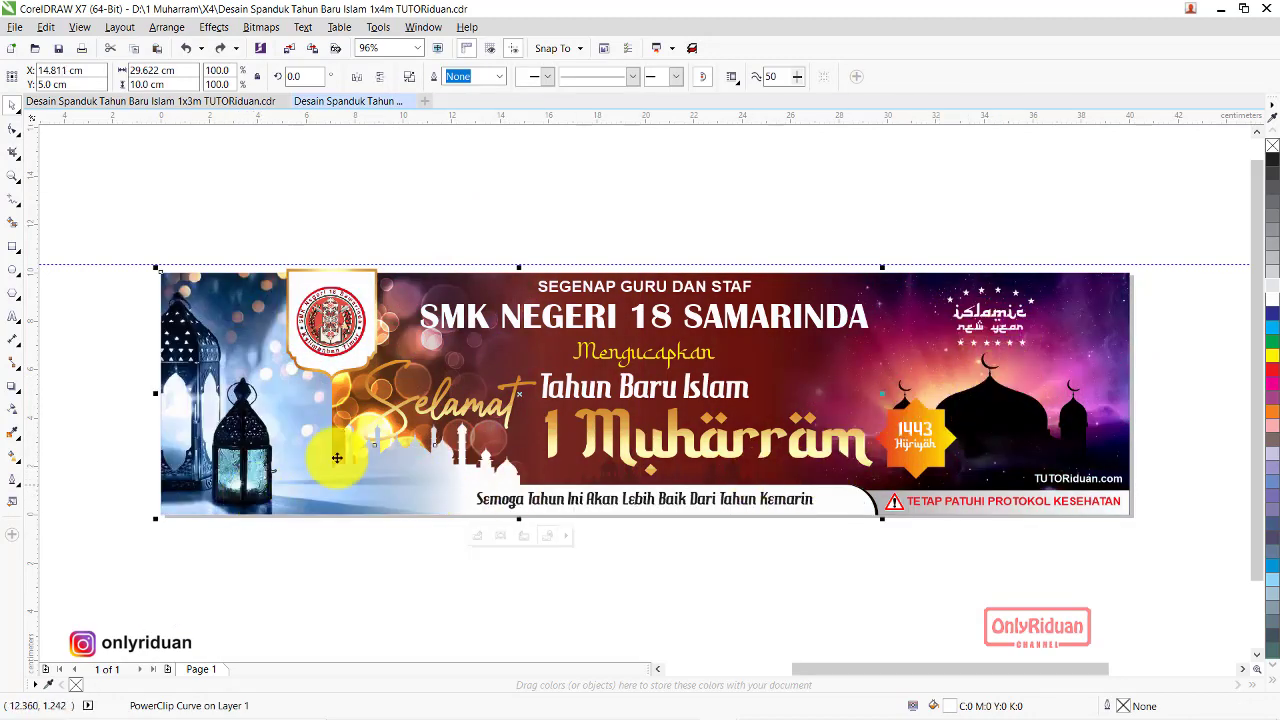
PowerClip the white mosque-silhouette shape with its lantern image inside the banner's background rectangle
right_click(222, 374)
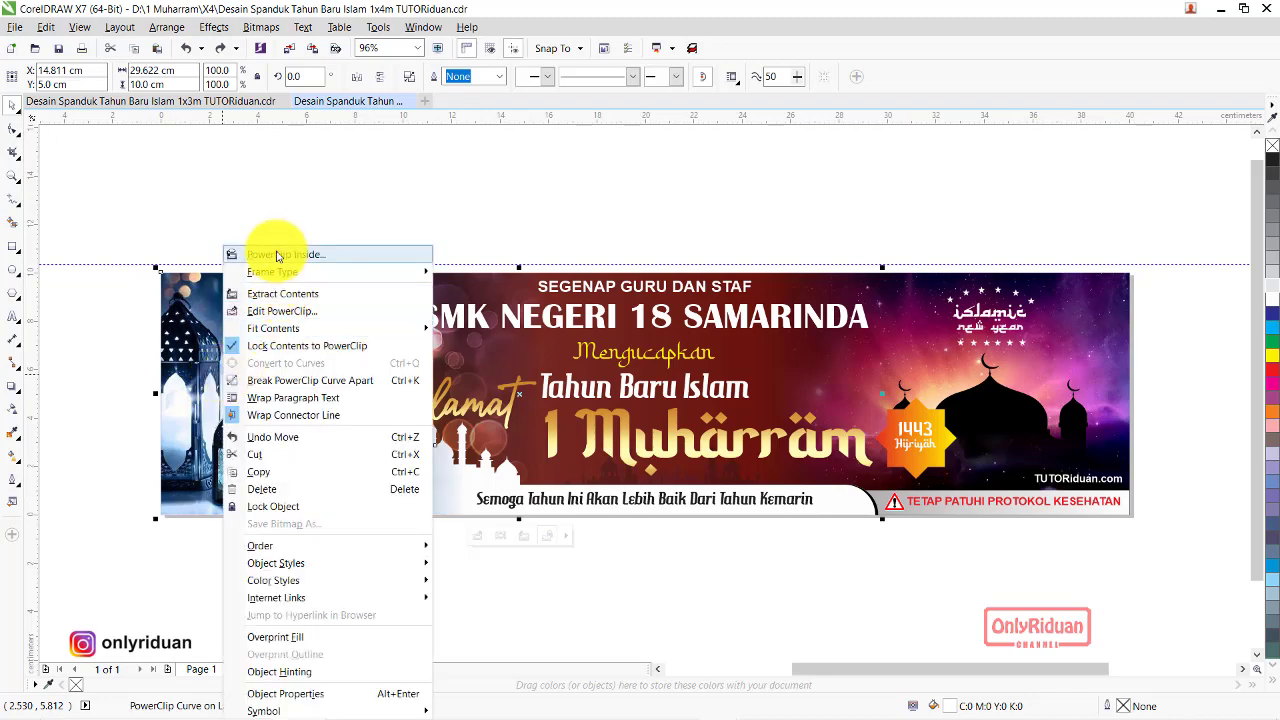
click(271, 248)
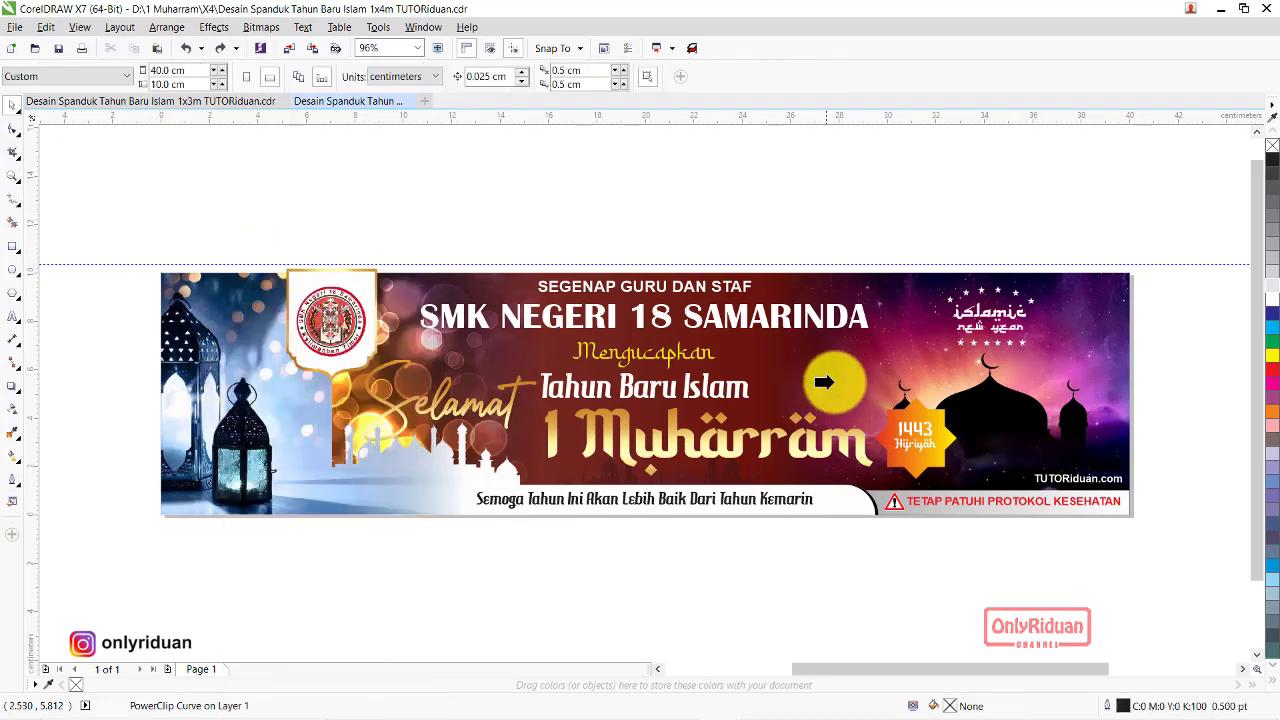
click(808, 277)
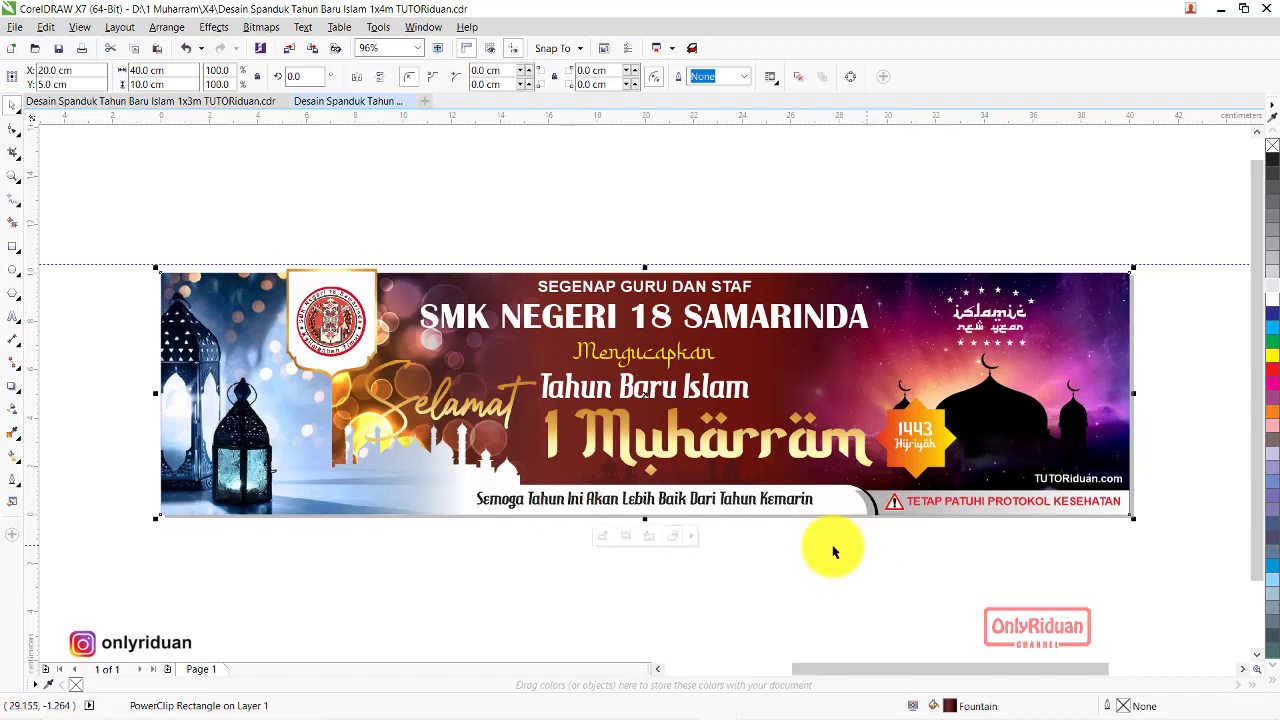
Import the LAMPU image and place it on the 1x4 m banner below the school logo
click(15, 27)
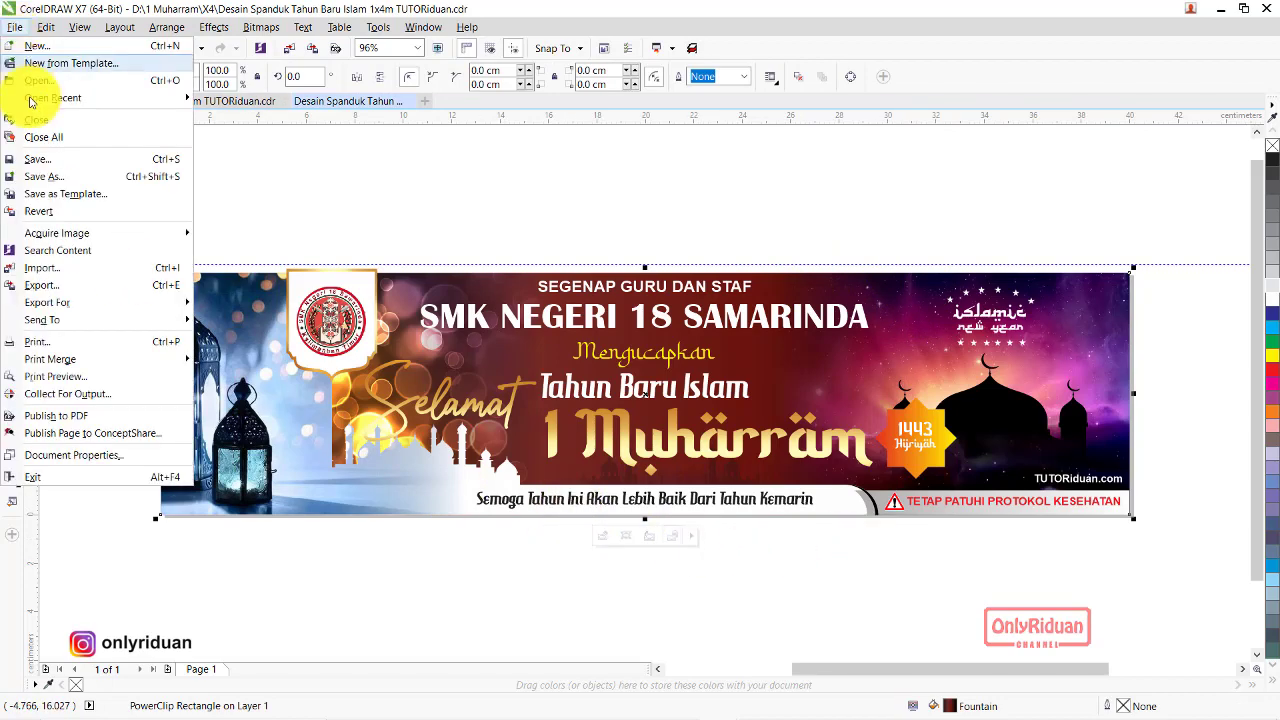
click(45, 270)
click(600, 266)
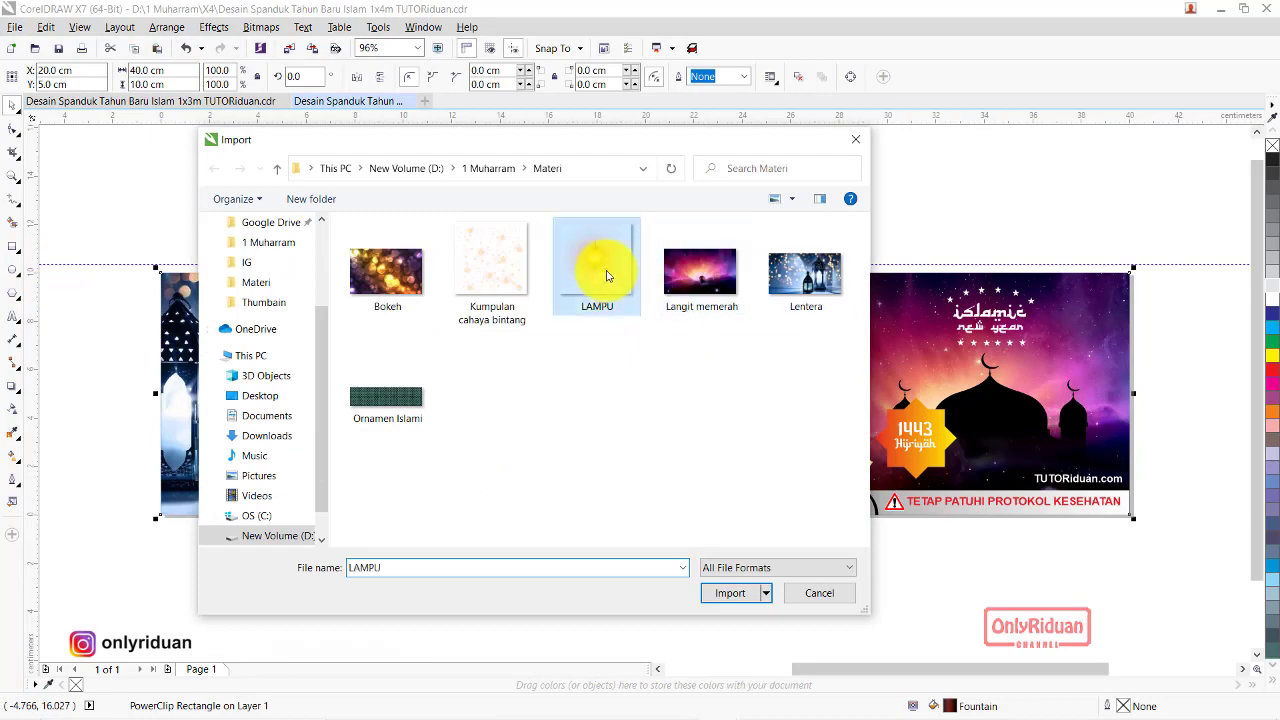
click(728, 593)
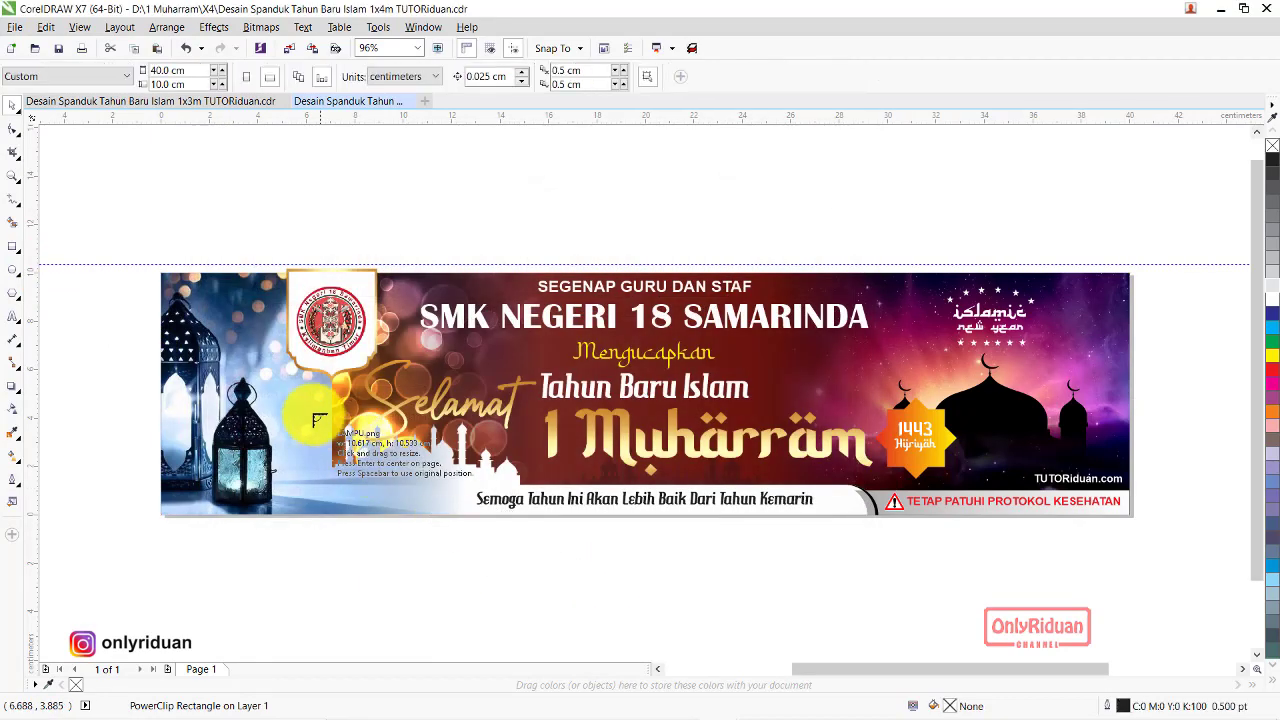
drag(284, 384, 416, 515)
Enlarge the glowing lamp image to about 9.97 cm wide and center it beneath the school logo at about X 7.08 cm
drag(347, 455, 331, 443)
drag(262, 376, 200, 308)
drag(358, 433, 707, 469)
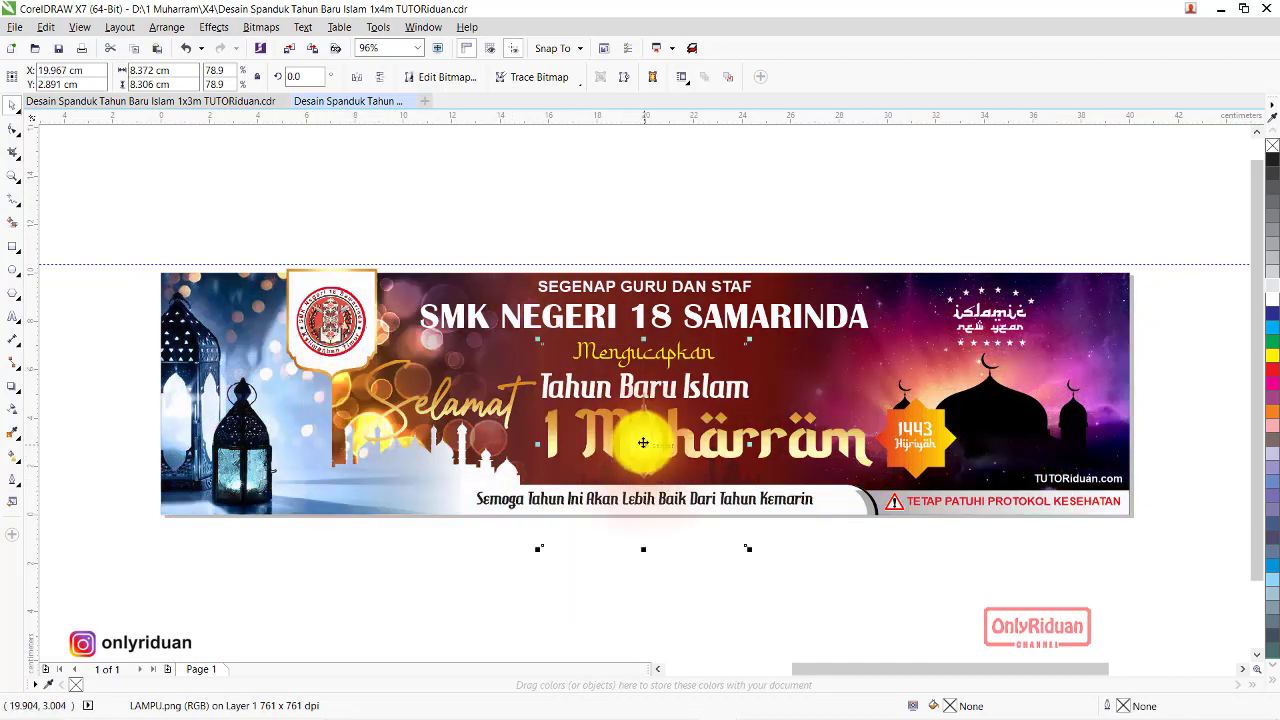
drag(643, 442, 333, 440)
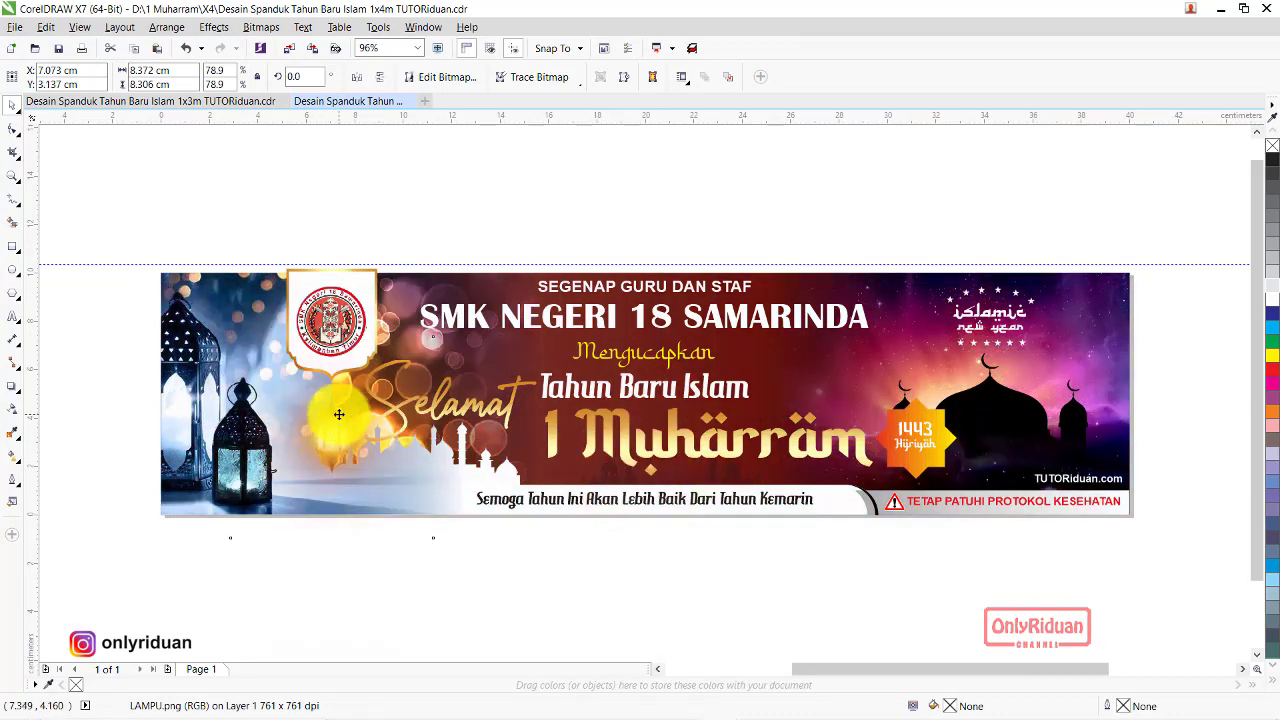
drag(436, 536, 475, 579)
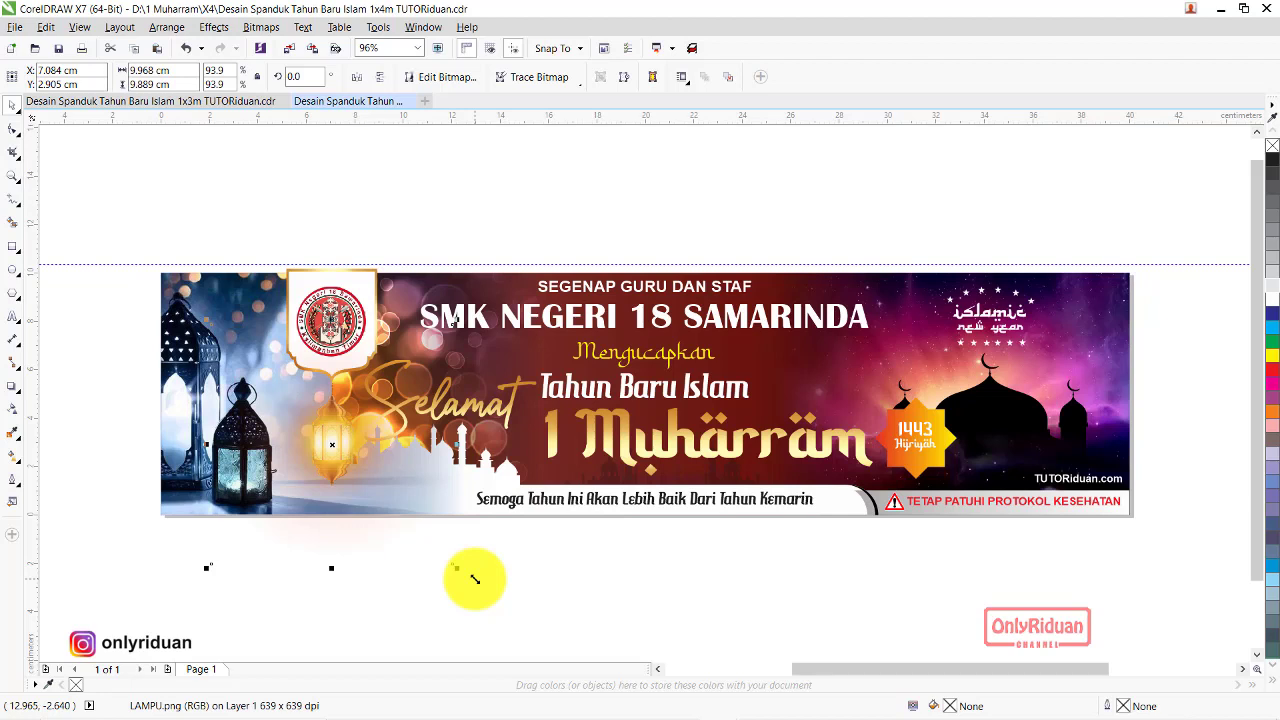
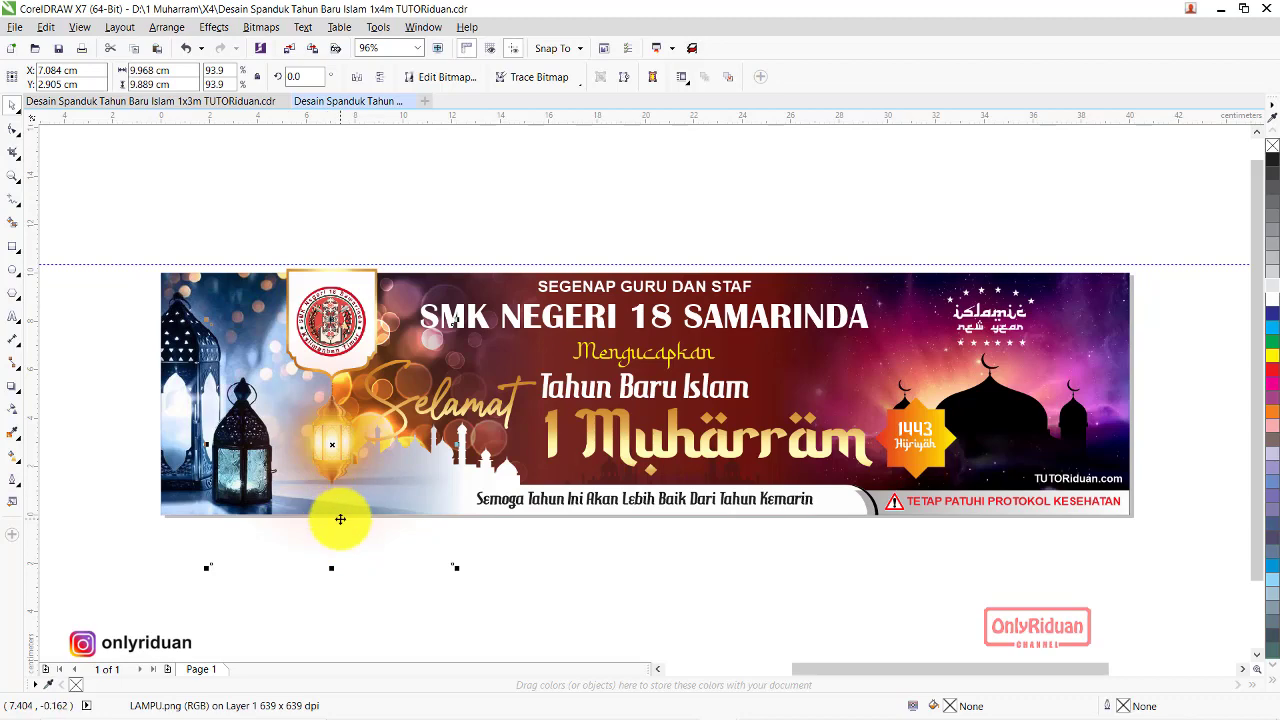
PowerClip the glowing lamp image beneath the school logo inside the banner's background rectangle
right_click(333, 461)
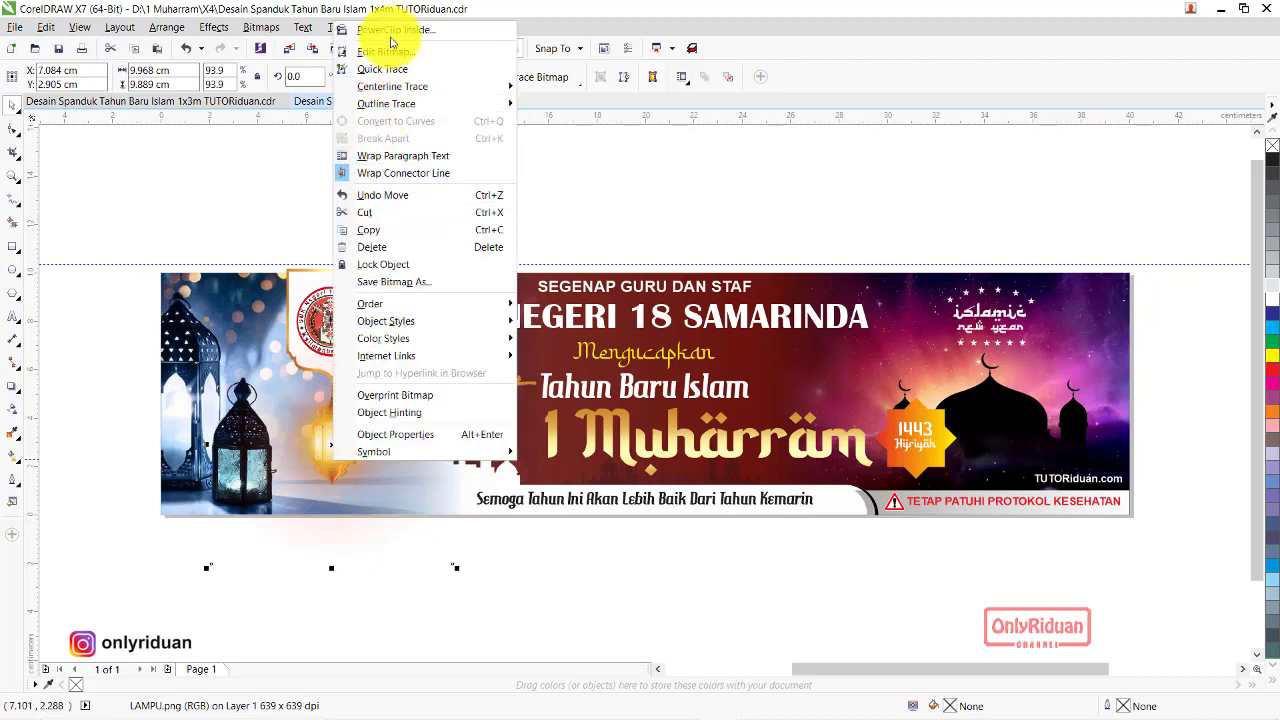
click(313, 121)
click(199, 348)
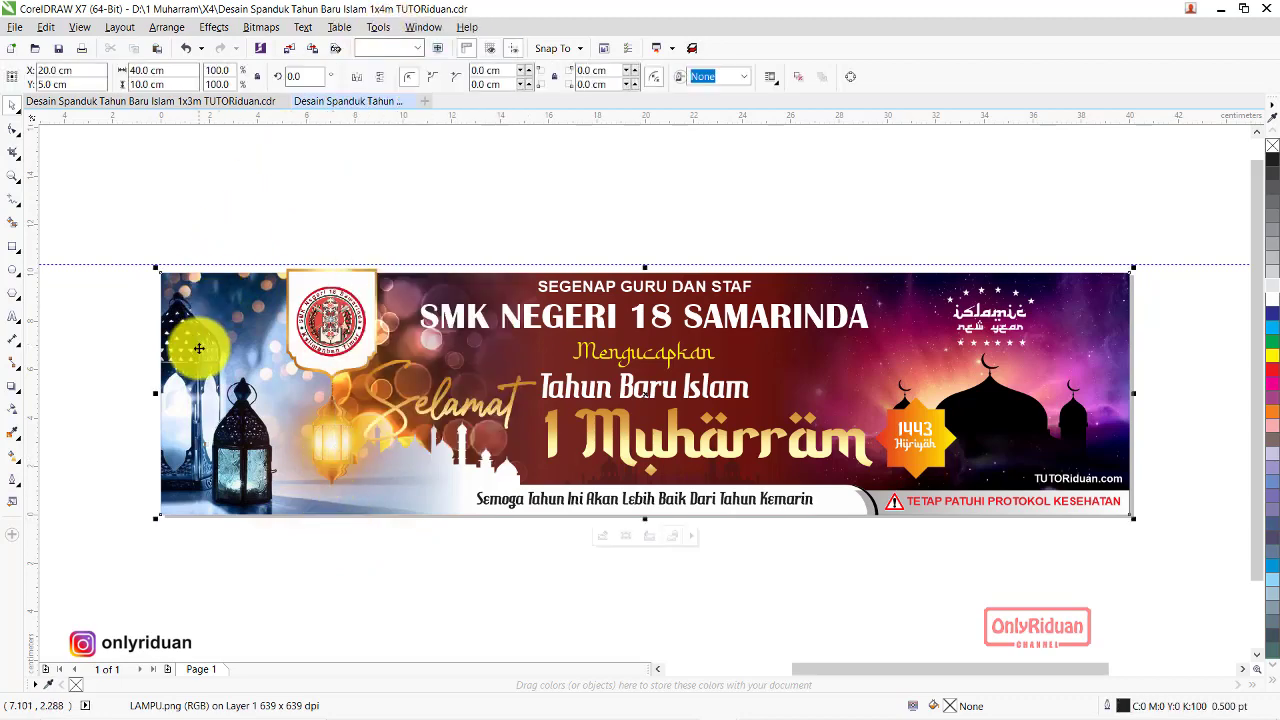
click(375, 566)
click(339, 474)
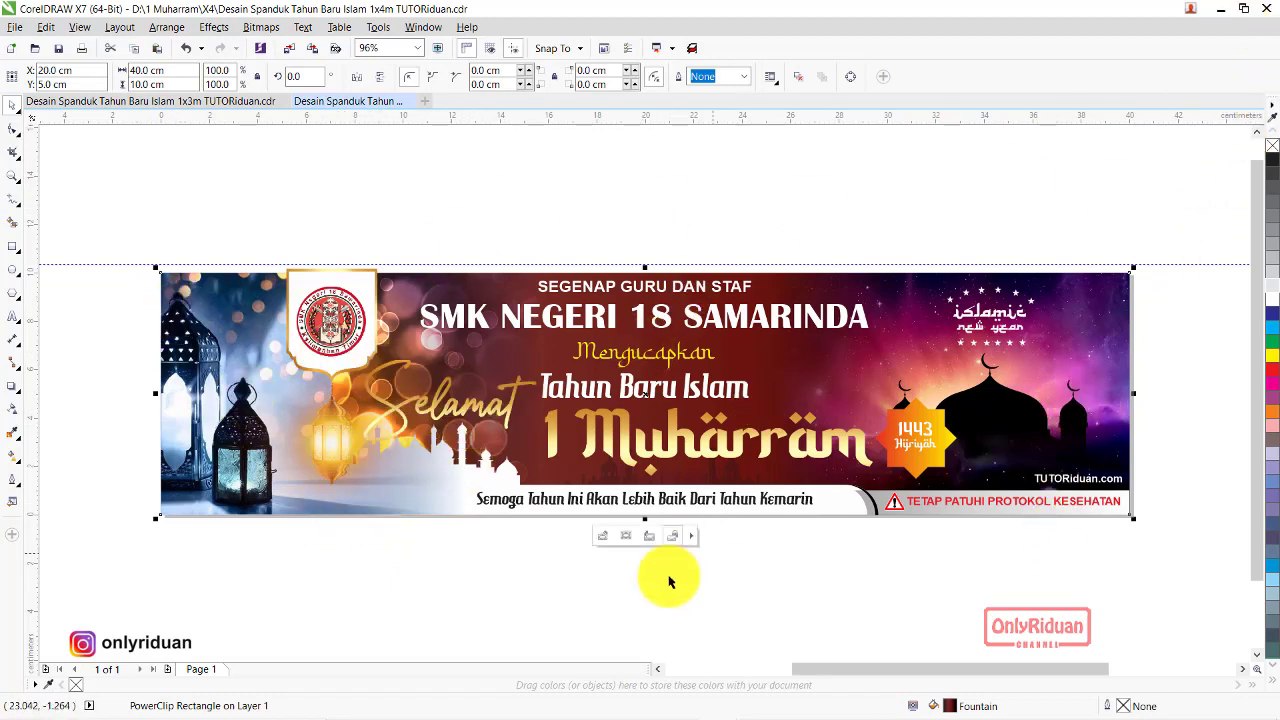
Import LAMPU again, enlarge it to about 14.24 cm wide and center it on the banner's right edge at about X 40.03 cm
click(16, 27)
click(50, 251)
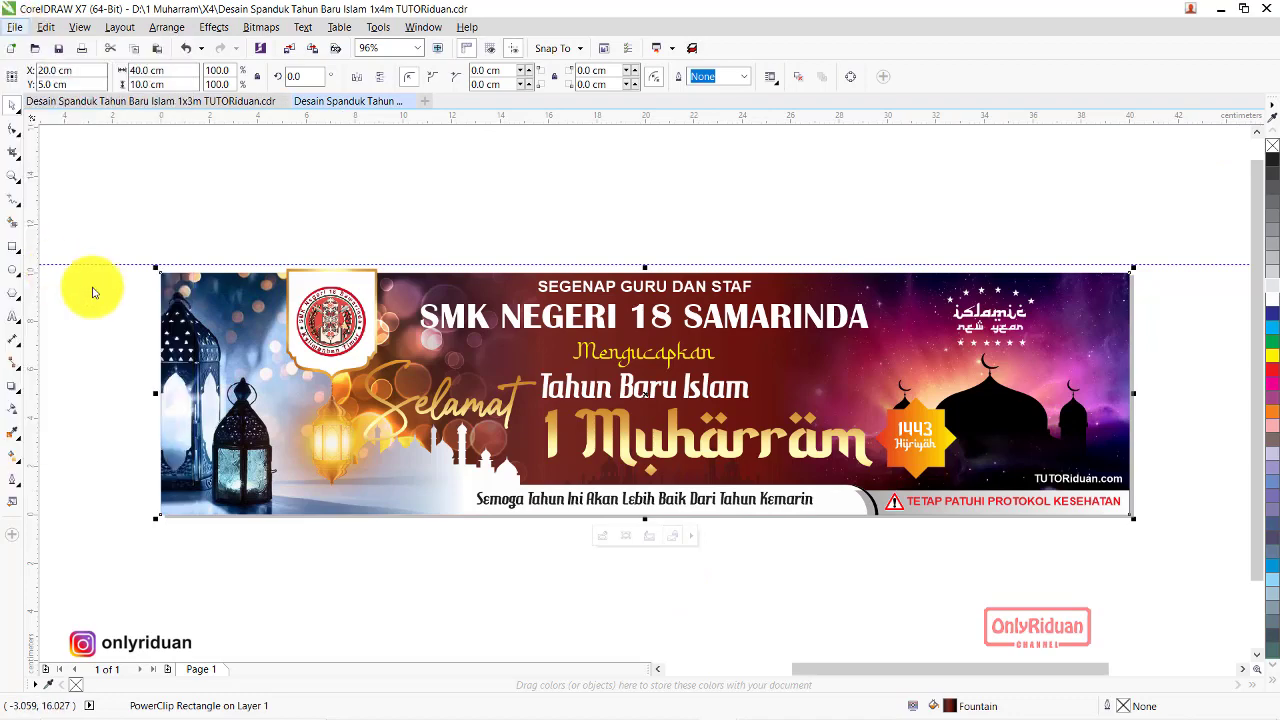
click(600, 262)
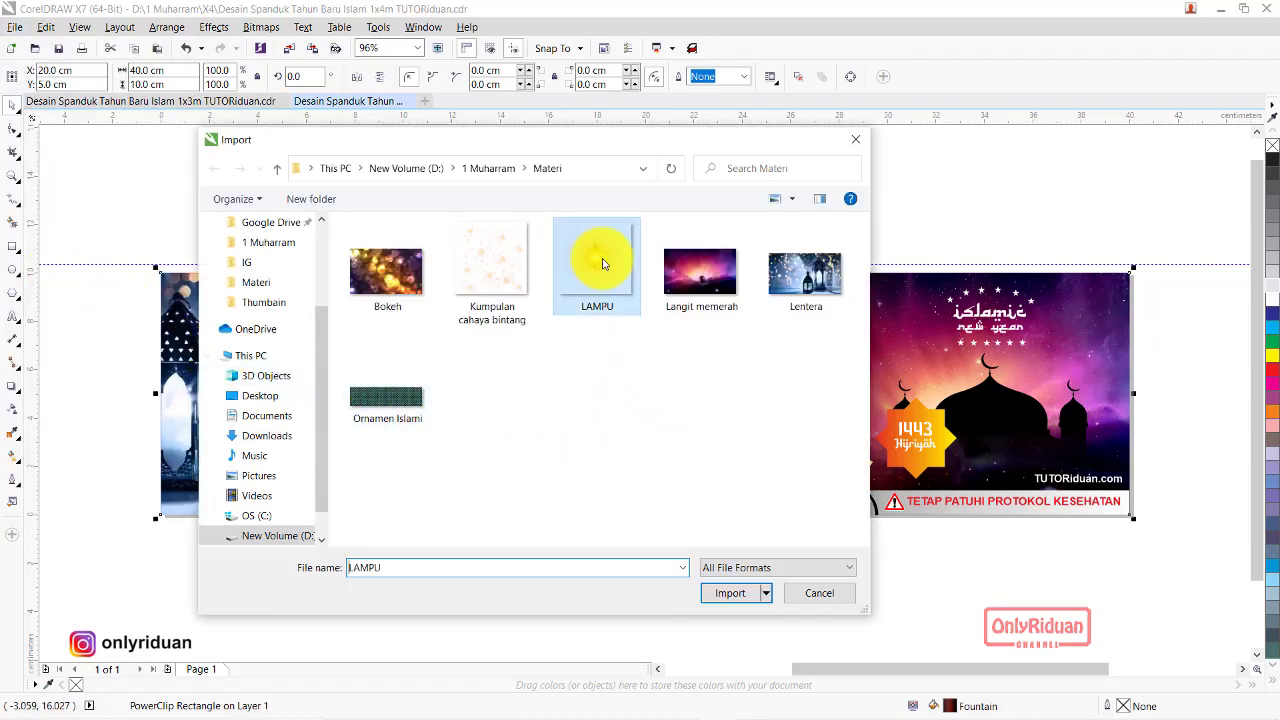
click(728, 593)
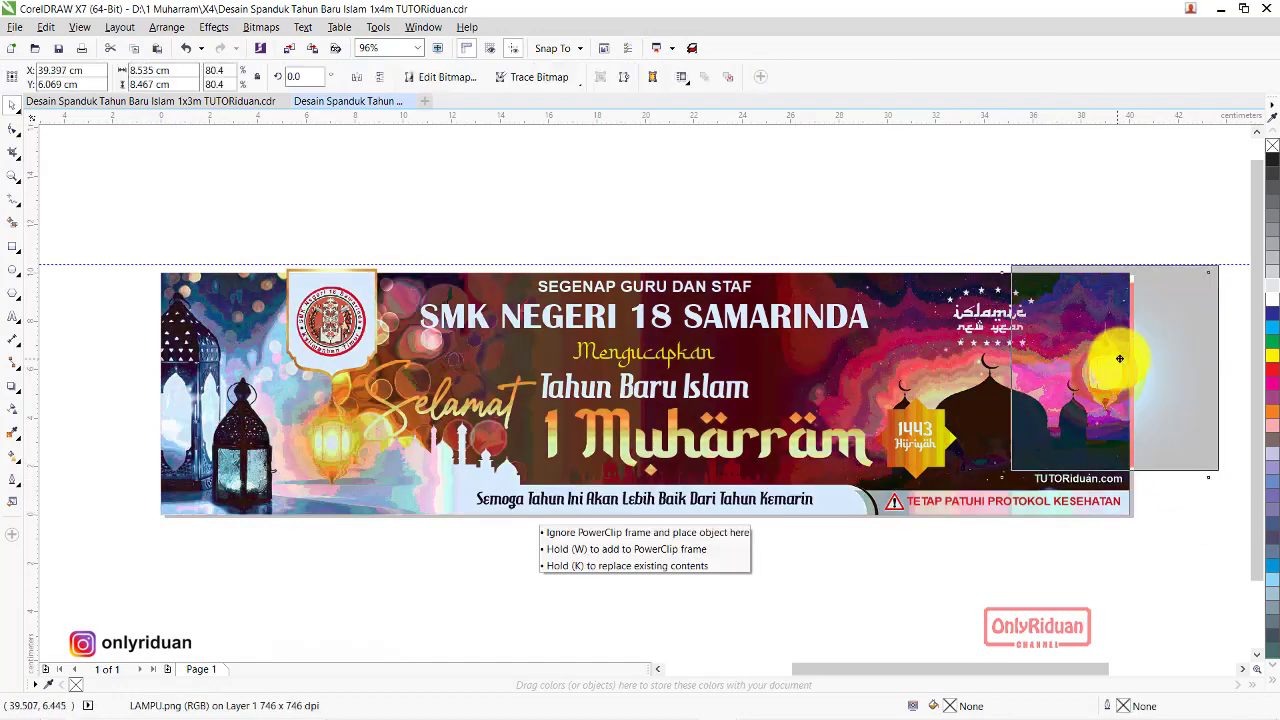
click(1023, 274)
drag(1015, 262, 947, 194)
drag(1081, 323, 1118, 363)
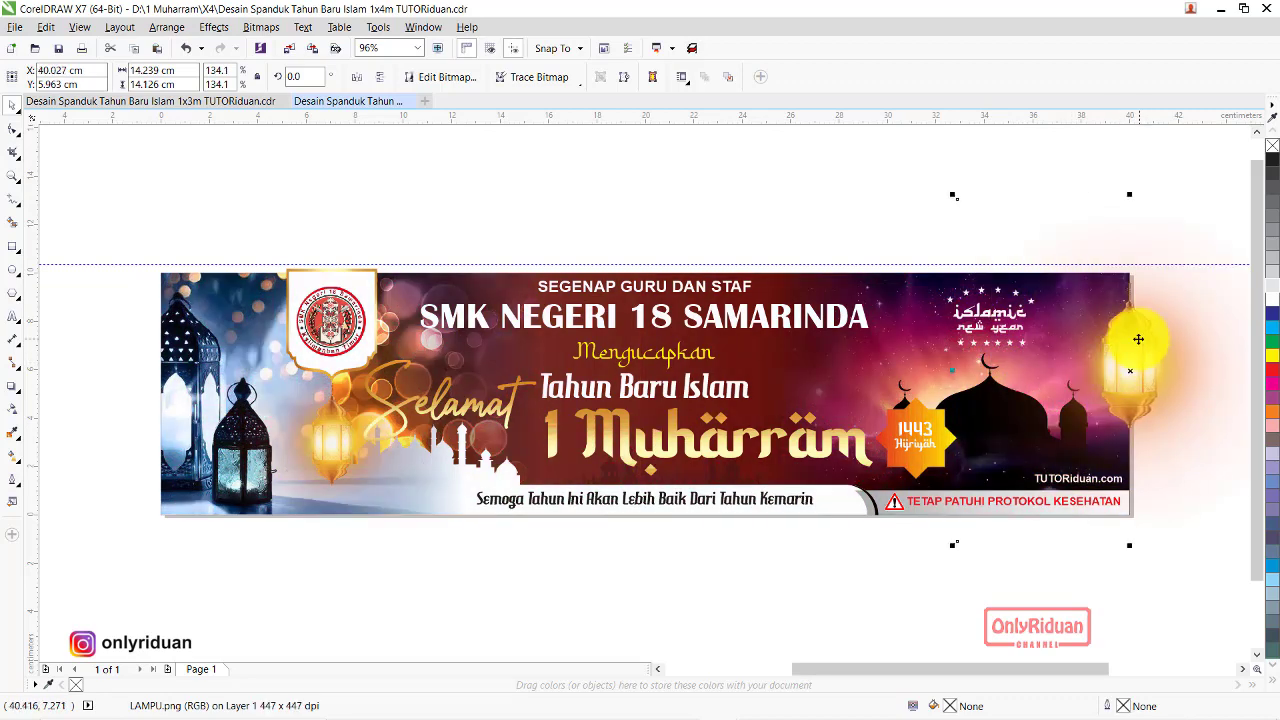
PowerClip the large lamp image at the right edge inside the banner's background rectangle
right_click(1138, 339)
click(1020, 289)
click(915, 297)
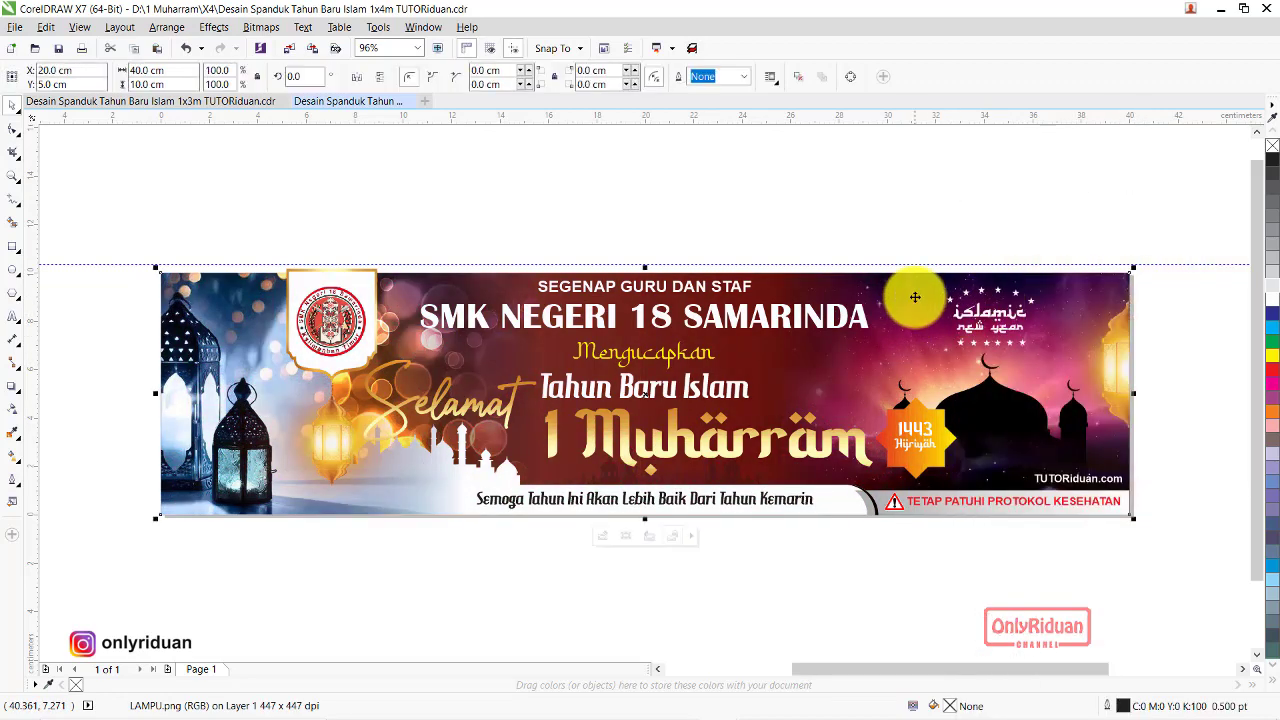
click(1199, 337)
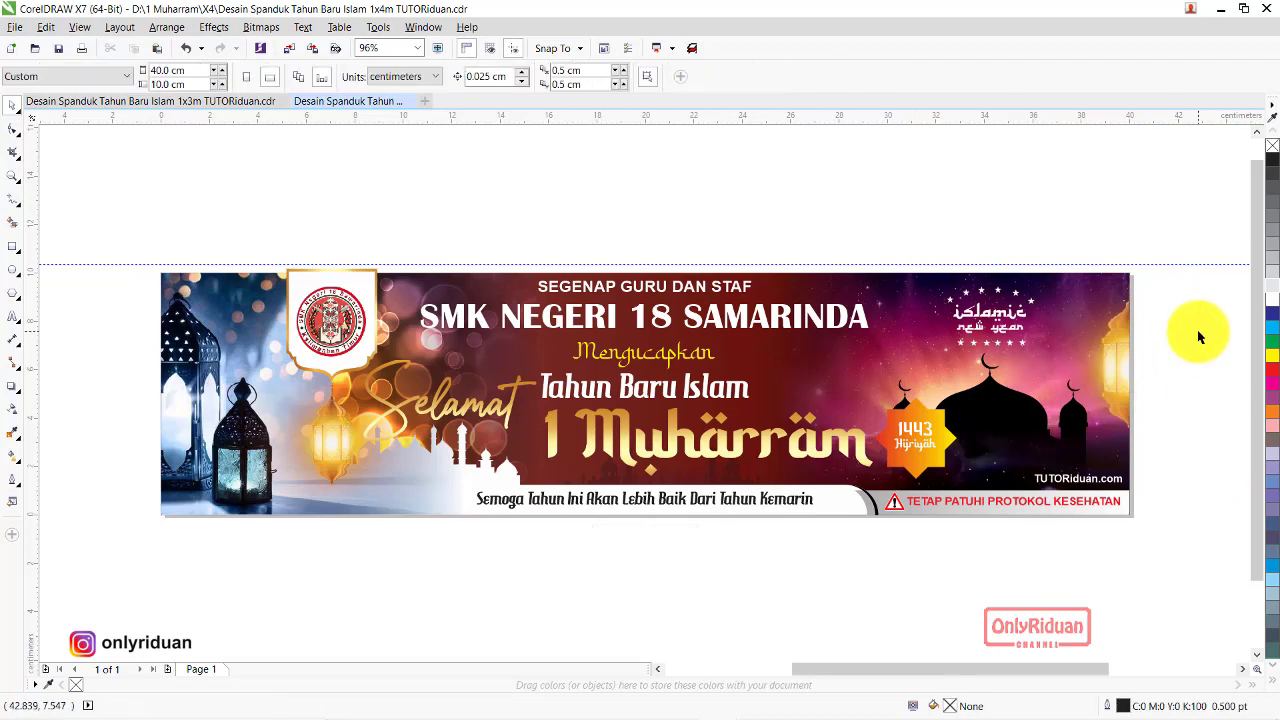
Copy the right-hand star and lantern group from the 1x3 m banner into the 1x4 m banner's upper right area
click(219, 101)
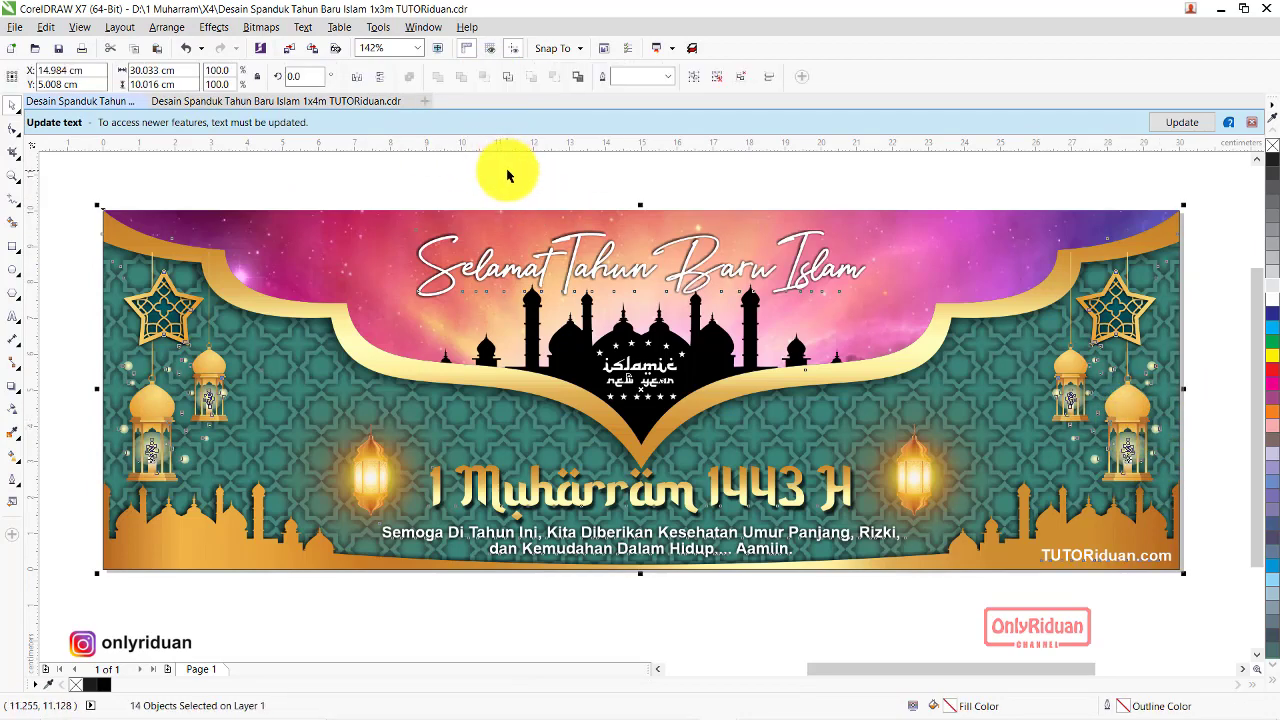
key(Escape)
click(1251, 122)
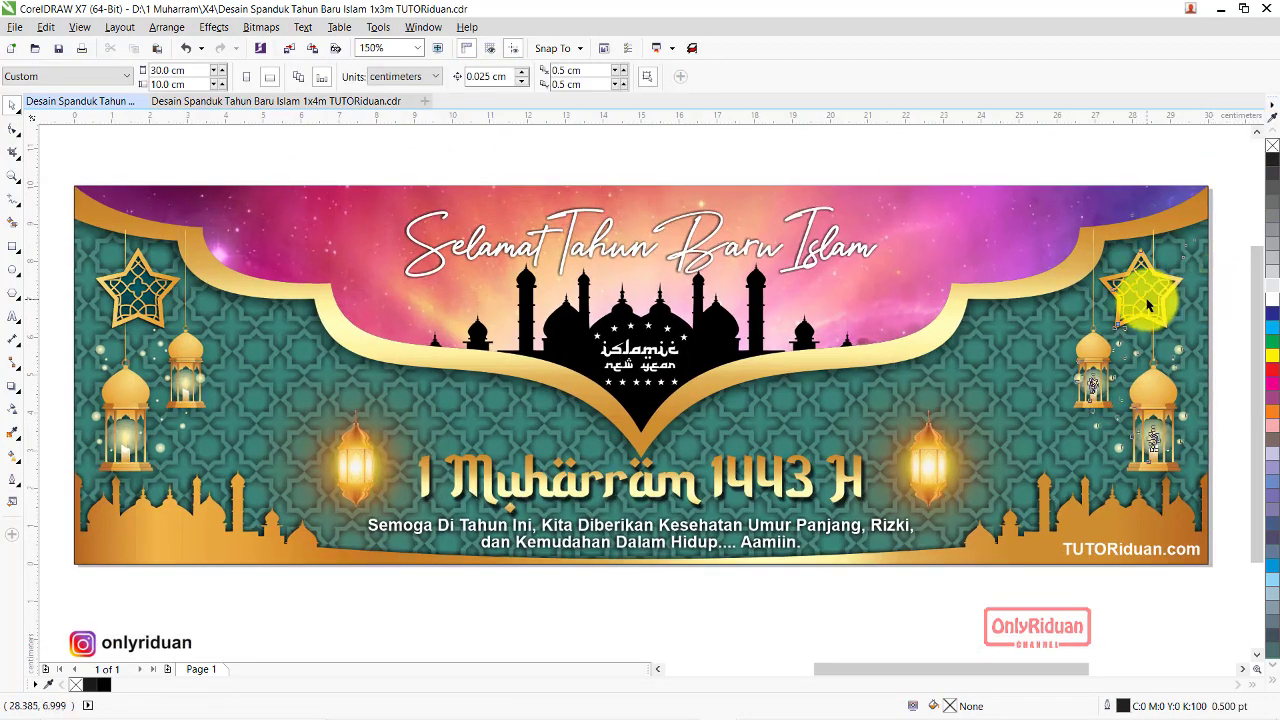
click(1133, 327)
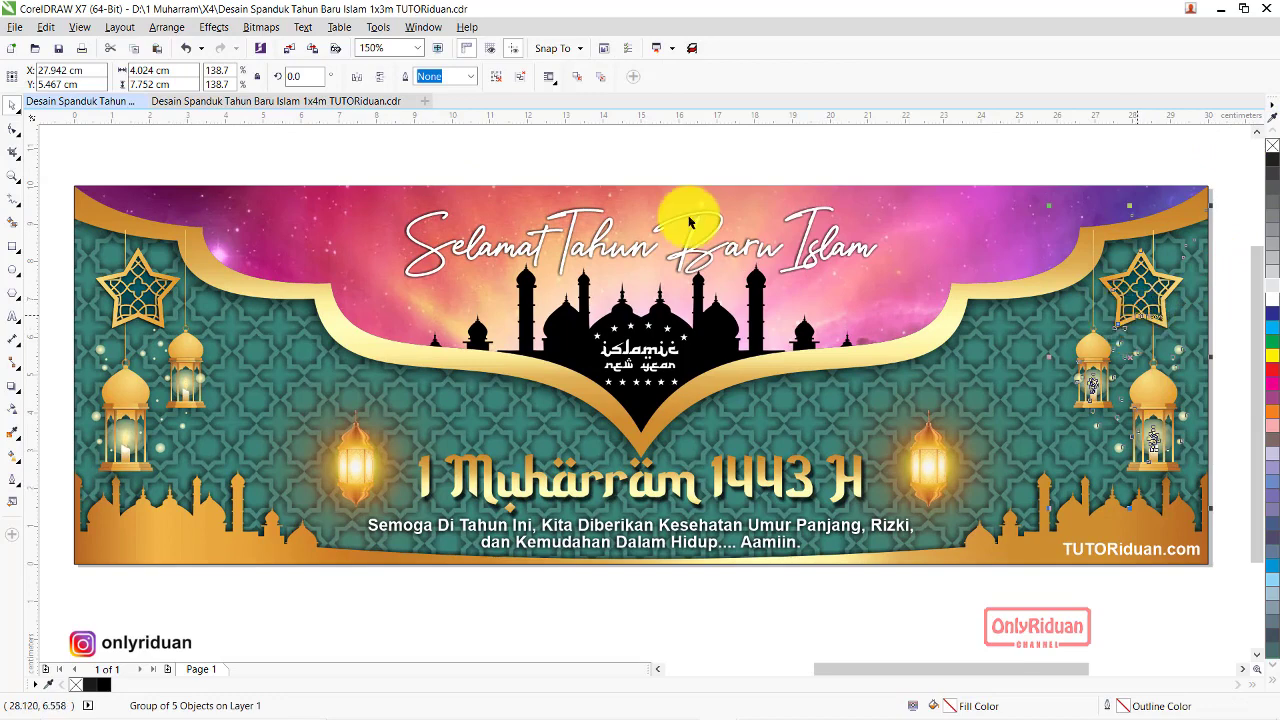
click(347, 103)
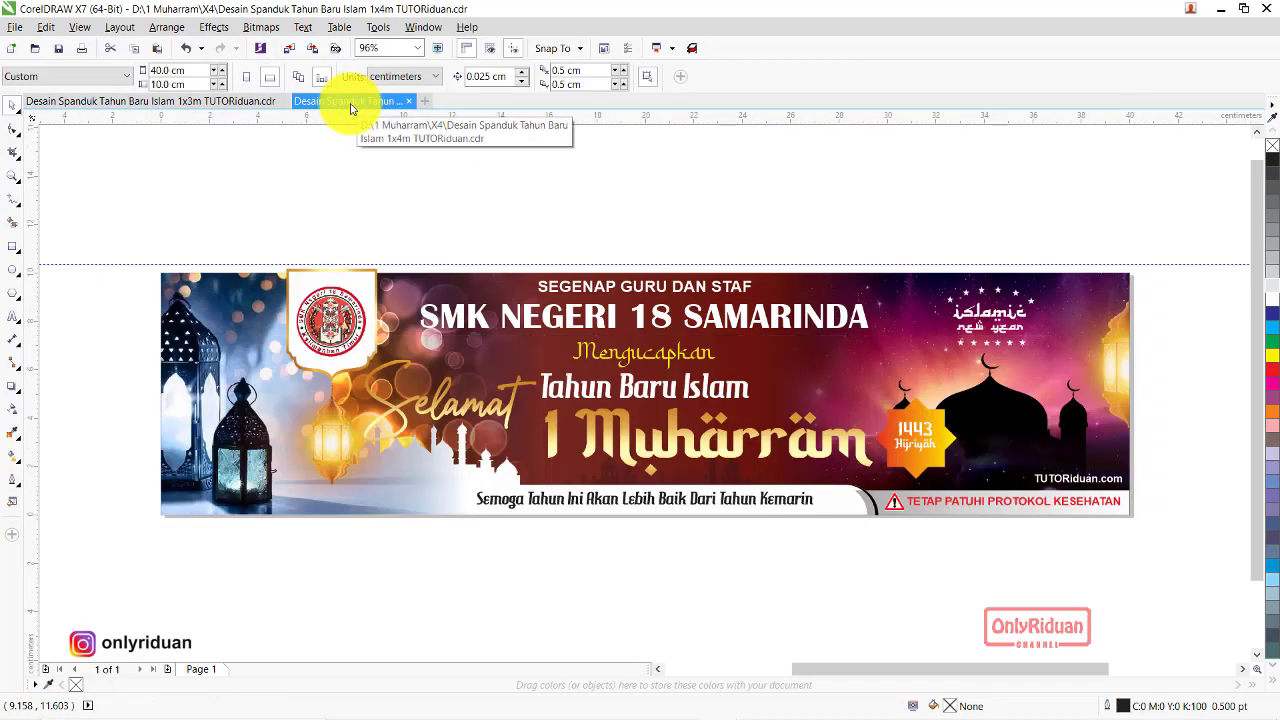
drag(350, 108, 1090, 356)
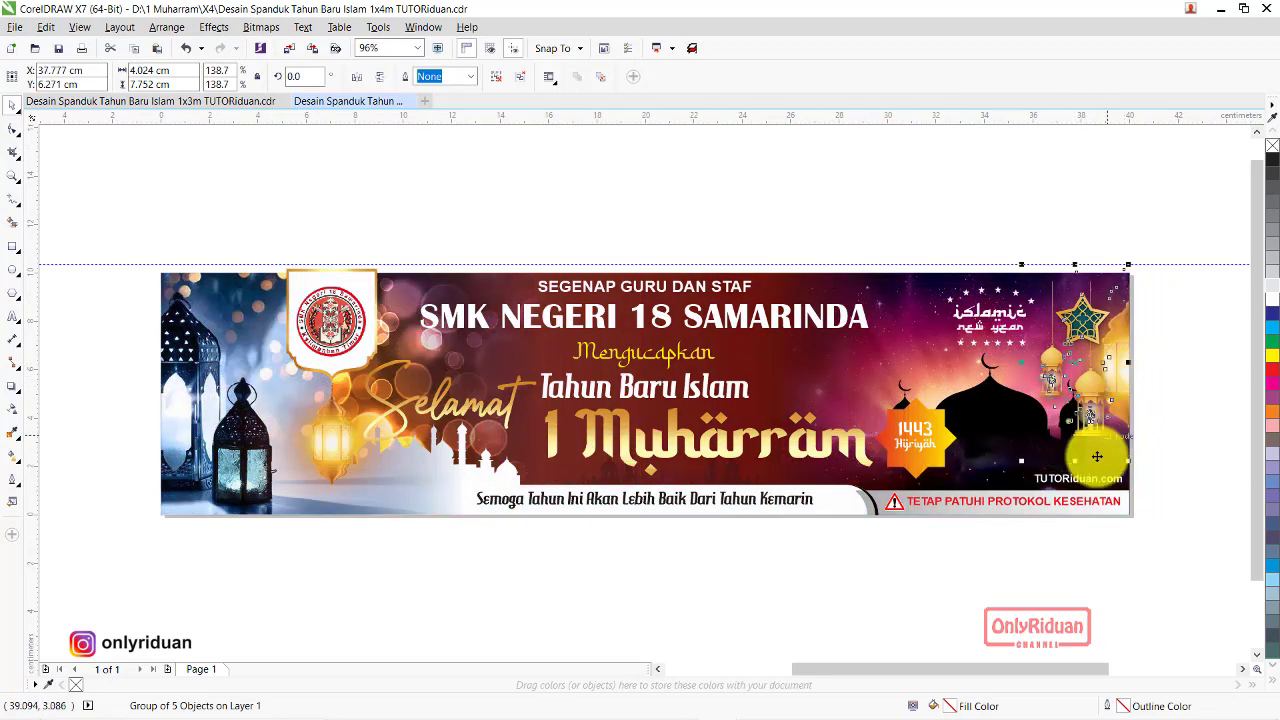
Shrink the star and lantern group to about 2.95 cm wide near the upper right corner and PowerClip it inside the banner's background
drag(1024, 463, 1052, 408)
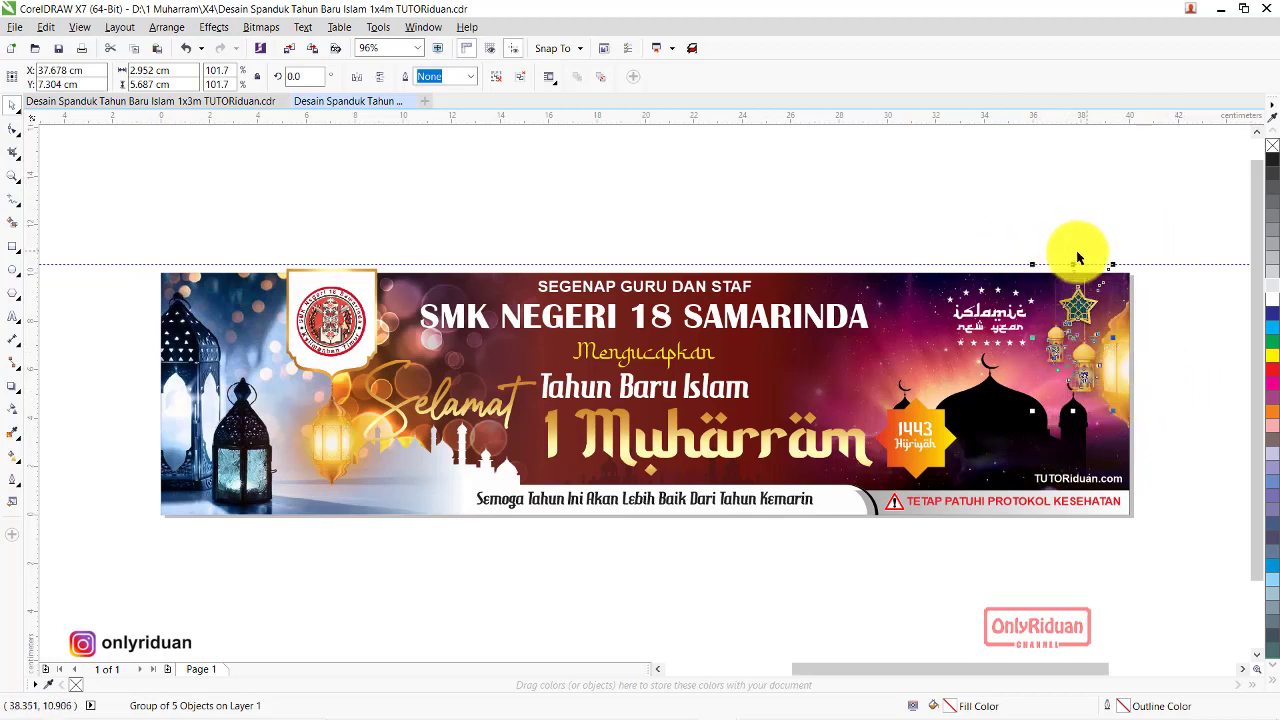
right_click(1072, 314)
click(1150, 323)
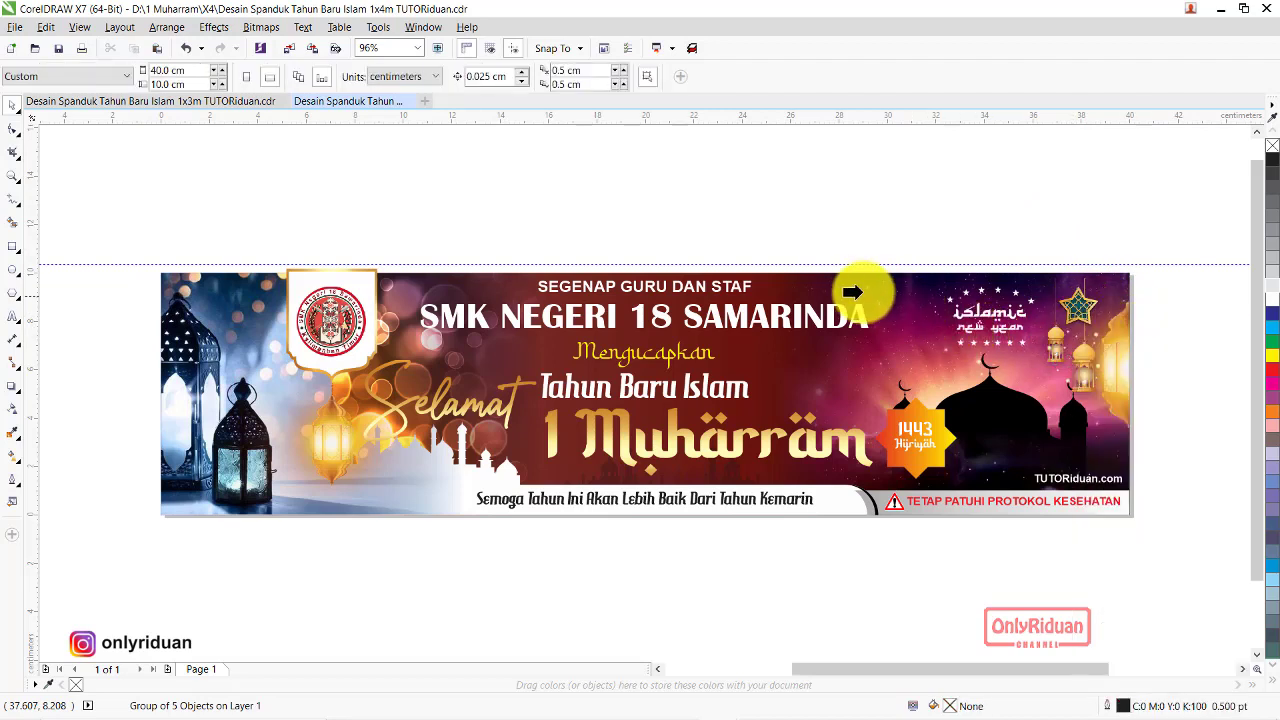
click(1160, 329)
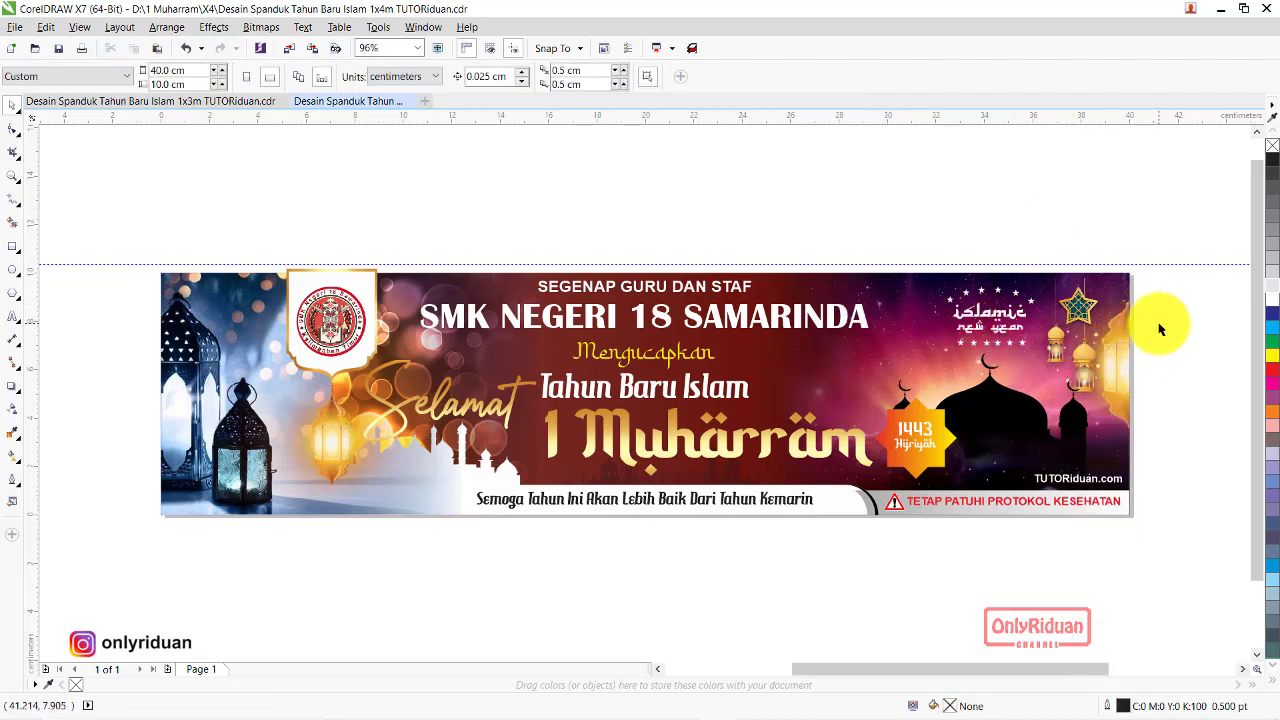
Give the line ornament inside the 1443 Hijriyah badge a 10% black outline 1.5 pt wide
click(914, 450)
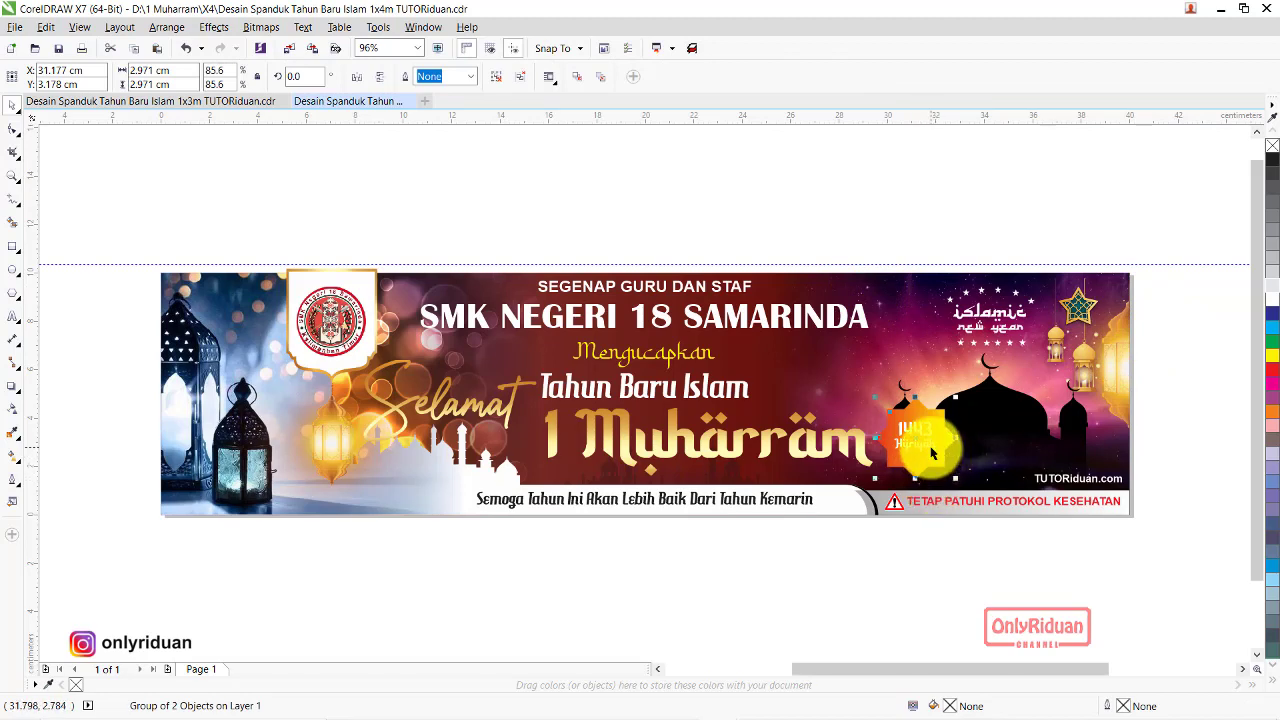
right_click(1274, 294)
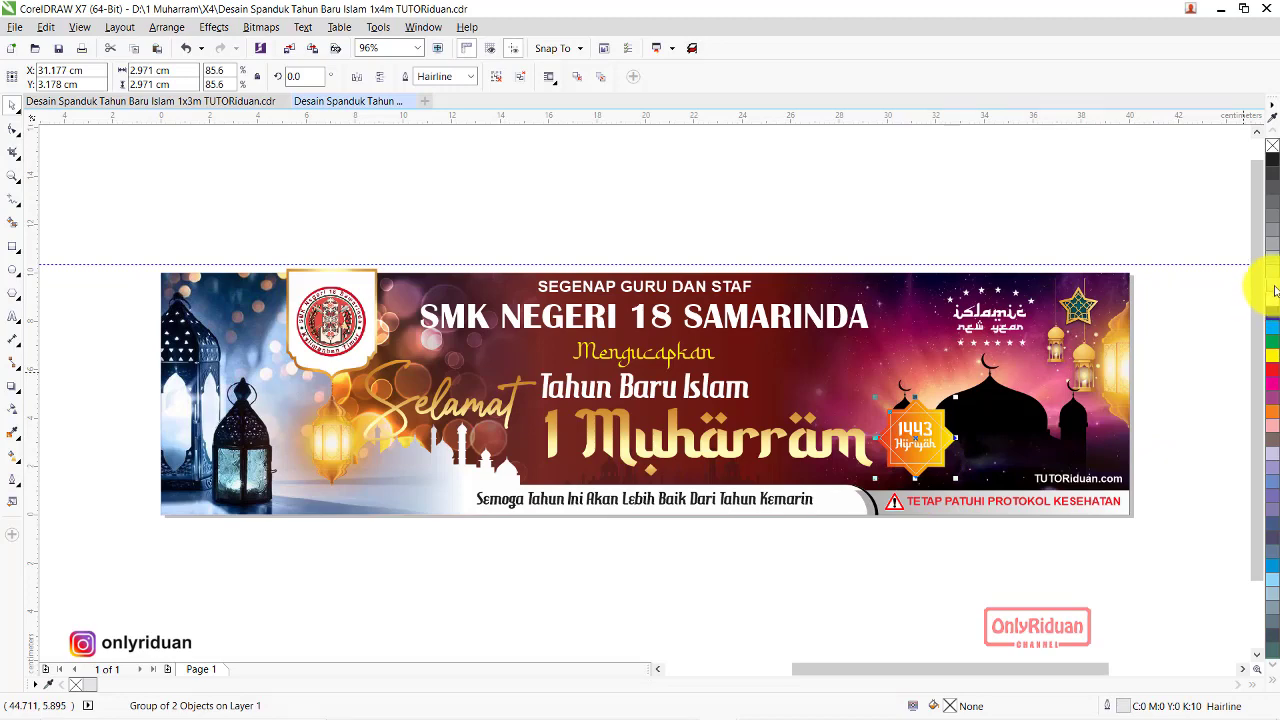
scroll(965, 549, up, 2)
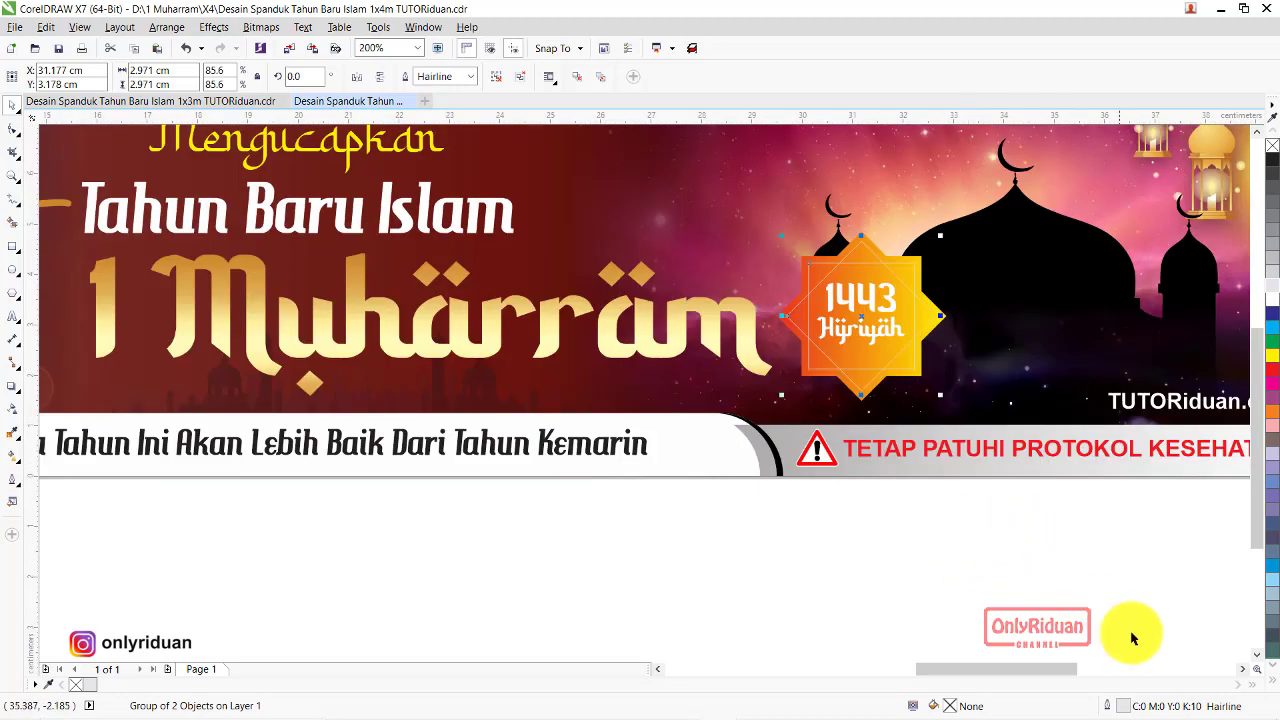
click(470, 76)
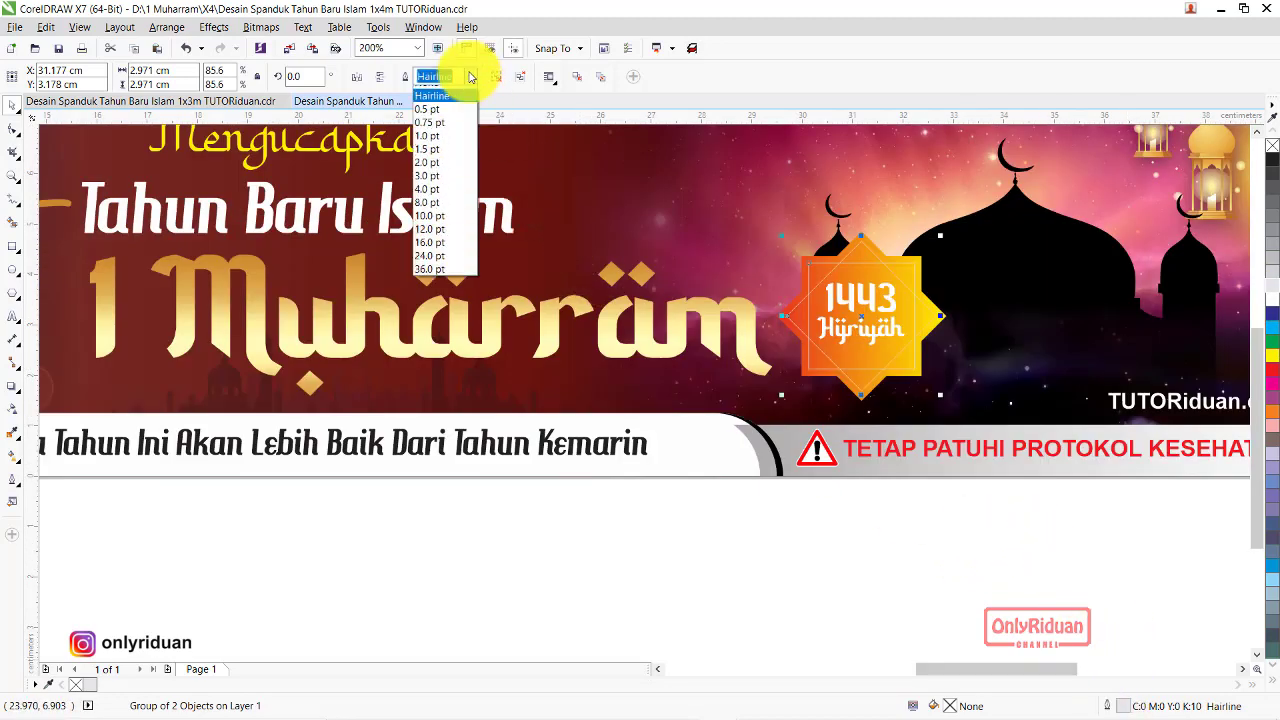
click(440, 150)
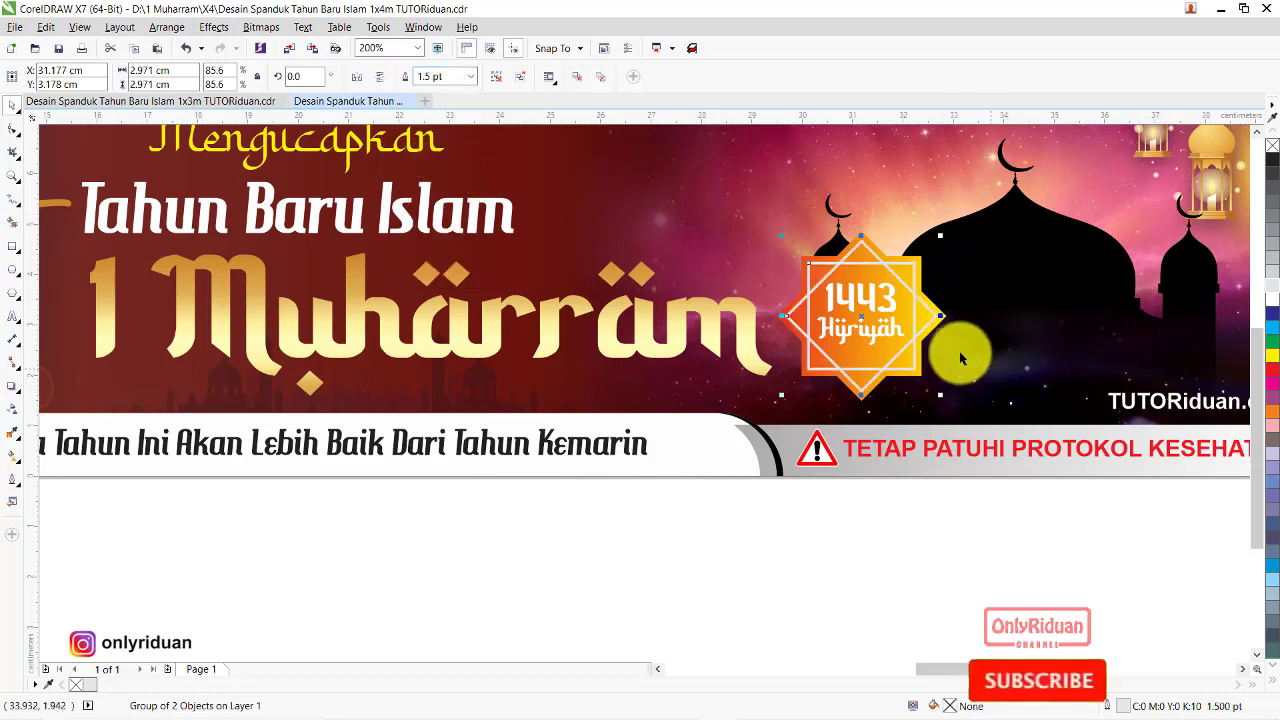
scroll(950, 352, down, 2)
scroll(922, 460, up, 2)
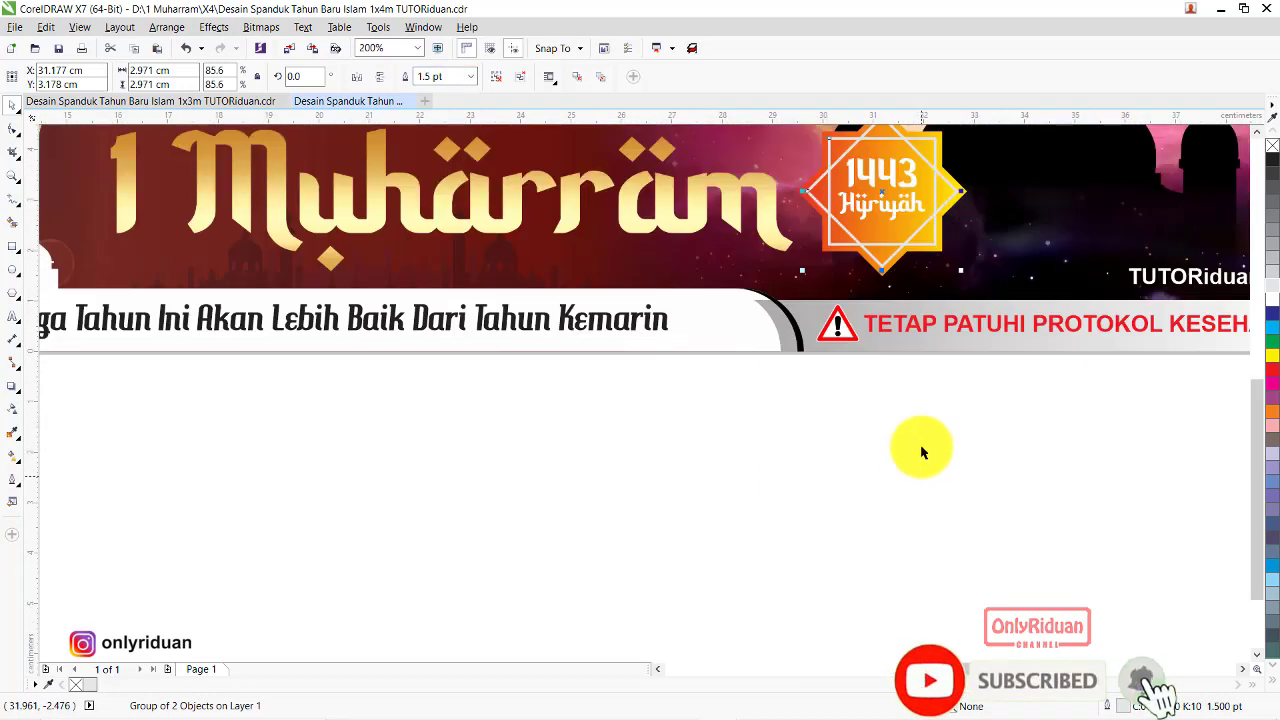
scroll(1258, 137, up, 2)
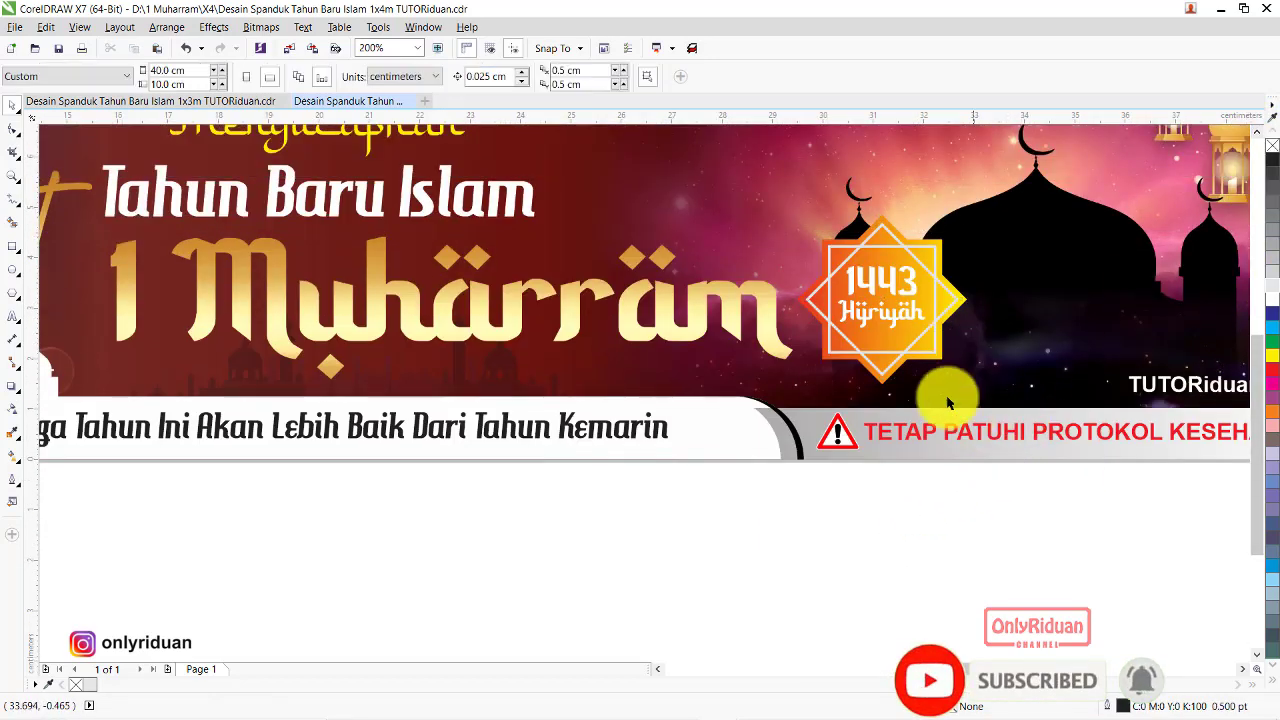
ctrl+click(886, 288)
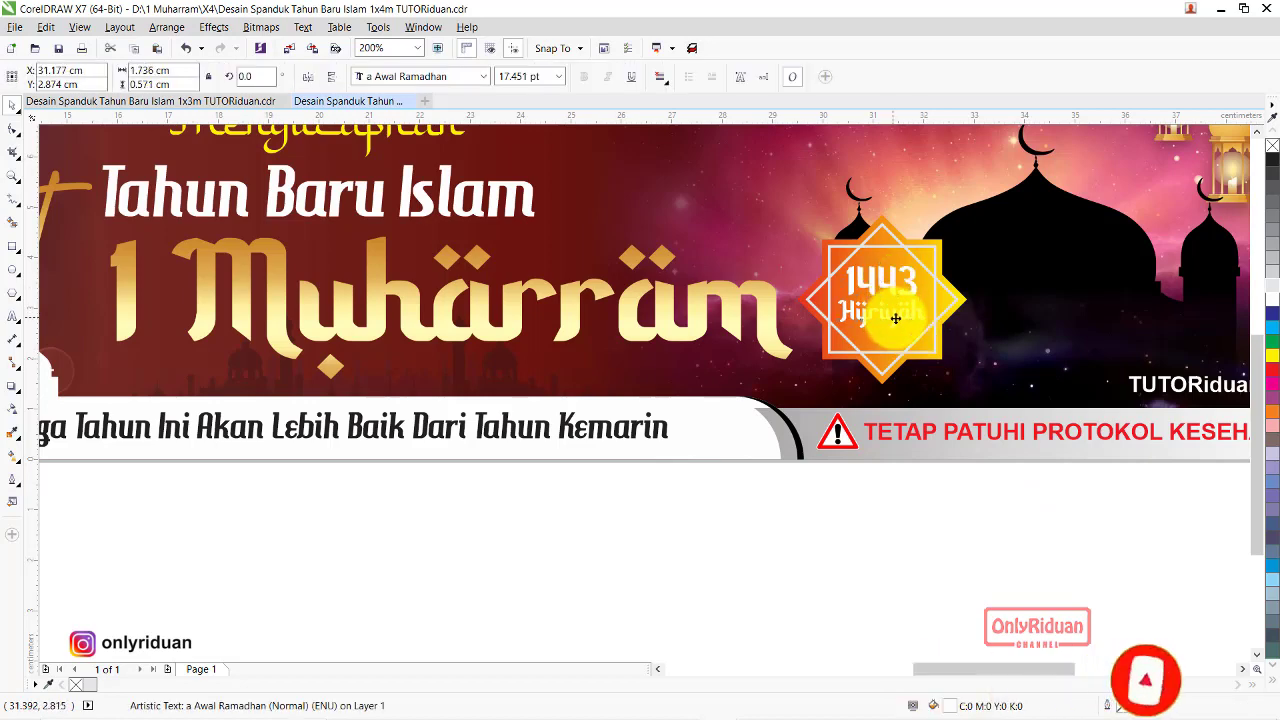
Apply a Flat Bottom Right drop shadow to the gold "1 Muharram" text
scroll(899, 485, down, 1)
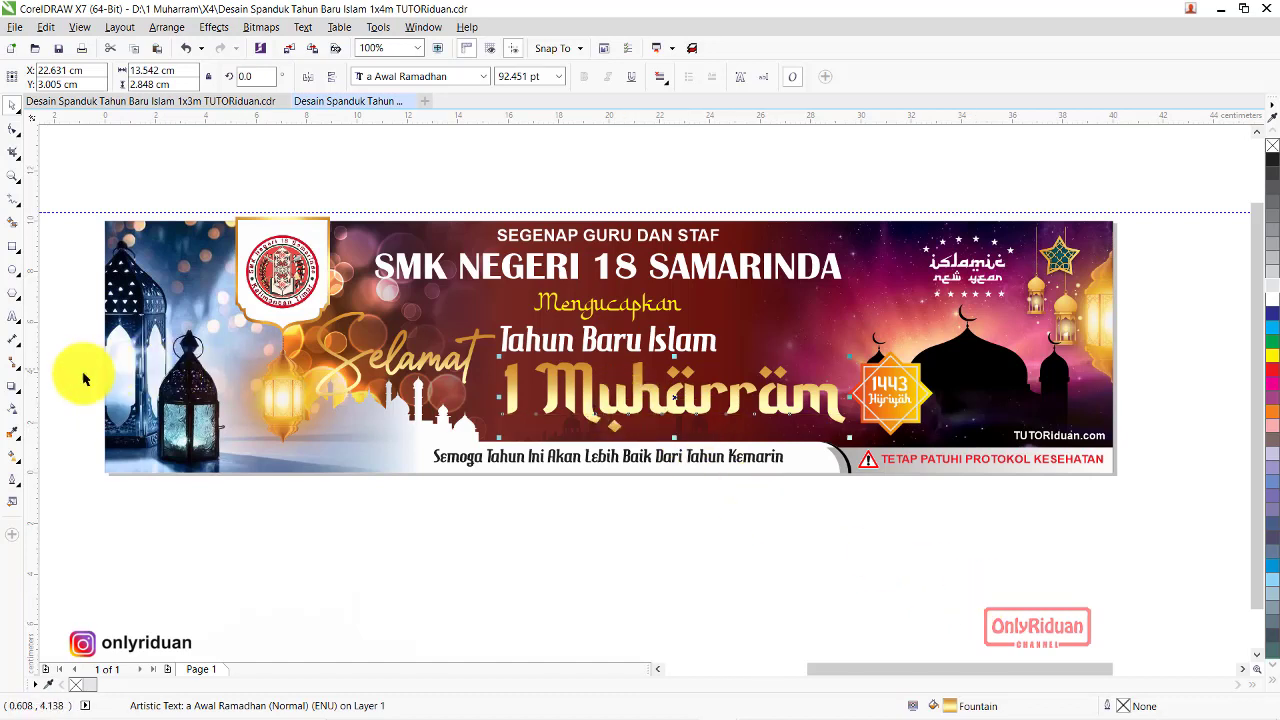
click(12, 386)
click(38, 77)
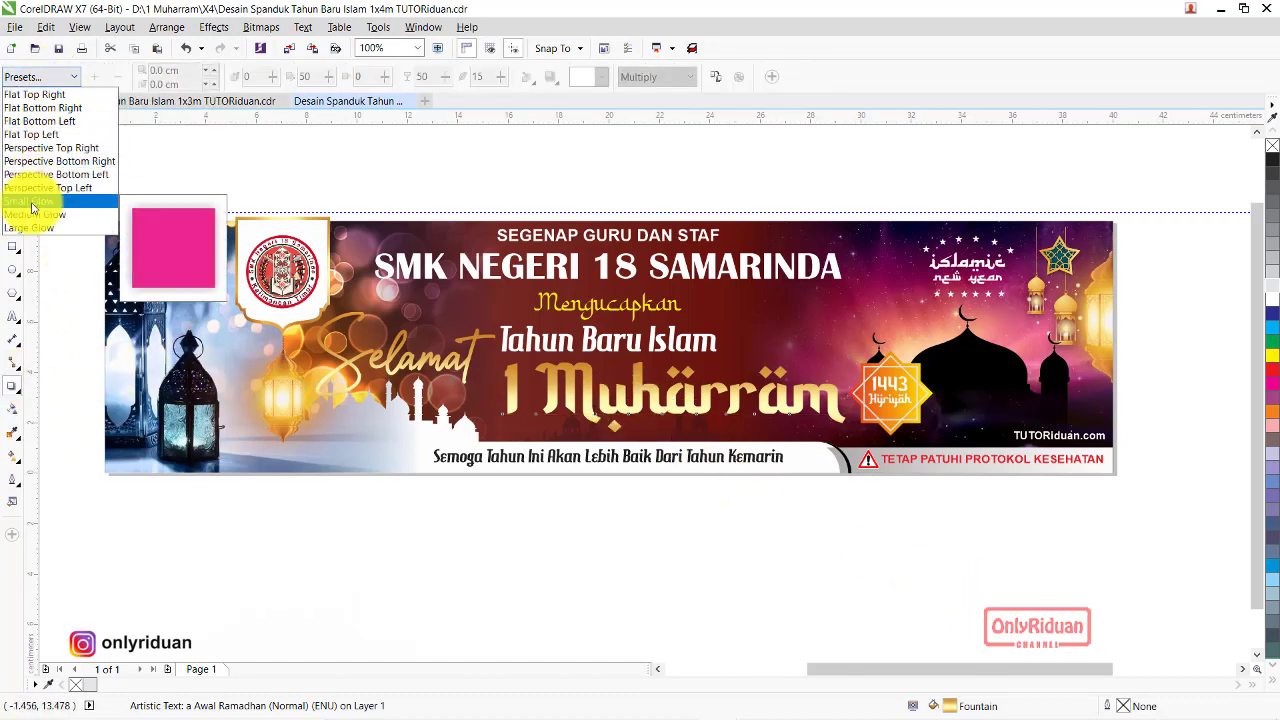
click(58, 109)
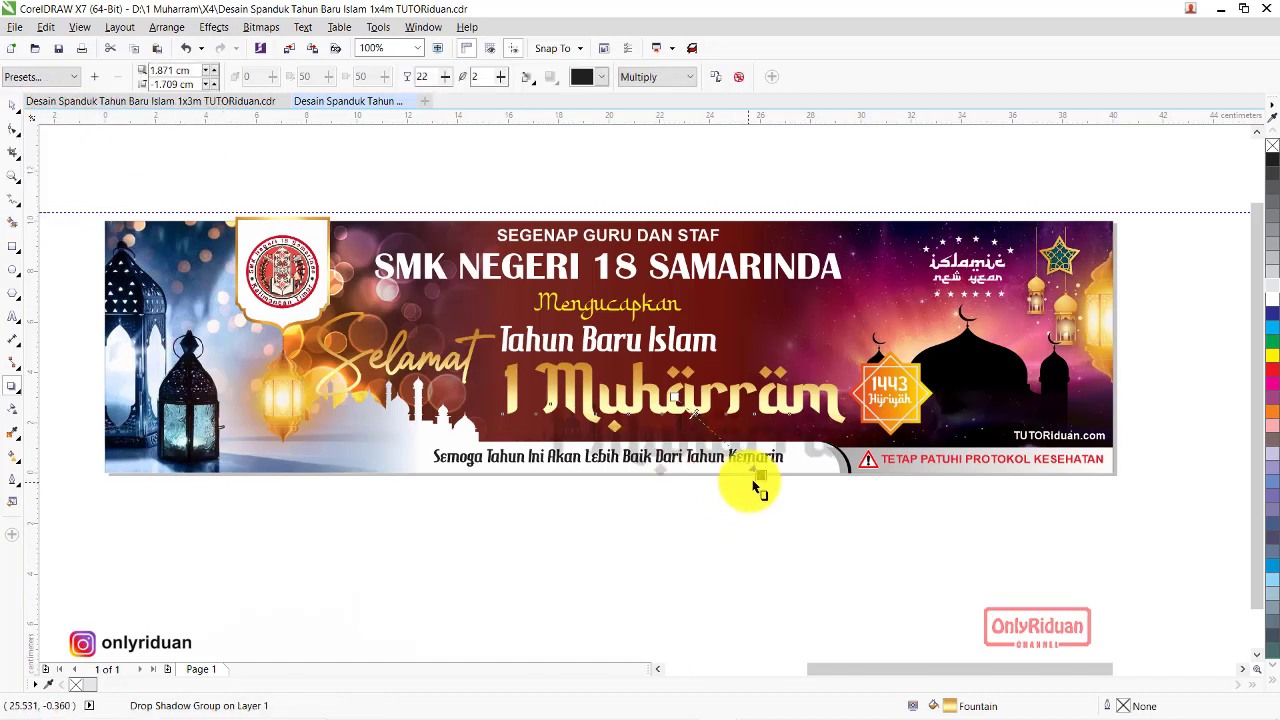
Pull the "1 Muharram" drop shadow in to an offset of about 0.10 cm by -0.06 cm and set its opacity to 50
drag(758, 476, 736, 433)
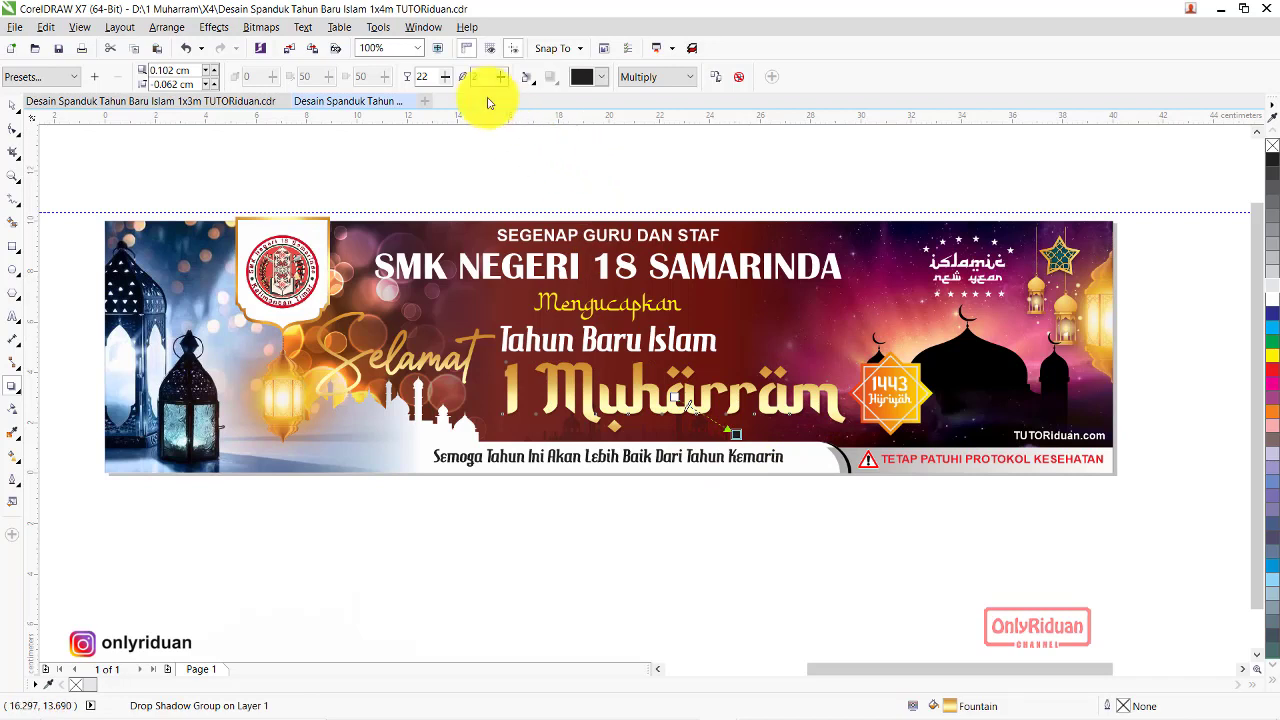
double_click(432, 77)
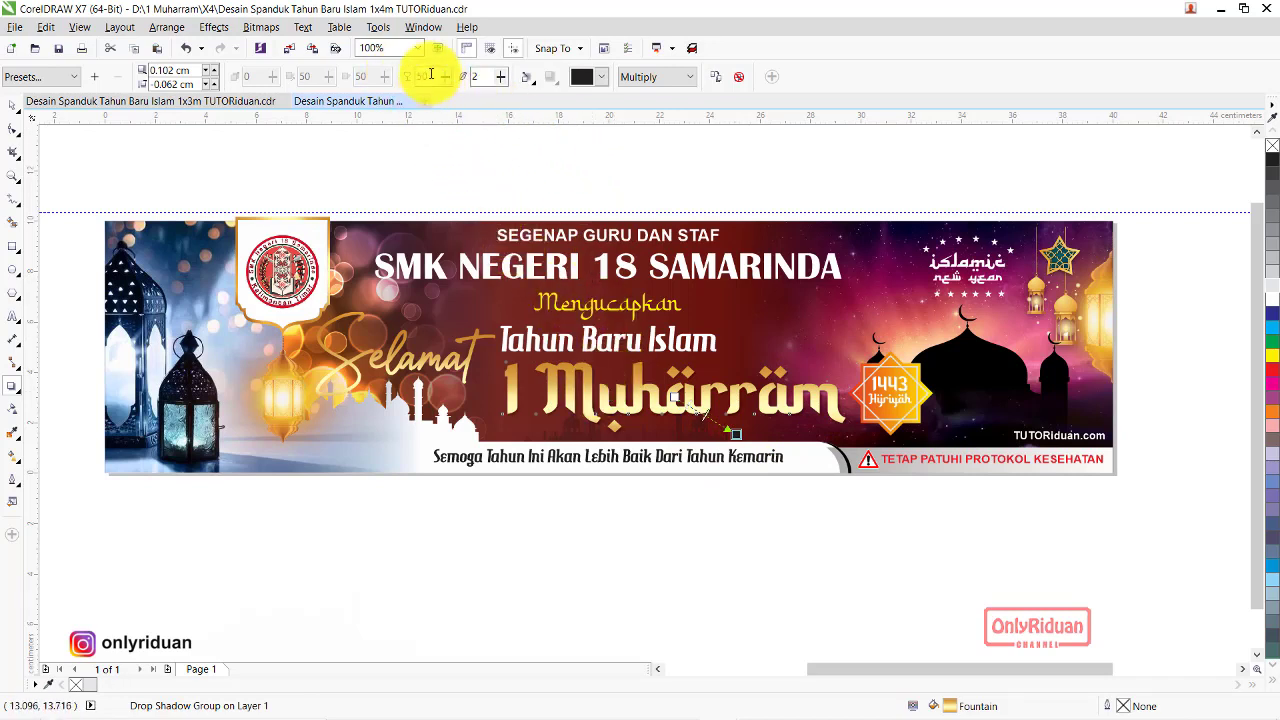
scroll(680, 418, up, 2)
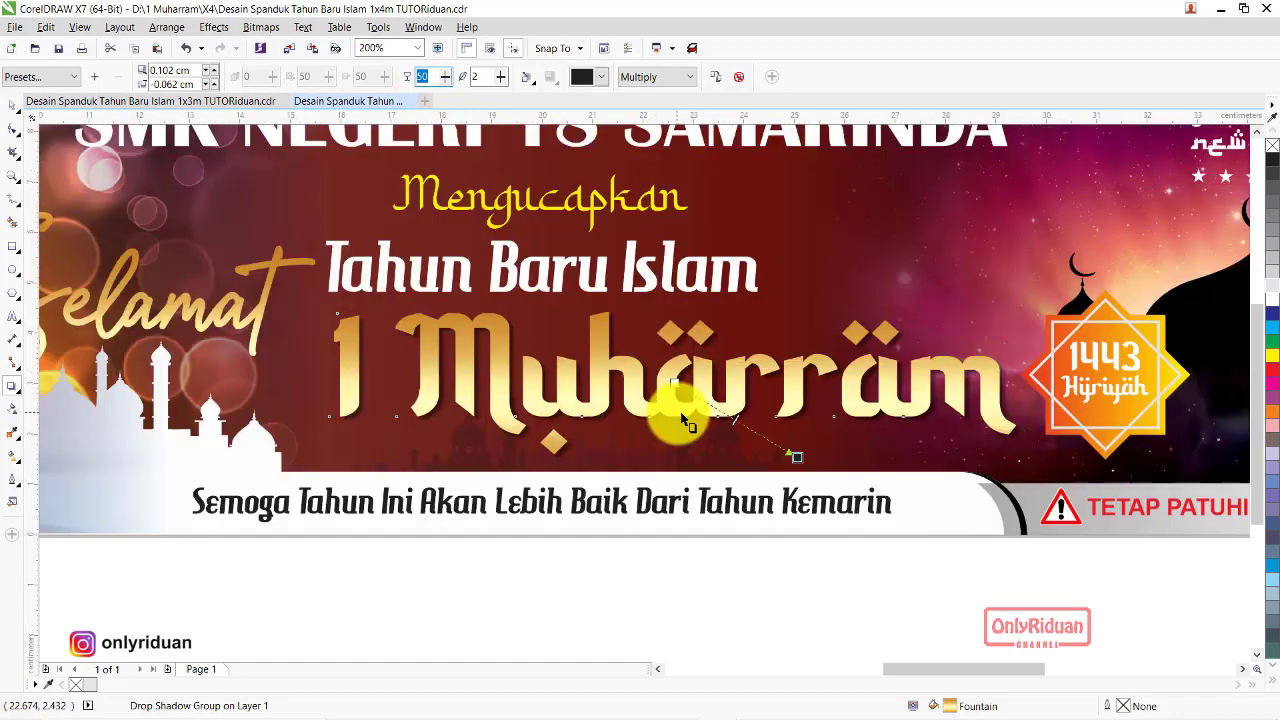
scroll(683, 418, down, 2)
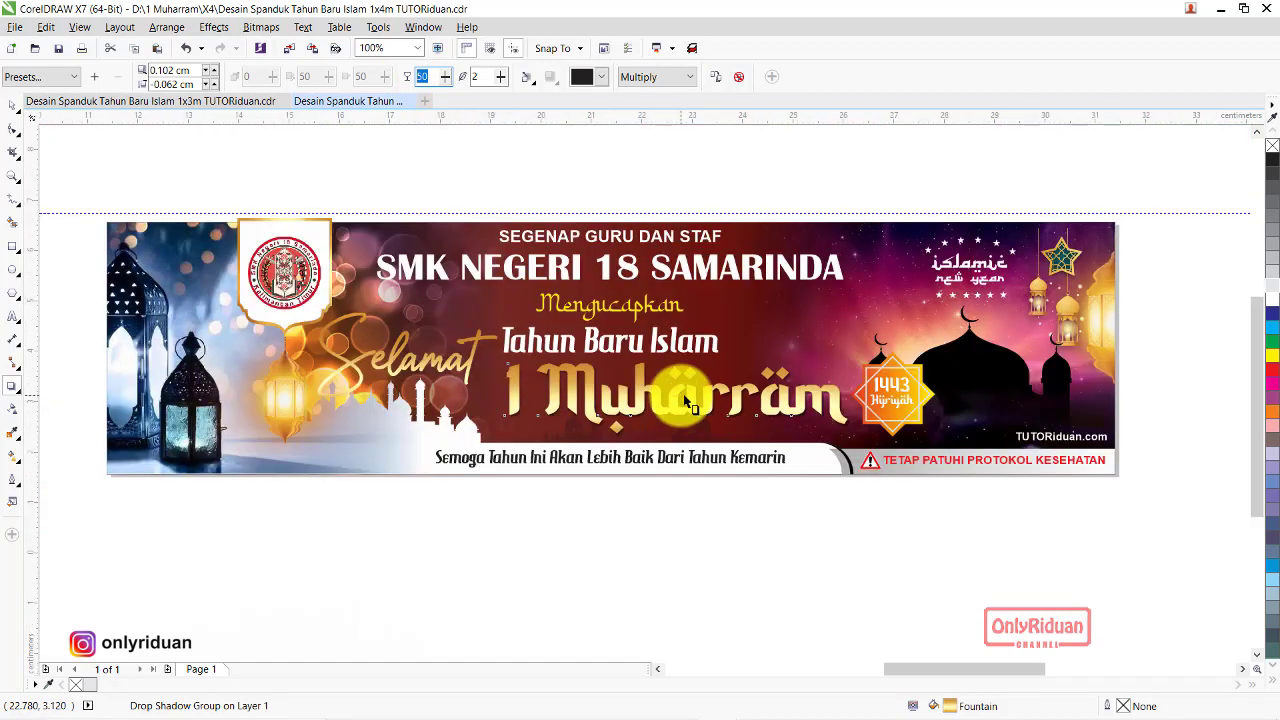
scroll(683, 410, up, 2)
scroll(1255, 143, up, 3)
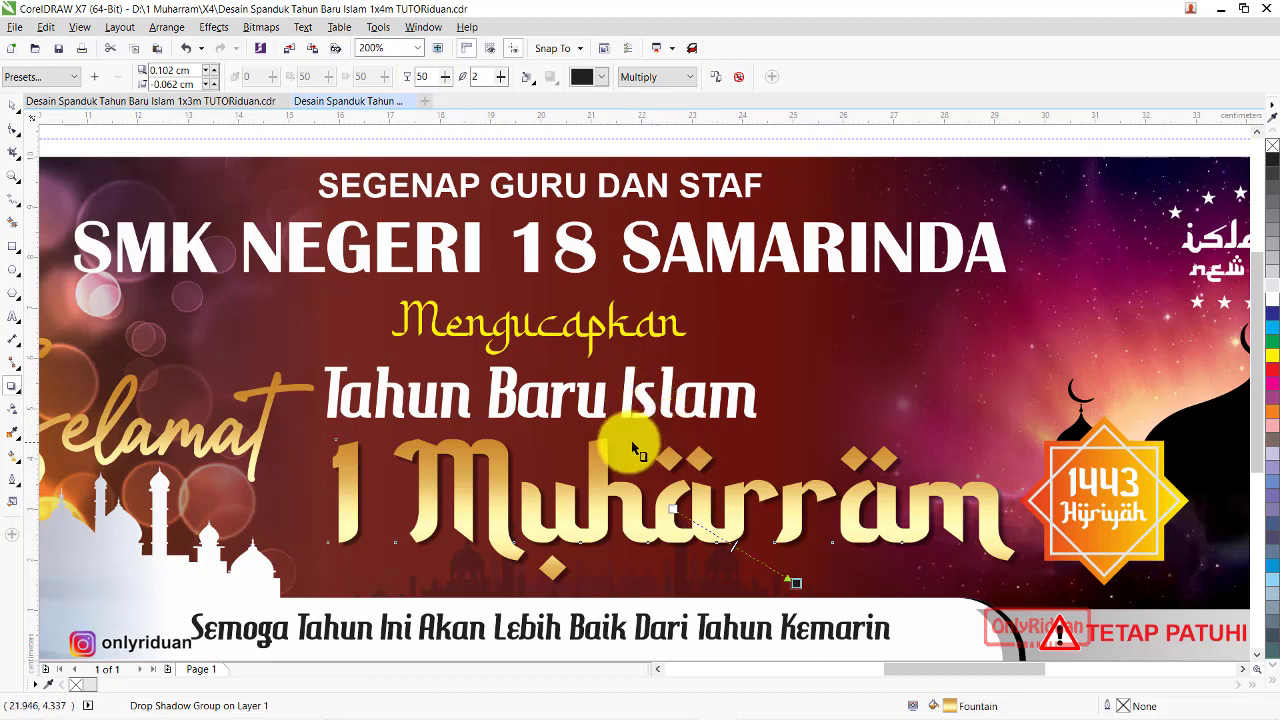
Copy the "1 Muharram" drop shadow properties to the "Tahun Baru Islam" and "Mengucapkan" texts
click(632, 400)
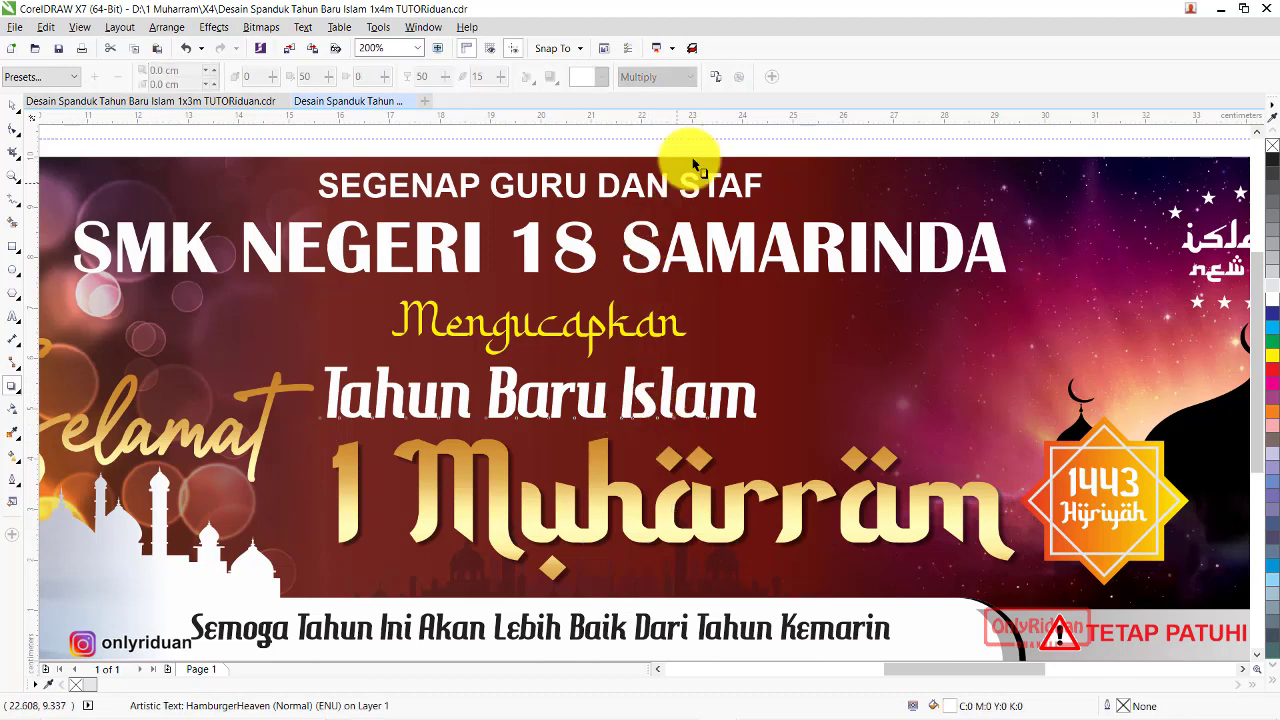
click(717, 80)
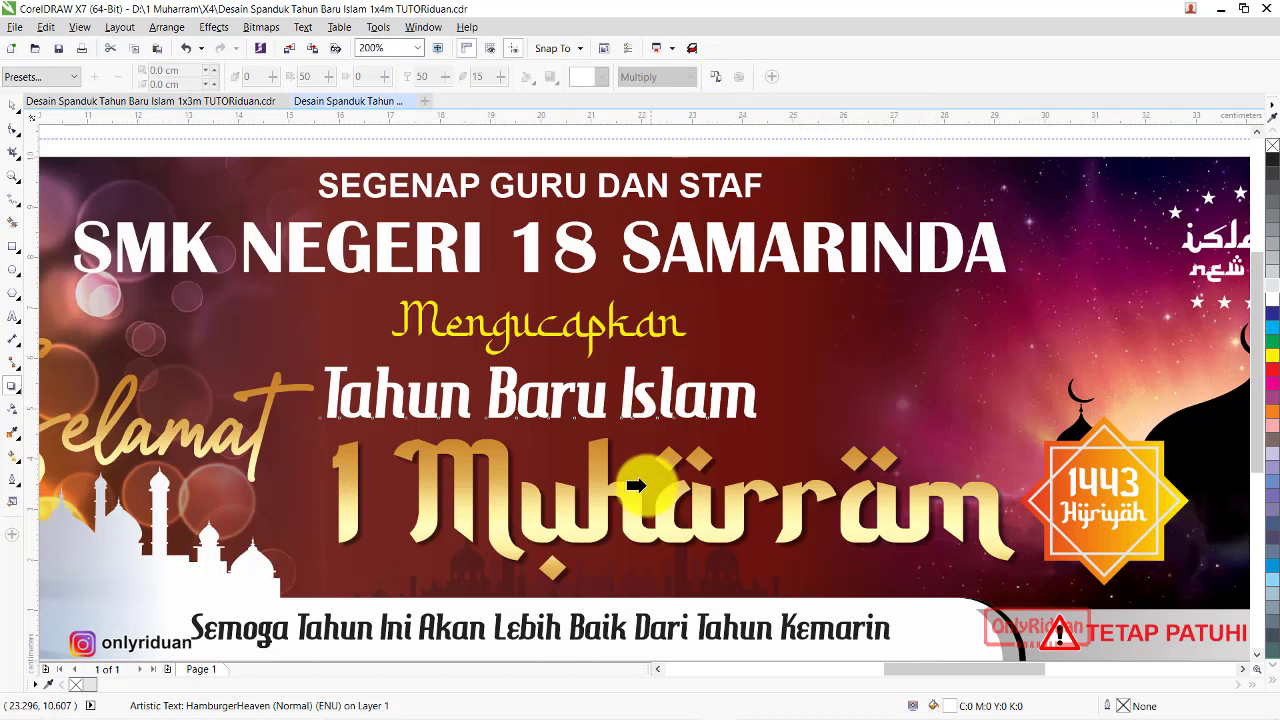
click(698, 546)
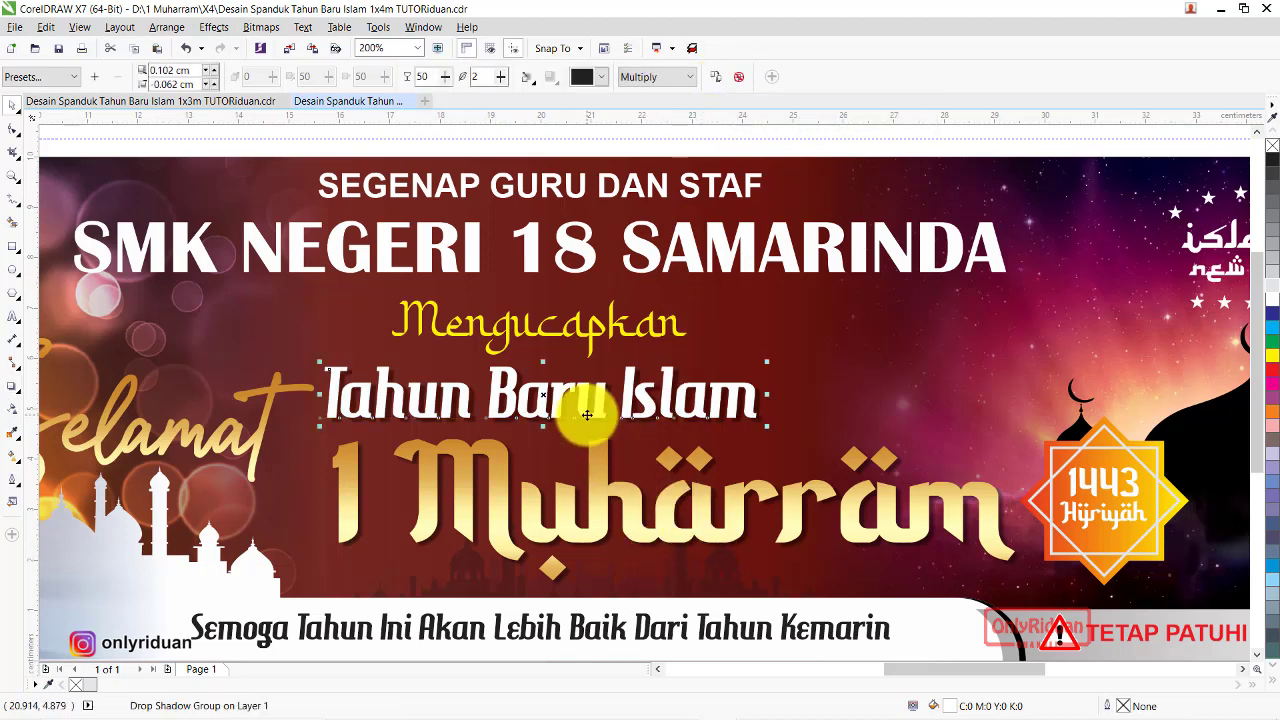
click(580, 330)
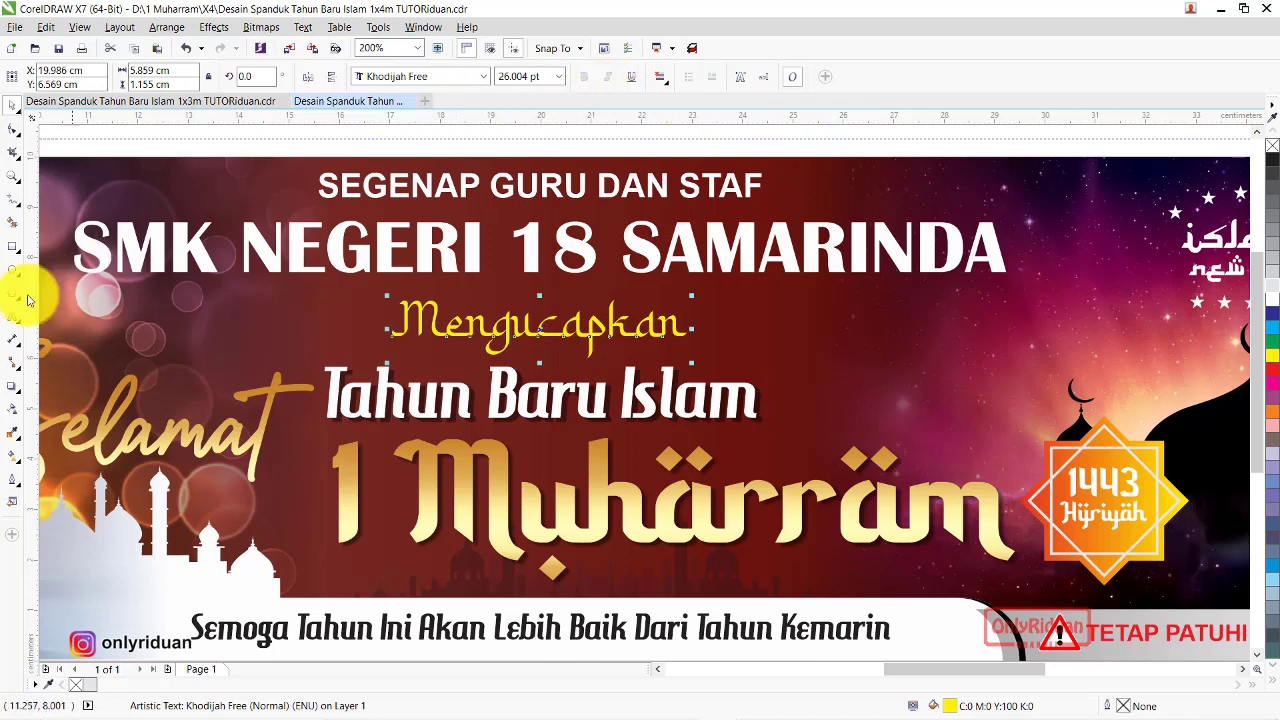
click(14, 390)
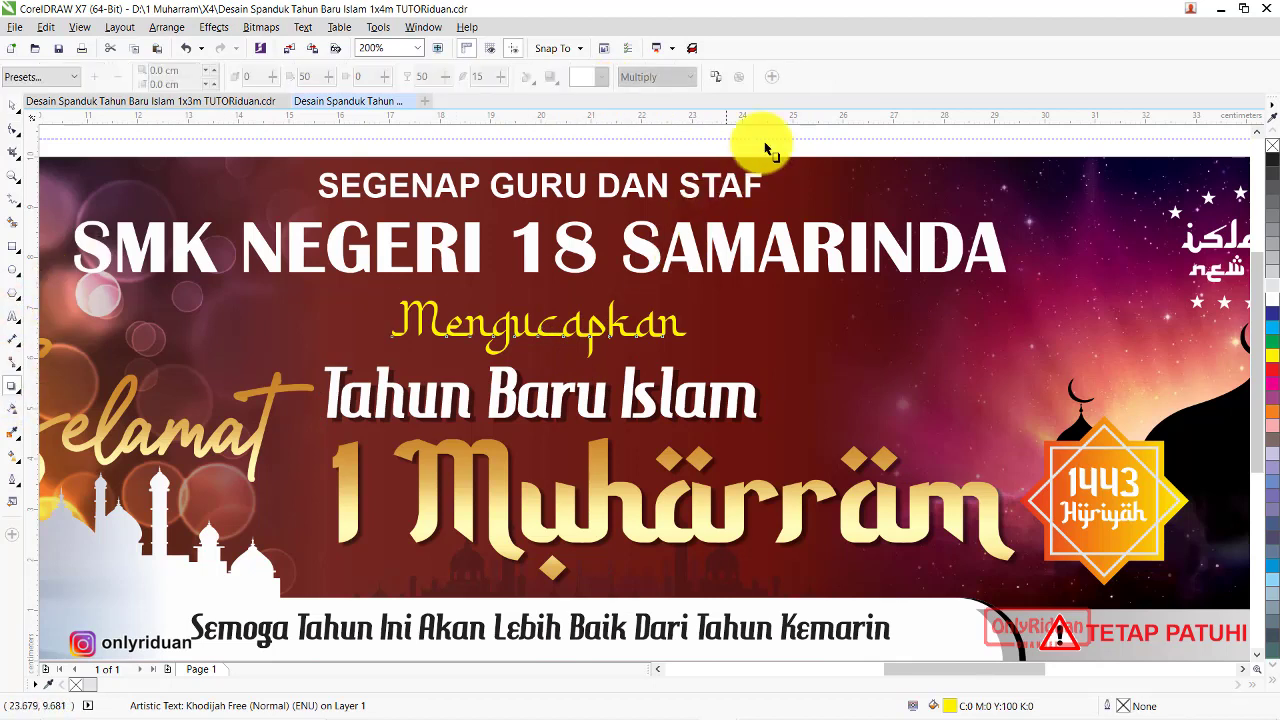
click(638, 418)
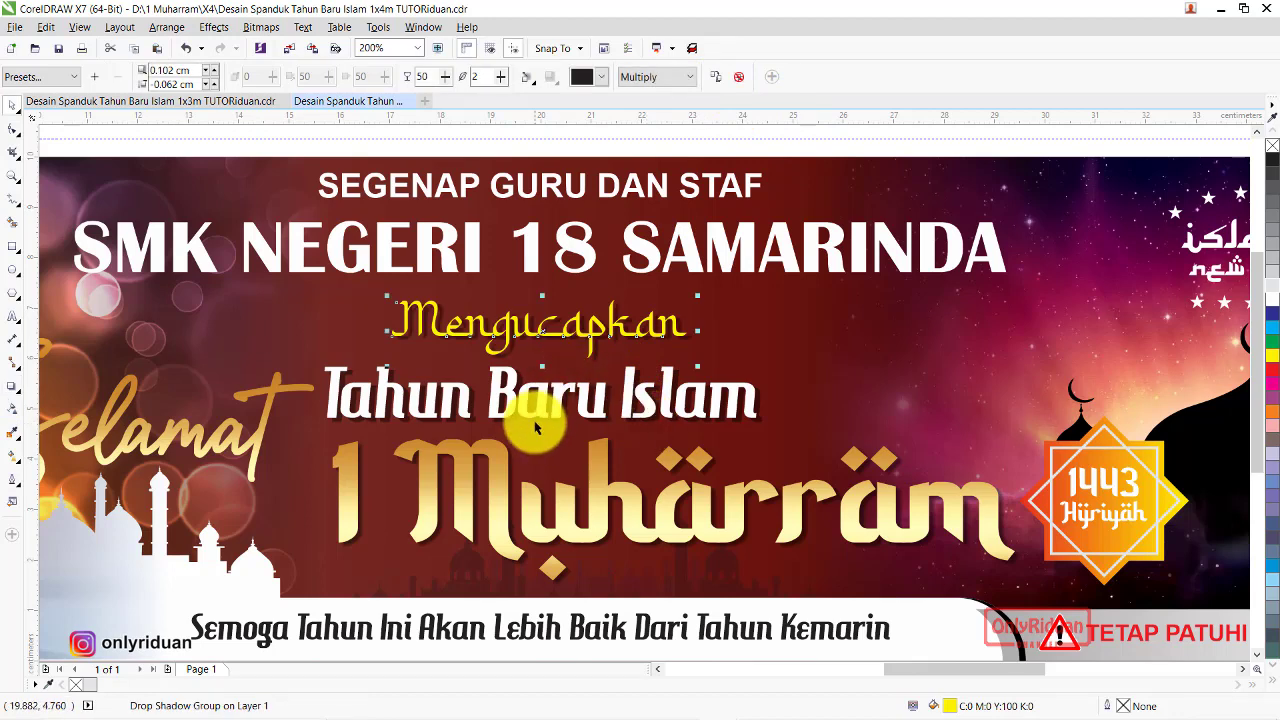
Copy the existing text drop shadow properties to the gold "Selamat" lettering
click(255, 441)
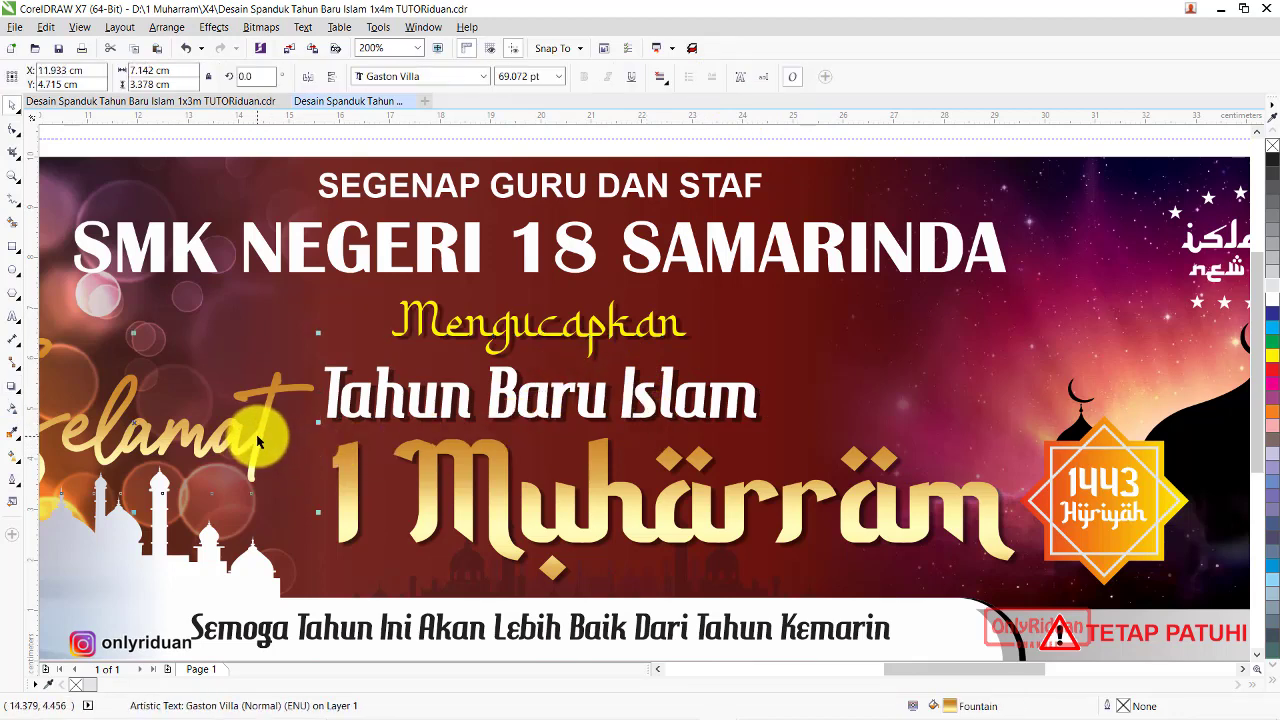
click(12, 386)
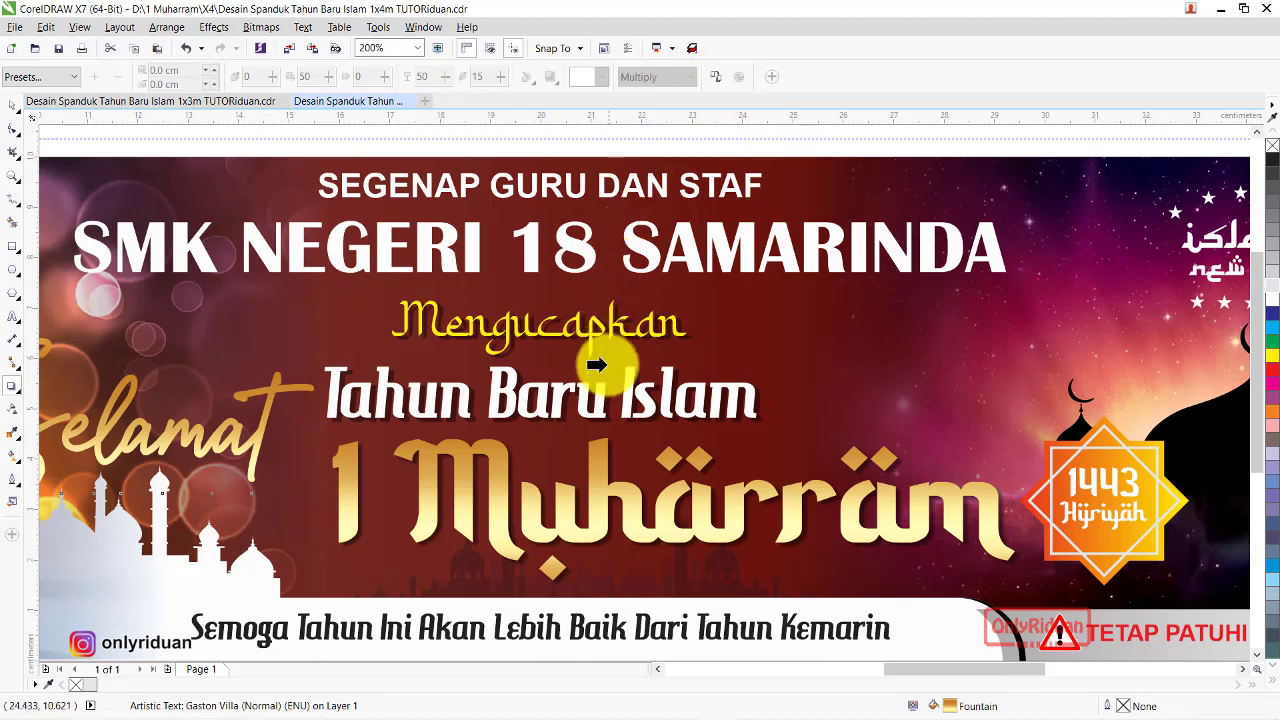
click(265, 461)
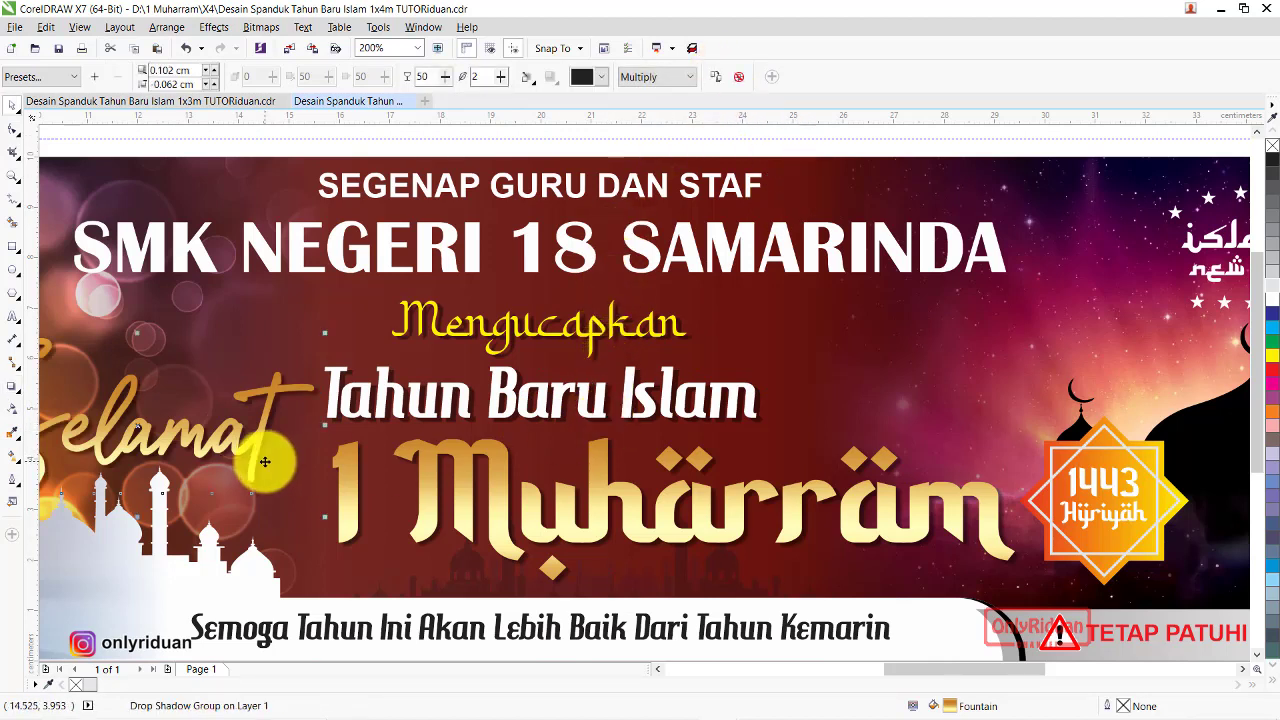
Copy the same drop shadow properties to the "SMK NEGERI 18 SAMARINDA" and "SEGENAP GURU DAN STAF" headings
click(588, 256)
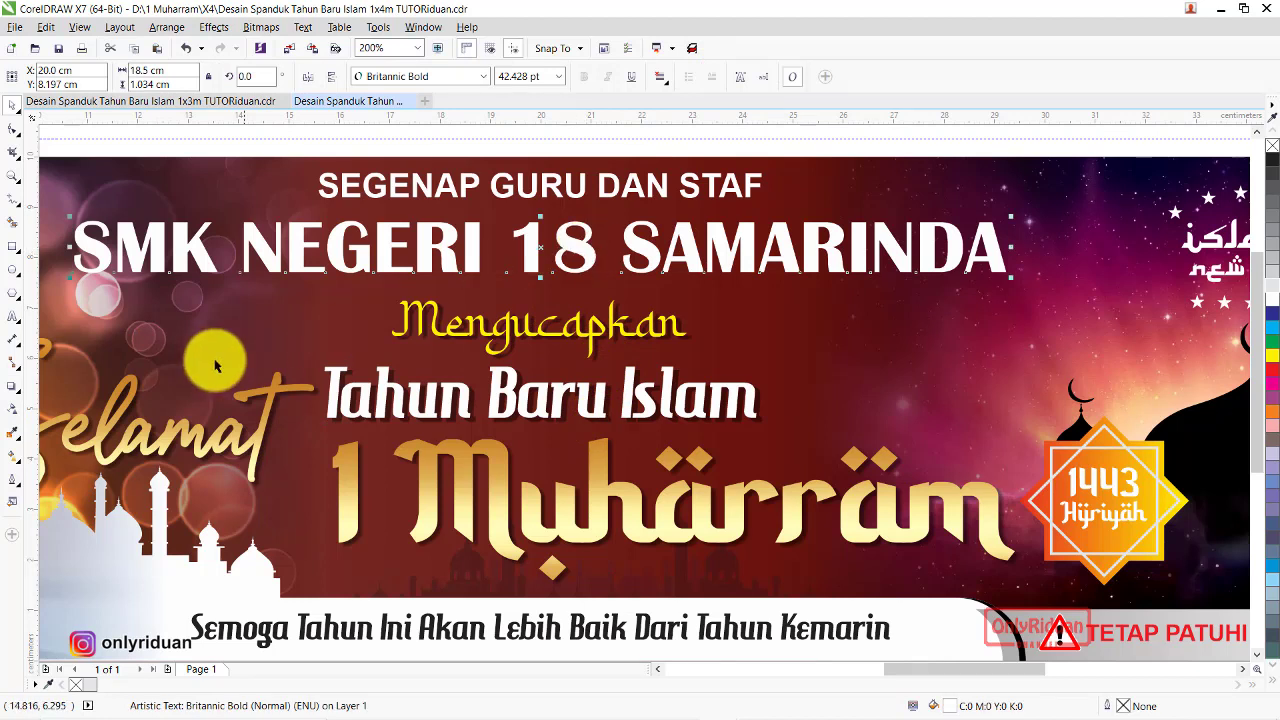
click(10, 389)
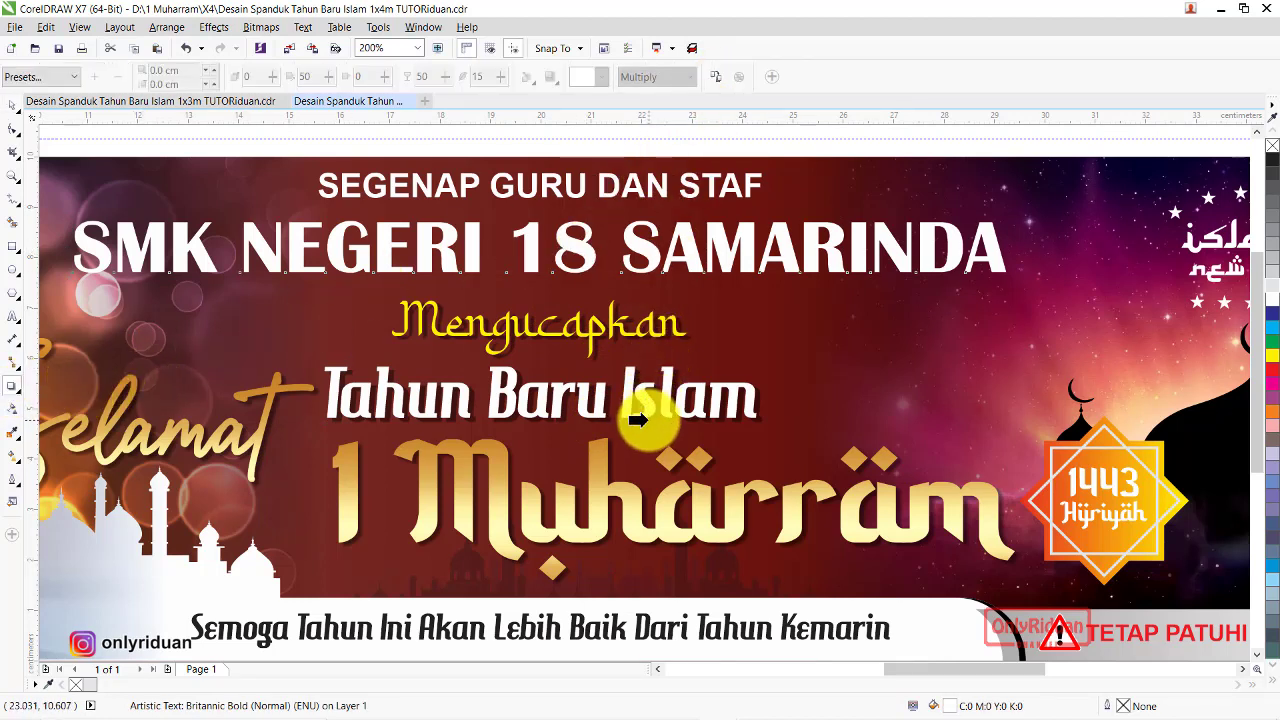
drag(640, 268, 645, 271)
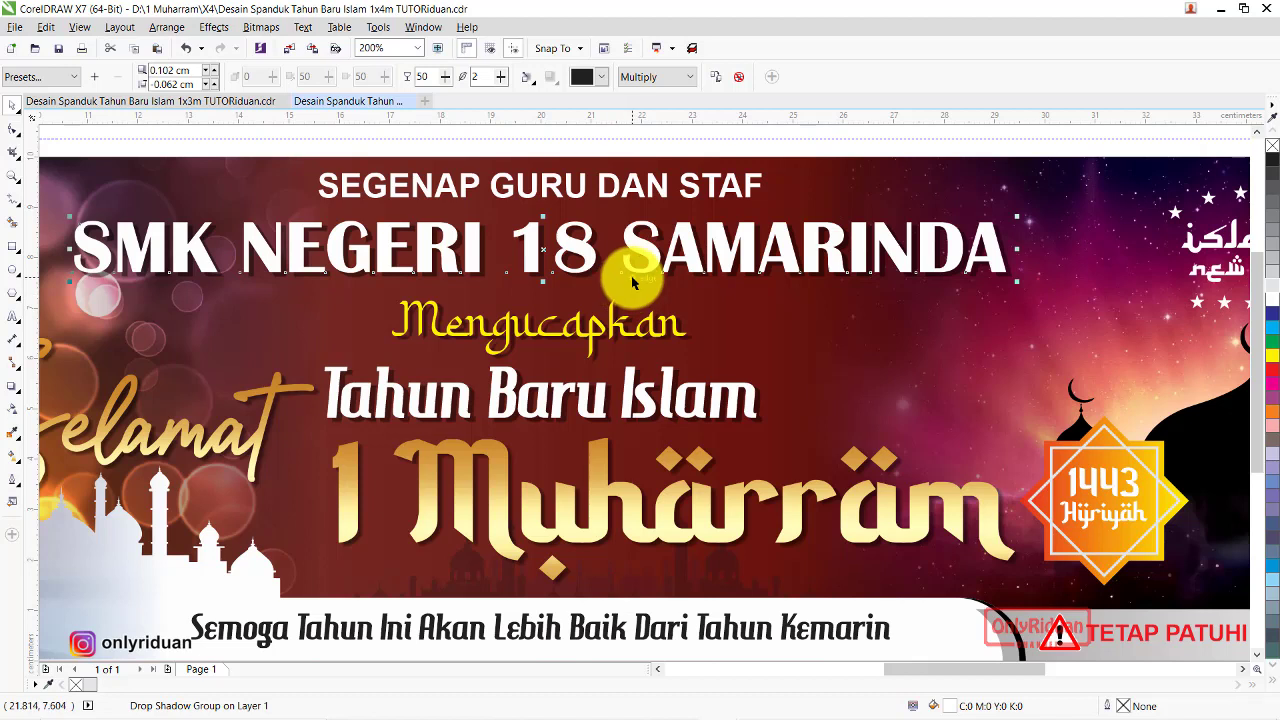
click(643, 188)
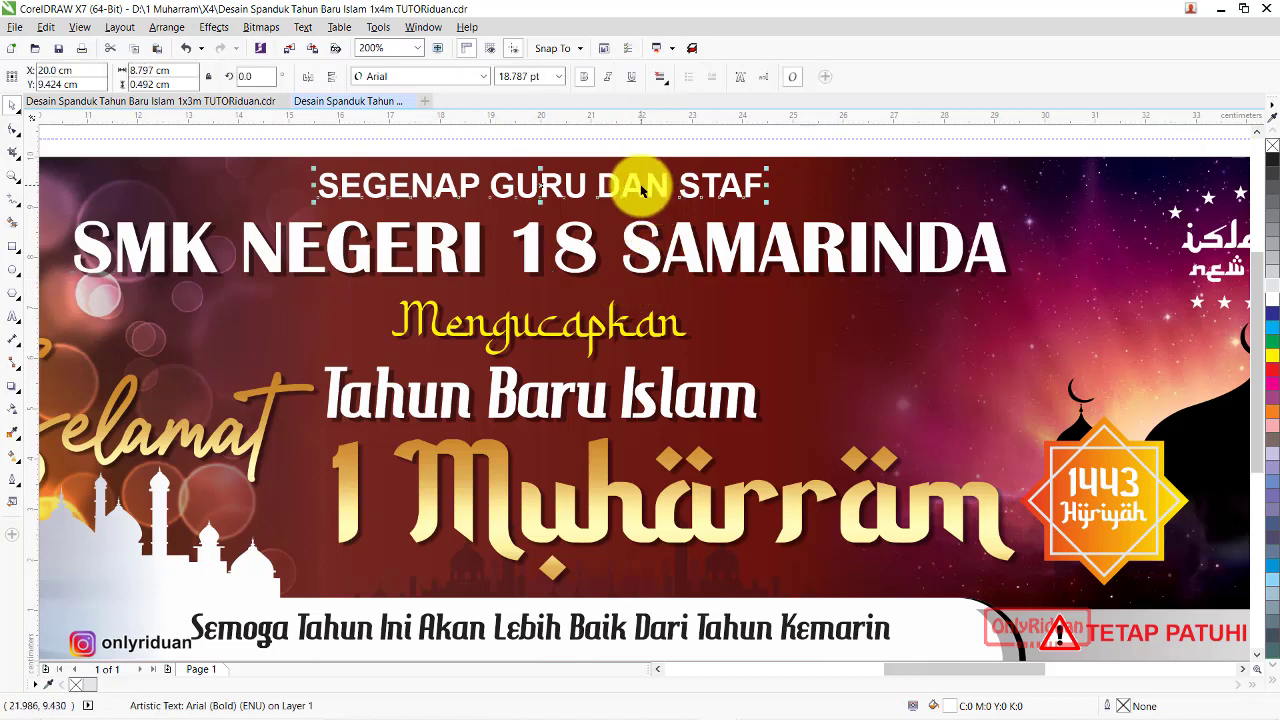
click(16, 388)
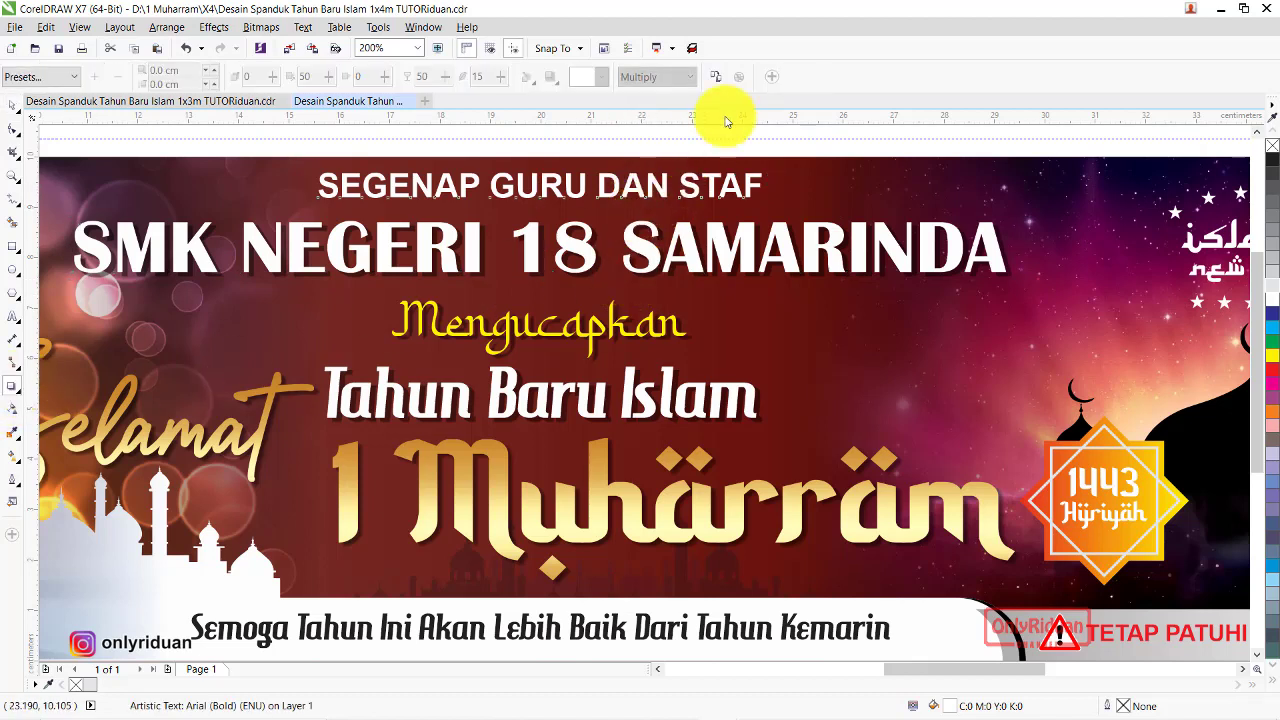
click(680, 274)
scroll(663, 229, down, 1)
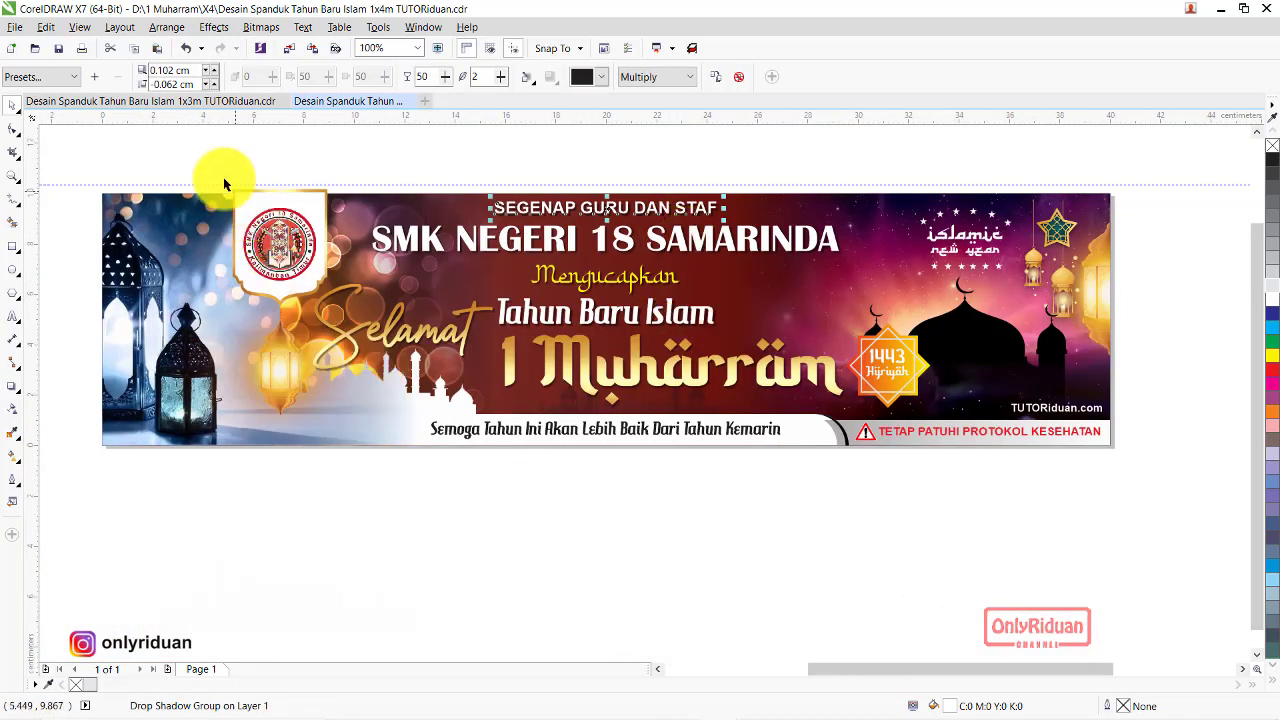
PowerClip the three objects of the school logo badge inside the banner's background rectangle
drag(201, 157, 347, 328)
right_click(279, 225)
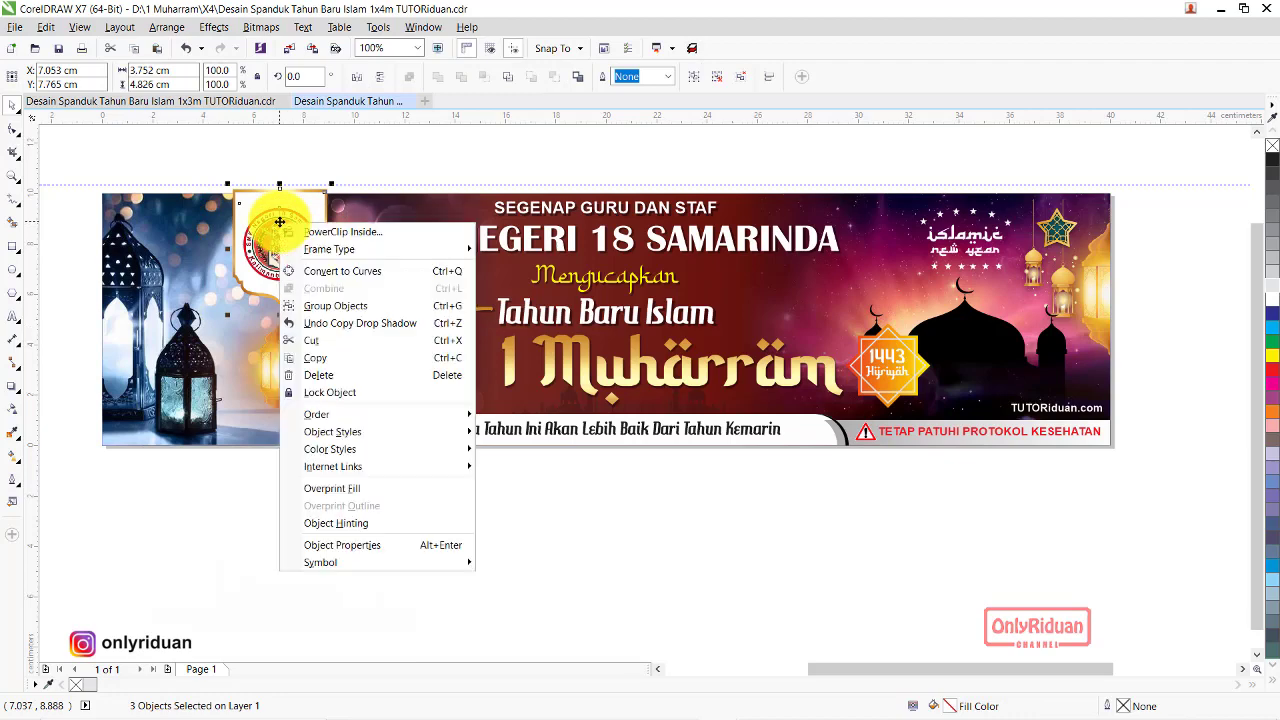
click(308, 171)
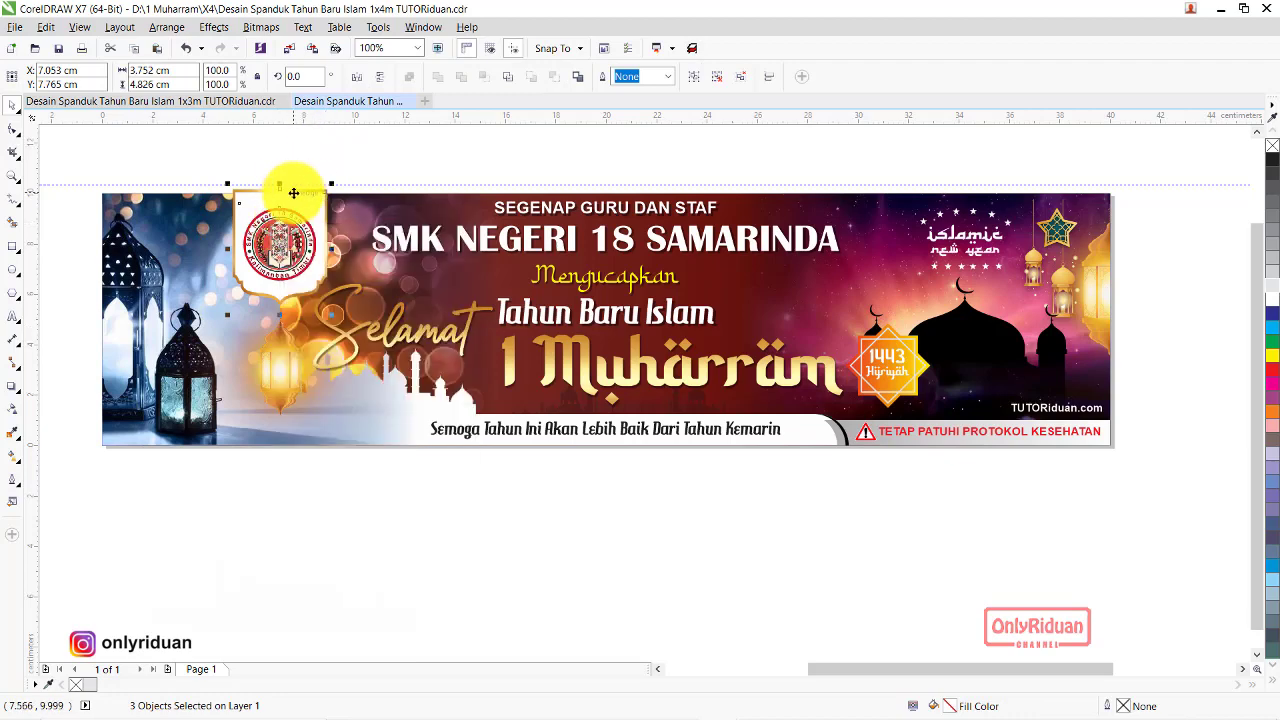
right_click(286, 224)
click(330, 233)
click(315, 230)
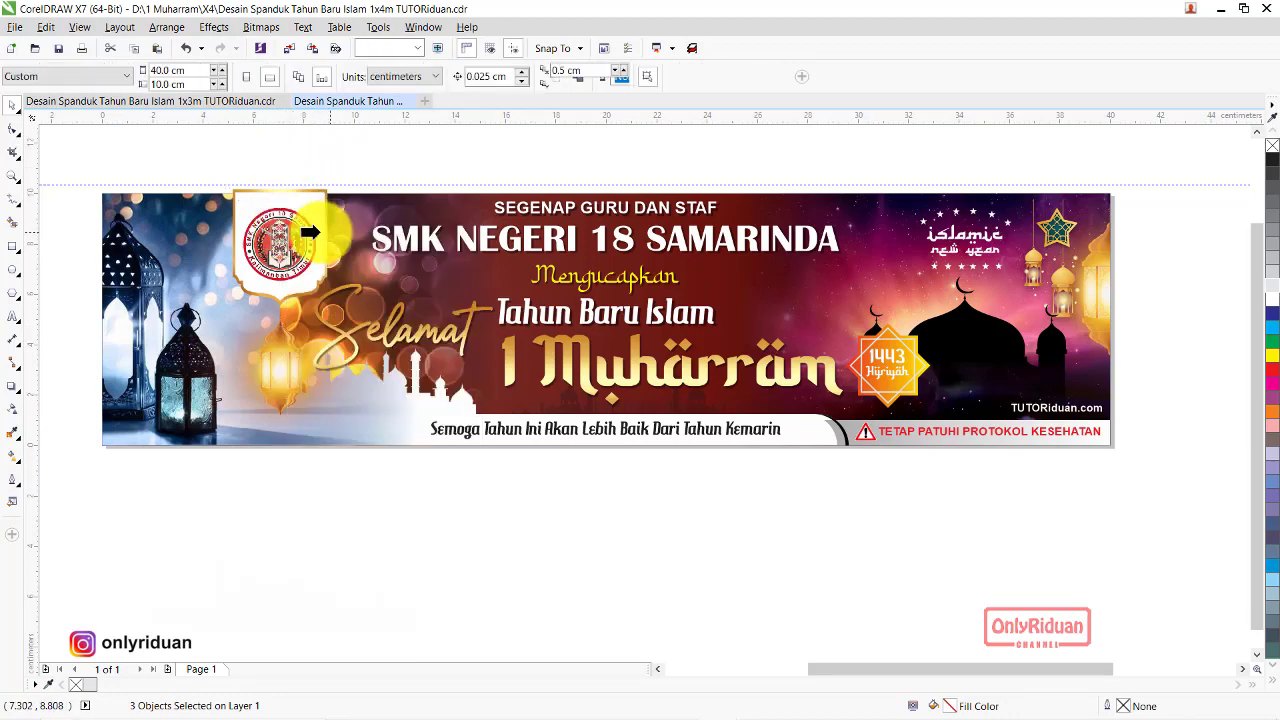
click(251, 180)
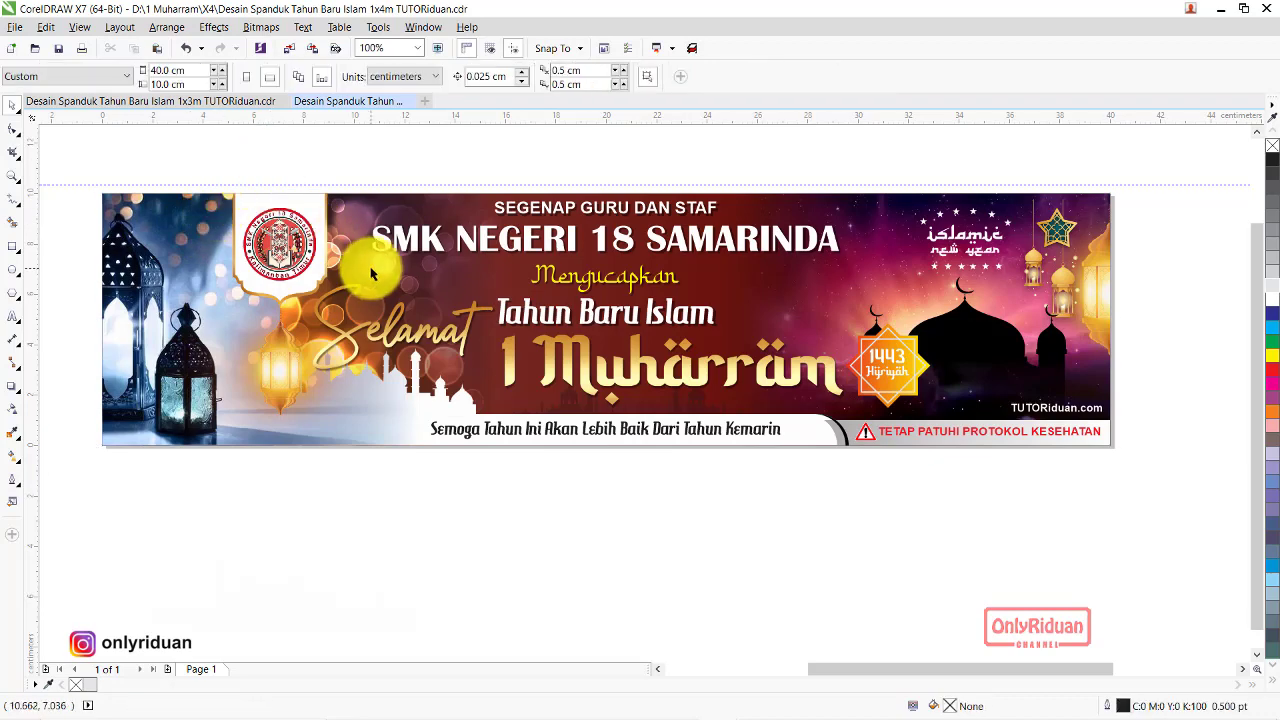
key(z)
drag(120, 160, 1157, 450)
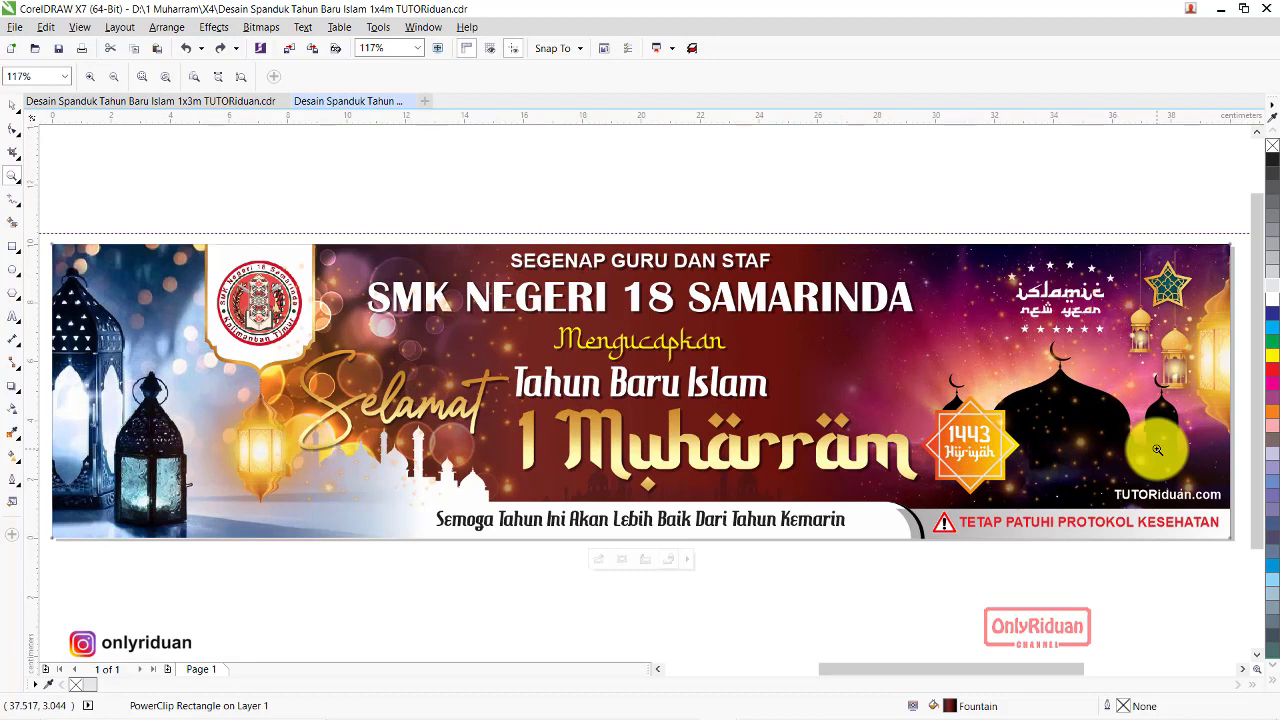
Switch to File Explorer and open the 1x4m banner PSD from the 1 Muharram > Share File > PSD folder in Photoshop
mouse_move(686, 705)
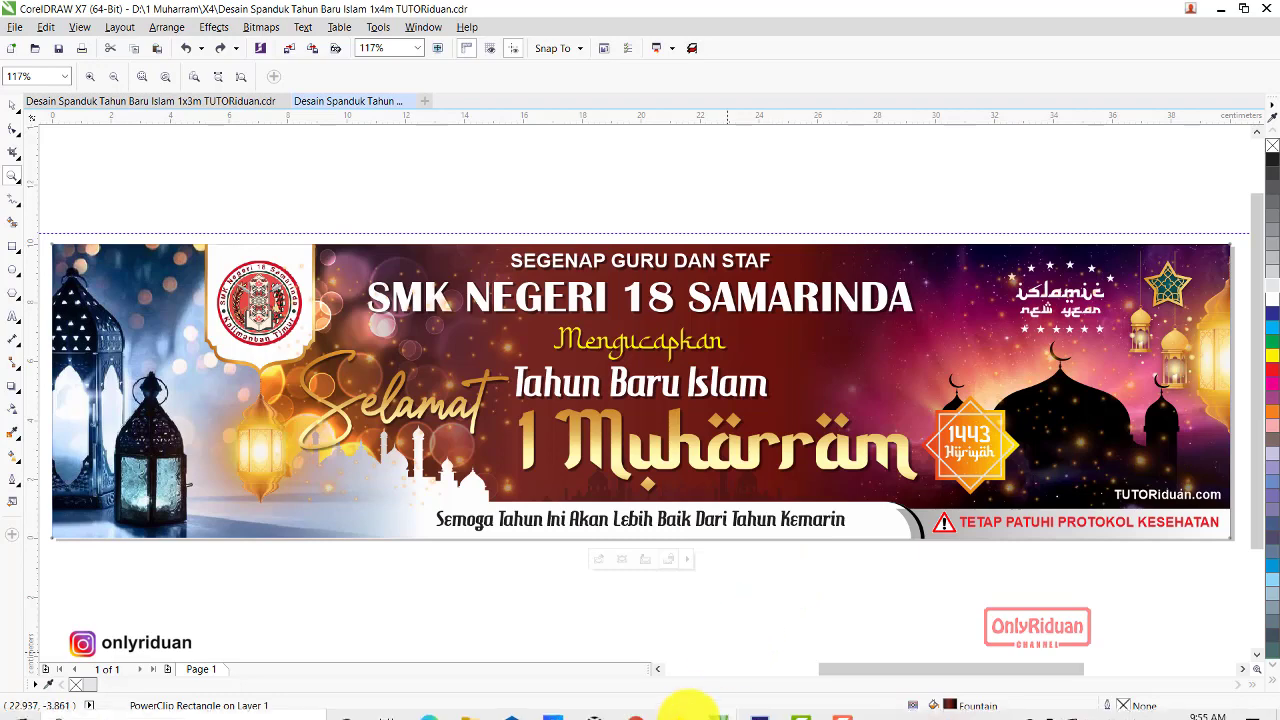
click(468, 705)
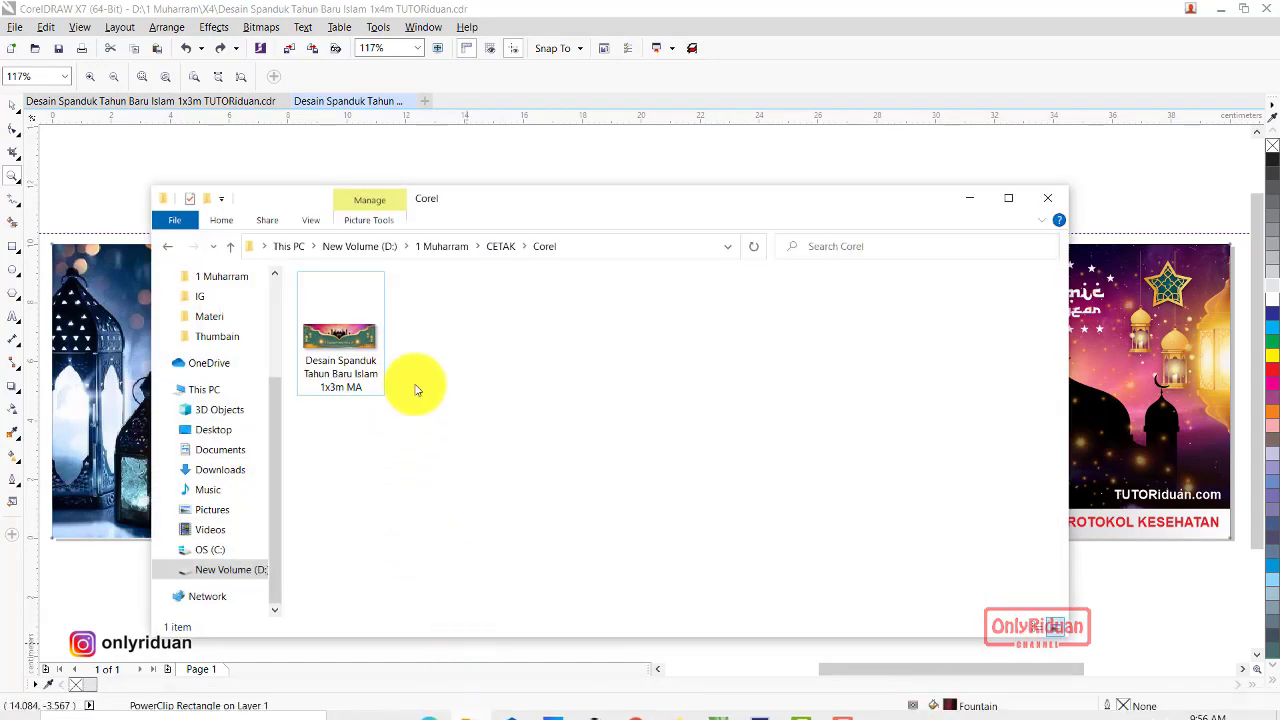
click(440, 247)
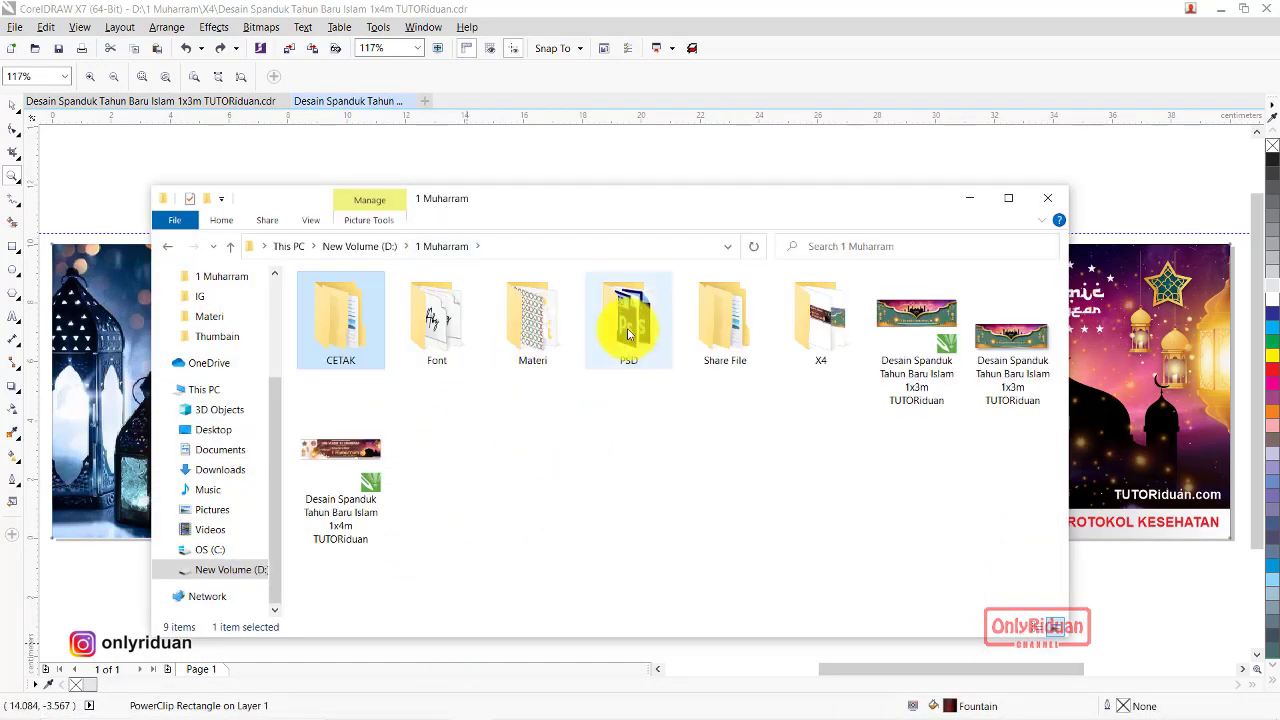
double_click(710, 348)
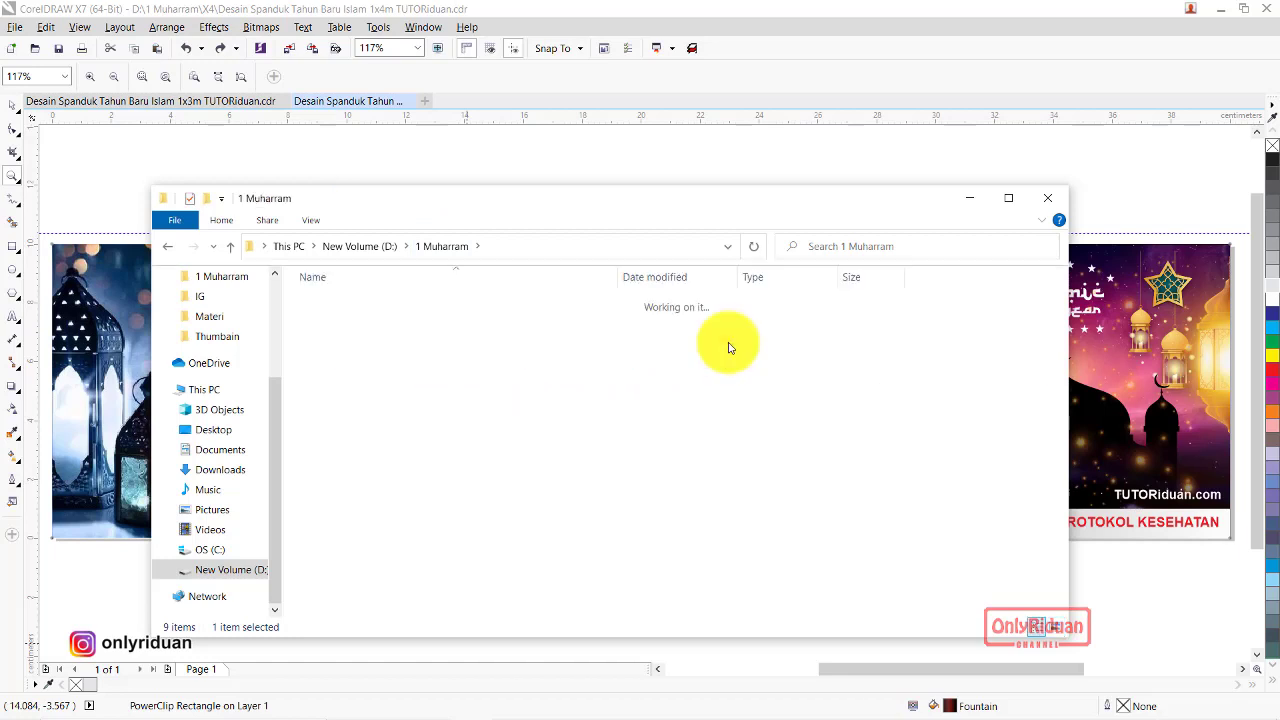
double_click(324, 303)
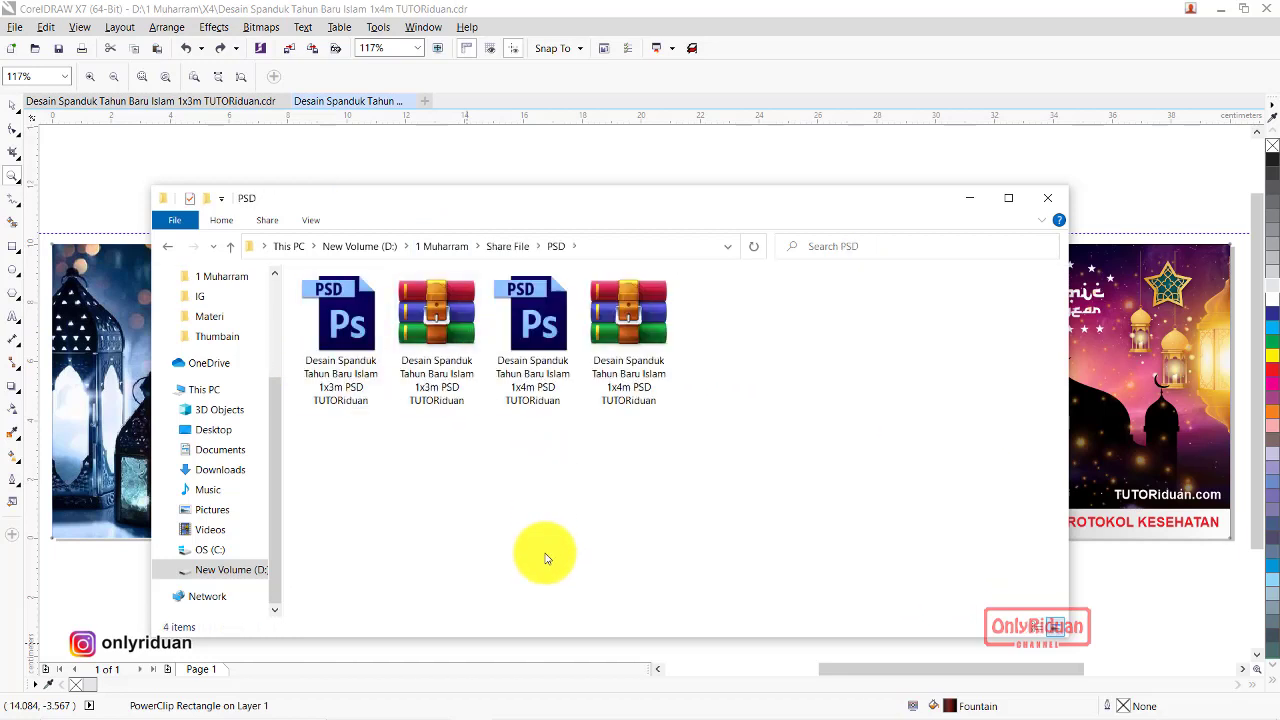
double_click(531, 399)
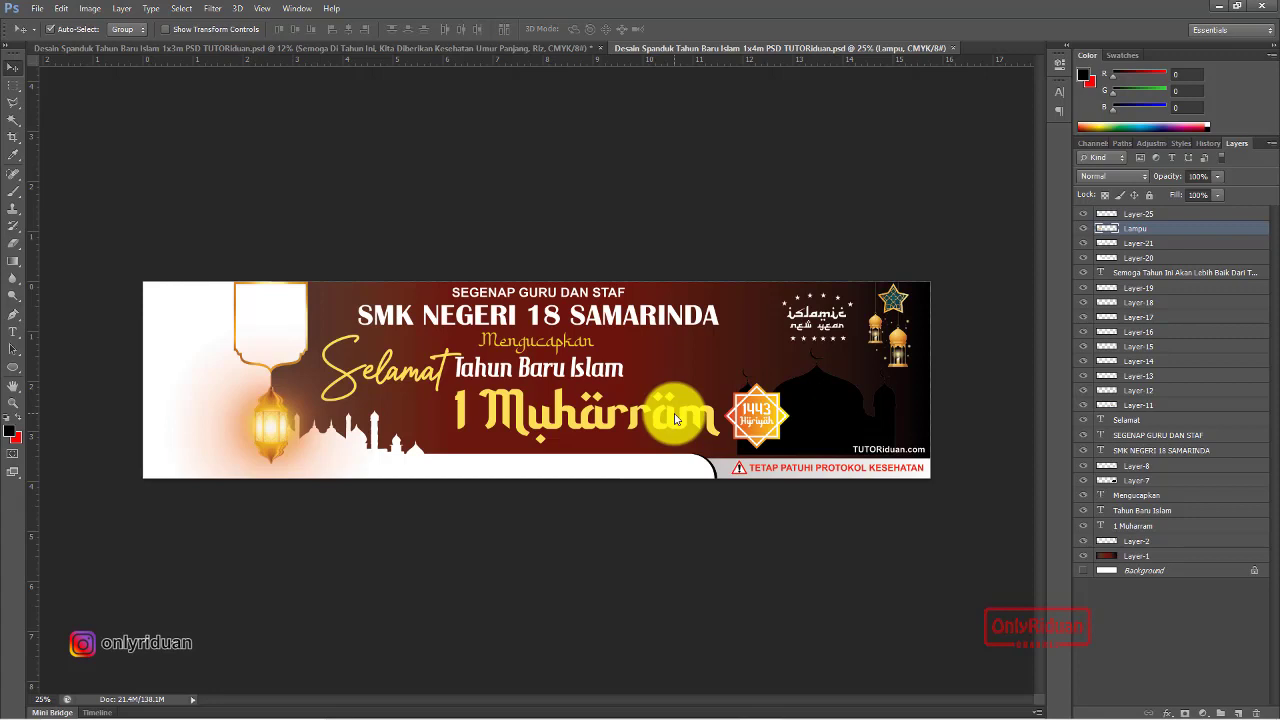
Place the "Langit memerah" image from the Materi folder directly above Layer-1
click(1146, 558)
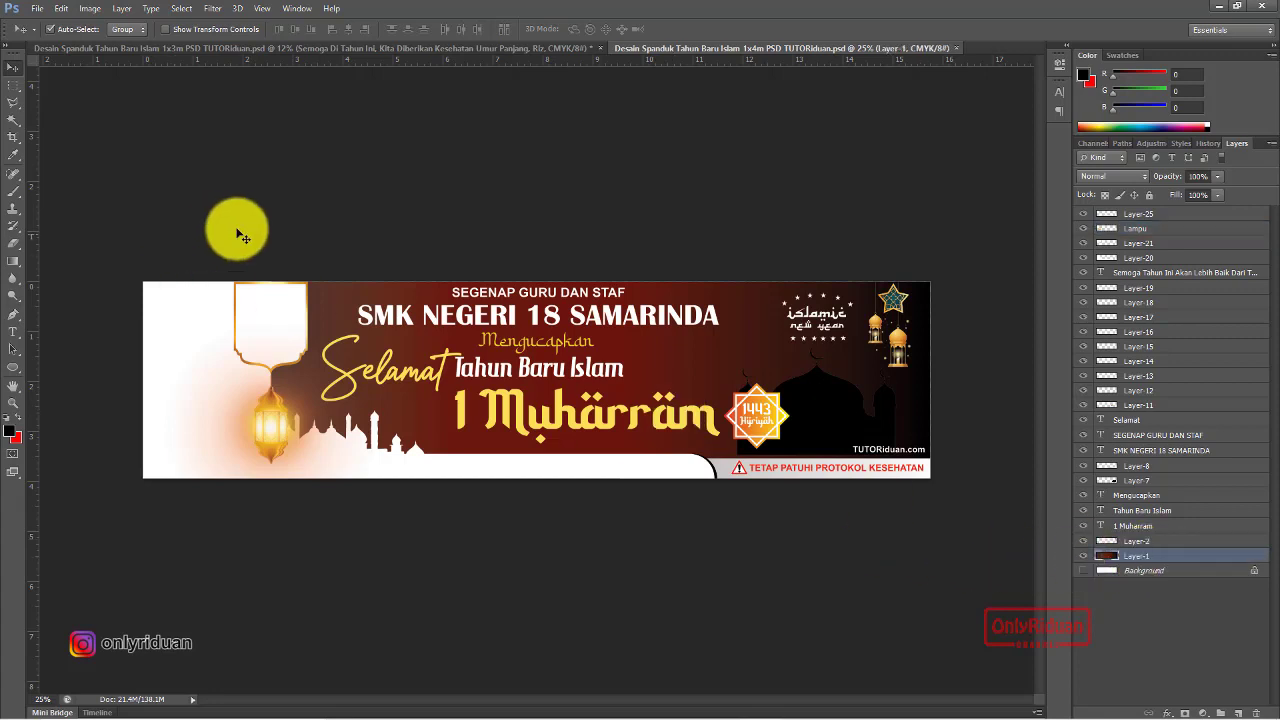
click(36, 8)
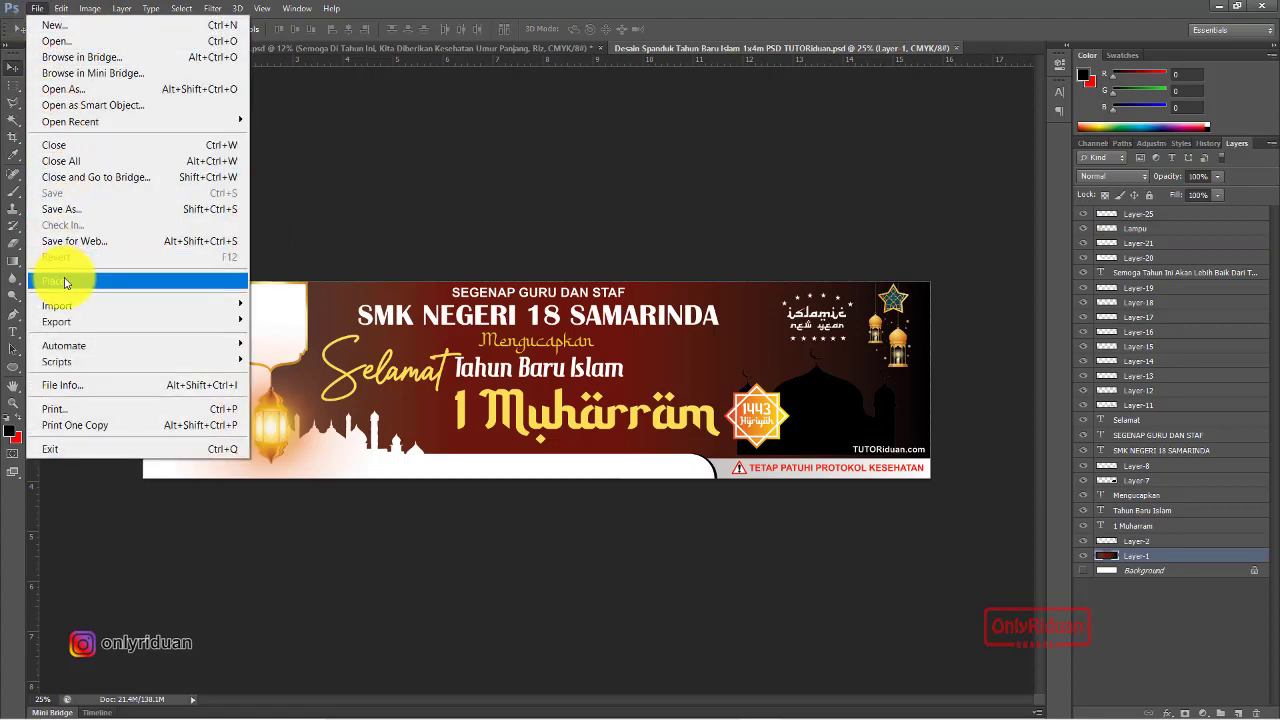
click(57, 281)
double_click(534, 228)
click(522, 372)
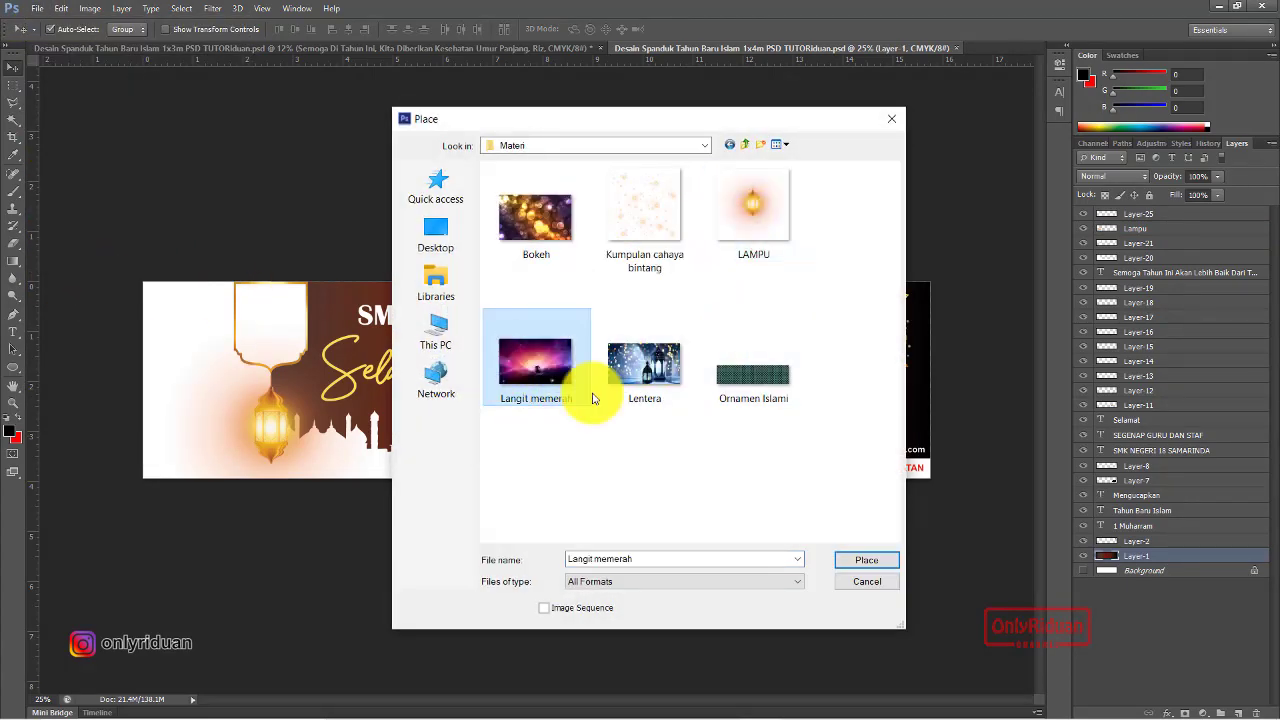
click(848, 560)
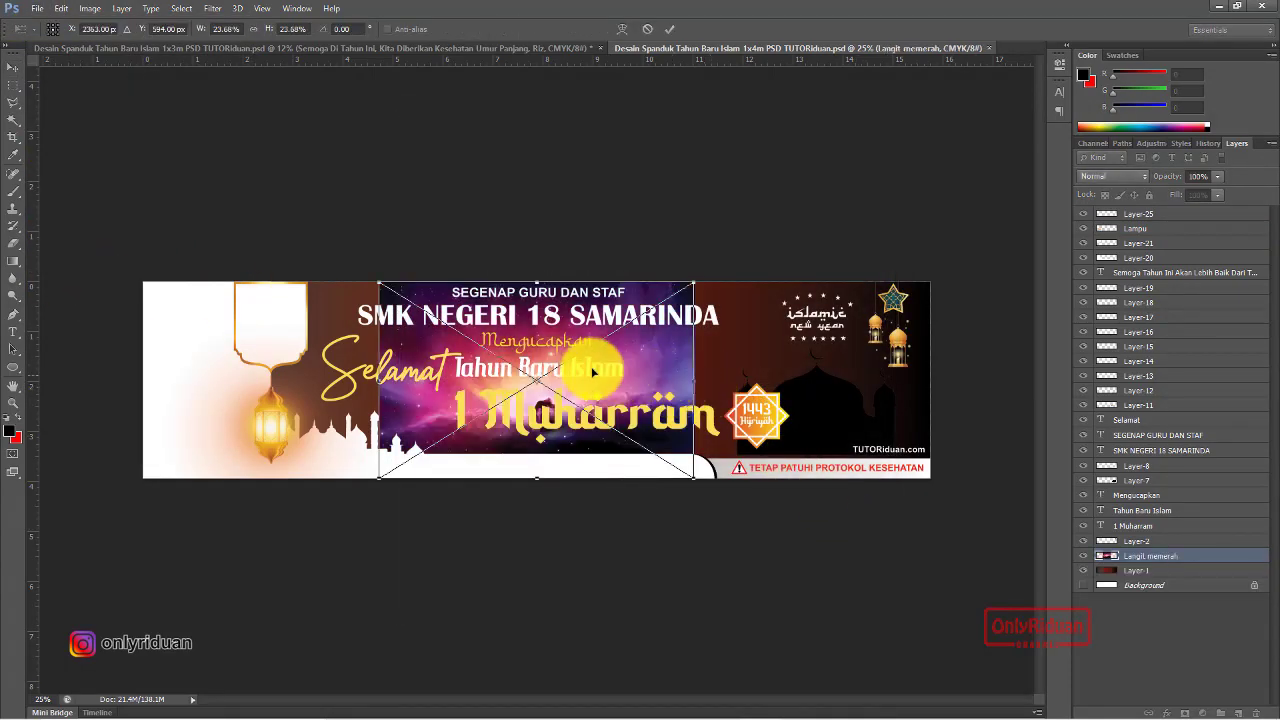
Position the Langit memerah image over the mosque at the banner's right end and fade its left edge with a black-to-transparent gradient layer mask
drag(842, 387, 914, 357)
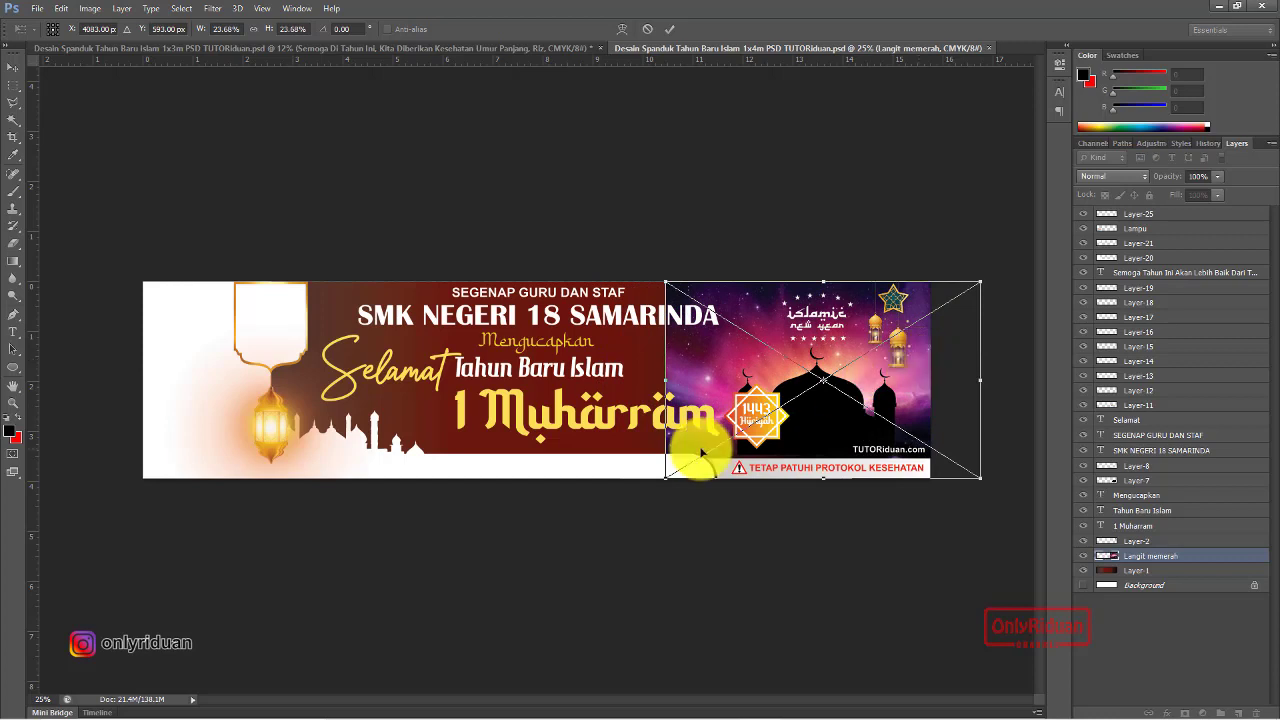
click(670, 30)
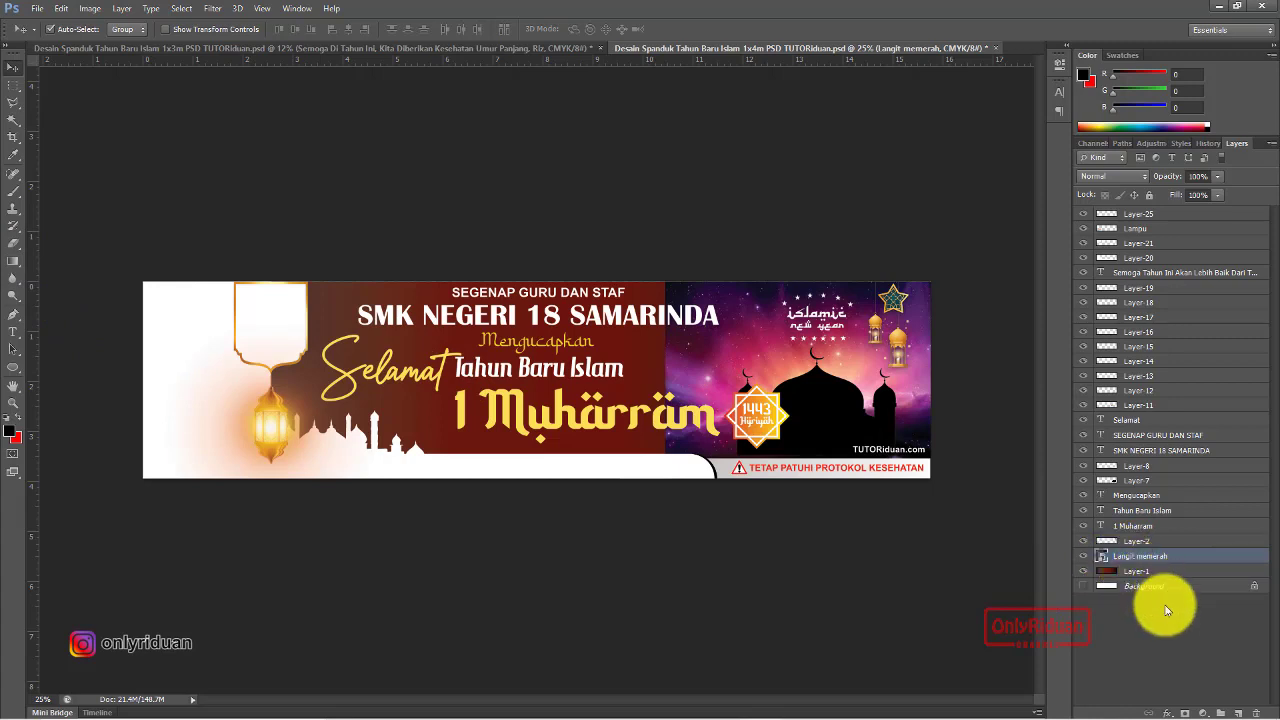
click(1185, 713)
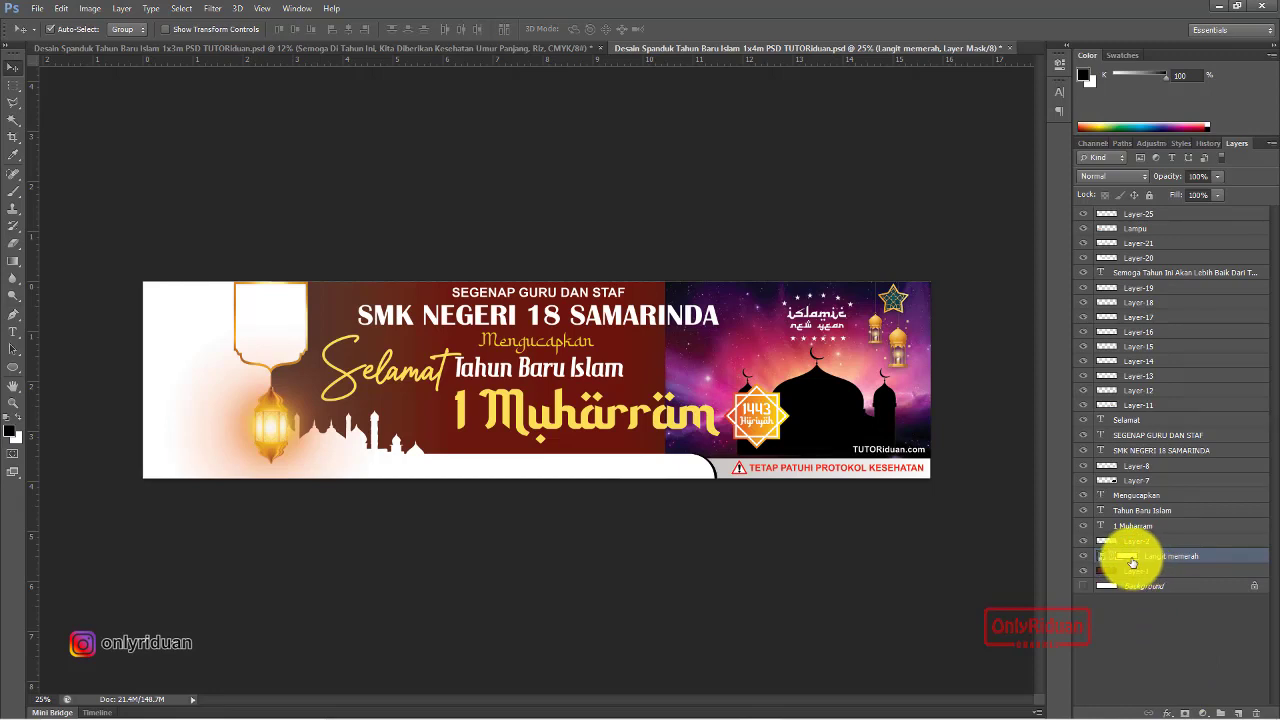
click(16, 266)
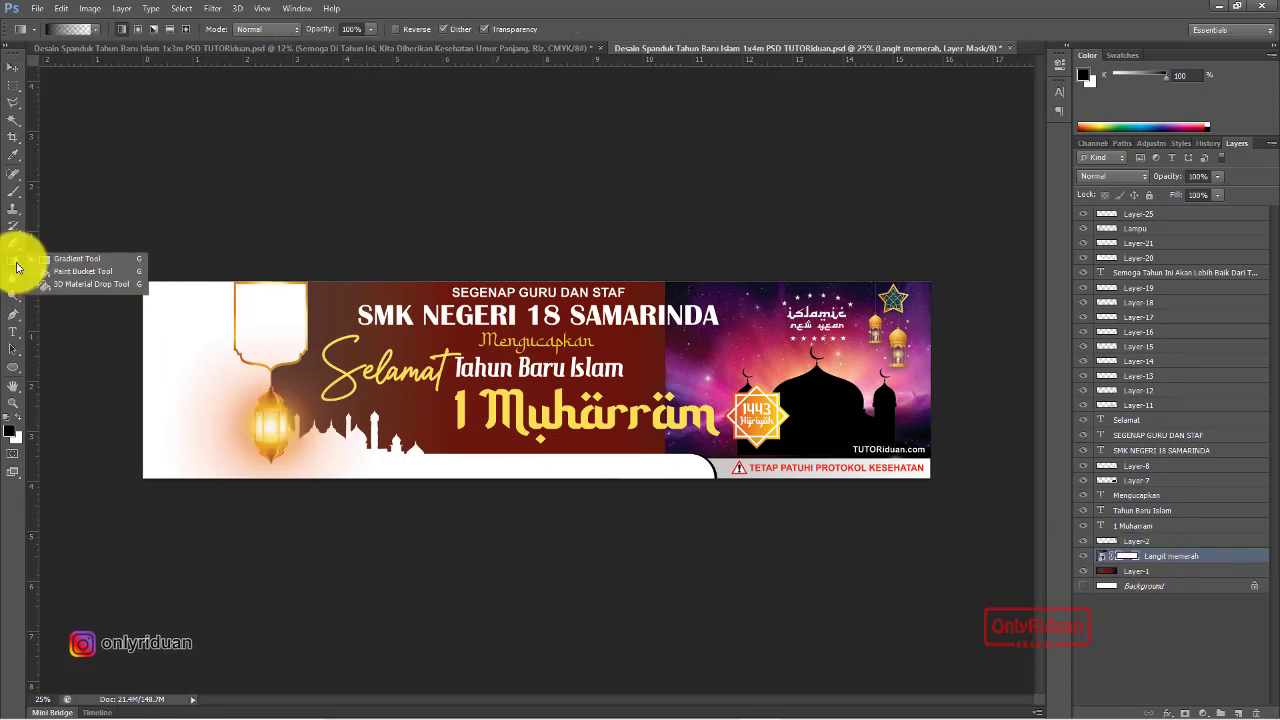
click(55, 258)
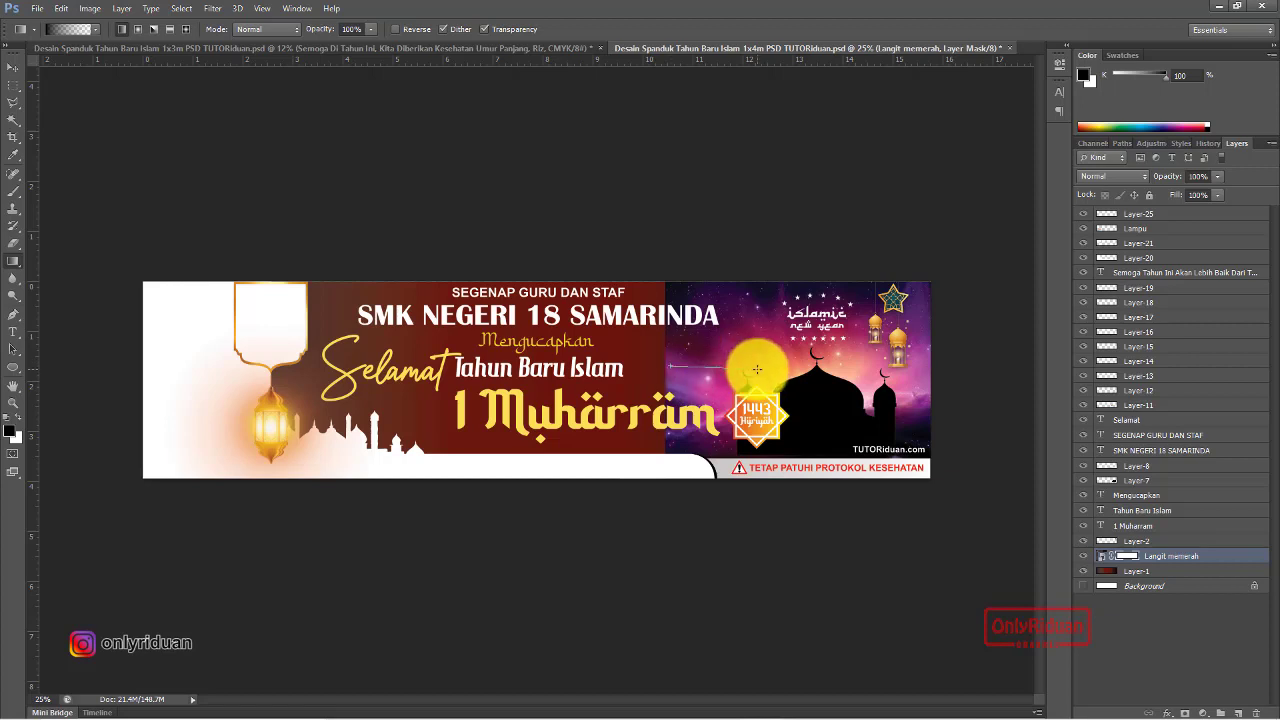
drag(668, 365, 764, 365)
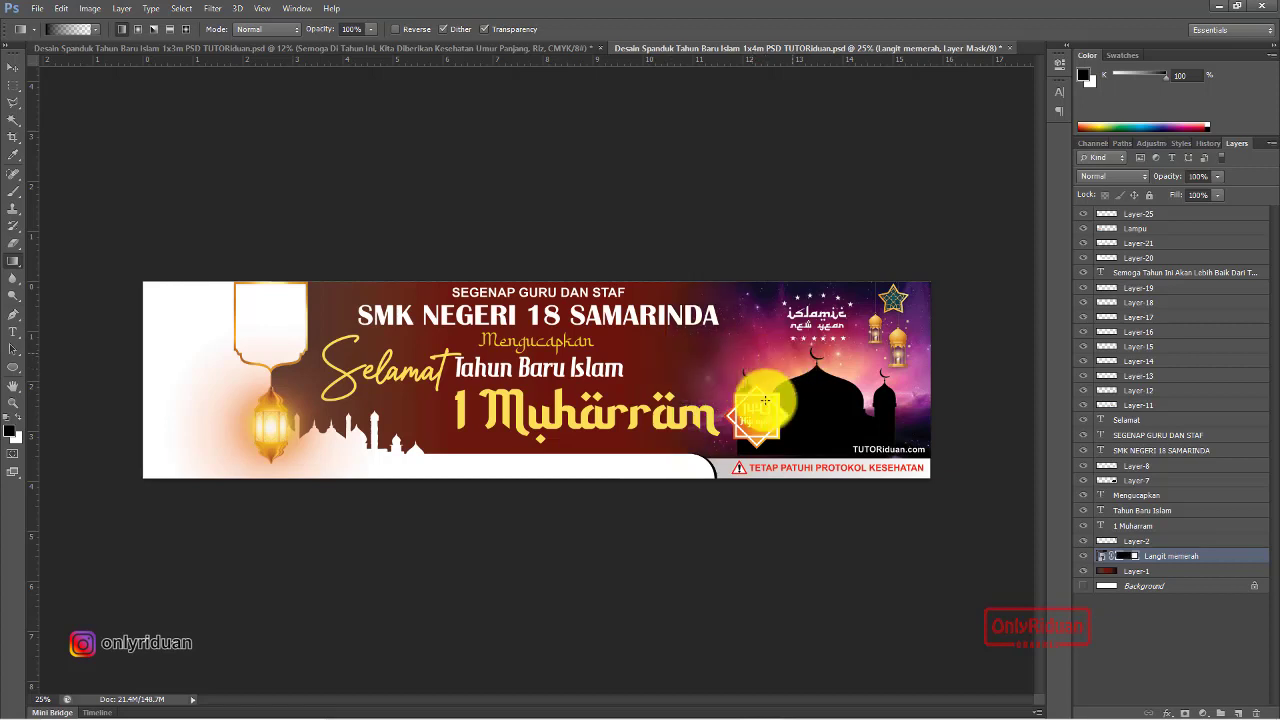
click(14, 66)
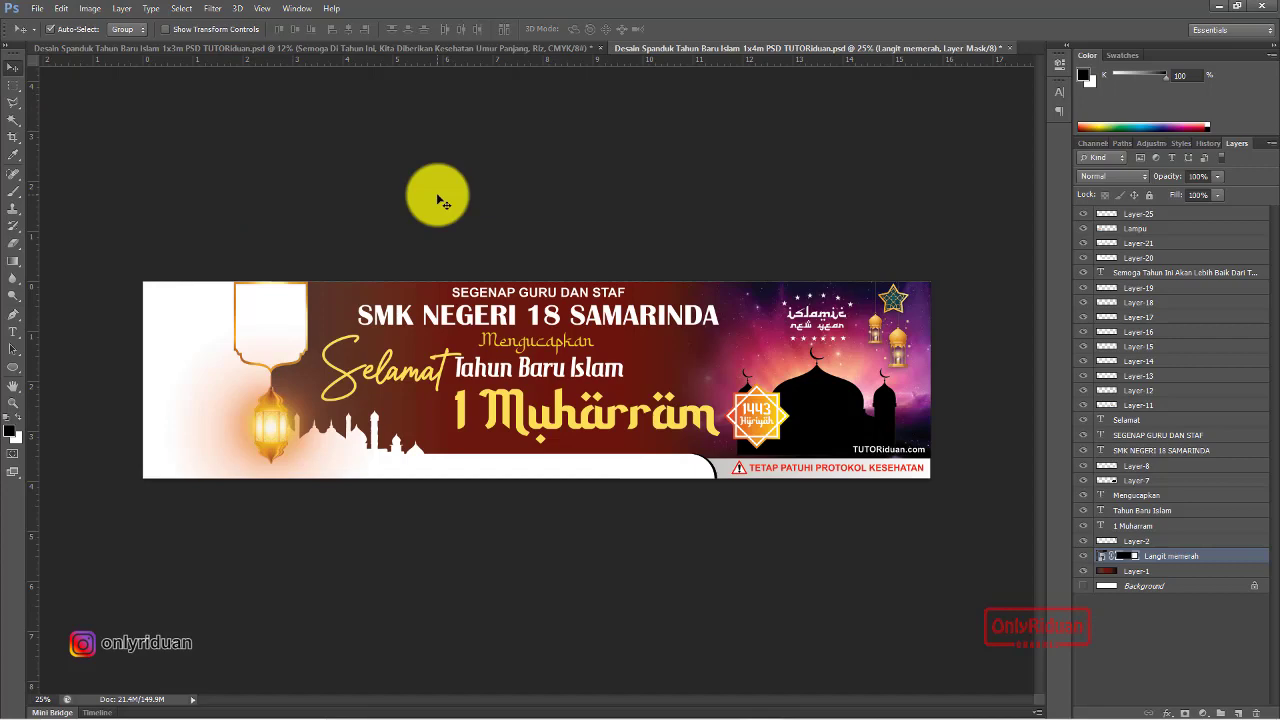
Place the Bokeh image from the Materi folder above Langit memerah, positioned over the banner's left end behind the lamp and "Selamat" text
click(36, 8)
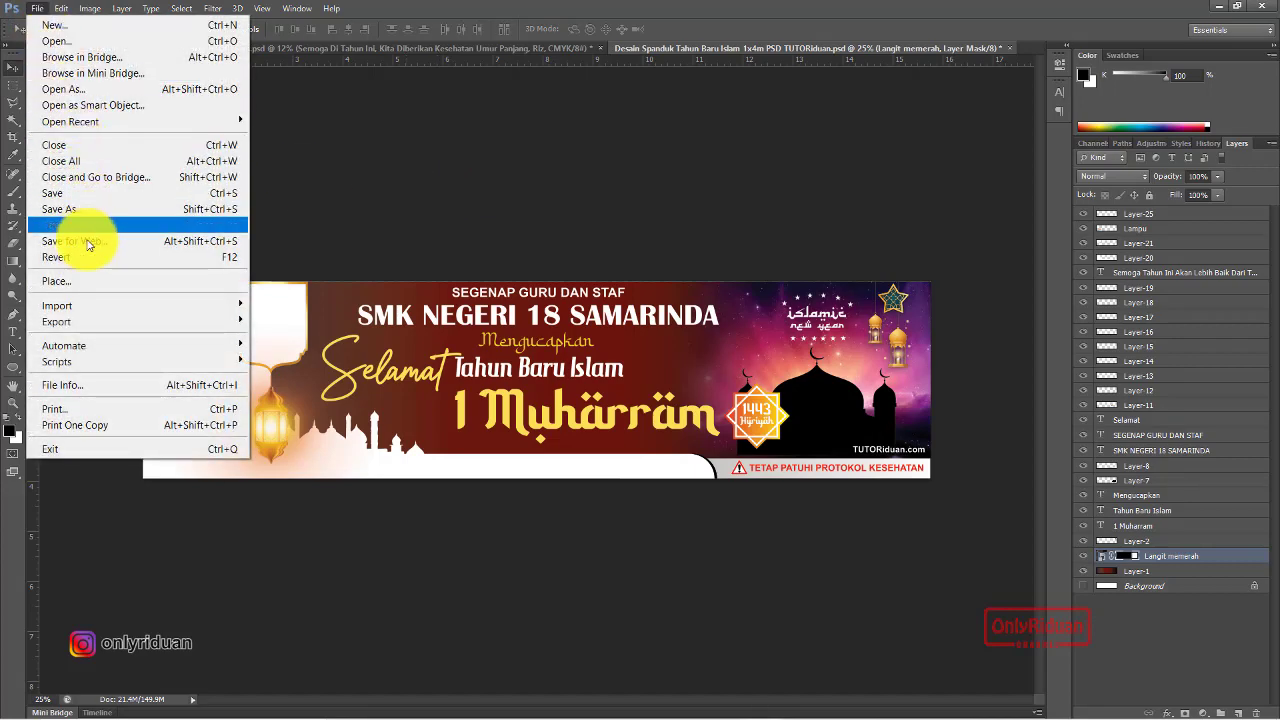
click(70, 280)
click(548, 233)
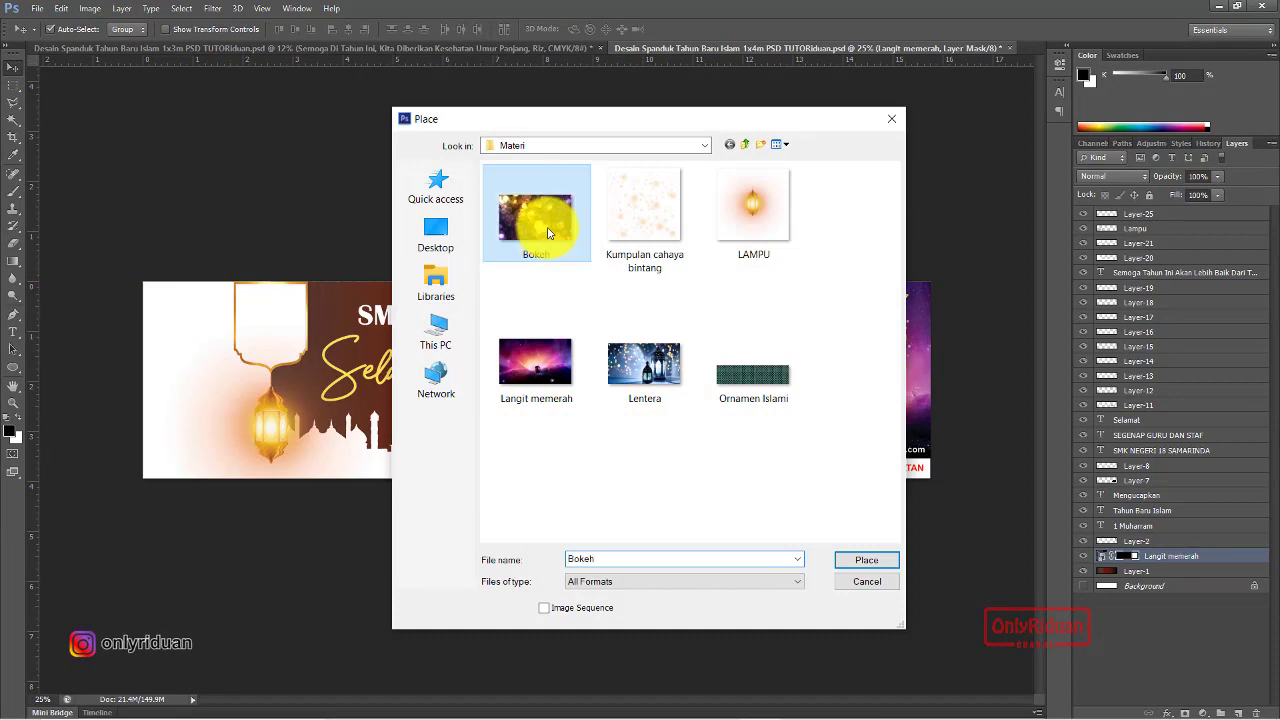
click(846, 557)
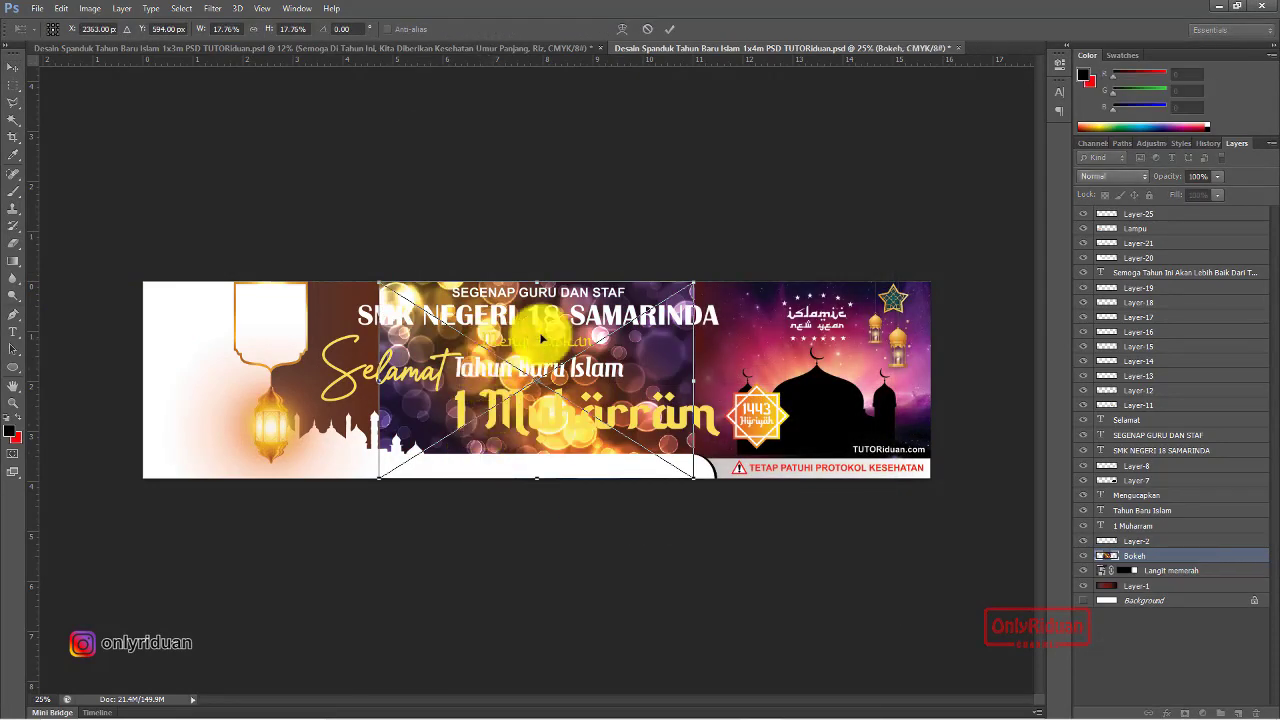
drag(651, 359, 396, 359)
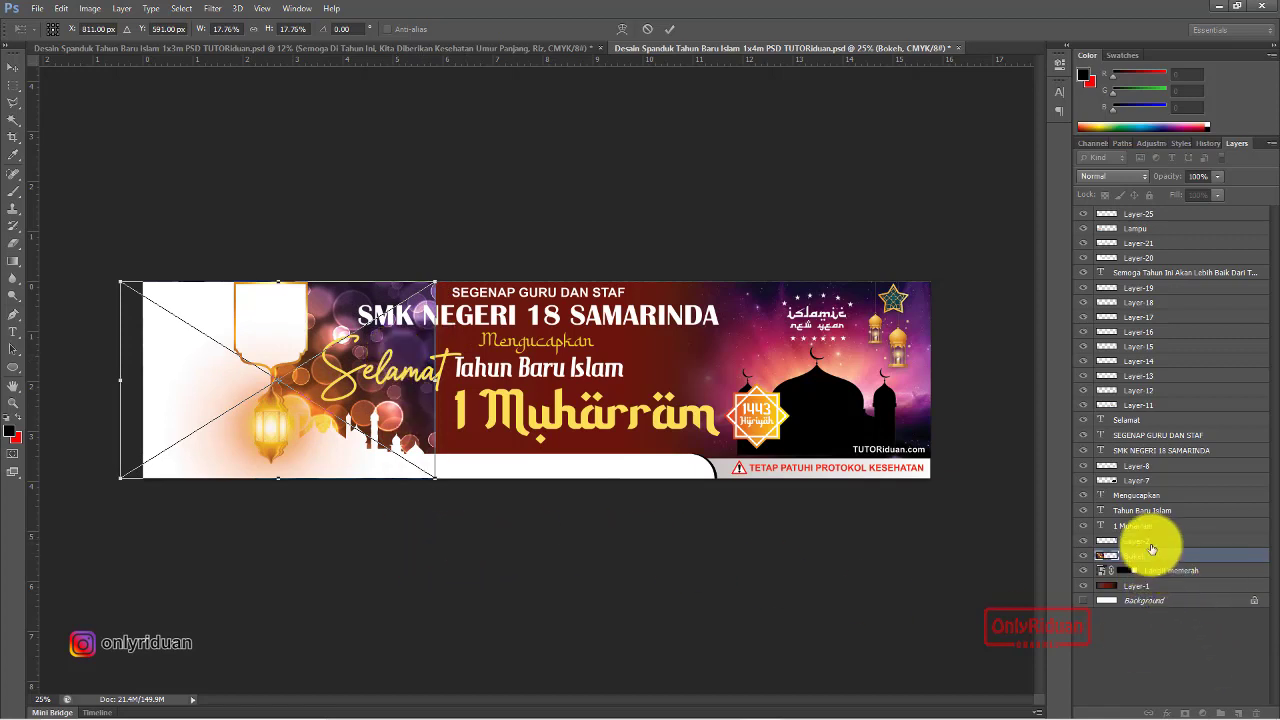
click(649, 28)
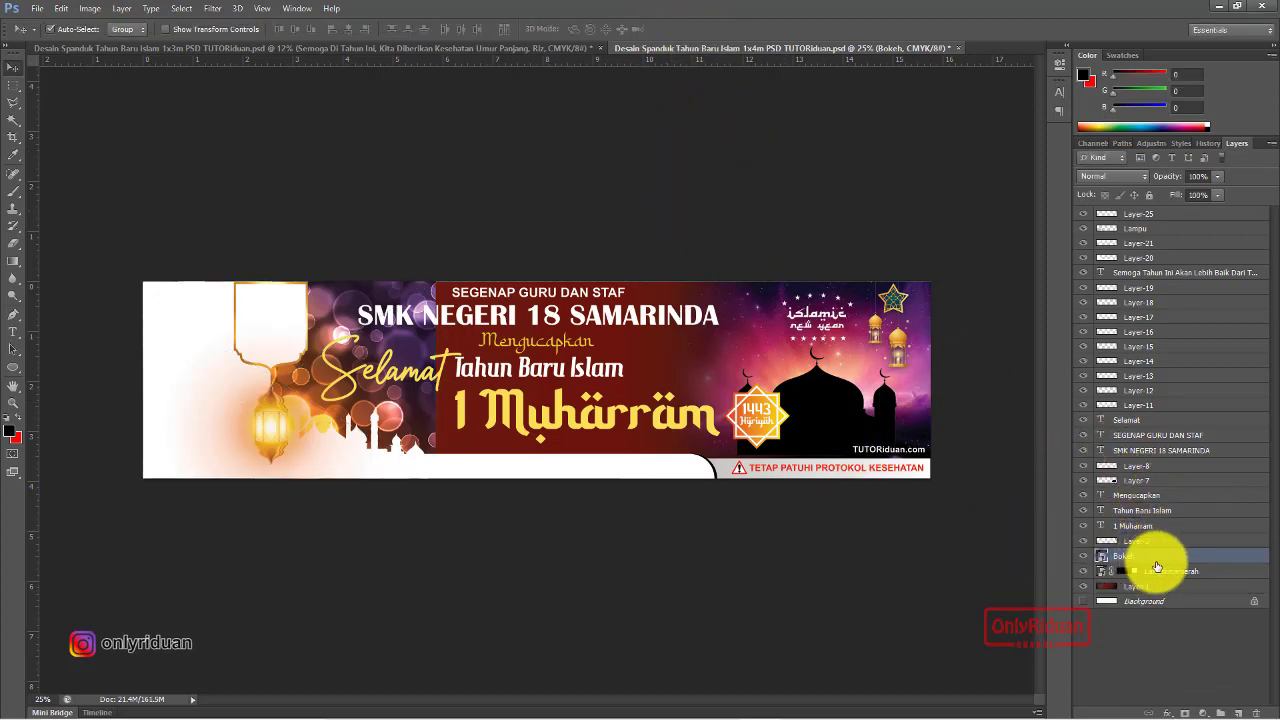
Add a layer mask to Bokeh and fade the image's right edge into the maroon background with a linear gradient
click(1186, 713)
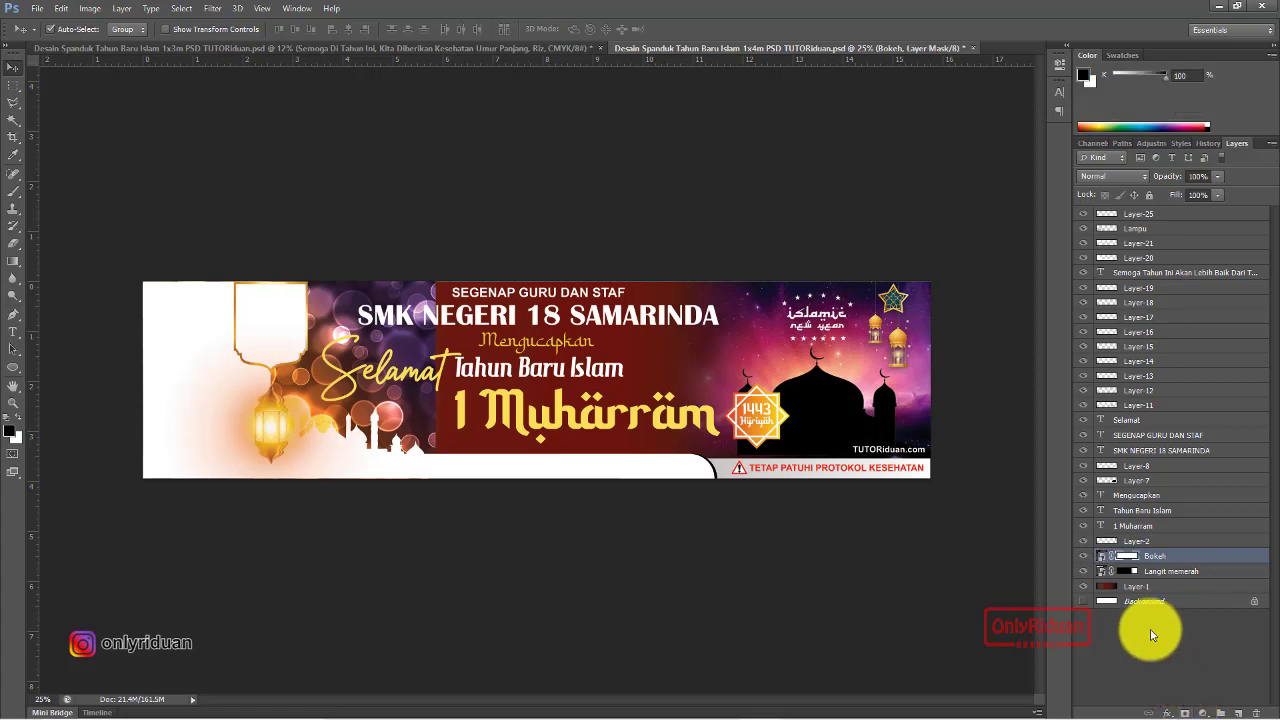
right_click(18, 263)
click(60, 257)
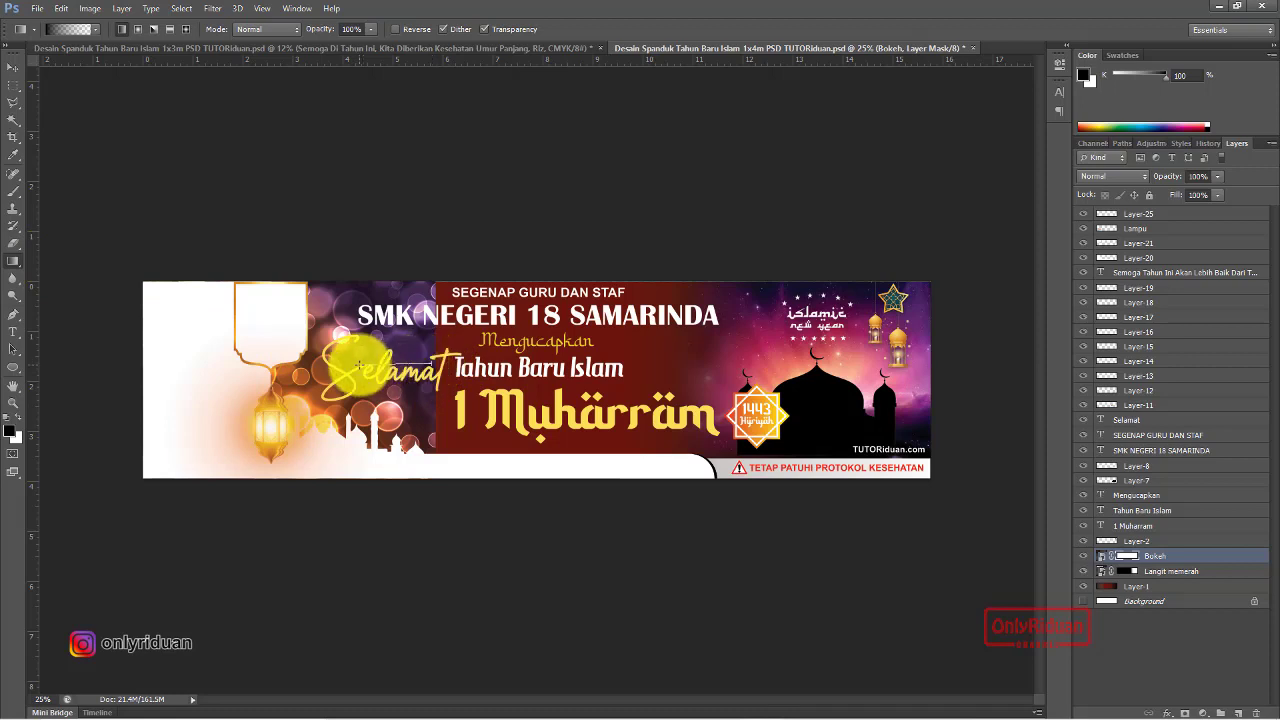
drag(357, 362, 358, 362)
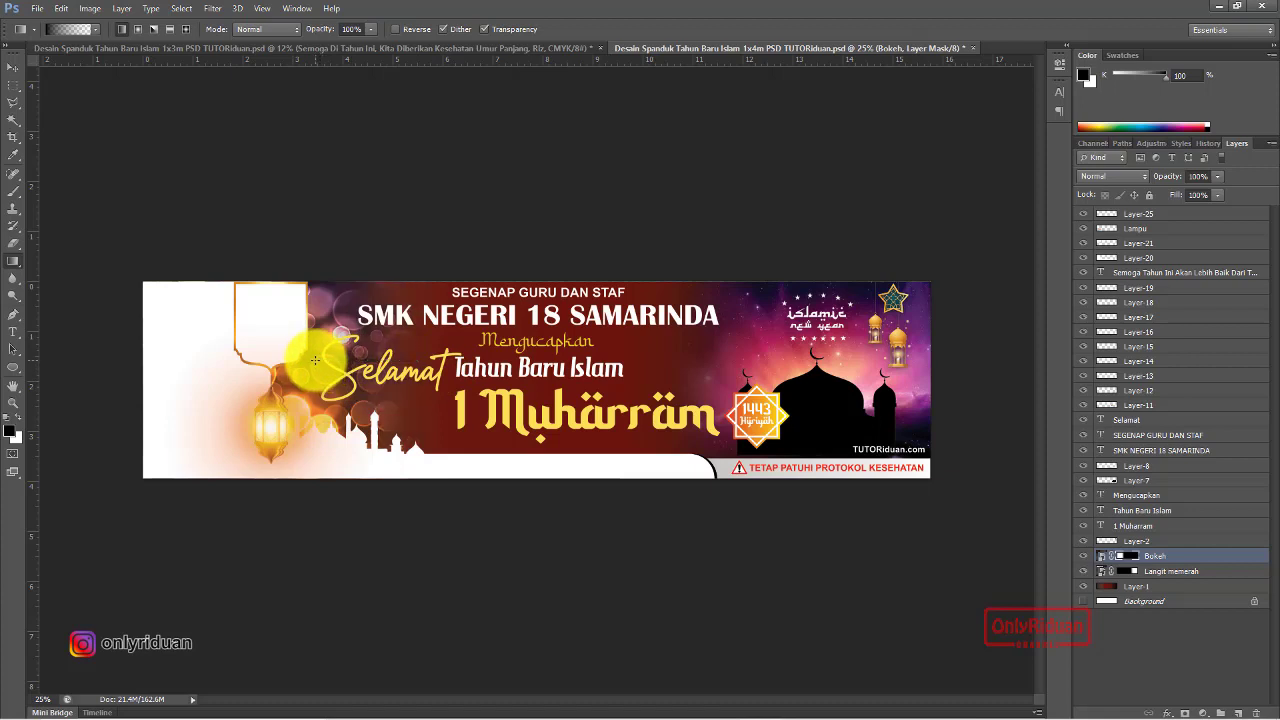
click(13, 68)
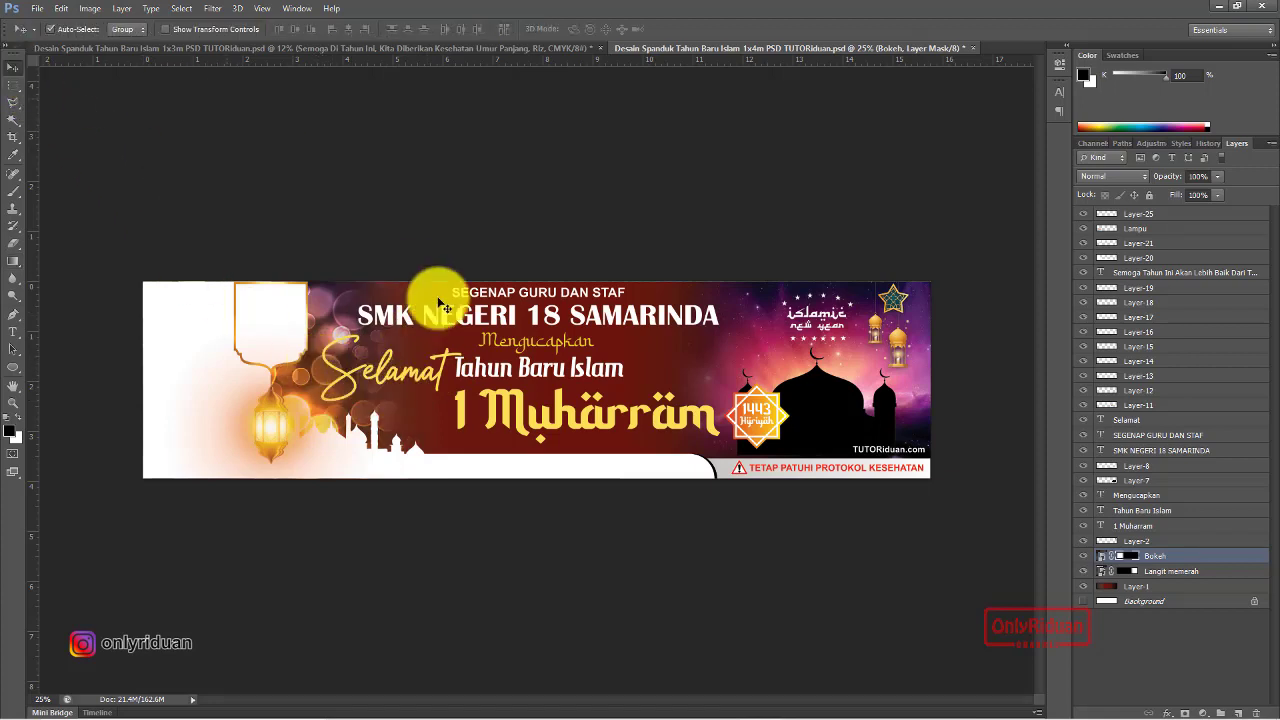
click(418, 635)
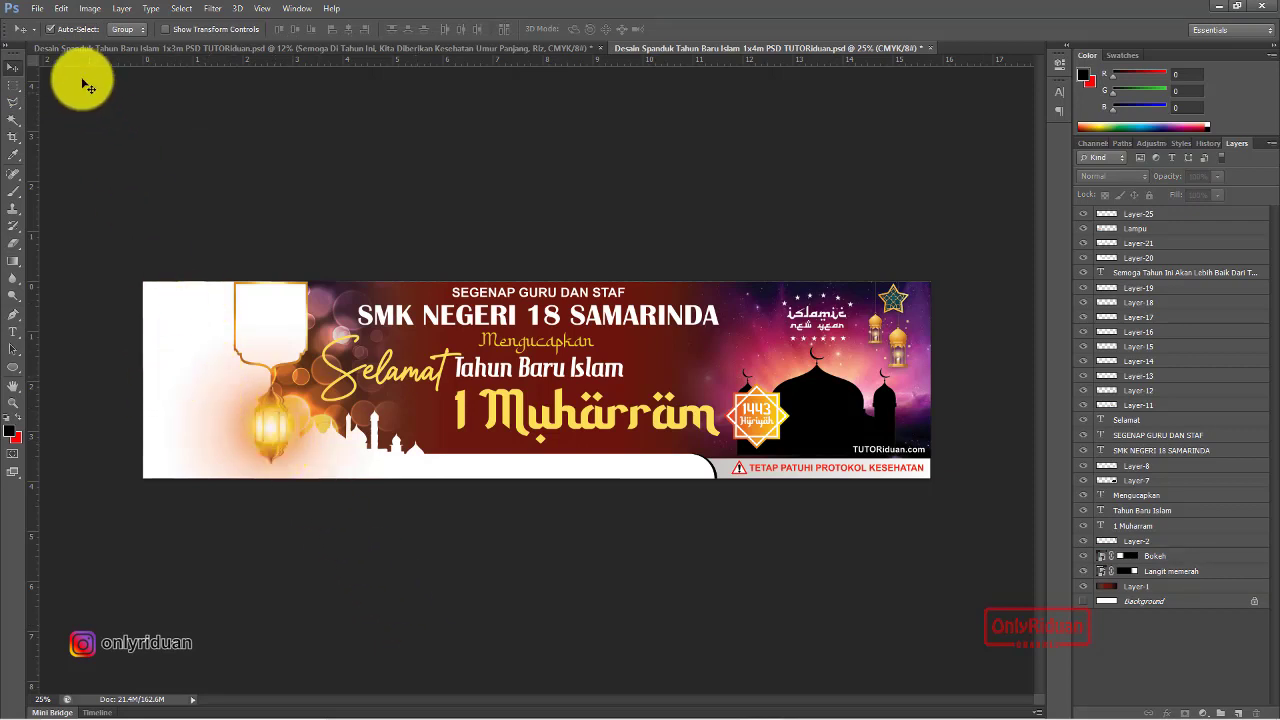
Place the Lentera image from the Materi folder as the topmost layer of the banner
click(38, 10)
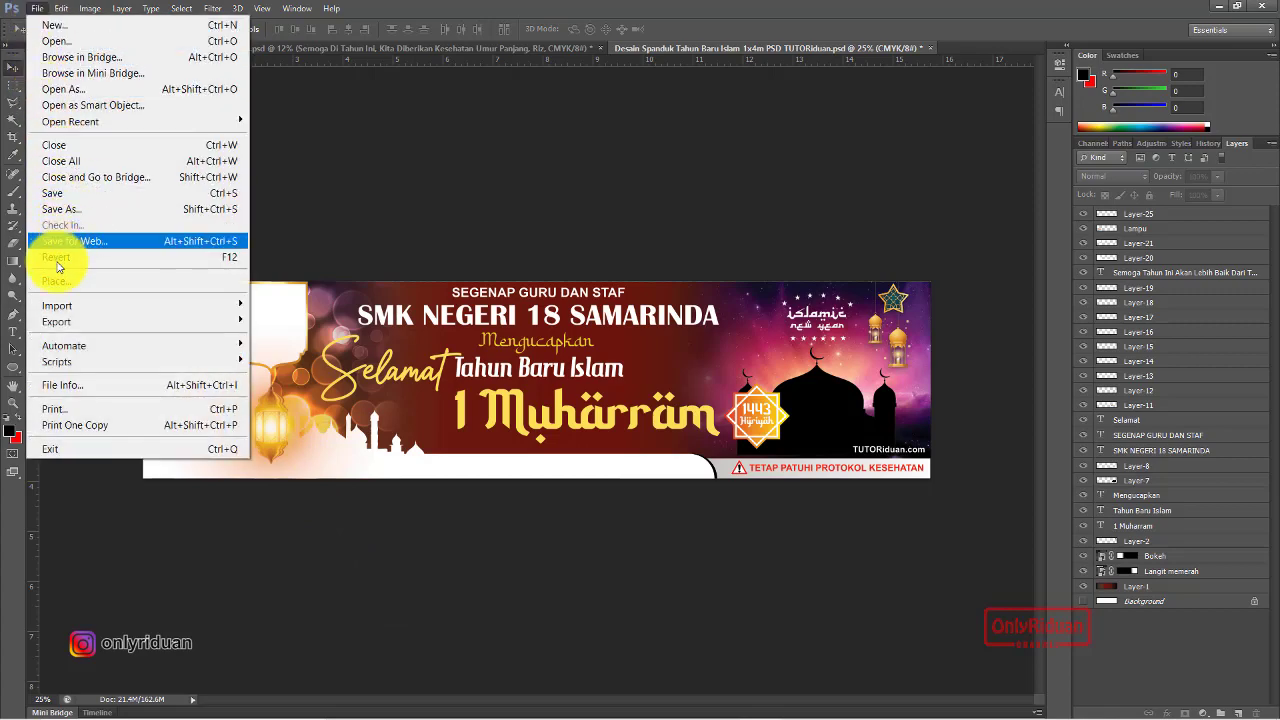
click(57, 280)
click(643, 360)
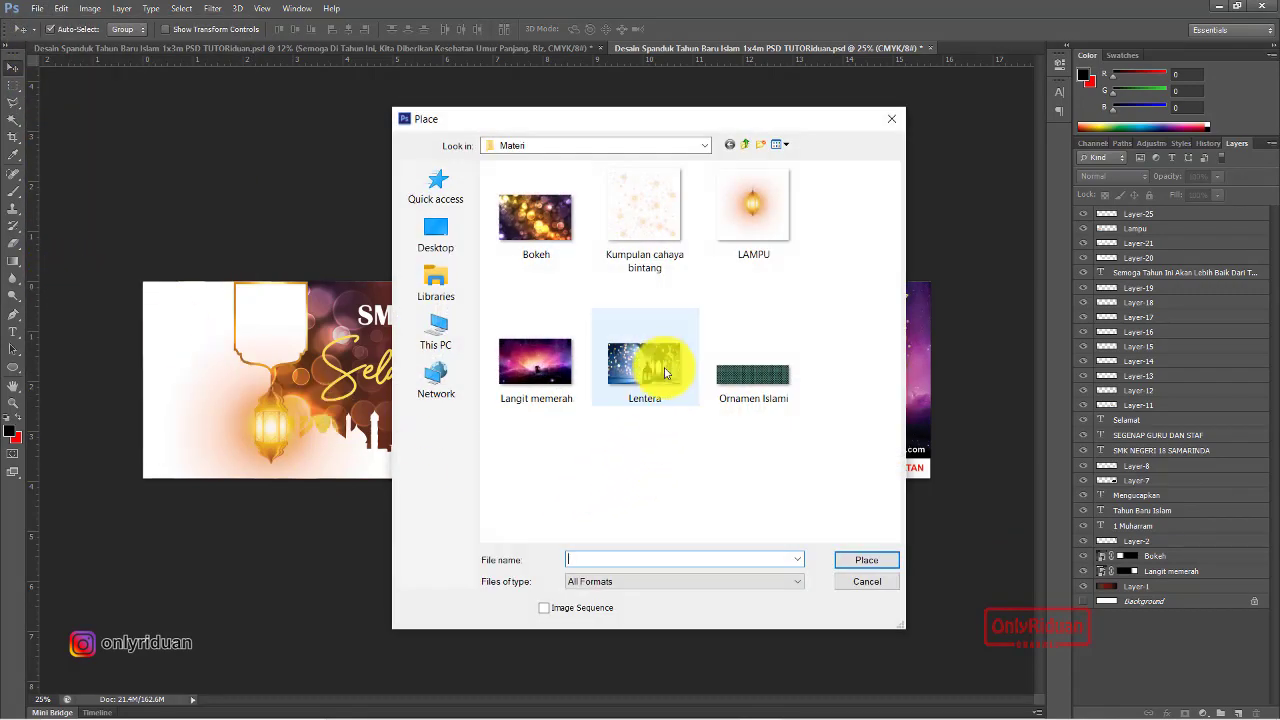
click(852, 561)
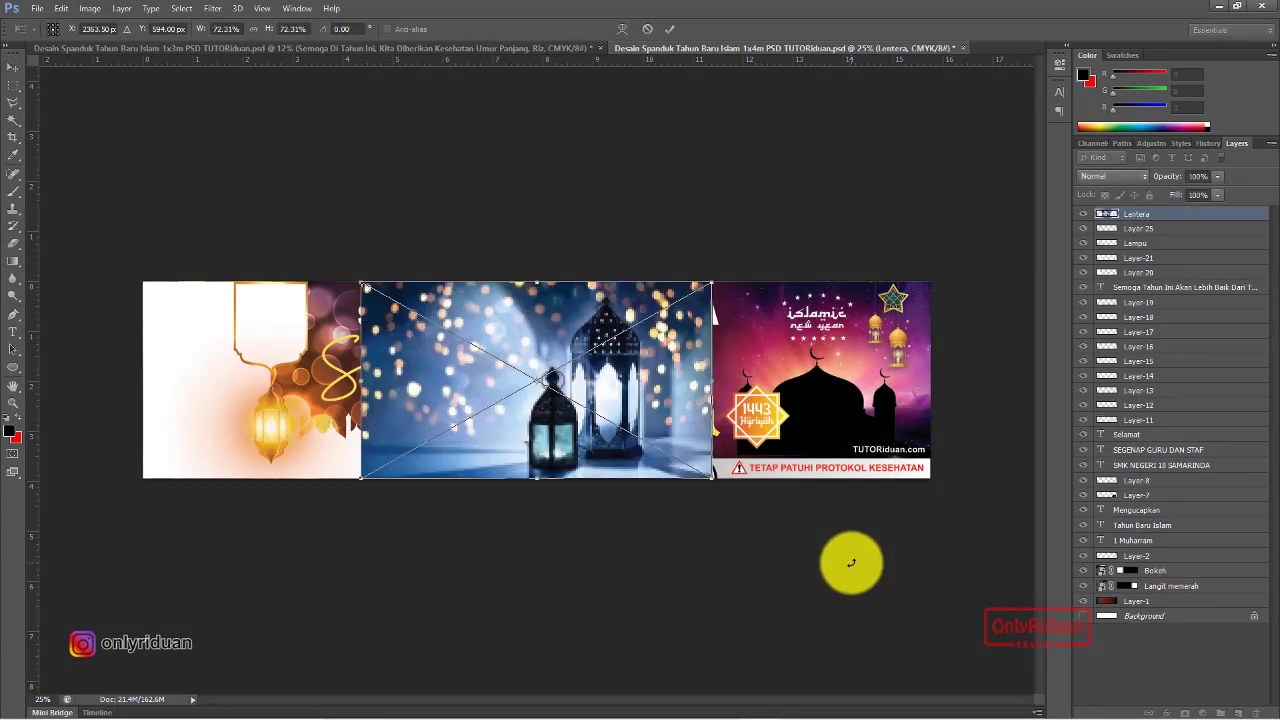
click(672, 30)
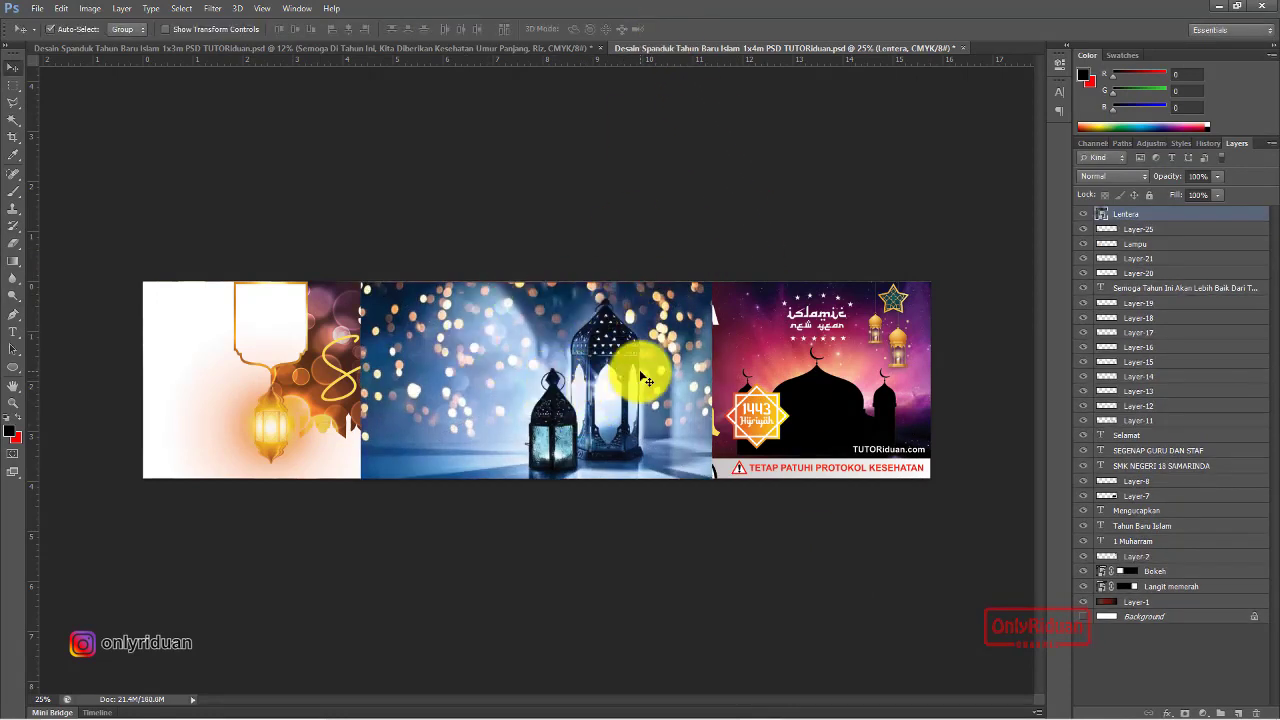
Flip the Lentera image horizontally with the transform controls and align it with the banner's left end
click(168, 29)
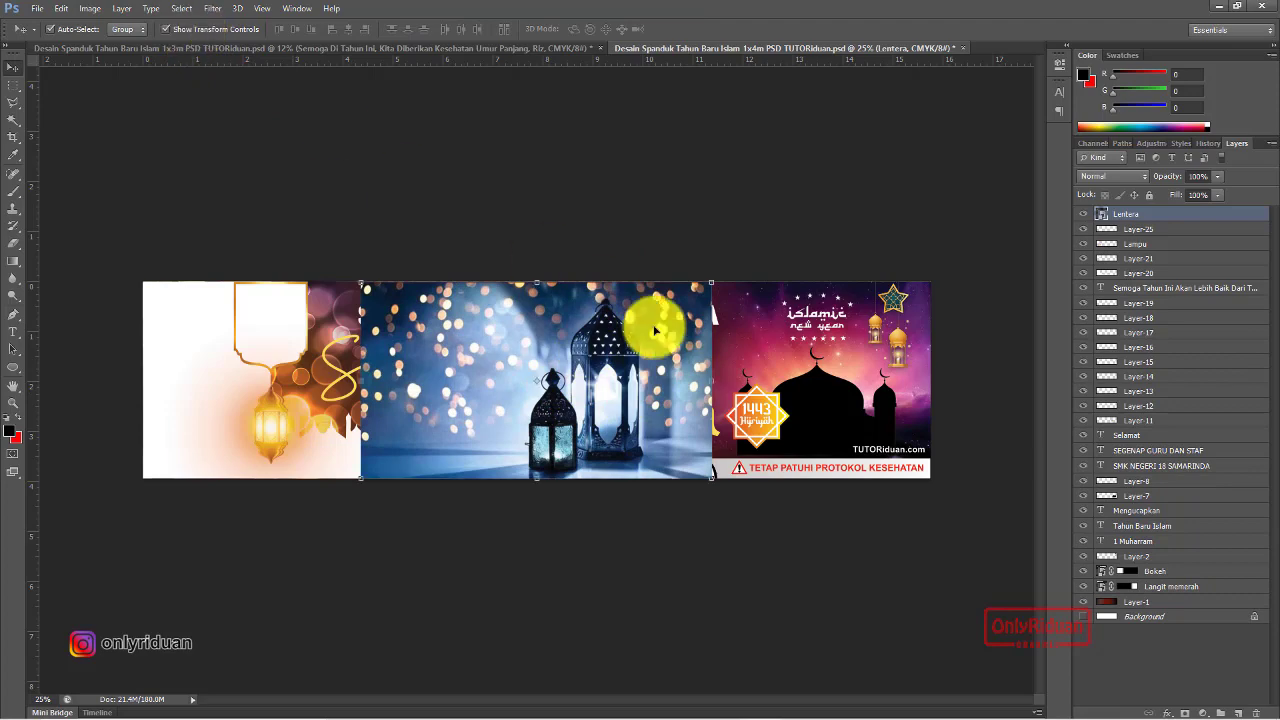
drag(716, 384, 146, 369)
drag(358, 384, 489, 386)
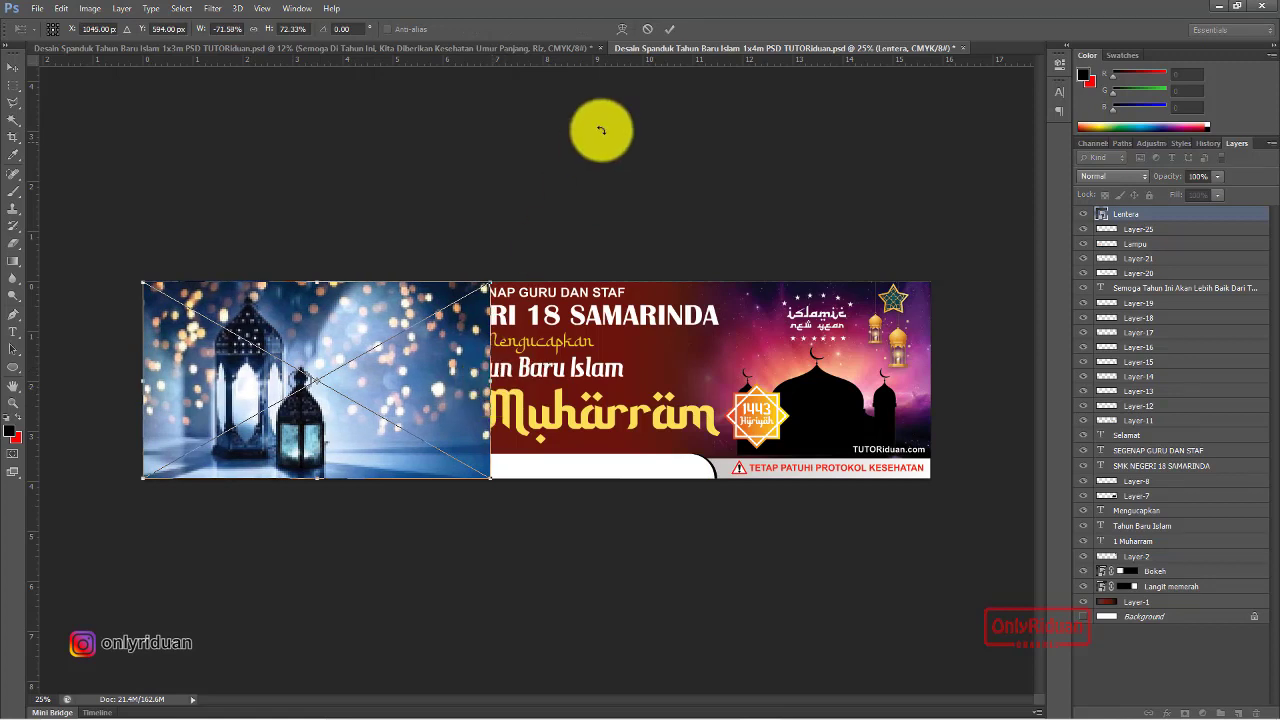
click(669, 30)
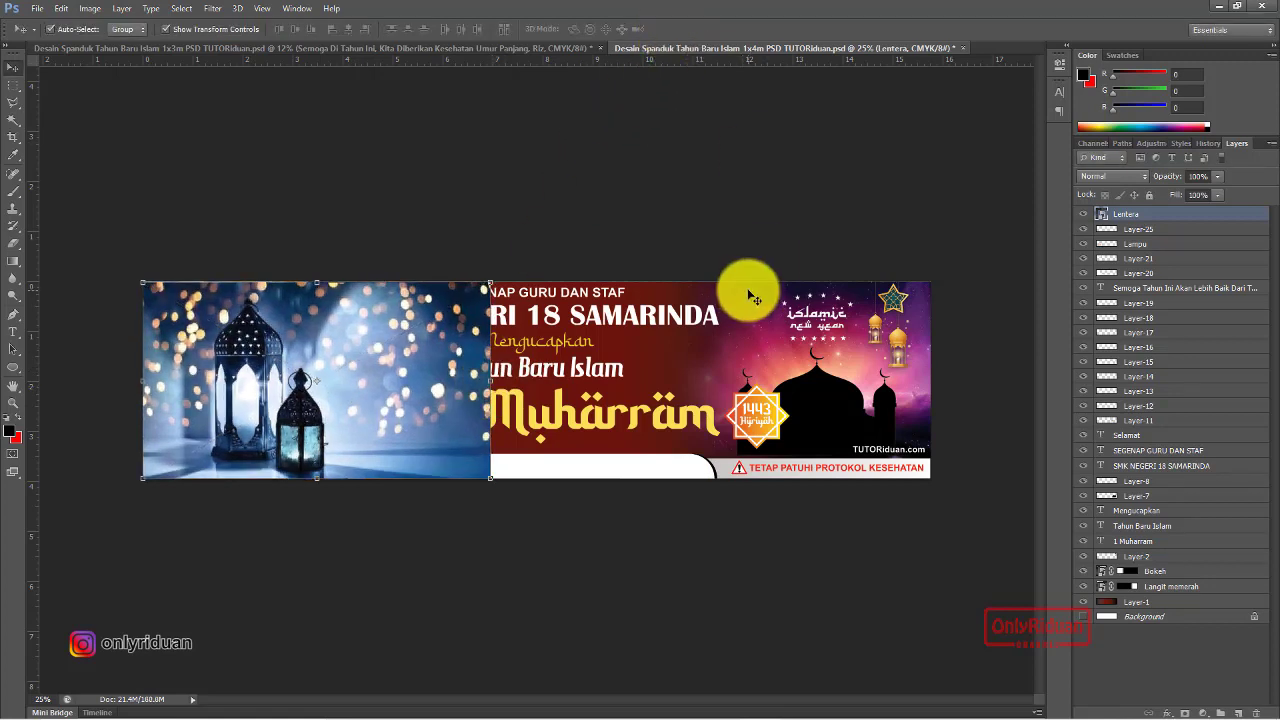
Identify the white curved shape's layer, Layer-20, and move the Lentera layer directly above it in the stack
click(527, 463)
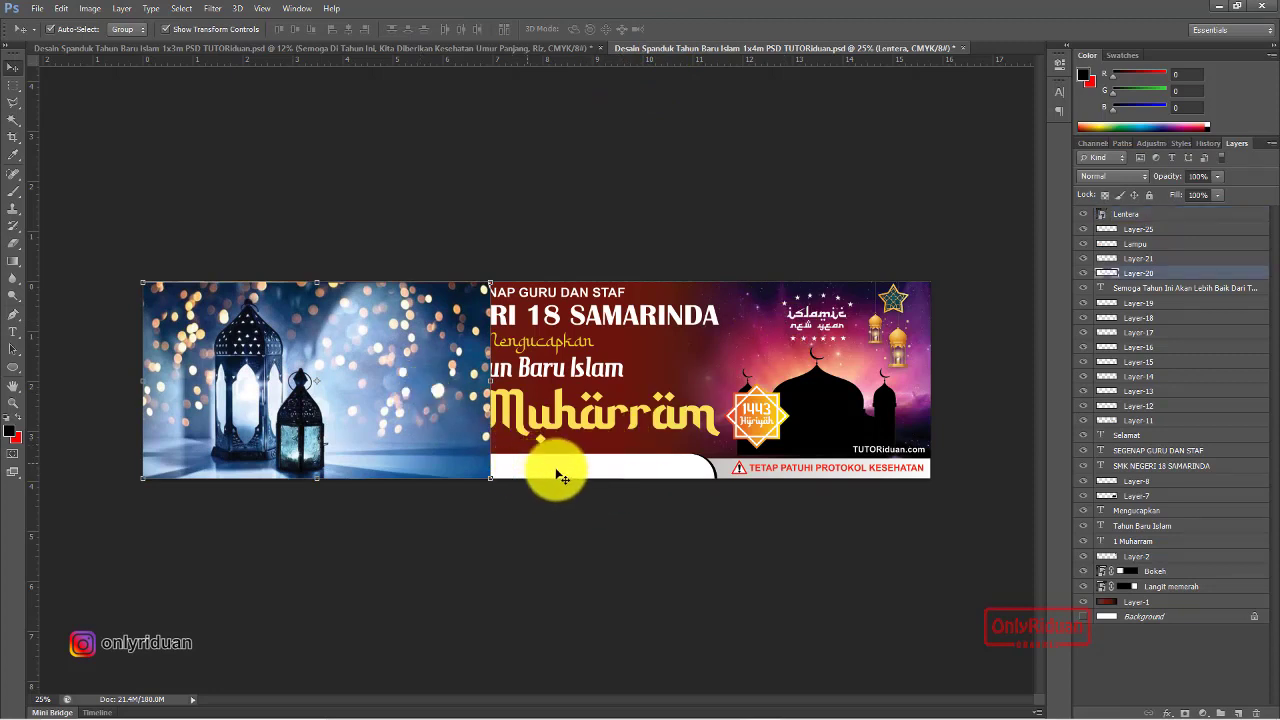
click(1084, 274)
click(1084, 274)
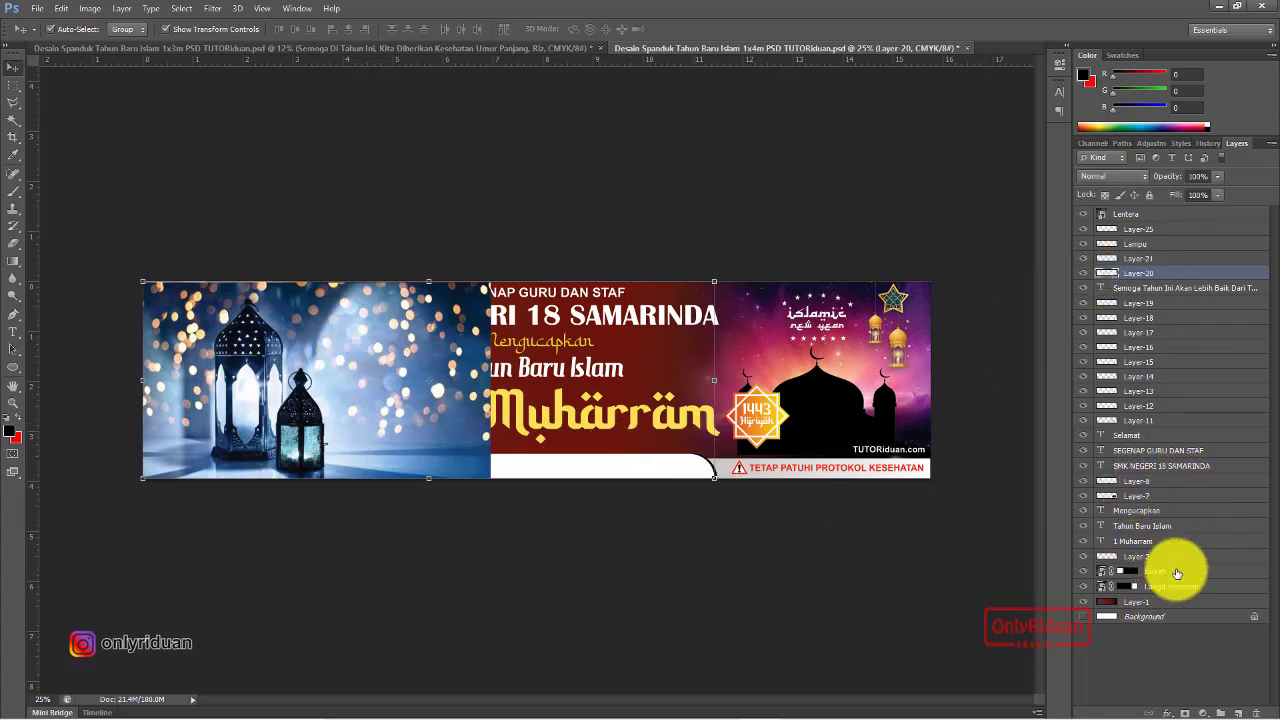
click(418, 363)
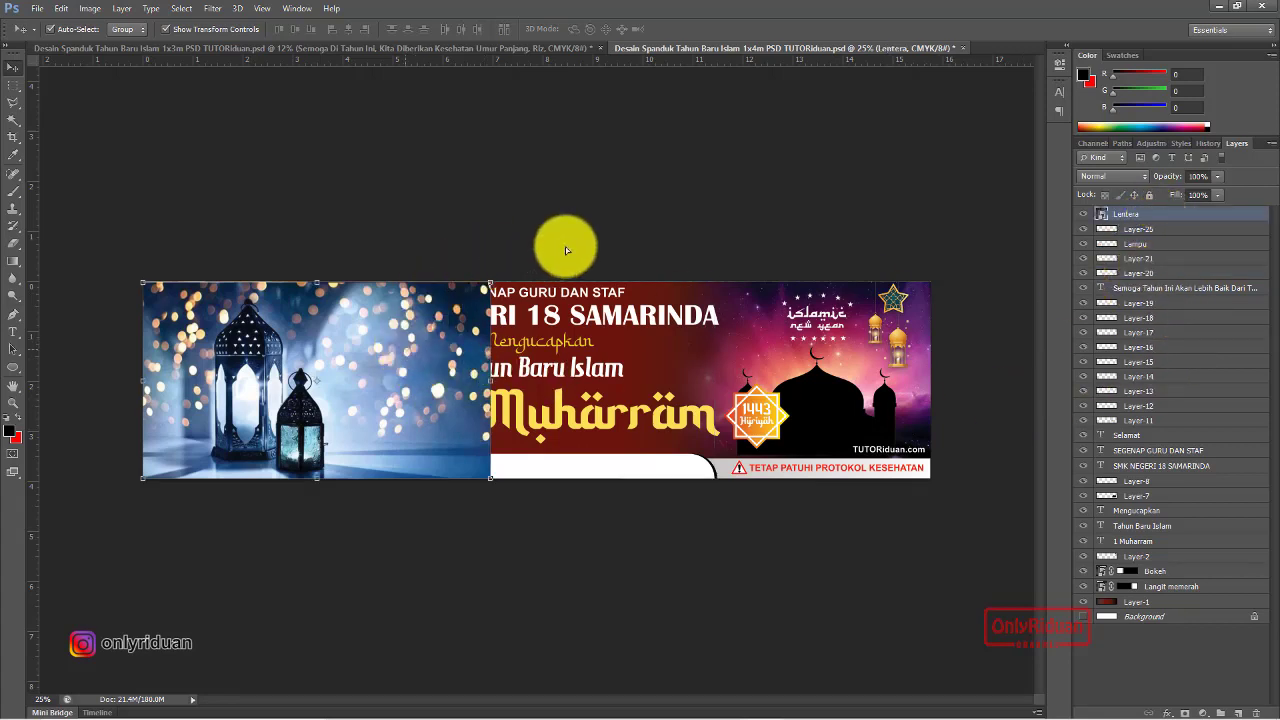
key(ctrl+z)
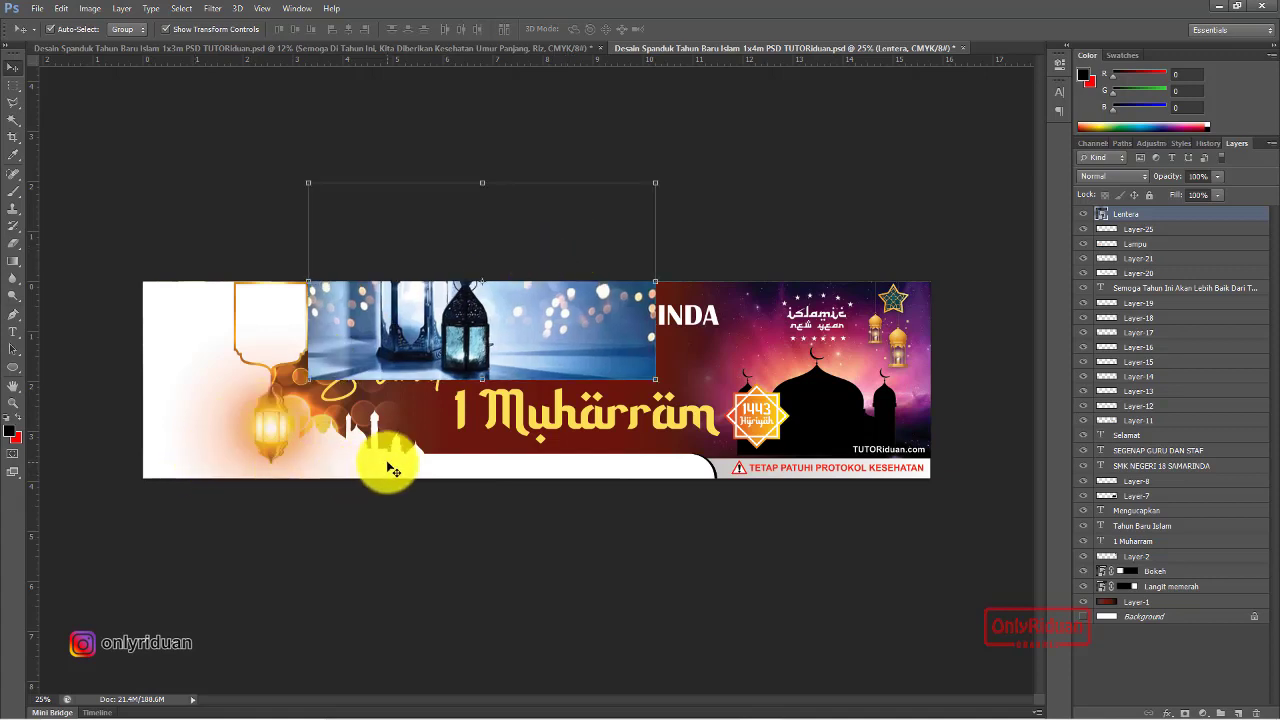
click(392, 470)
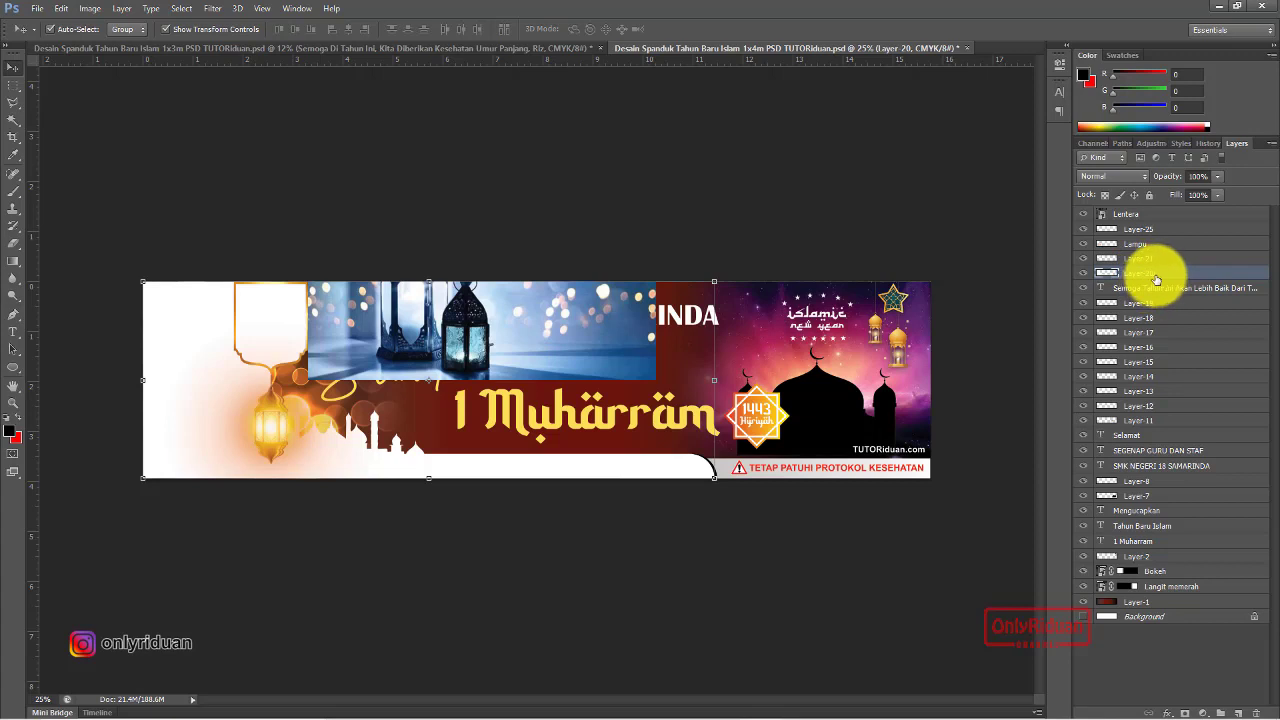
click(1129, 216)
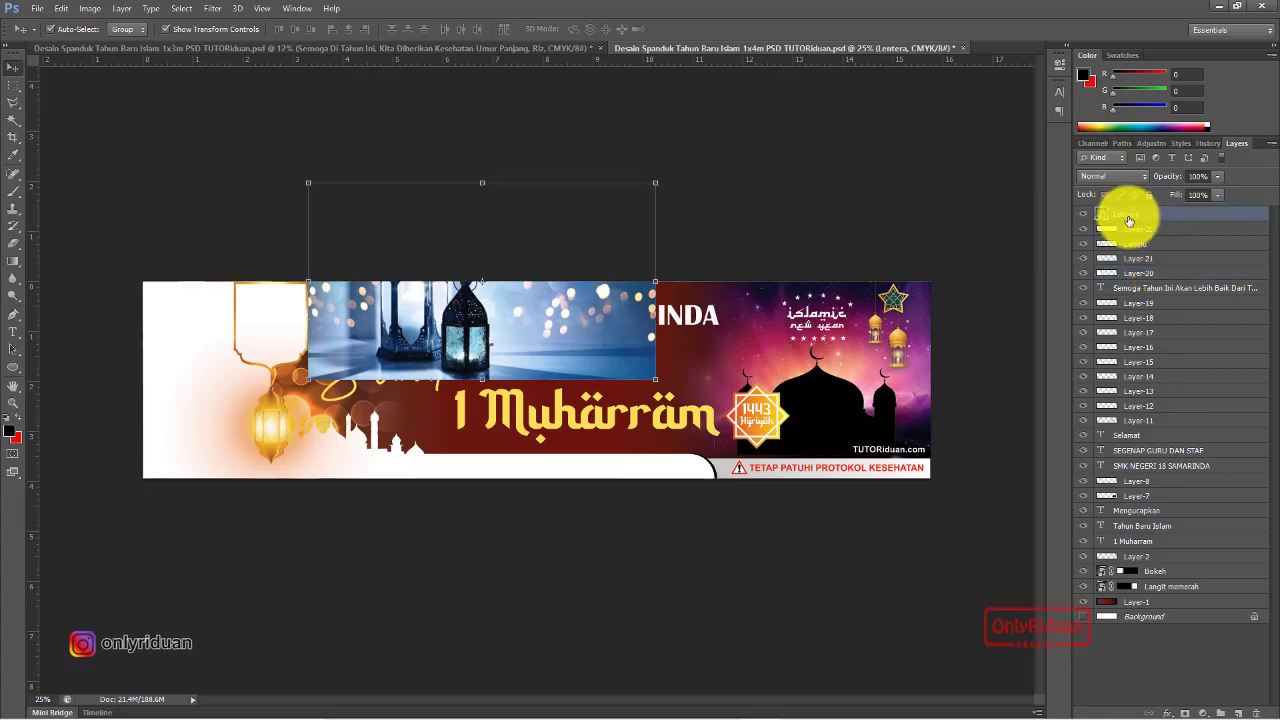
drag(1132, 217, 1137, 264)
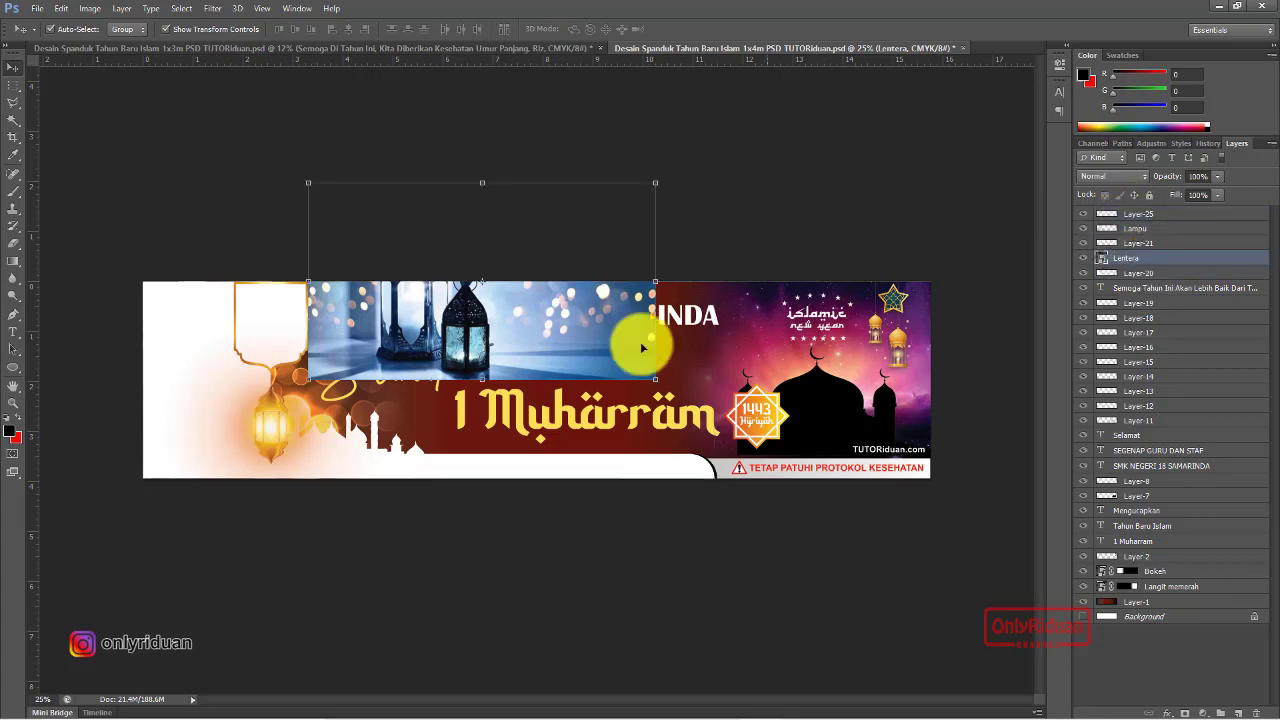
Position the Lentera image partly past the banner's left end and fade its right edge with a linear gradient on a new layer mask
drag(572, 323, 426, 417)
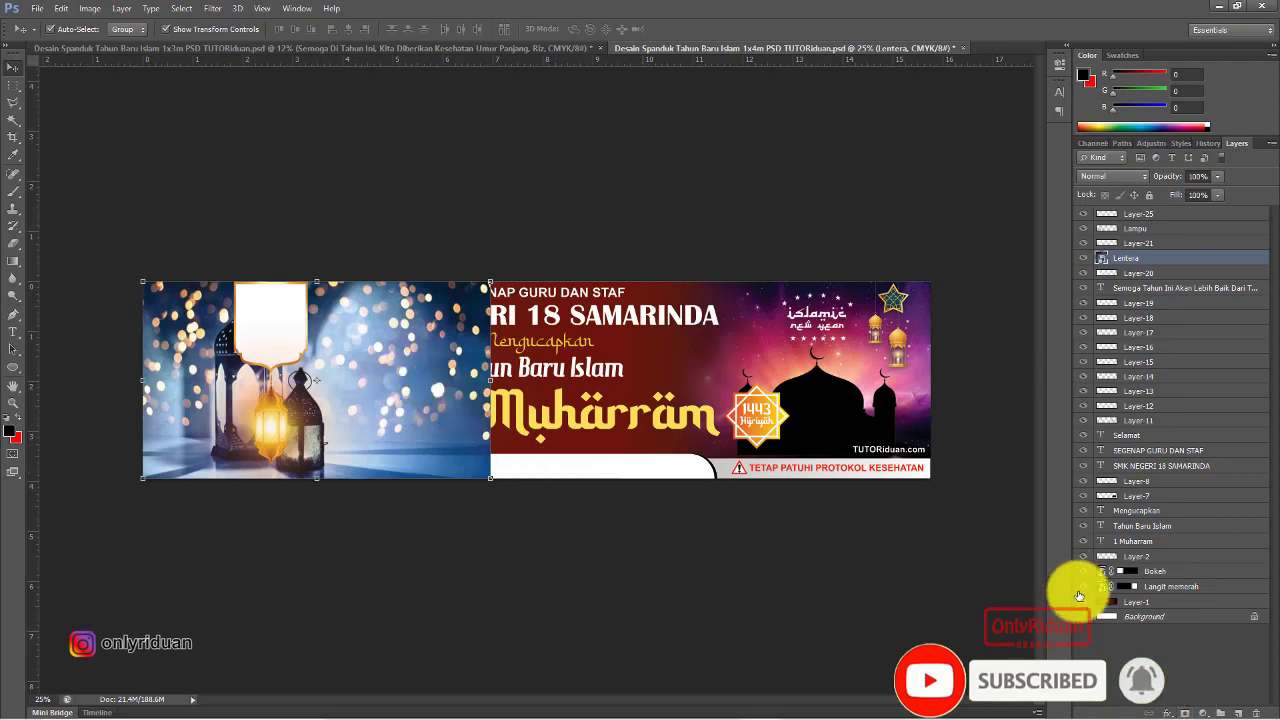
drag(445, 386, 361, 384)
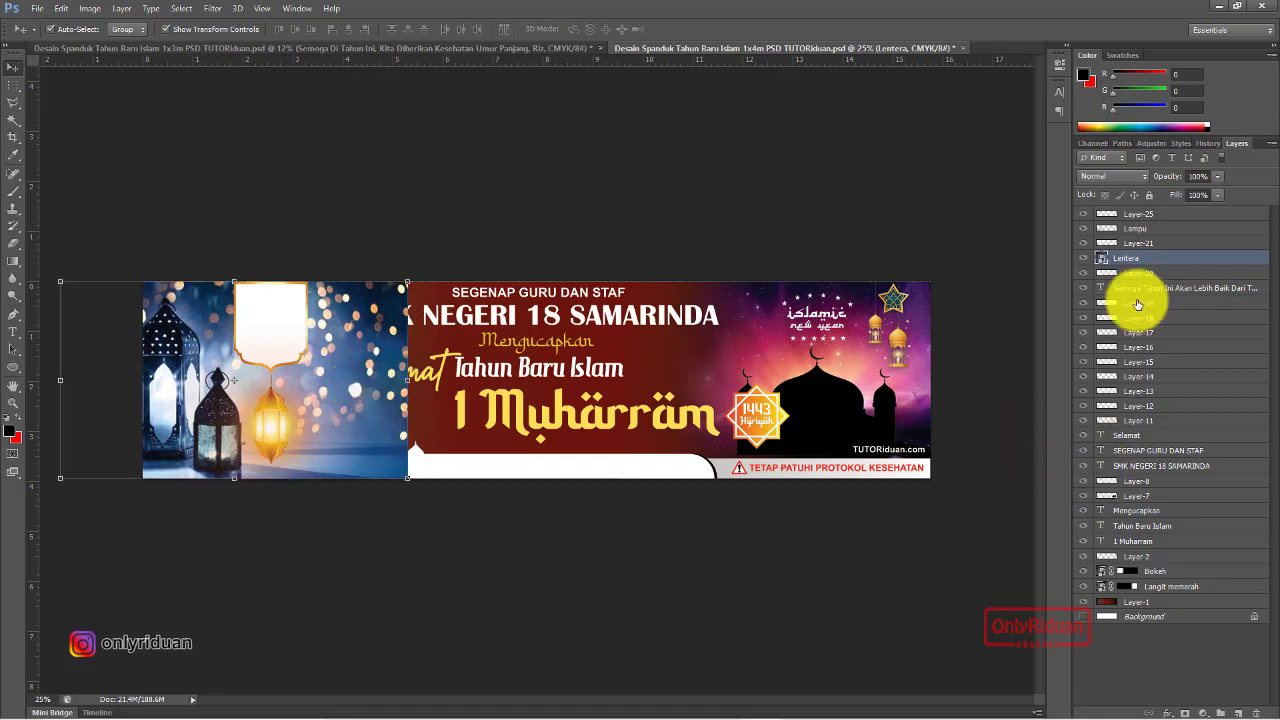
click(1127, 258)
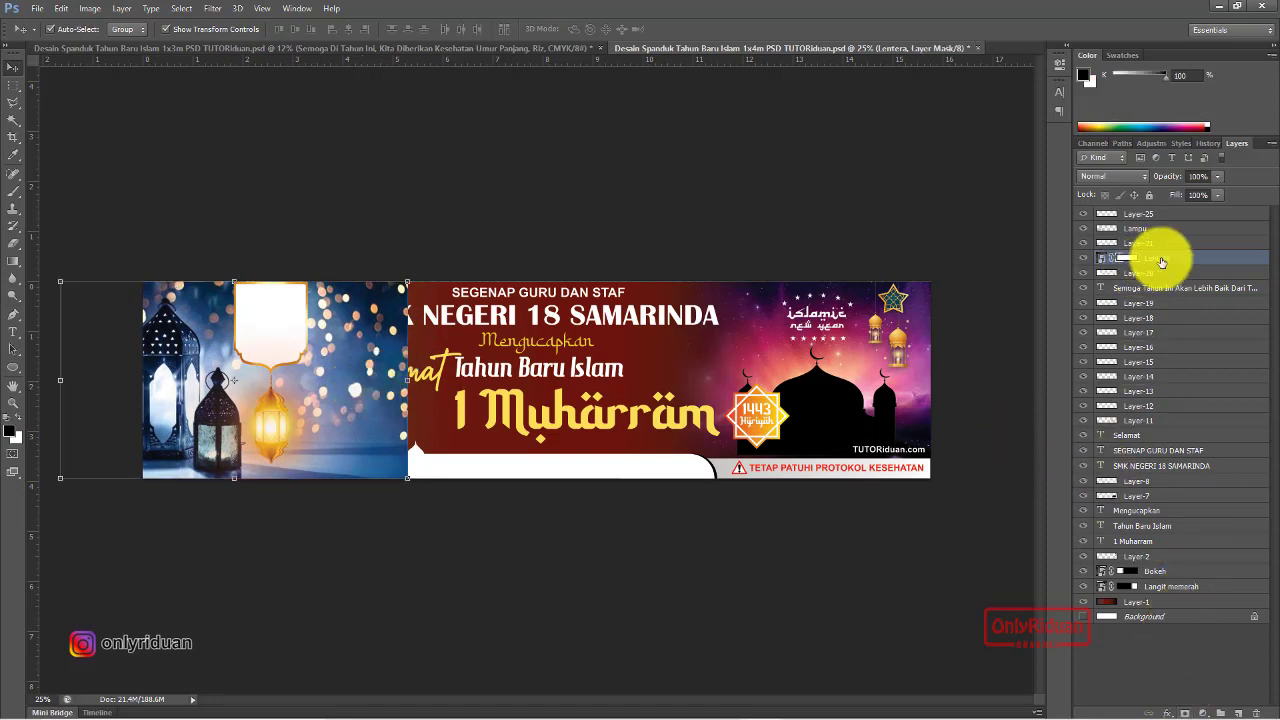
click(12, 262)
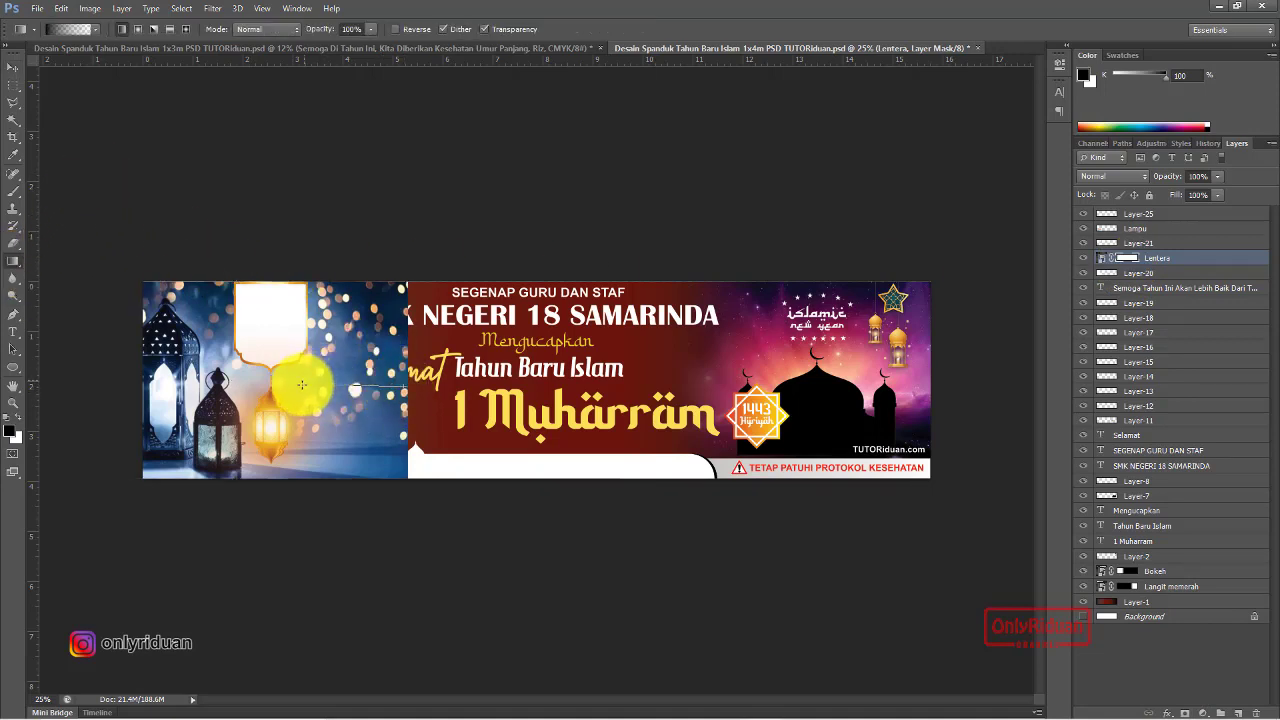
drag(293, 384, 294, 376)
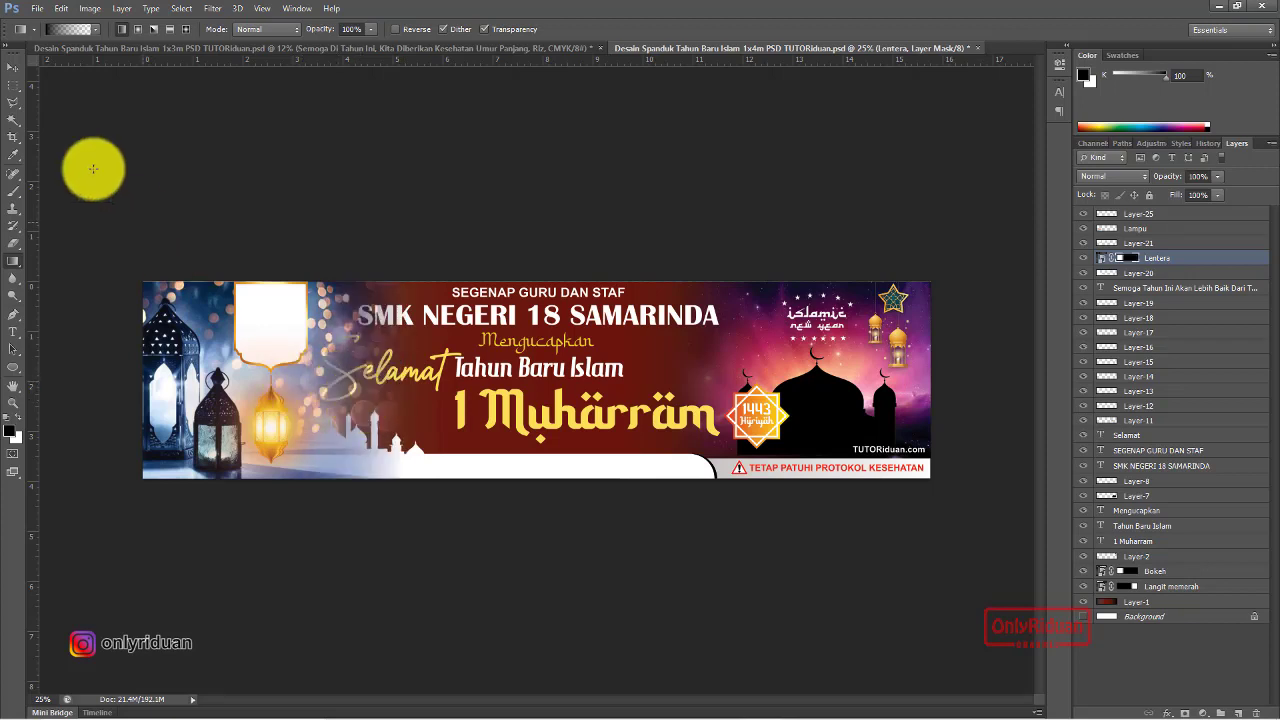
Clip the Lentera layer to Layer-20, the white curved shape, and deselect it
click(13, 65)
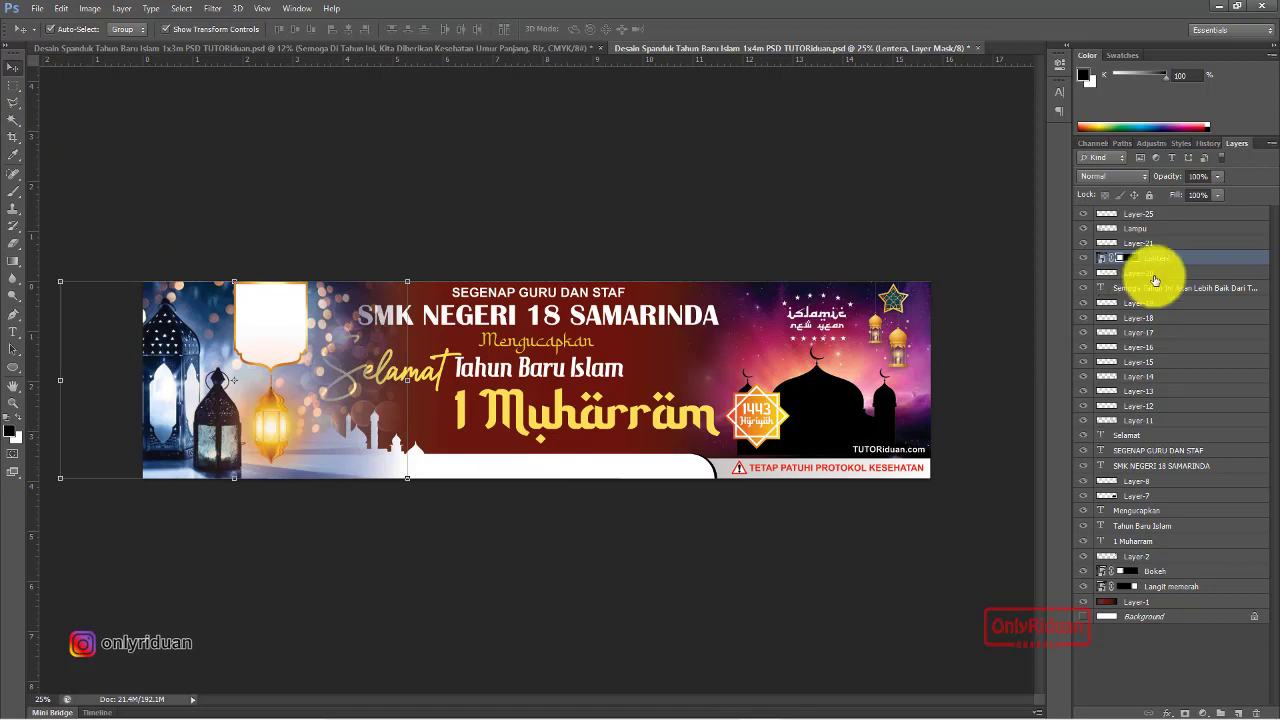
key(alt)
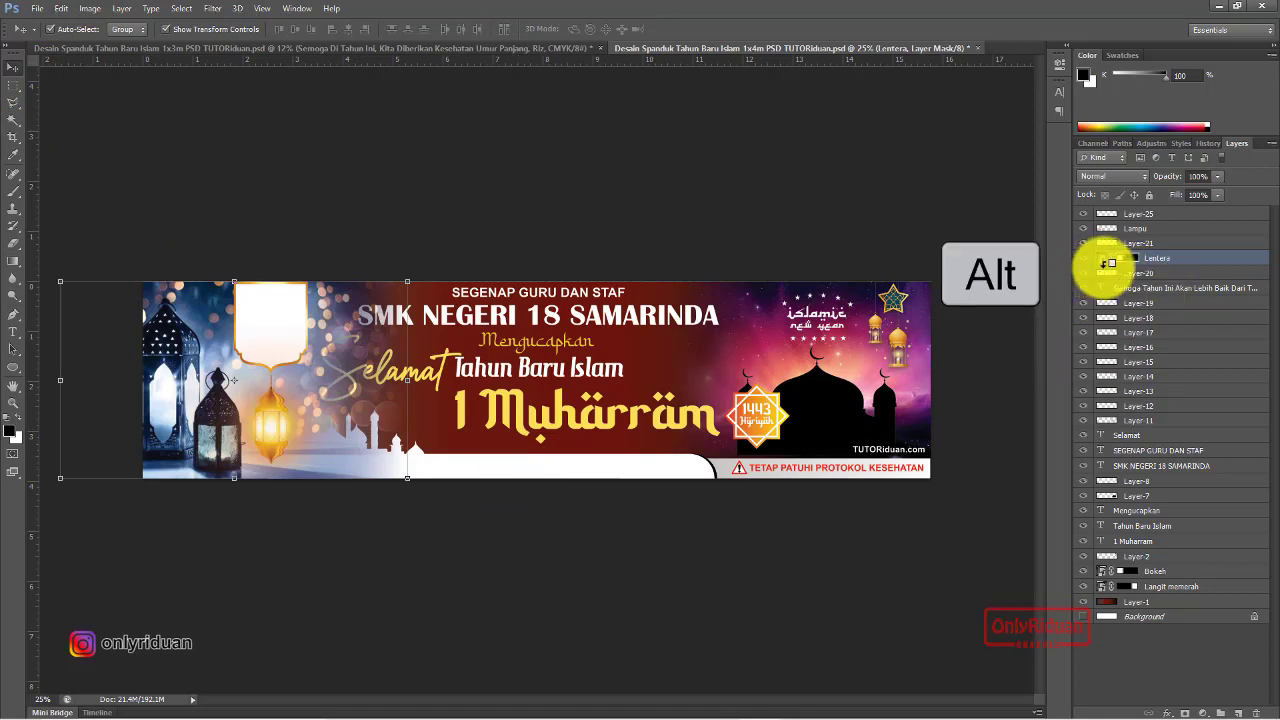
alt+click(1107, 263)
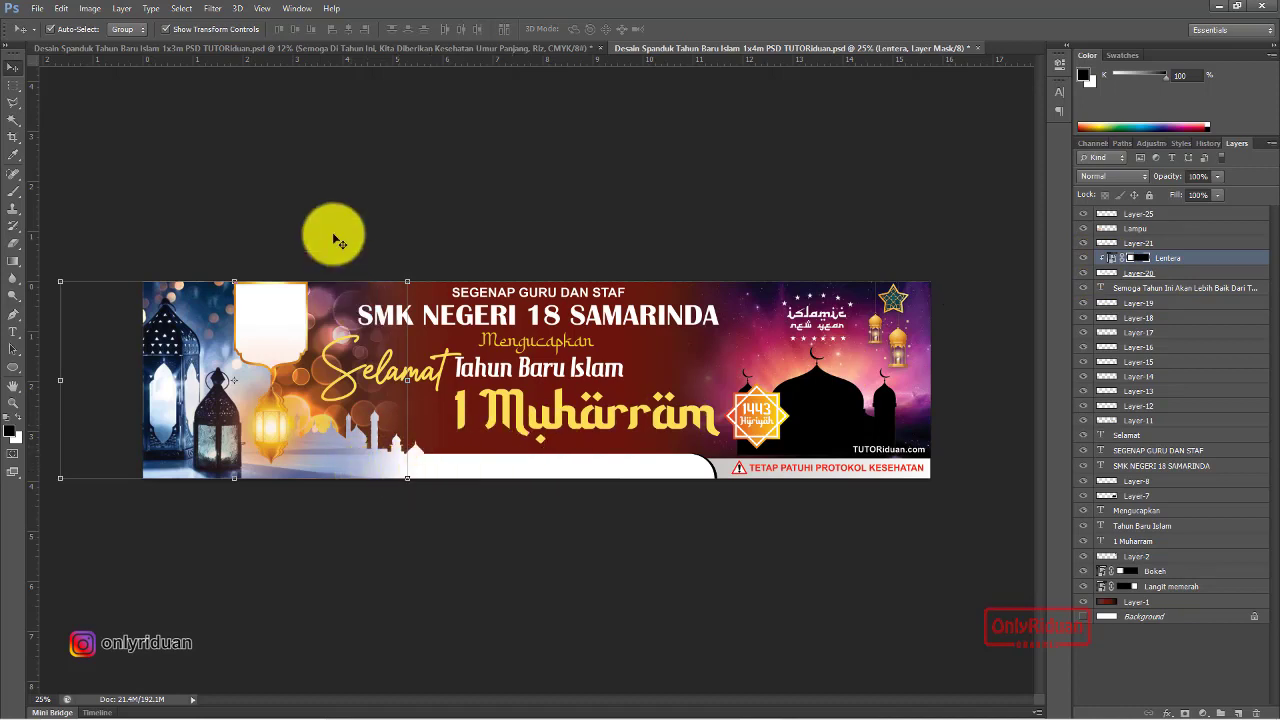
click(200, 72)
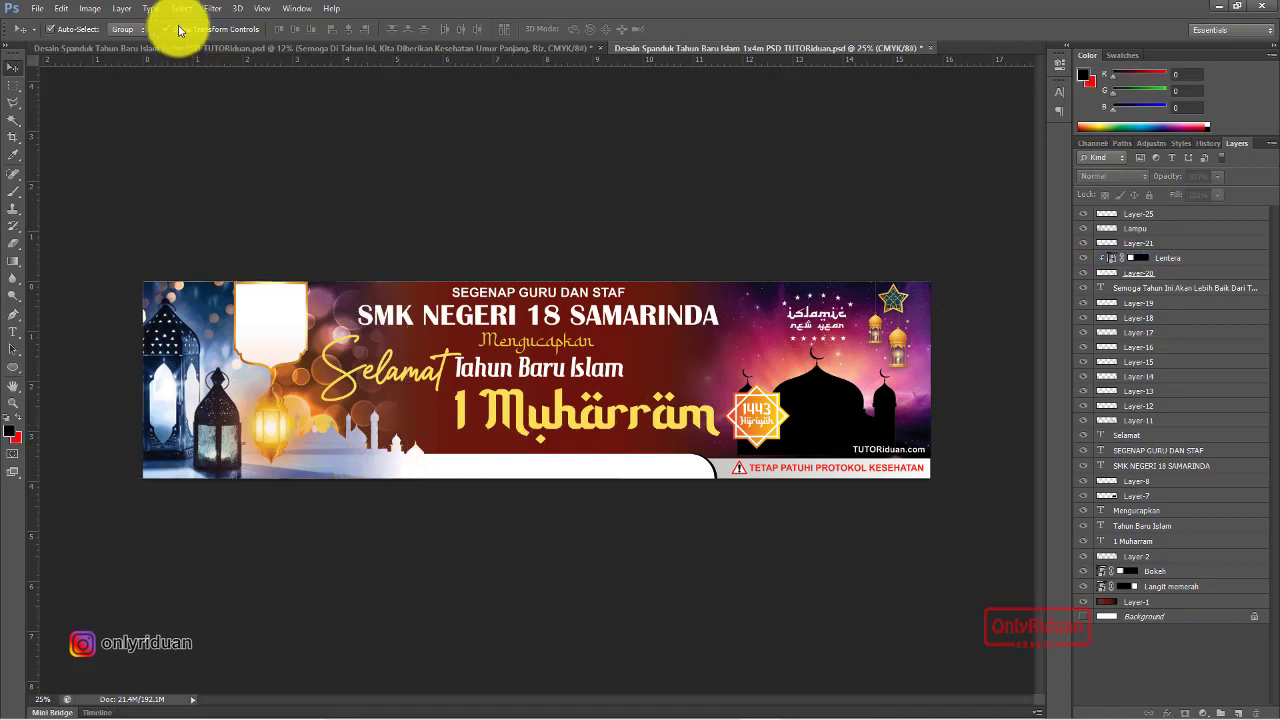
Place the Kumpulan cahaya bintang image from the Materi folder over the mosque scene at the banner's right end
click(43, 15)
click(63, 279)
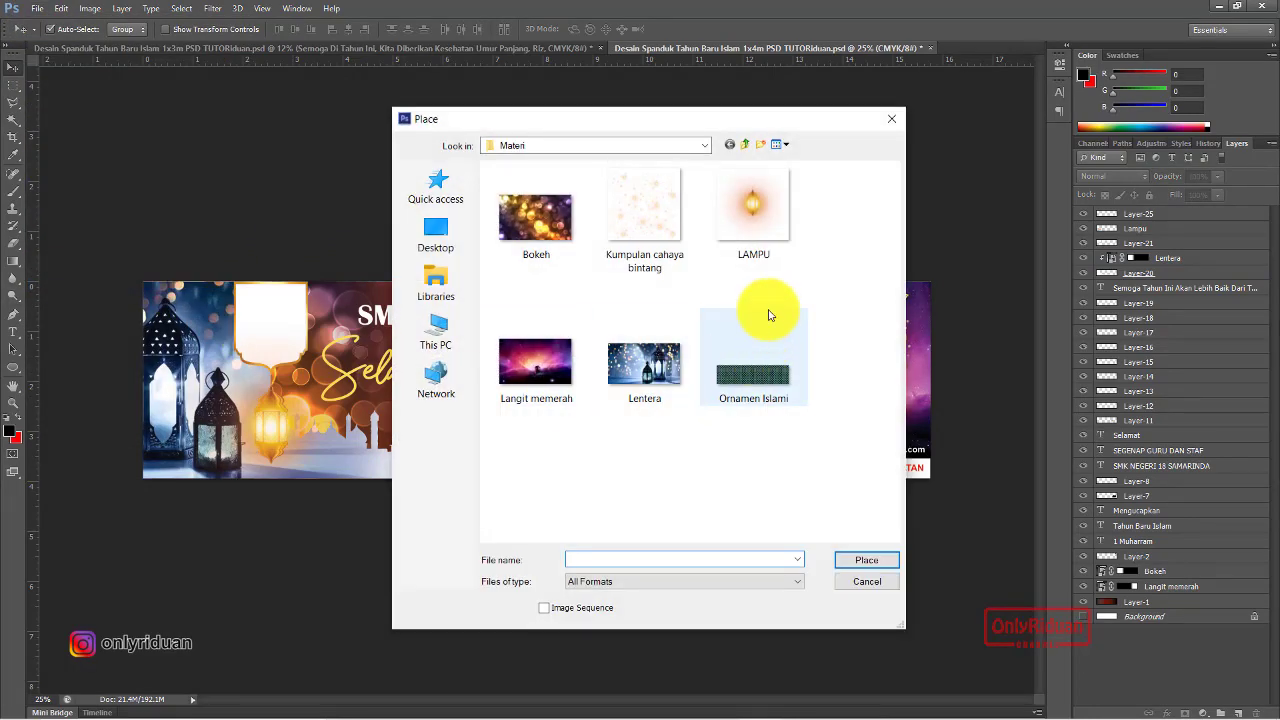
click(651, 206)
click(882, 562)
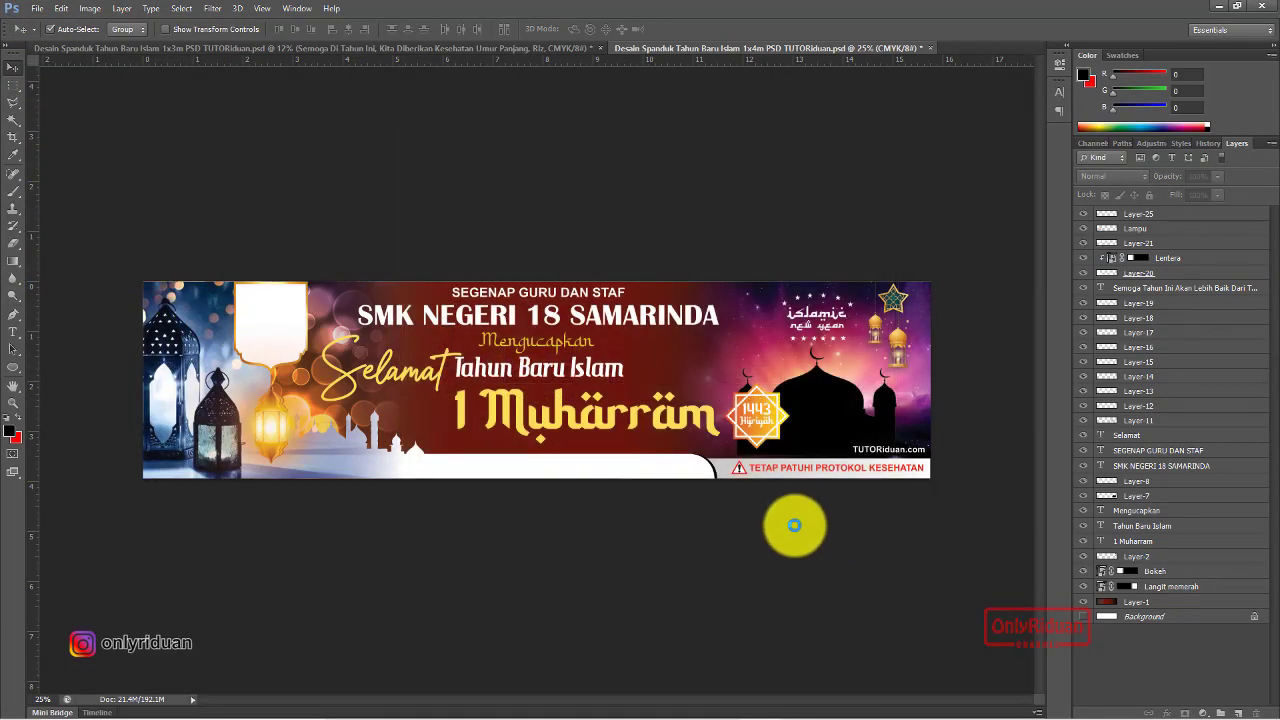
drag(558, 390, 854, 391)
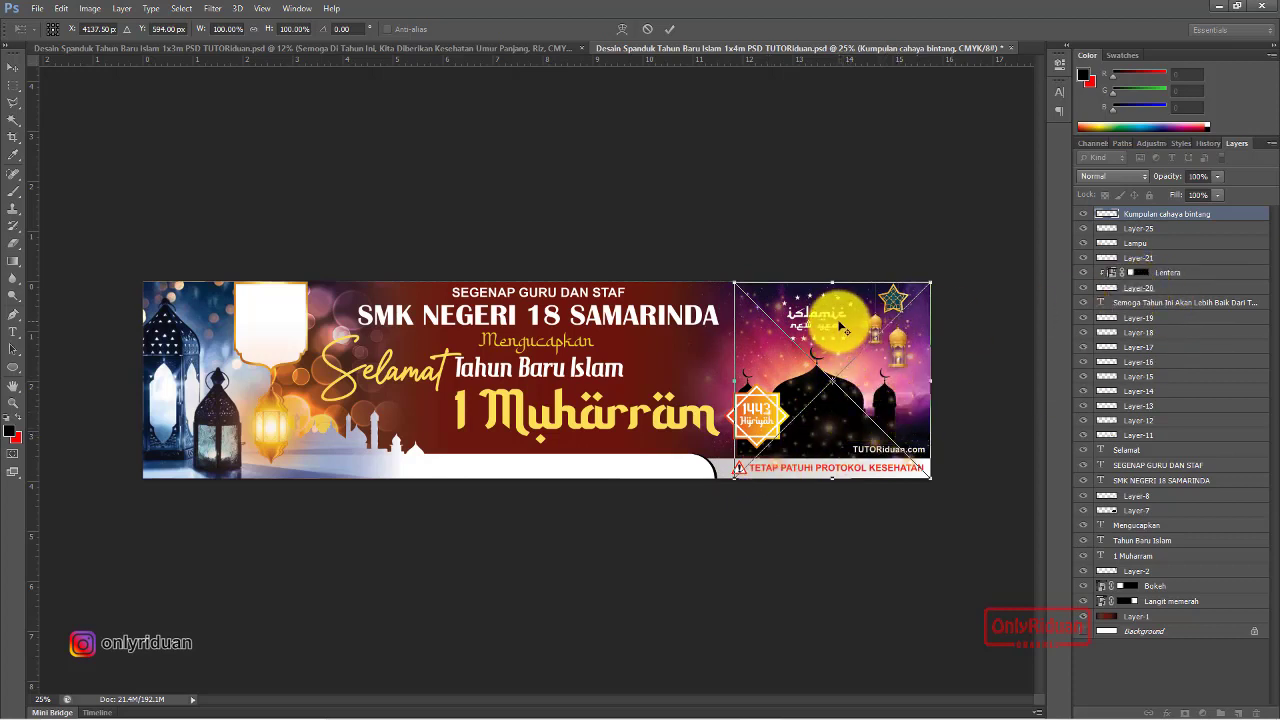
click(669, 29)
click(723, 320)
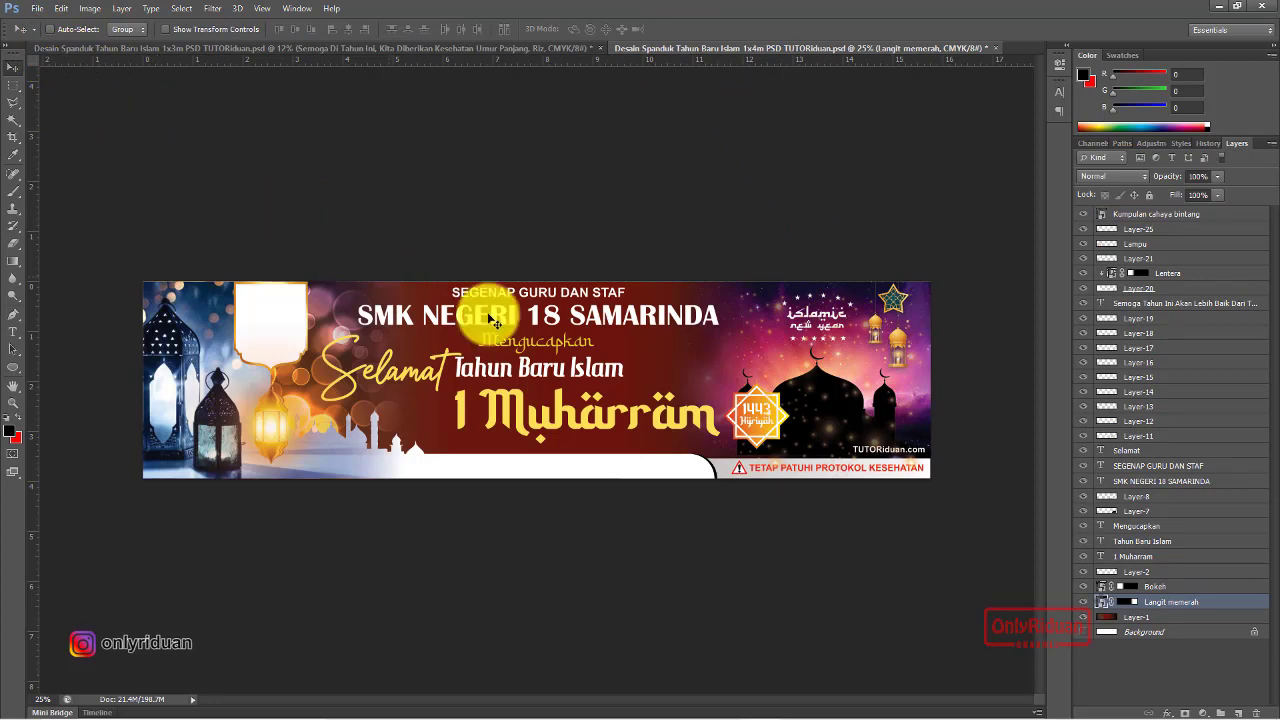
Duplicate the Kumpulan cahaya bintang layer and position the copy over the lettering in the banner's left-centre area
click(1166, 215)
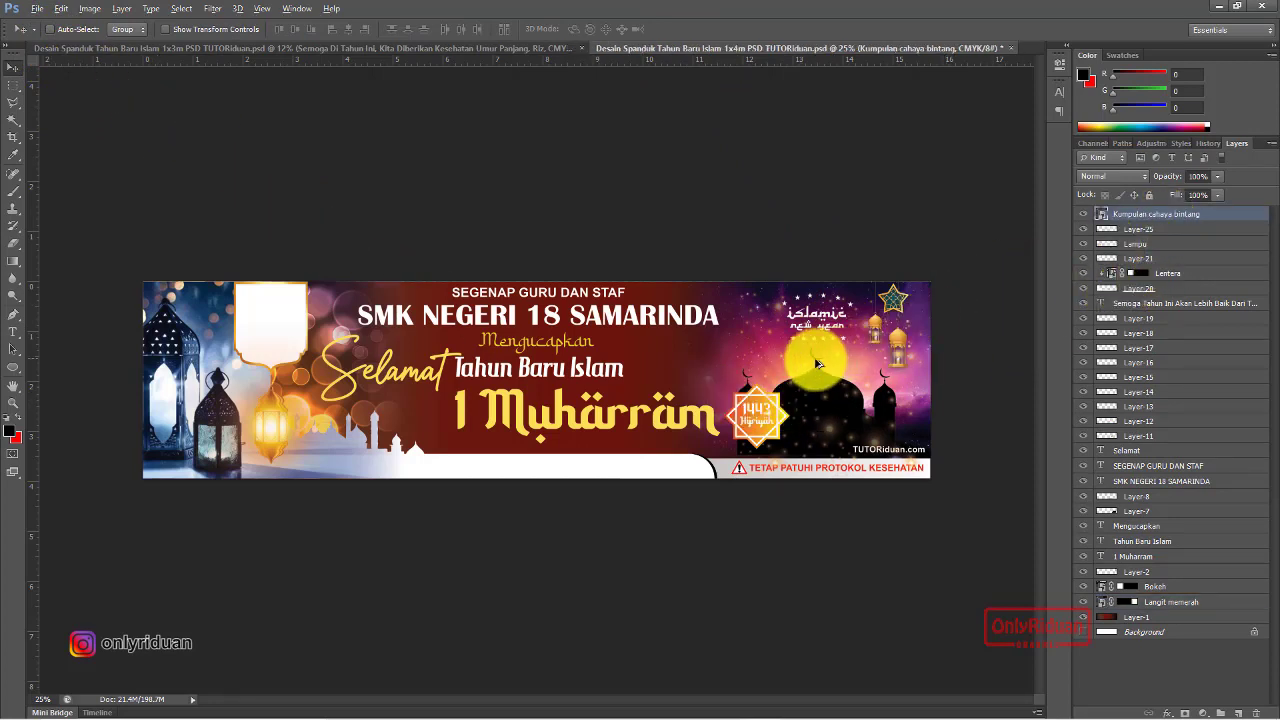
key(alt)
drag(662, 364, 342, 356)
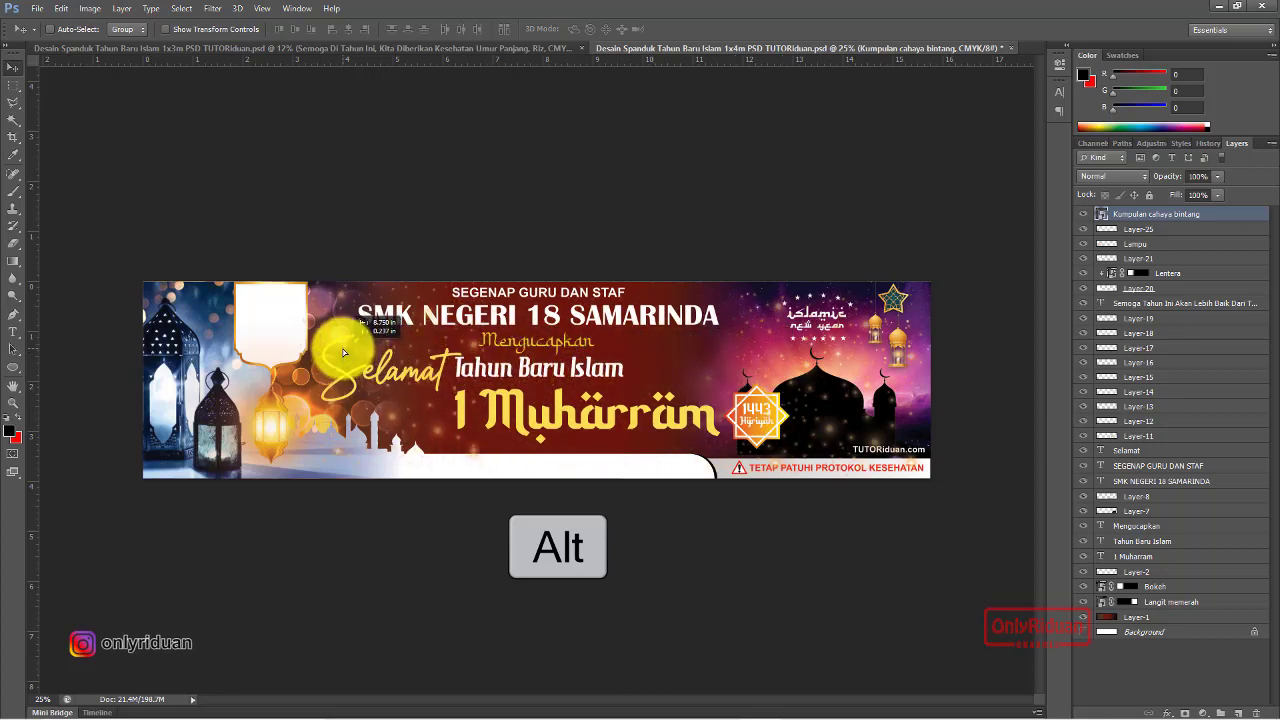
drag(343, 352, 547, 452)
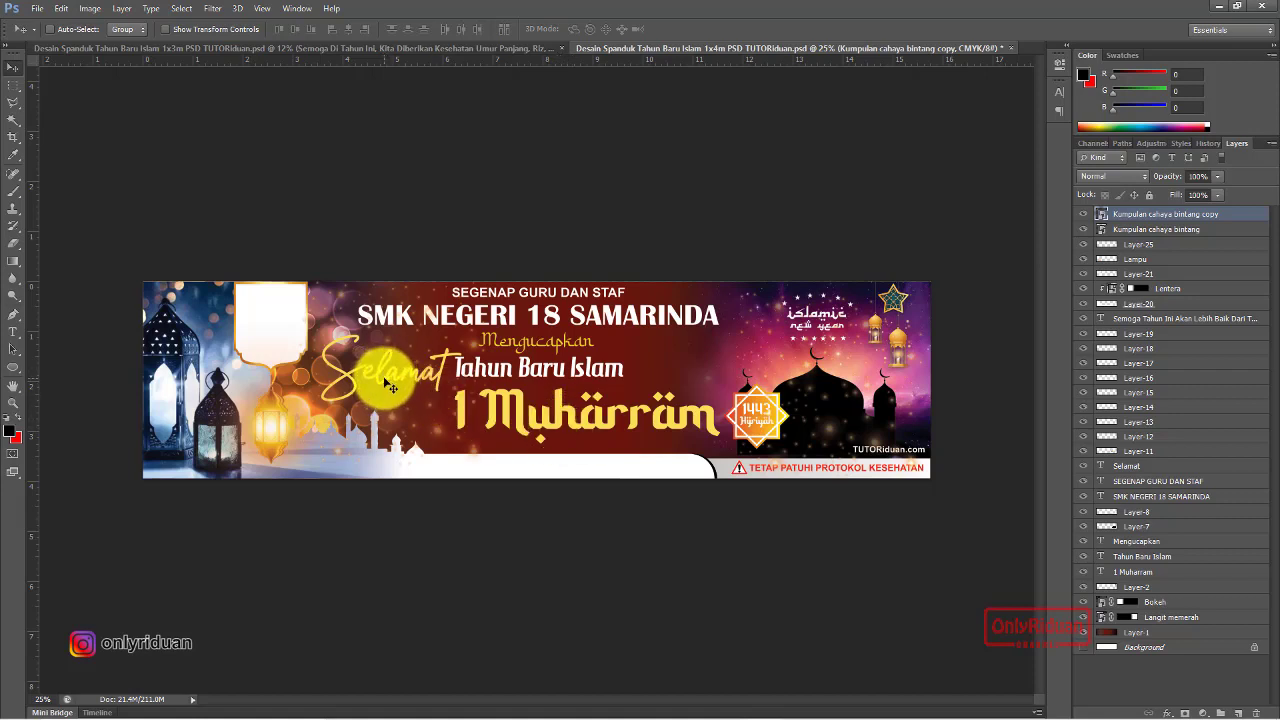
Apply a Gradient Overlay with the orange-yellow-orange preset to the 1 Muharram text layer
click(1126, 573)
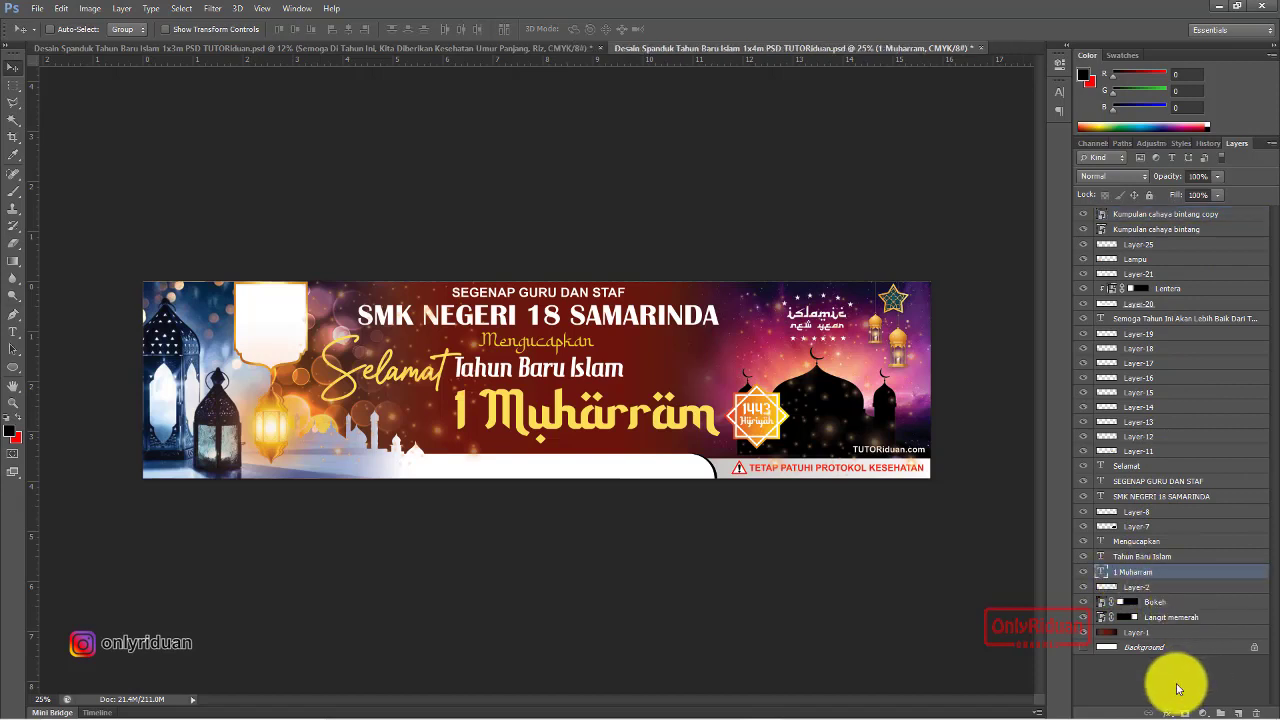
click(1166, 713)
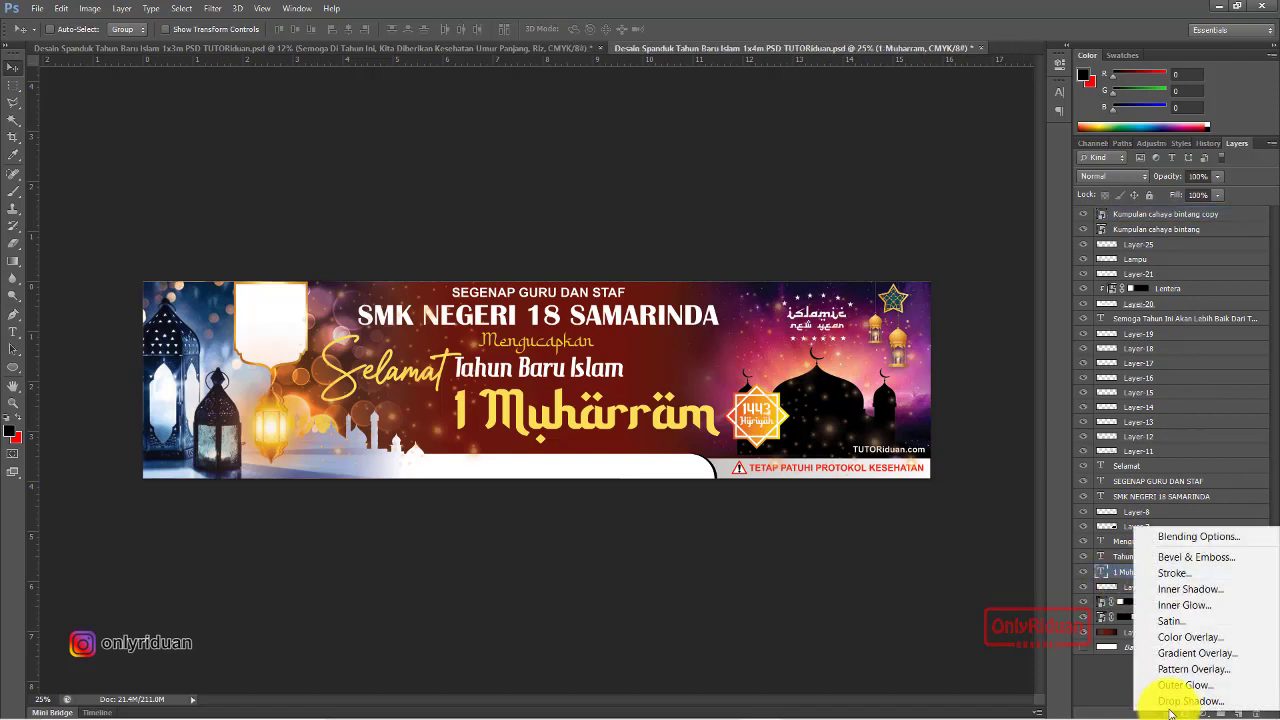
click(1183, 655)
click(1018, 309)
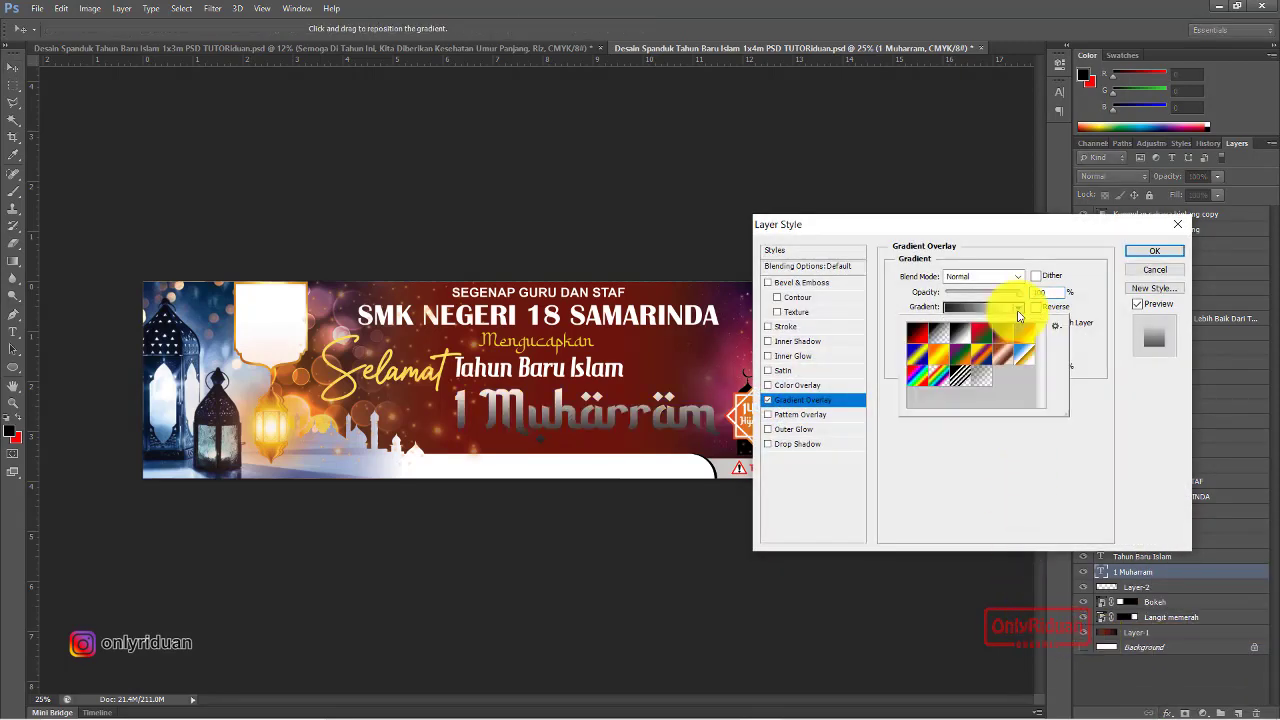
click(940, 357)
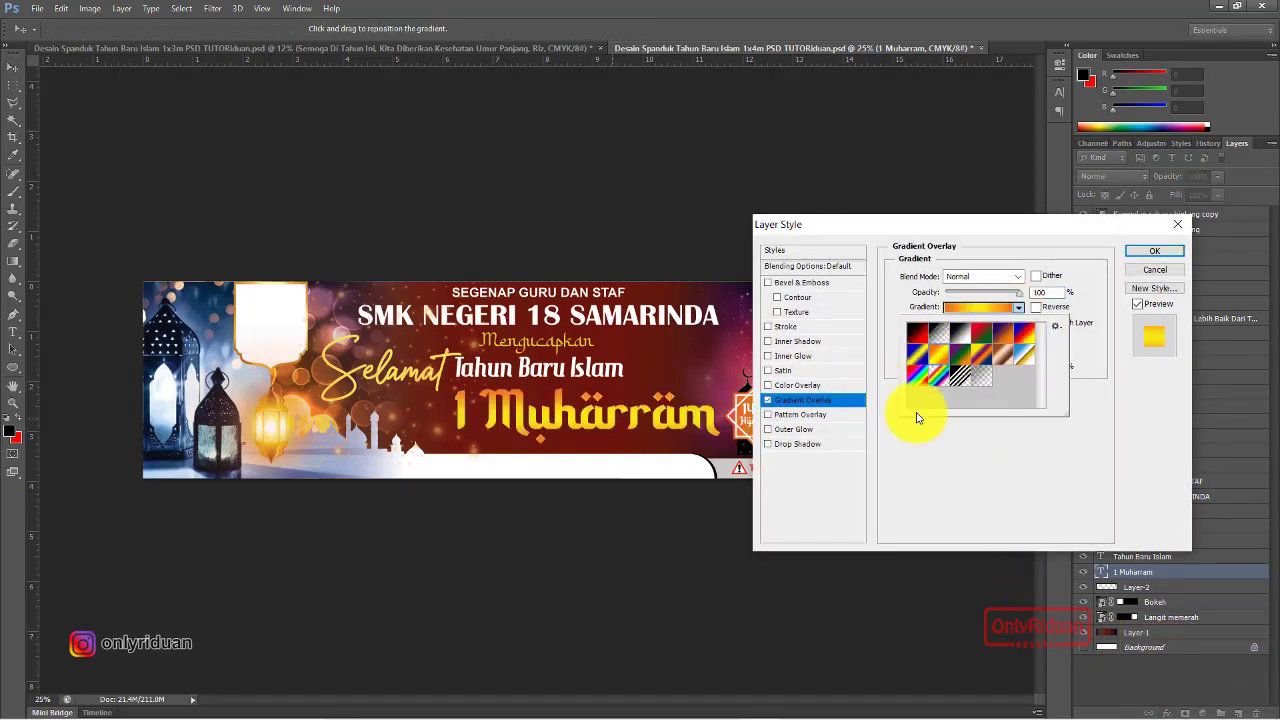
click(1150, 251)
click(1150, 251)
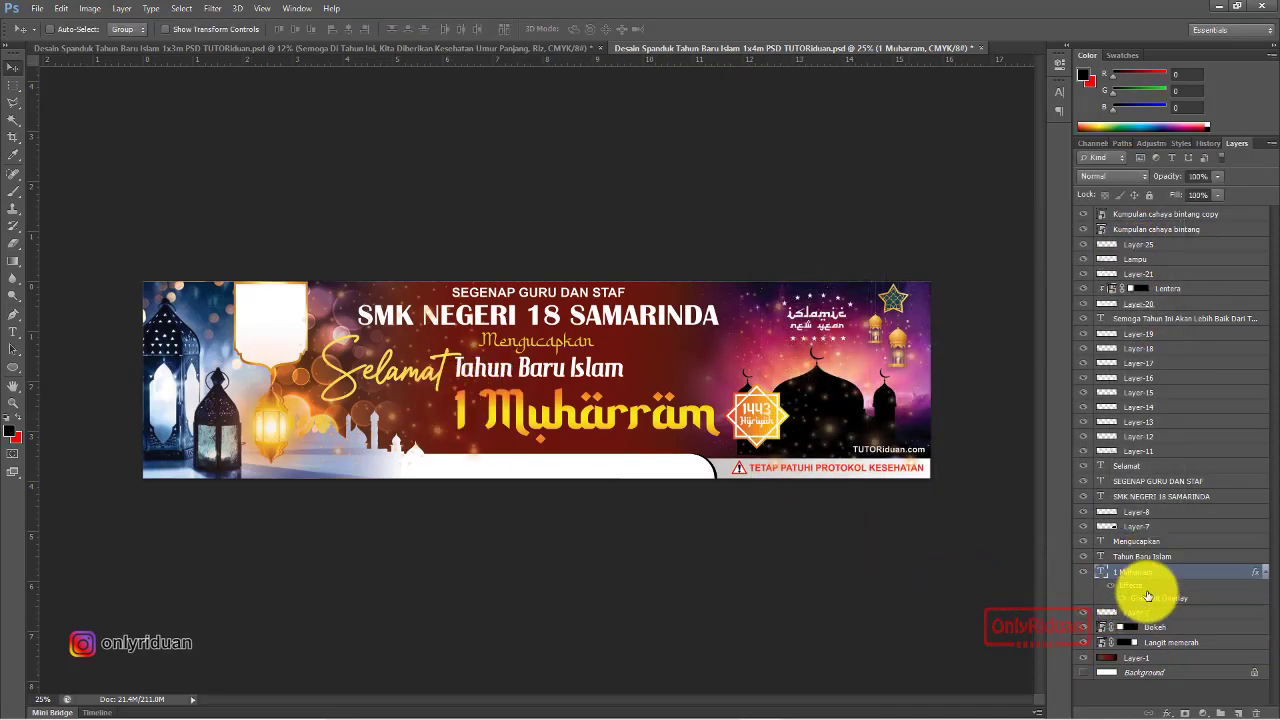
Apply a Gradient Overlay with the orange-yellow-orange preset to the Selamat text layer
click(1130, 466)
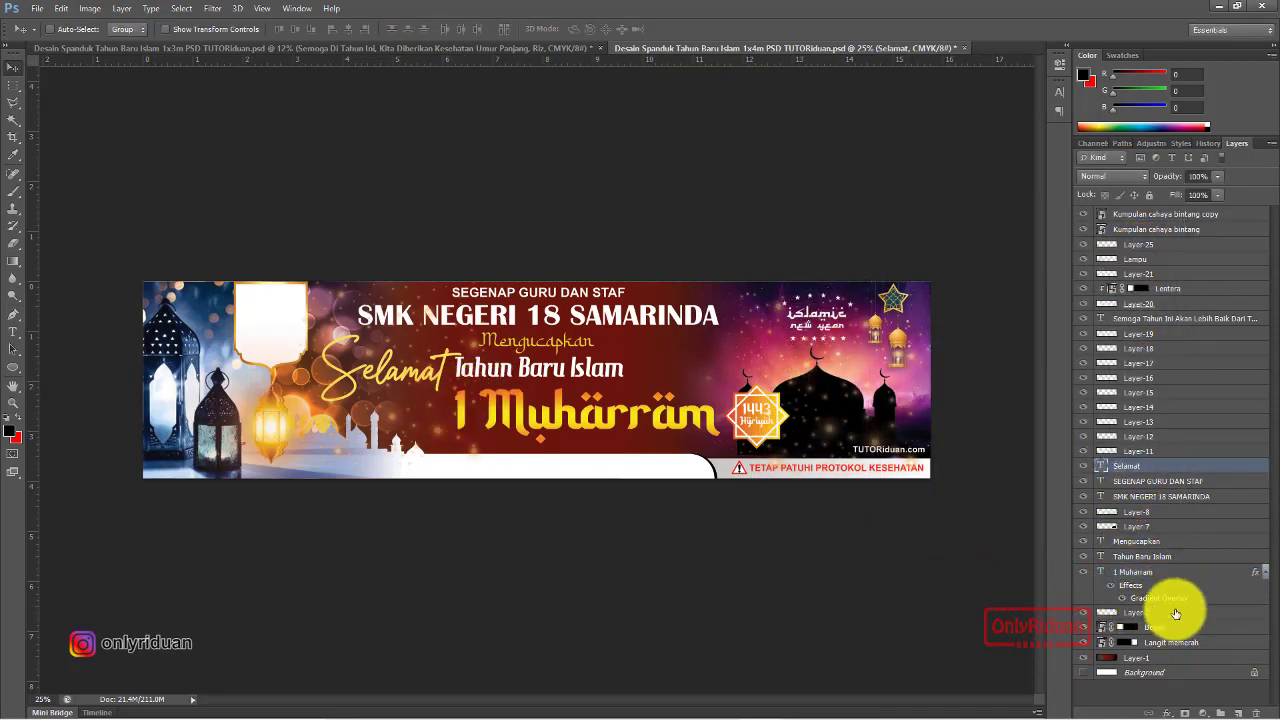
click(1166, 713)
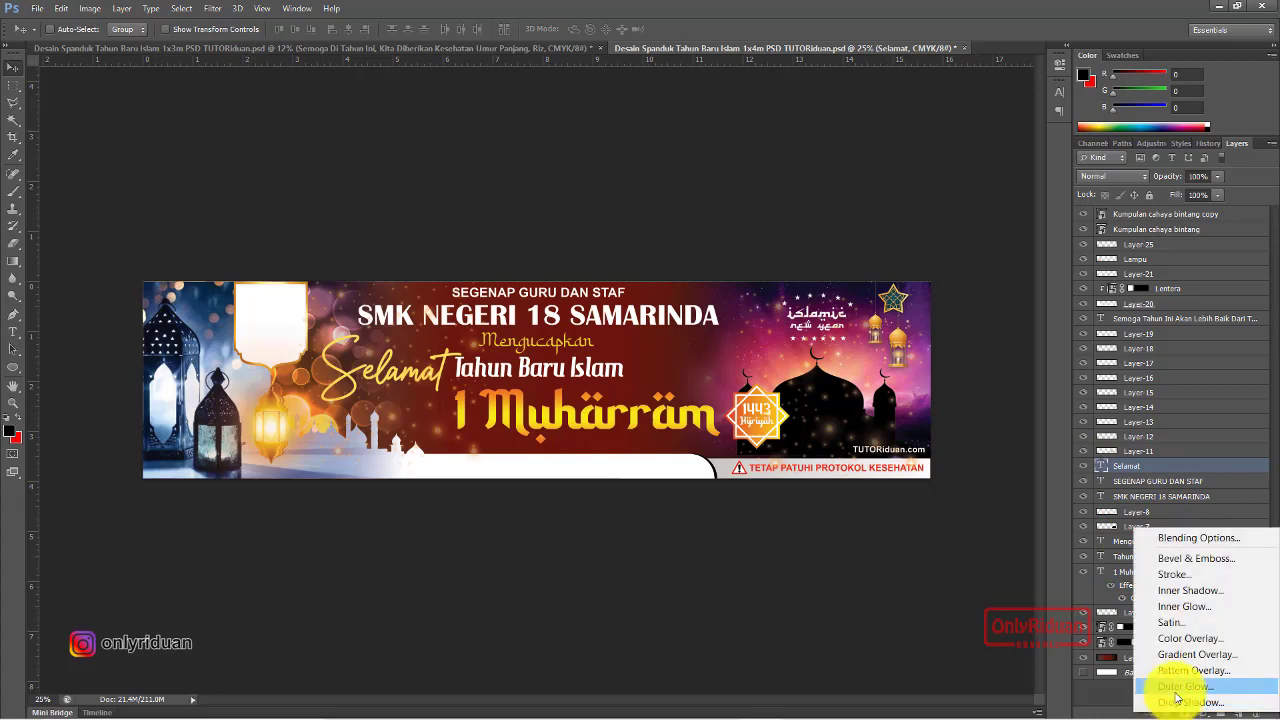
click(1180, 655)
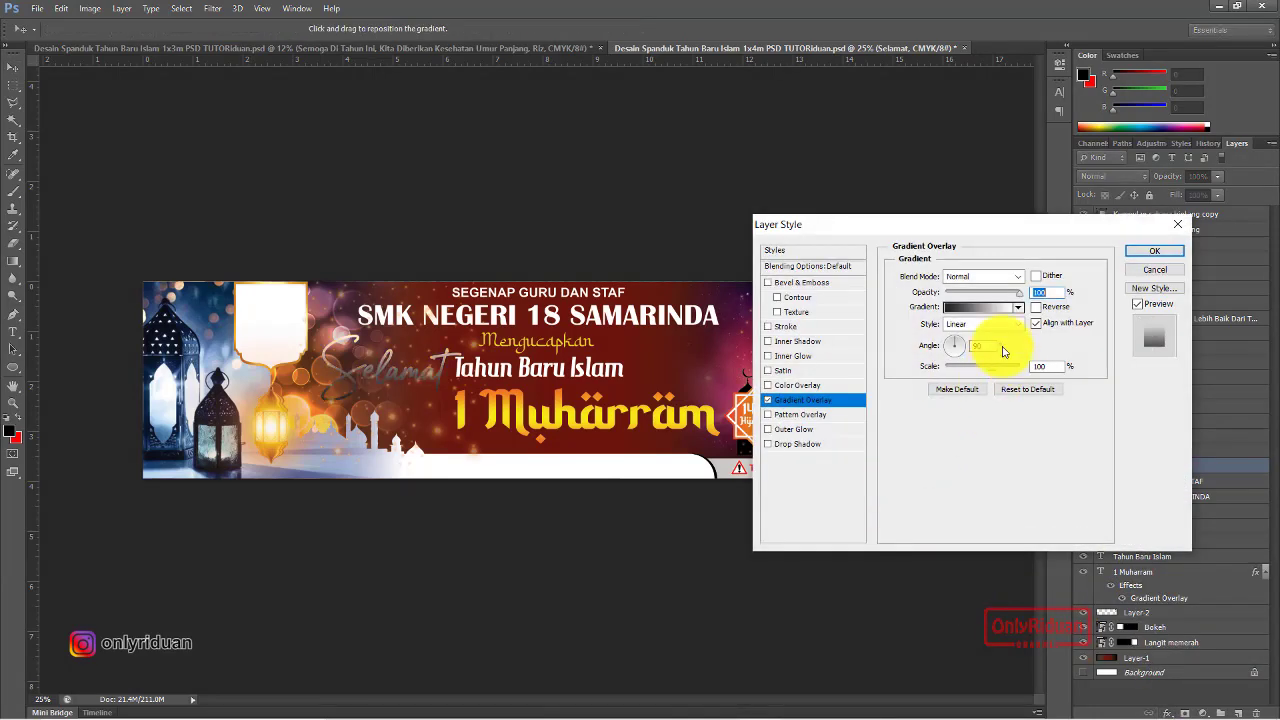
click(1017, 310)
click(939, 354)
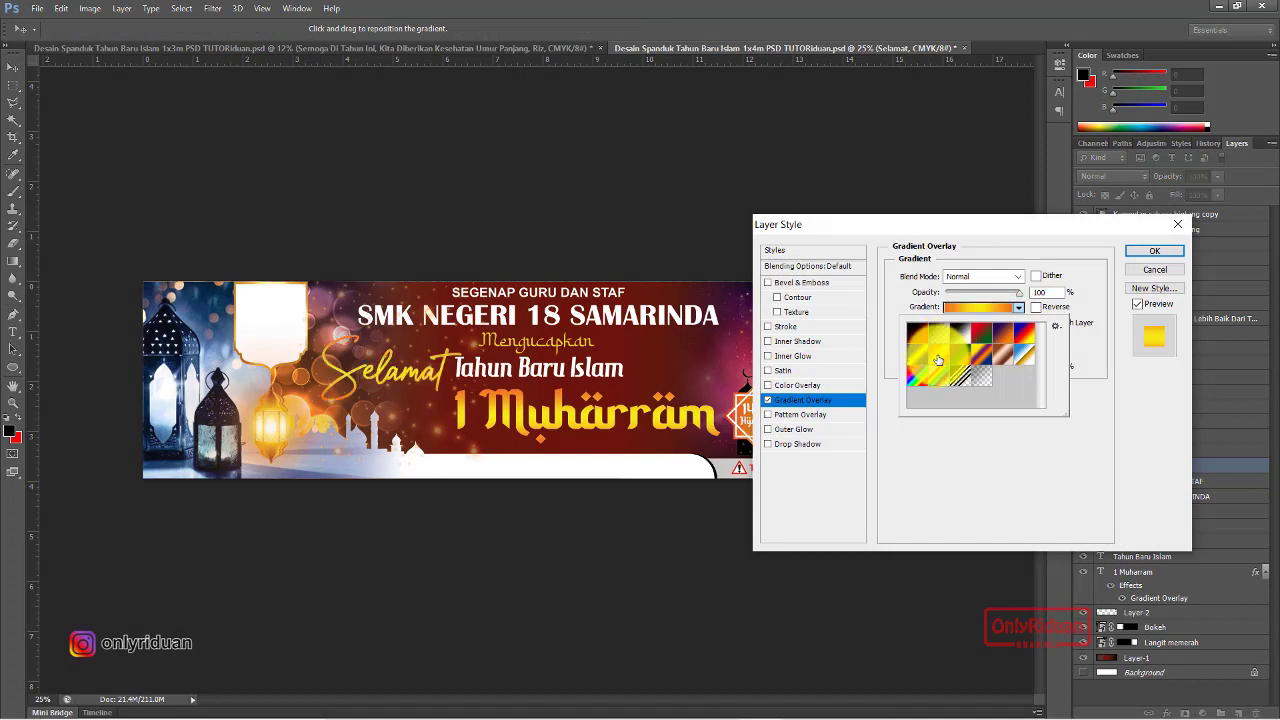
click(1153, 251)
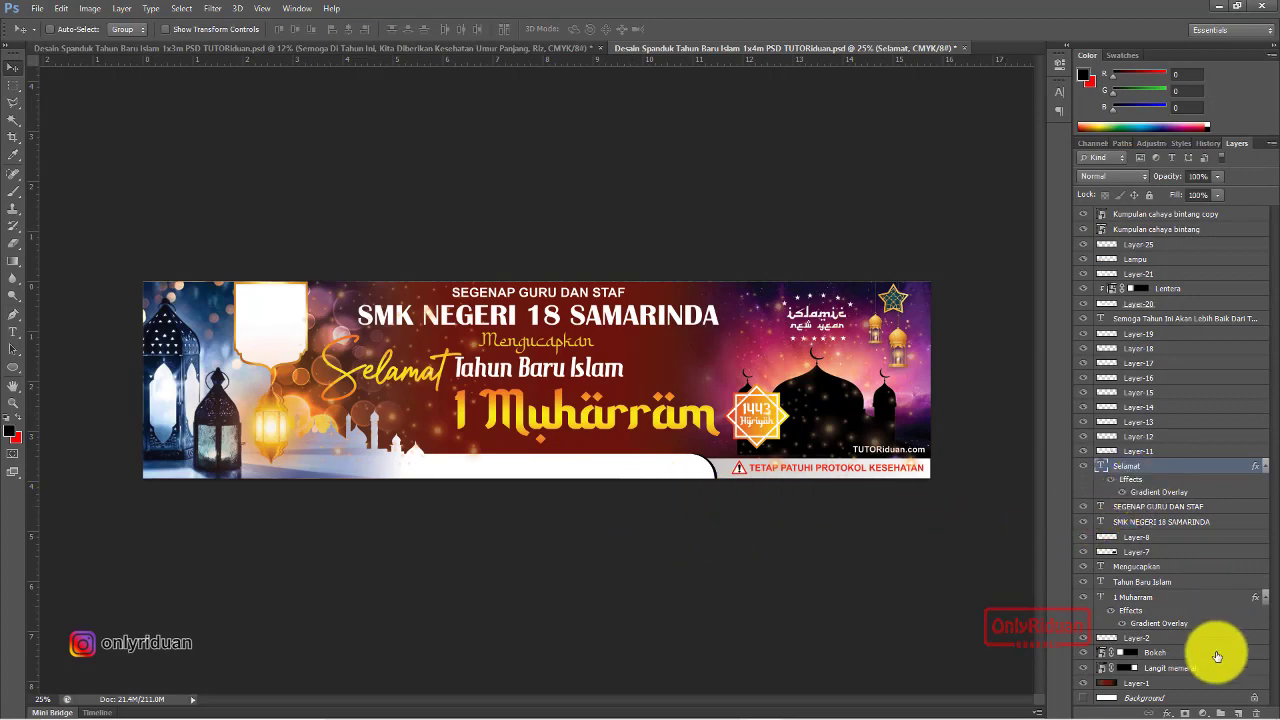
Add a Drop Shadow effect to the Selamat text layer
click(1166, 712)
click(1176, 706)
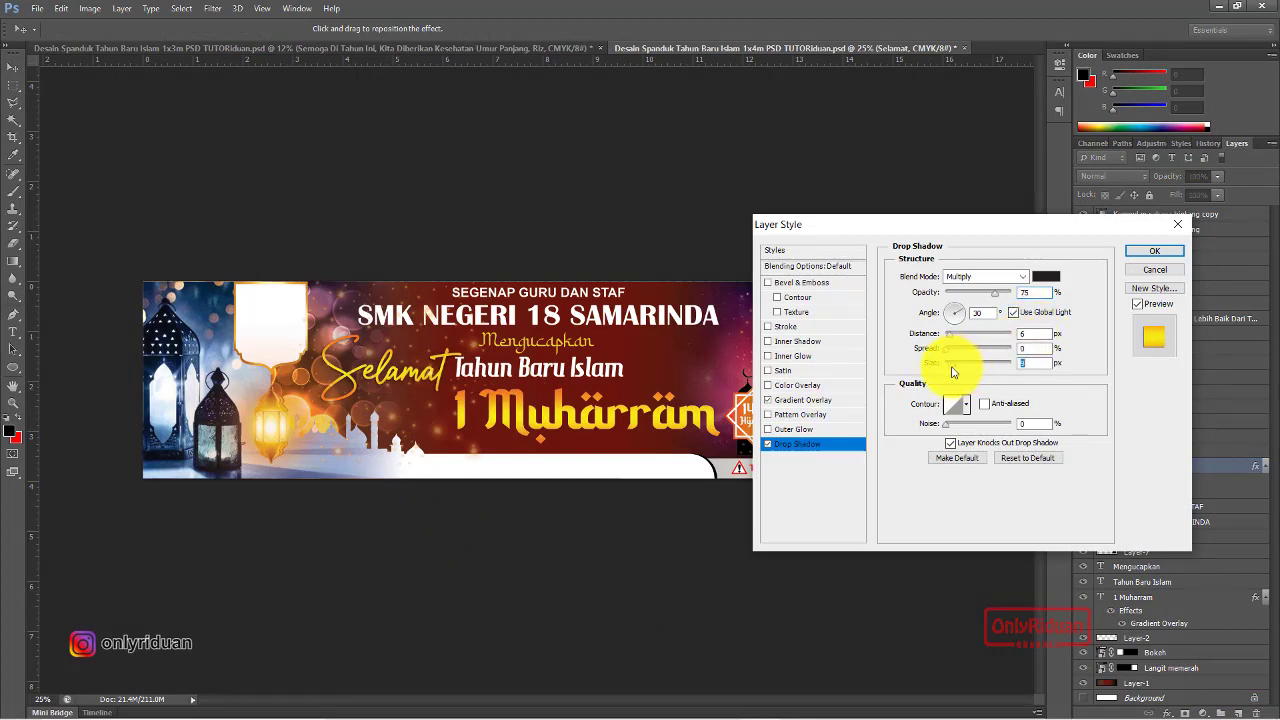
click(1154, 250)
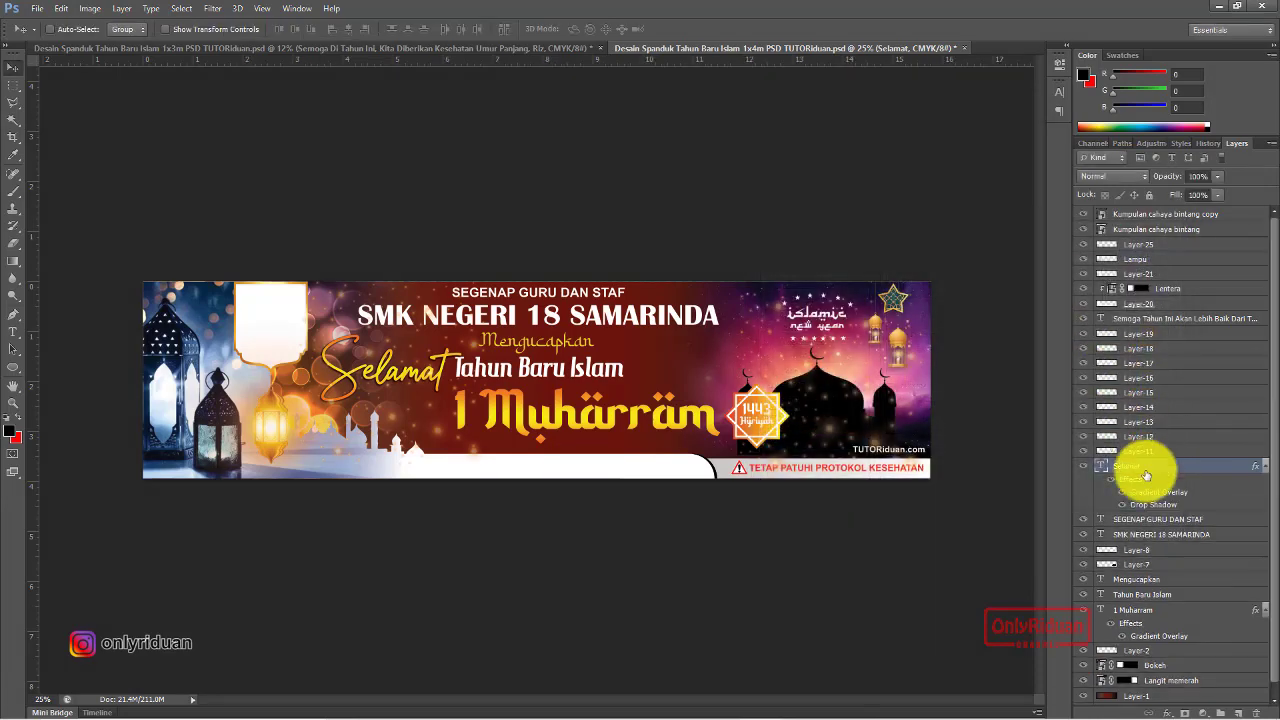
Add a drop shadow with 22 px distance, 6 px size and a changed light angle to 1 Muharram, and a drop shadow to Tahun Baru Islam
click(1140, 609)
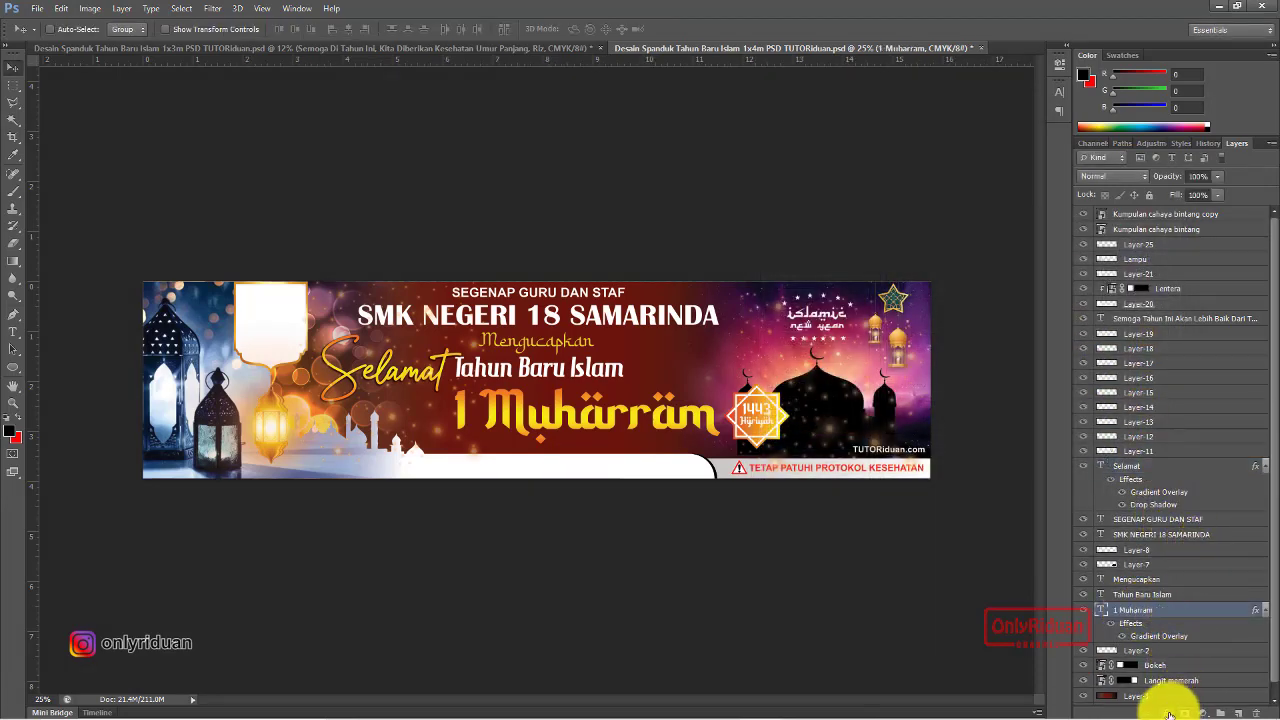
click(1167, 712)
click(1180, 705)
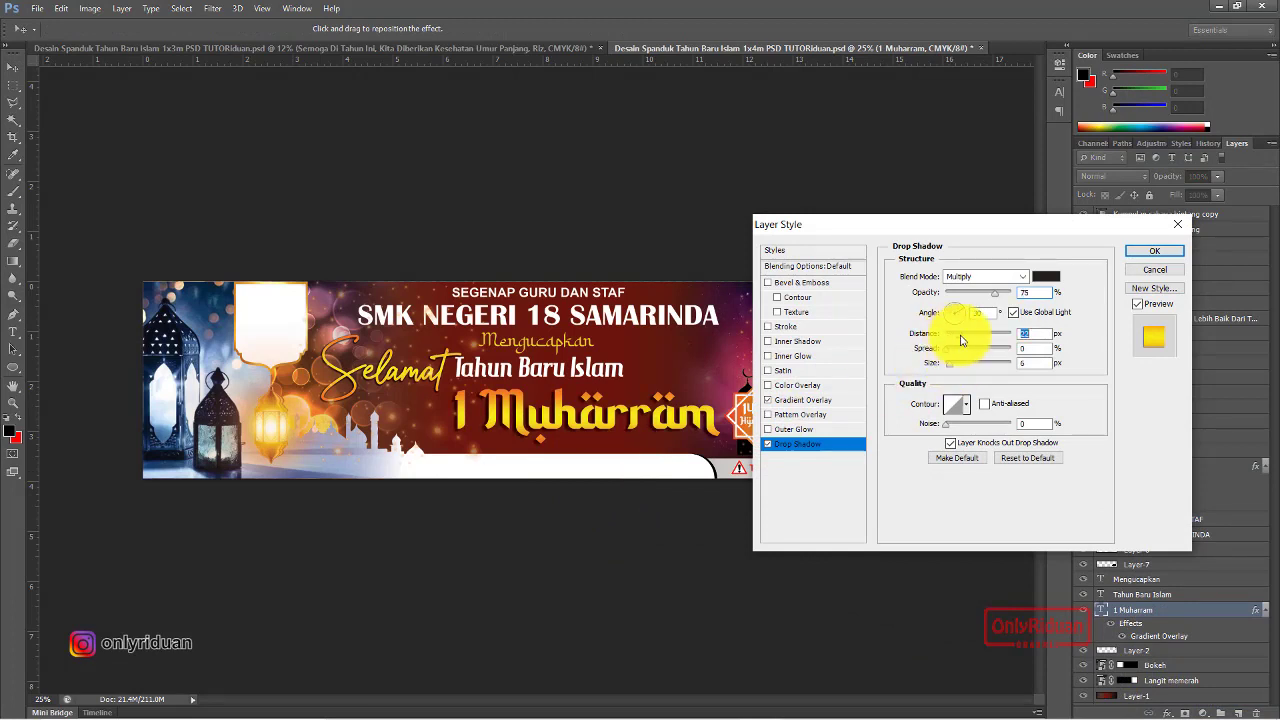
click(952, 312)
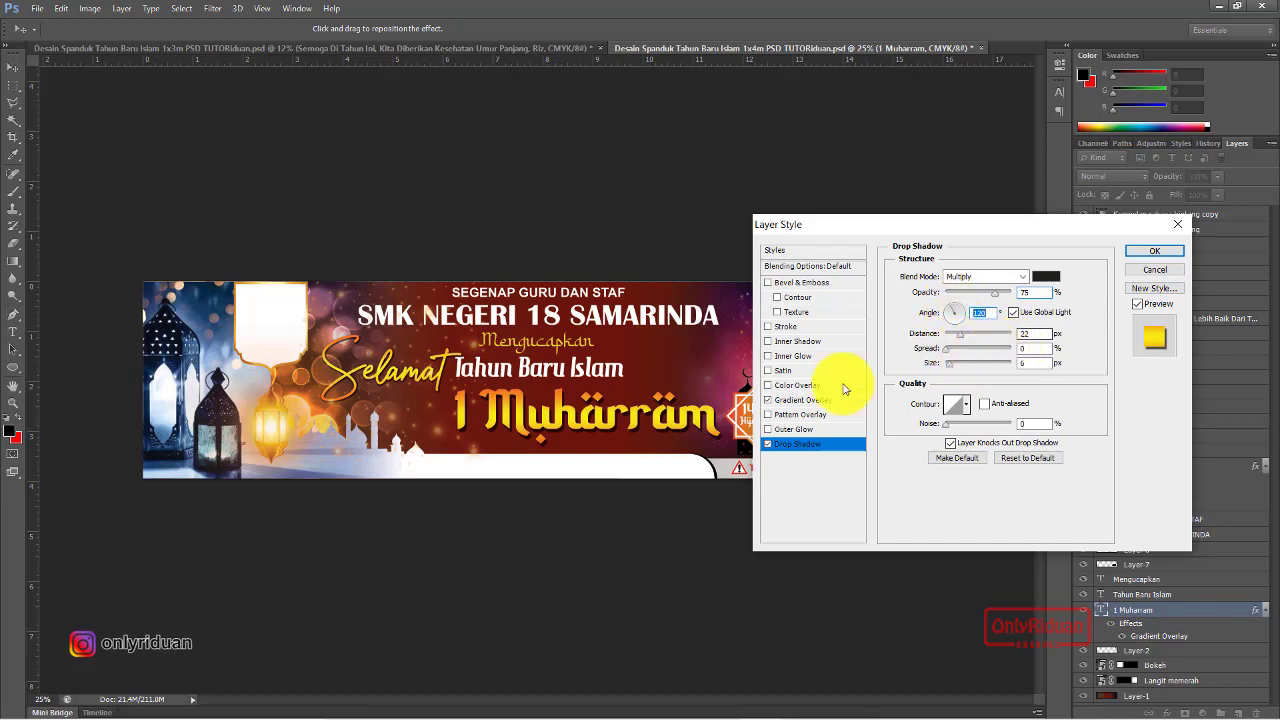
click(1152, 251)
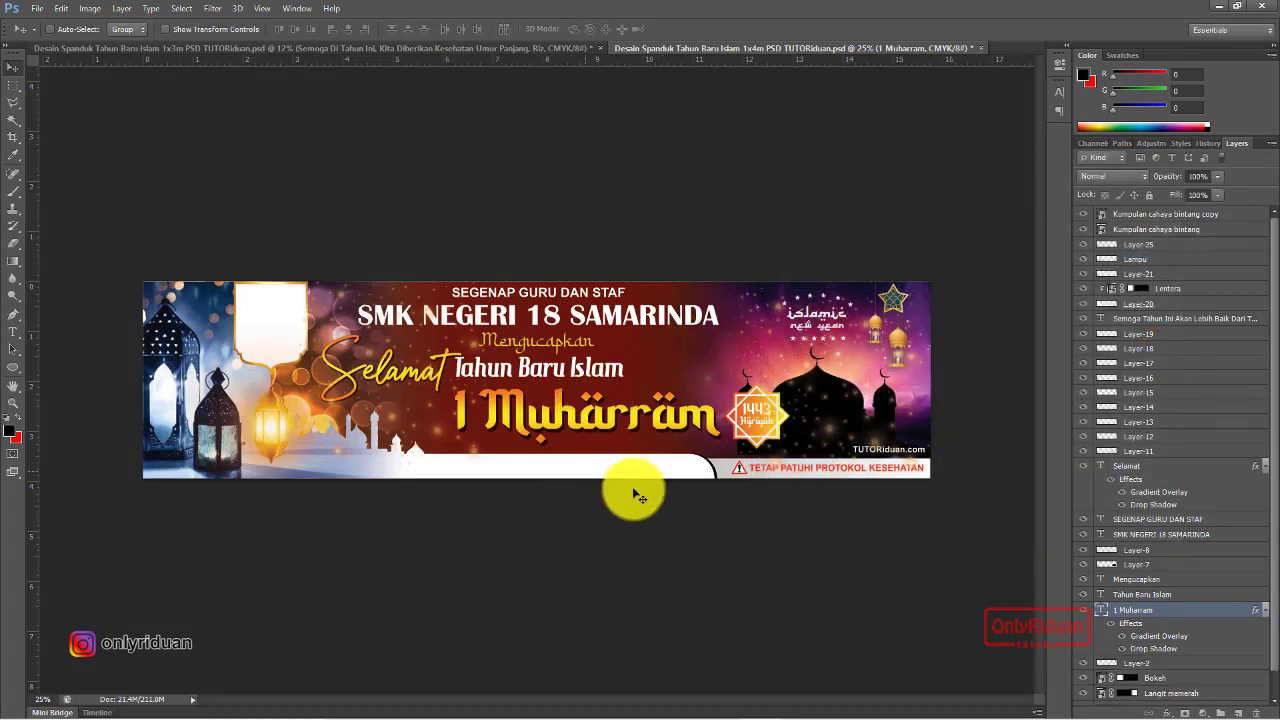
click(1149, 594)
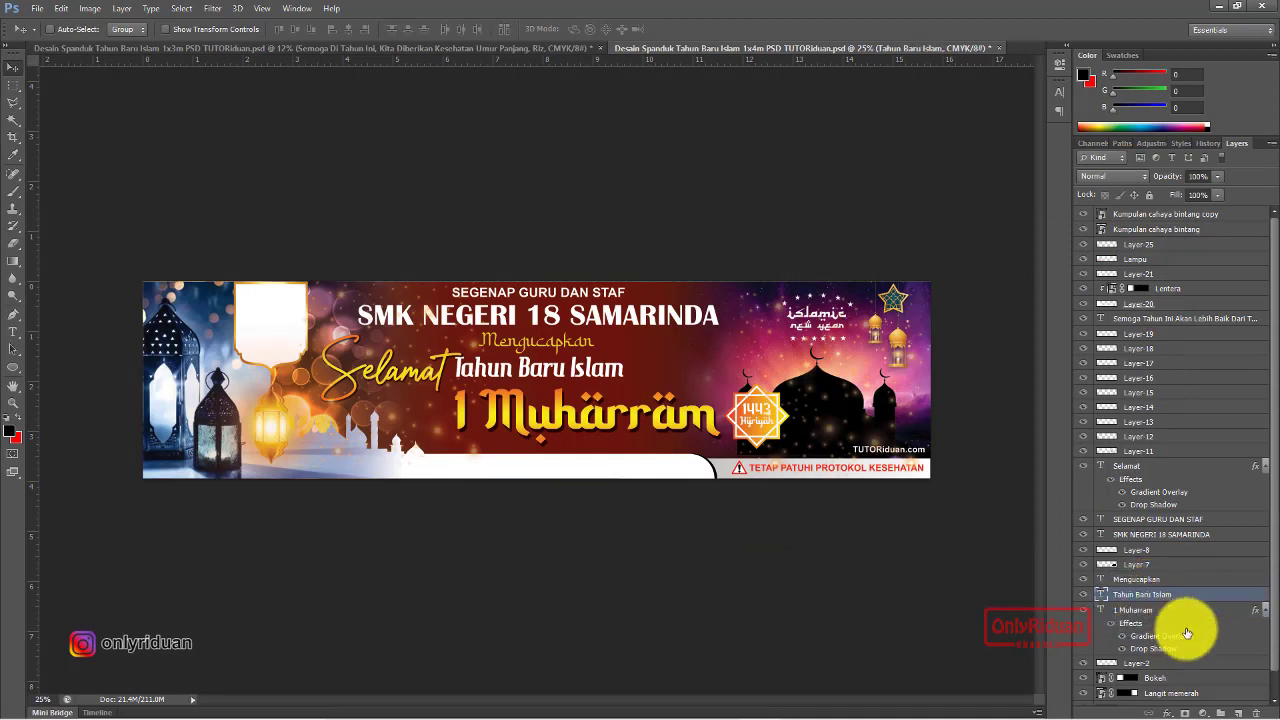
Move the Semoga Tahun Ini Akan Lebih Baik text layer directly above the Lentera layer
click(1177, 322)
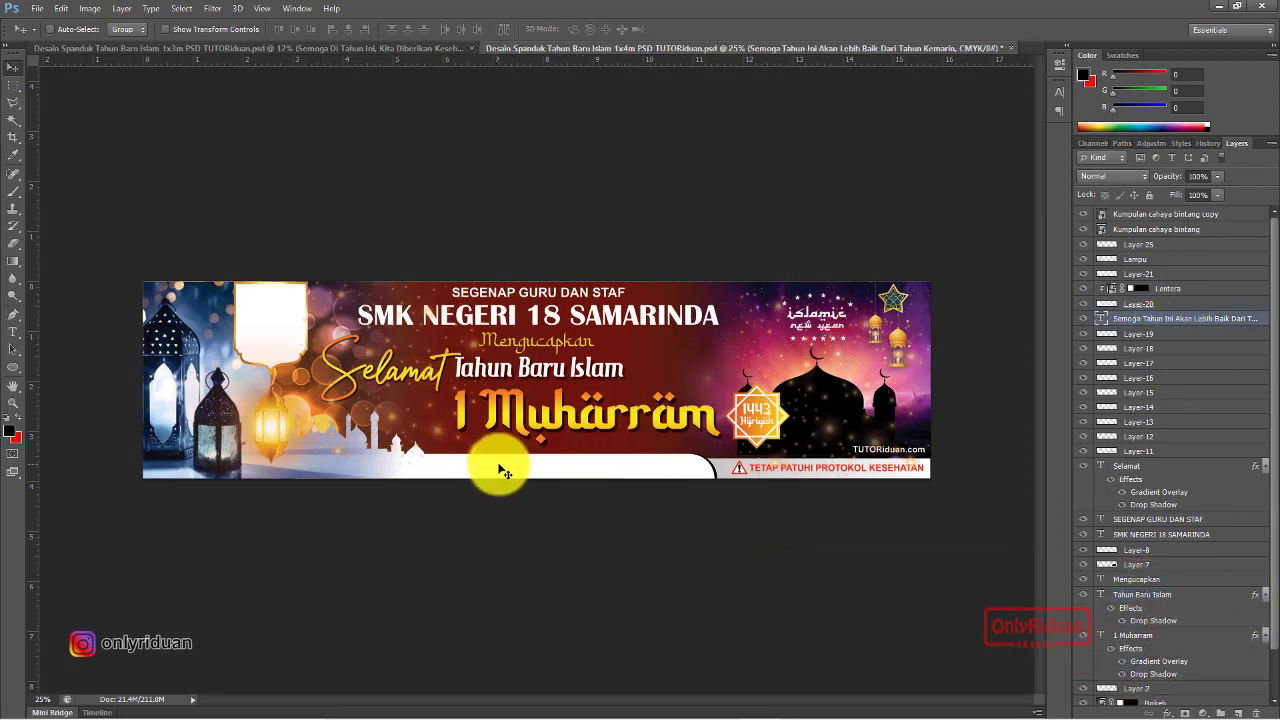
drag(1170, 347, 1180, 281)
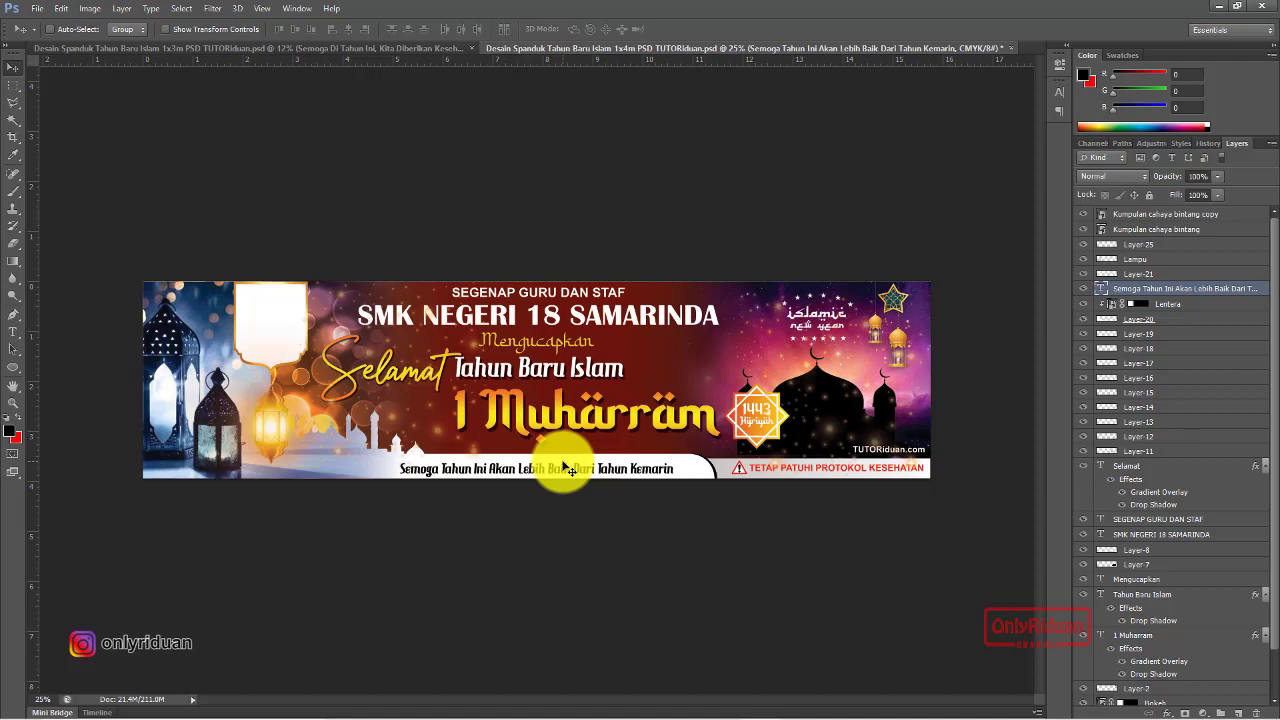
Switch to the 1x4m banner in CorelDRAW and group all of its objects
click(1214, 5)
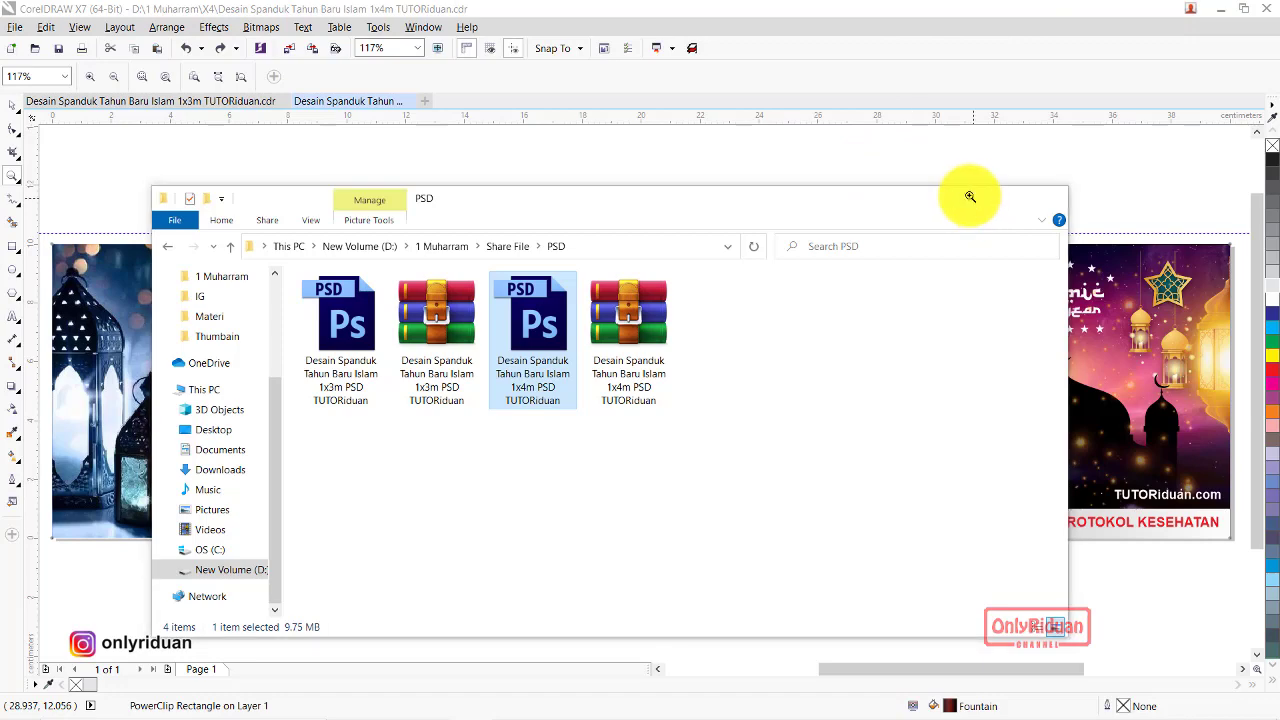
click(971, 197)
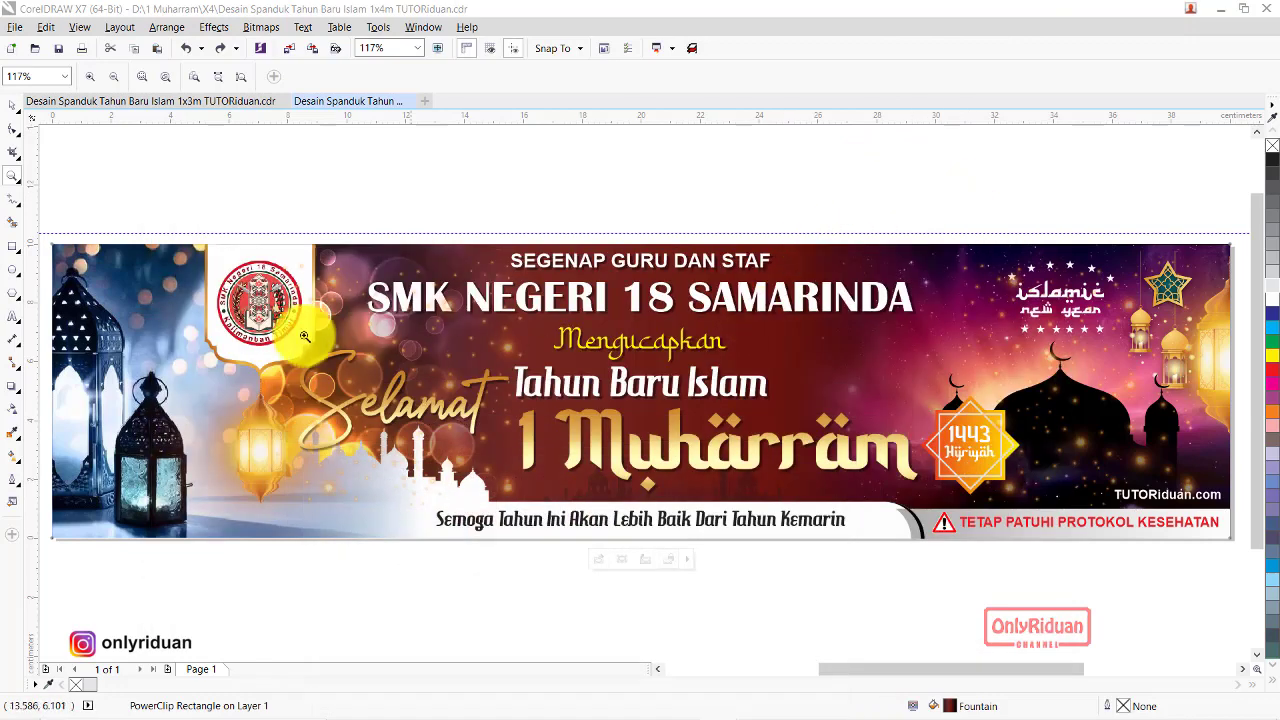
click(12, 104)
scroll(105, 188, down, 2)
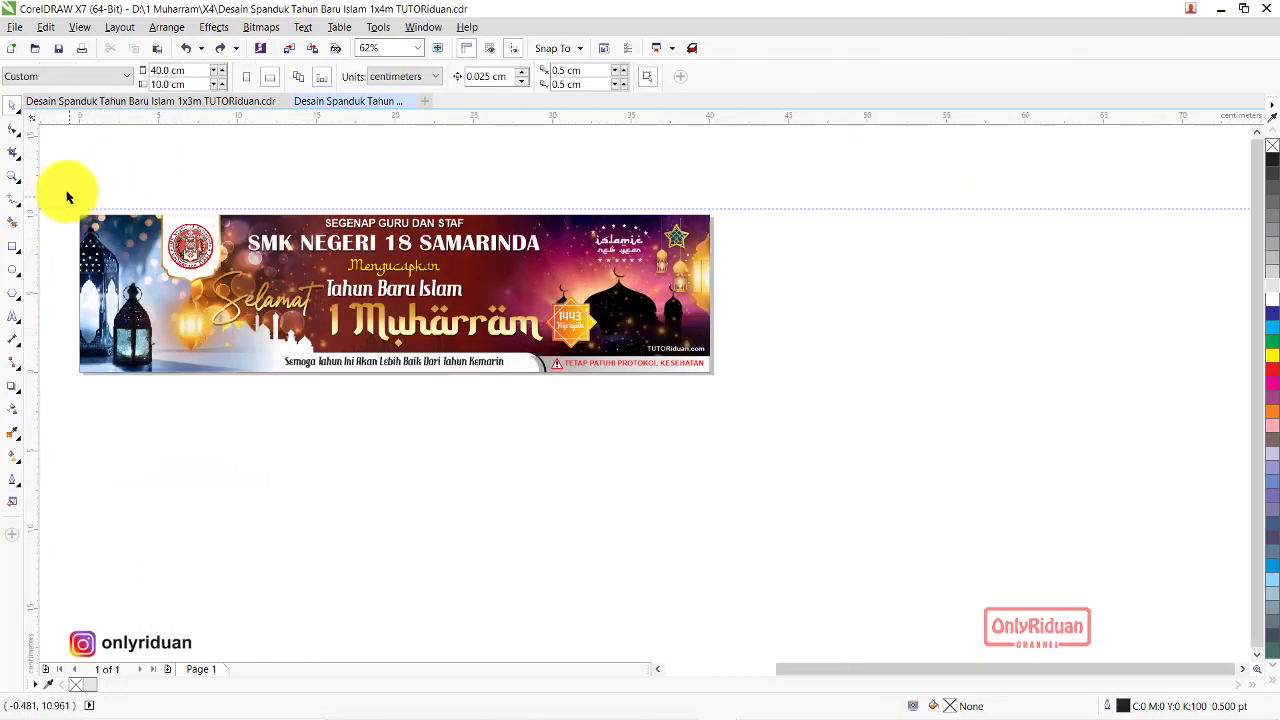
click(8, 176)
click(196, 78)
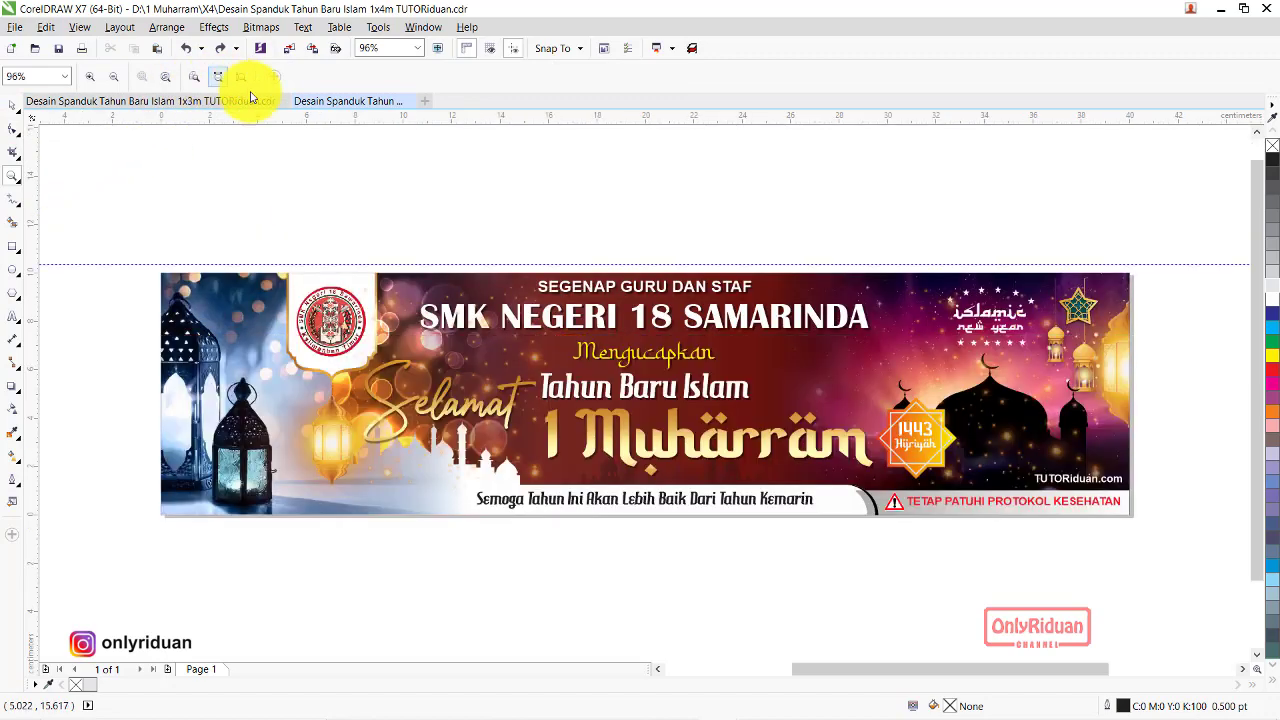
key(space)
drag(128, 203, 1178, 570)
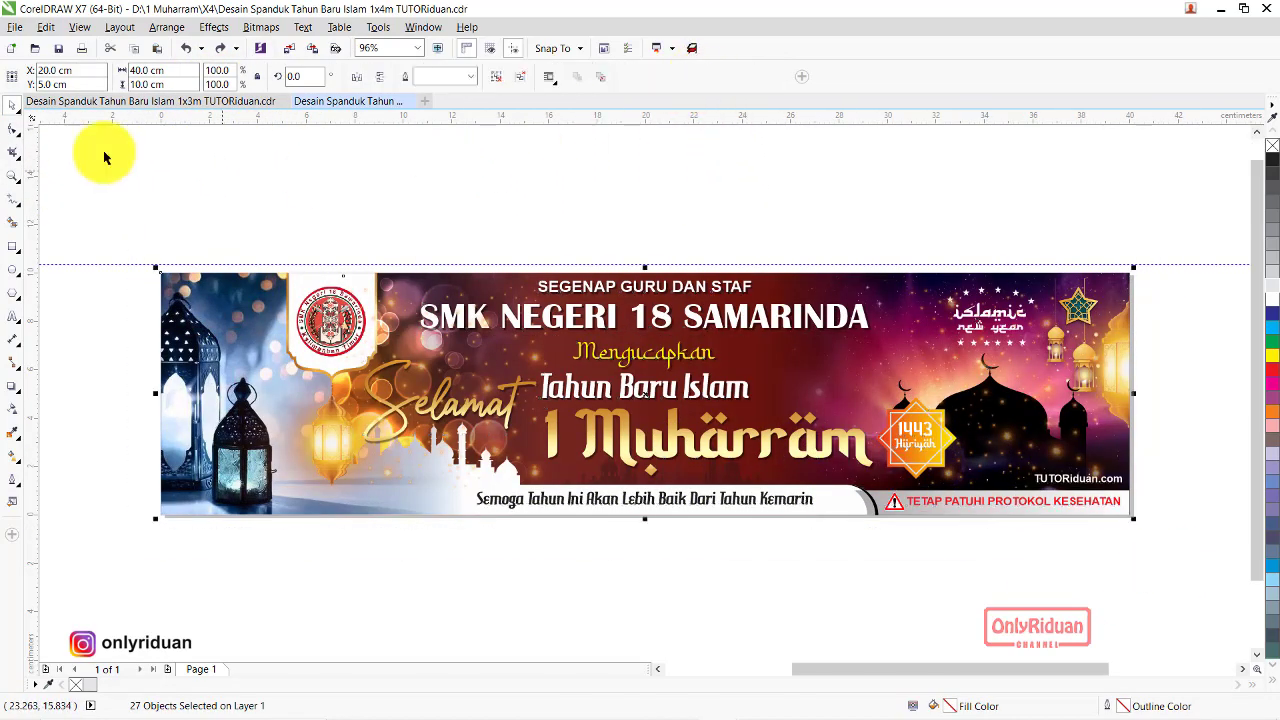
key(ctrl+g)
click(15, 27)
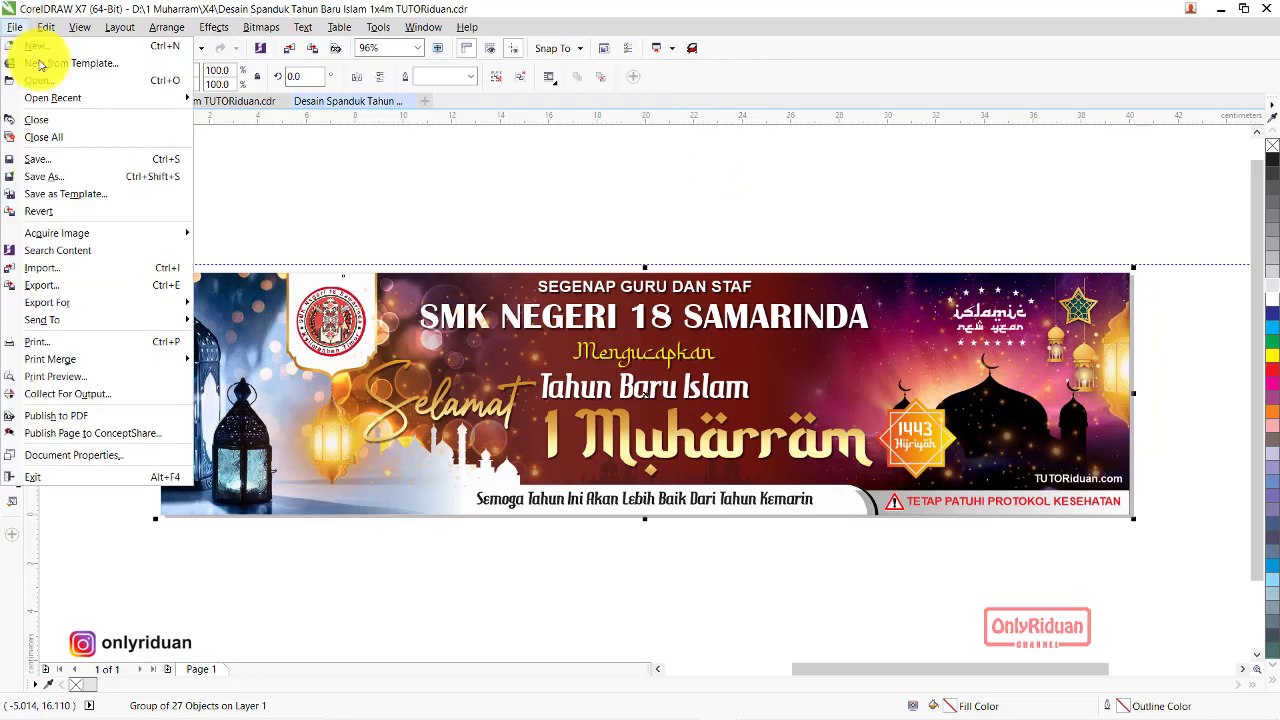
click(62, 287)
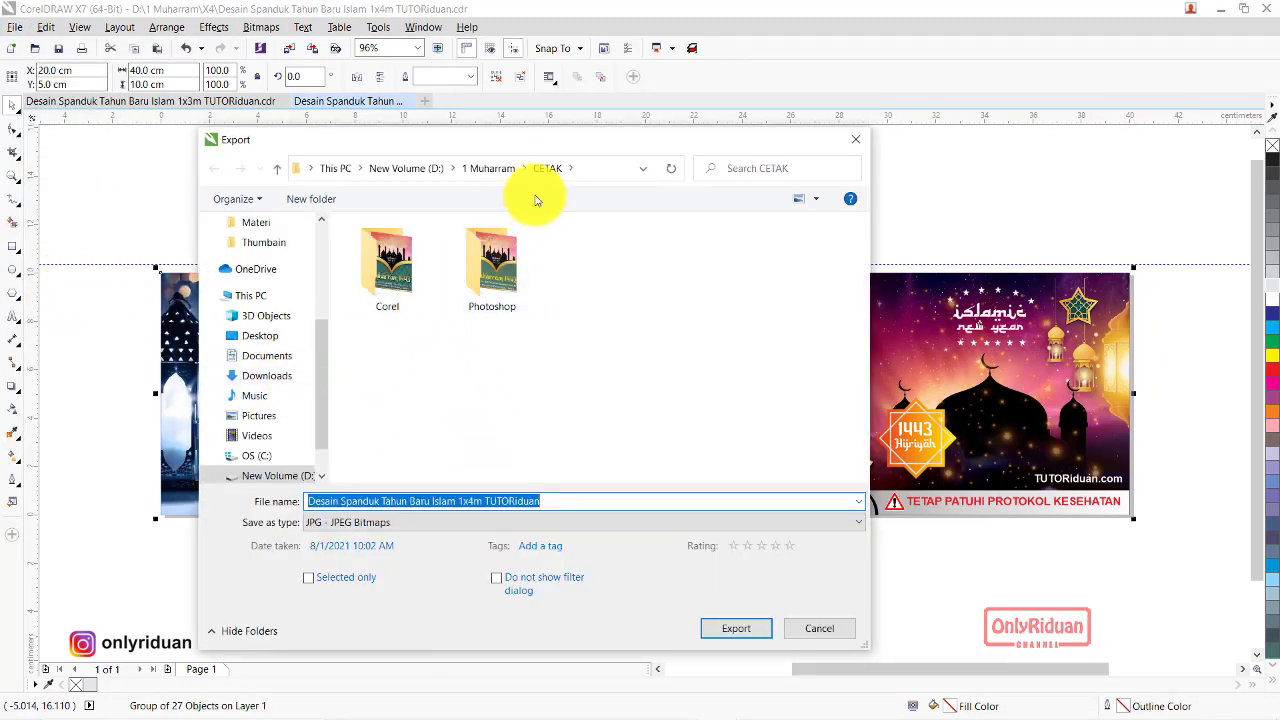
double_click(385, 262)
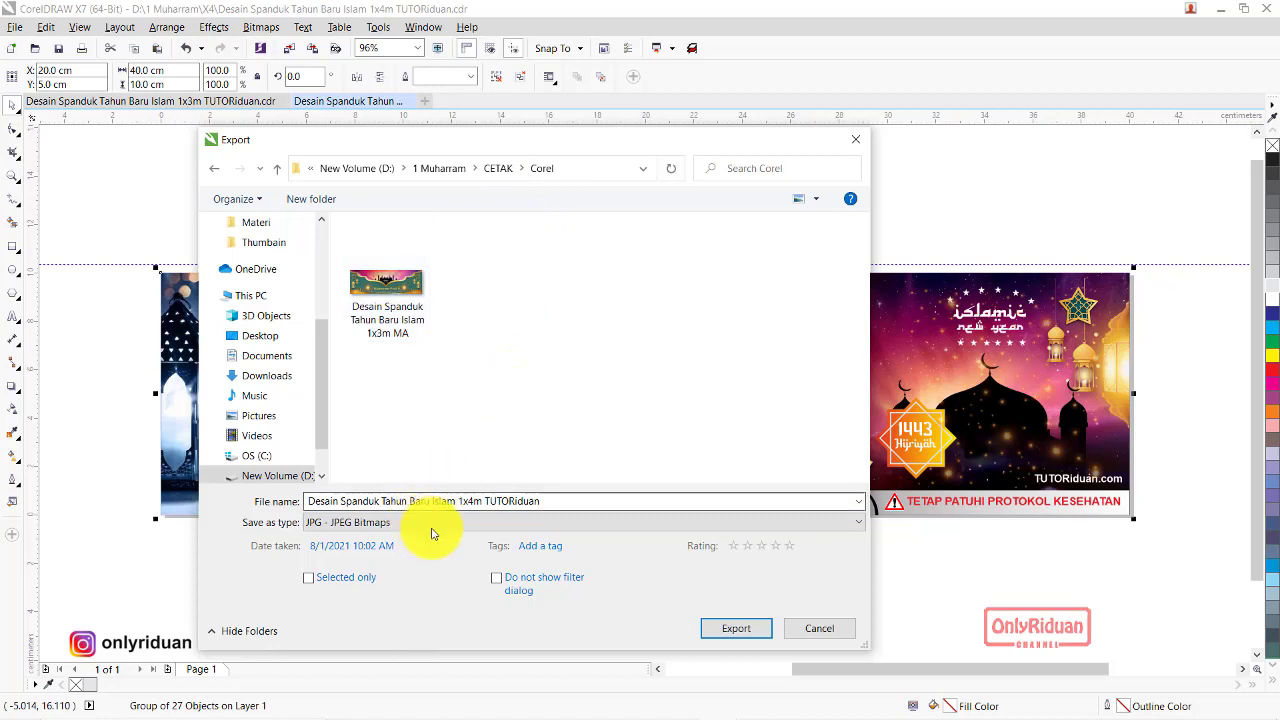
click(540, 501)
key(ctrl+a)
click(549, 500)
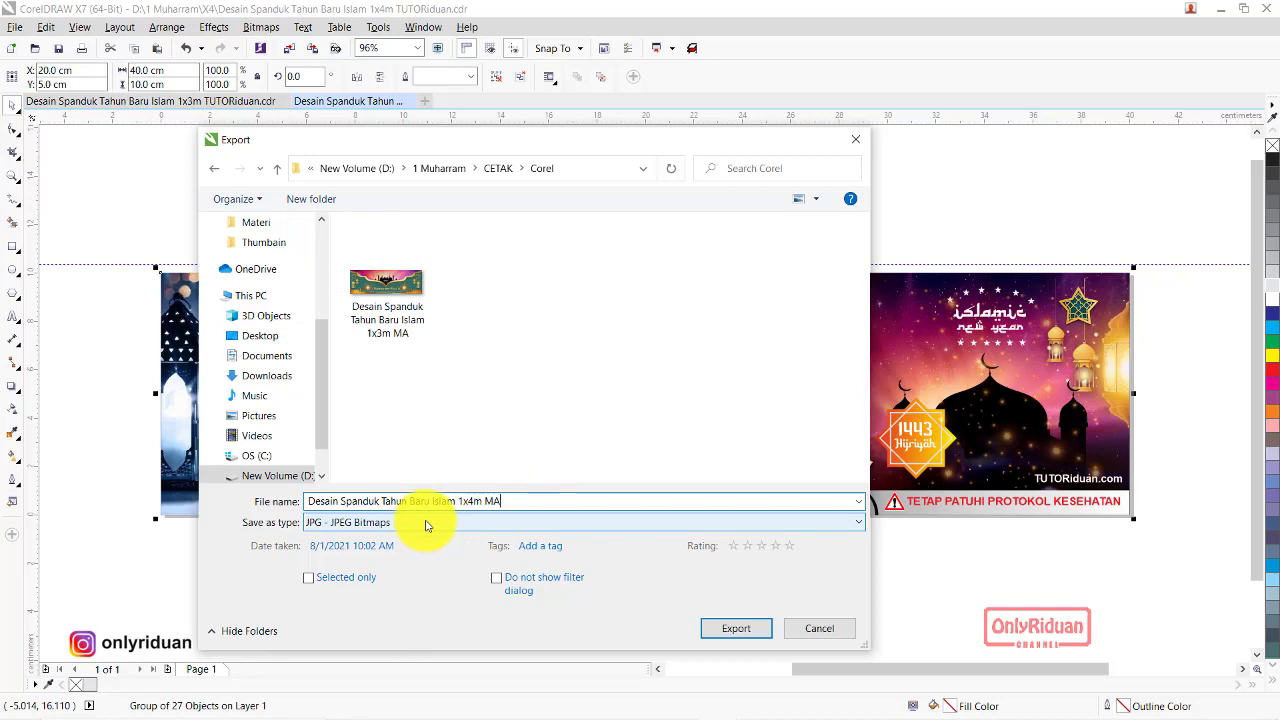
click(730, 630)
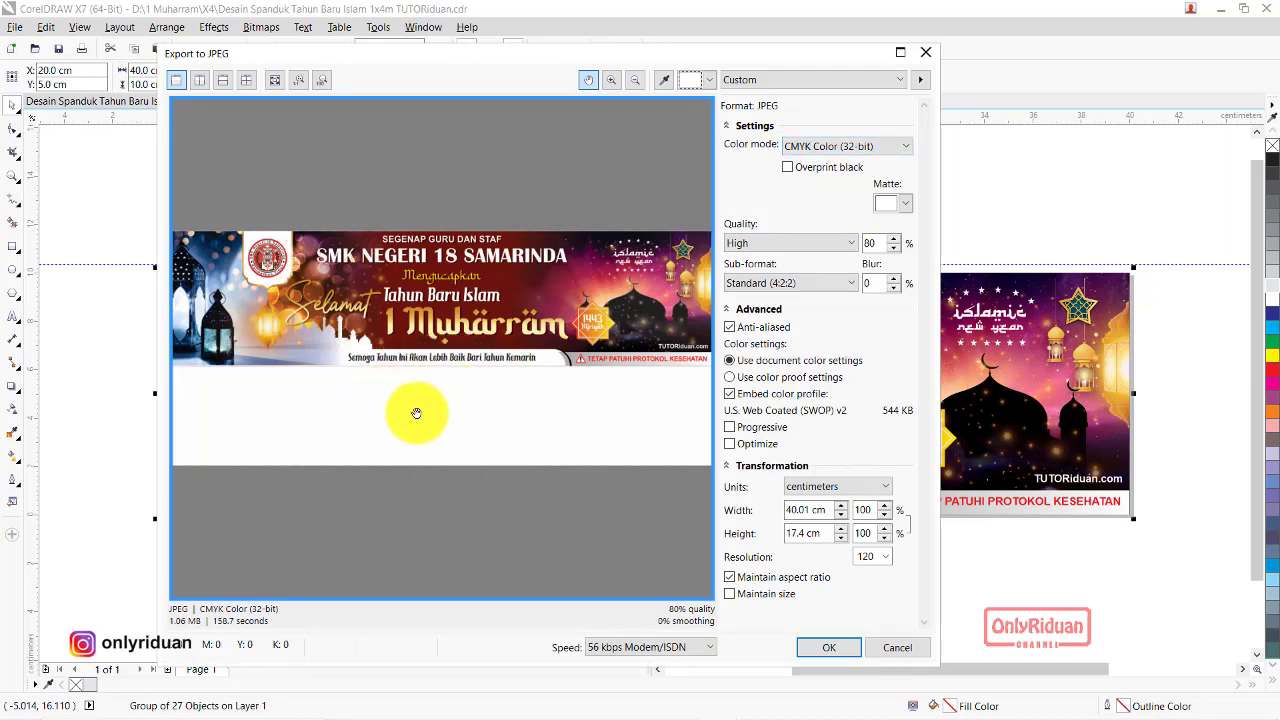
click(895, 648)
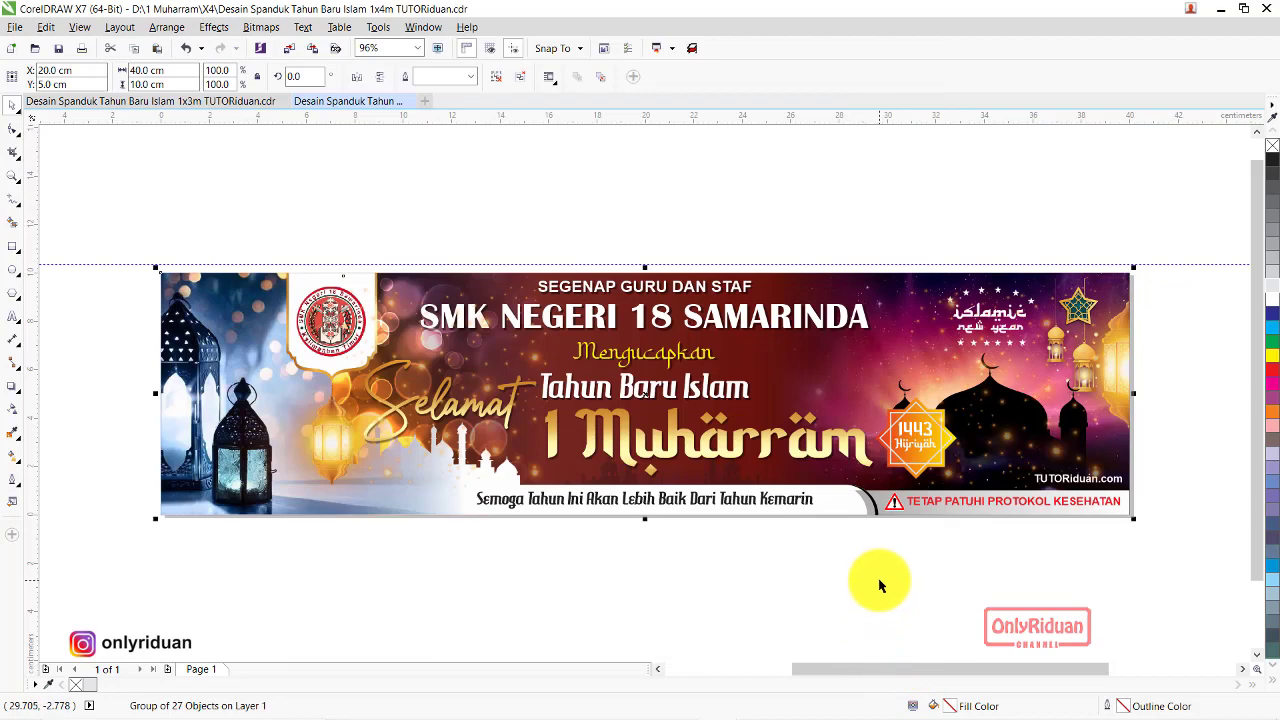
Move the stray white curve below the banner to about X 9.76 cm, Y -4.99 cm and dismiss the text update notice
scroll(886, 557, down, 2)
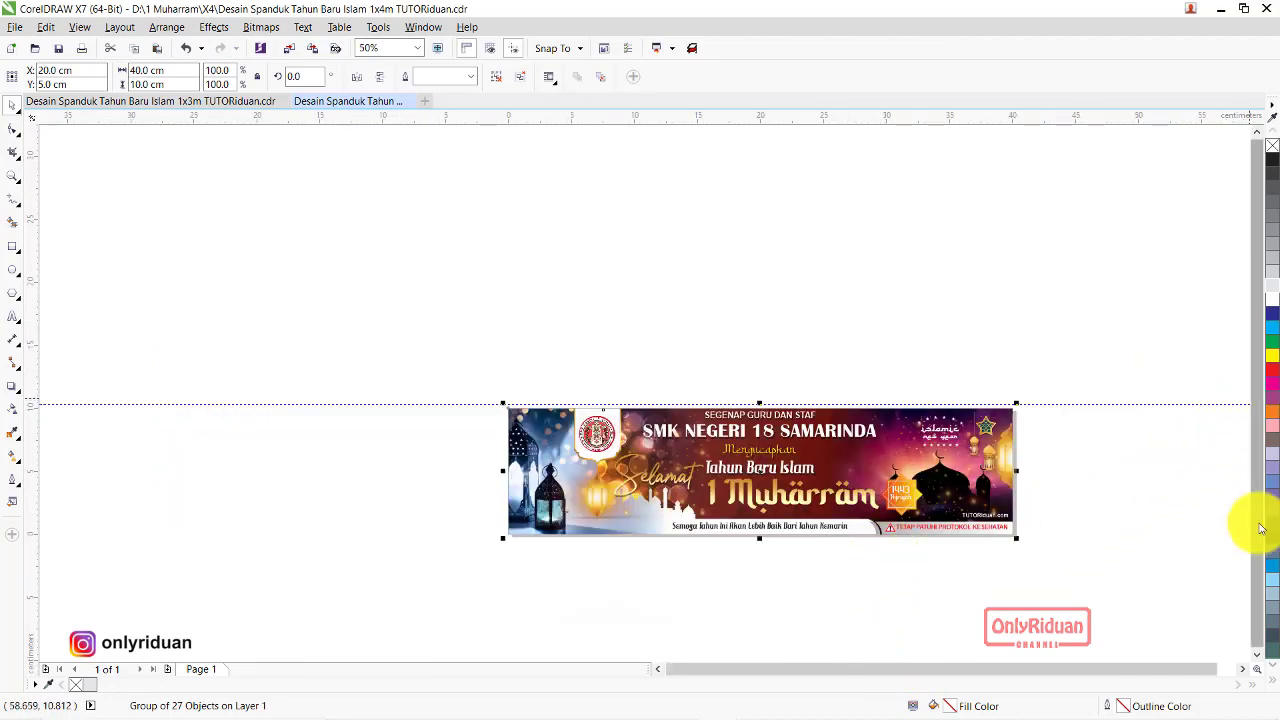
scroll(1257, 655, down, 2)
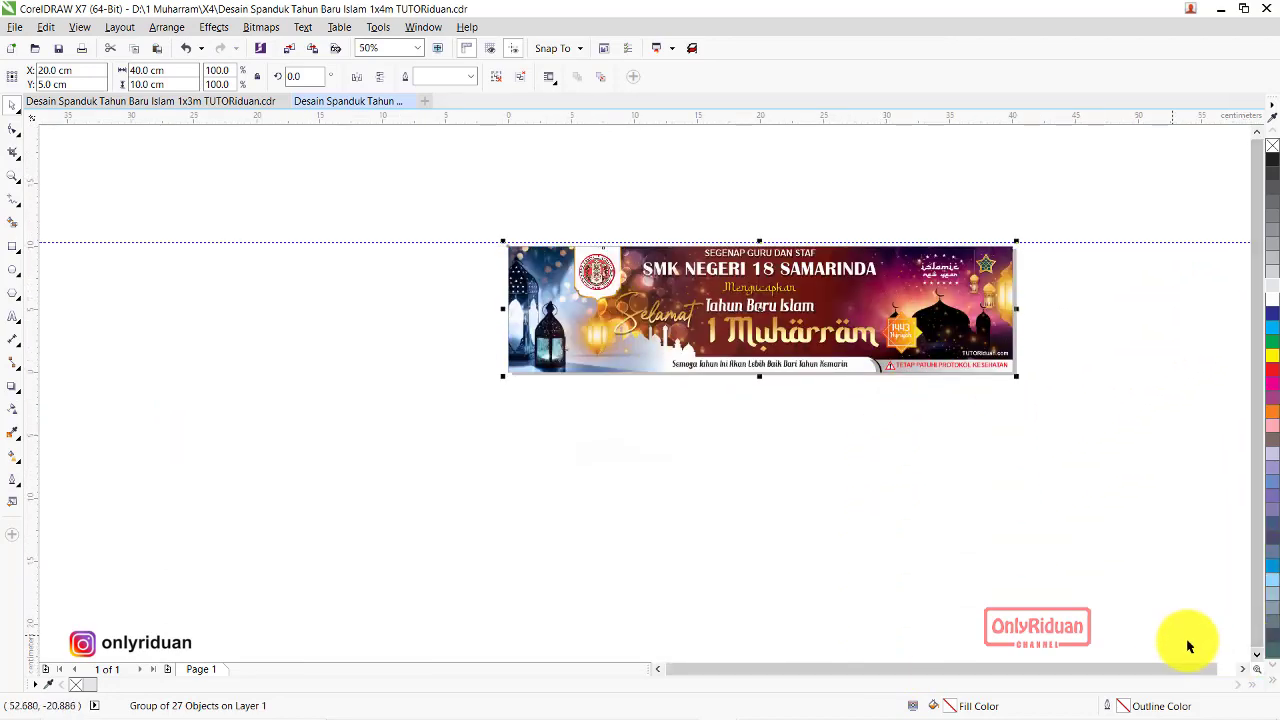
drag(1189, 647, 466, 384)
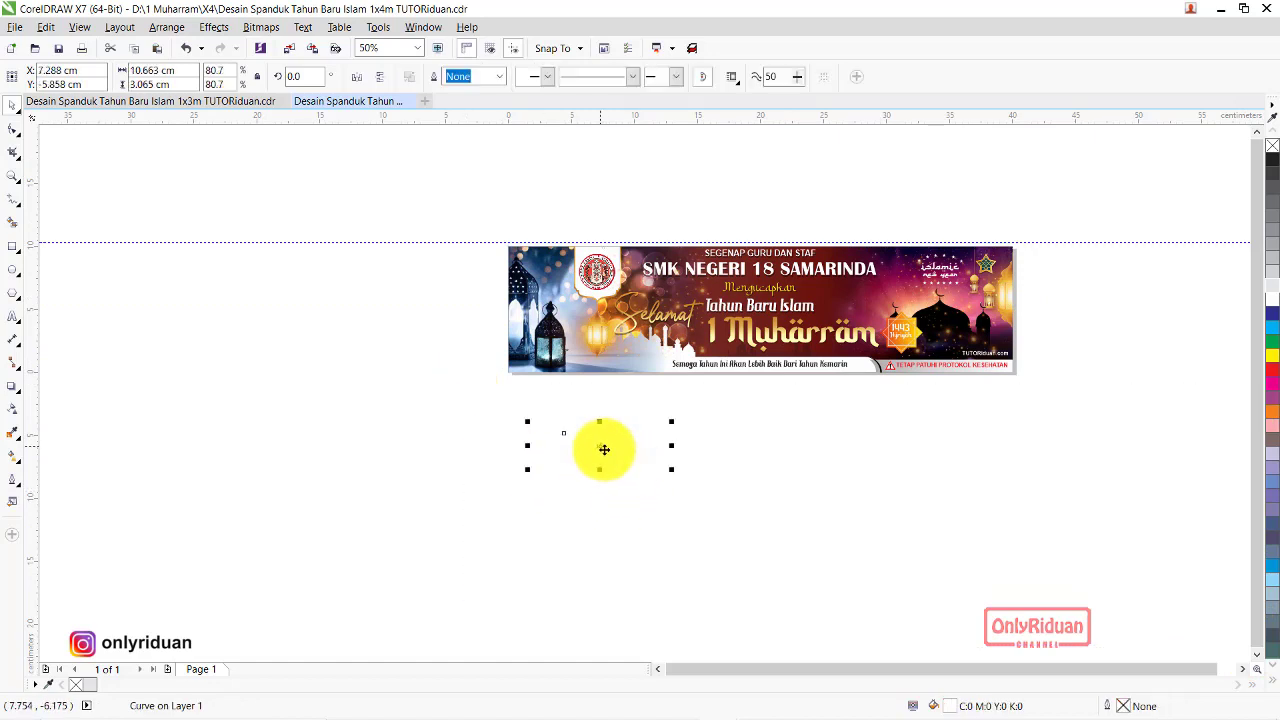
drag(604, 449, 677, 457)
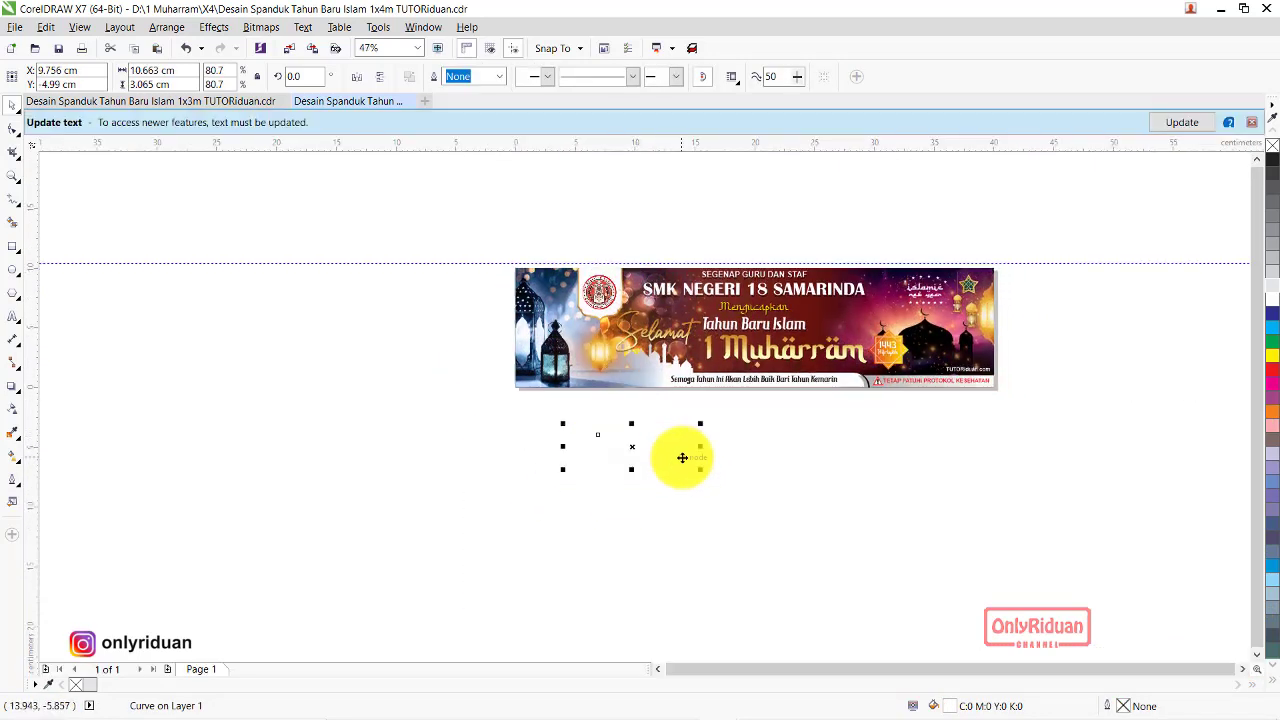
click(1249, 124)
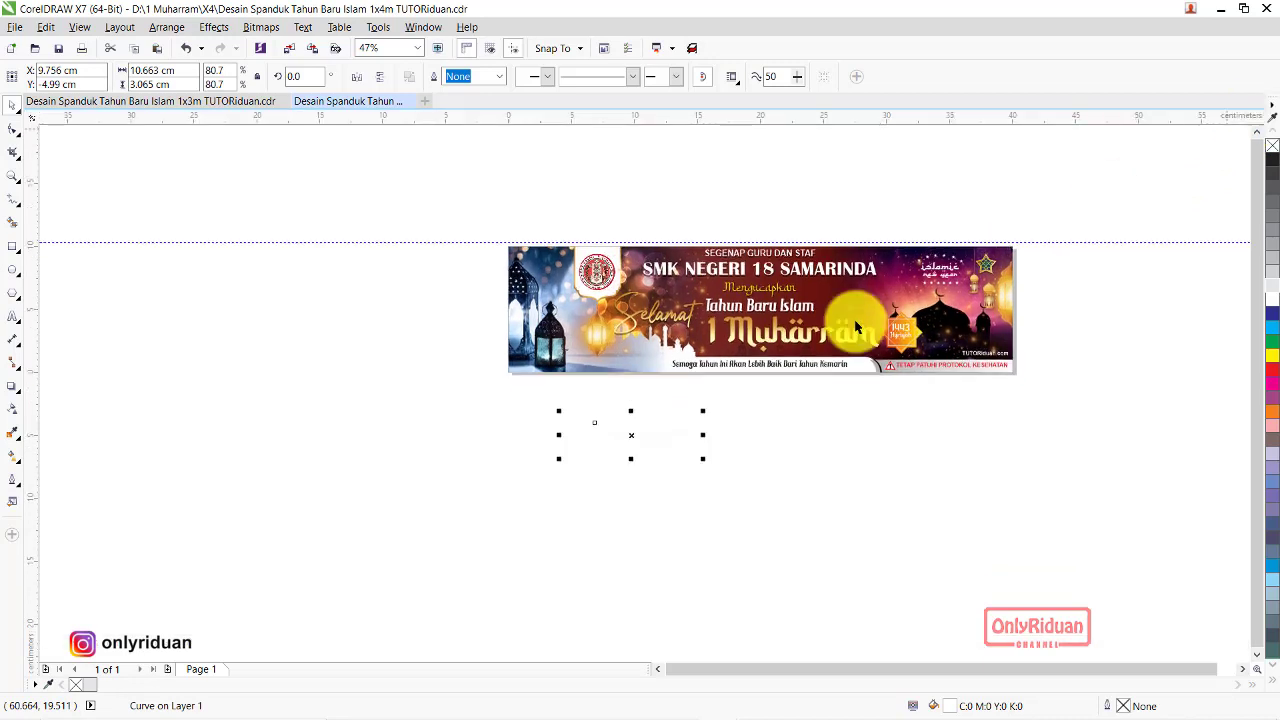
Start a JPG export of only the selected banner group into the Corel folder, named Desain Spanduk Tahun Baru Islam 1x4m MA
click(13, 181)
drag(457, 217, 1060, 460)
click(12, 104)
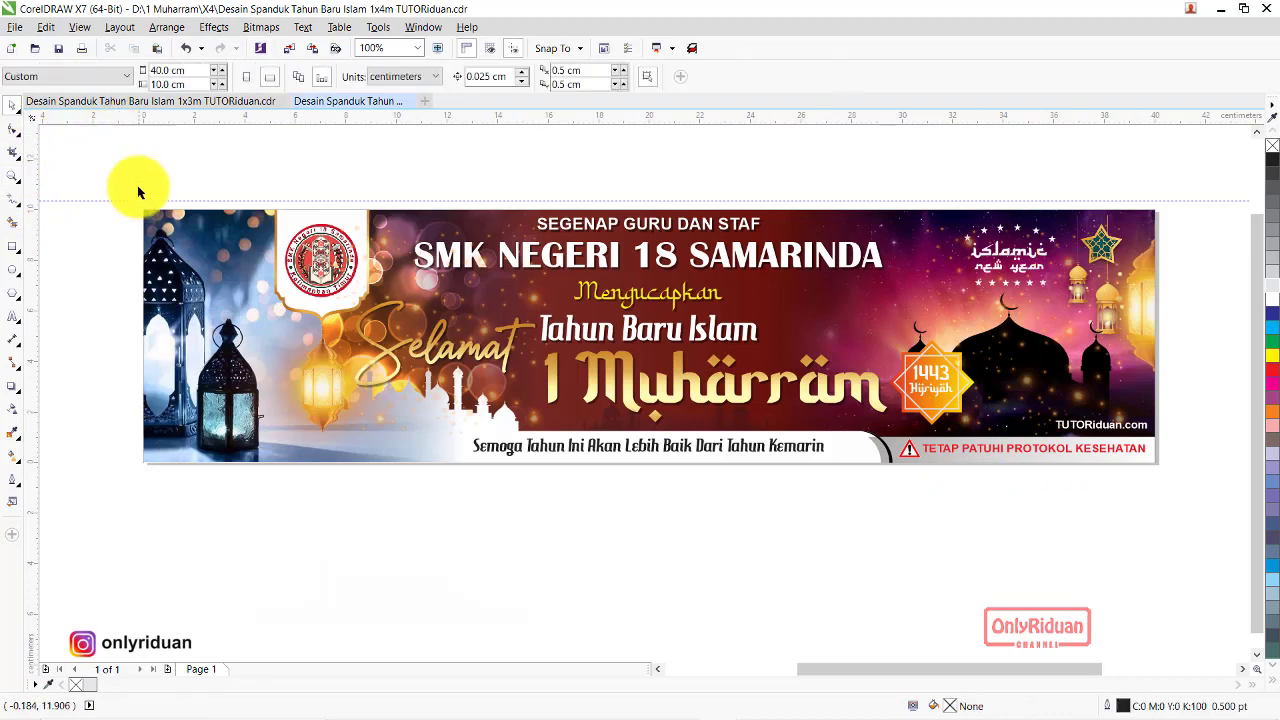
drag(113, 177, 1194, 496)
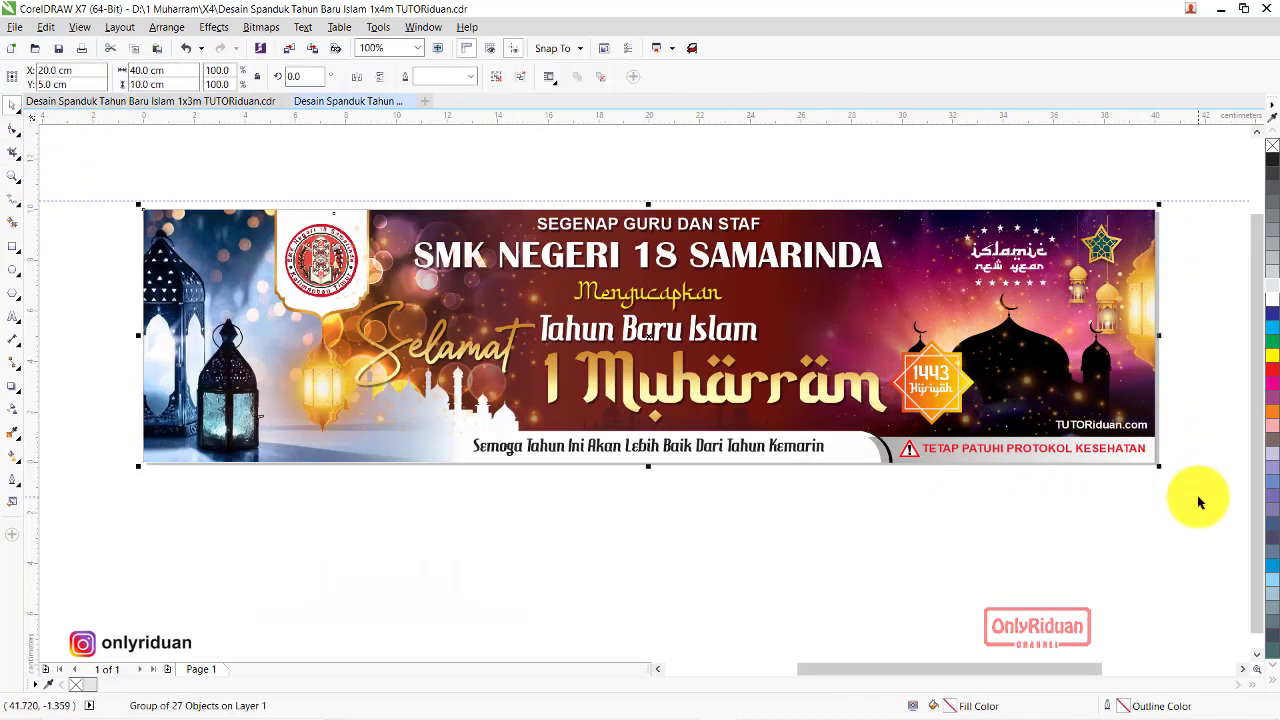
click(14, 27)
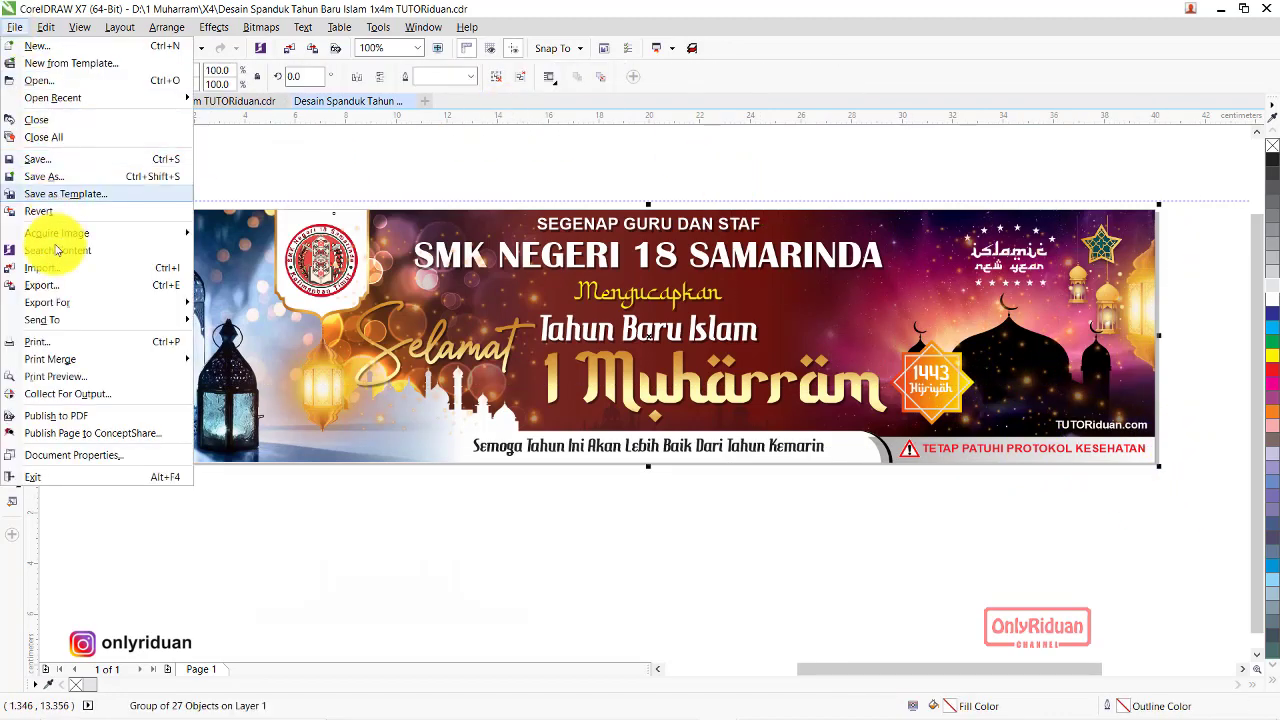
click(52, 287)
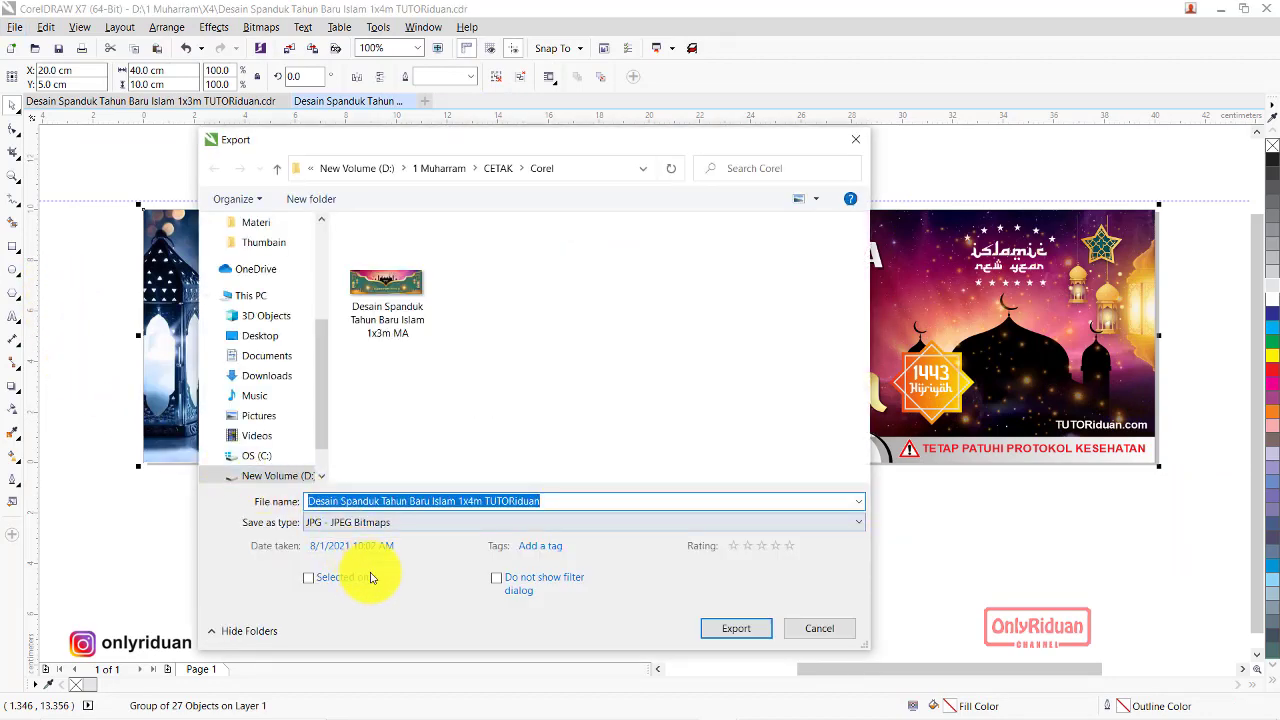
click(309, 578)
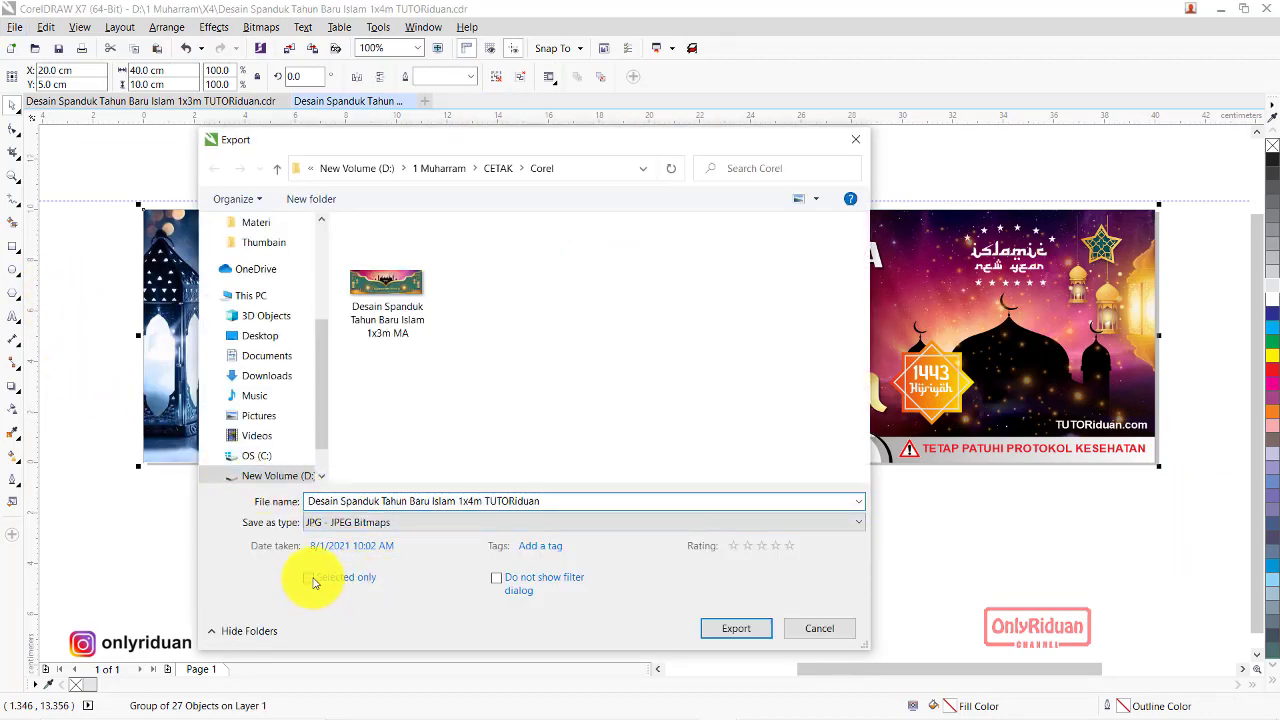
click(552, 503)
click(557, 500)
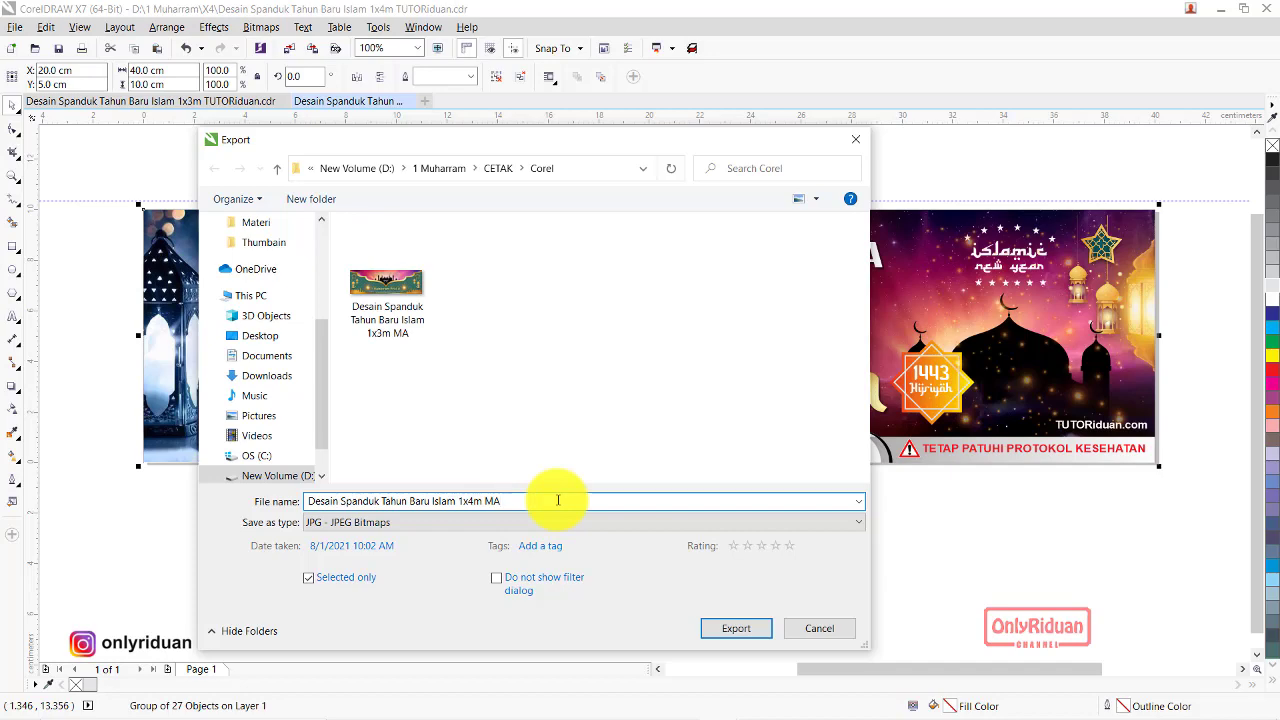
click(734, 629)
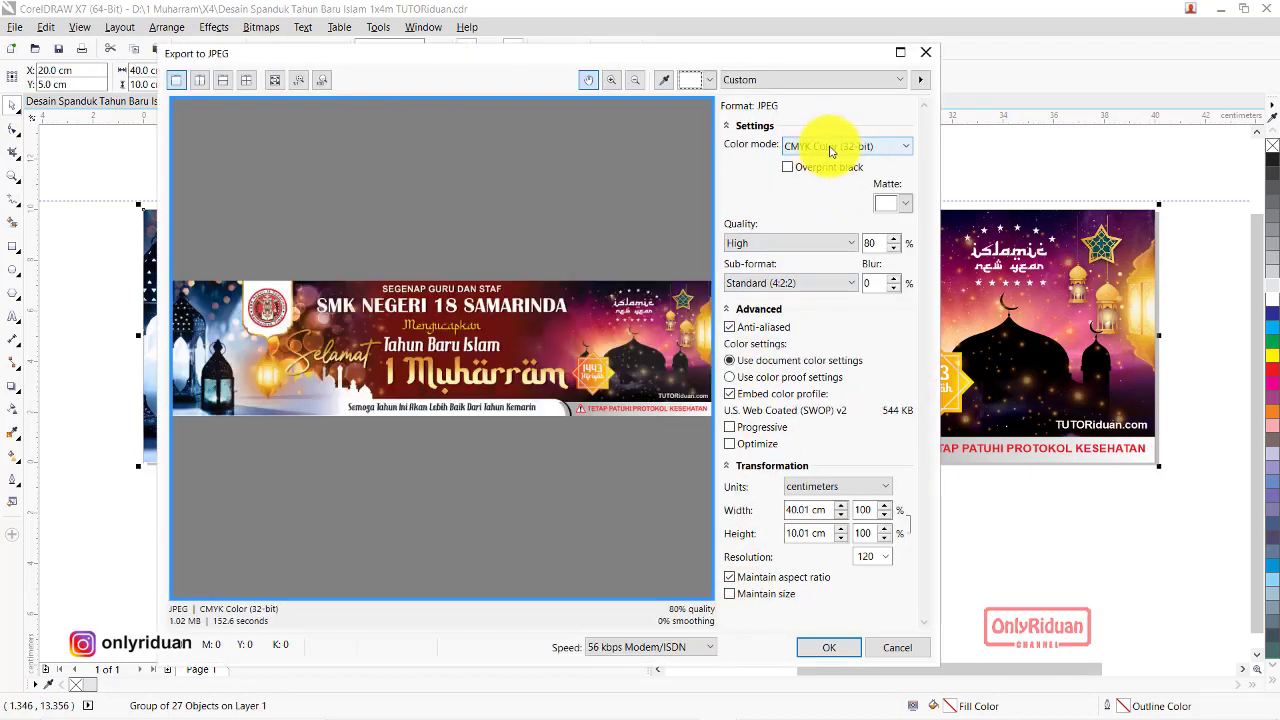
Set the JPEG resolution to 100 and the width to 400 cm, inspect the preview and complete the export
click(884, 557)
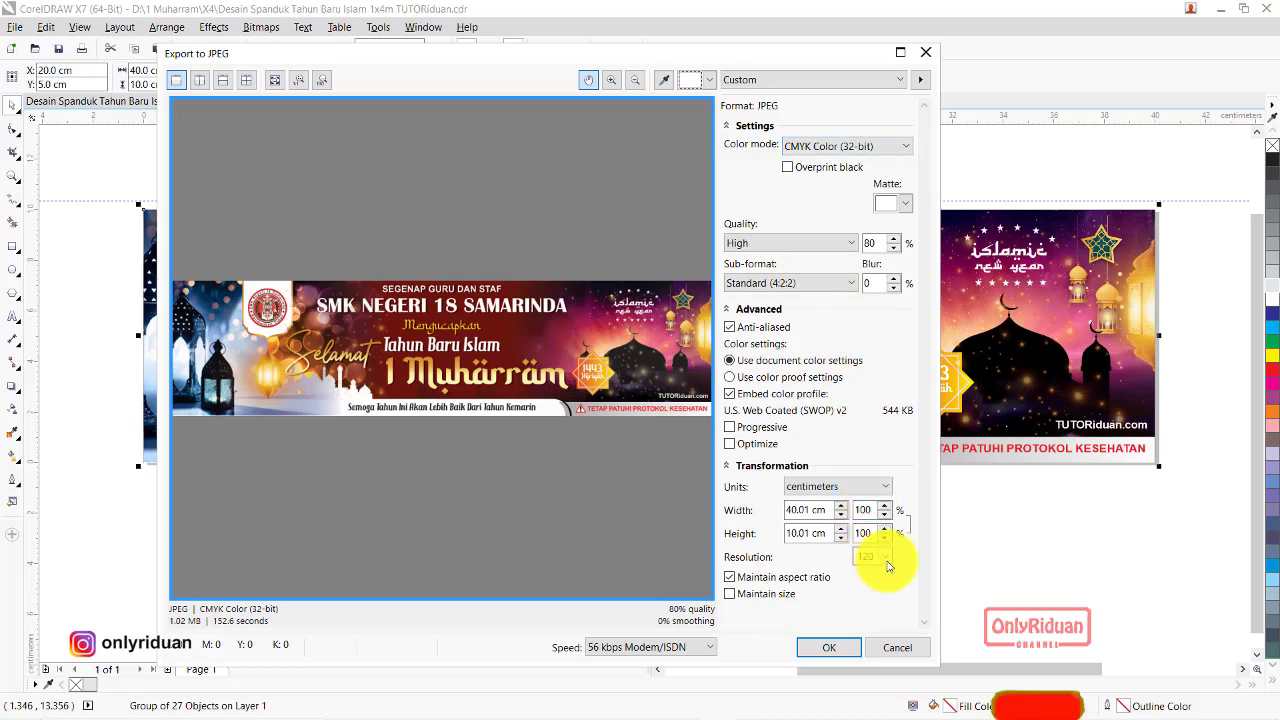
click(868, 566)
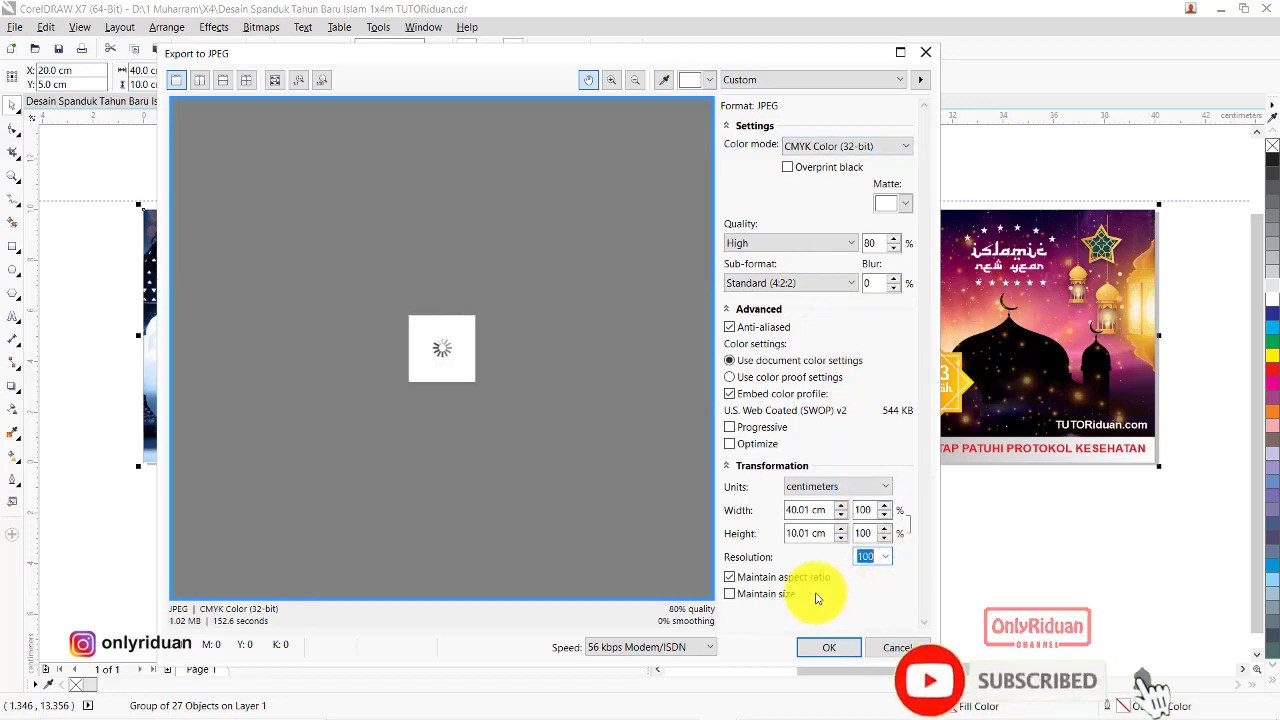
double_click(806, 510)
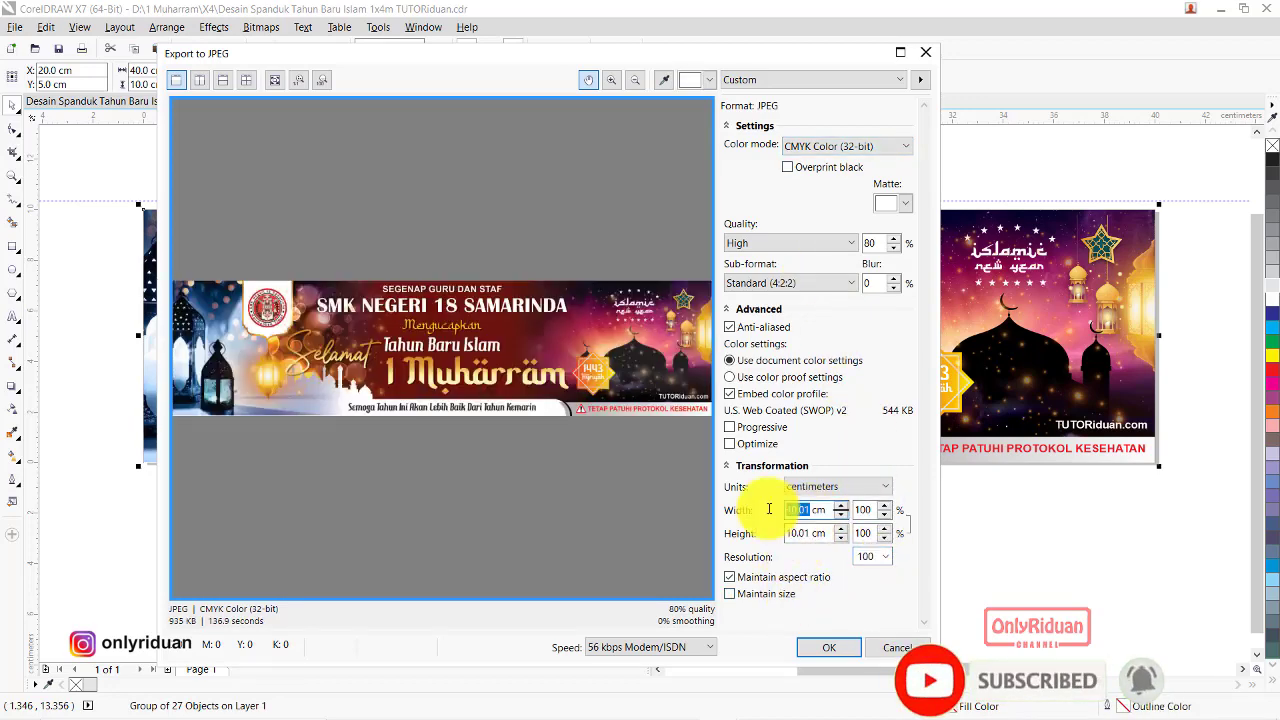
text(400)
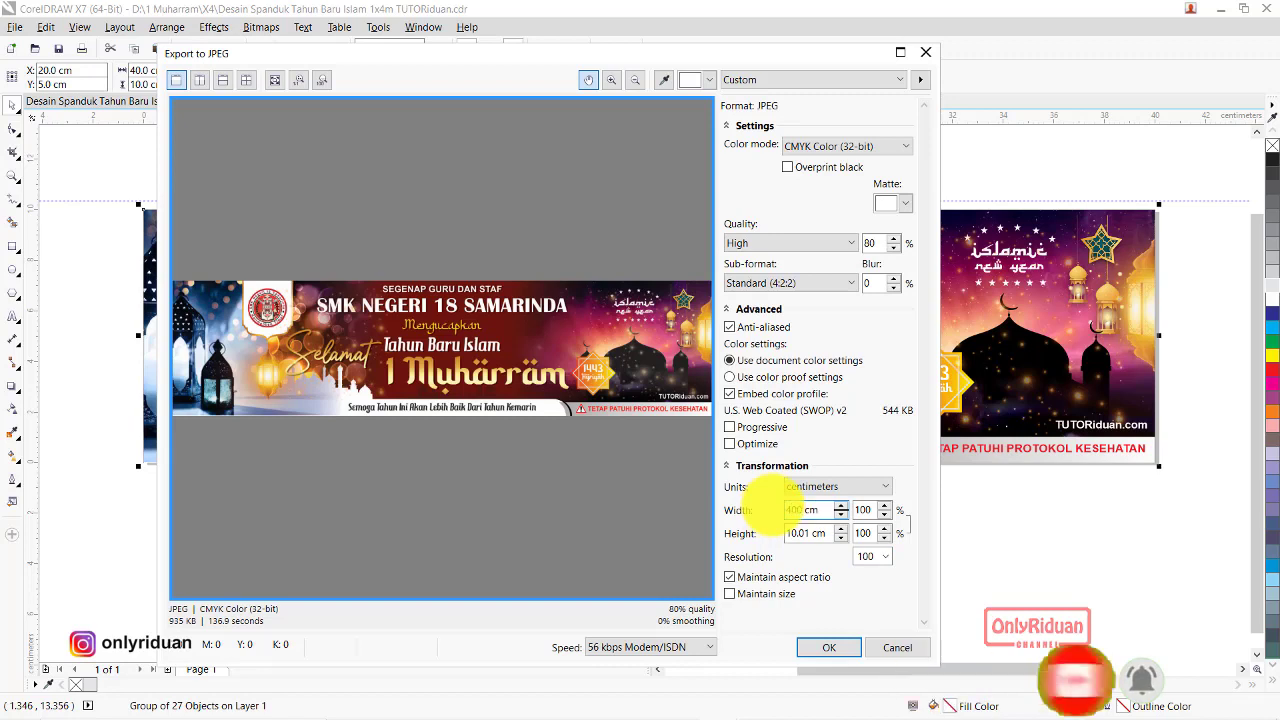
key(Tab)
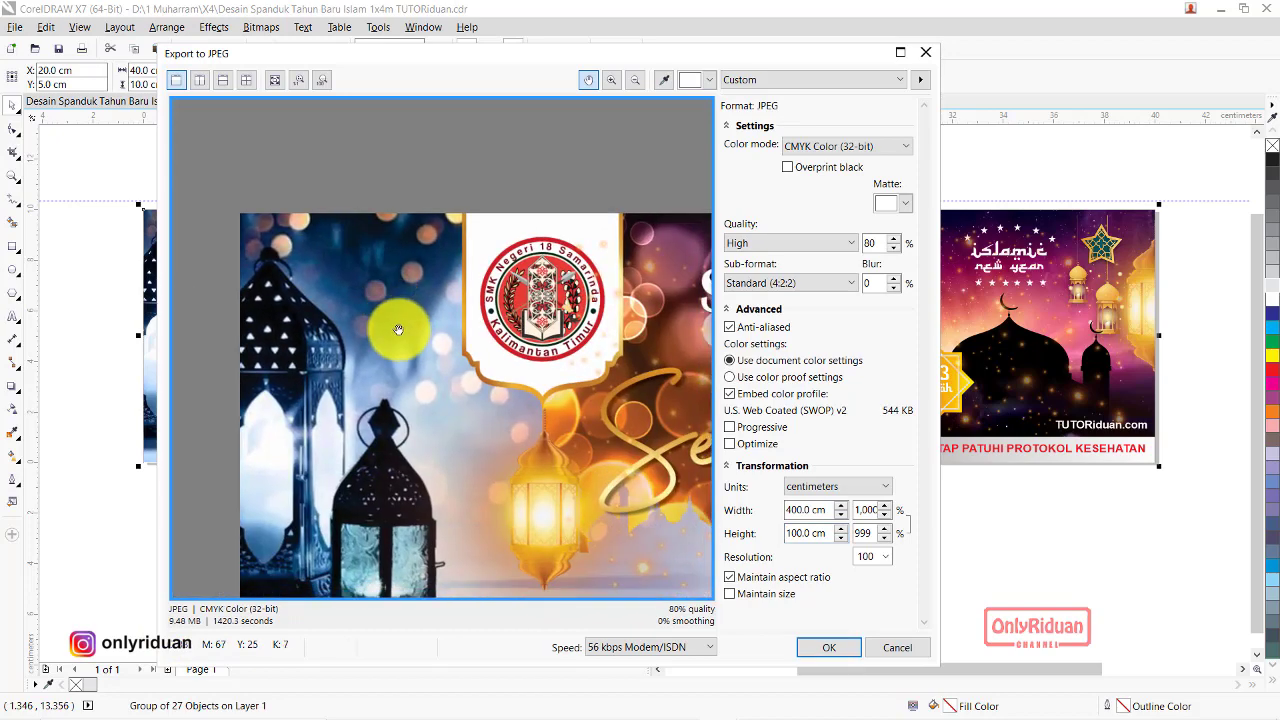
drag(218, 375, 545, 357)
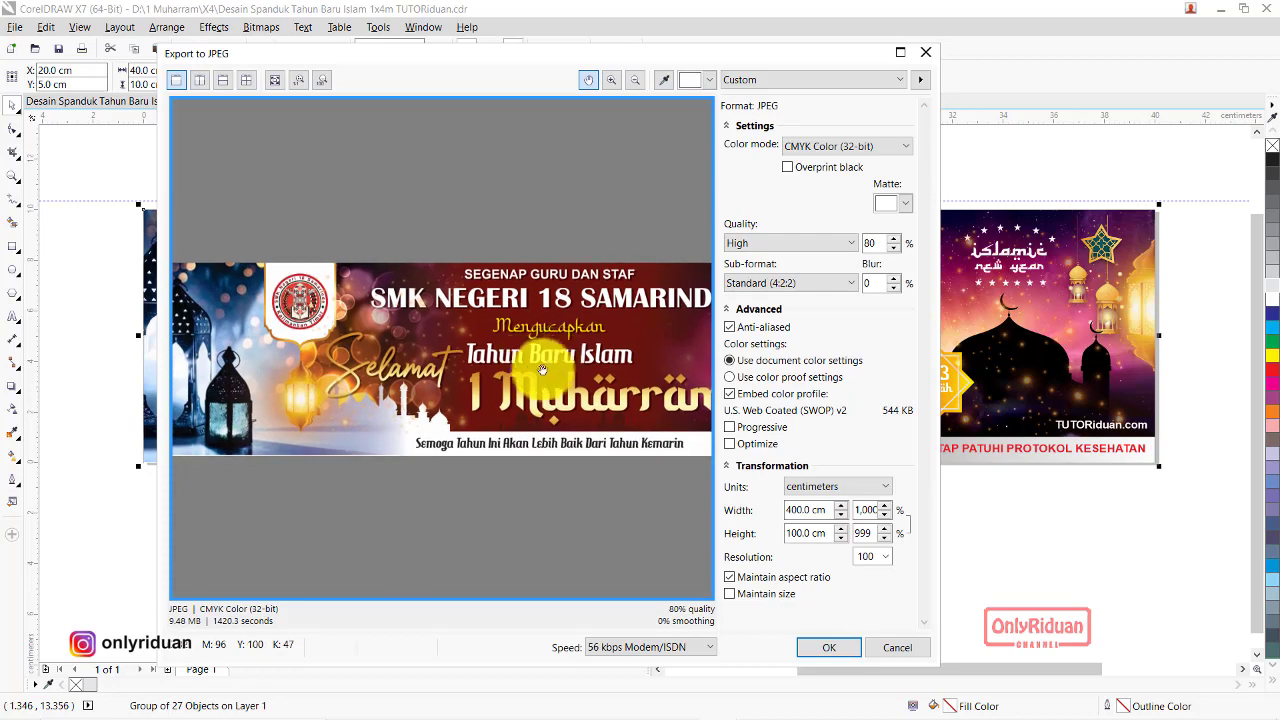
click(829, 647)
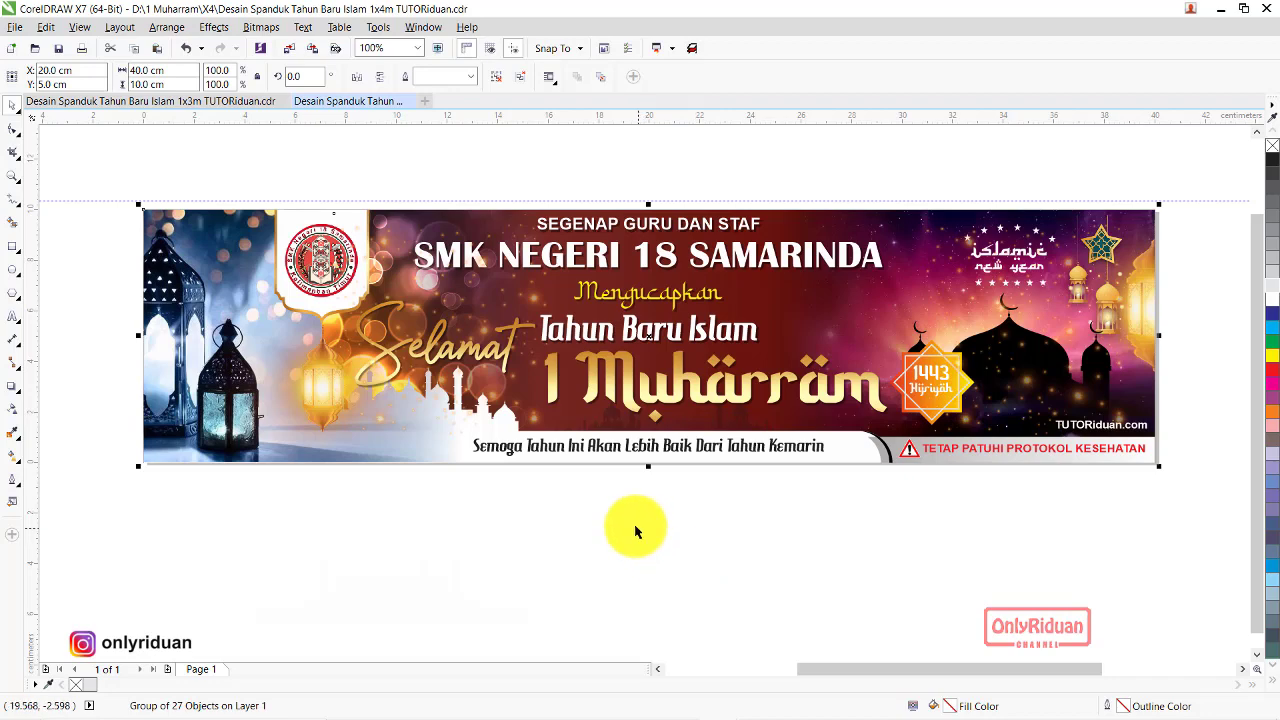
Switch to the 1x4m banner in Photoshop and set its document size to 400 cm wide and 100 cm high
click(759, 703)
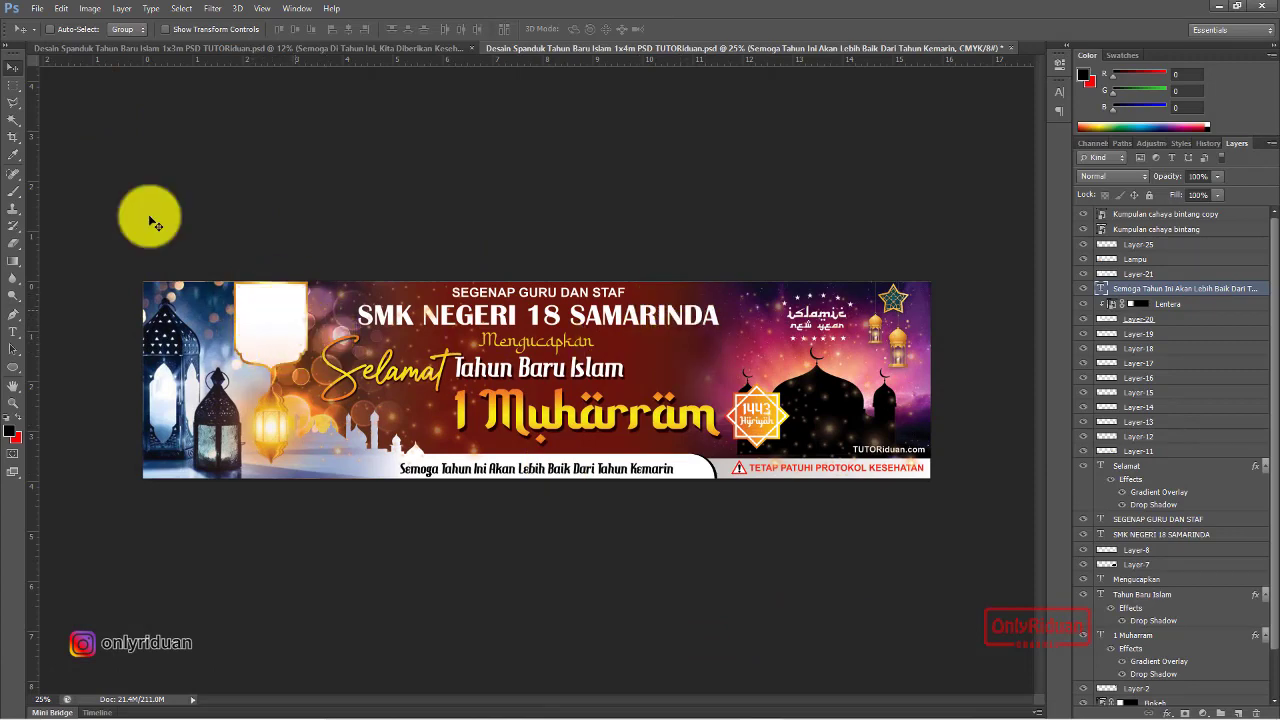
click(92, 9)
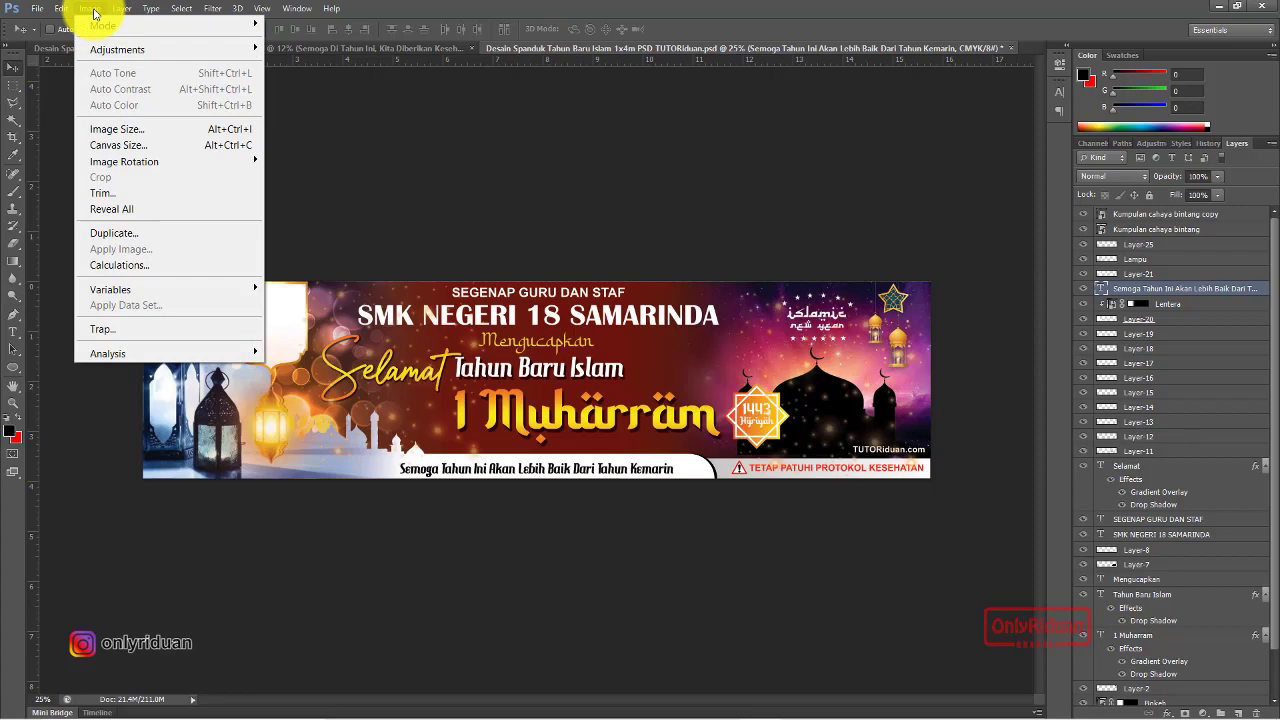
click(109, 126)
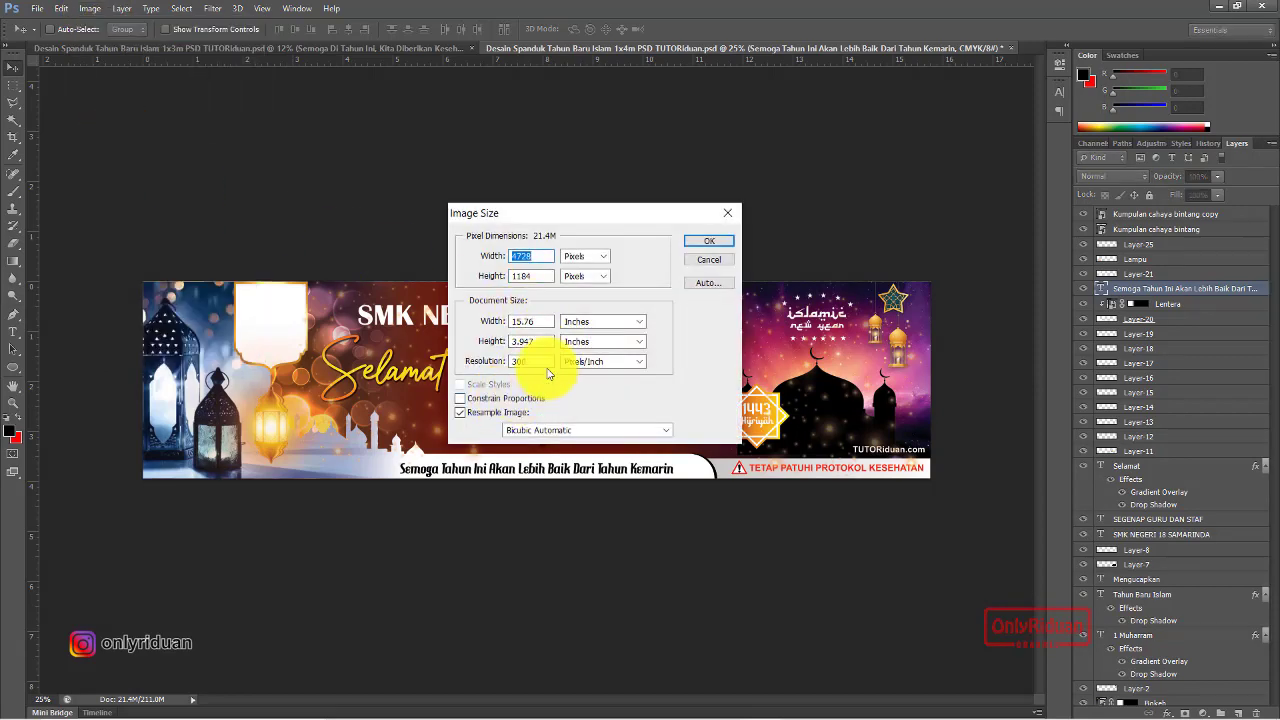
click(580, 322)
click(585, 362)
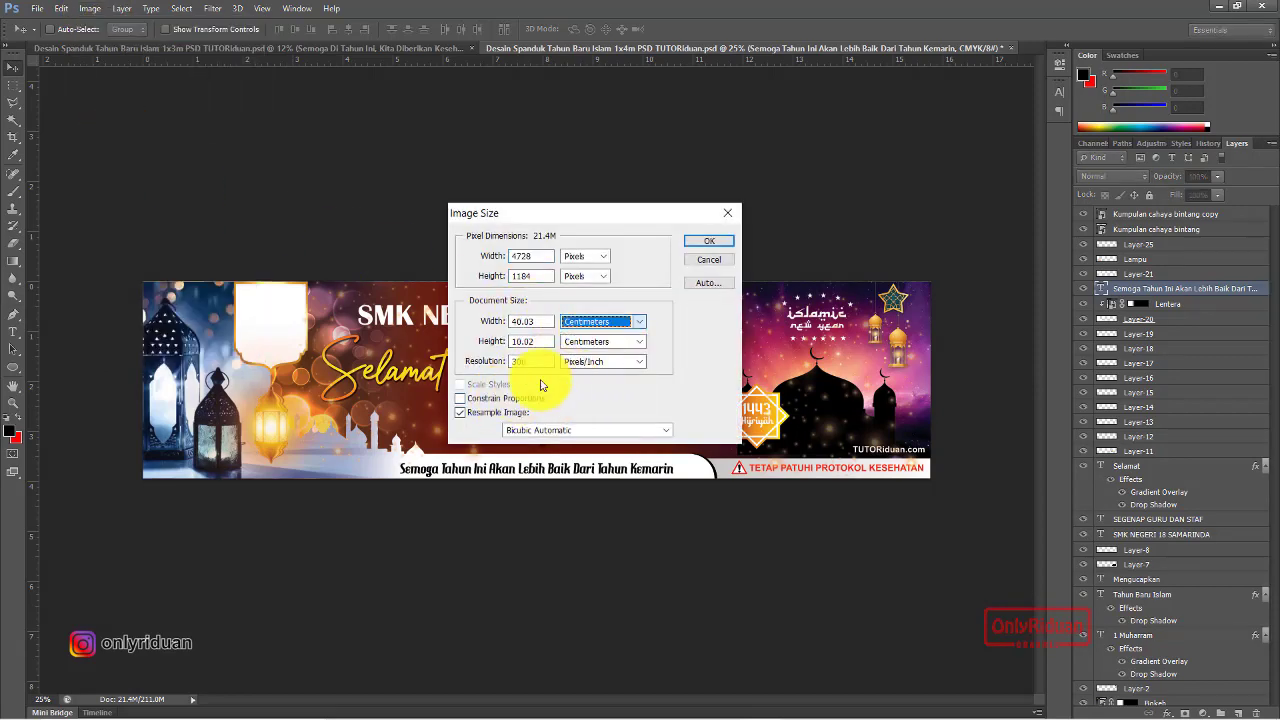
double_click(503, 320)
text(4)
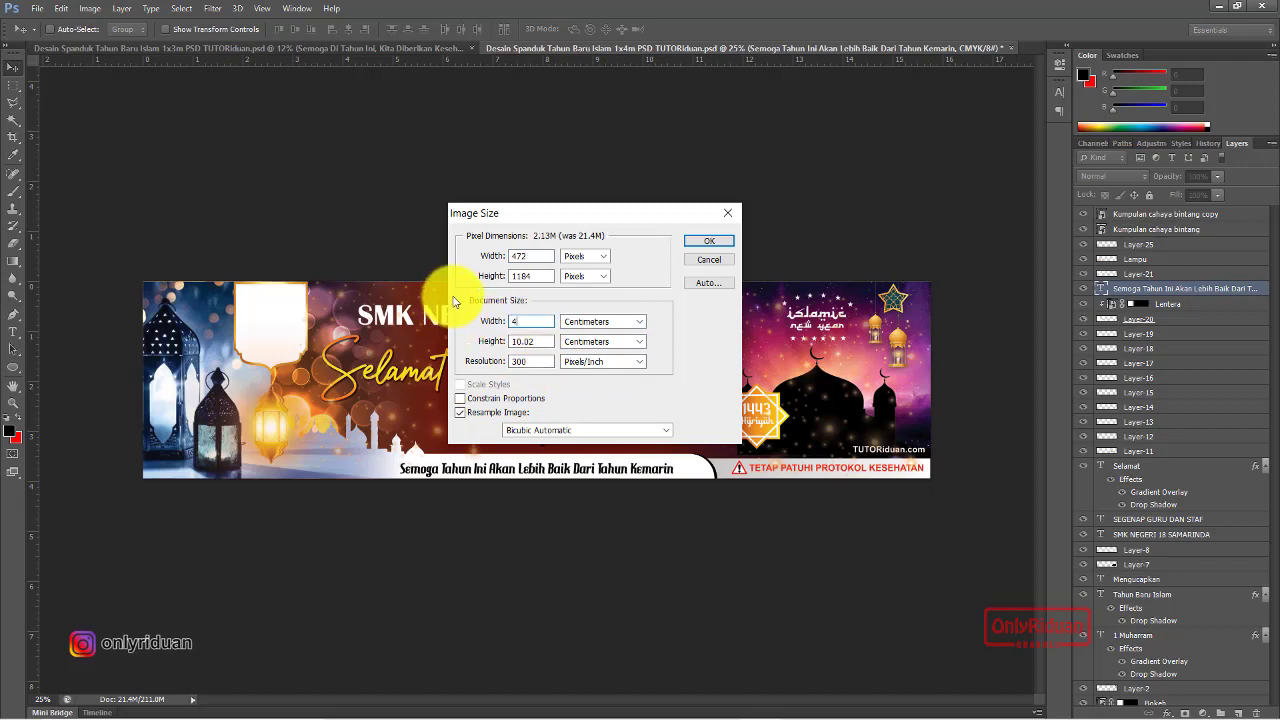
text(00)
double_click(537, 343)
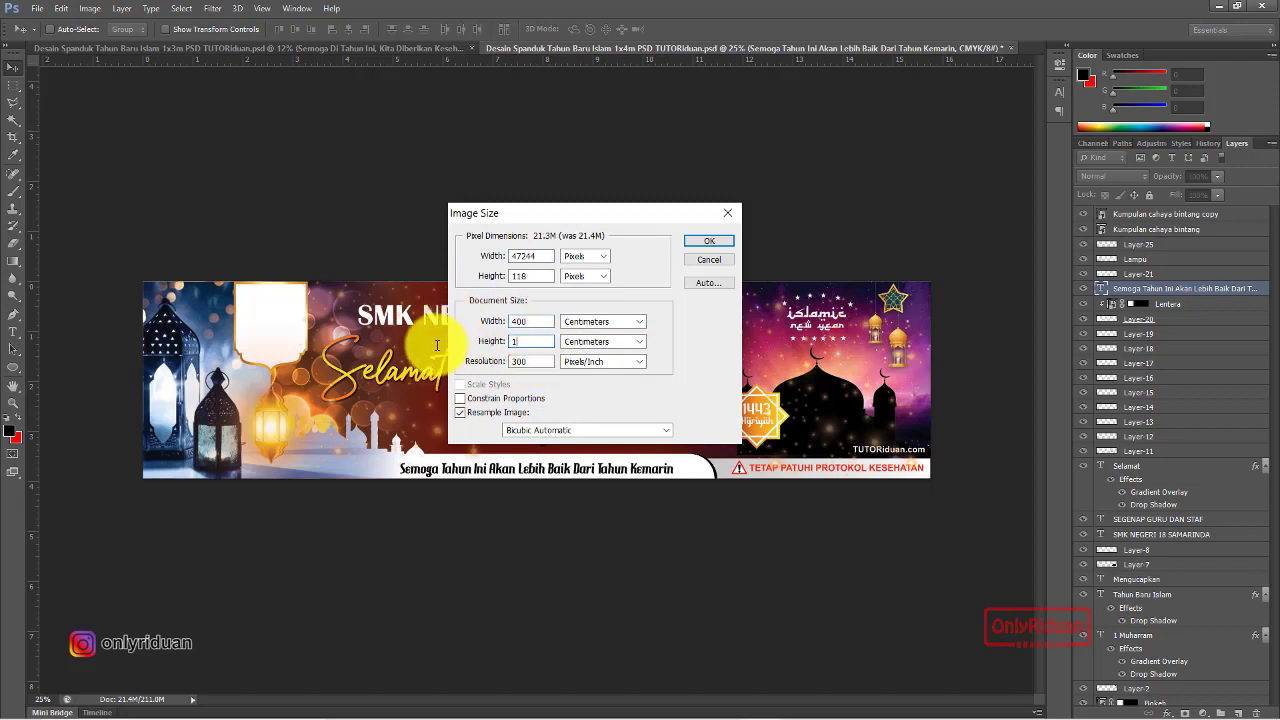
text(100)
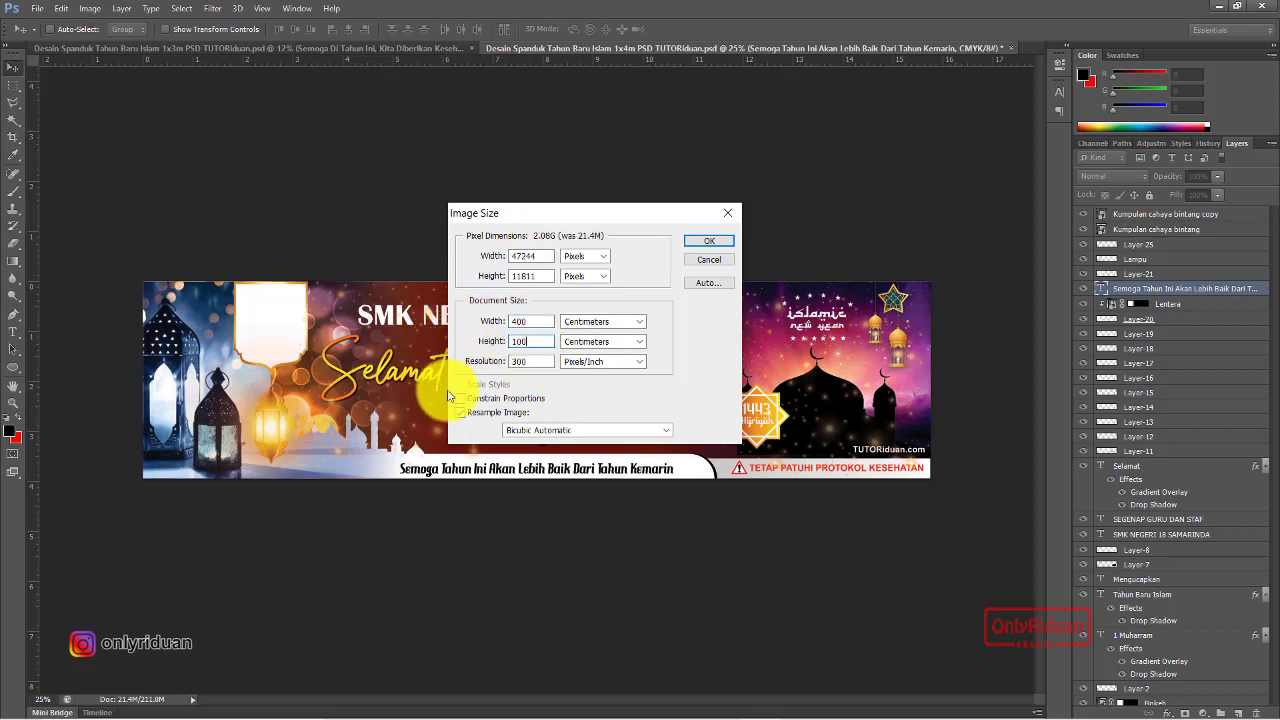
Set the image resolution to 100 pixels/inch and apply the new image size
double_click(537, 362)
text(10)
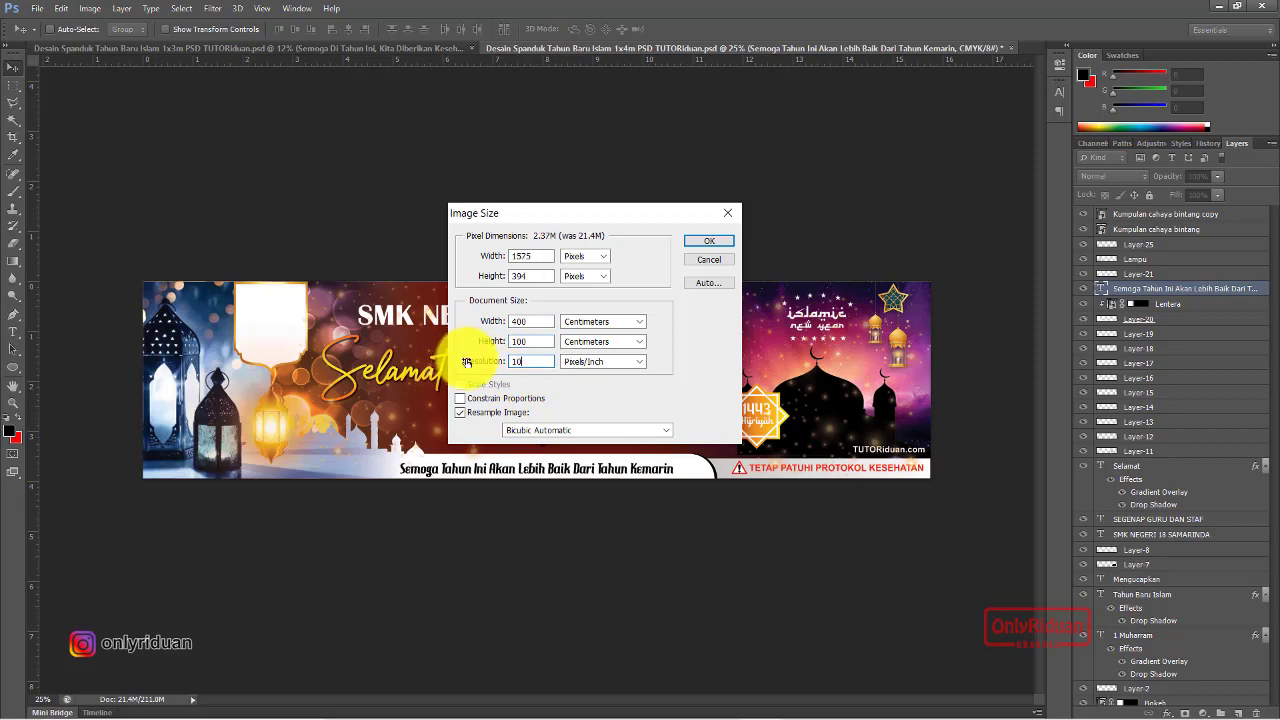
text(0)
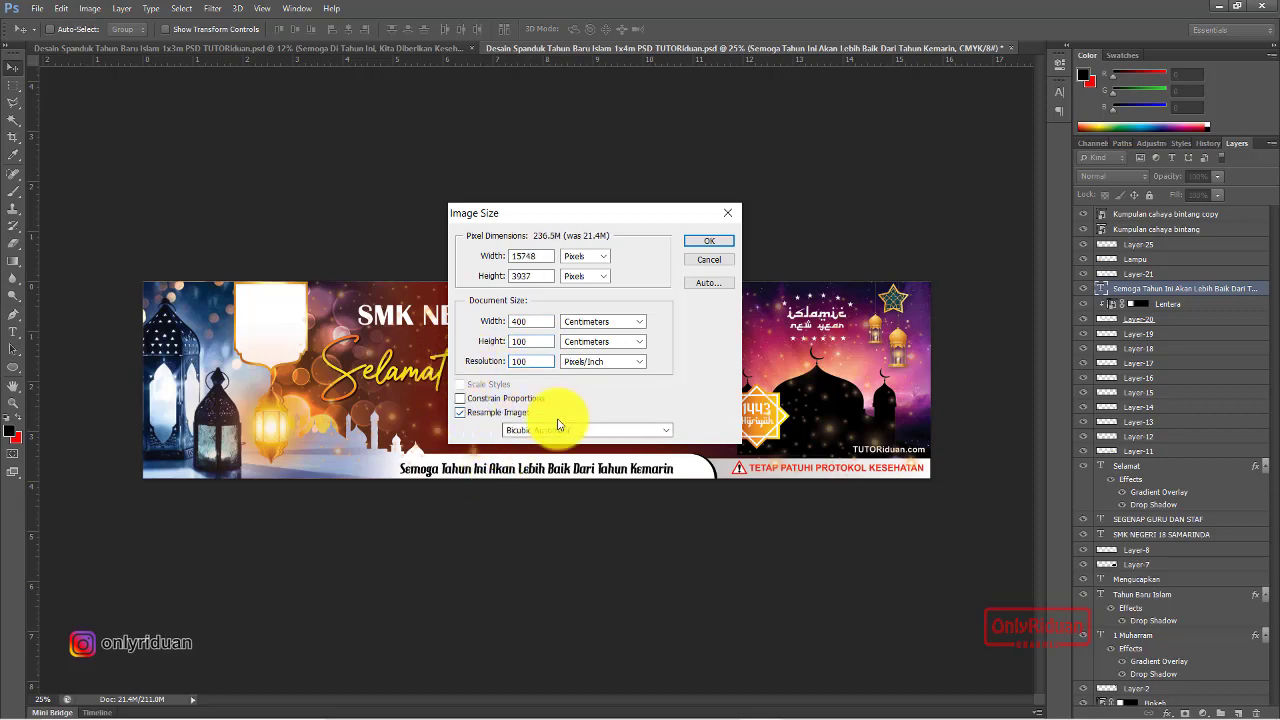
click(712, 242)
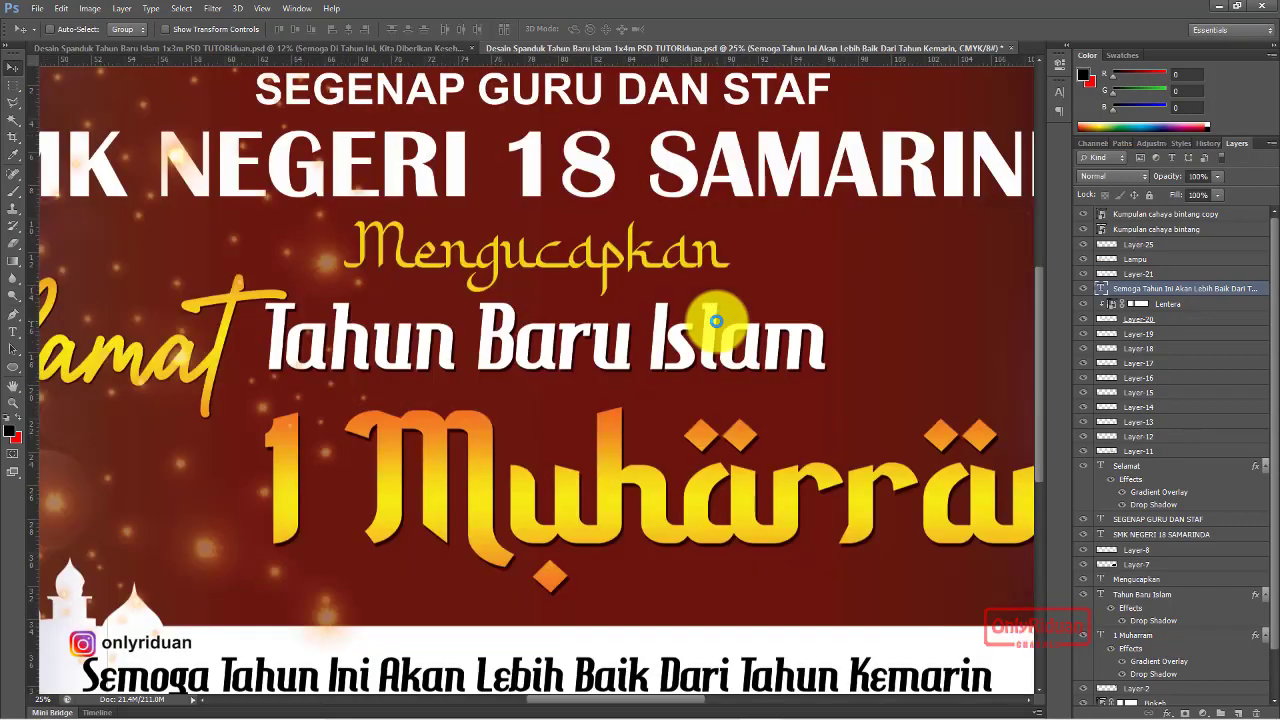
Start saving the banner under a new name, Desain Spanduk Tahun Baru Islam 1x4m MA, in the Photoshop folder inside CETAK
scroll(588, 323, down, 5)
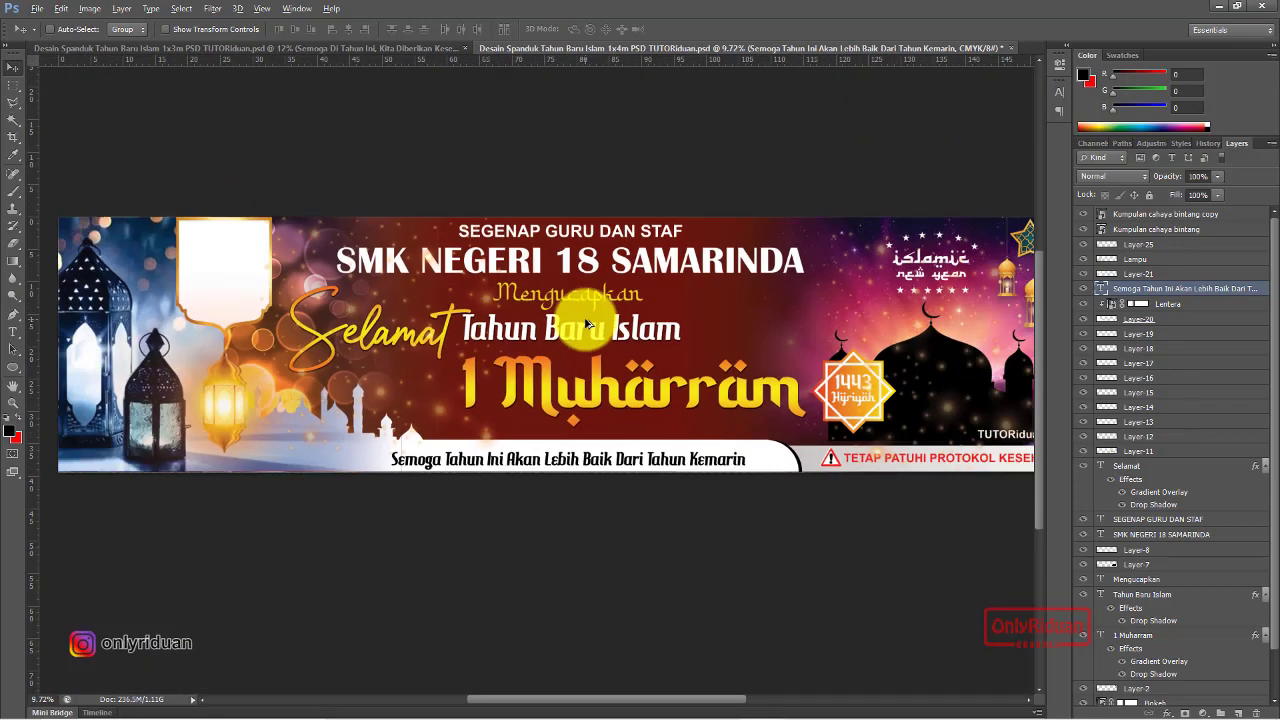
scroll(588, 323, up, 1)
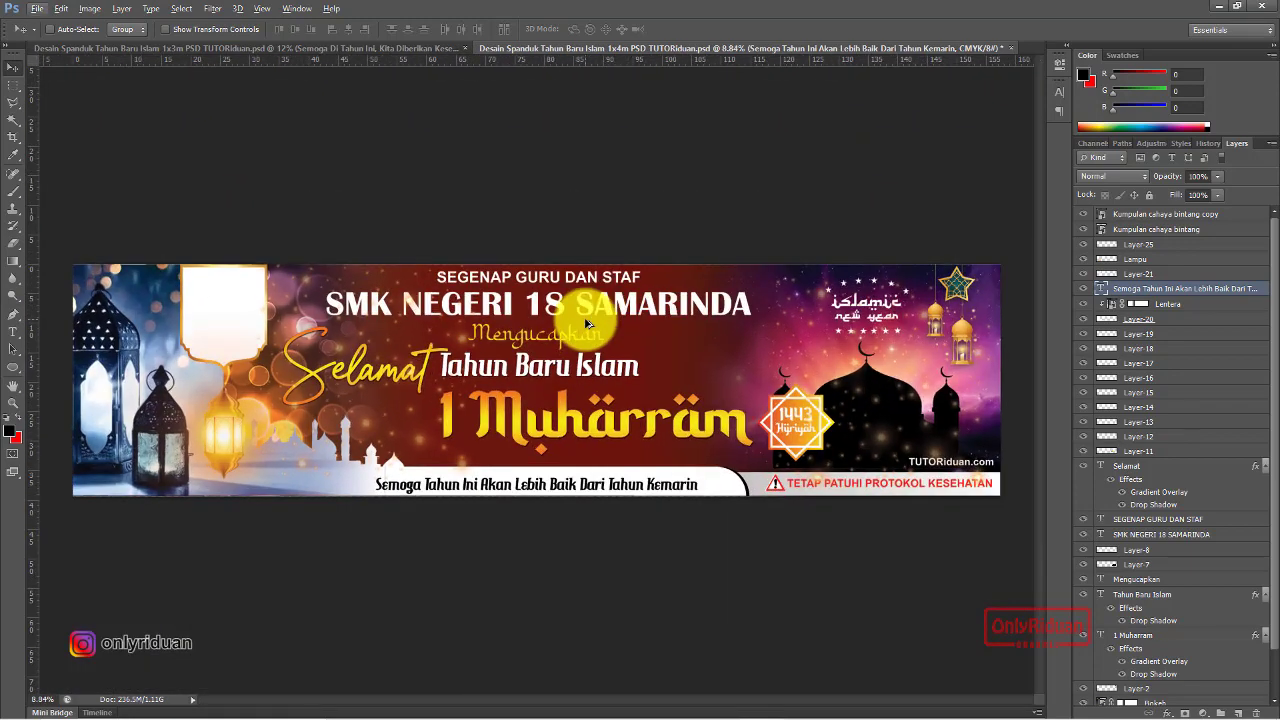
click(36, 9)
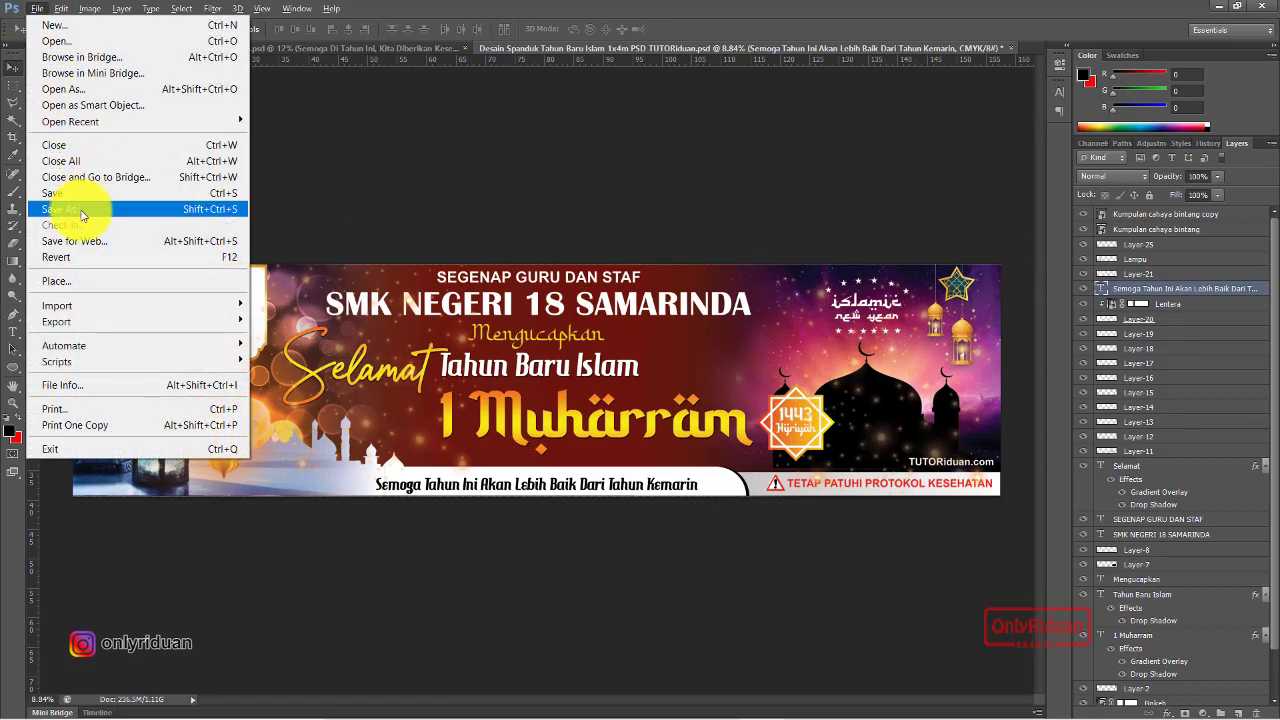
click(82, 212)
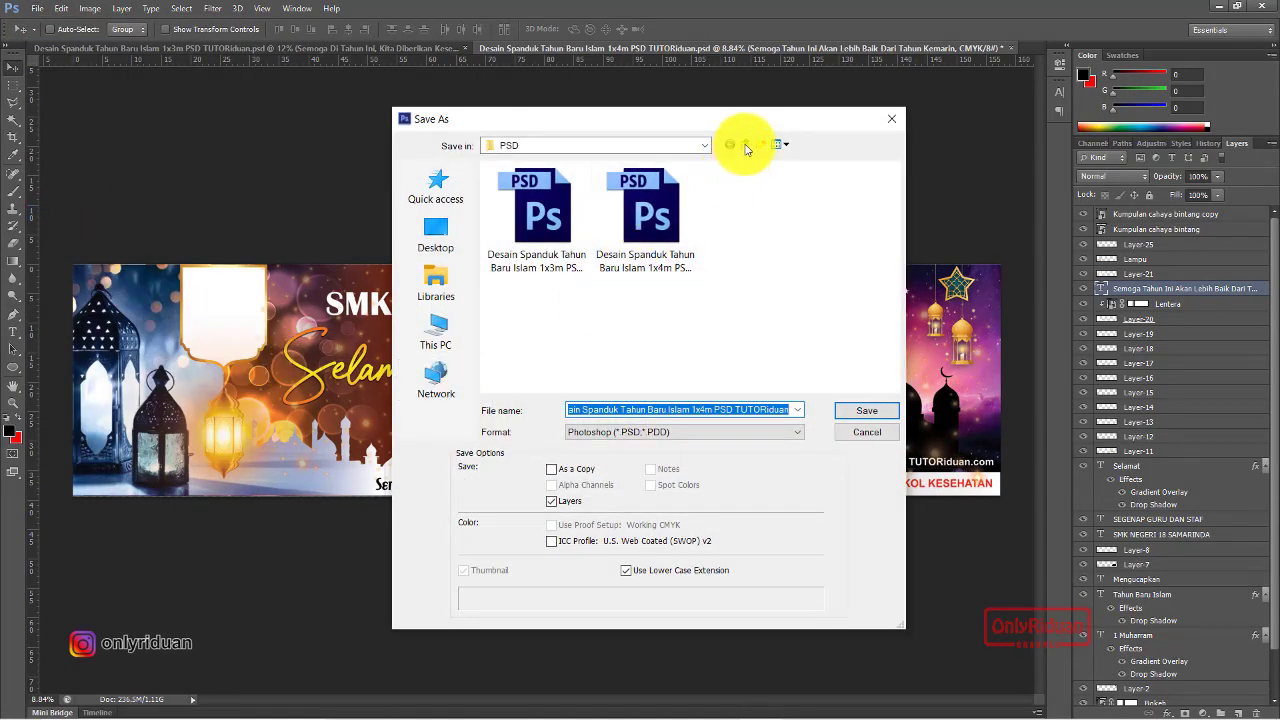
click(745, 148)
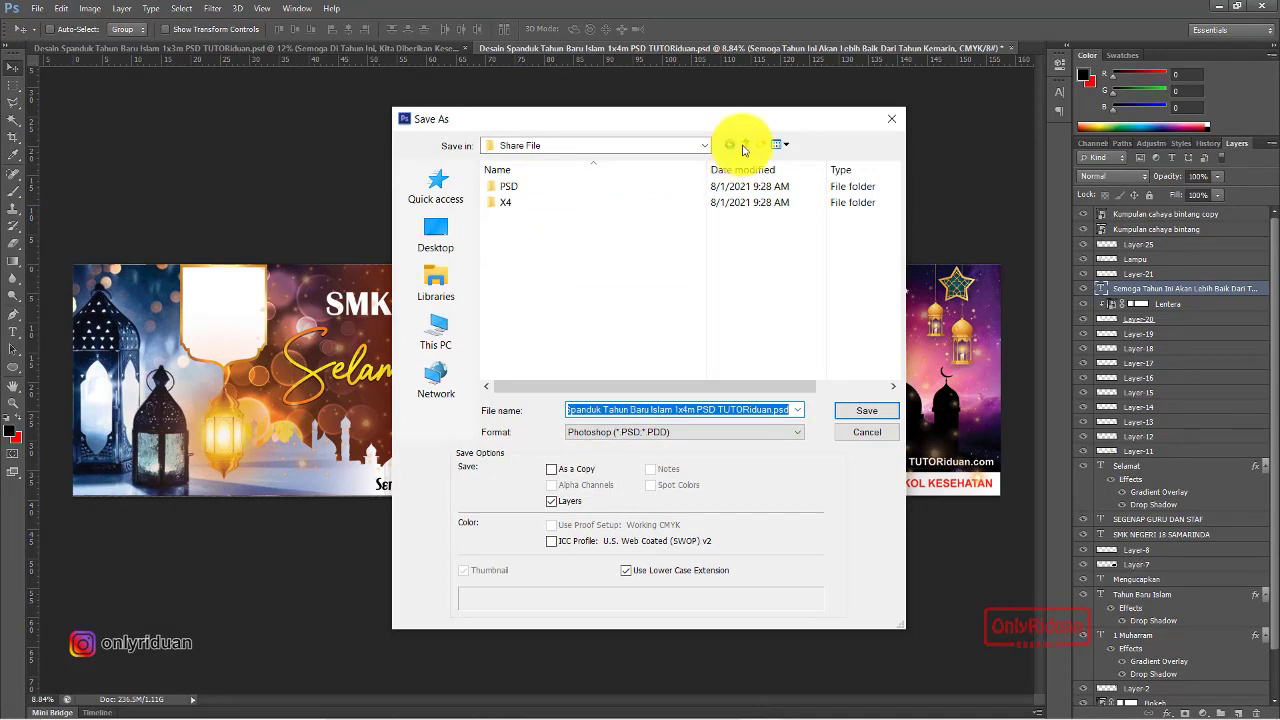
click(745, 146)
double_click(527, 203)
click(657, 223)
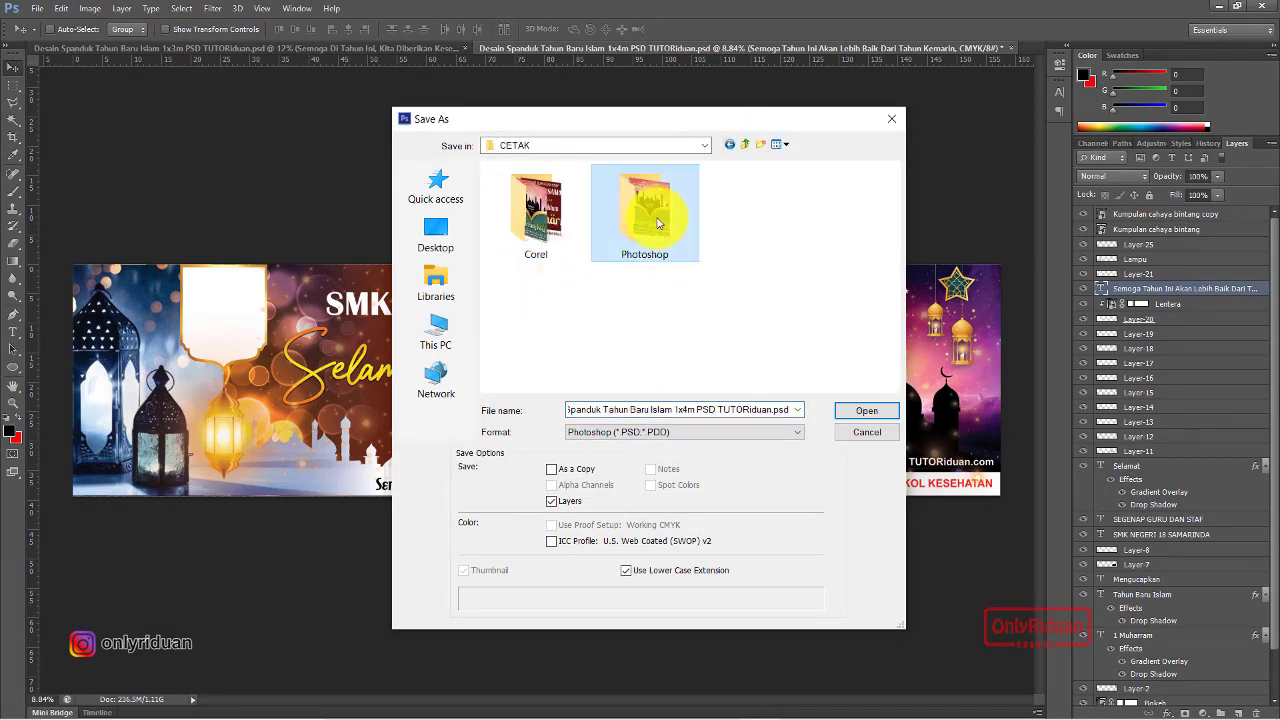
double_click(657, 223)
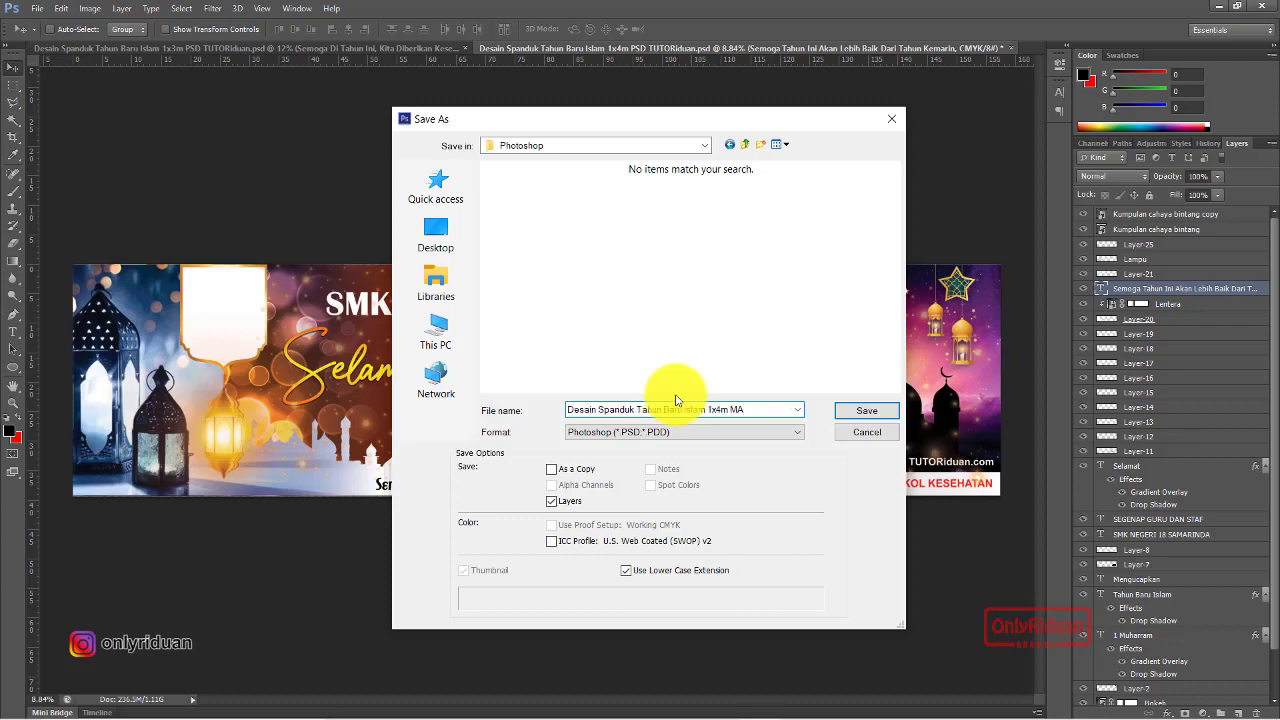
Choose the JPEG format, set the quality to 11 and complete the save
click(673, 432)
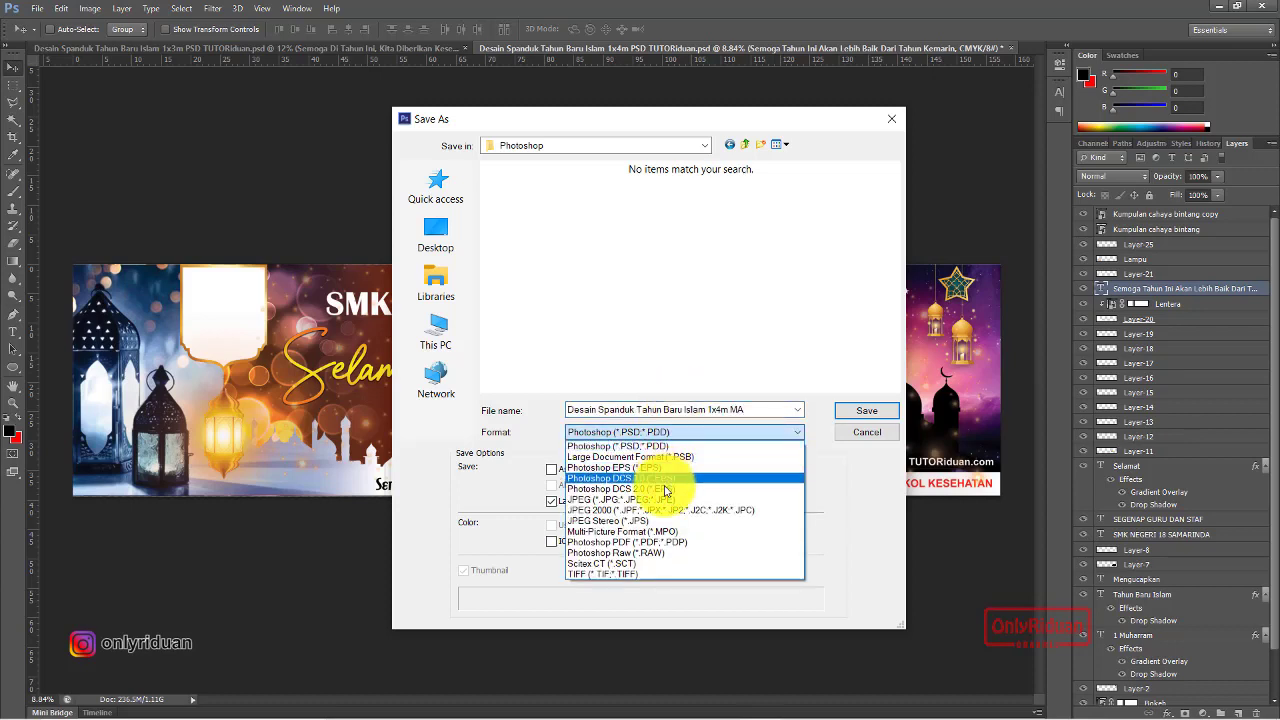
click(600, 499)
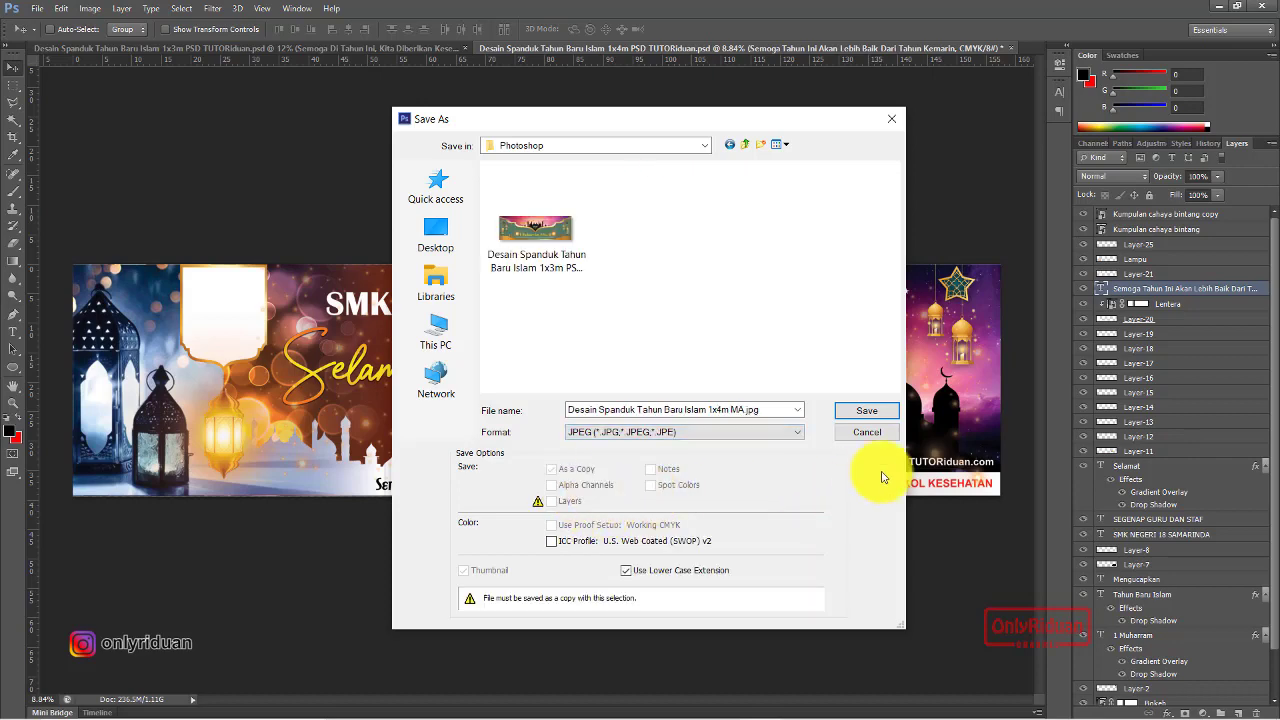
click(866, 411)
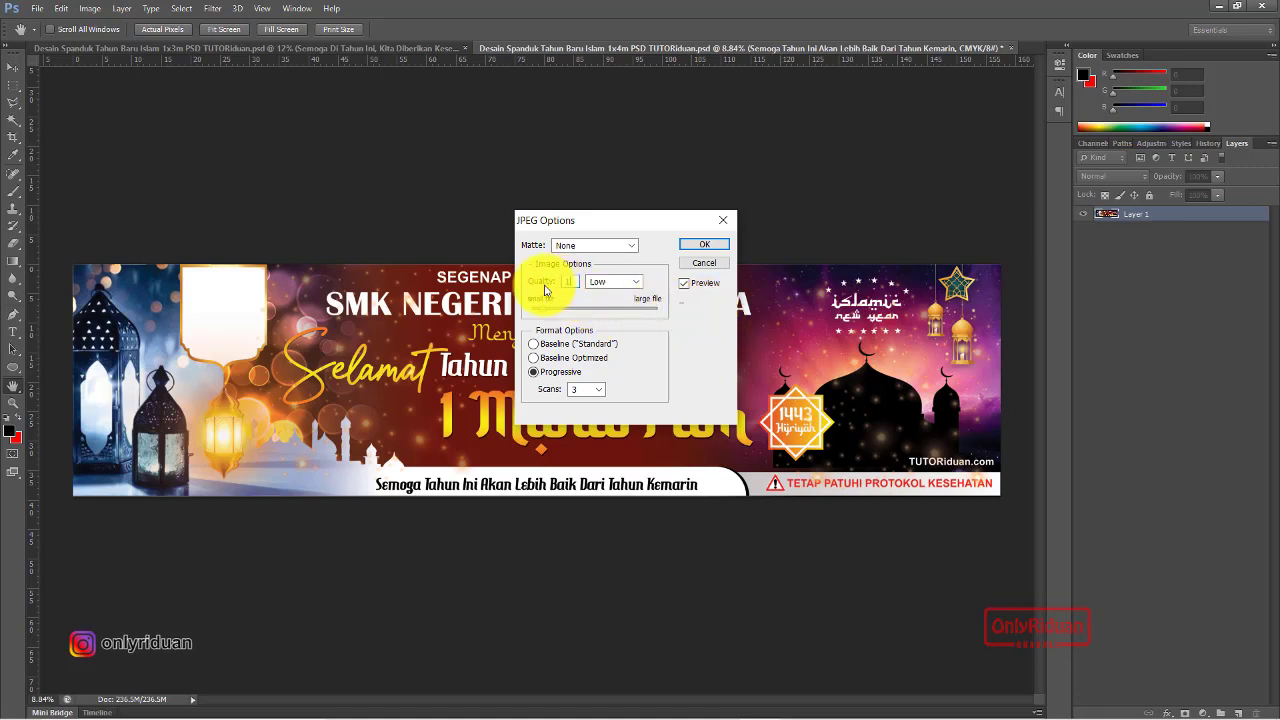
drag(545, 290, 688, 315)
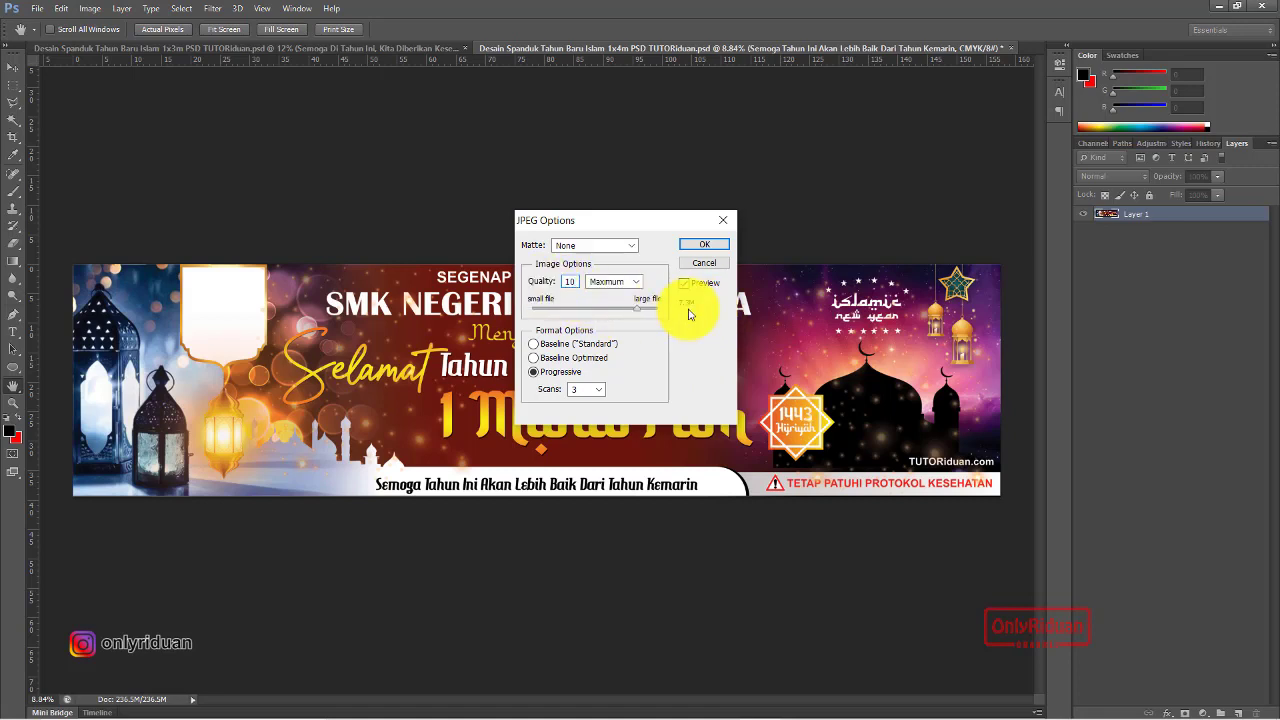
double_click(570, 282)
text(11)
click(709, 250)
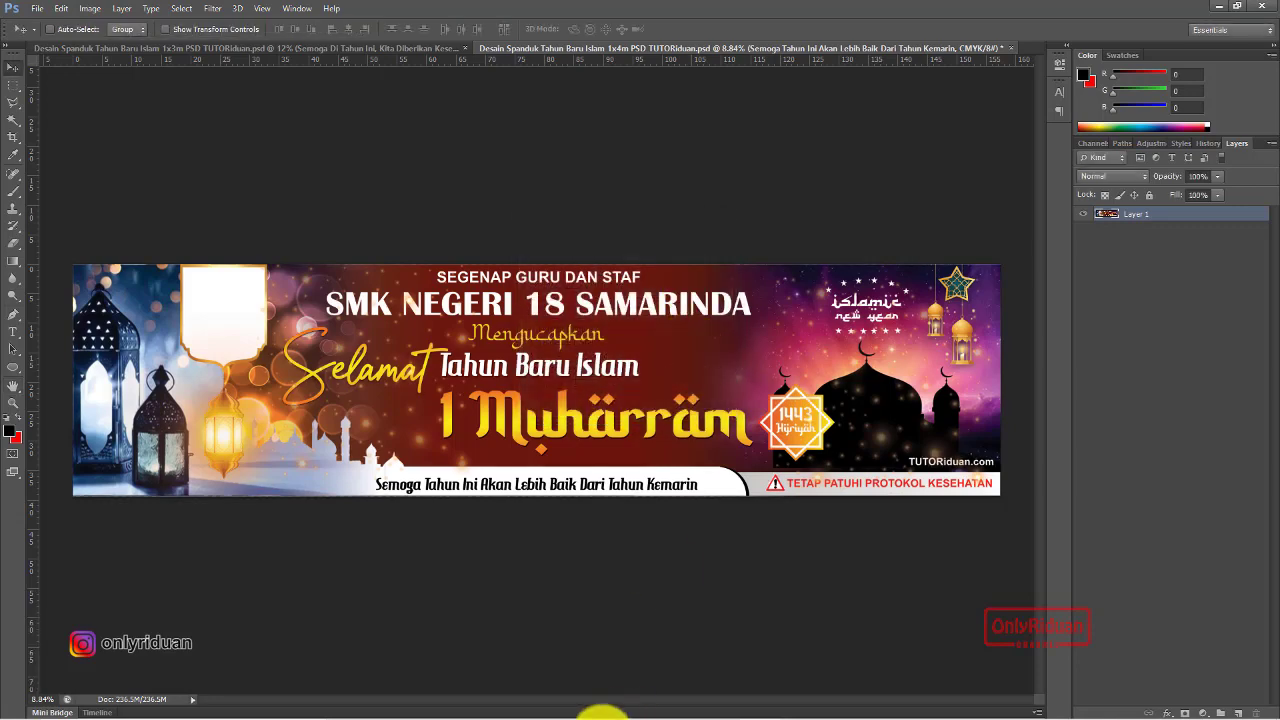
Check the exported JPEGs in the Corel and Photoshop folders inside CETAK in File Explorer, and minimize the window
click(466, 703)
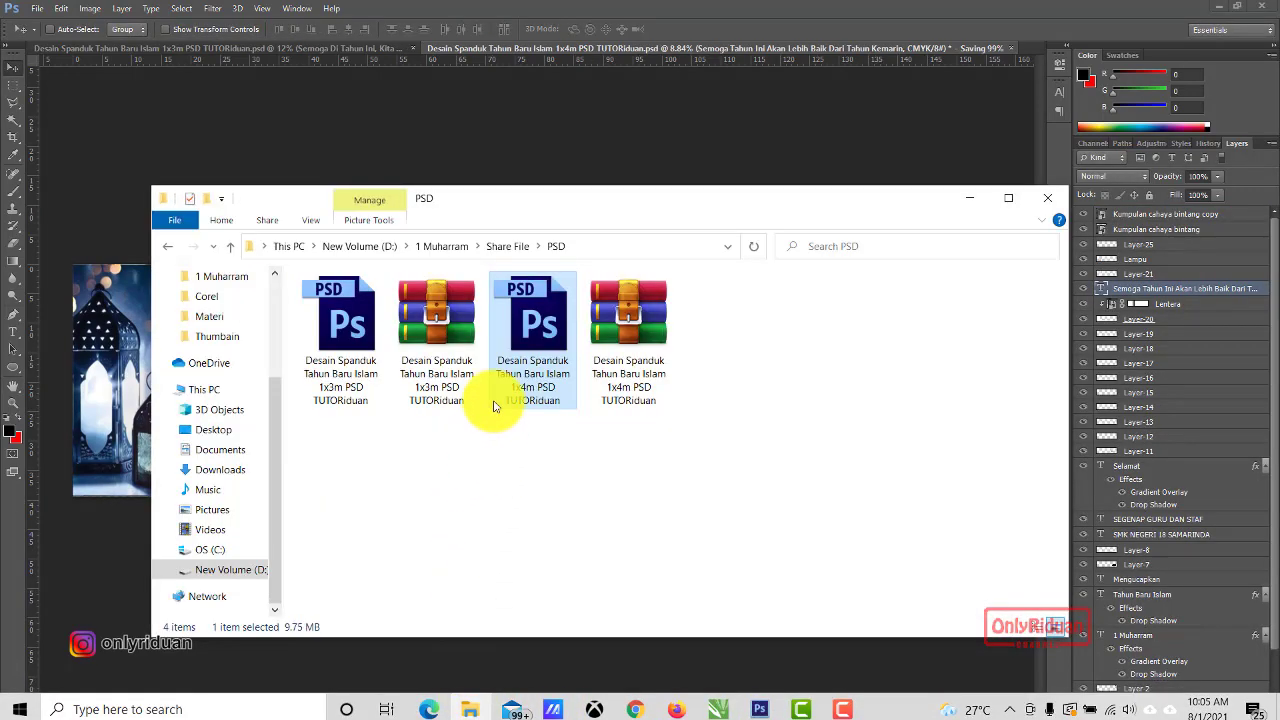
click(462, 248)
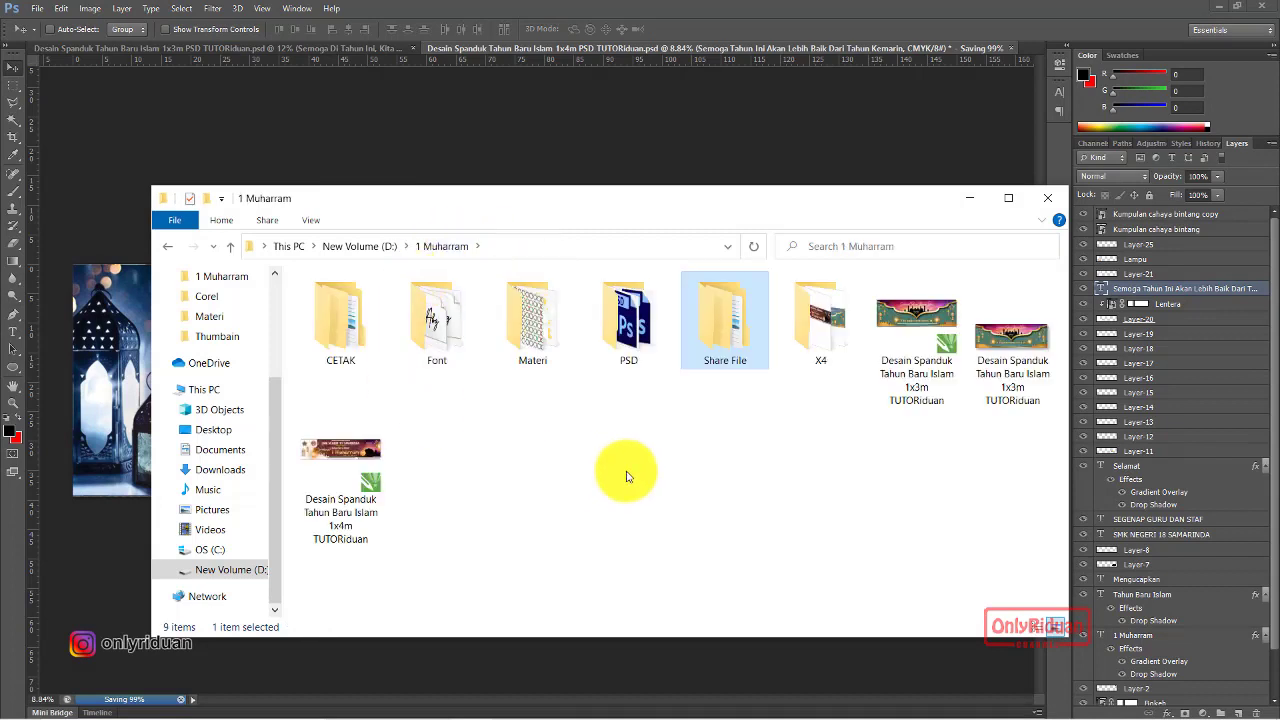
double_click(340, 315)
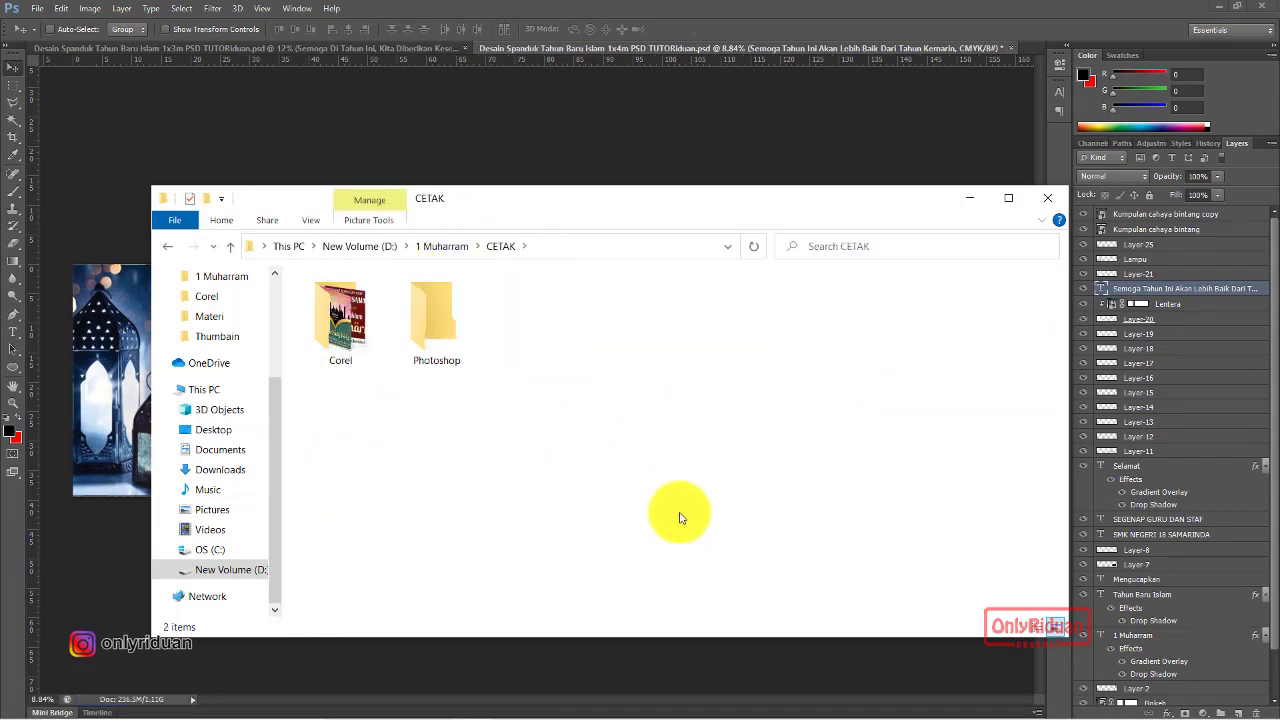
double_click(340, 318)
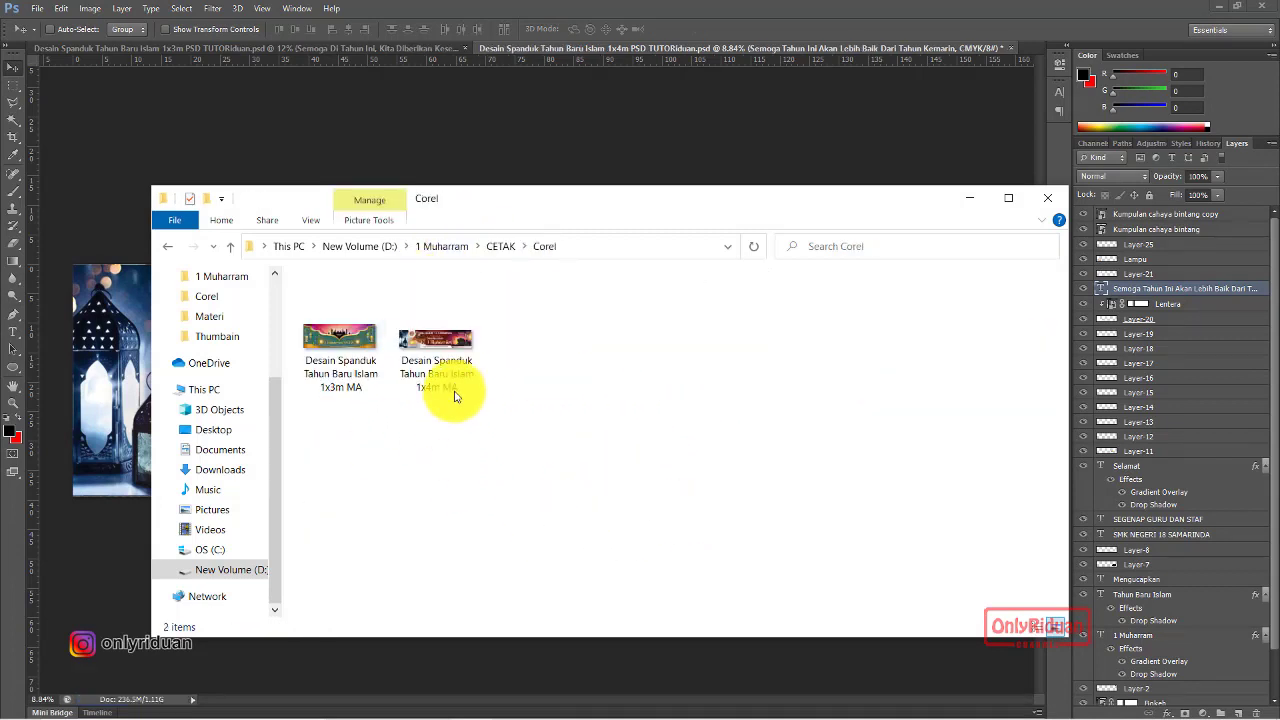
click(431, 355)
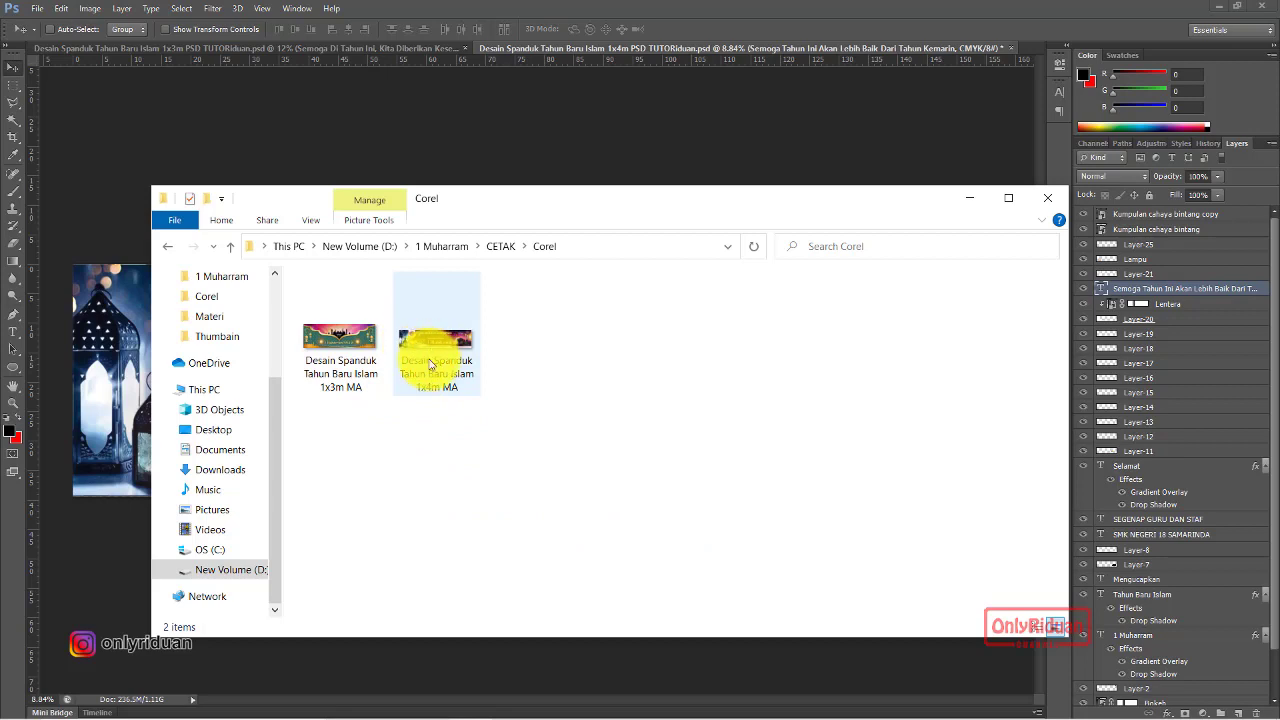
click(503, 247)
click(452, 326)
double_click(452, 326)
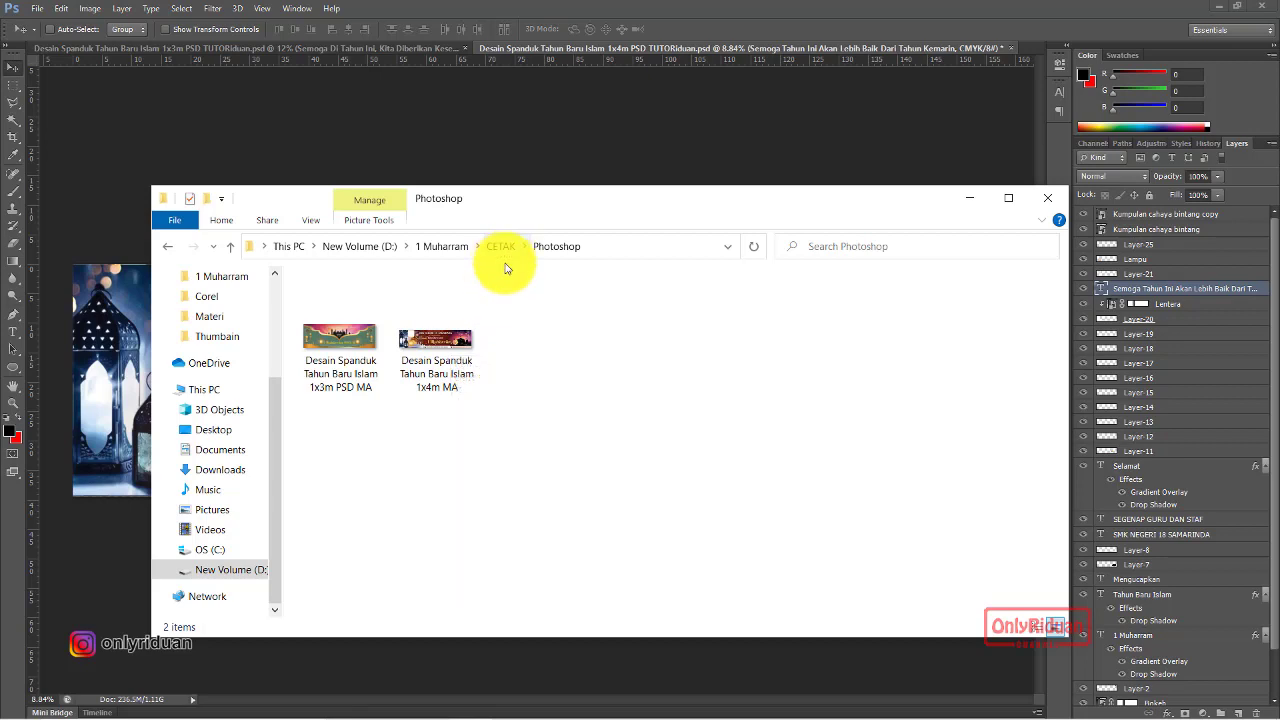
click(969, 198)
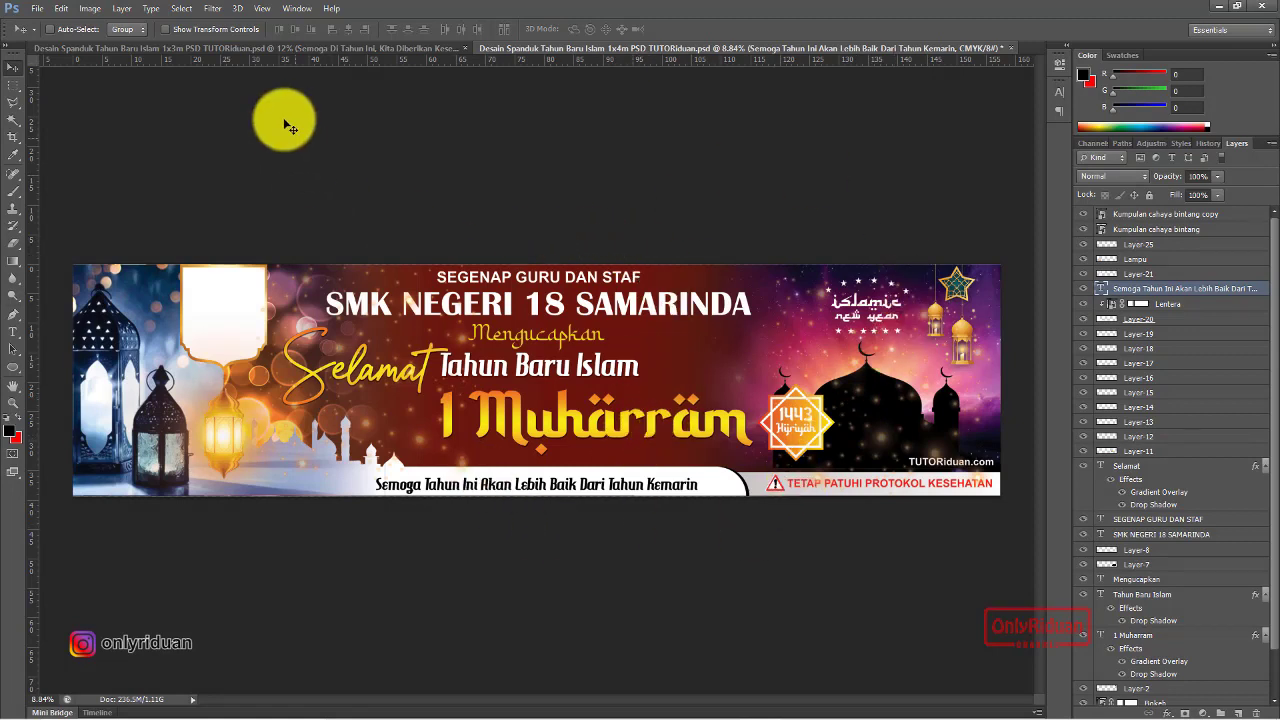
View the 1x3m banner in Photoshop and bring up its counterpart document in CorelDRAW
click(309, 47)
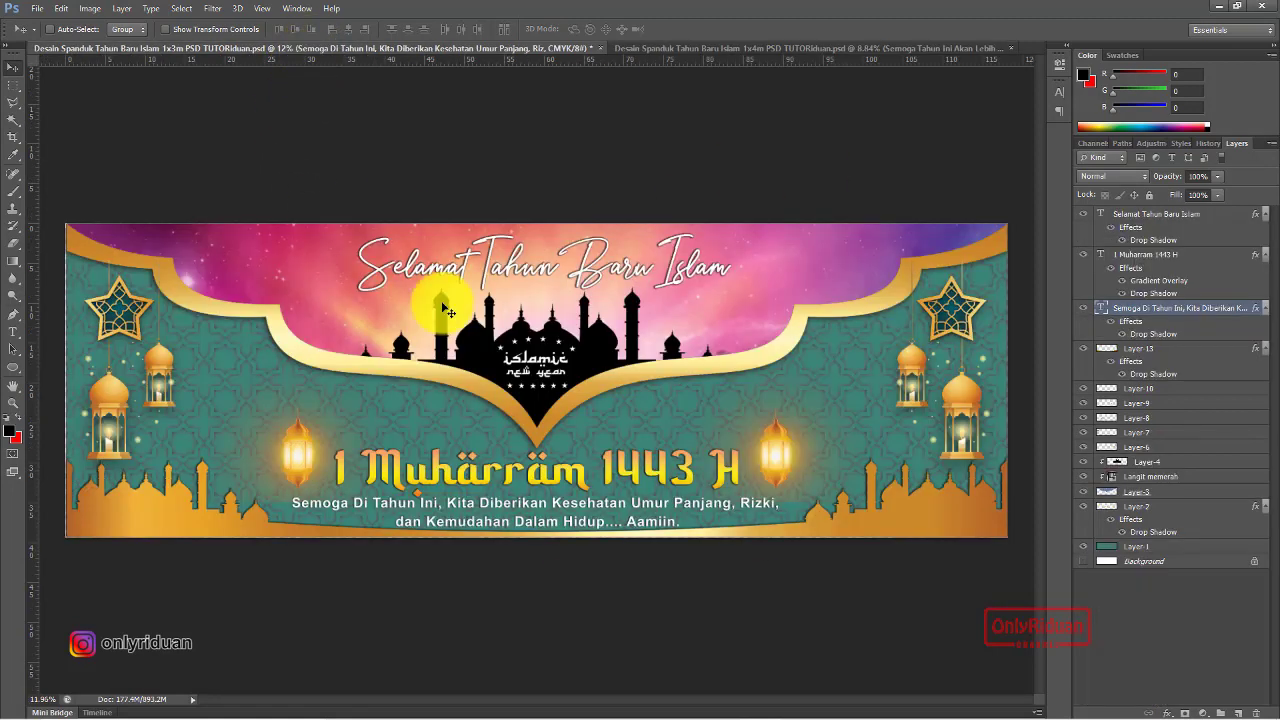
click(1216, 9)
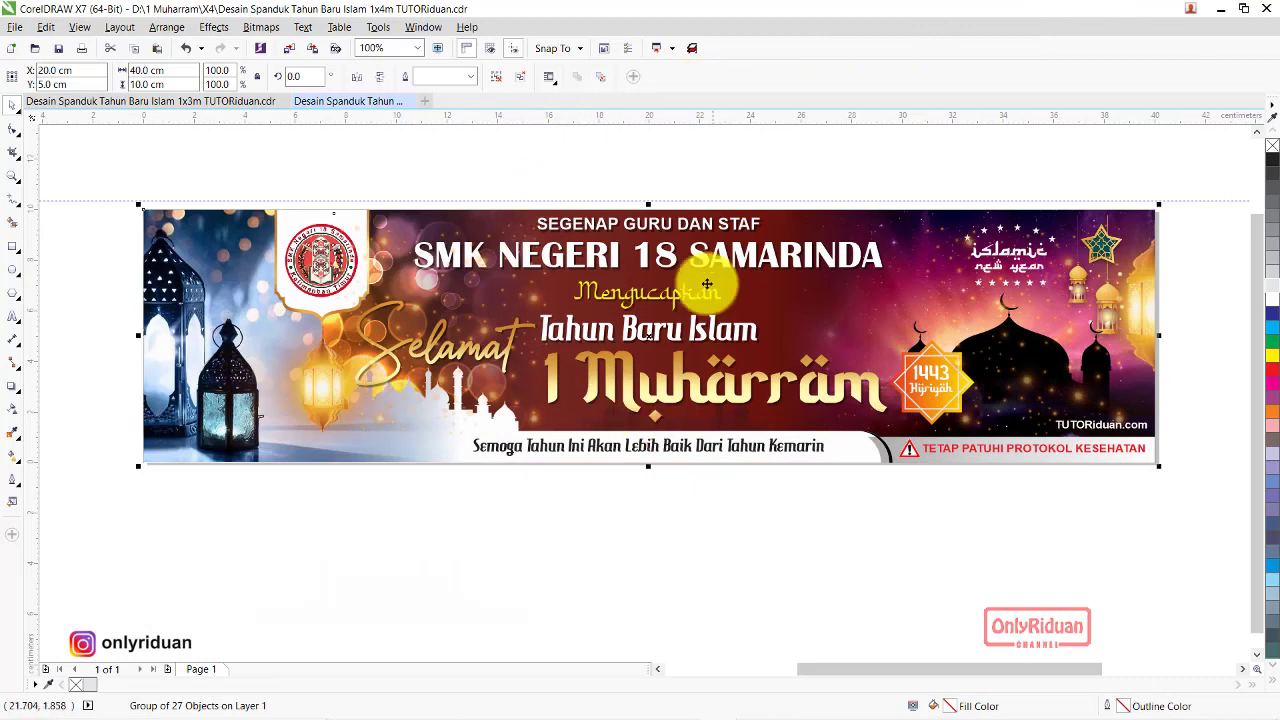
click(155, 102)
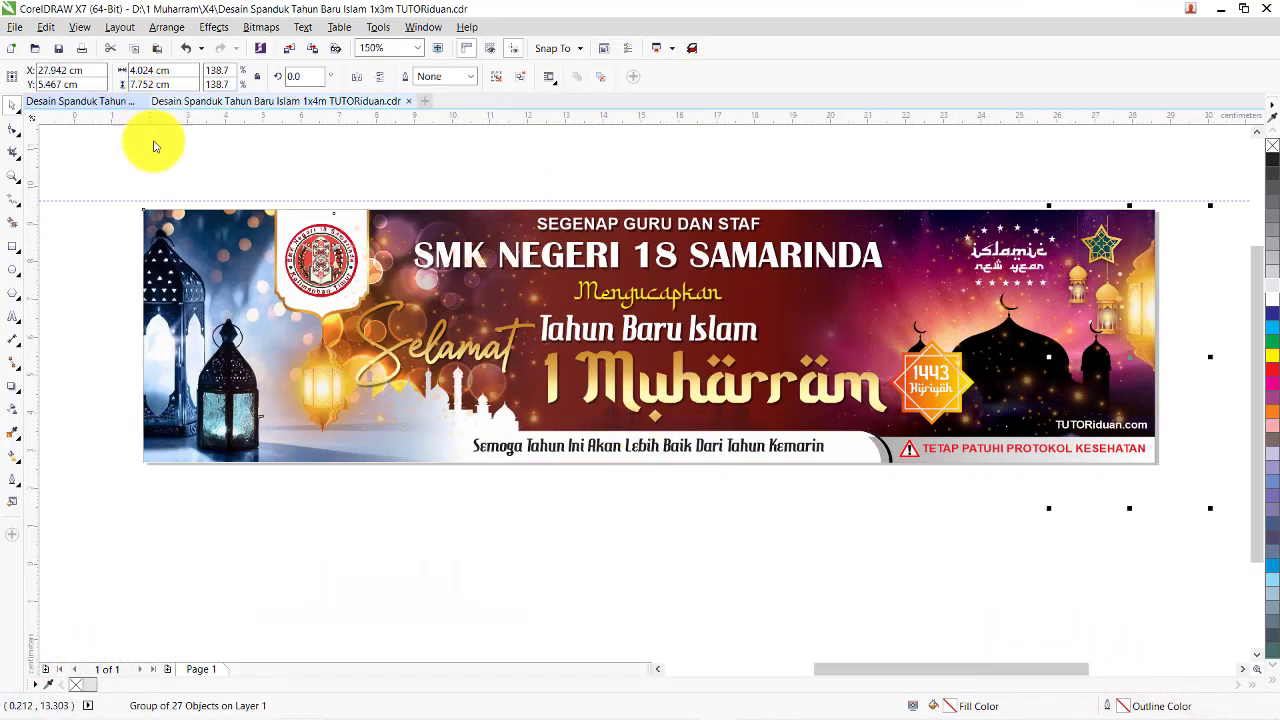